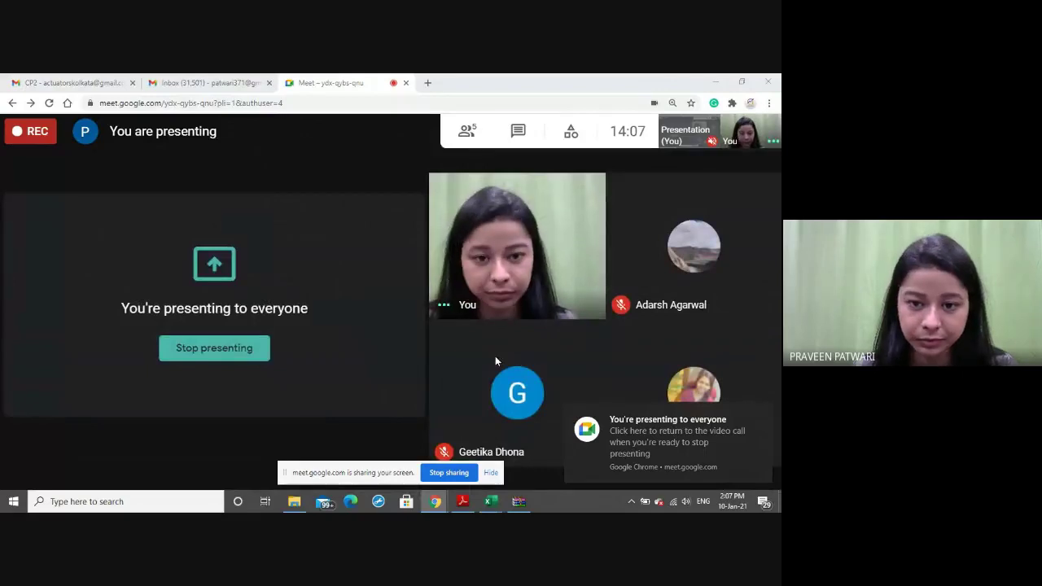
Bring the exam paper PDF forward, hide the sharing notice, and select 'scores' in part (i)
left_click(463, 503)
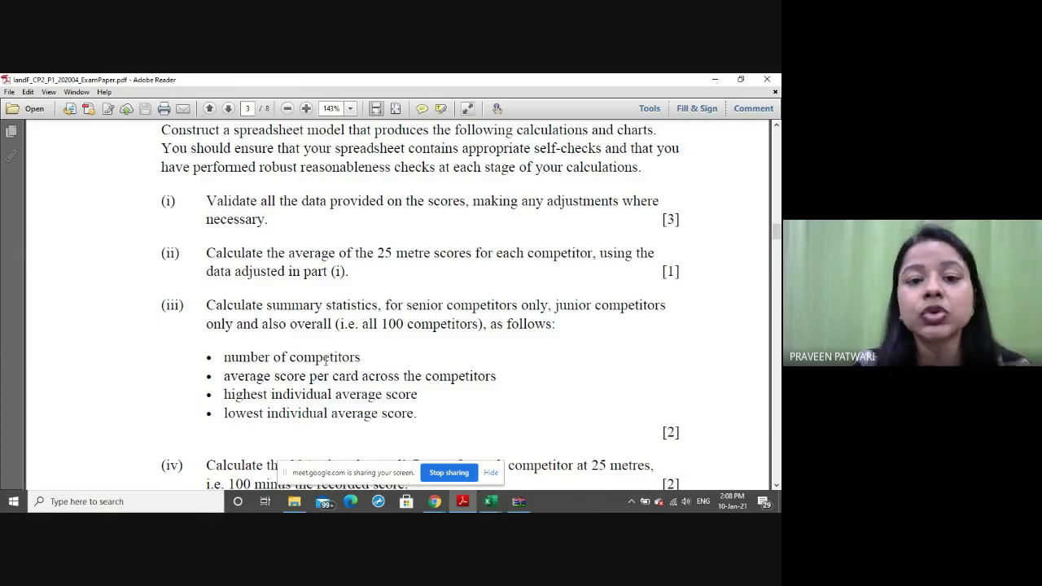
scroll(404, 279, "down", 2)
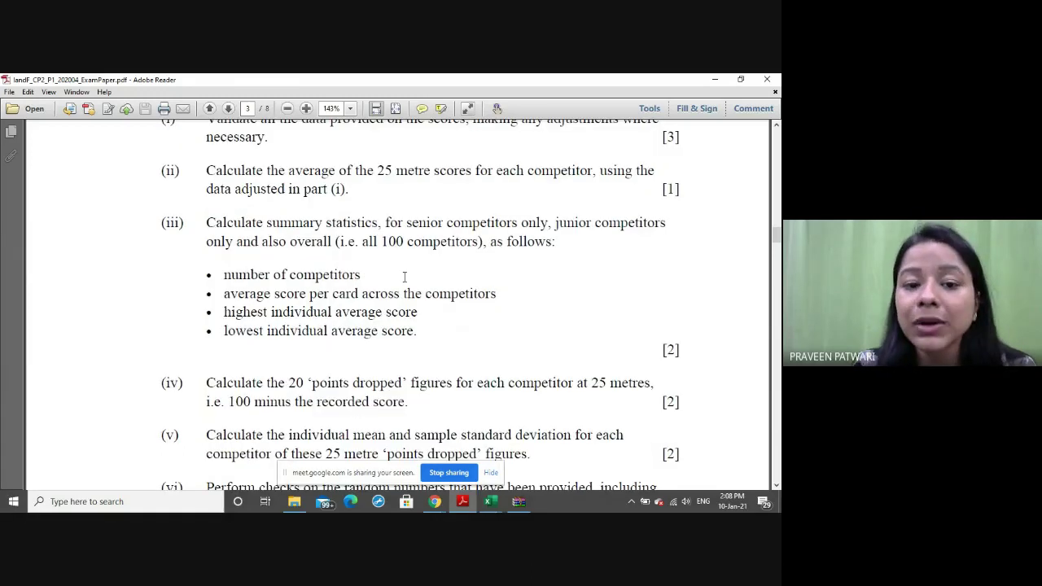
scroll(401, 283, "up", 2)
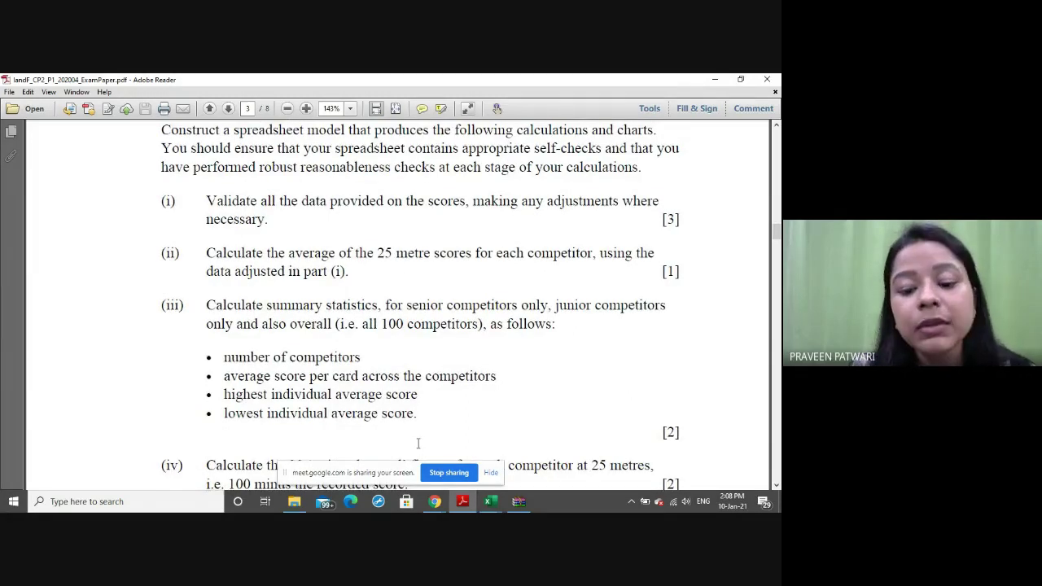
left_click(489, 477)
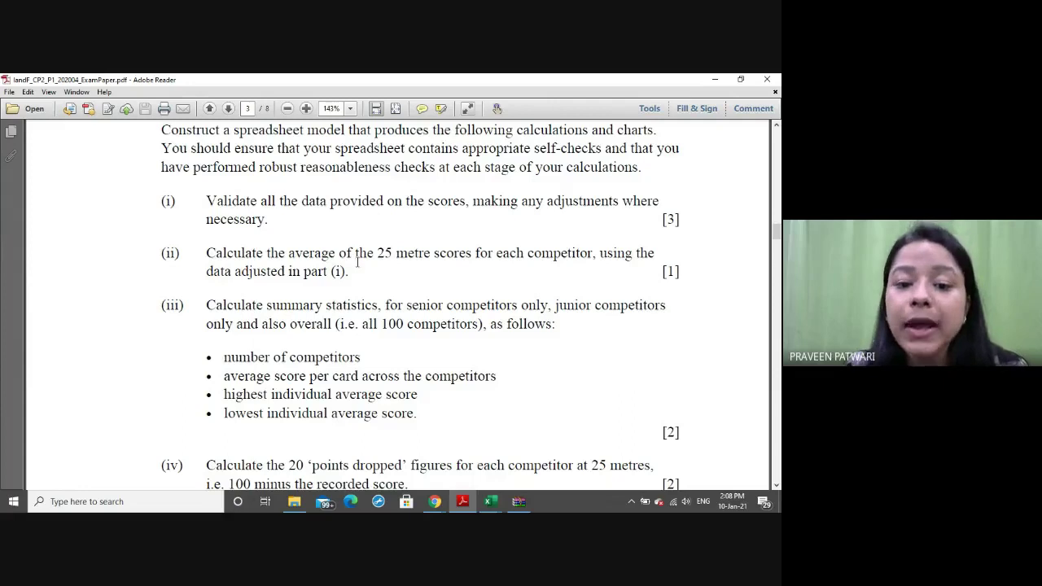
mouse_move(424, 201)
left_mouse_down()
mouse_move(518, 202)
mouse_move(465, 204)
left_mouse_up()
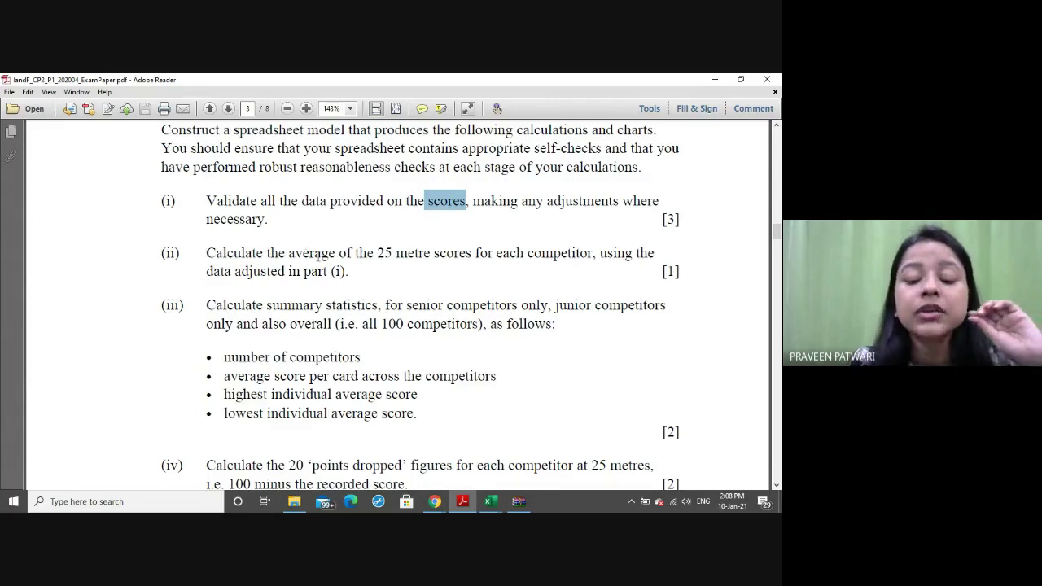
In the Data_for_candidates workbook, add a new Sheet1 placed after Data simulation
left_click(492, 503)
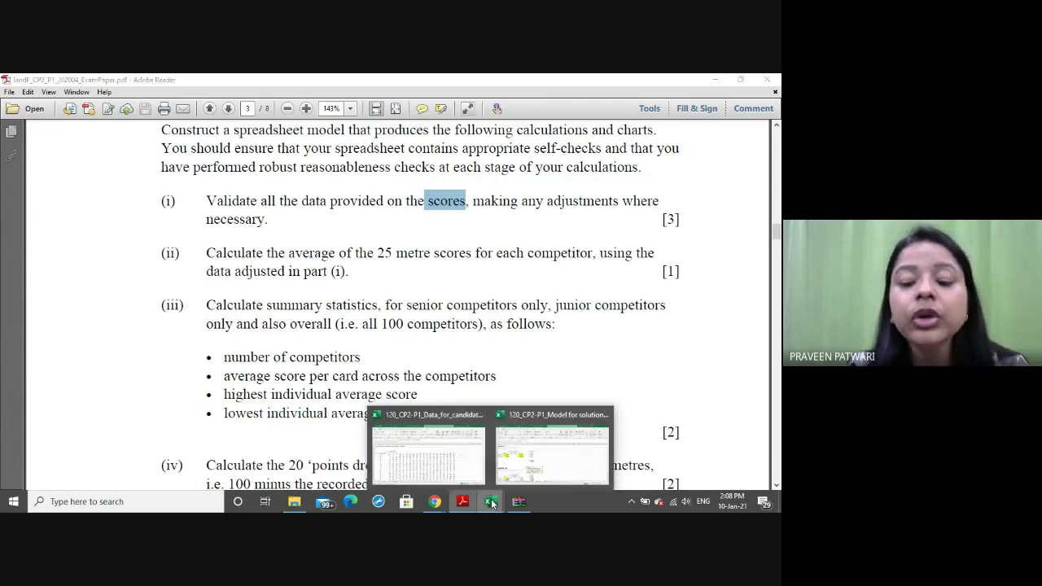
left_click(472, 461)
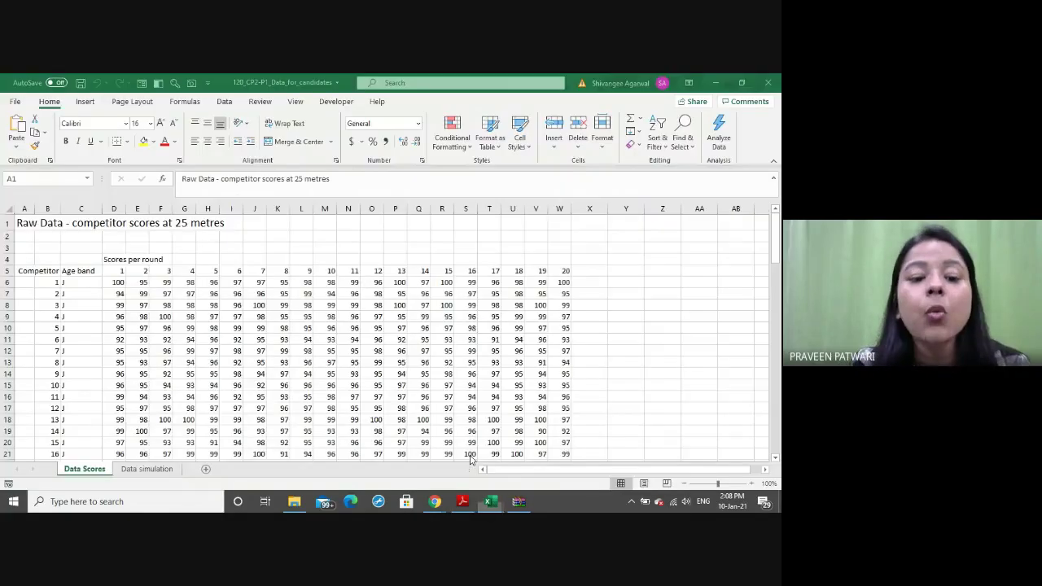
left_click(208, 471)
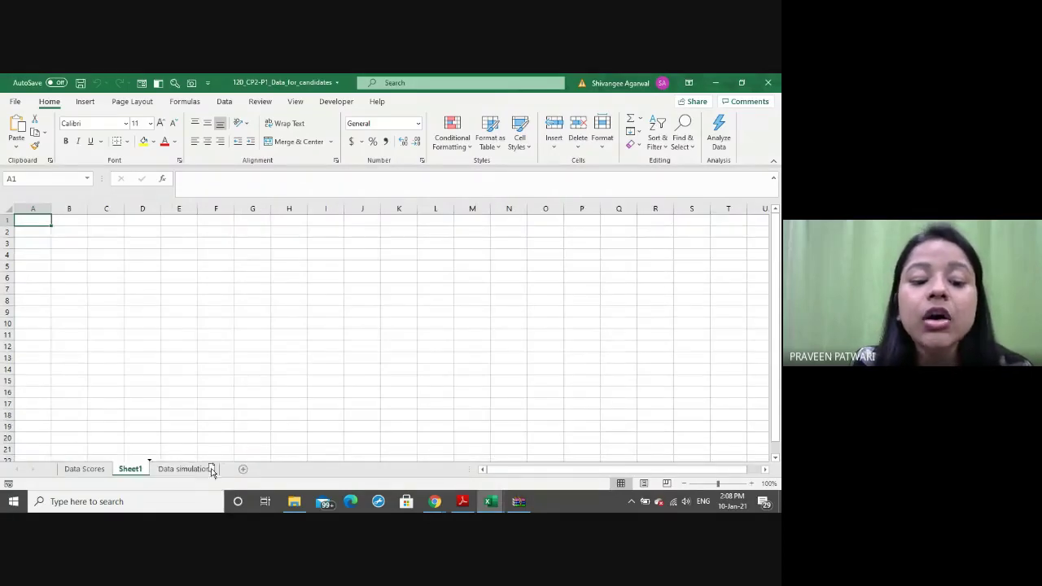
left_click_drag(220, 470, 222, 474)
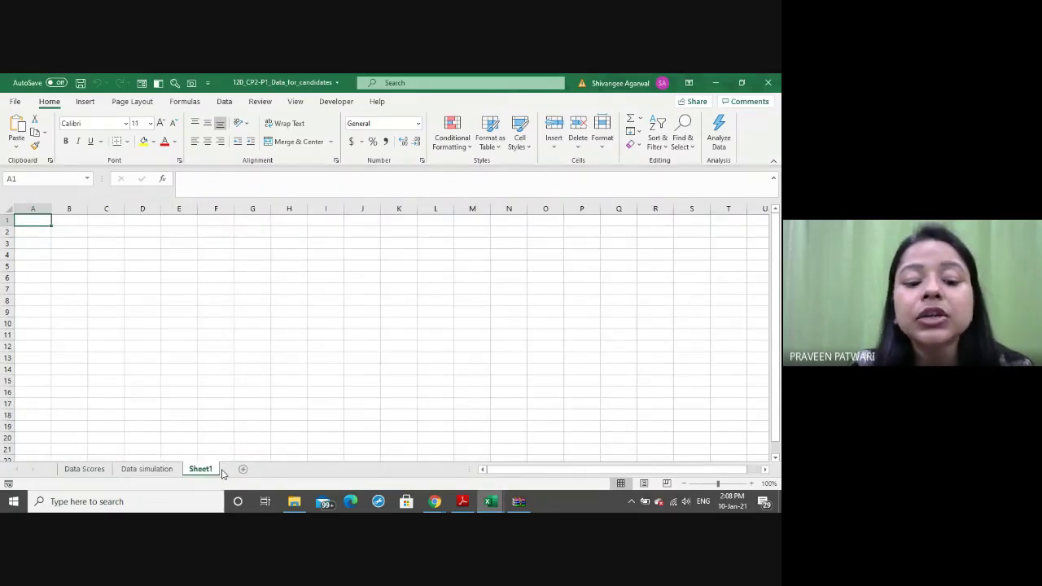
Look over the Data Scores and Data simulation sheets, then return to Sheet1
left_click(104, 471)
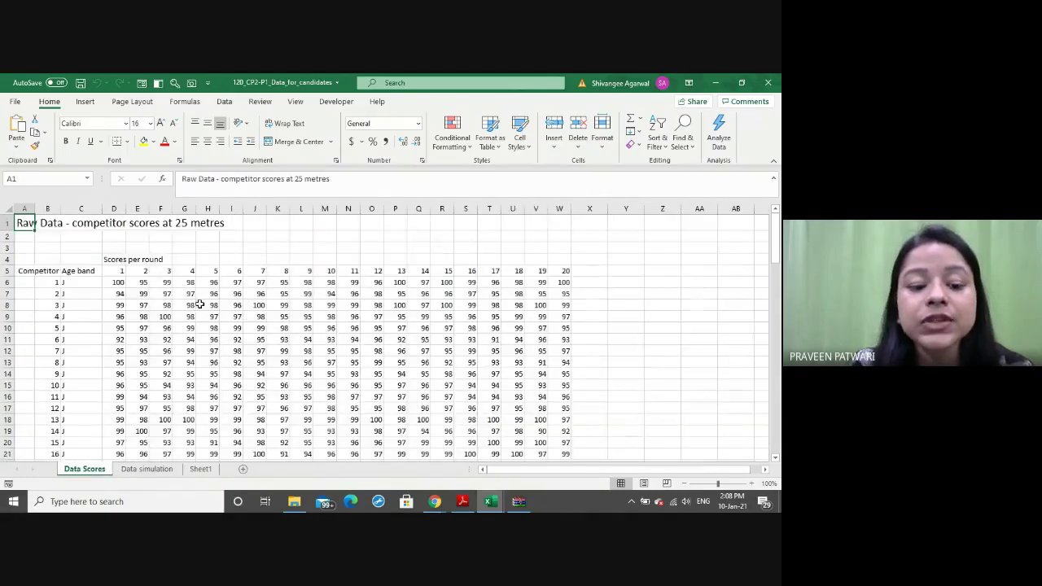
left_click(159, 472)
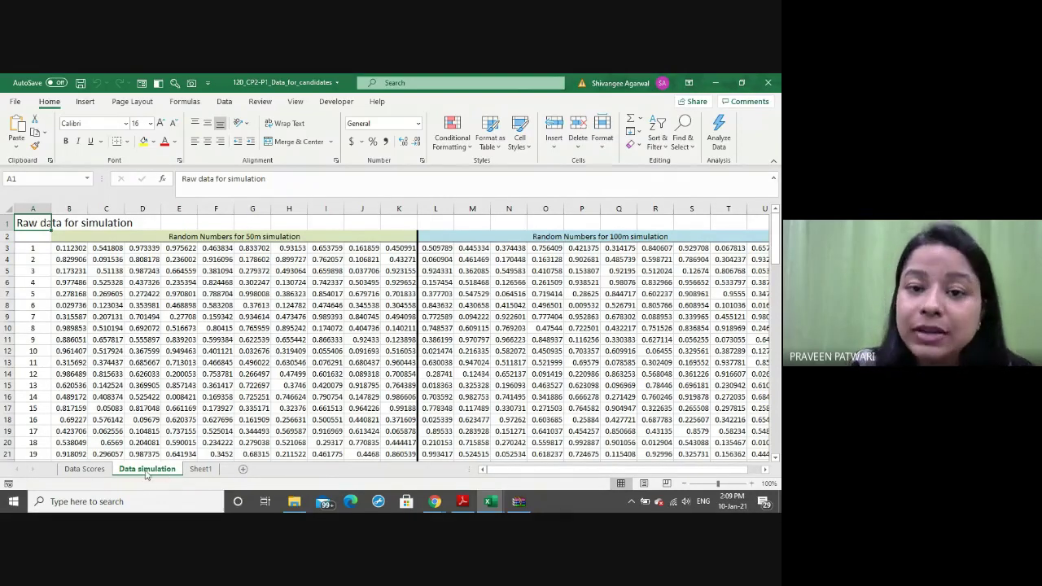
left_click(195, 471)
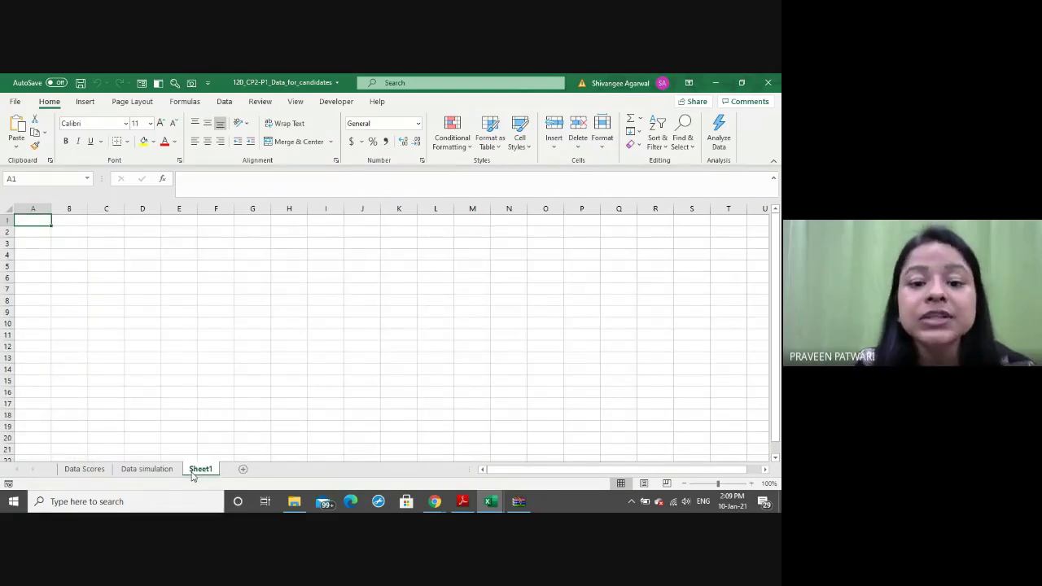
Rename Sheet1 to 'Parameters'
double_click(195, 469)
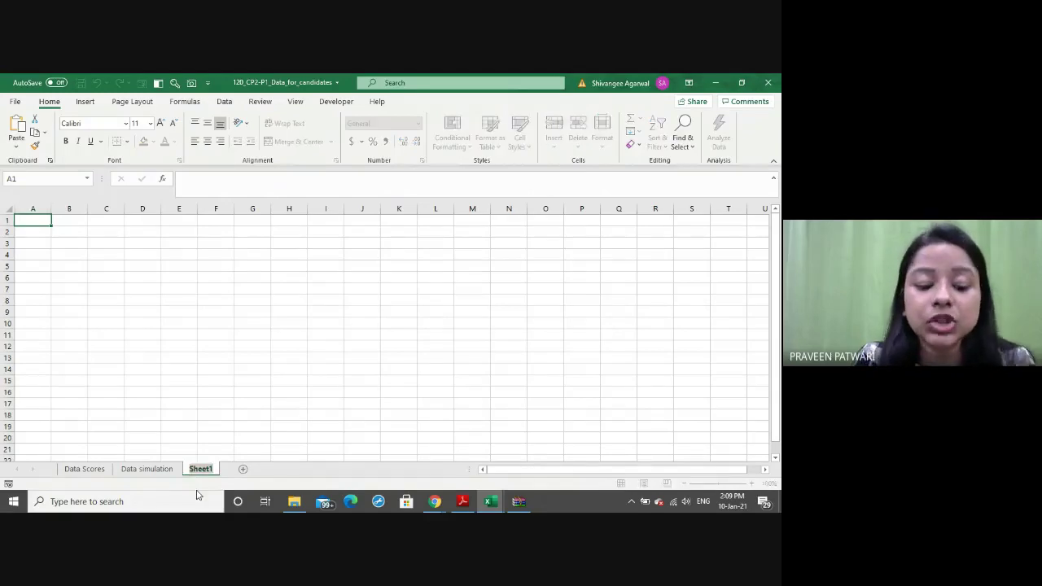
type("Parame")
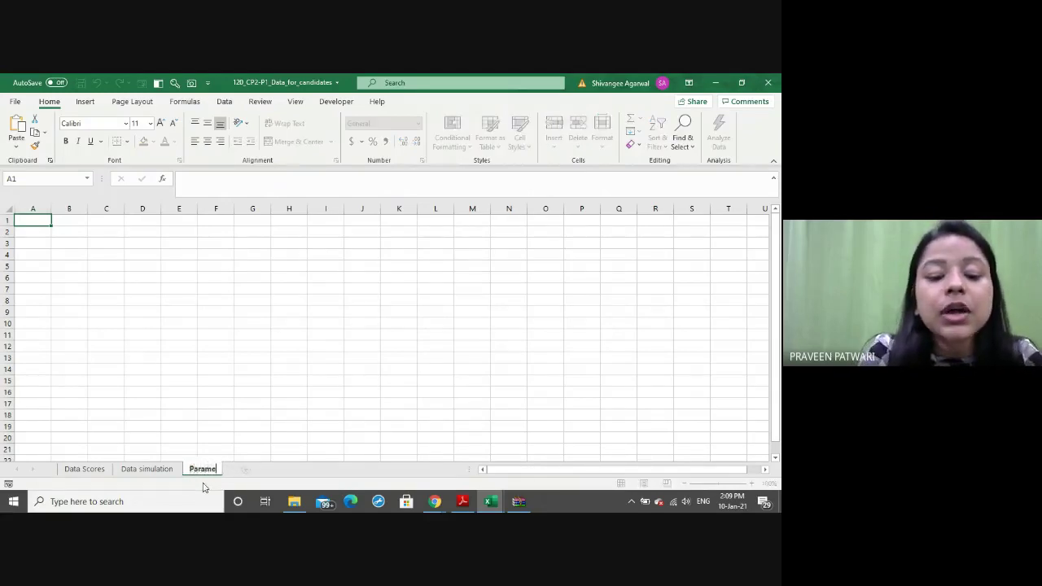
type("ters")
key("Return")
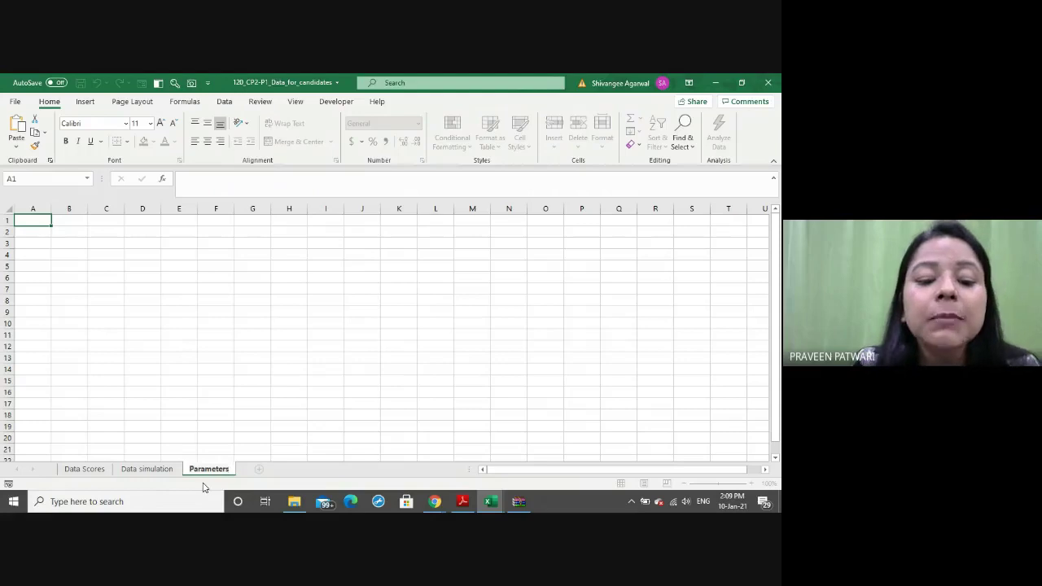
left_click(186, 422)
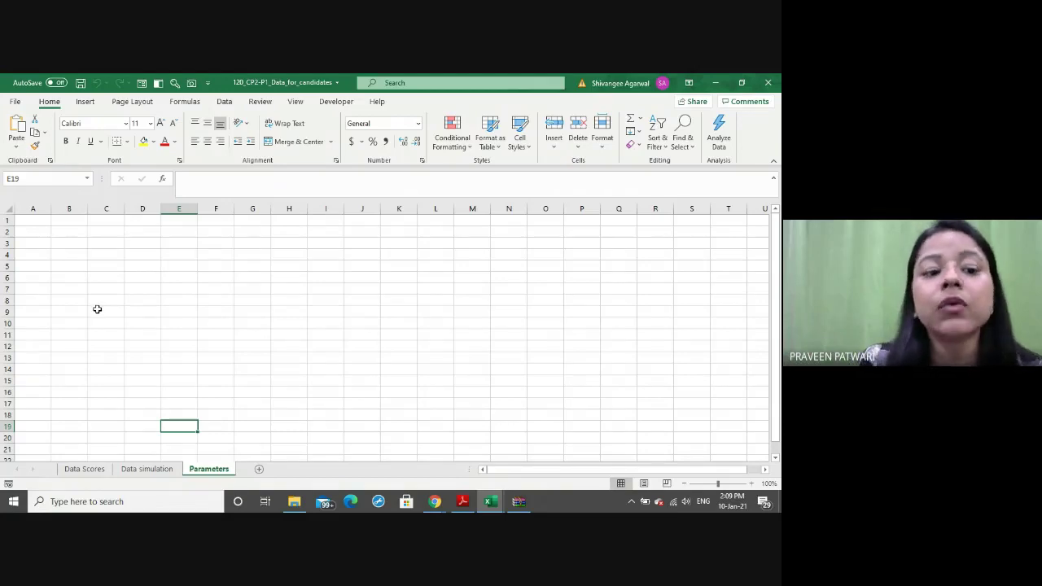
Enter the heading 'Parameters' in A1 and enlarge it to 16 point
left_click(42, 222)
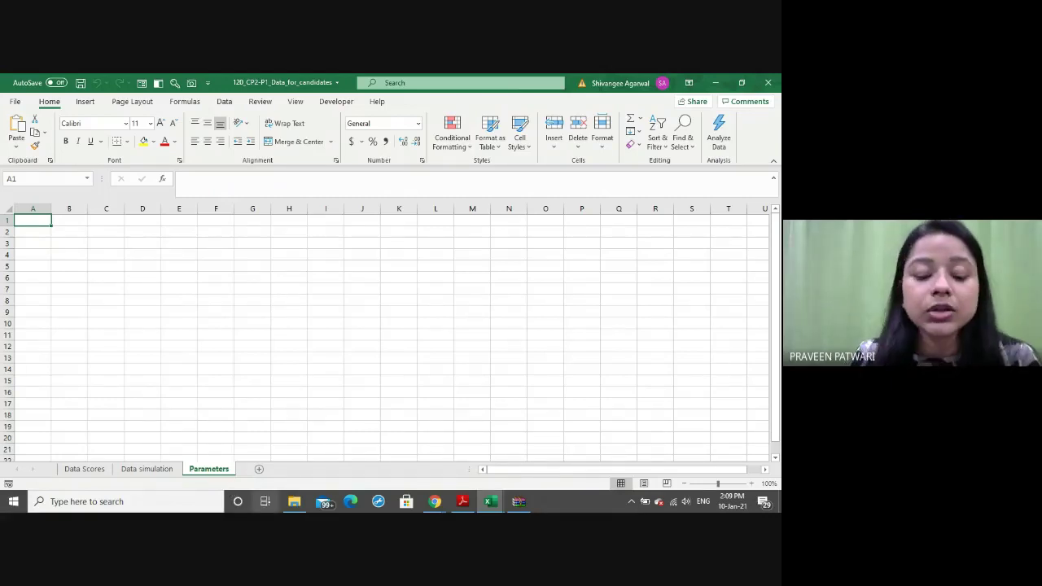
type("Para")
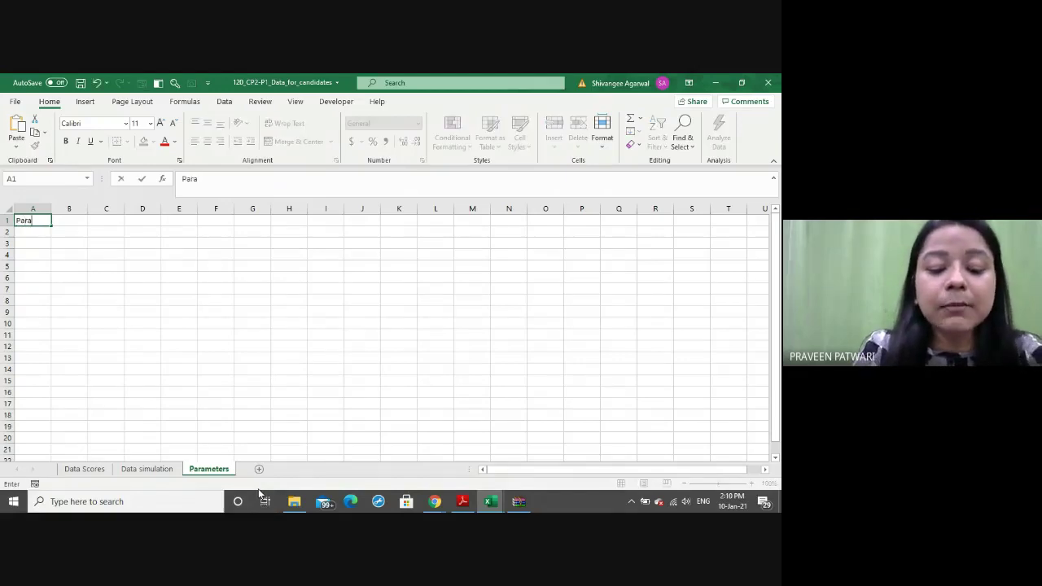
type("meters")
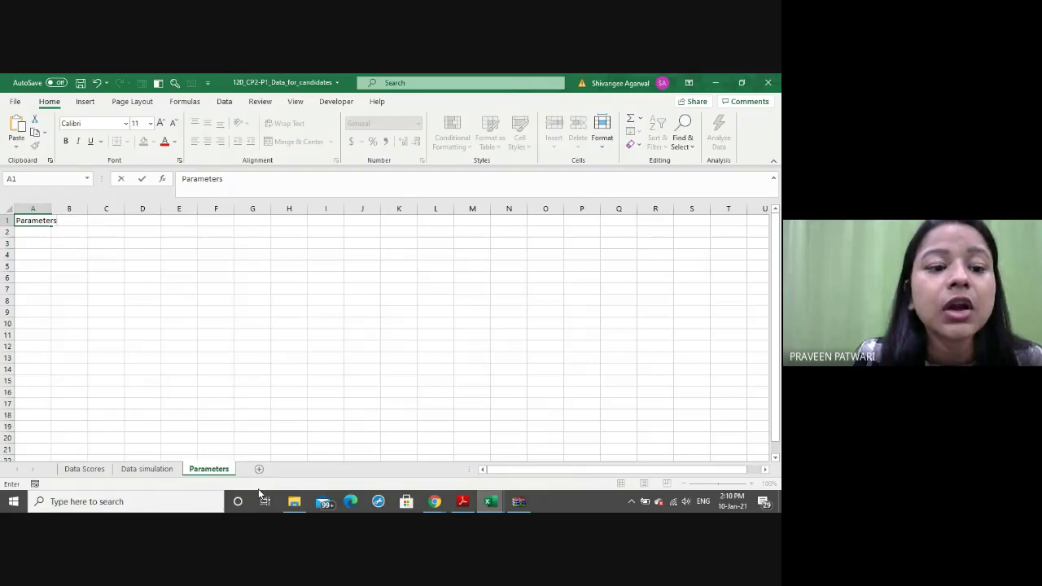
key("ctrl+Return")
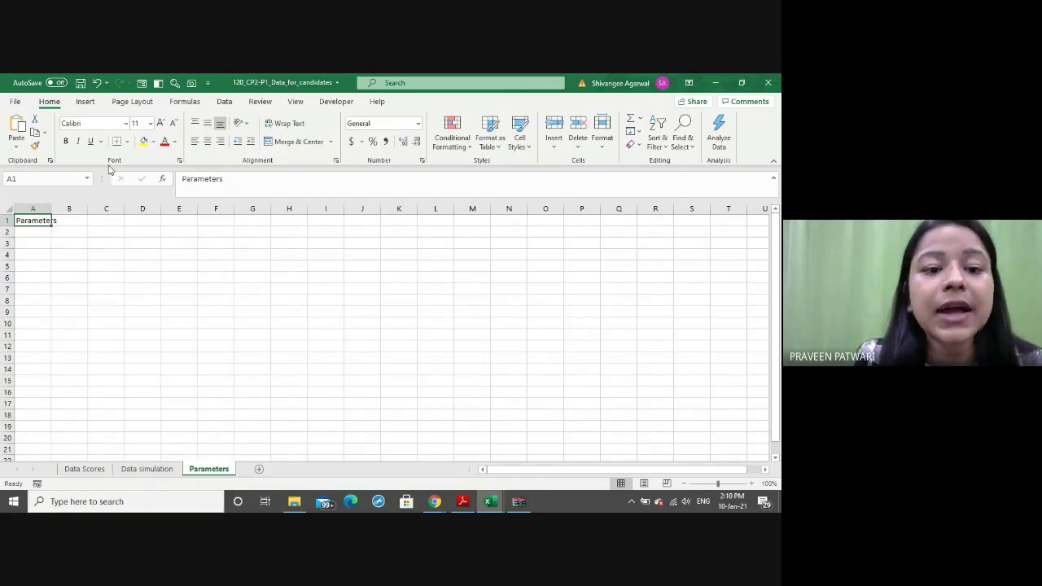
left_click(160, 122)
left_click(161, 123)
left_click(161, 123)
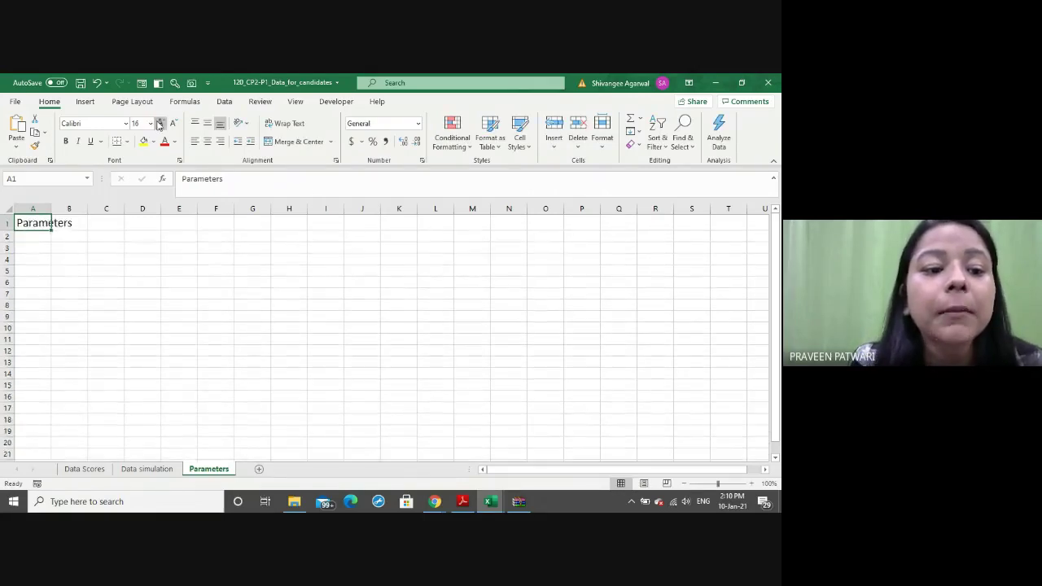
key("Down")
key("Down")
key("Down")
key("Up")
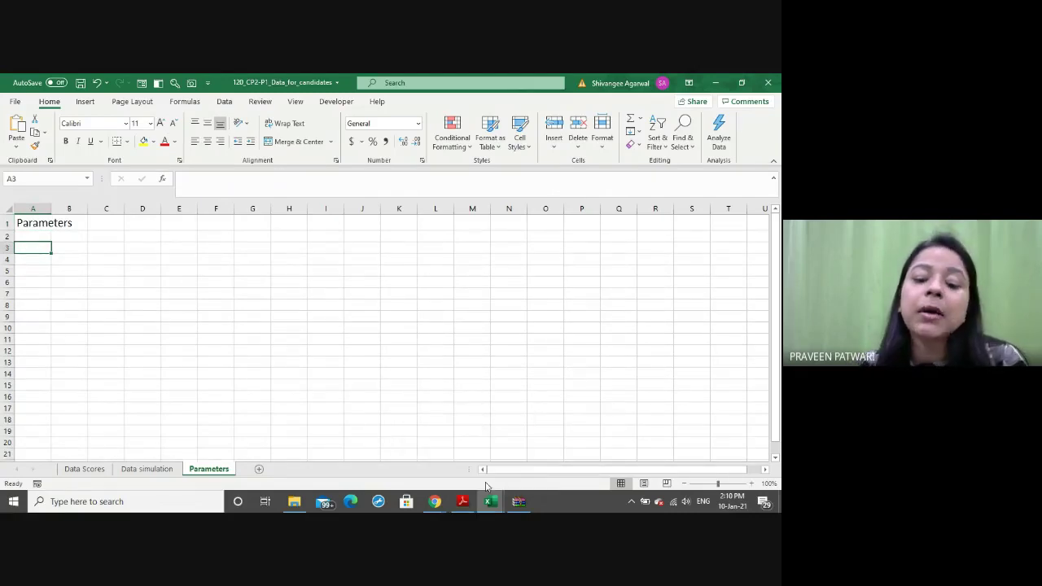
mouse_move(462, 501)
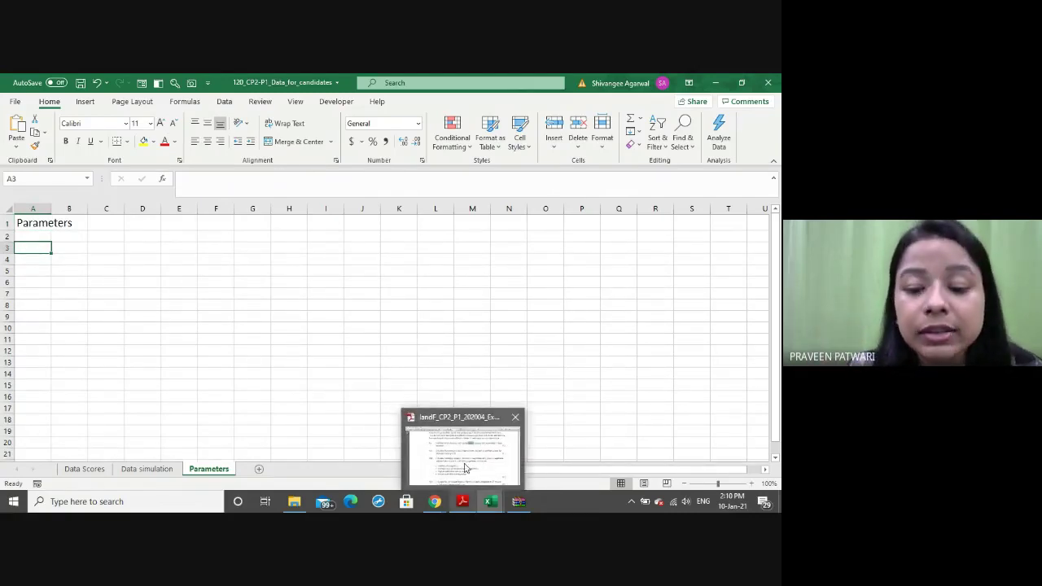
Turn the exam paper PDF to its page 6 Background section, then bring Google Meet forward
left_click(464, 460)
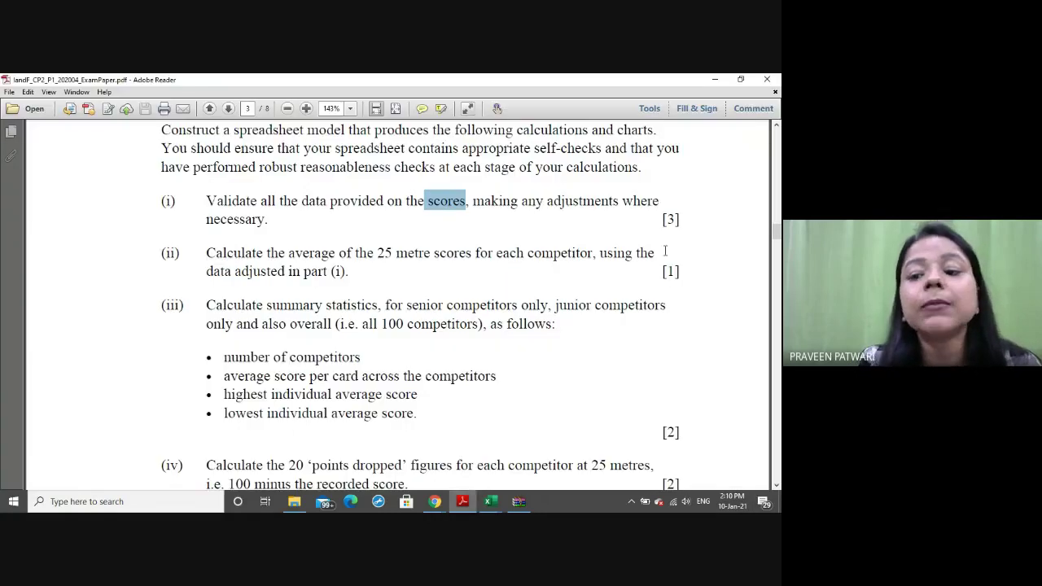
mouse_move(776, 231)
left_mouse_down()
mouse_move(777, 394)
mouse_move(776, 358)
left_mouse_up()
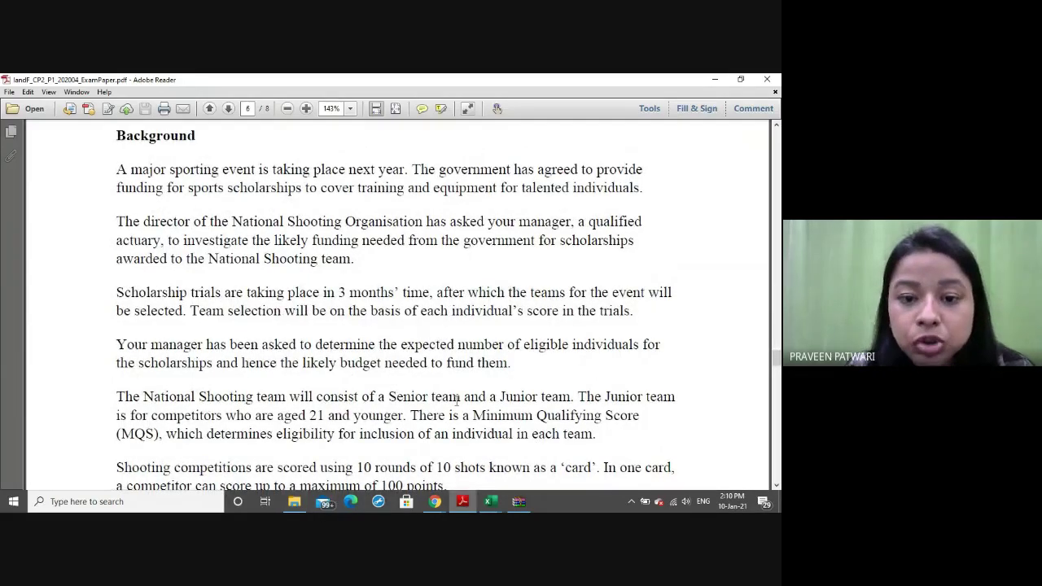
mouse_move(434, 502)
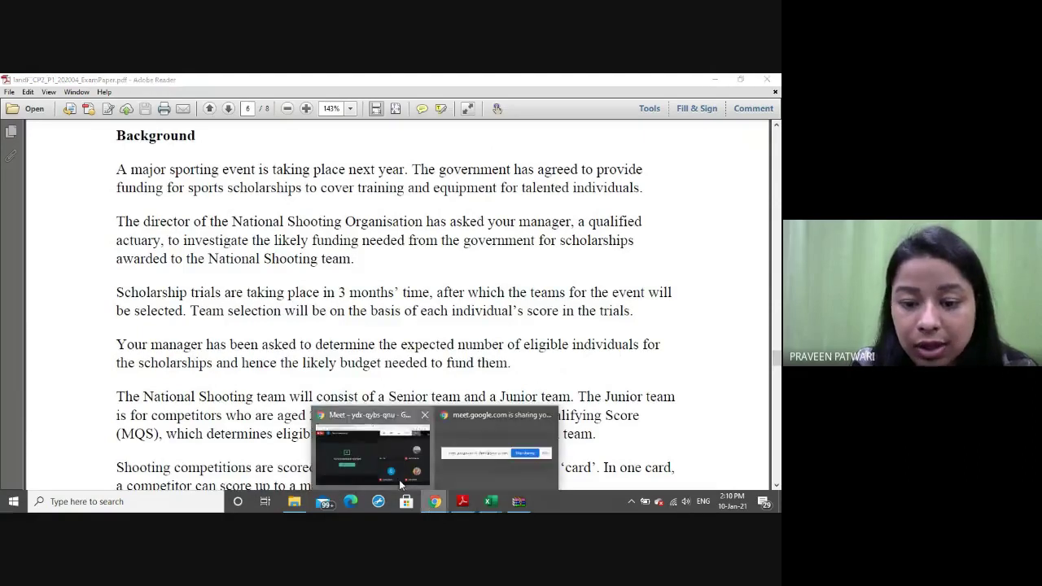
left_click(399, 479)
Stop presenting the screen in Google Meet
left_click(684, 457)
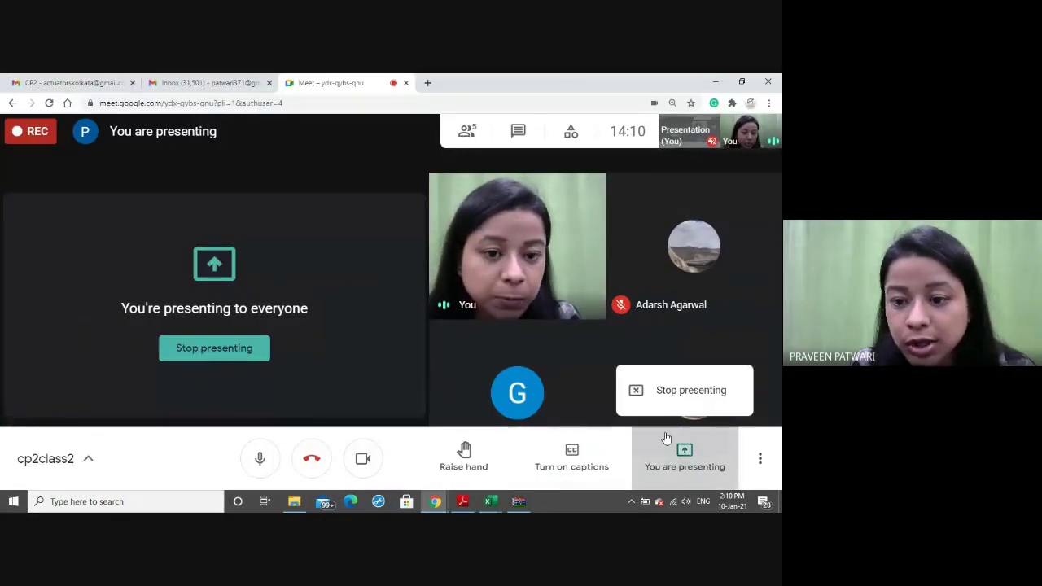
left_click(680, 392)
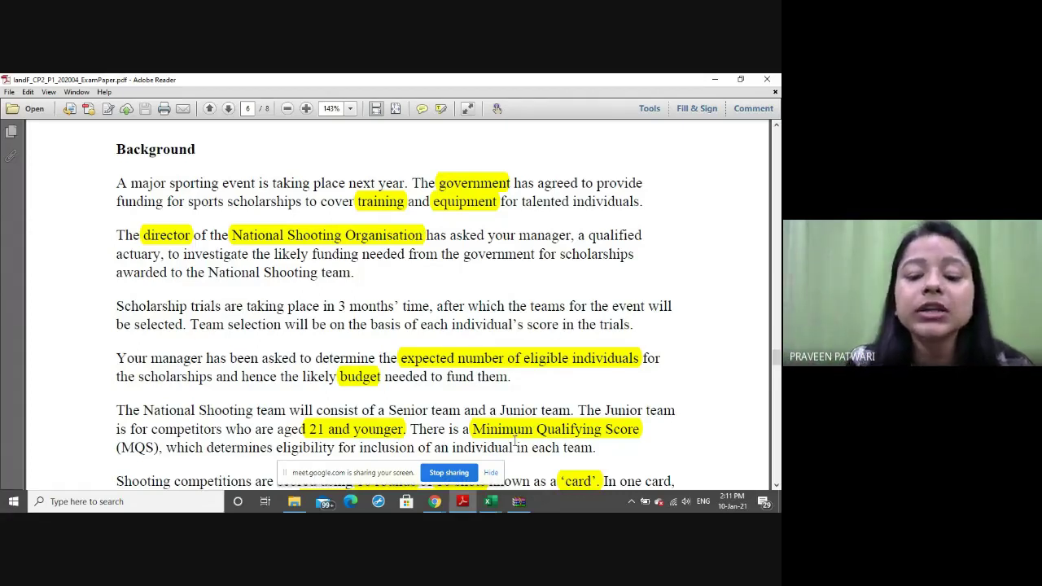
Dismiss the sharing notice and switch to the candidate data workbook
left_click(491, 472)
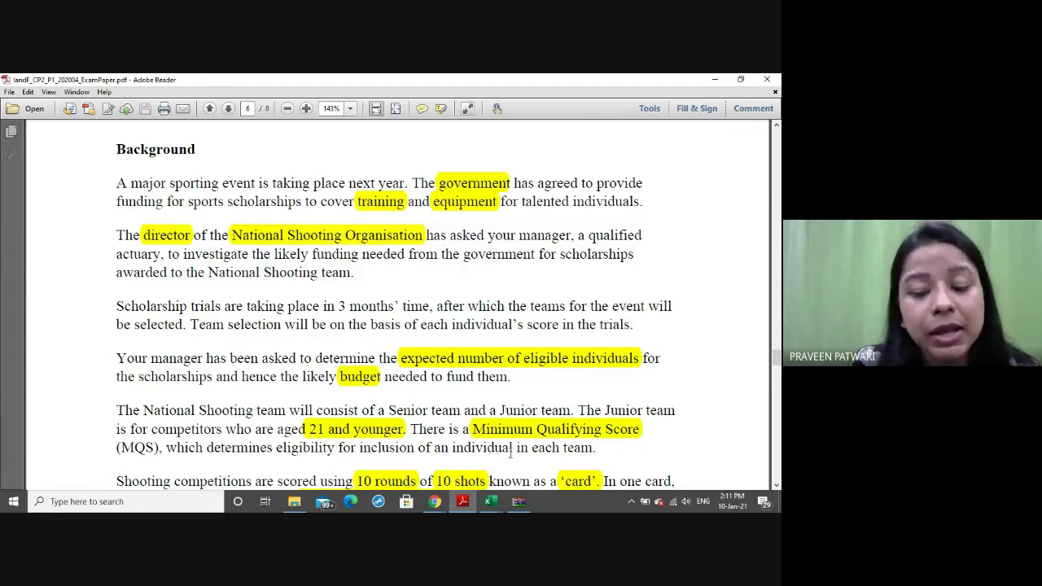
left_click(501, 506)
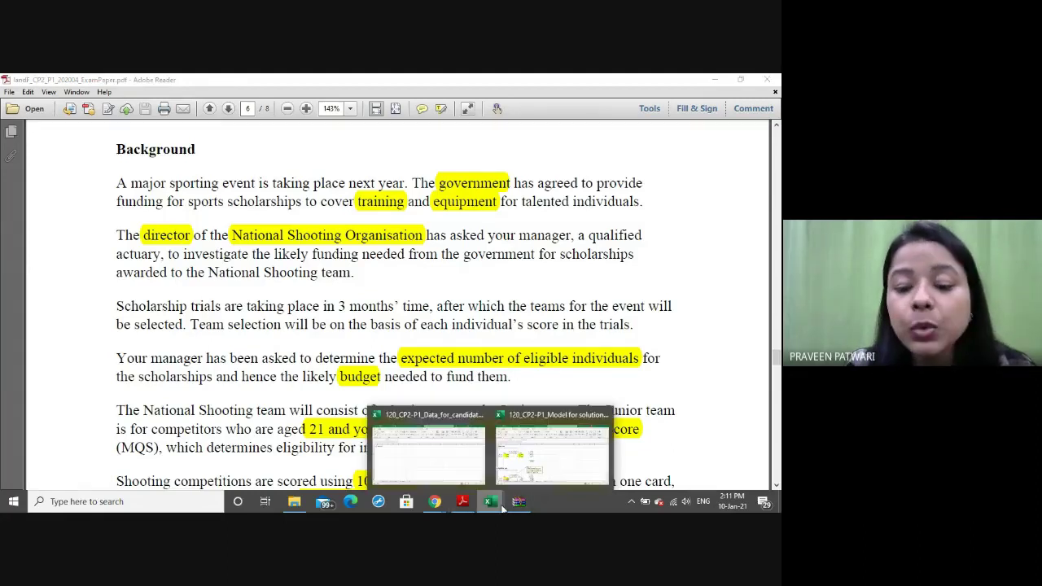
left_click(429, 448)
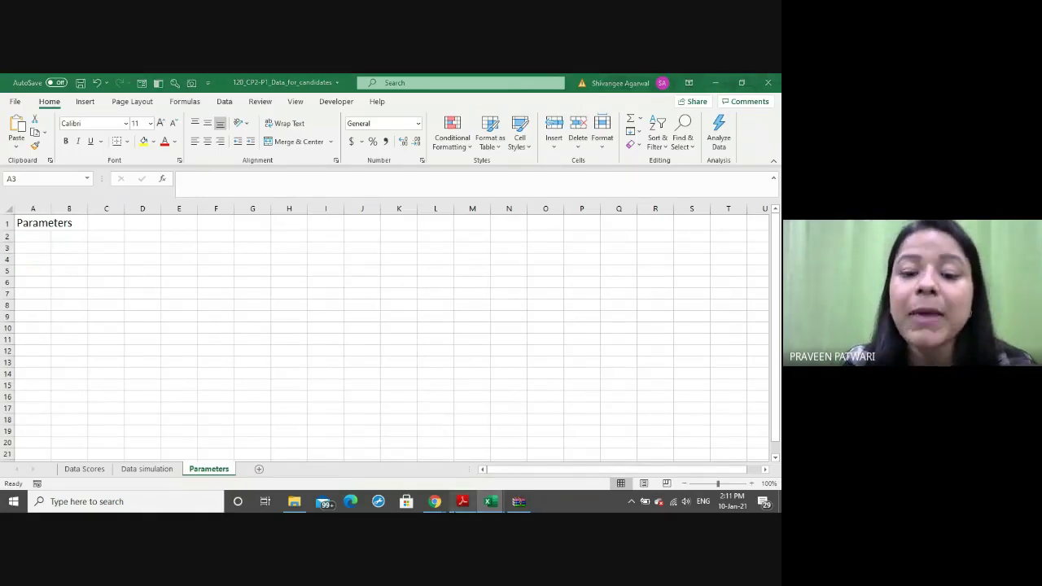
Return to the exam paper PDF and scroll to page 6's highlighted competition details
left_click(462, 501)
scroll(482, 420, "down", 1)
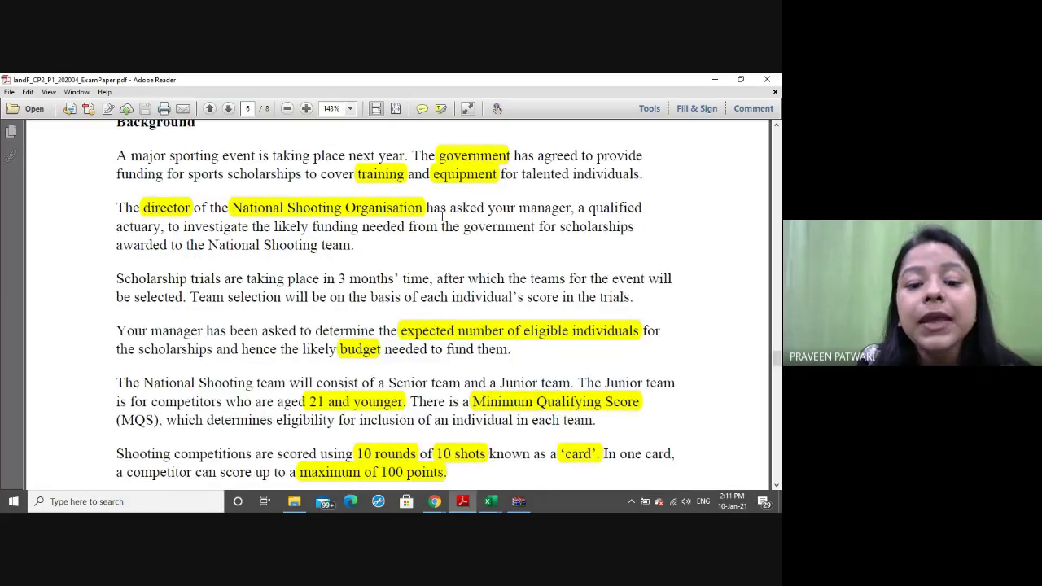
scroll(482, 420, "down", 3)
scroll(444, 216, "down", 1)
scroll(444, 216, "down", 1)
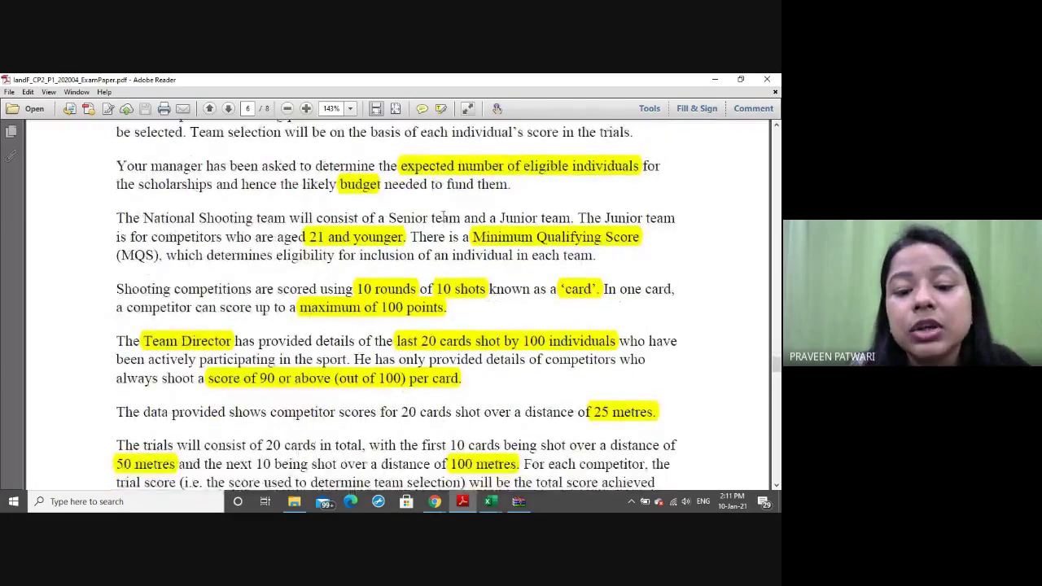
scroll(444, 217, "down", 1)
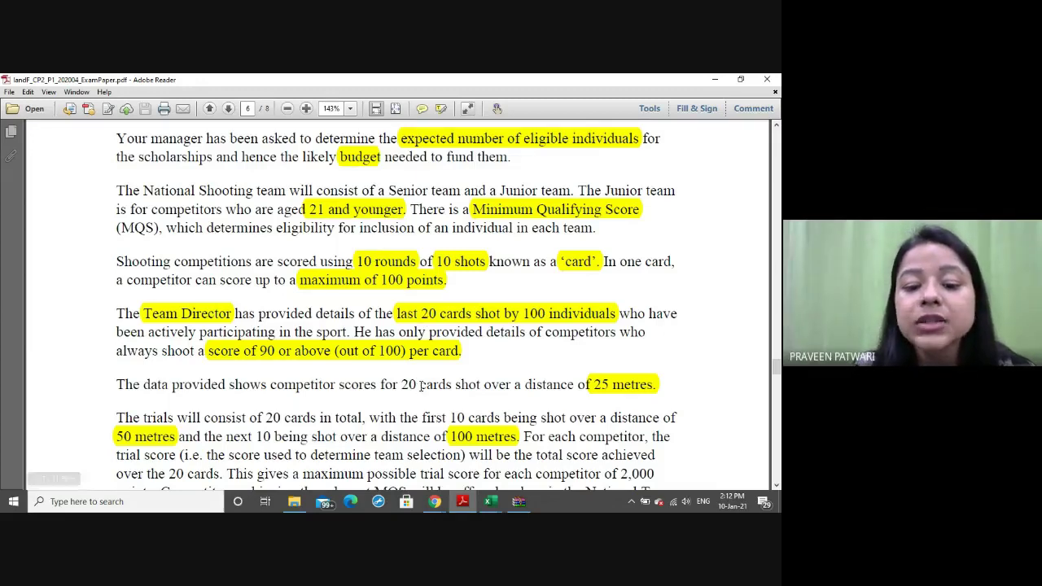
Enter 'number of cards' with value 20 in row 3, autofitting column A
key("alt+Tab")
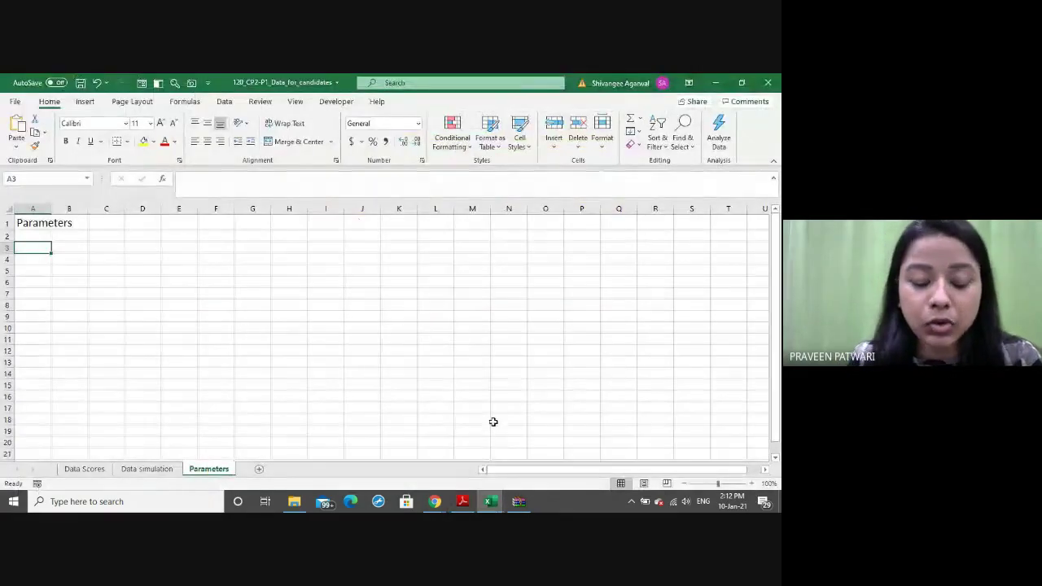
type("no")
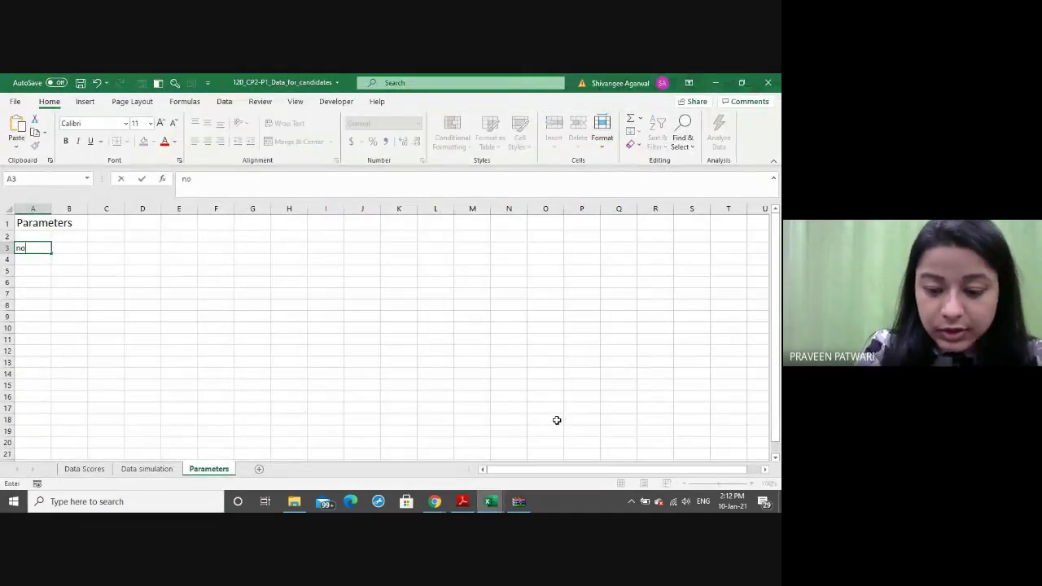
type(".")
key("BackSpace")
key("BackSpace")
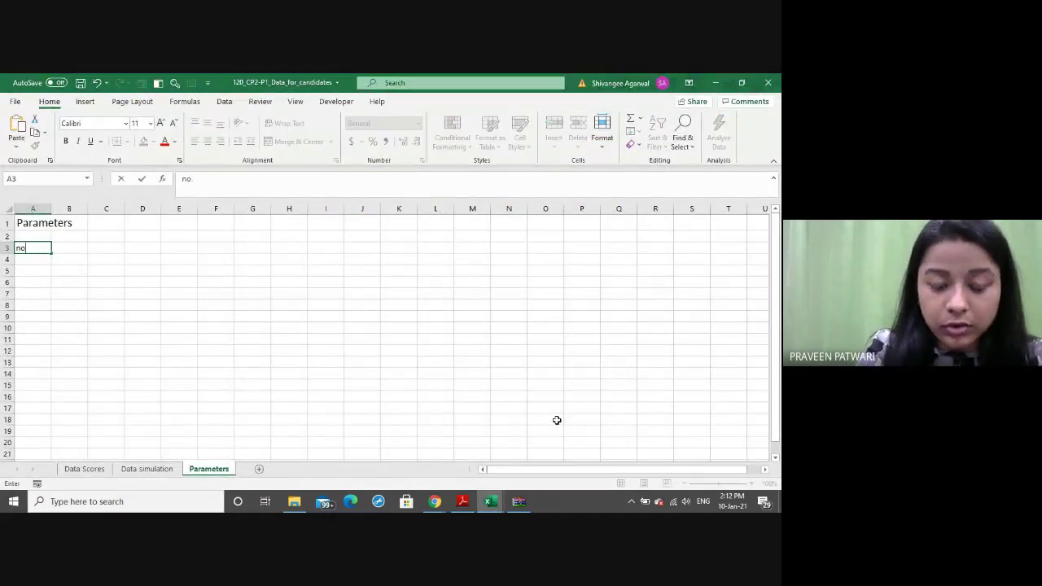
type("umber")
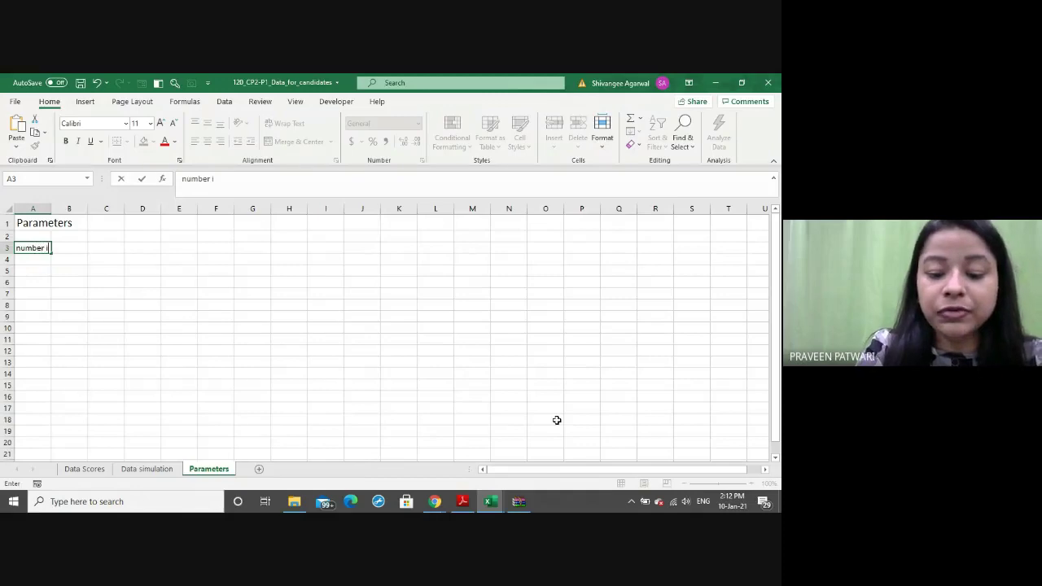
type(" iof cards")
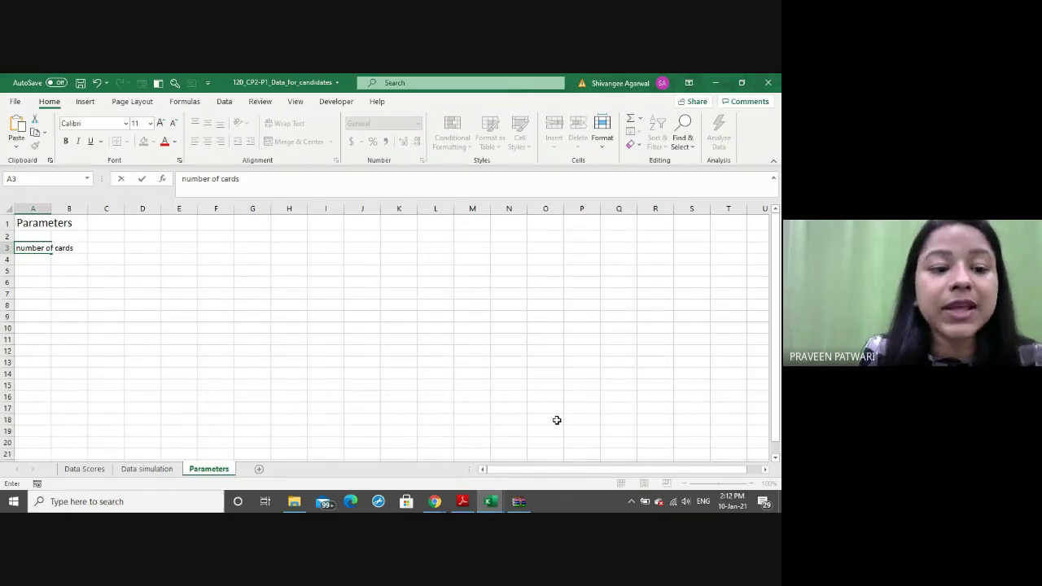
key("Tab")
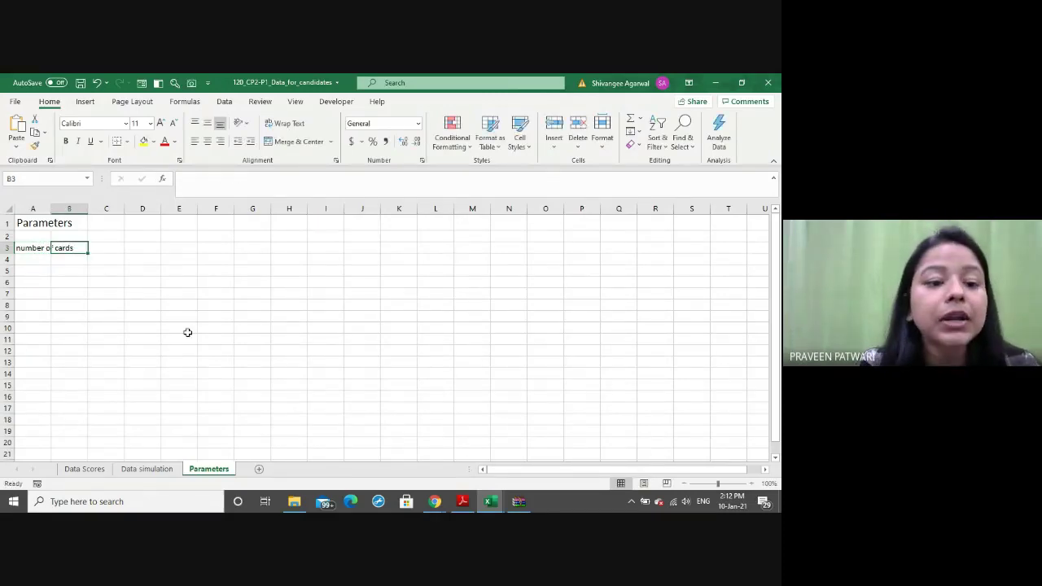
double_click(50, 205)
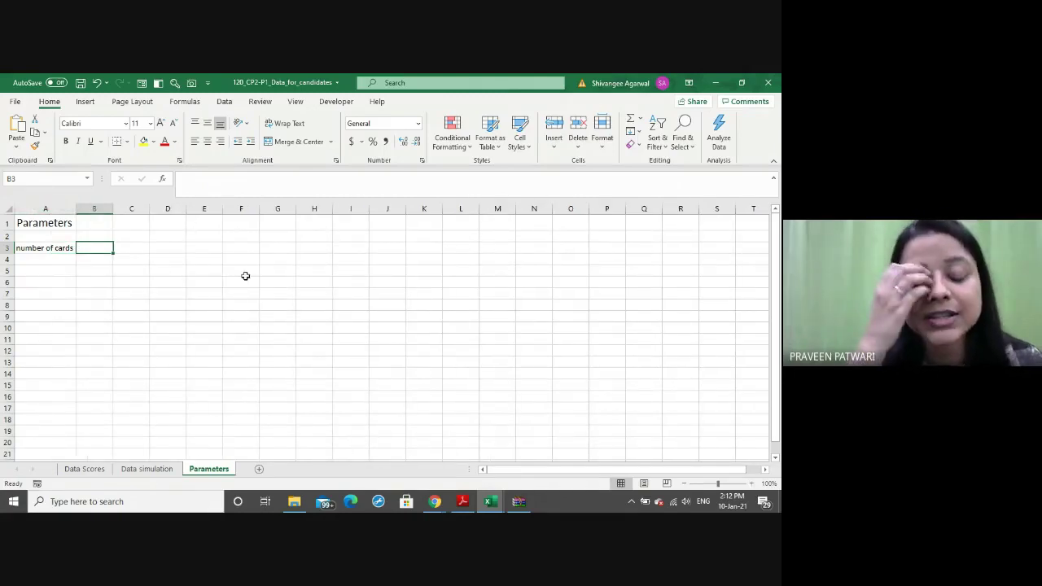
type("20")
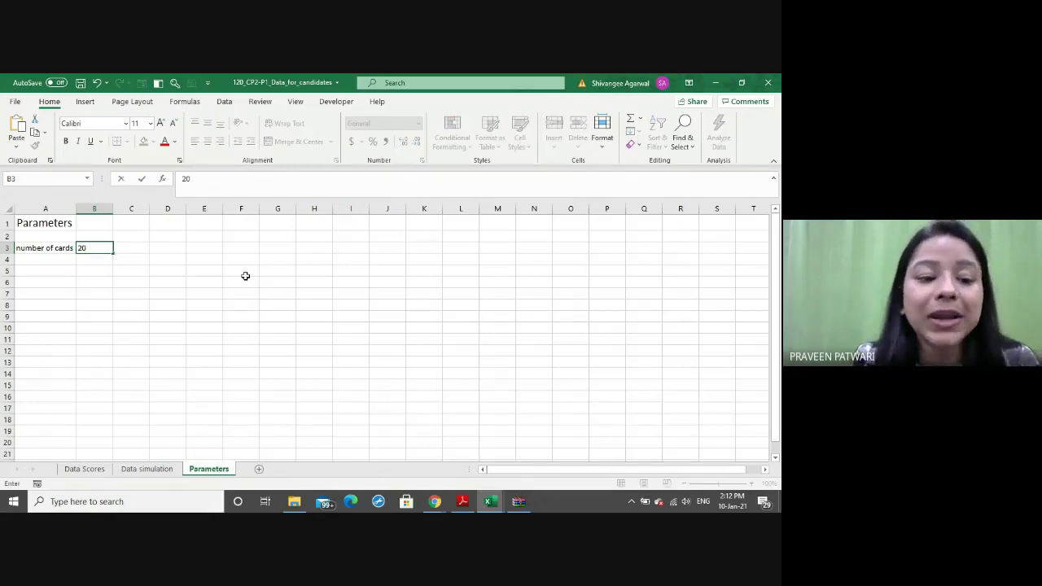
key("Return")
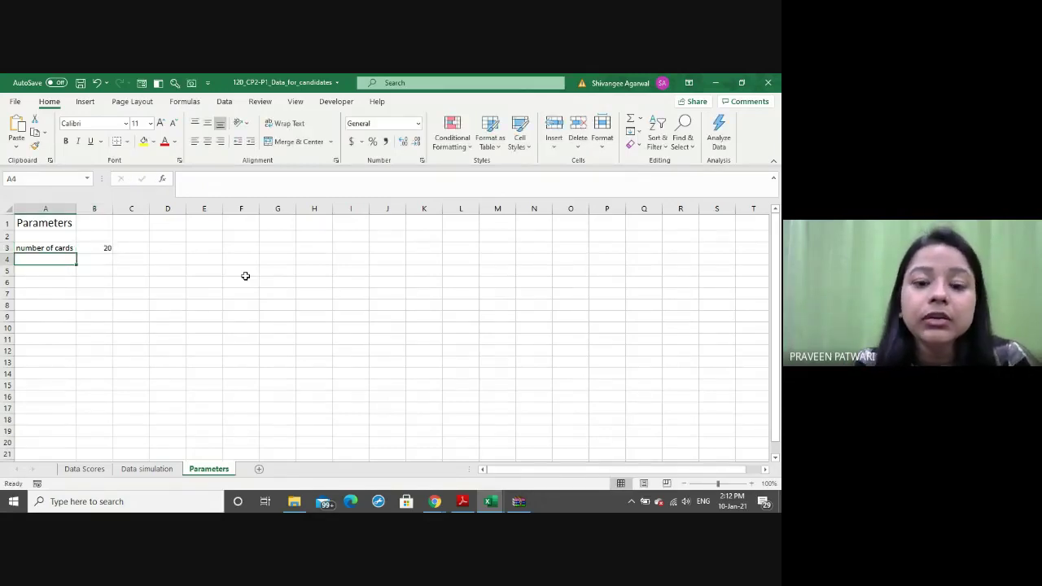
After checking the PDF, enter 'maximum score per card' with value 100 in row 4
key("alt+Tab")
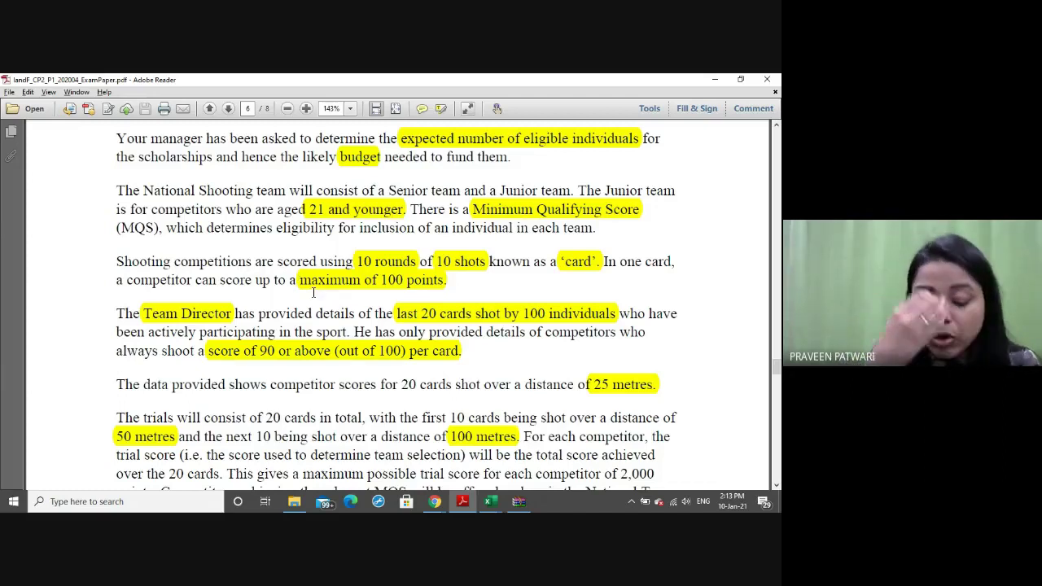
key("alt+Tab")
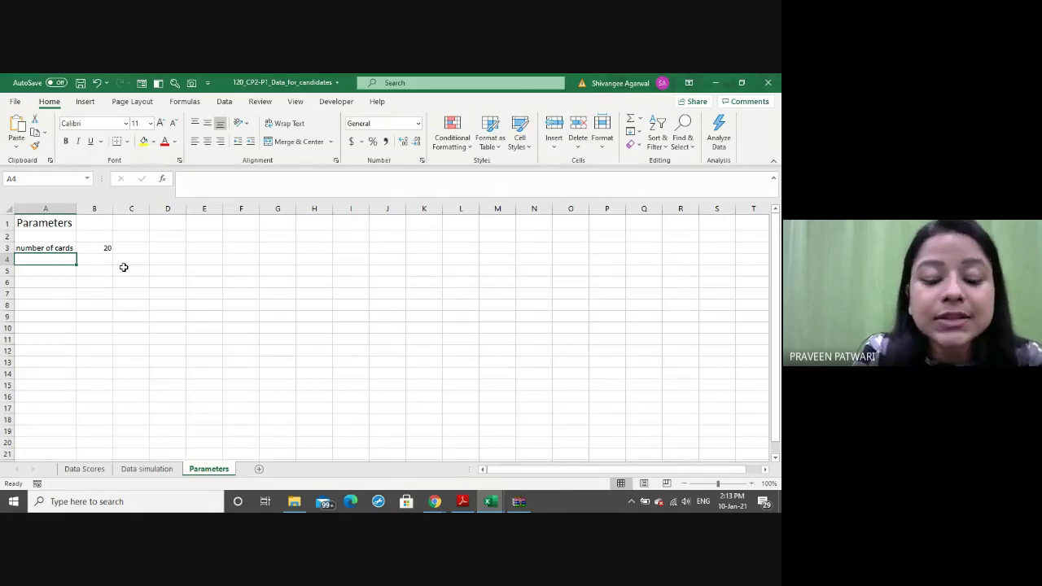
type("maximum")
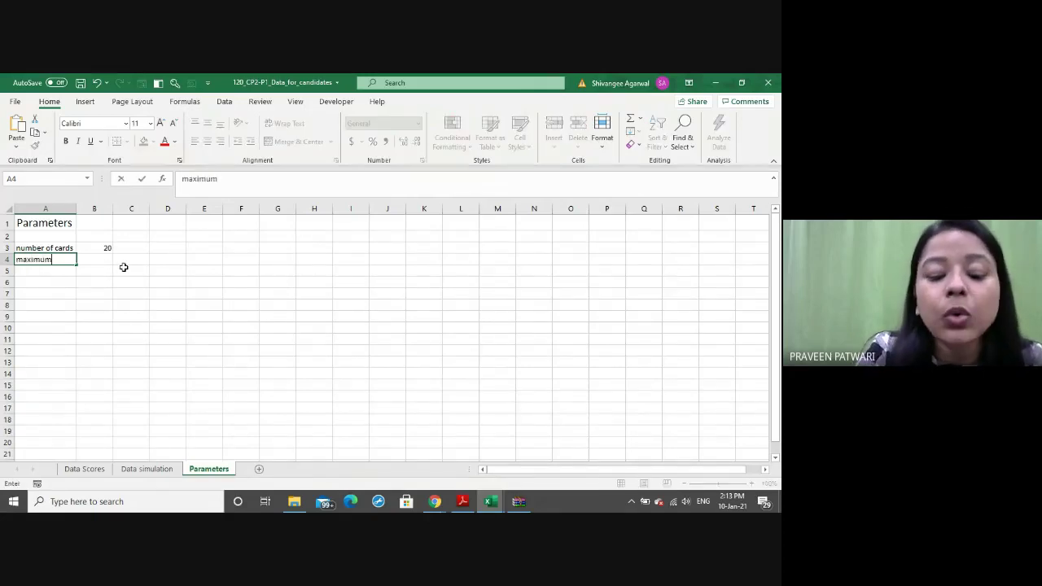
type(" score pe")
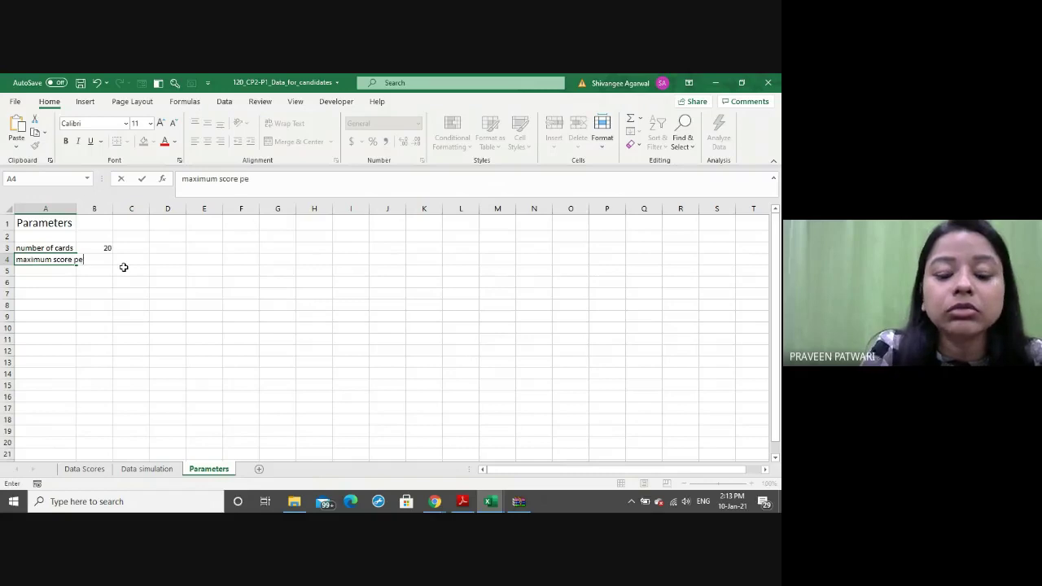
type("r card")
key("Tab")
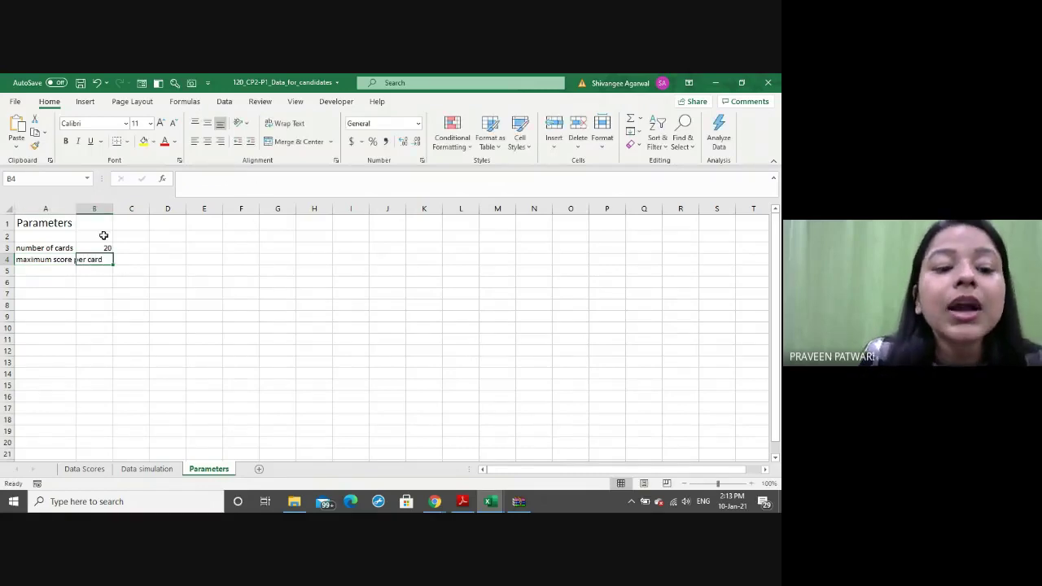
double_click(76, 209)
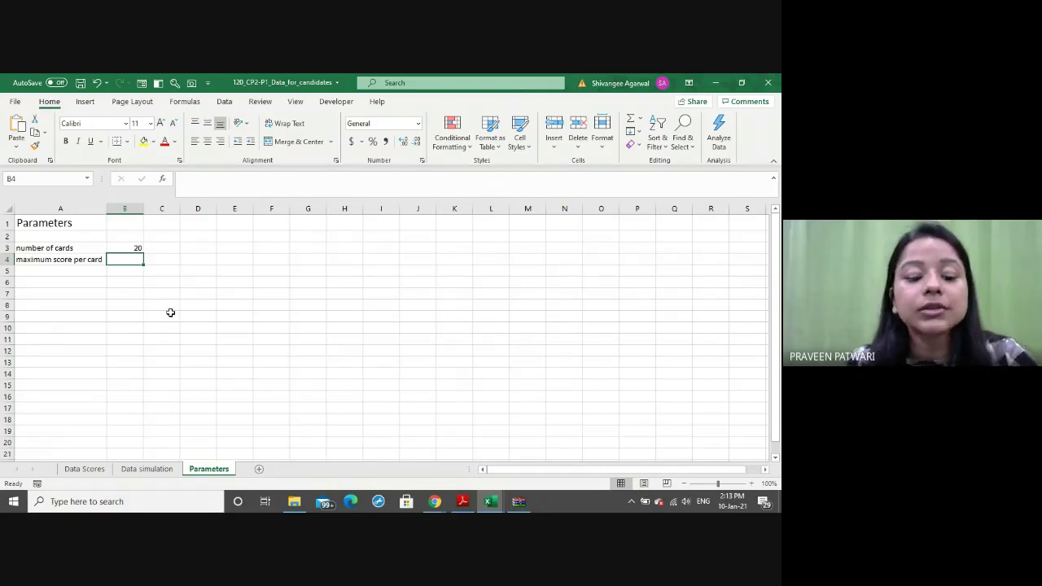
type("100")
key("Return")
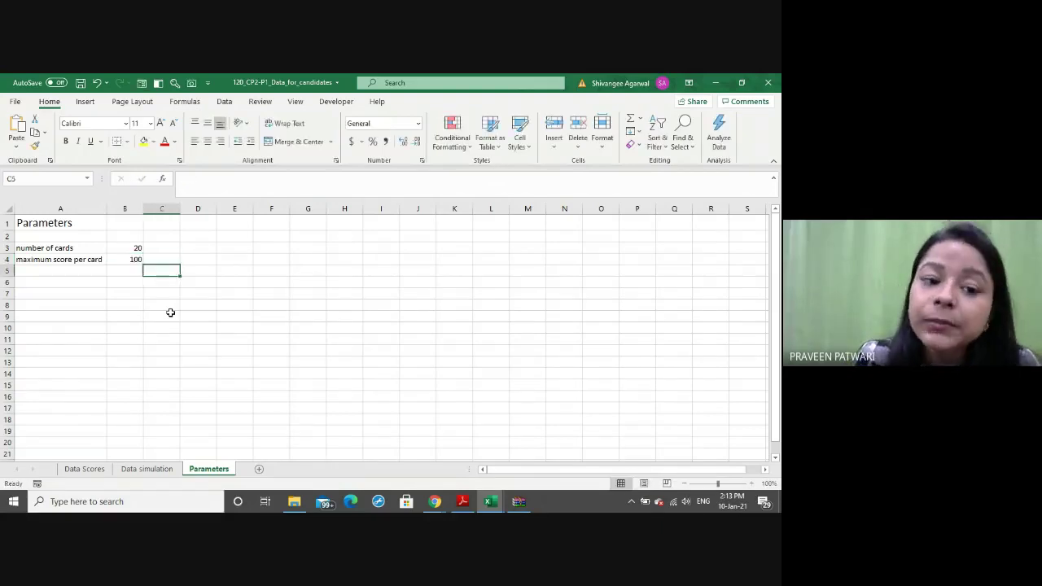
key("Left")
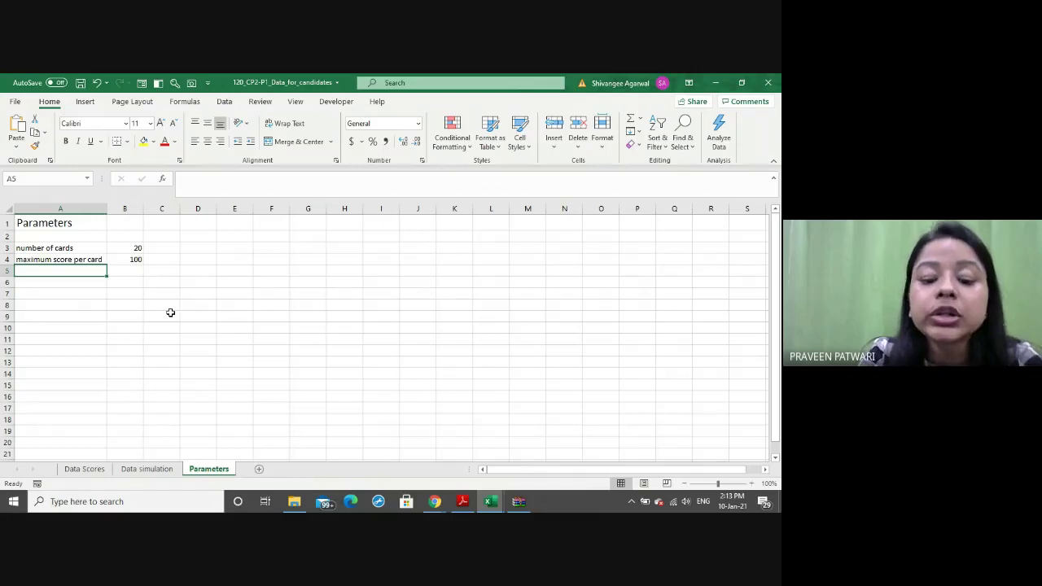
Label A5 'total score' and enter =B3*B4 in B5, giving 2000
type("total sco")
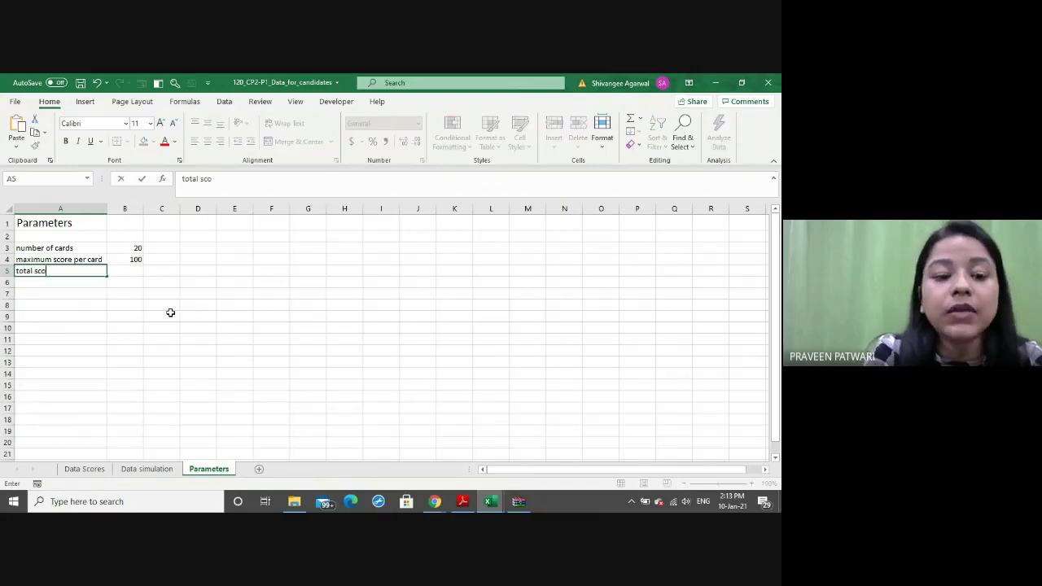
type("re")
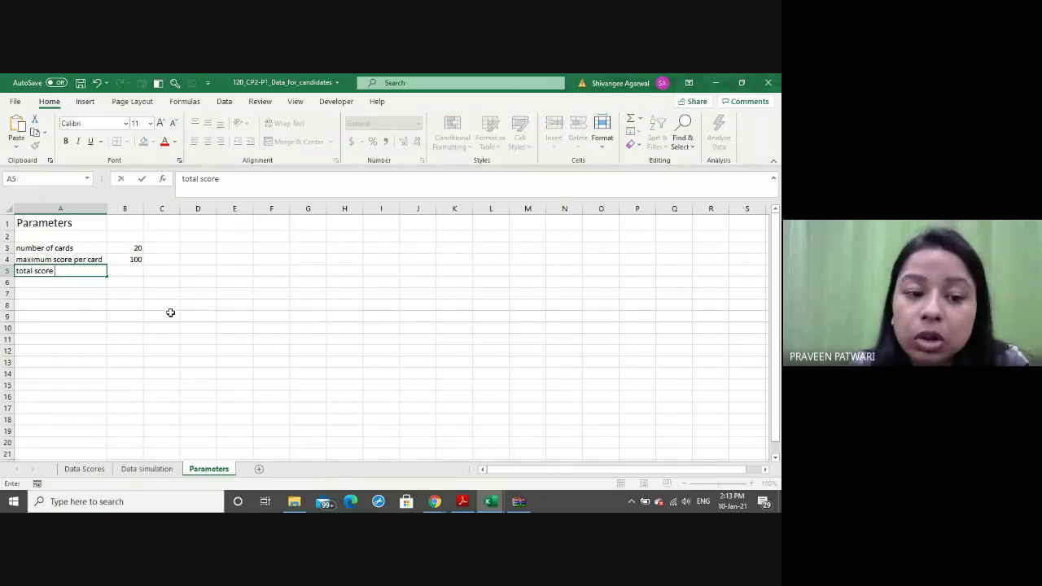
key("Tab")
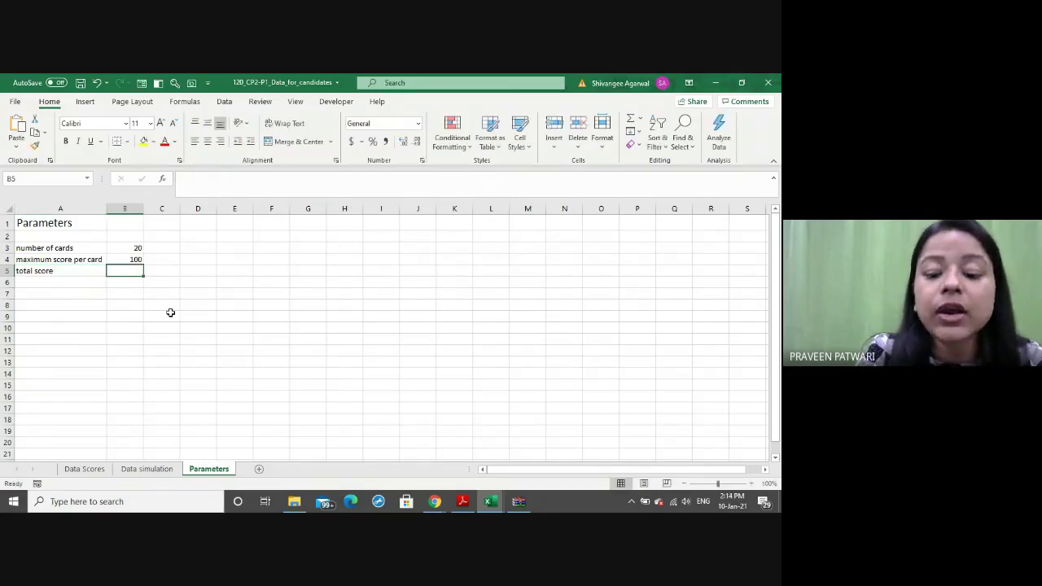
type("=")
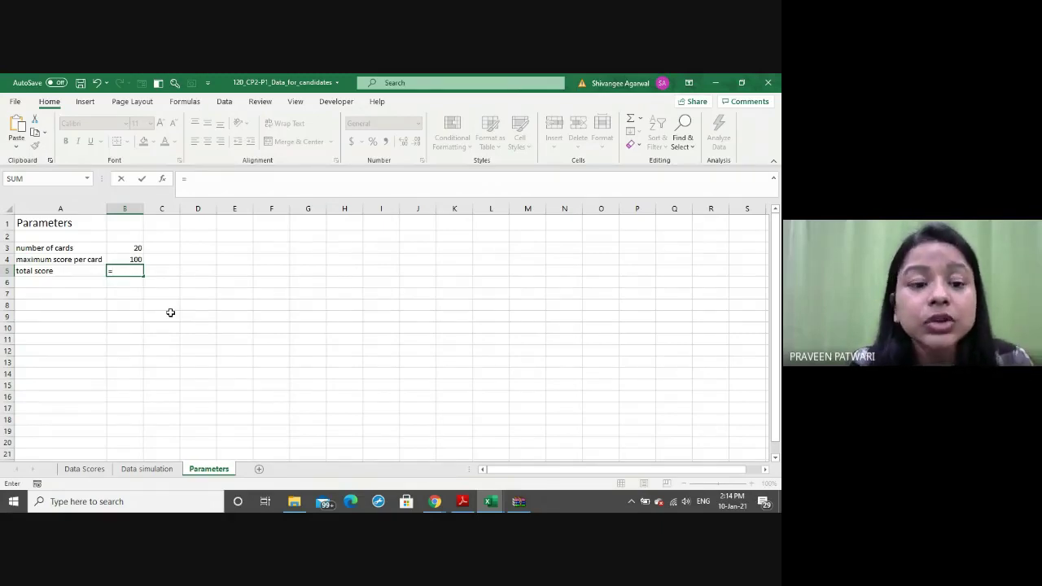
key("Up")
key("Up")
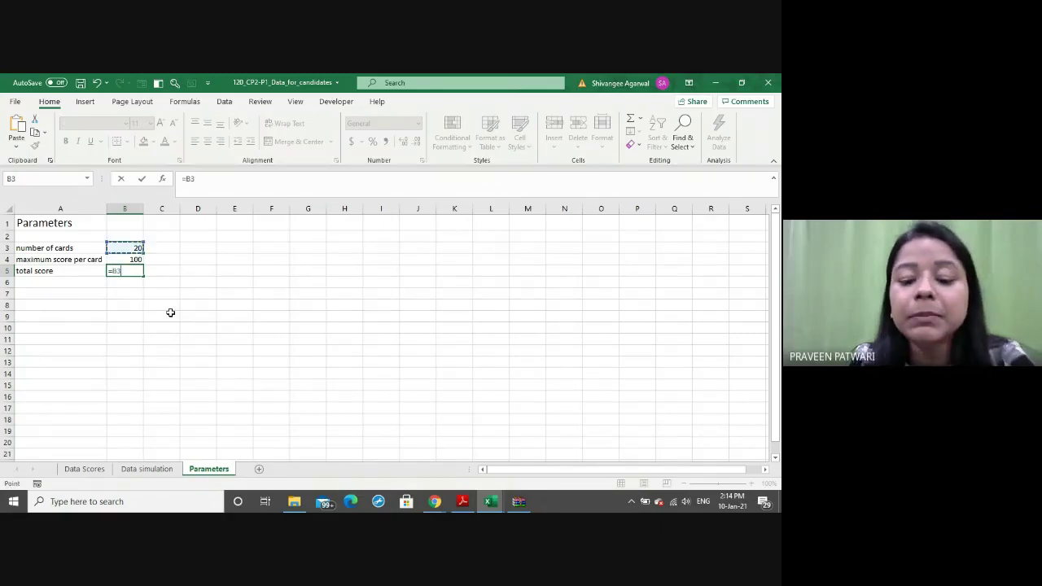
type("*")
key("Up")
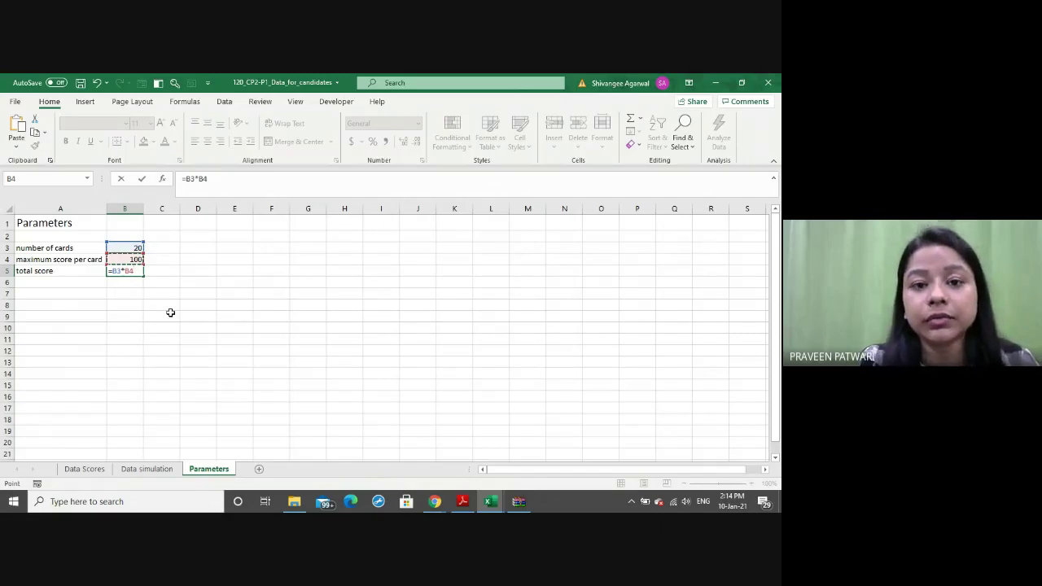
key("Return")
key("Up")
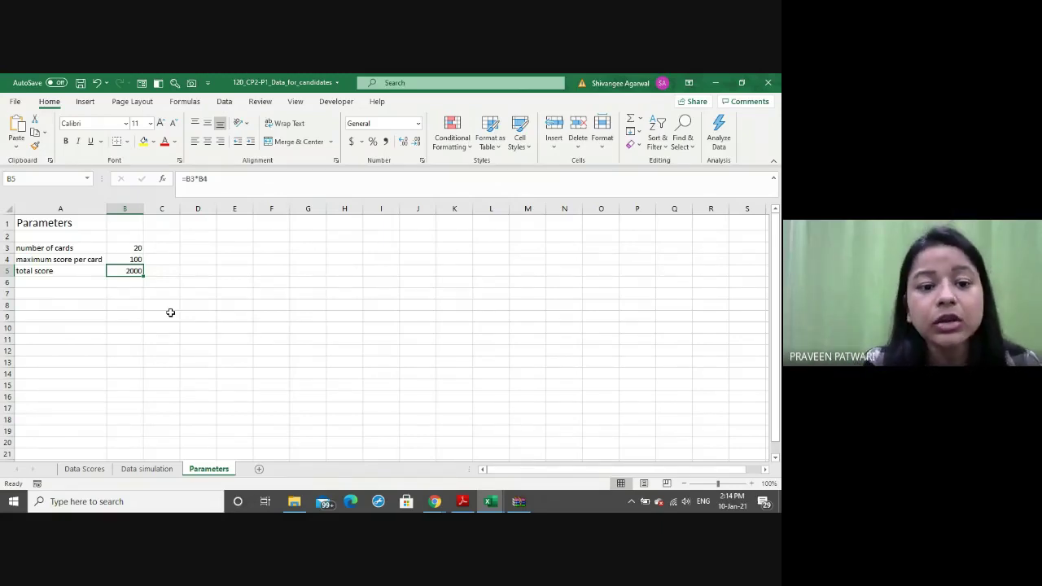
Give the total score cell B5 (2000) a light blue theme fill
left_click(154, 142)
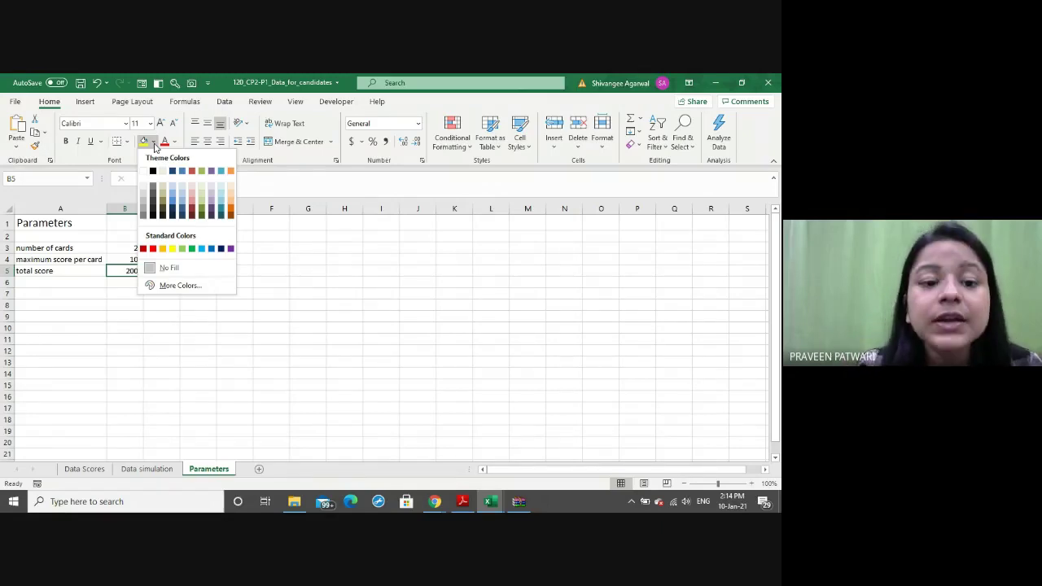
left_click(173, 196)
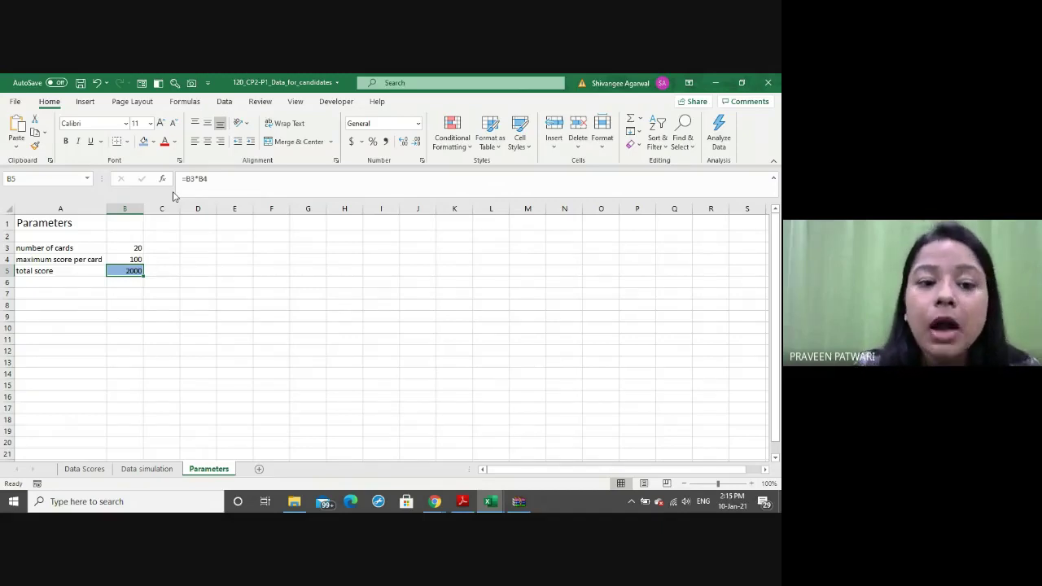
left_click(153, 142)
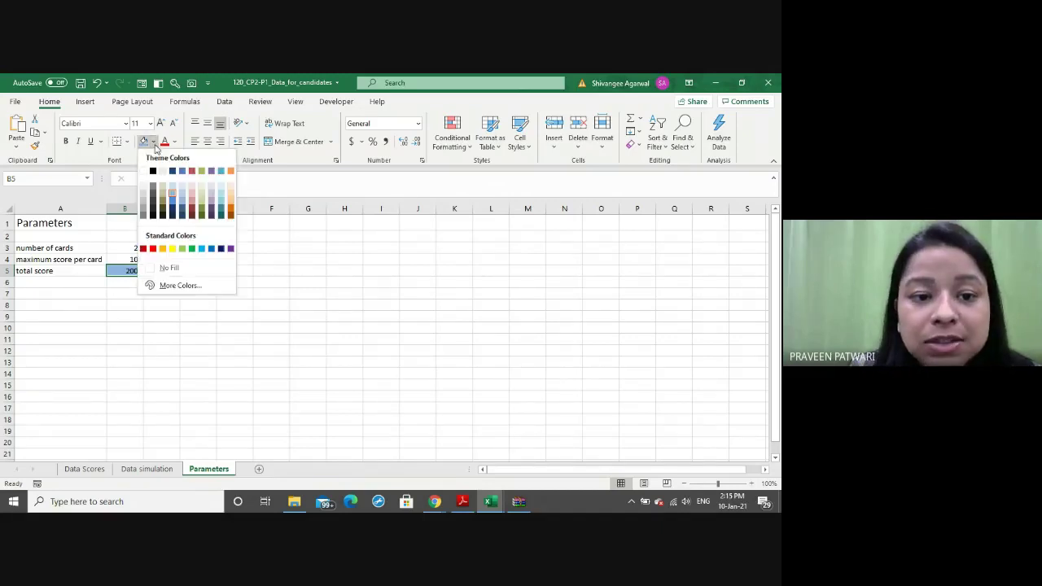
left_click(173, 183)
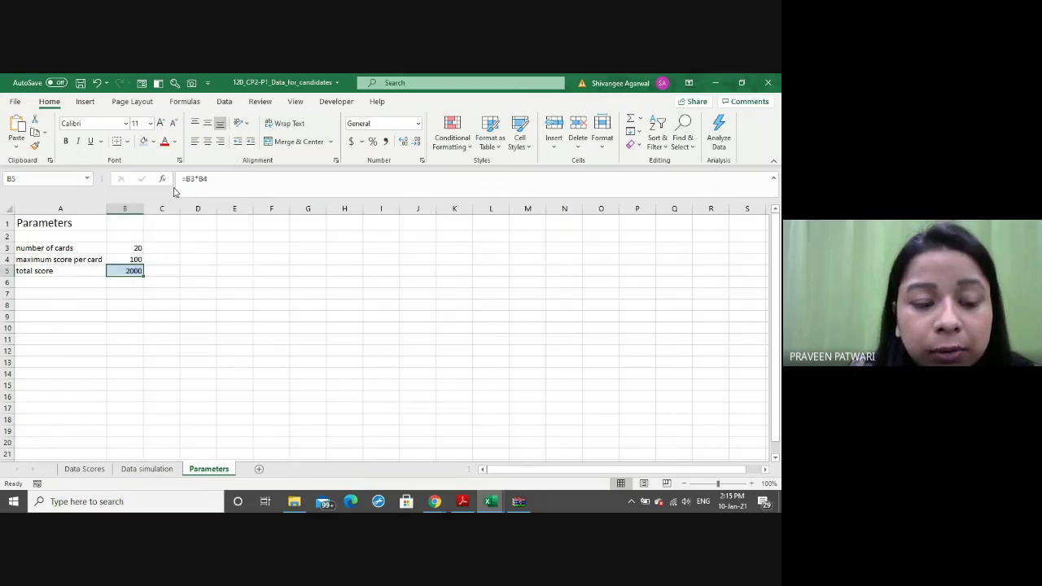
left_click(134, 293)
left_click(72, 295)
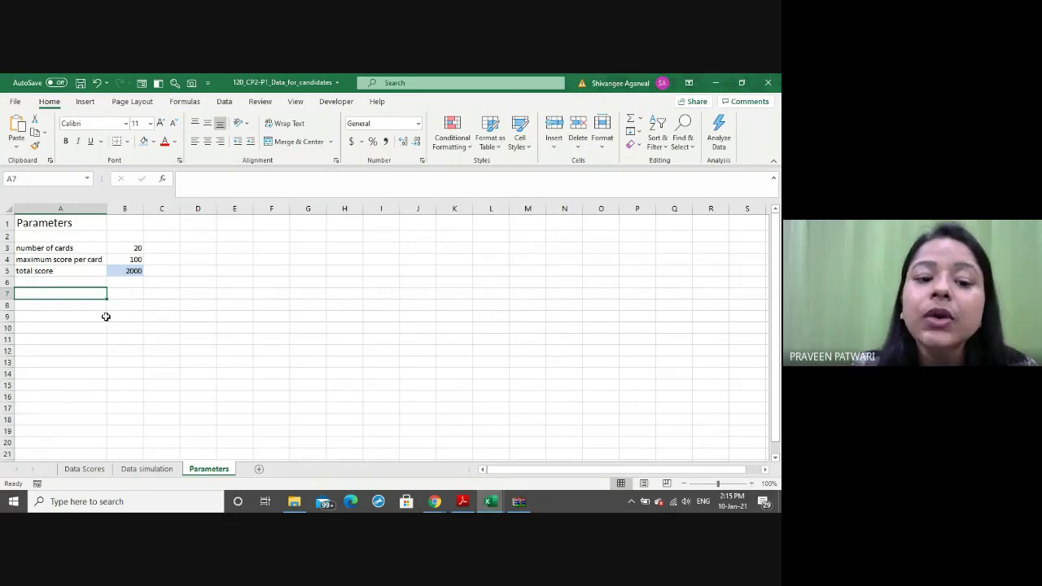
Type the labels Cards and MaxScore into C3 and C4
left_click(164, 250)
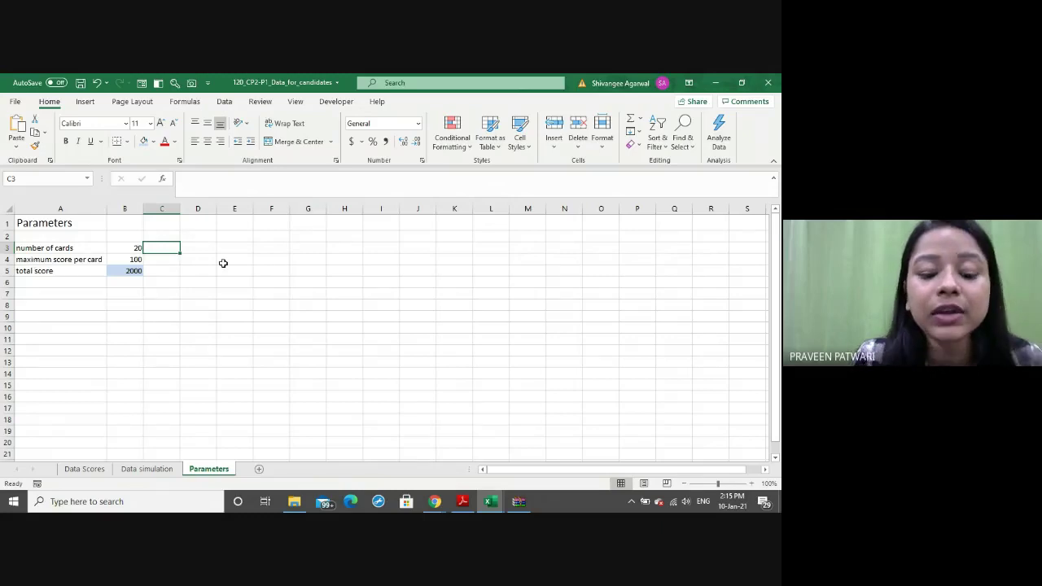
type("cards")
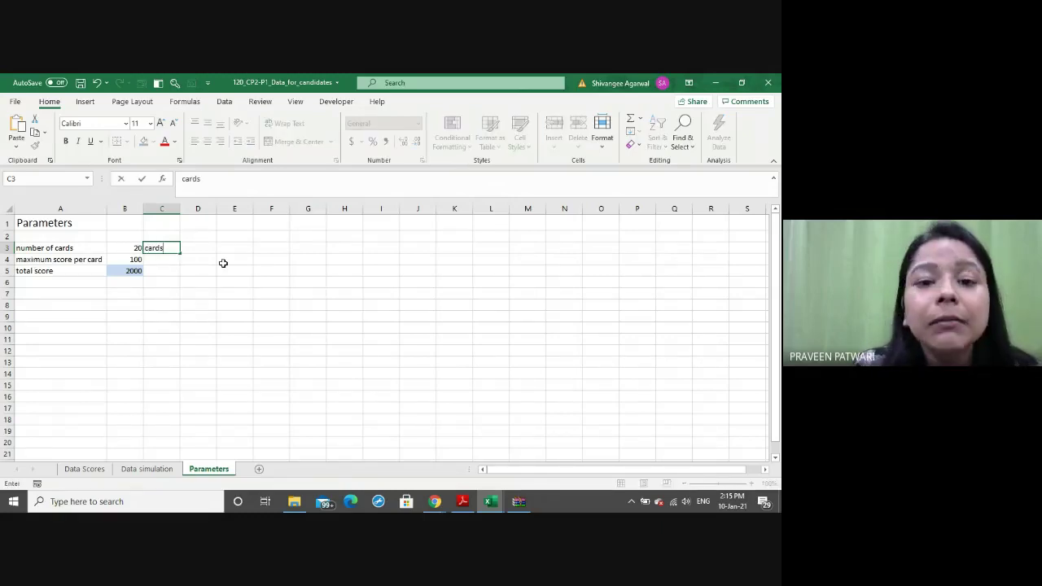
key("Return")
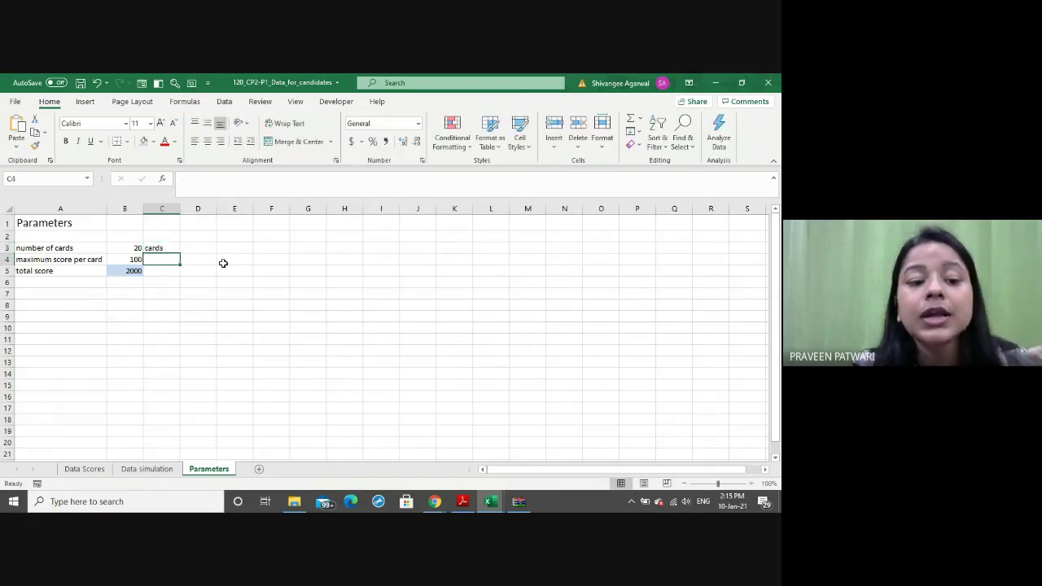
type("maxs")
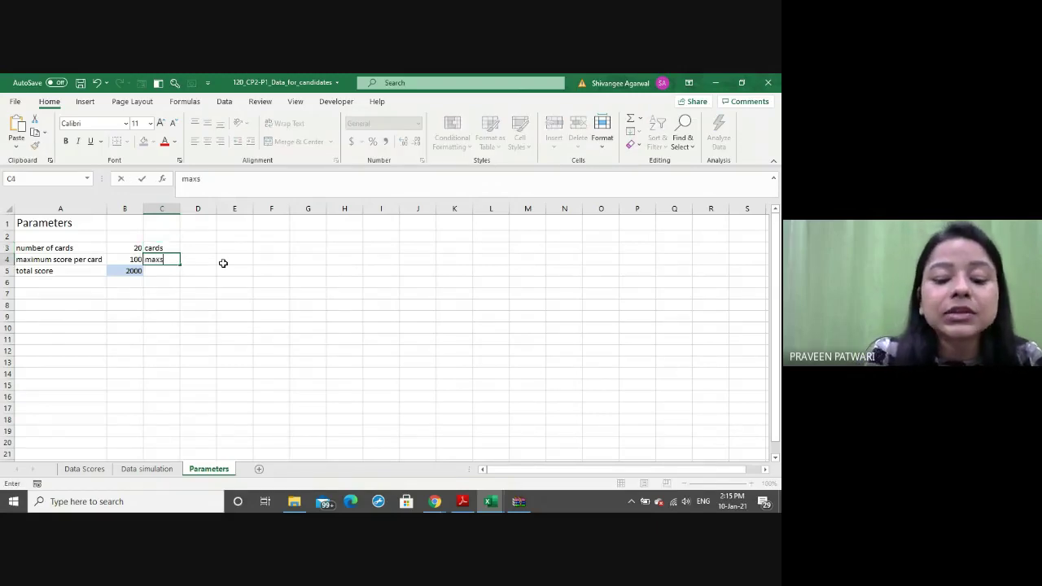
type("core")
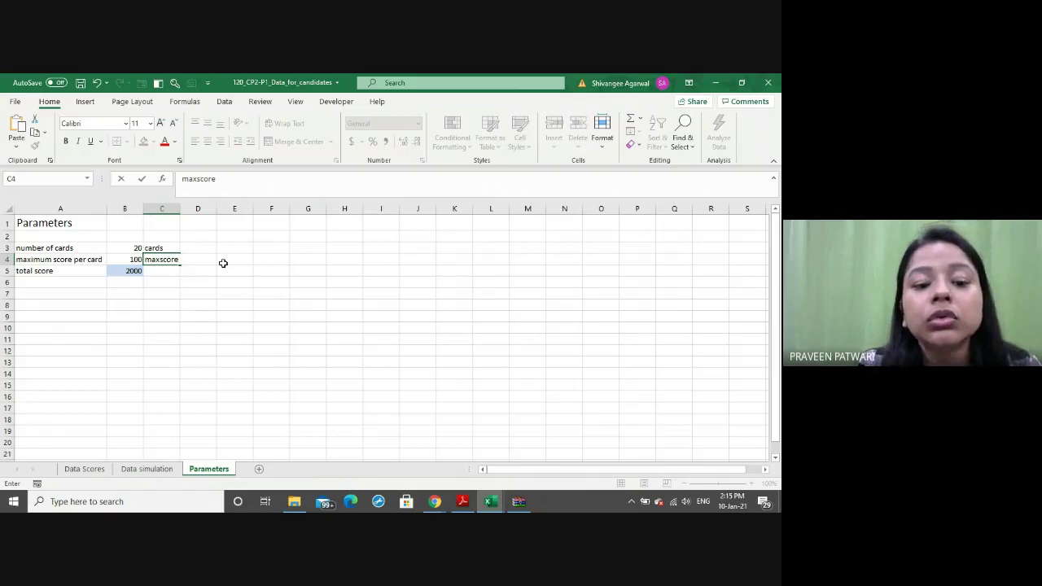
key("BackSpace")
key("BackSpace")
key("BackSpace")
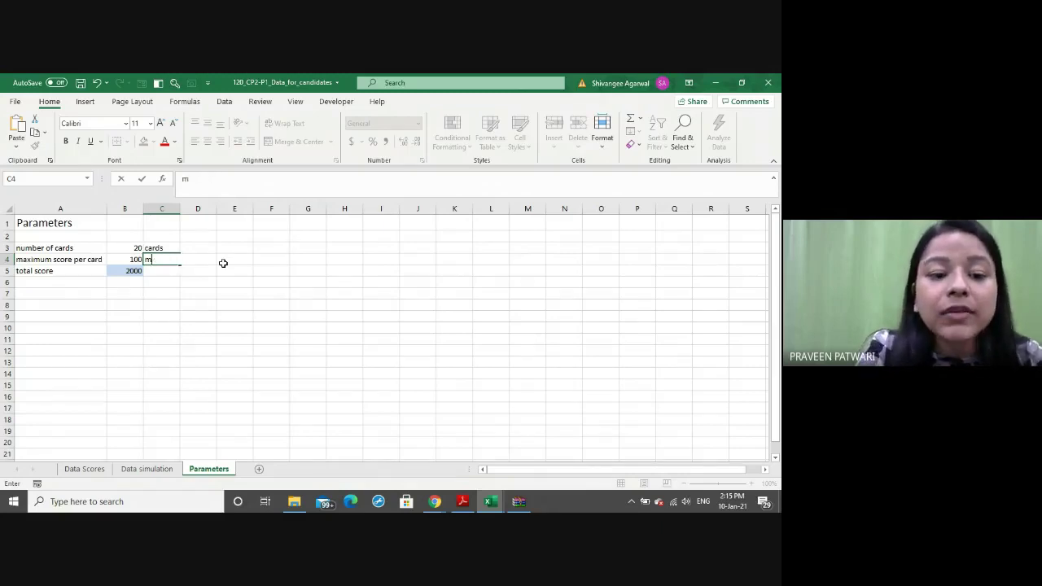
type("Max")
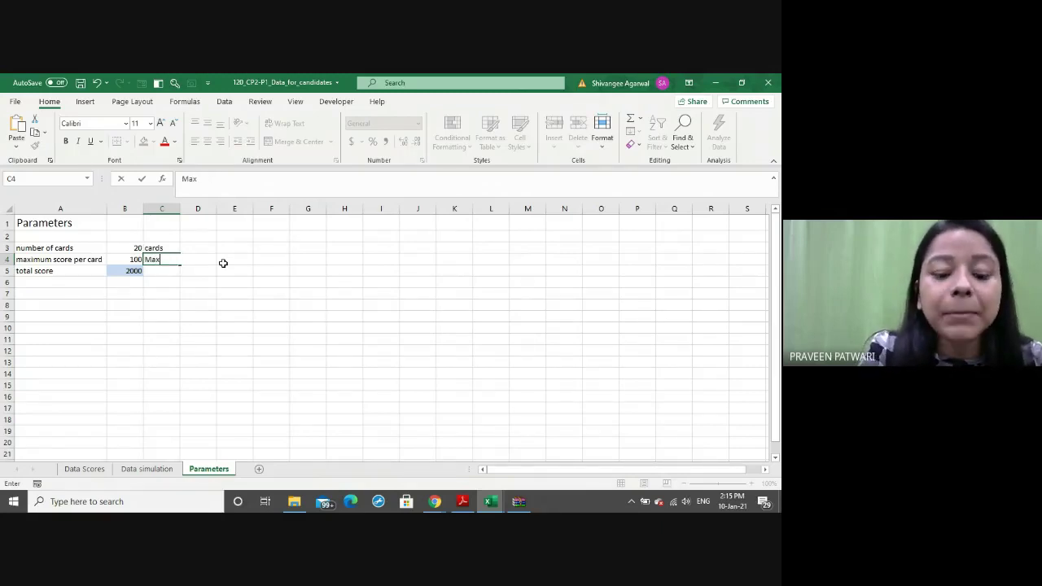
type("Score")
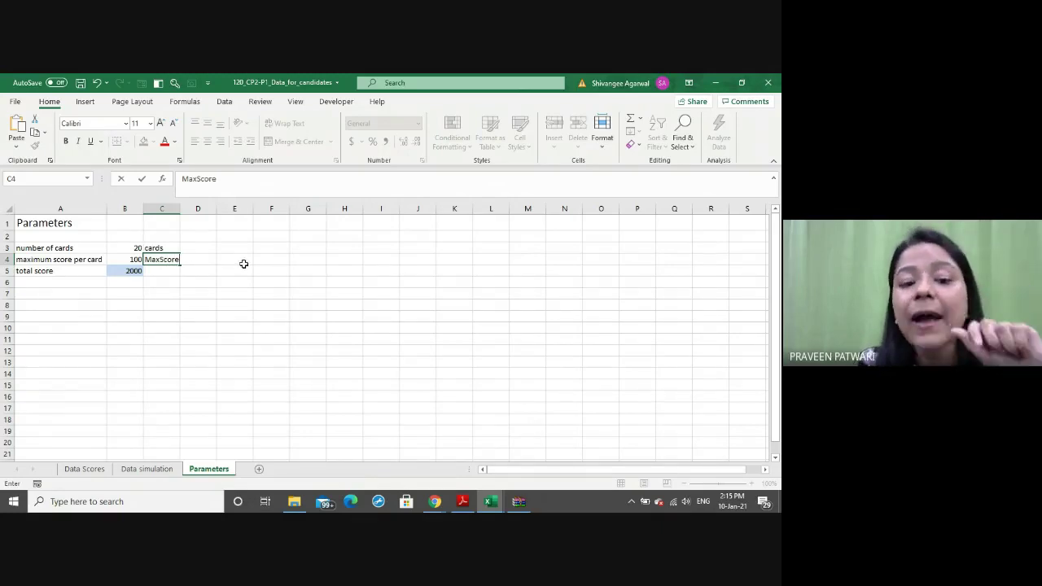
key("ctrl+Return")
key("Up")
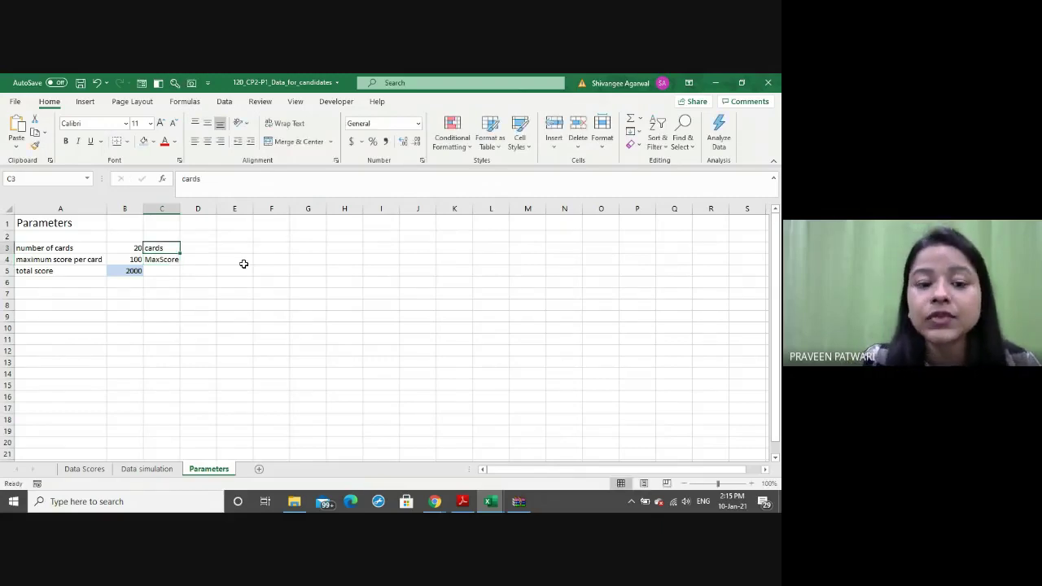
type("Cards")
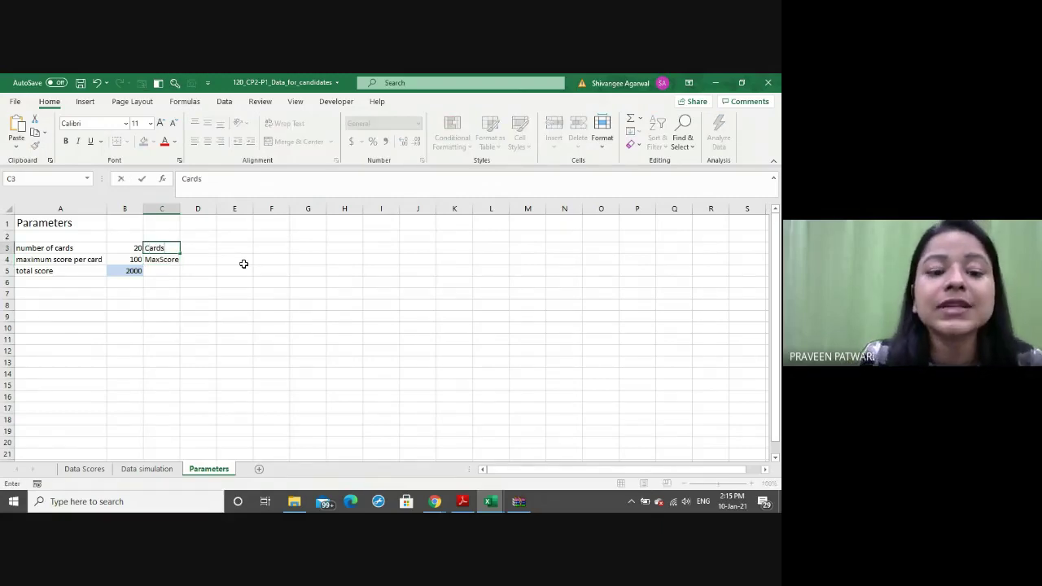
key("Return")
key("Return")
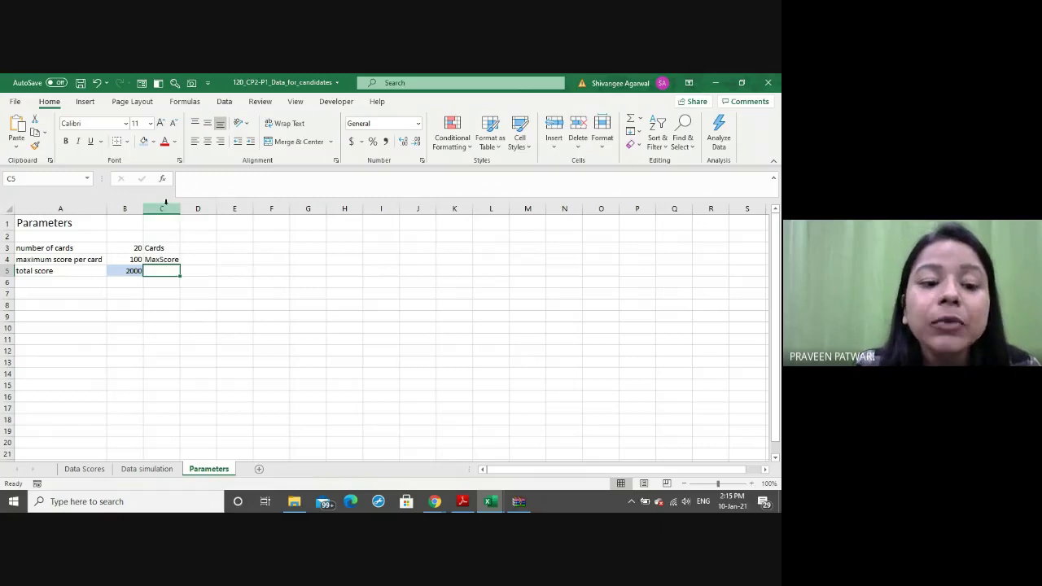
Make column C red italic, autofit its width, and add TotalScore in C5
left_click(167, 205)
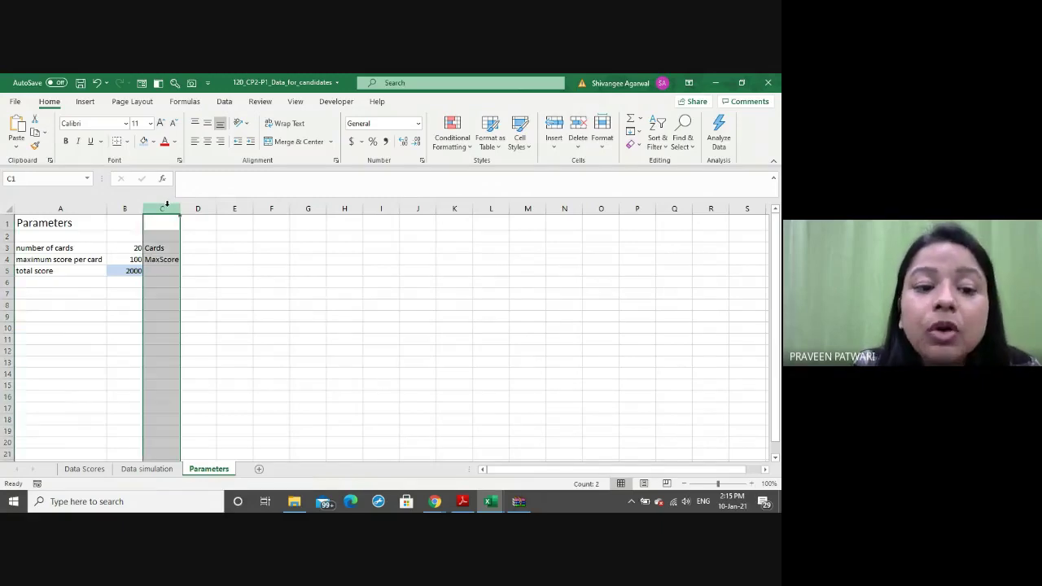
left_click(165, 143)
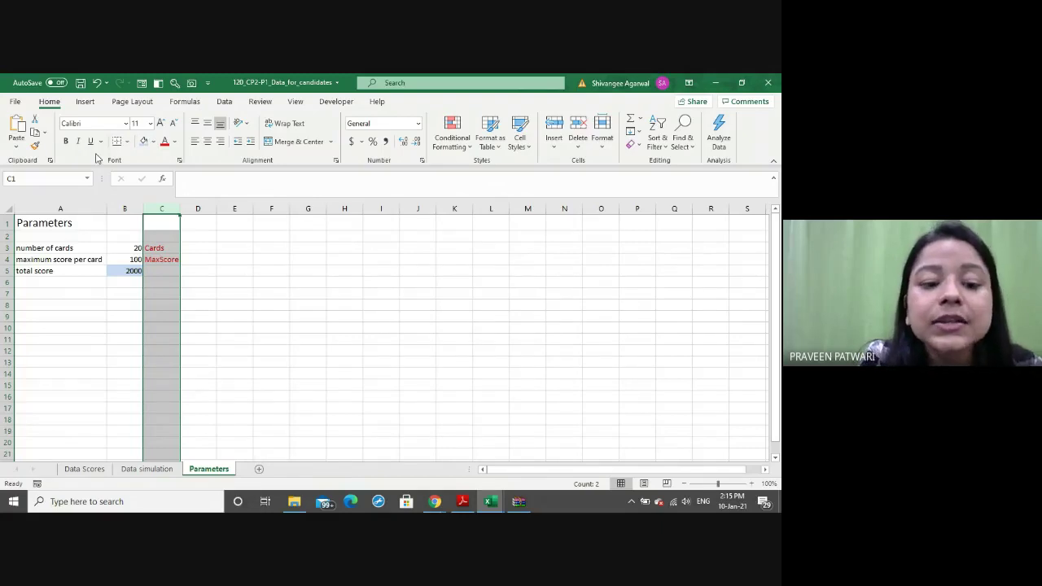
key("ctrl+i")
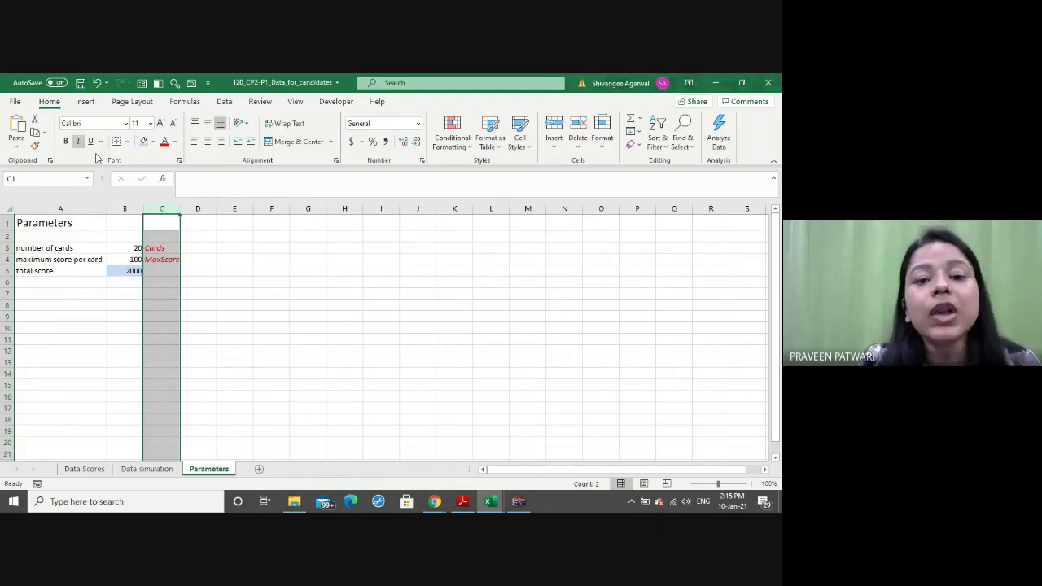
left_click(159, 271)
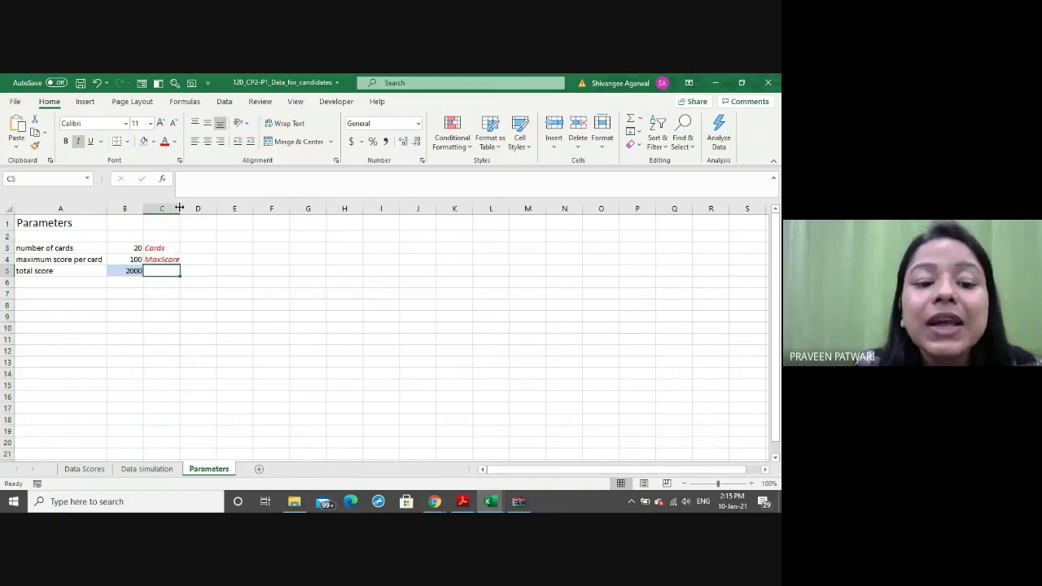
double_click(180, 209)
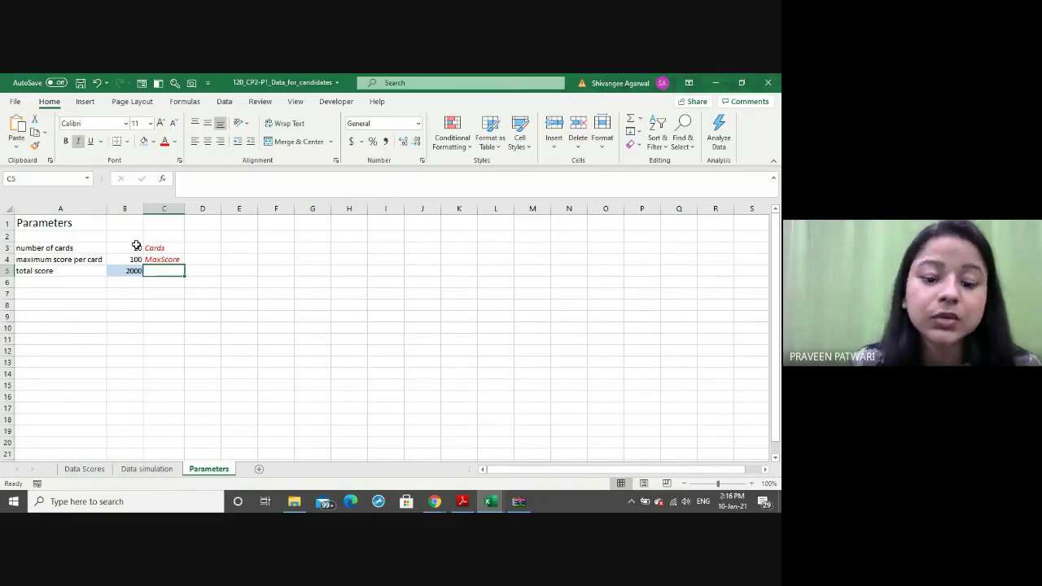
type("T")
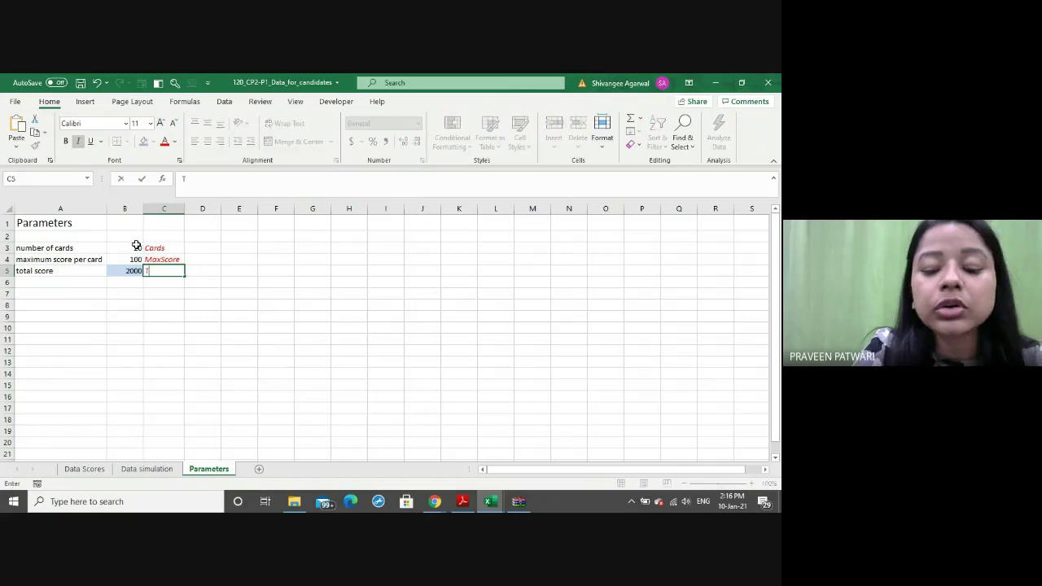
type("ota")
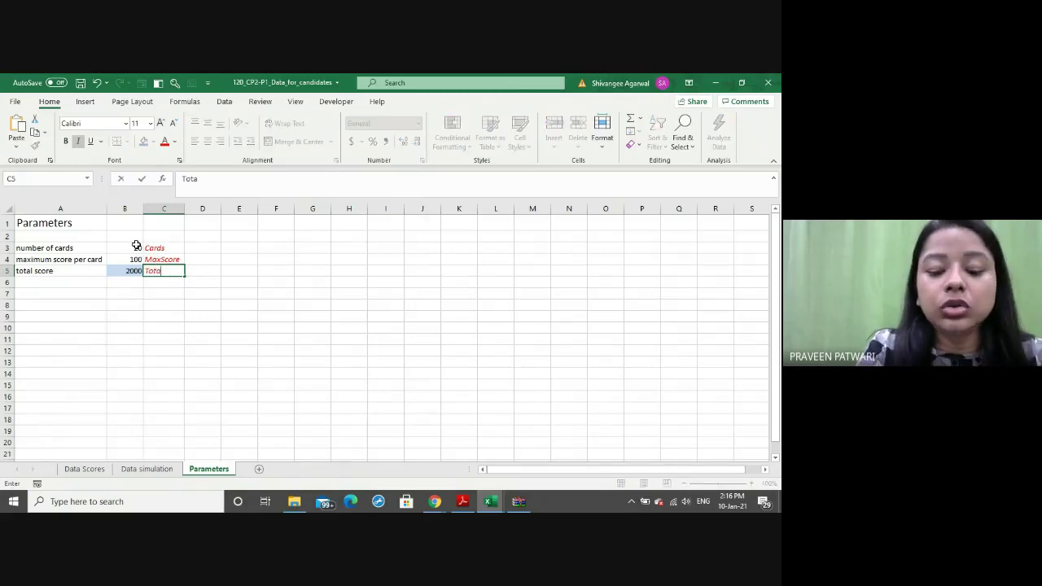
type("lScore")
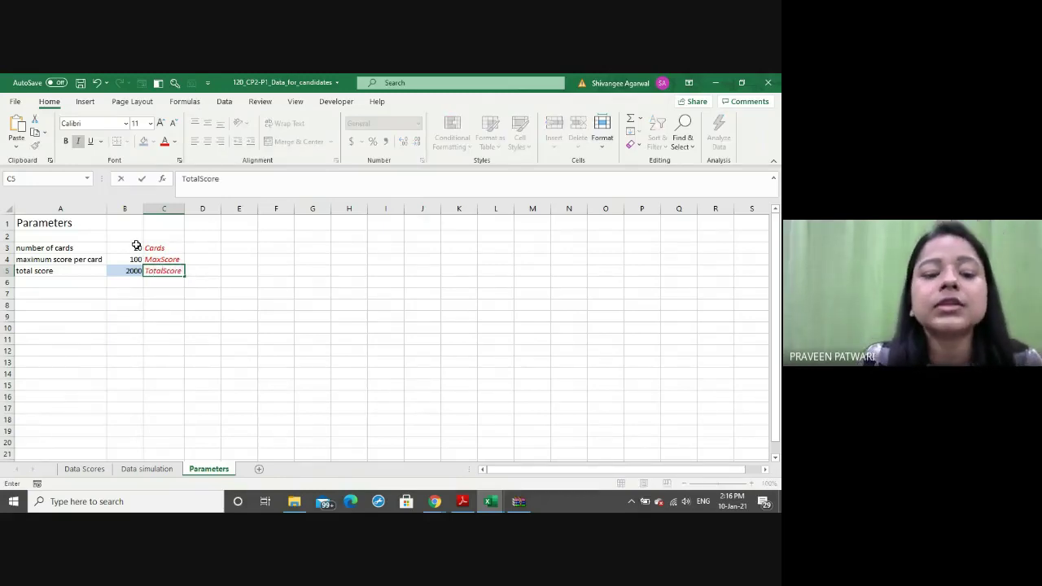
key("Return")
key("Return")
key("Left")
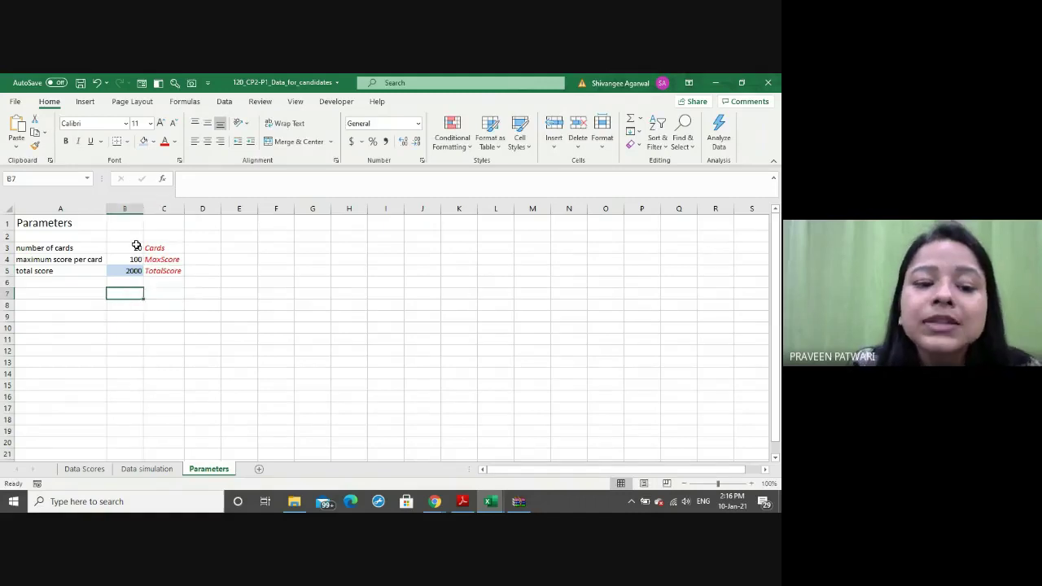
key("Left")
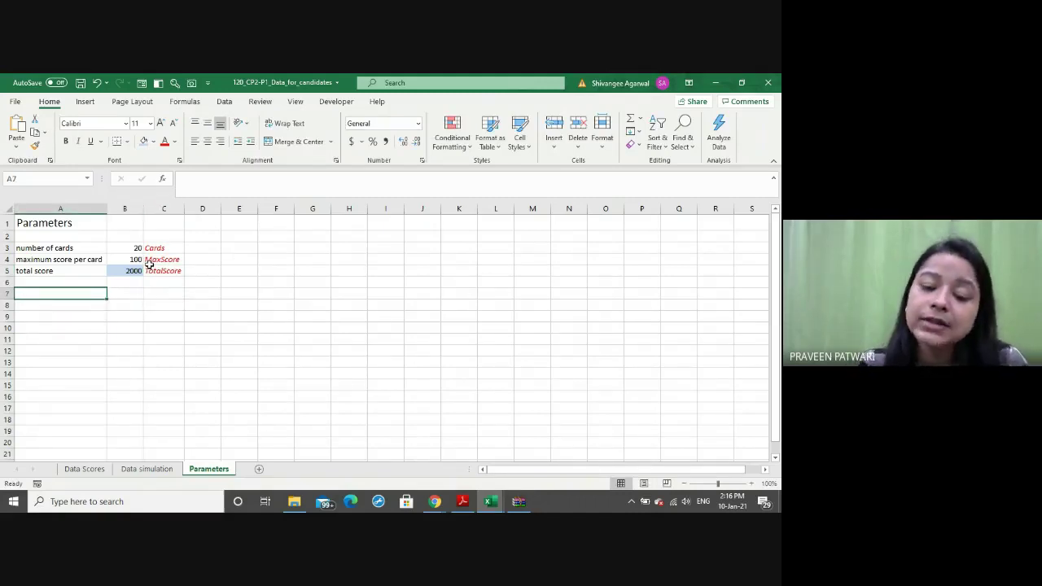
left_click(462, 502)
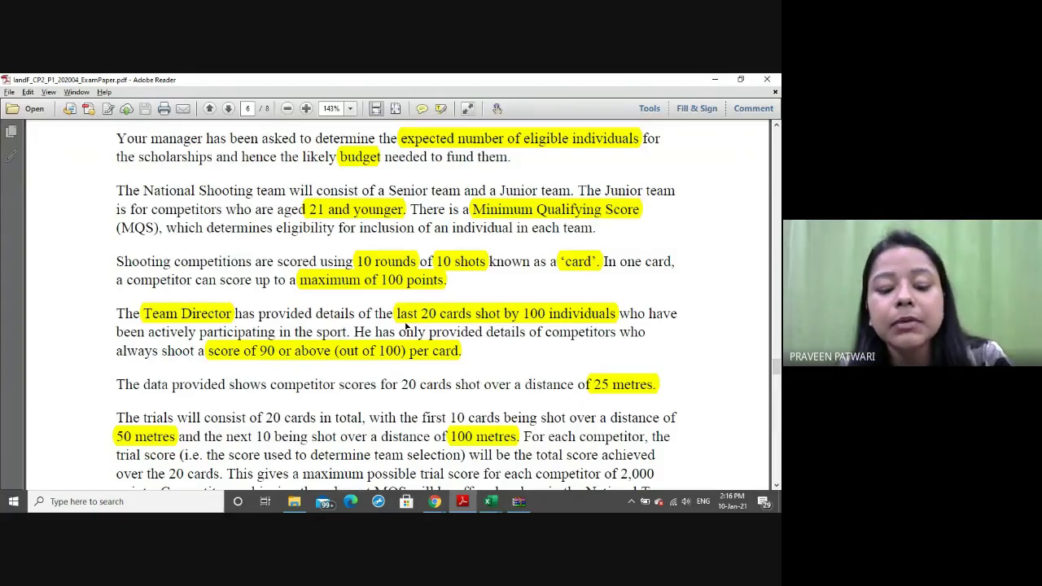
Return to the Excel Parameters sheet holding 20, 100 and 2000 after checking the exam paper
key("alt+Tab")
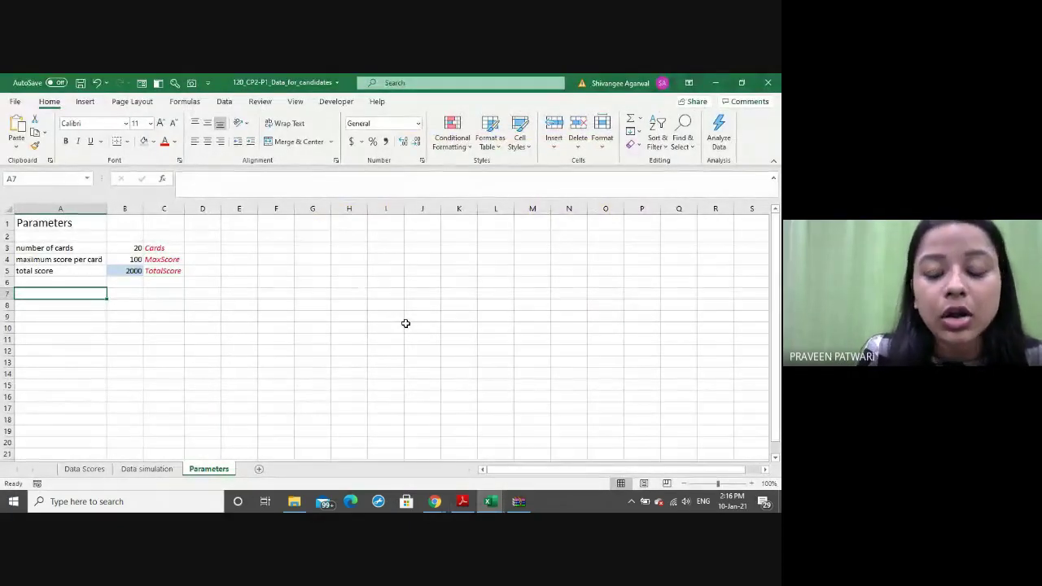
Label row 7 'minimum score for 25metres' and autofit column A to the text
type("minimum")
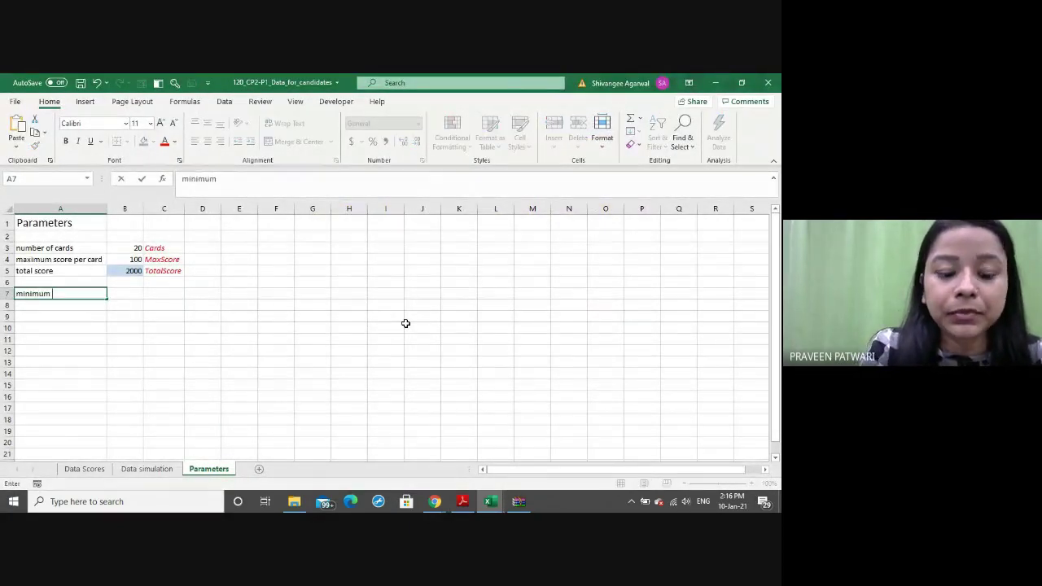
type(" score fo")
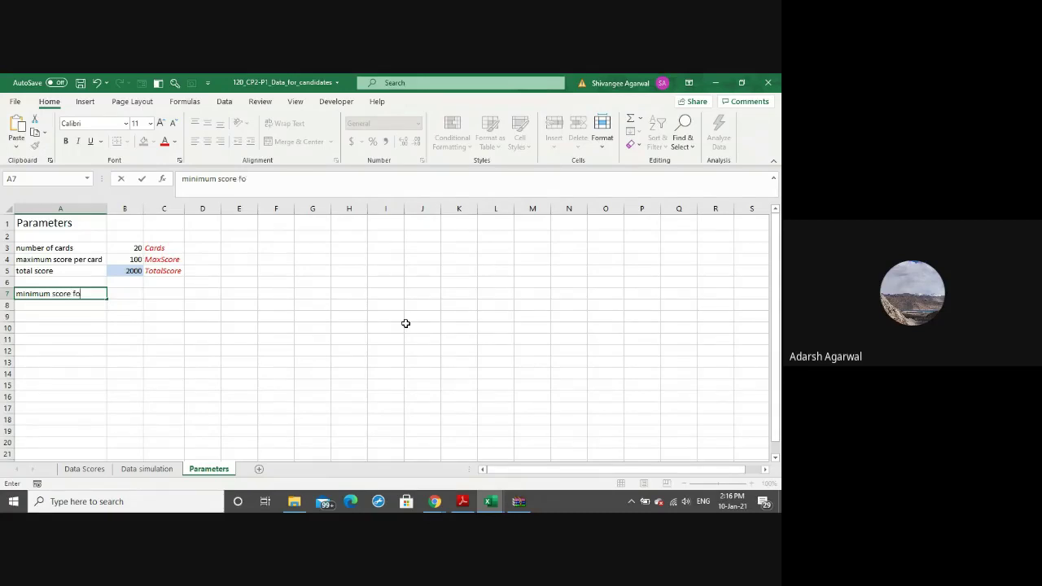
type("r 25")
type("m")
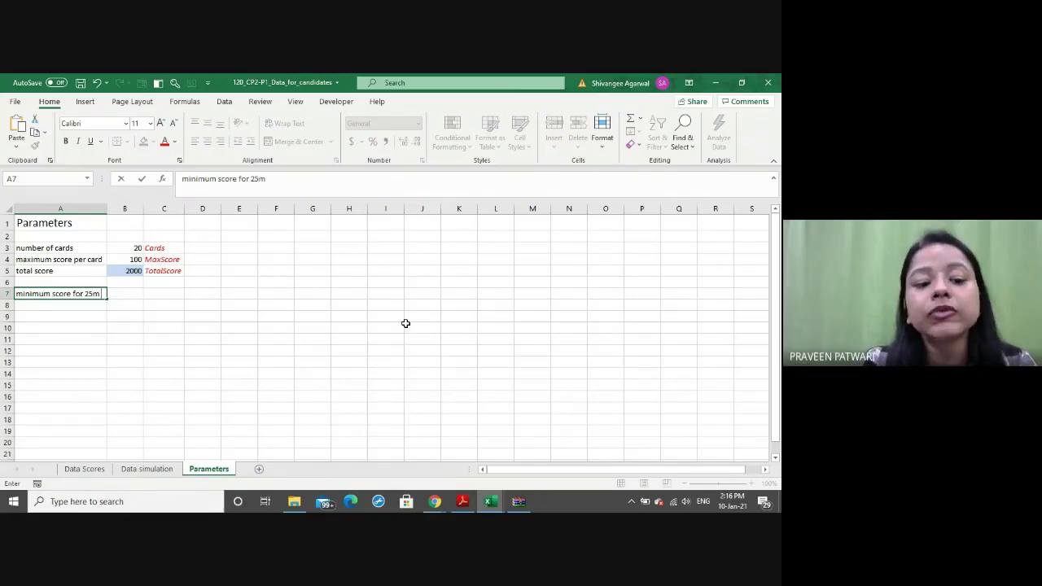
type("etre")
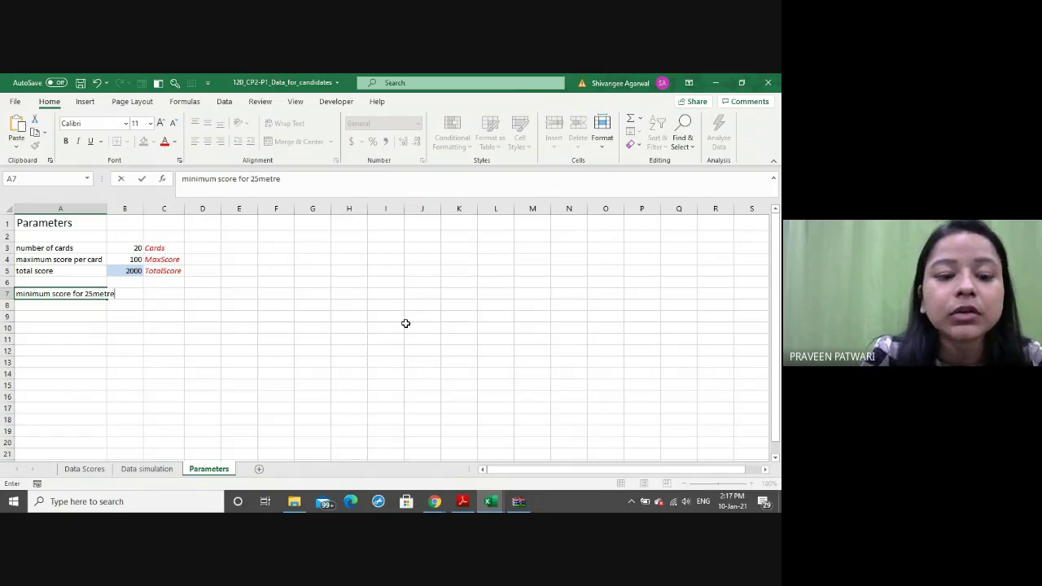
type("s")
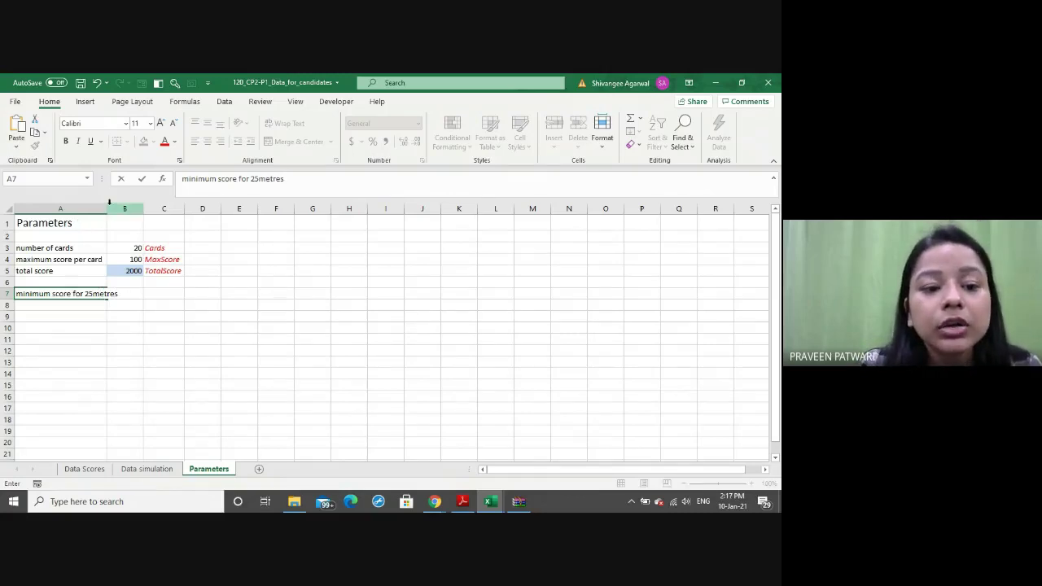
double_click(106, 209)
left_click(69, 208)
Enter the minimum score value in B7 and the name label Min25 in C7
left_click(150, 294)
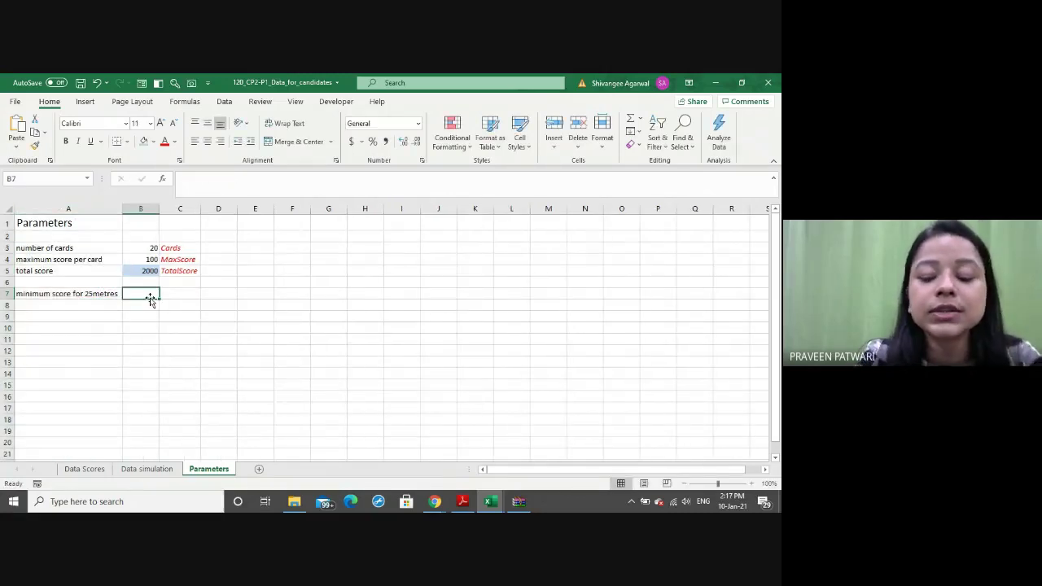
type("950")
key("Return")
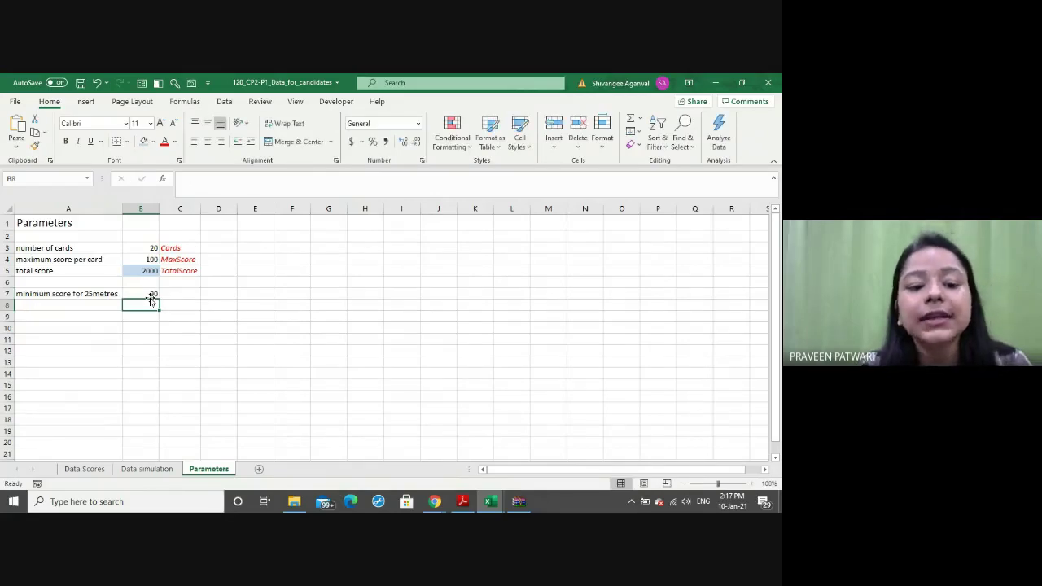
left_click(149, 294)
left_click(179, 291)
type("MinSc")
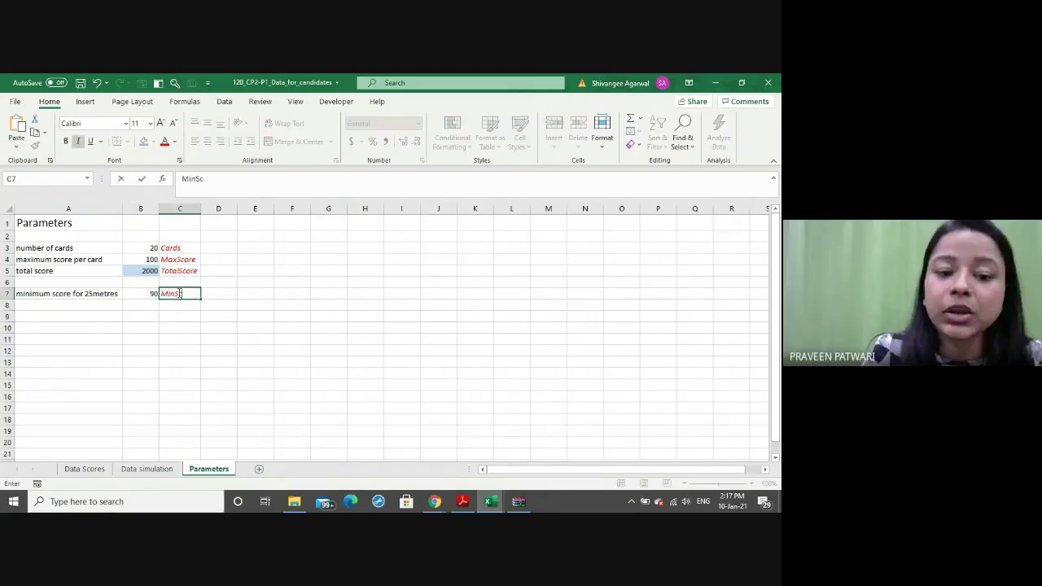
key("BackSpace")
key("BackSpace")
type("25")
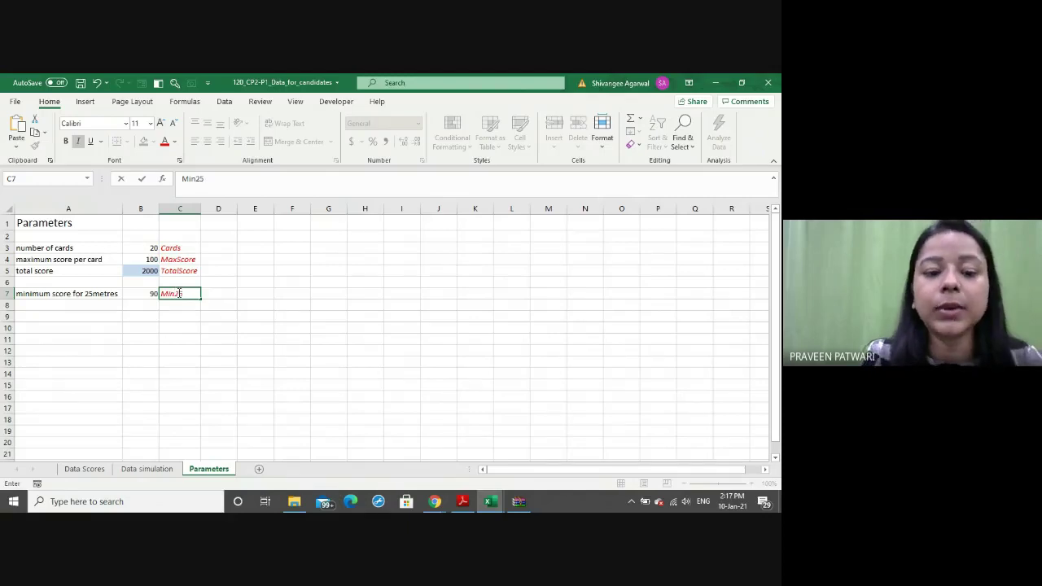
key("Return")
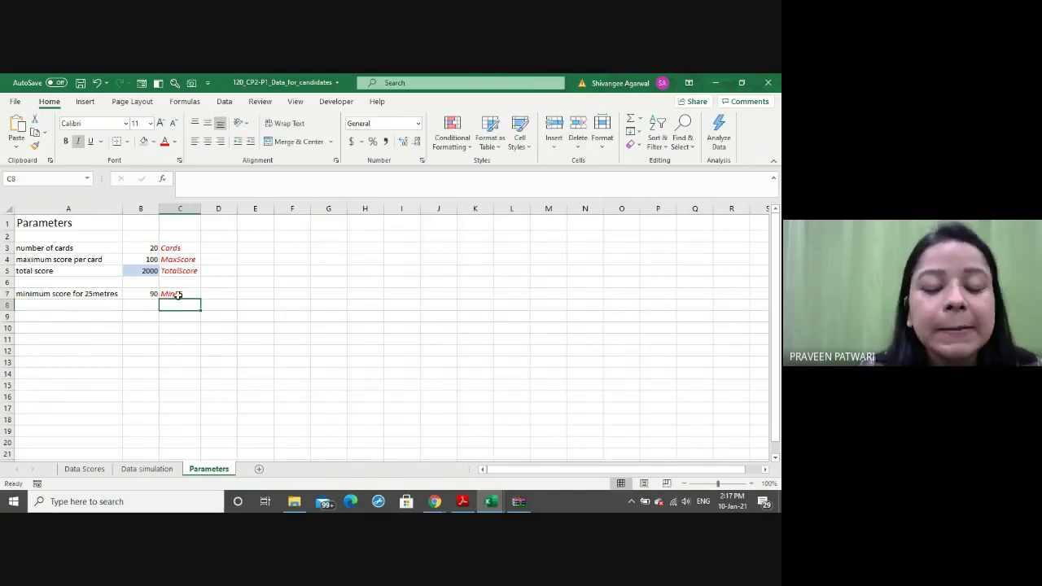
Rename the C7 label from Min25 to MinScore25
left_click(87, 309)
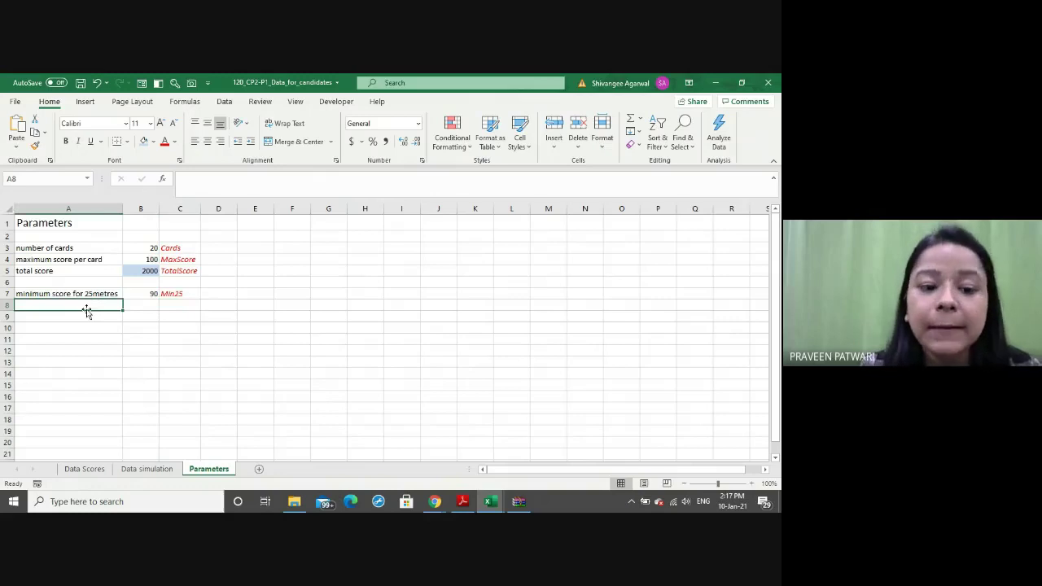
left_click(185, 291)
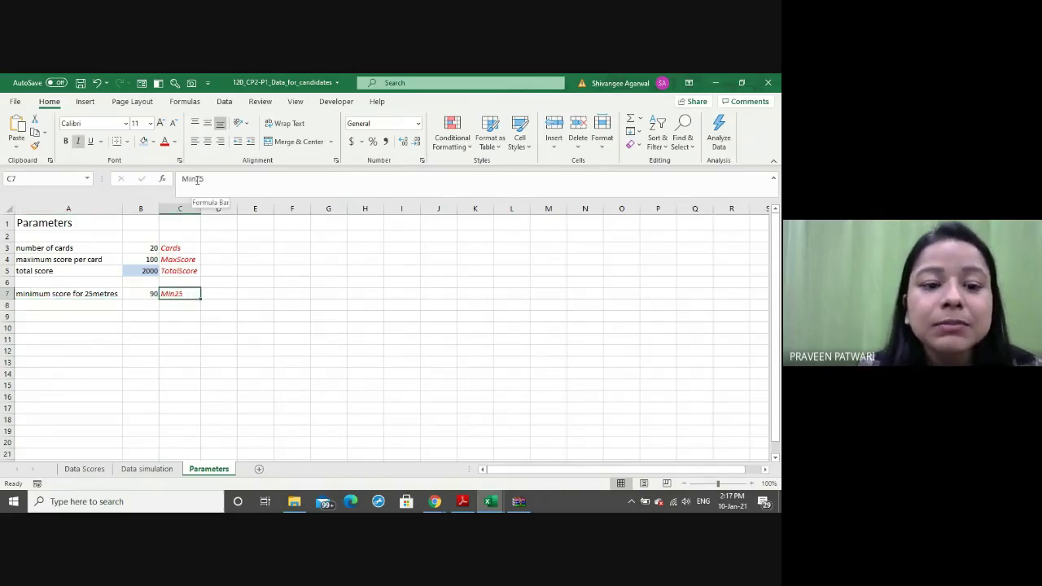
left_click(197, 179)
type("Score")
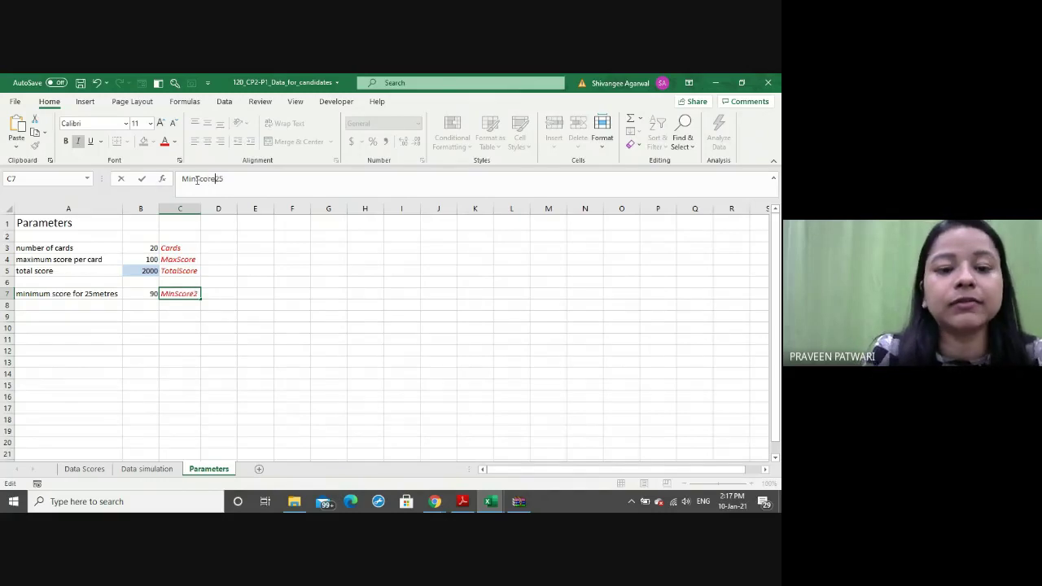
key("Return")
left_click(91, 305)
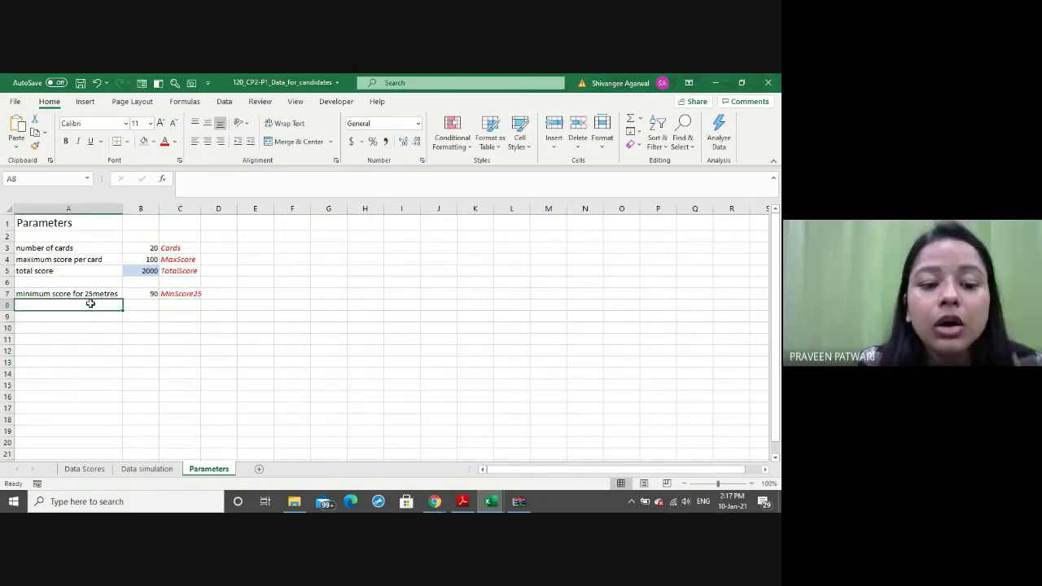
left_click(461, 501)
scroll(440, 401, "down", 2)
scroll(440, 401, "down", 3)
scroll(440, 401, "down", 2)
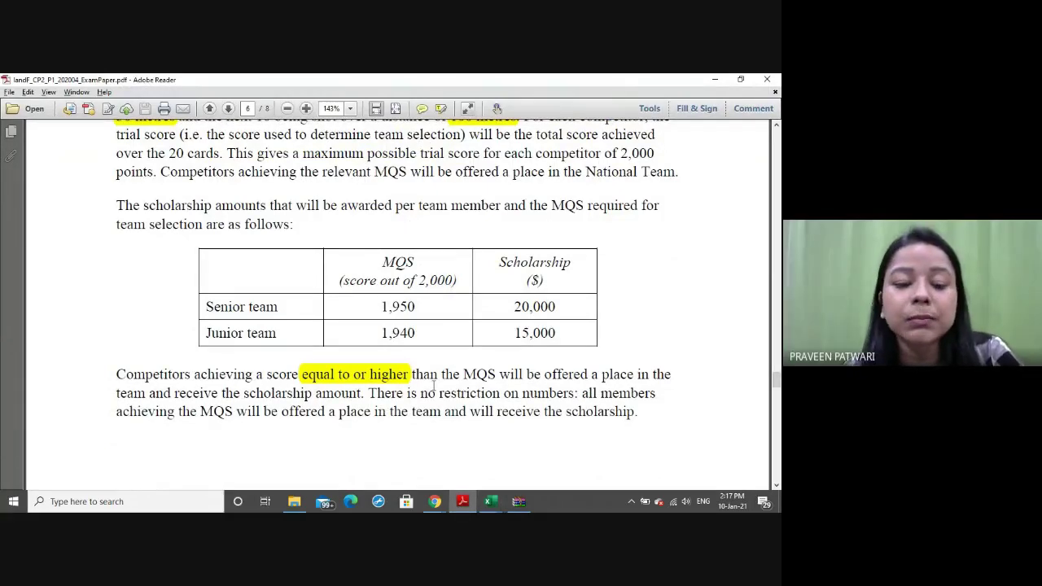
key("alt+Tab")
key("Down")
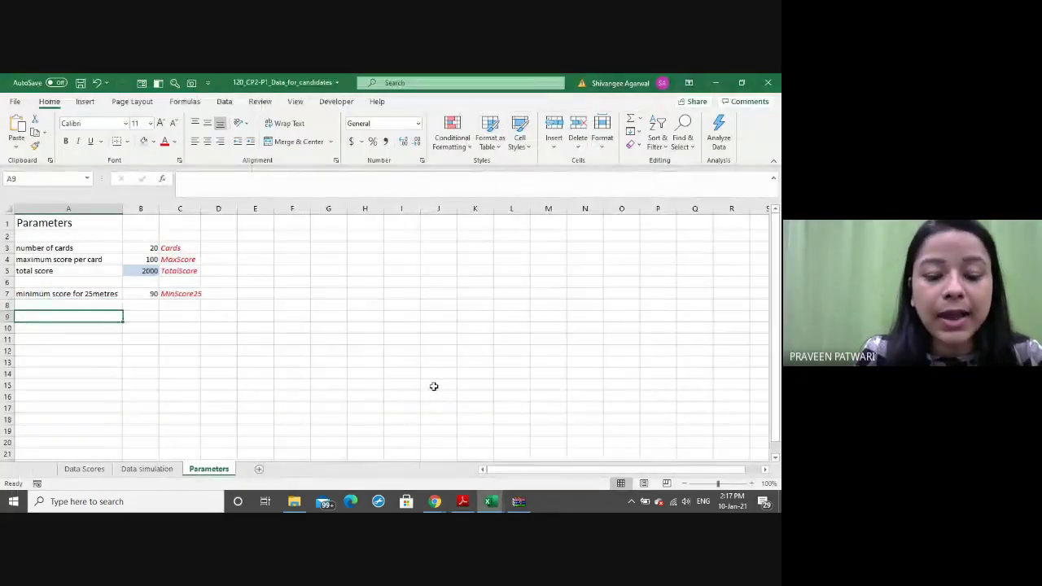
key("Down")
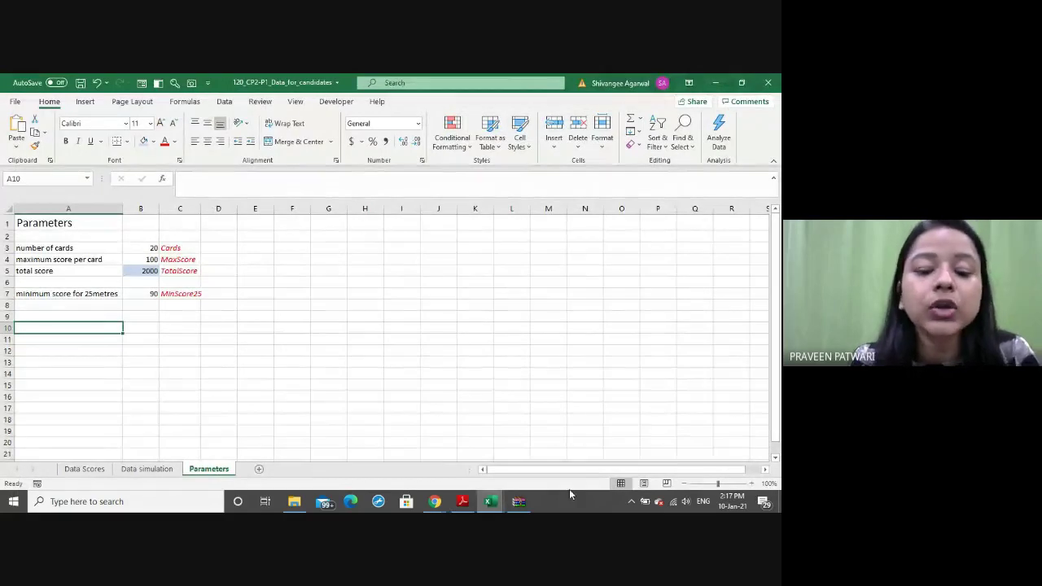
key("alt+Tab")
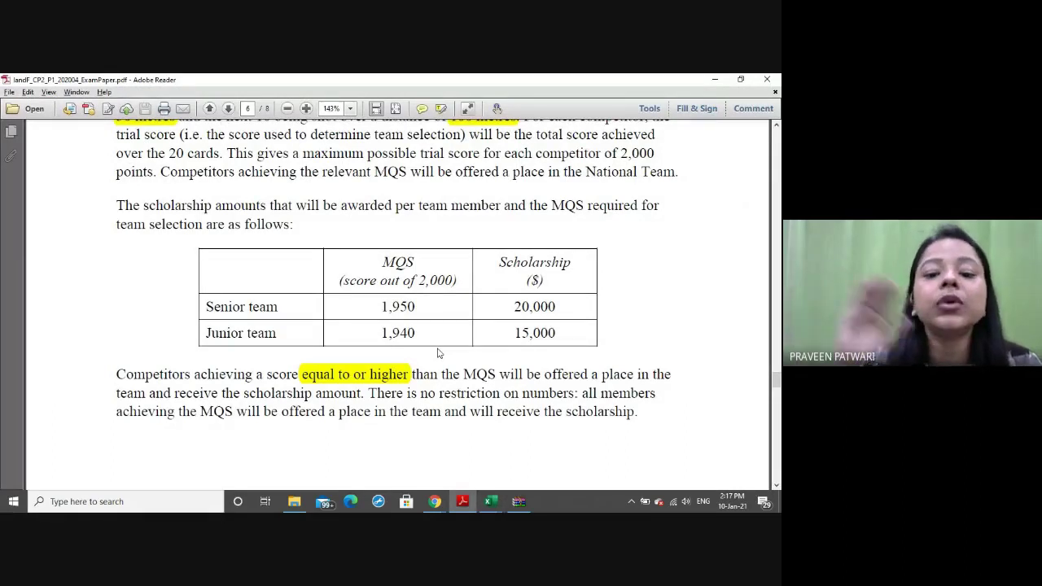
key("alt+Tab")
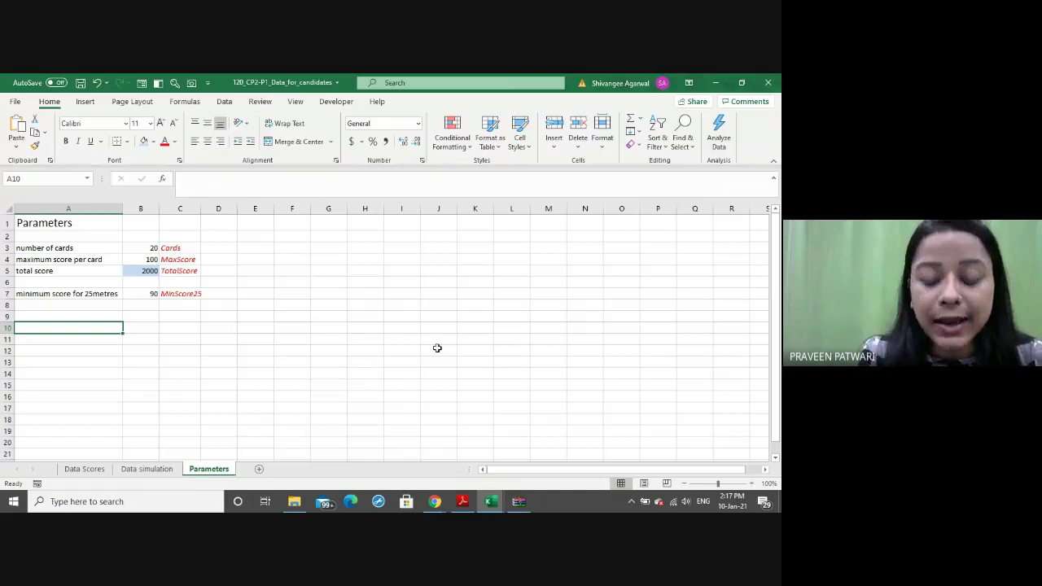
key("Up")
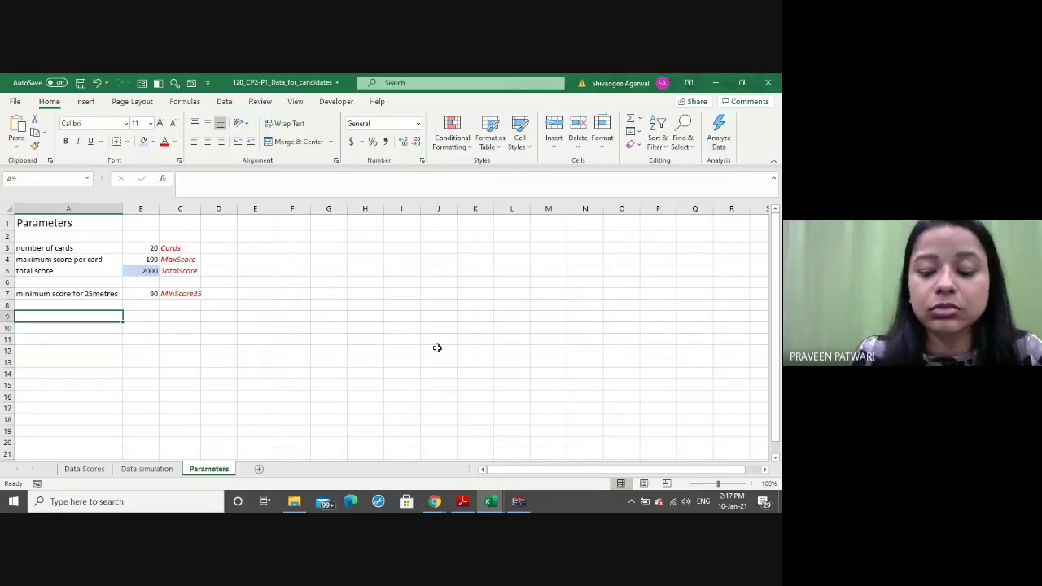
key("Down")
key("alt+Tab")
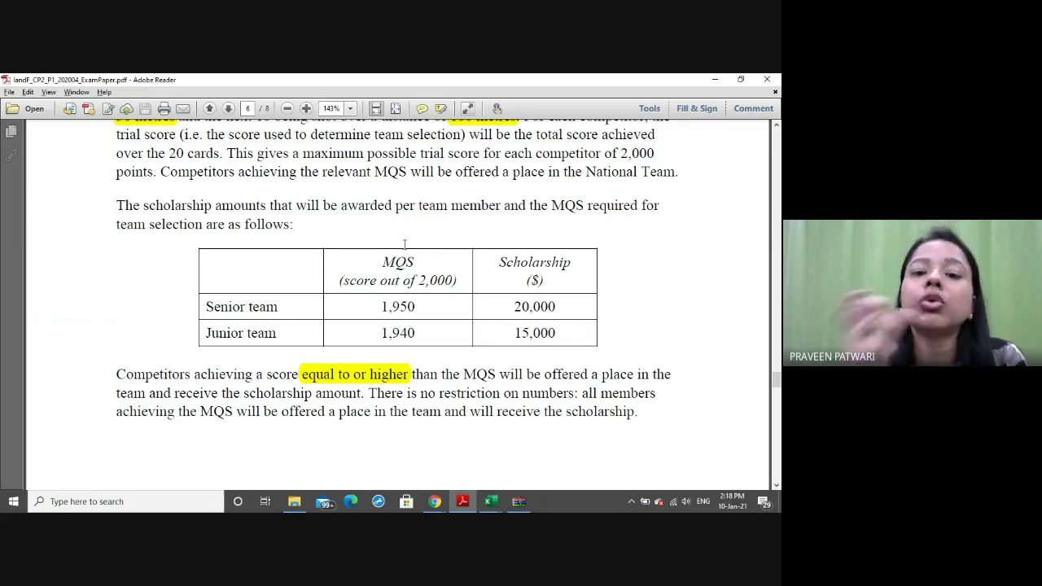
key("alt+Tab")
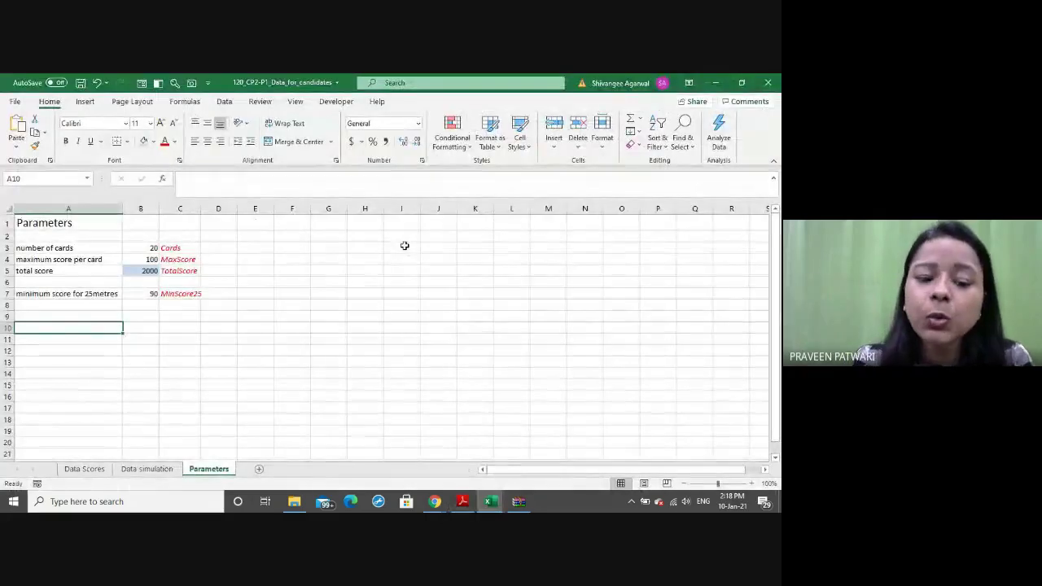
Enter the team names Senior team and Junior team in A11 and A12
key("Down")
type("S")
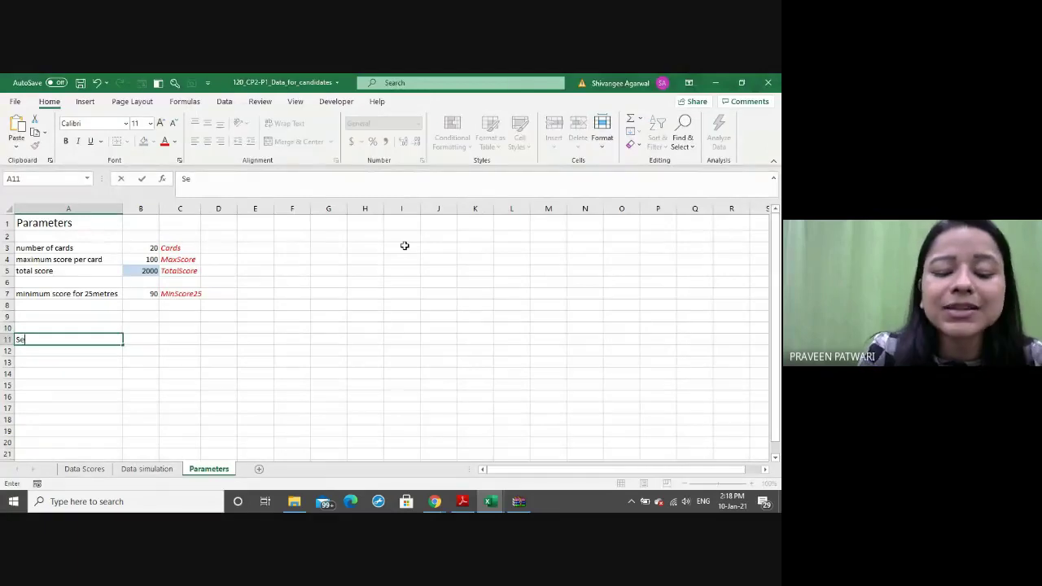
type("enior")
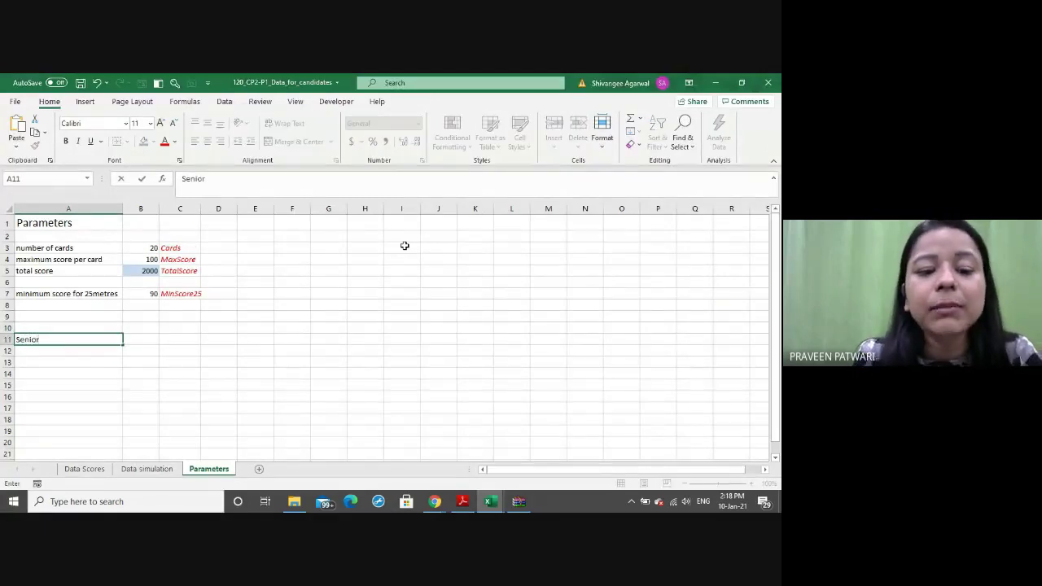
key("alt+Tab")
key("alt+Tab")
type(" team")
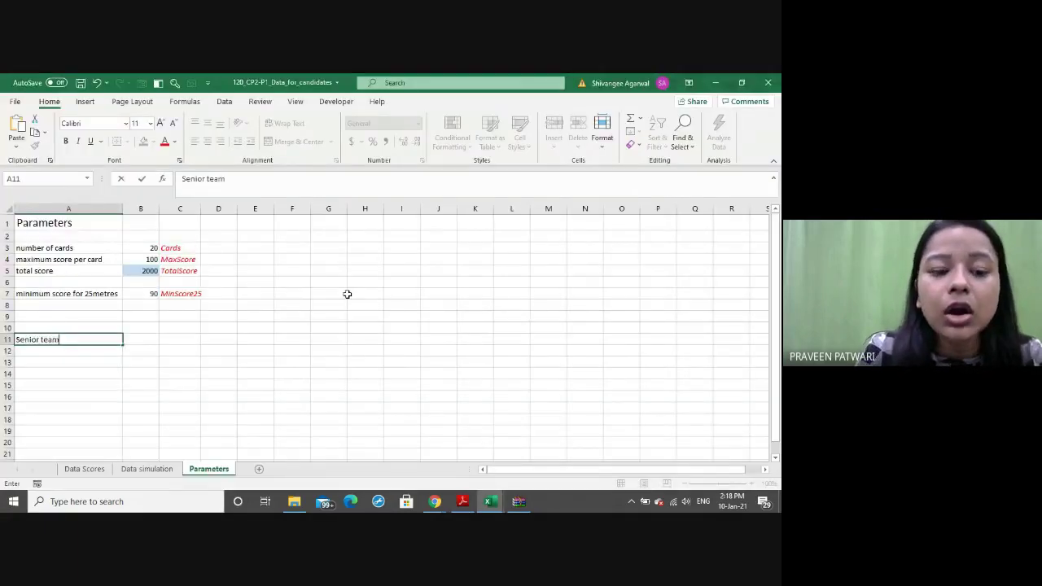
key("Return")
type("Junio")
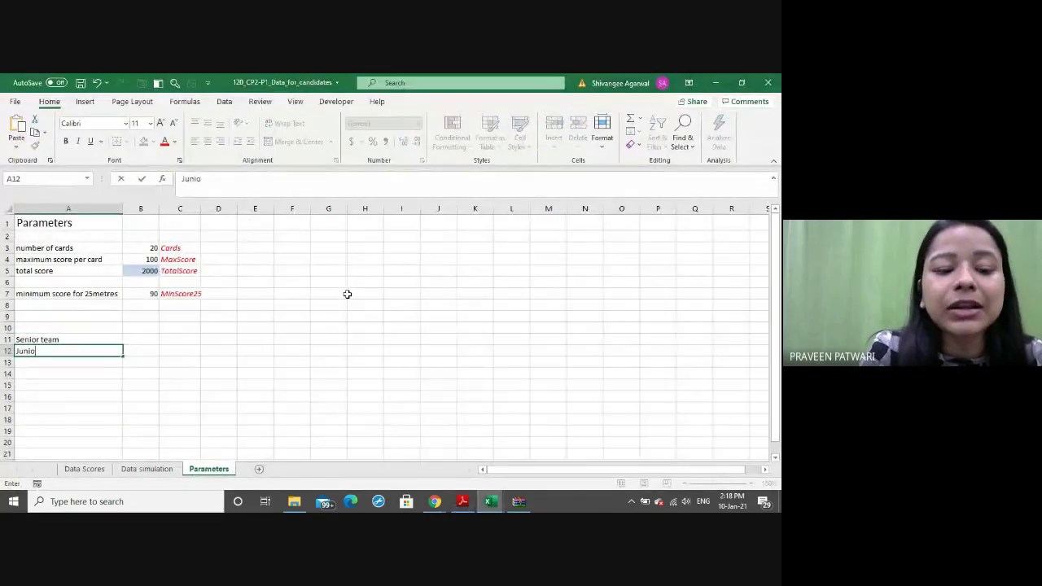
type("r")
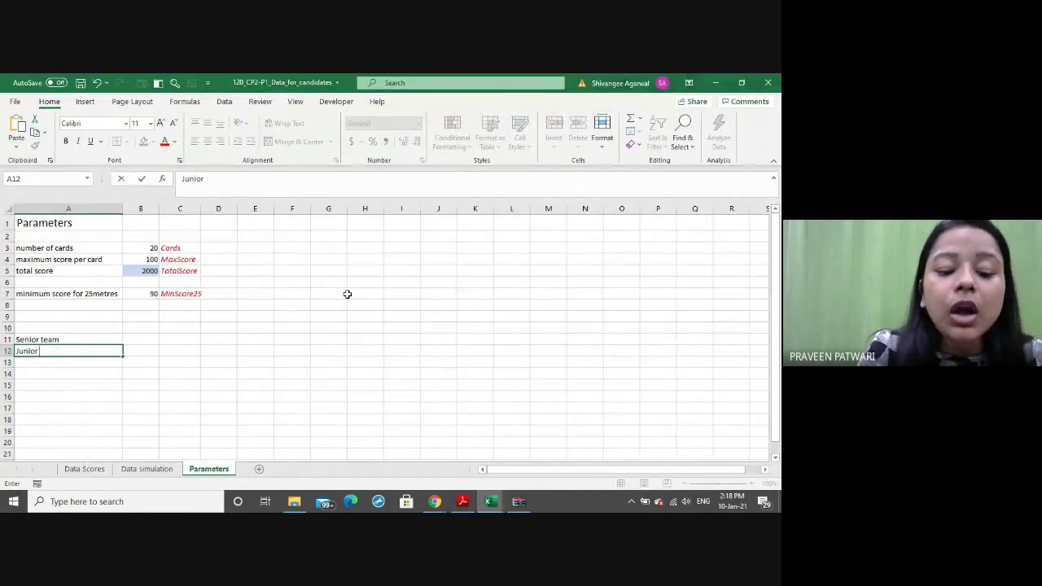
type(" team")
key("Tab")
Enter MQS values 1950 and 1940 in B11:B12 under a B10 header 'MQS(out of 2000)'
key("Up")
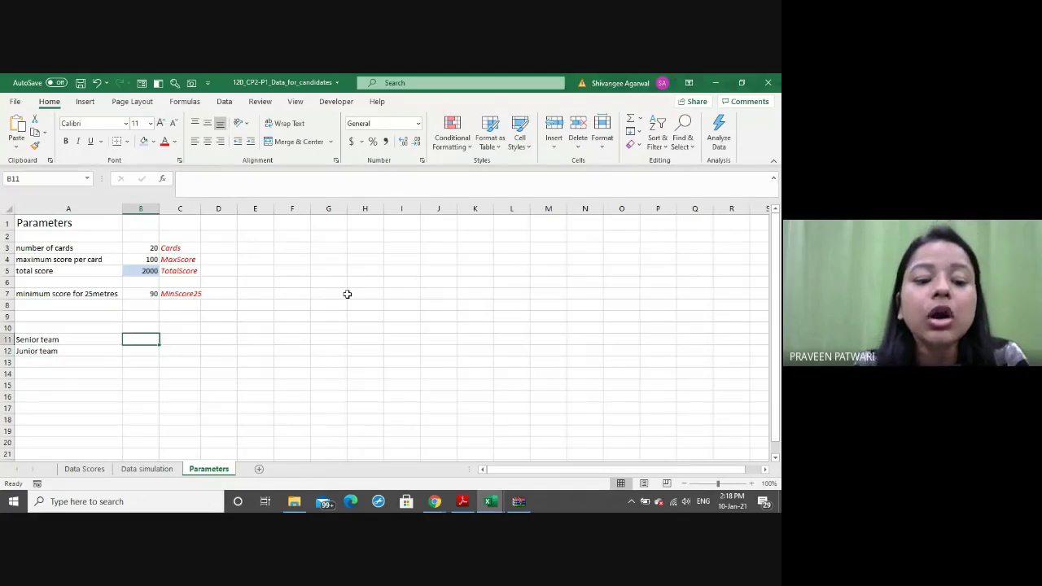
key("alt+Tab")
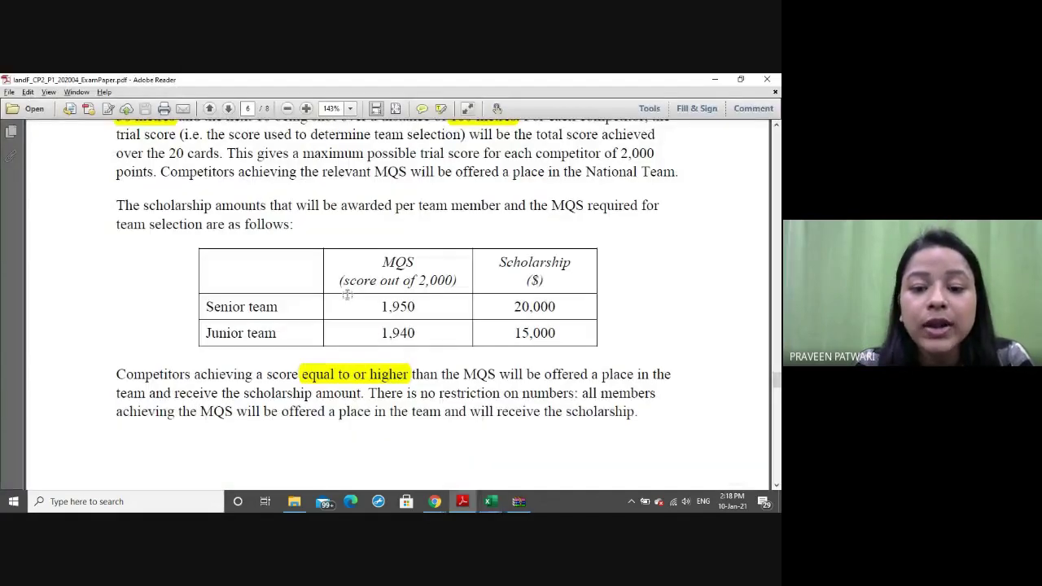
key("alt+Tab")
type("19")
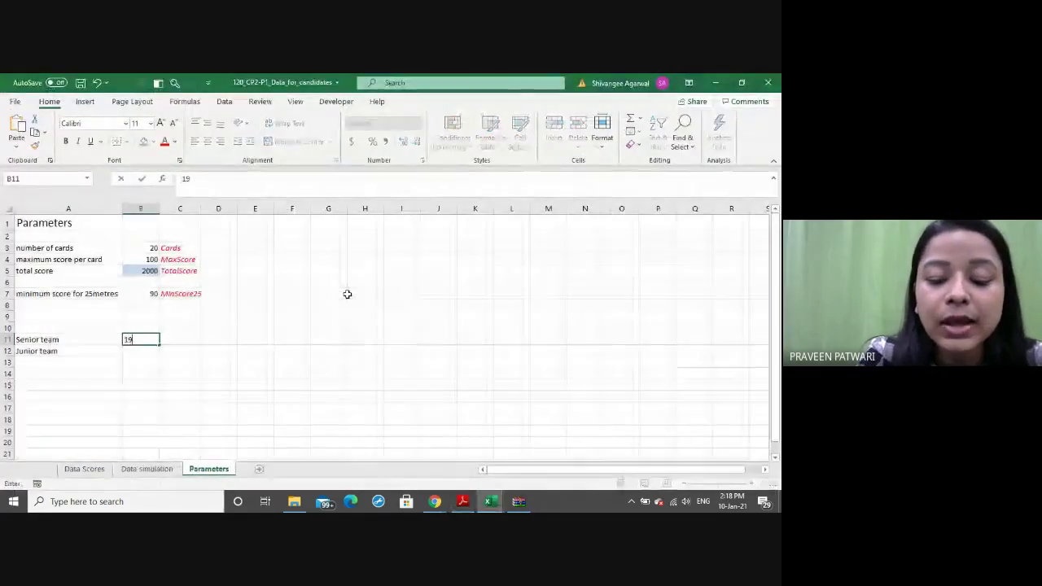
type("50")
key("Return")
type("194")
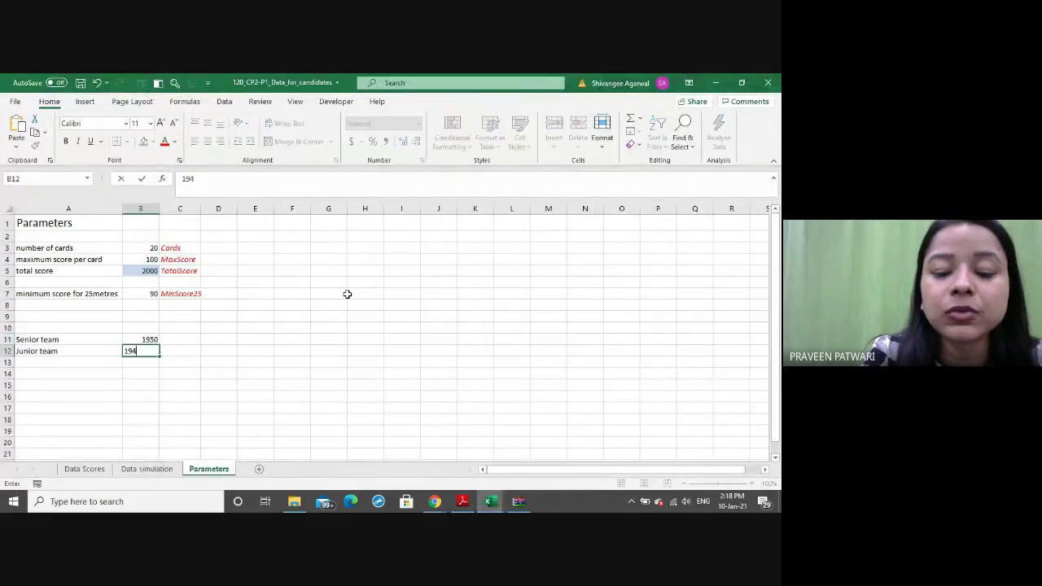
type("0")
key("Return")
key("Up")
key("Up")
key("Up")
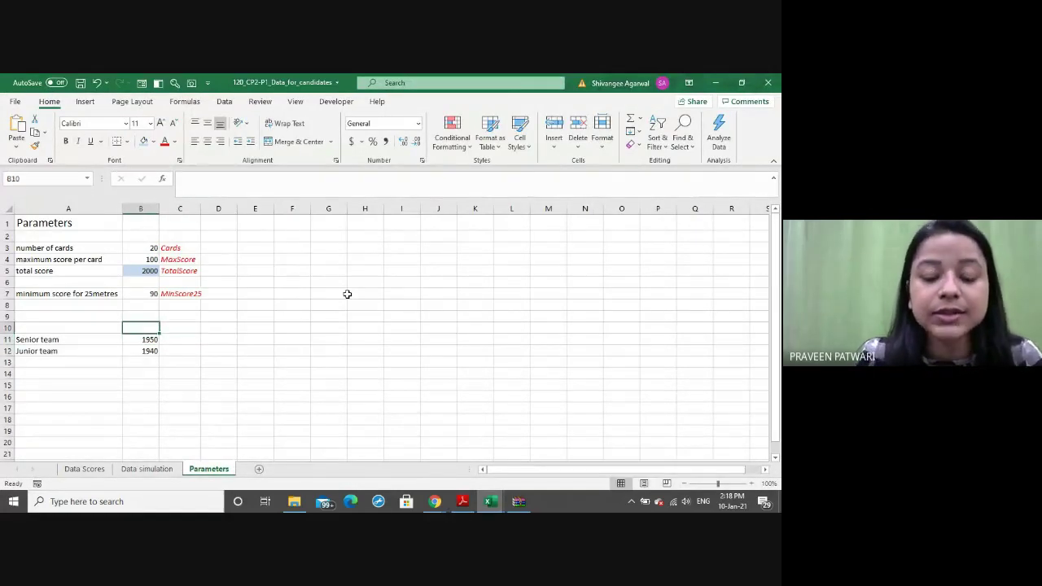
type("MQS")
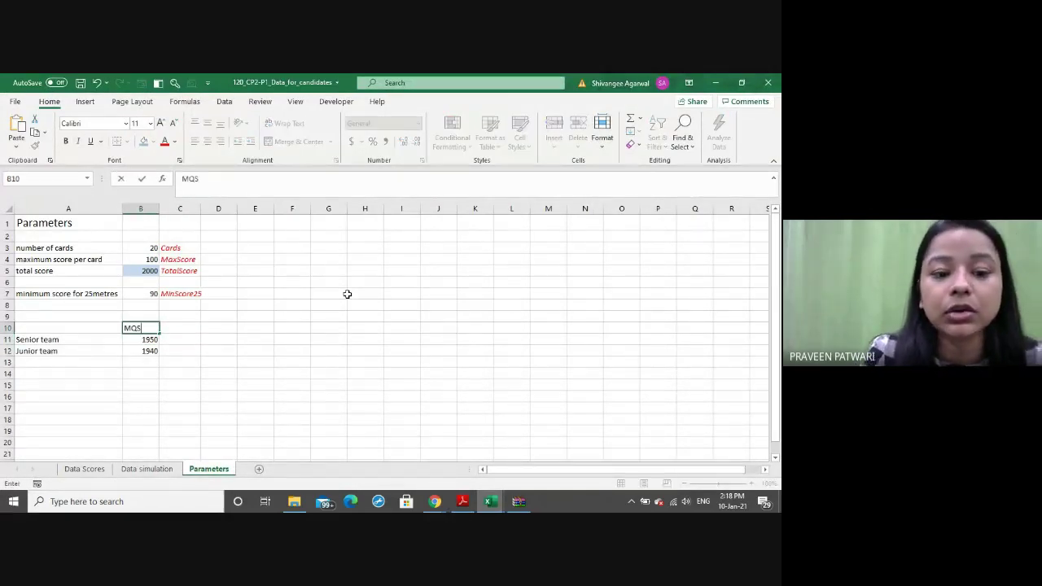
type("(out o")
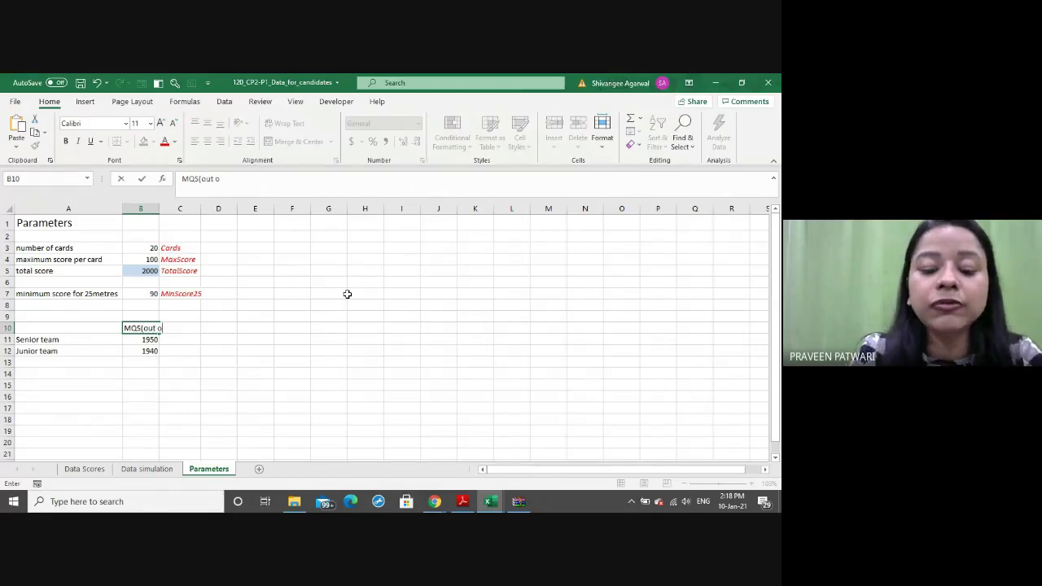
type("f 2000")
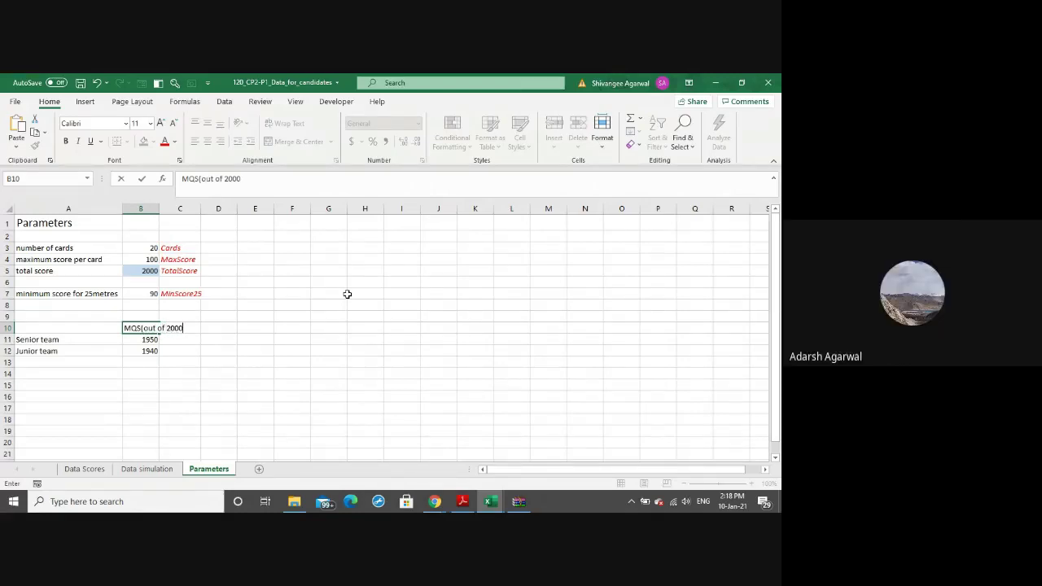
key("Return")
key("Right")
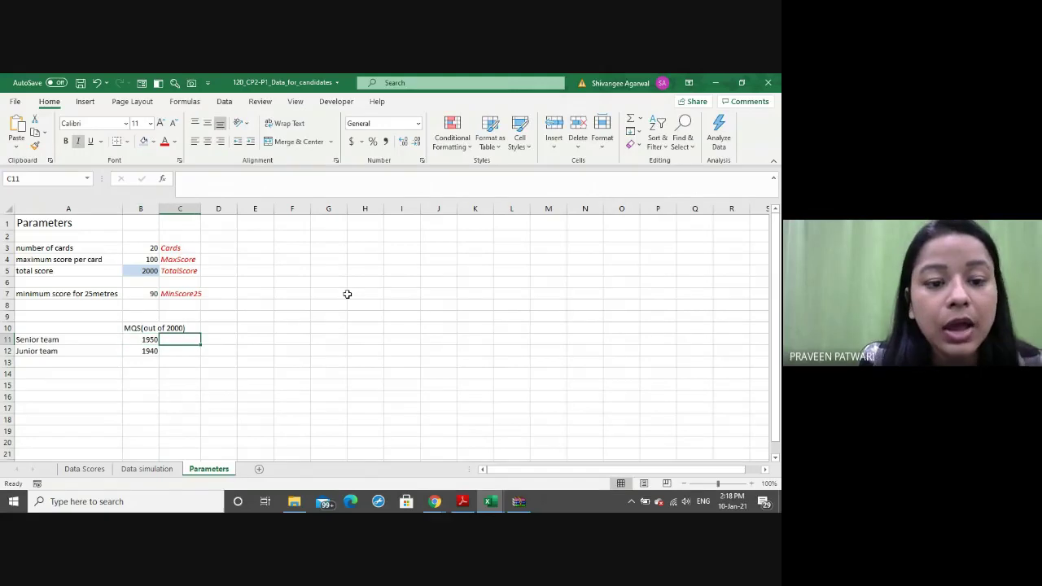
left_click(141, 326)
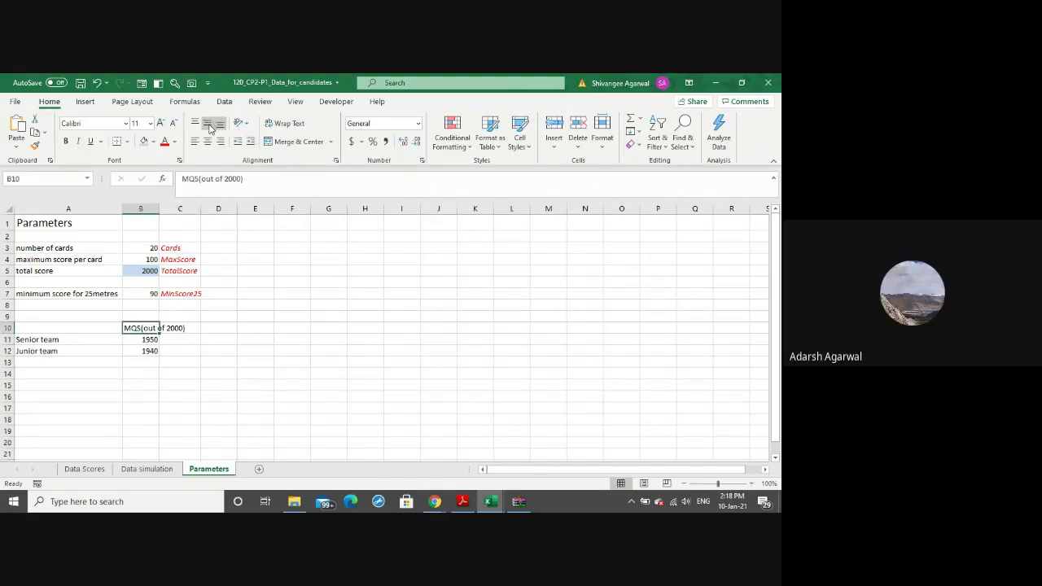
Wrap the B10 header and enter scholarship amounts 20000 and 15000 in C11:C12
left_click(285, 123)
key("Right")
key("Down")
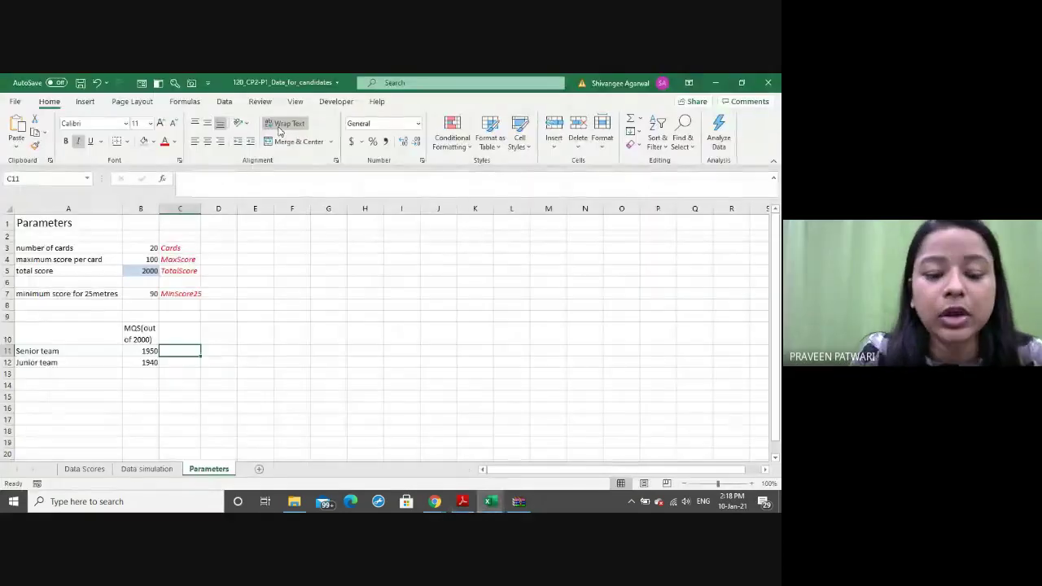
type("20000")
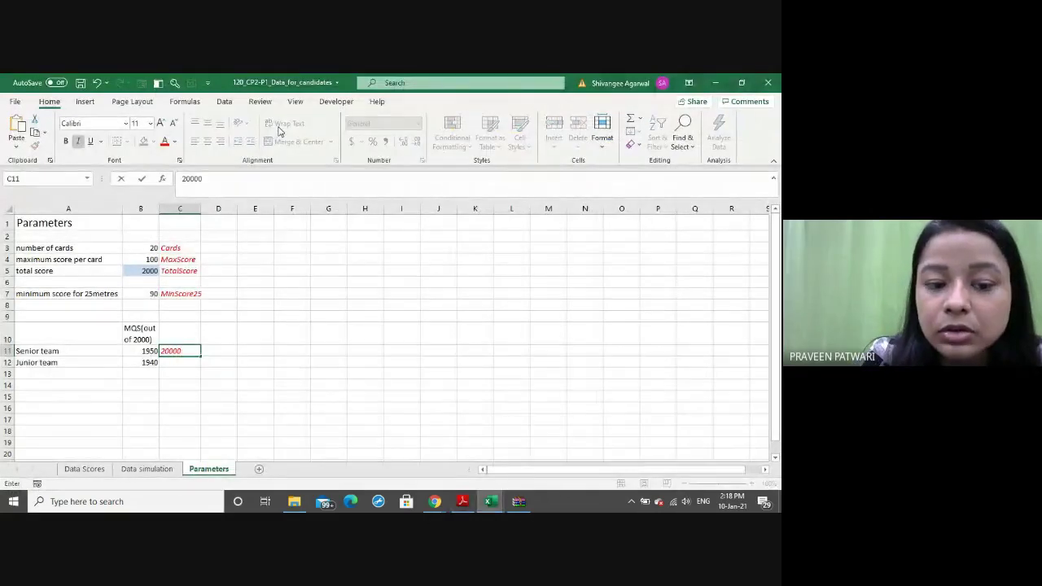
key("Return")
type("150")
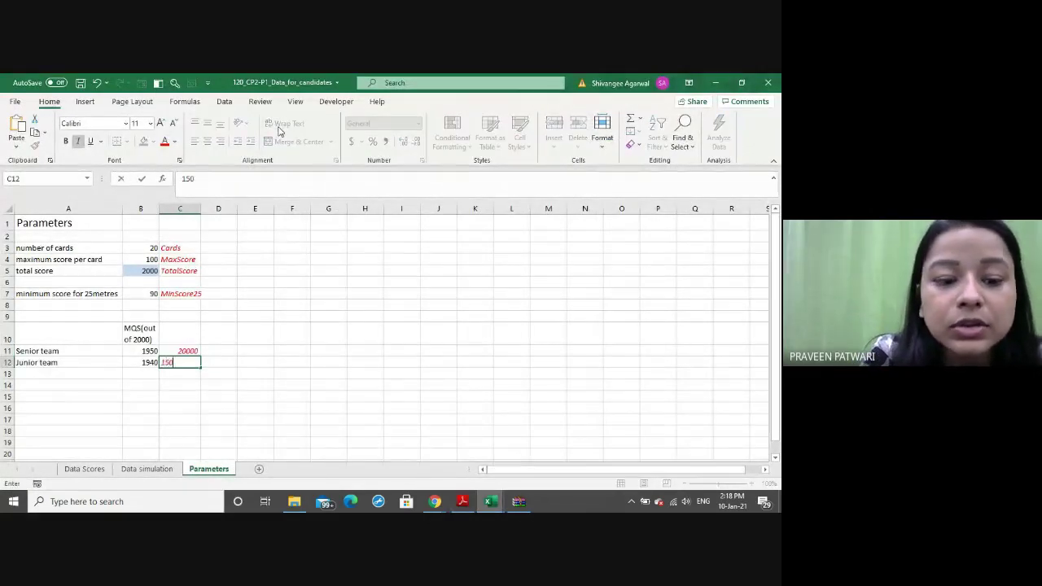
type("000")
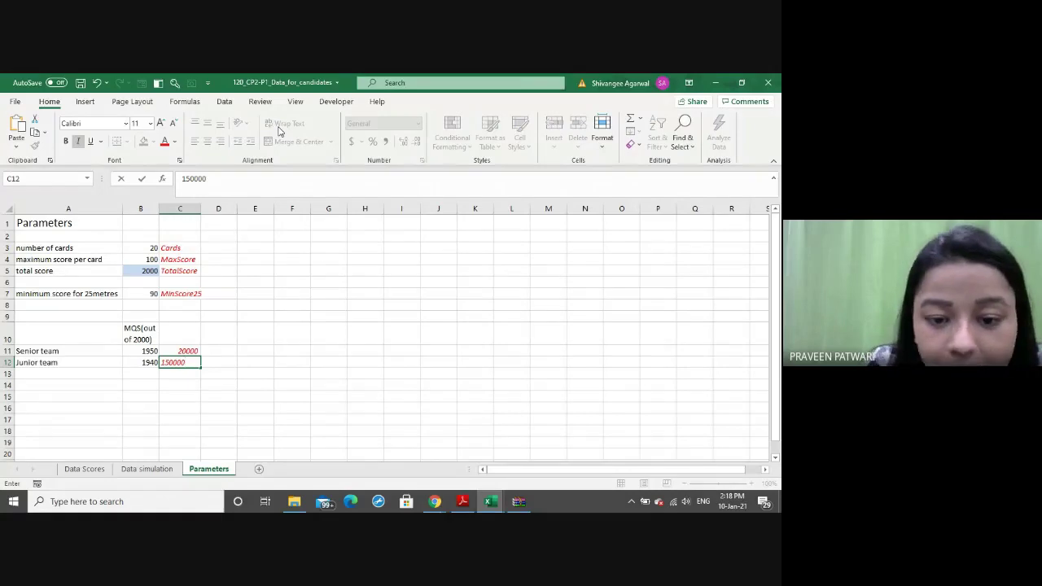
key("BackSpace")
key("Up")
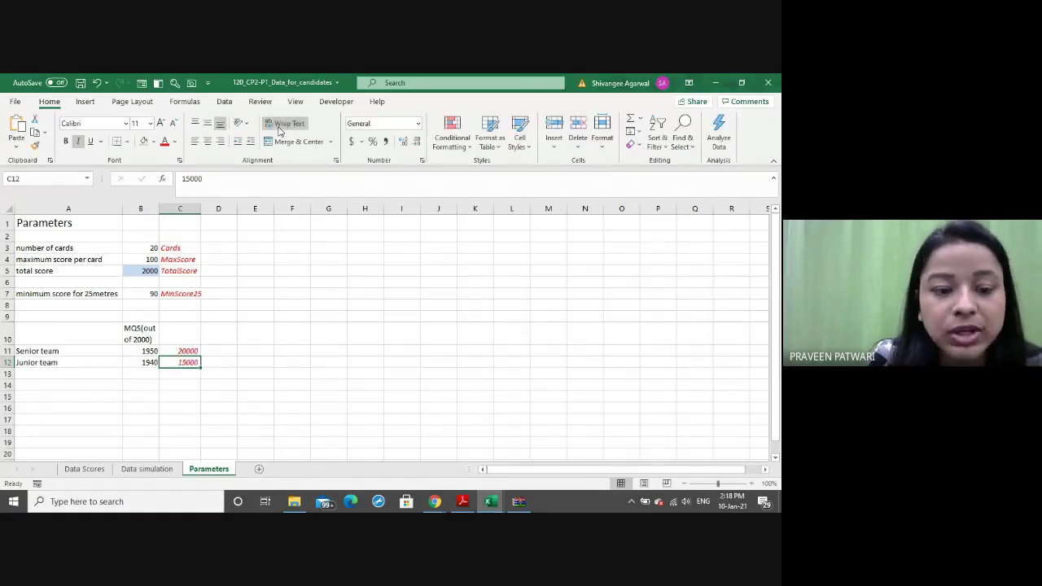
Remove the italic formatting from the amounts in C11:C12
key("shift+Down")
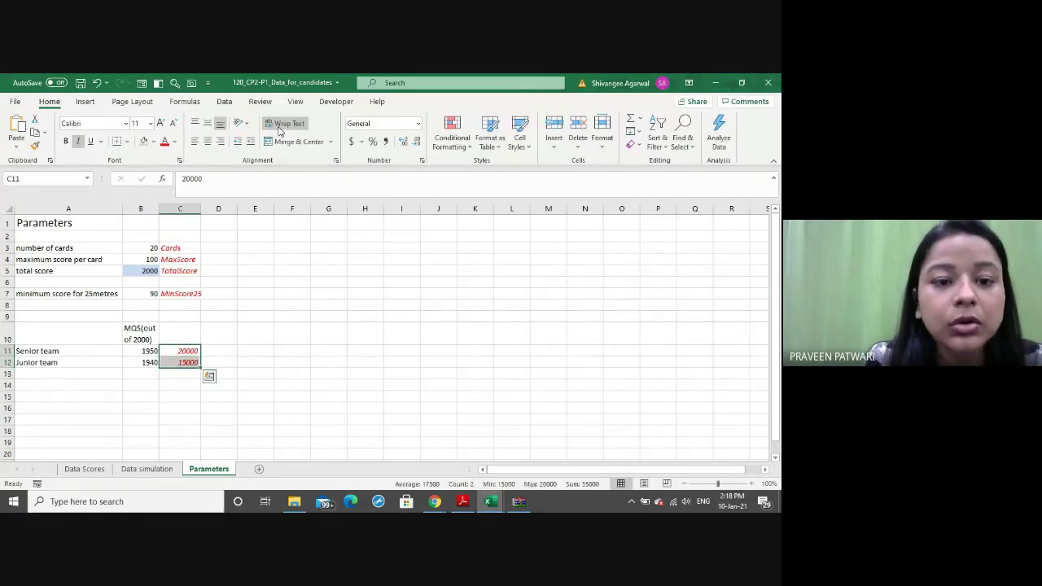
key("ctrl+i")
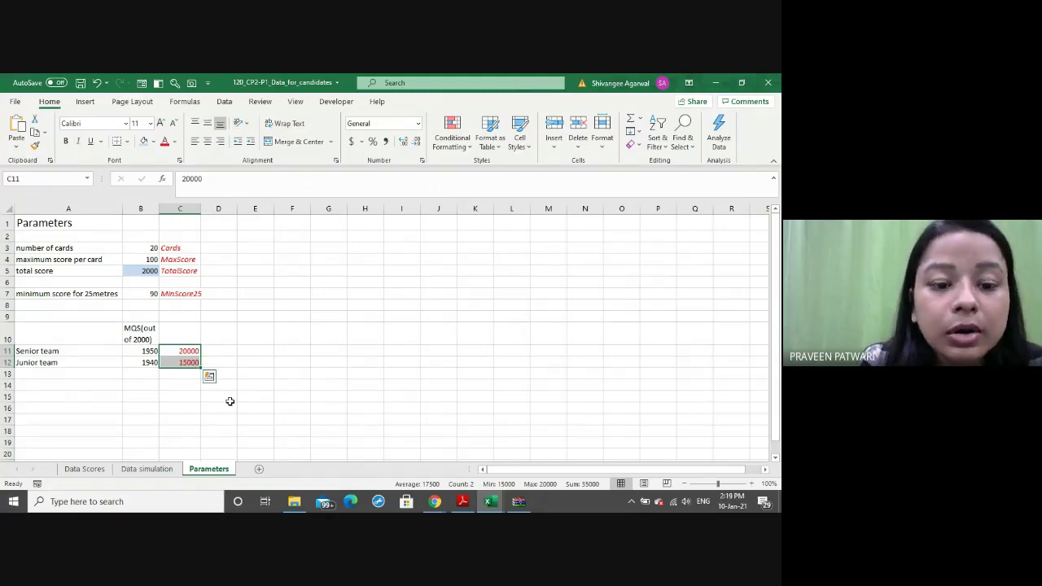
left_click(174, 141)
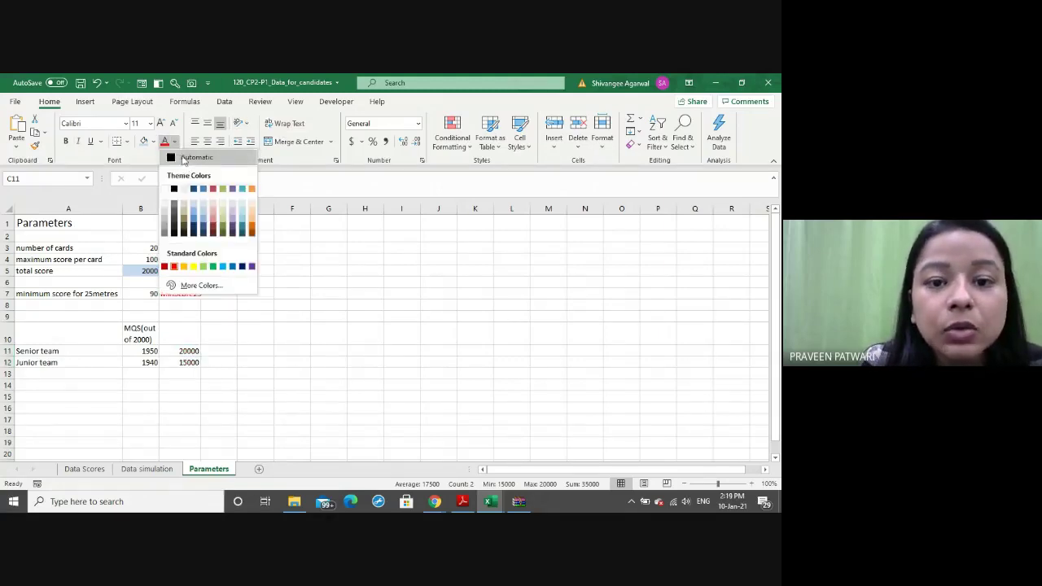
Make C11:C12 black and format them as whole-dollar accounting values, $ 20,000 and $ 15,000
left_click(186, 158)
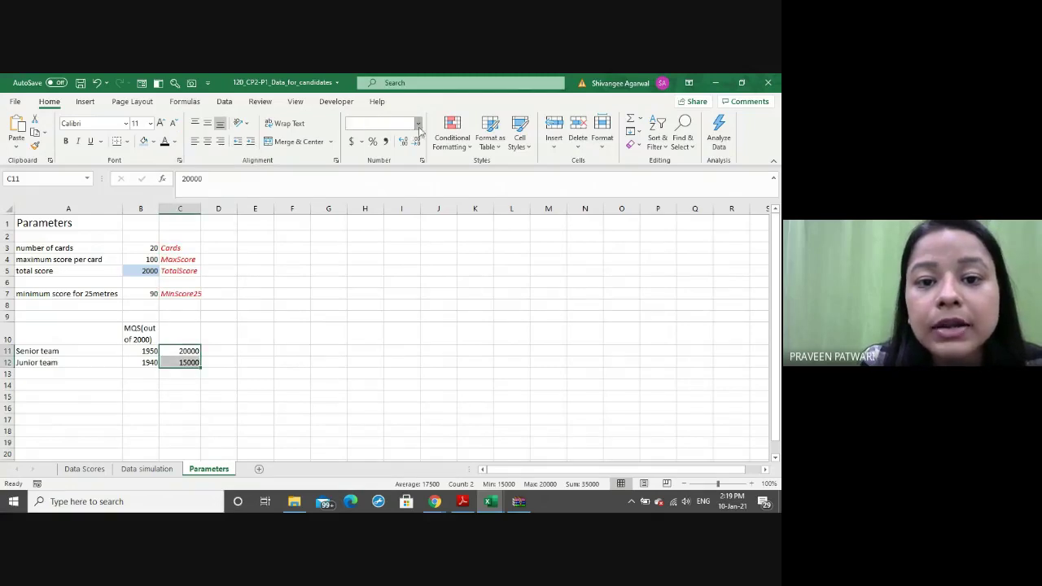
left_click(418, 125)
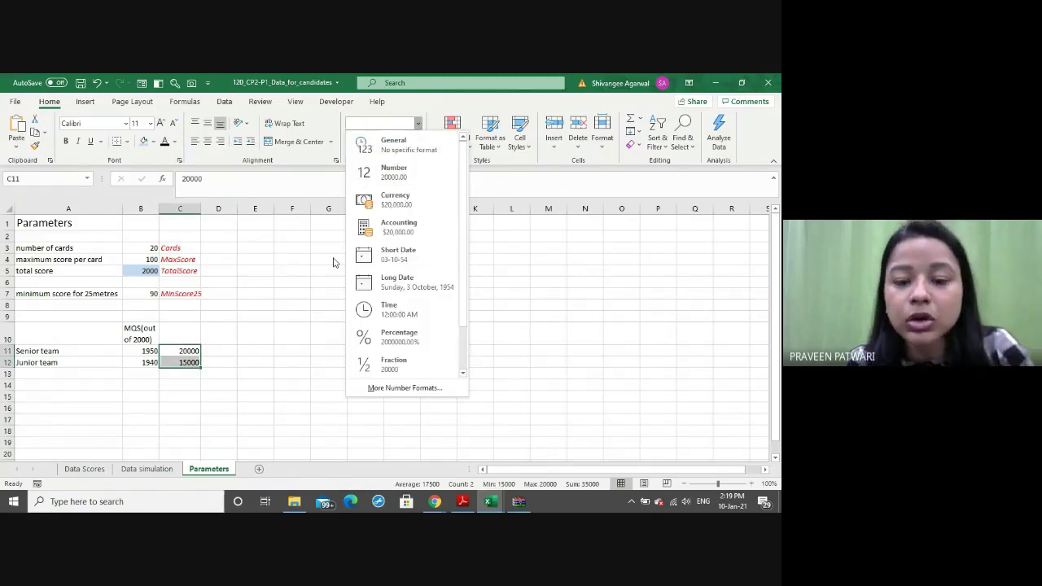
key("super")
key("super")
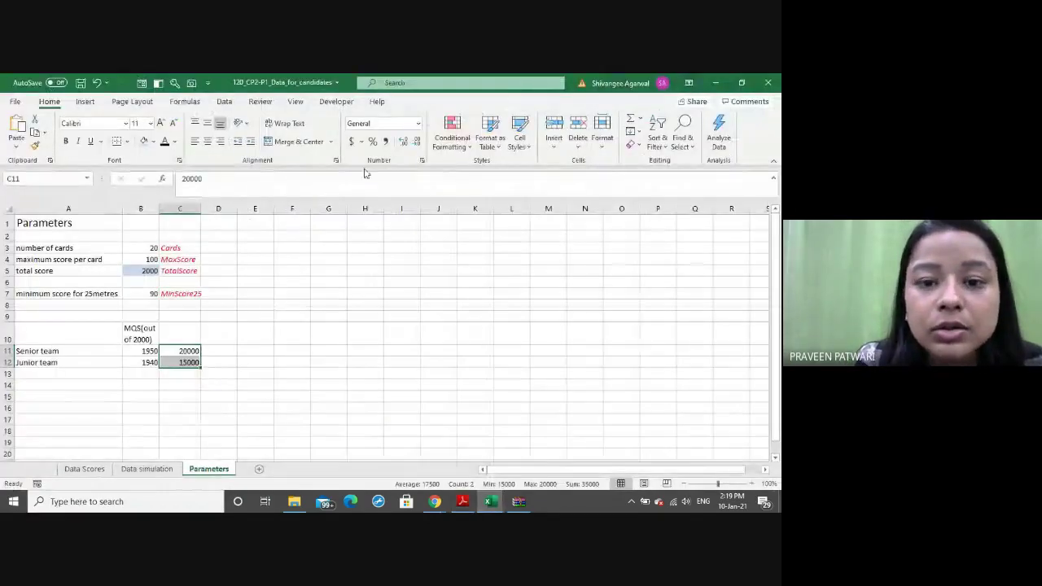
left_click(351, 143)
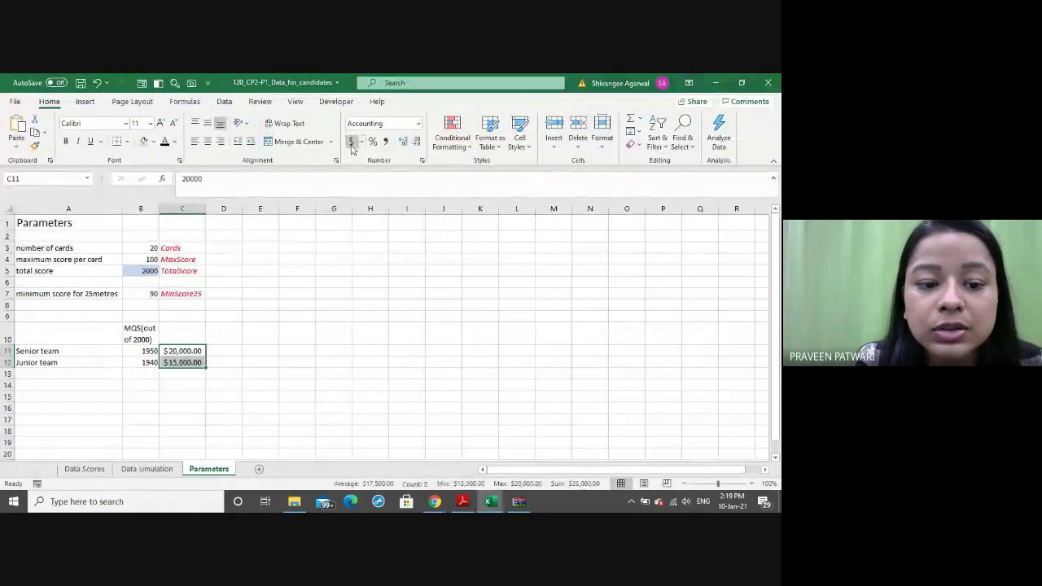
left_click(416, 141)
left_click(416, 141)
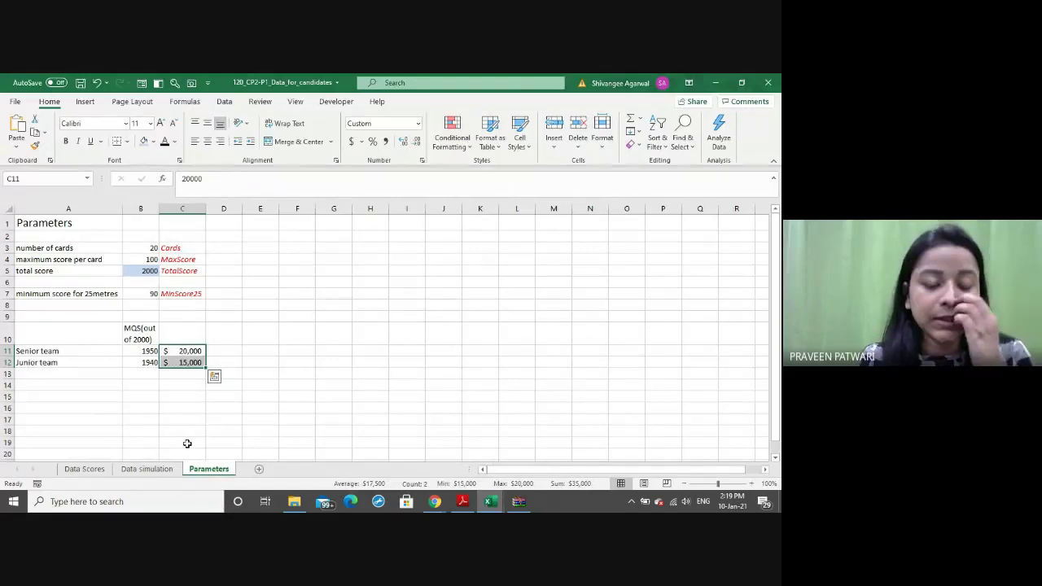
key("Up")
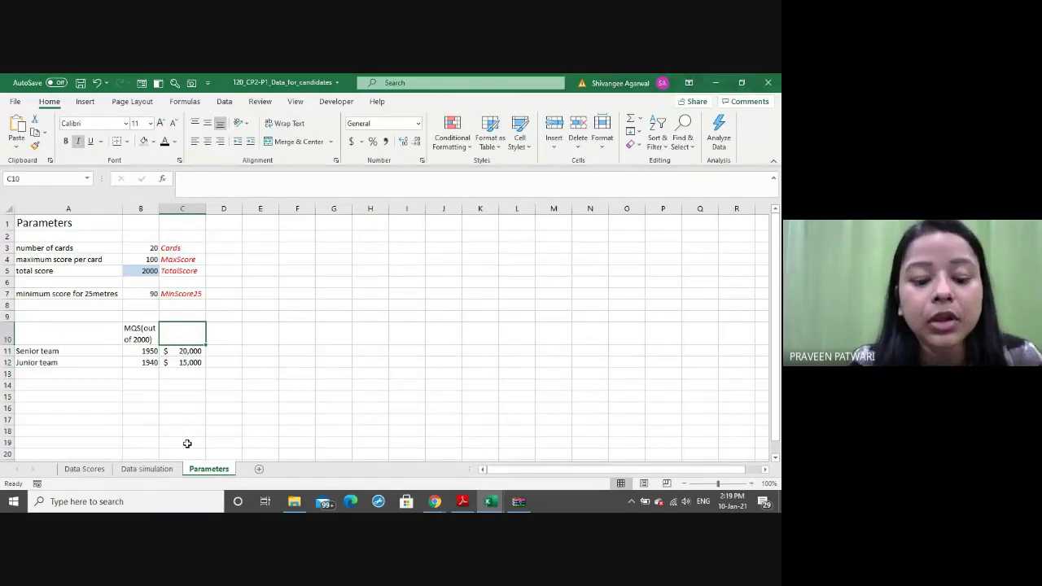
Enter the header 'Scholarship' in C10 as plain black, non-italic text
type("Sch")
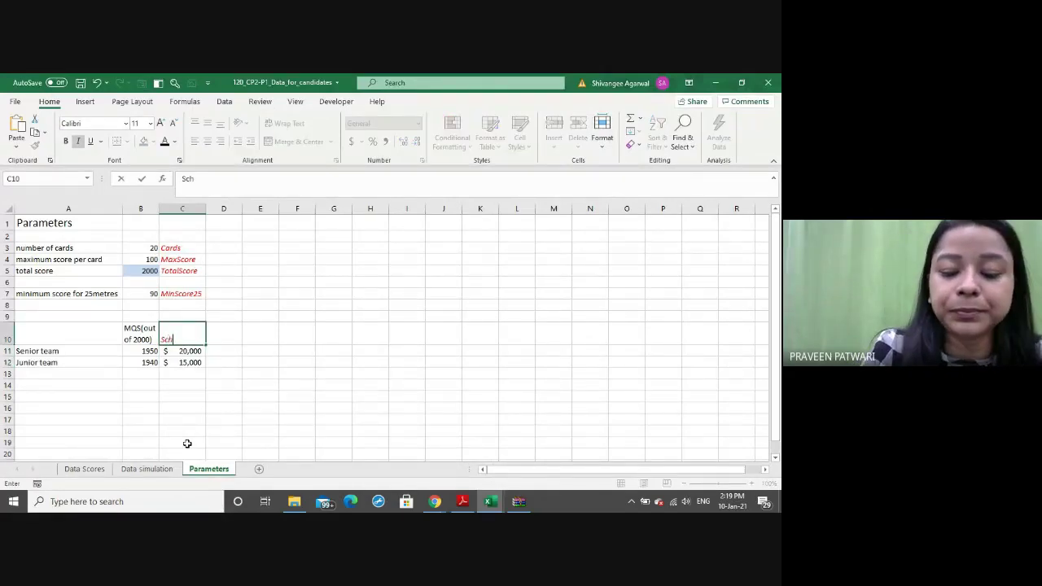
type("olarship")
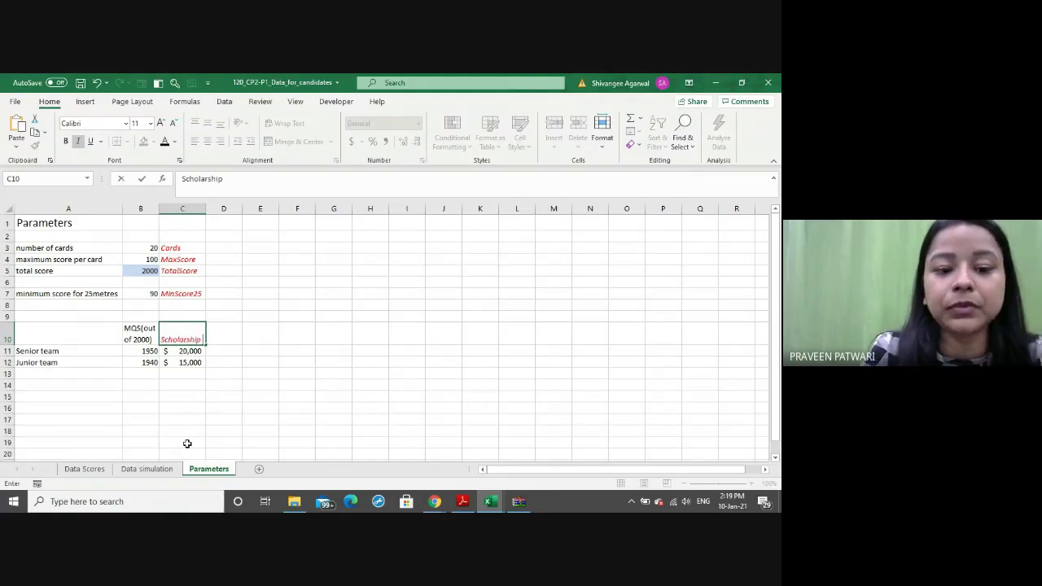
key("Tab")
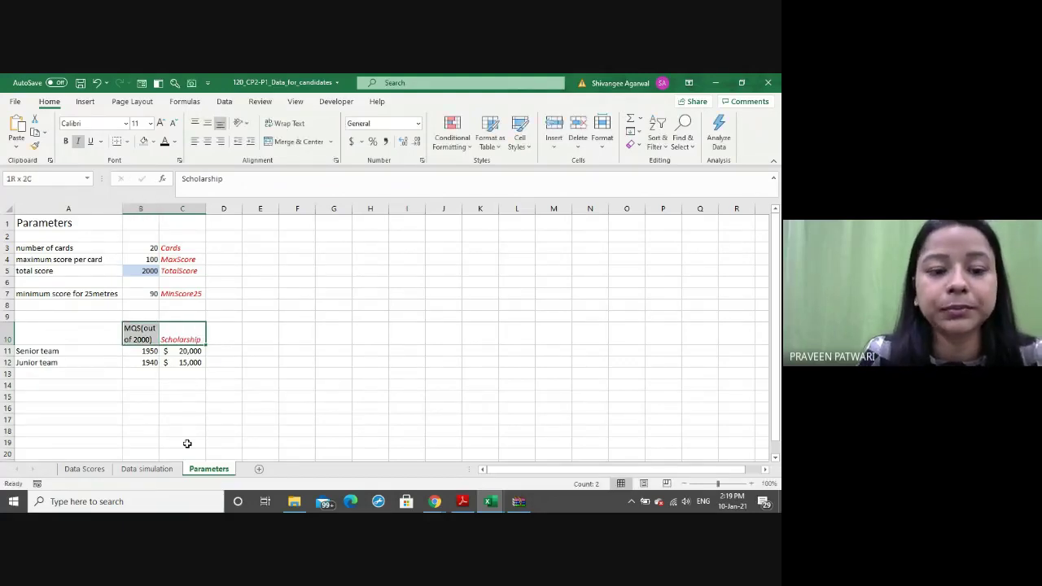
key("Left")
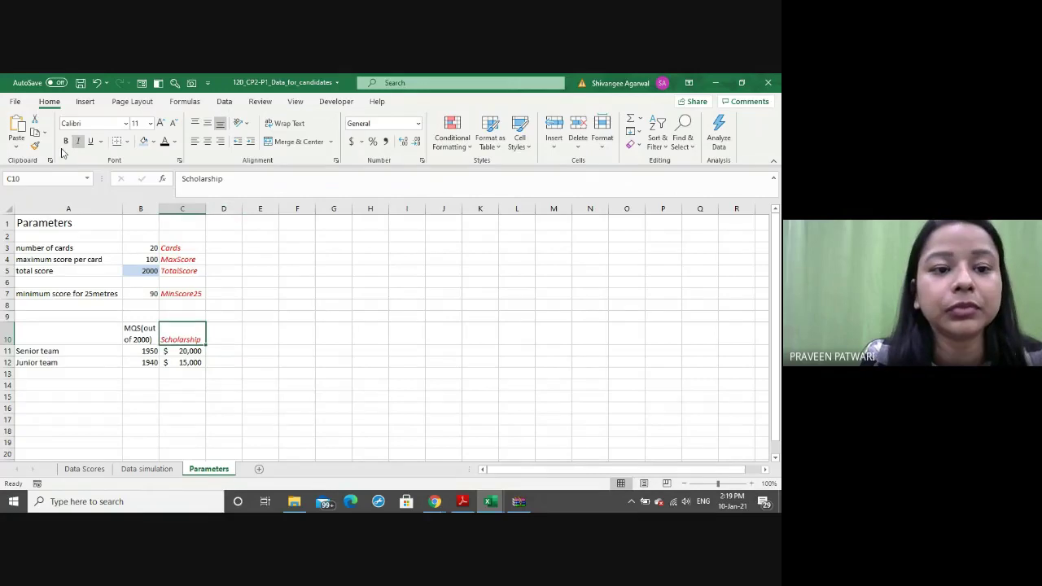
left_click(164, 142)
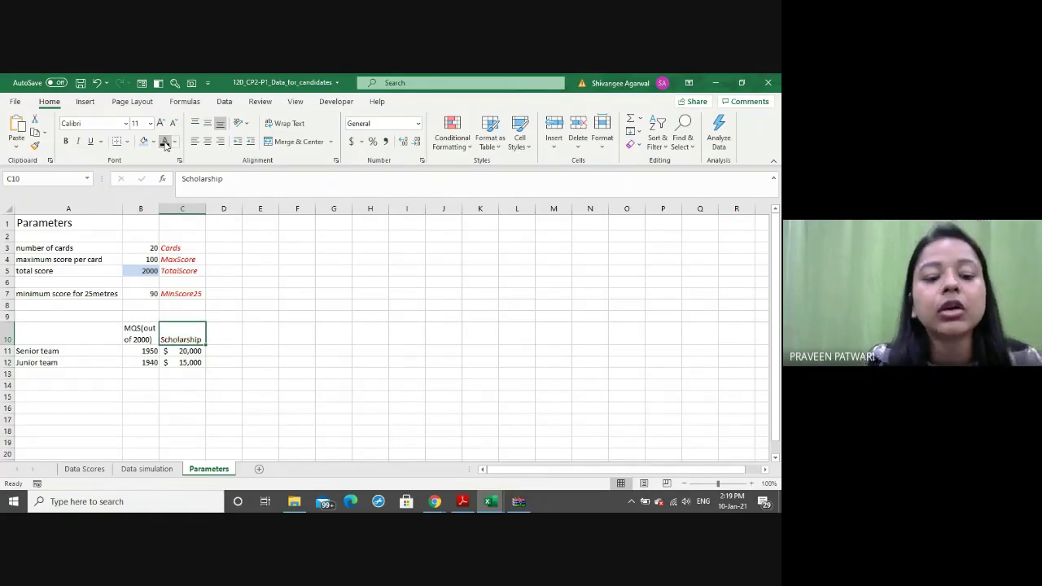
key("Right")
key("Down")
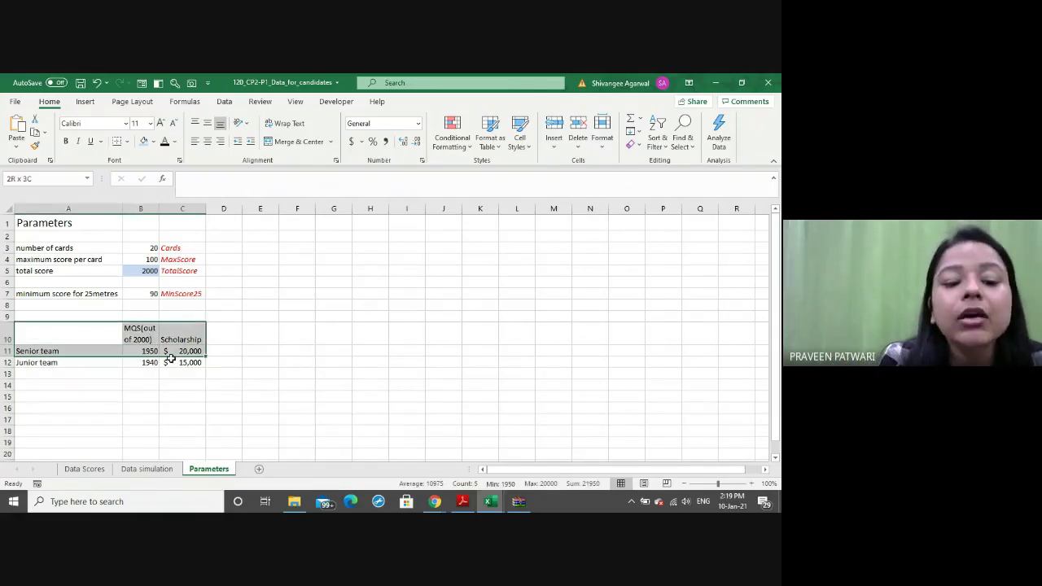
Outline table A10:C12 and add a bottom border beneath header row A10:C10
left_click_drag(95, 331, 179, 362)
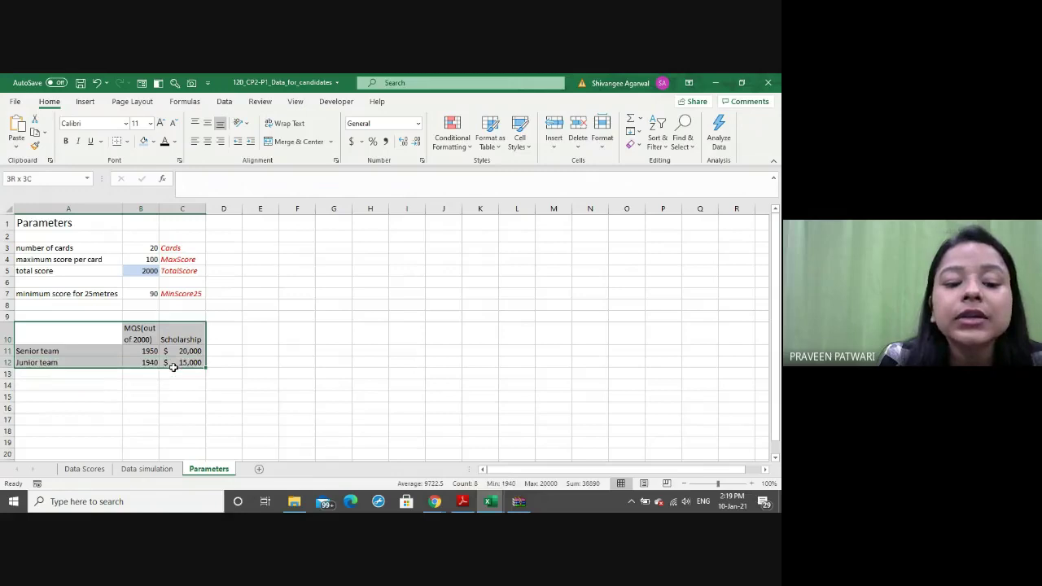
left_click(127, 142)
left_click(149, 271)
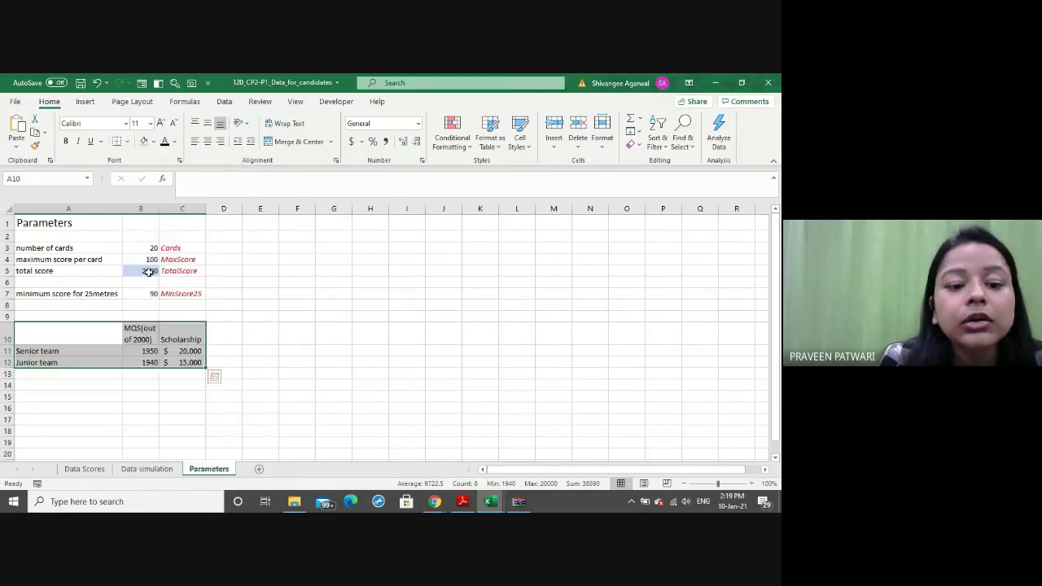
left_click(238, 327)
left_click_drag(86, 334, 175, 337)
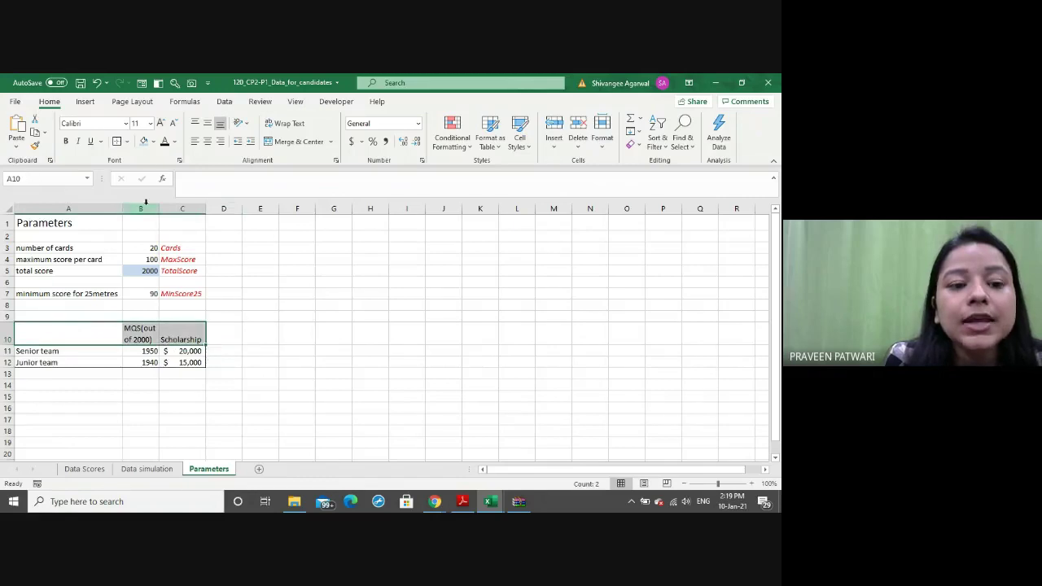
left_click(127, 143)
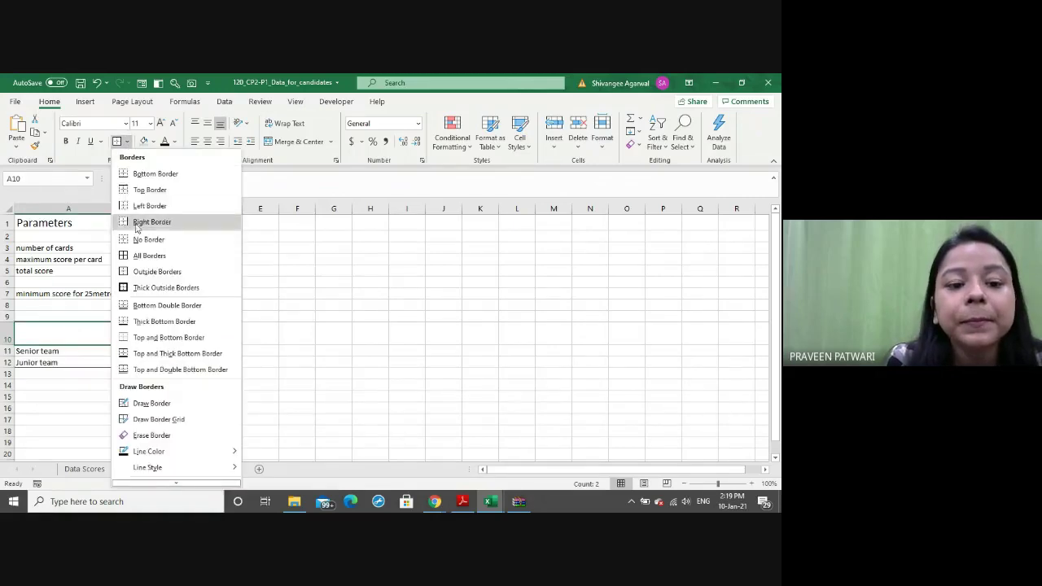
left_click(145, 173)
left_click(238, 295)
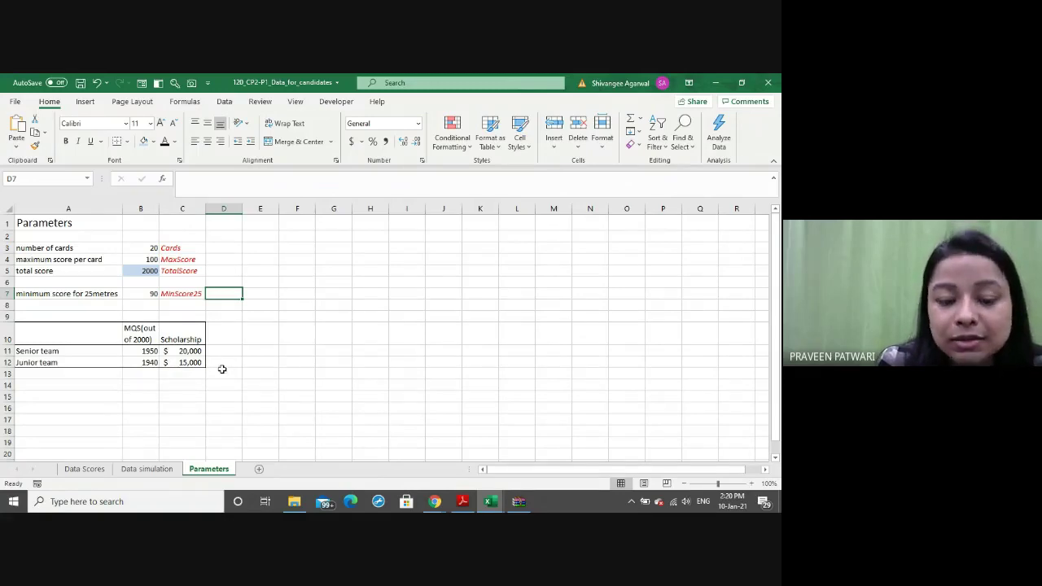
Clear the borders on A10:D12 and reapply a single outside border around it
left_click_drag(71, 339, 237, 364)
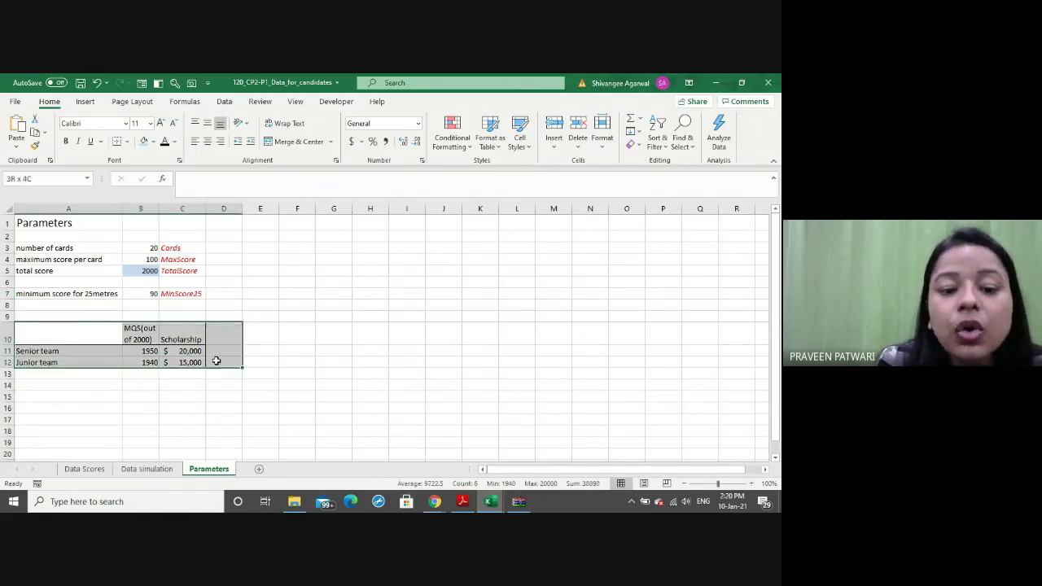
left_click(127, 142)
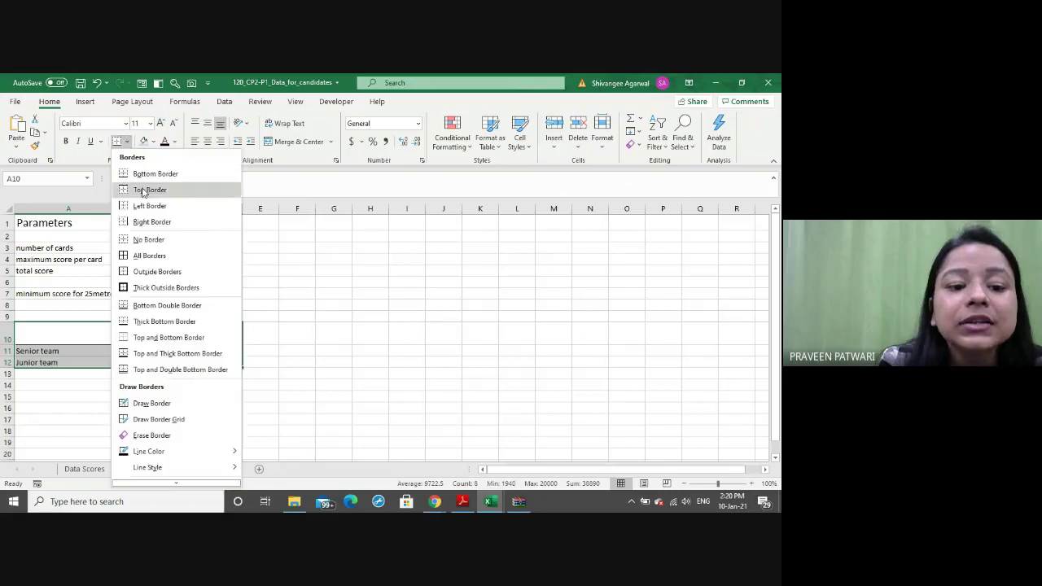
left_click(139, 244)
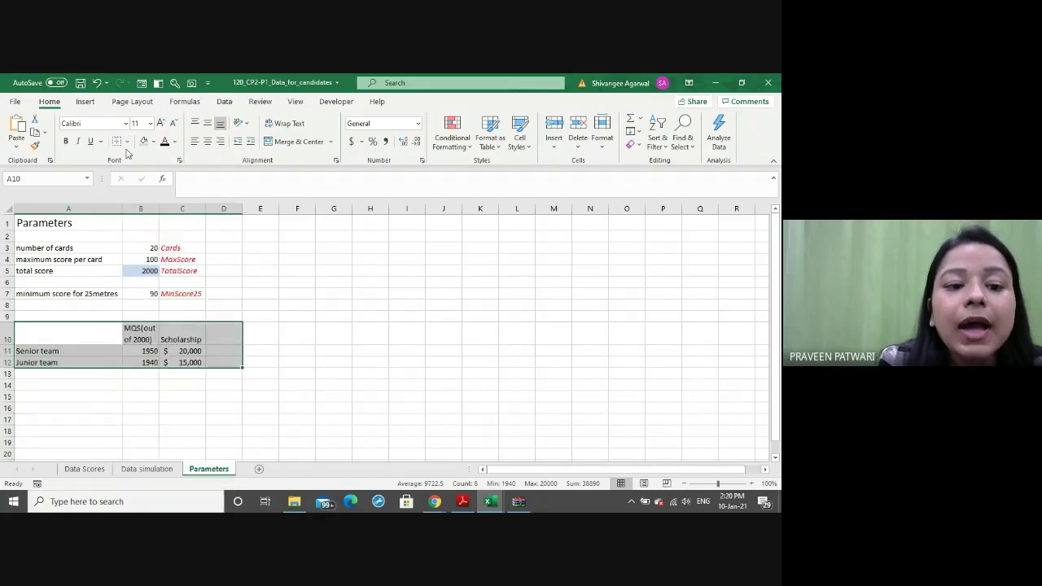
left_click(127, 141)
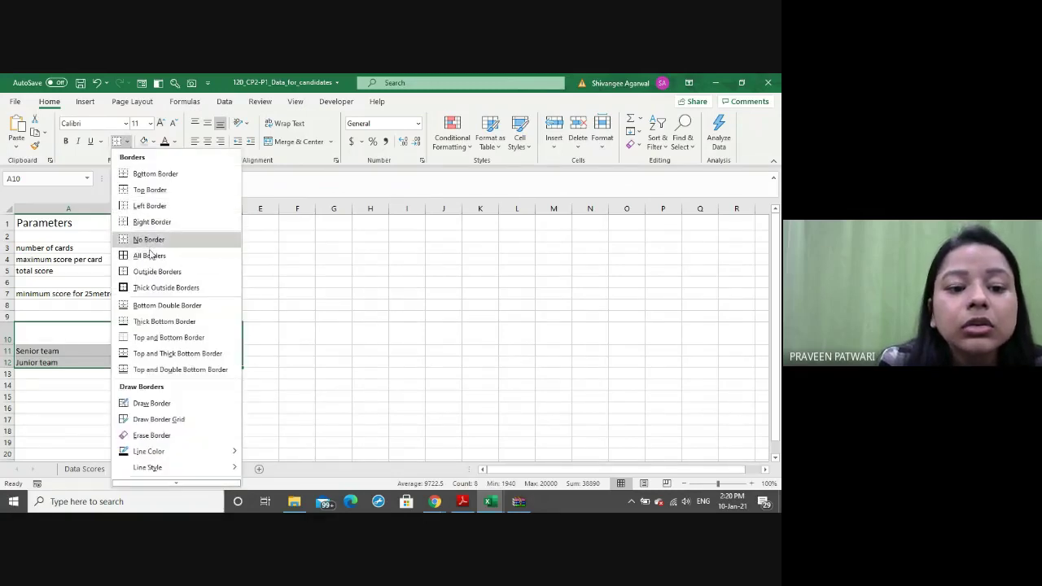
left_click(154, 272)
left_click(207, 328)
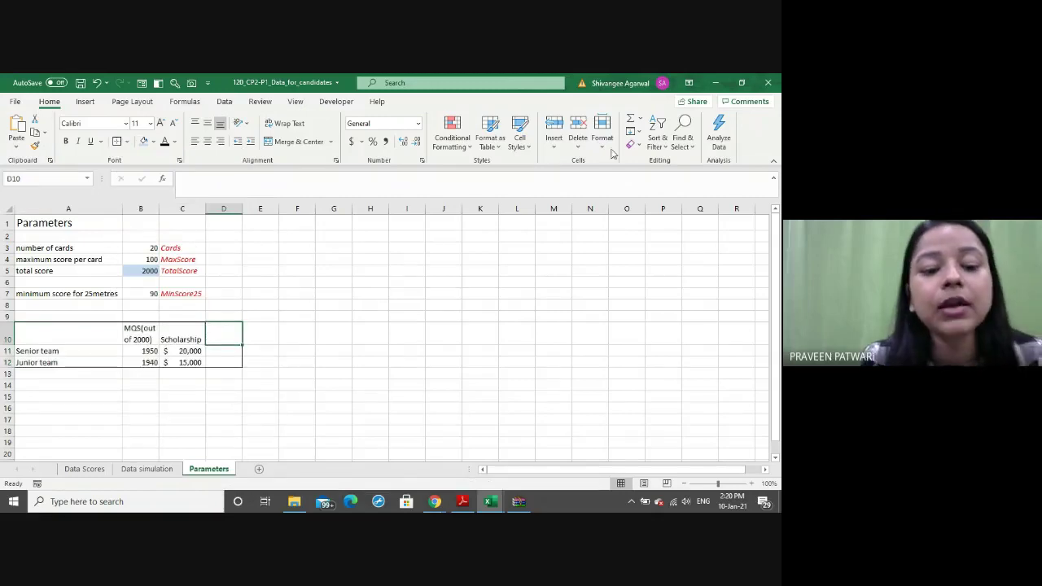
Enter the wrapped header 'MQS (Equality Scenario)' in D10
type("M")
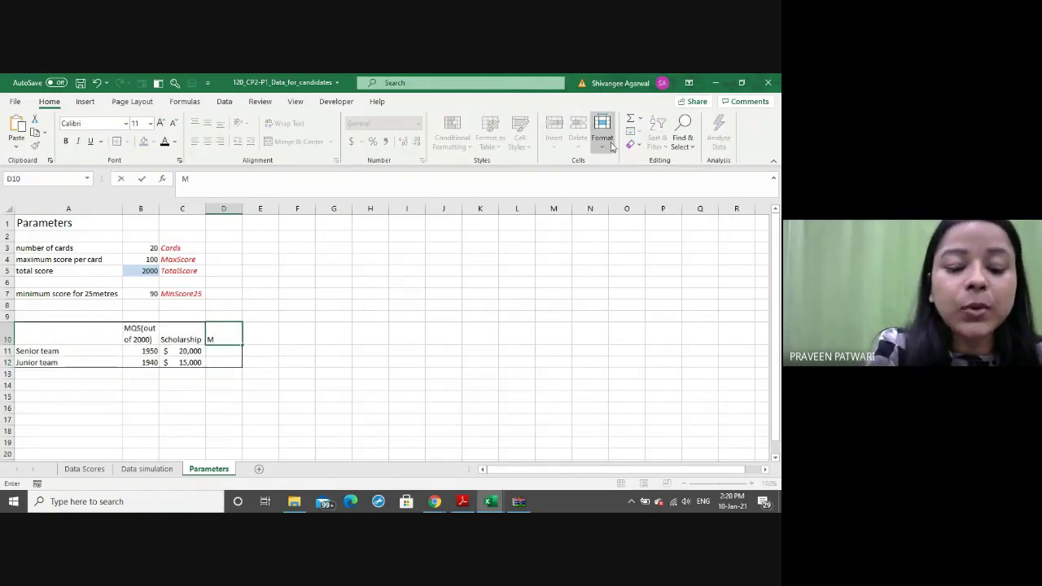
type("QS (E")
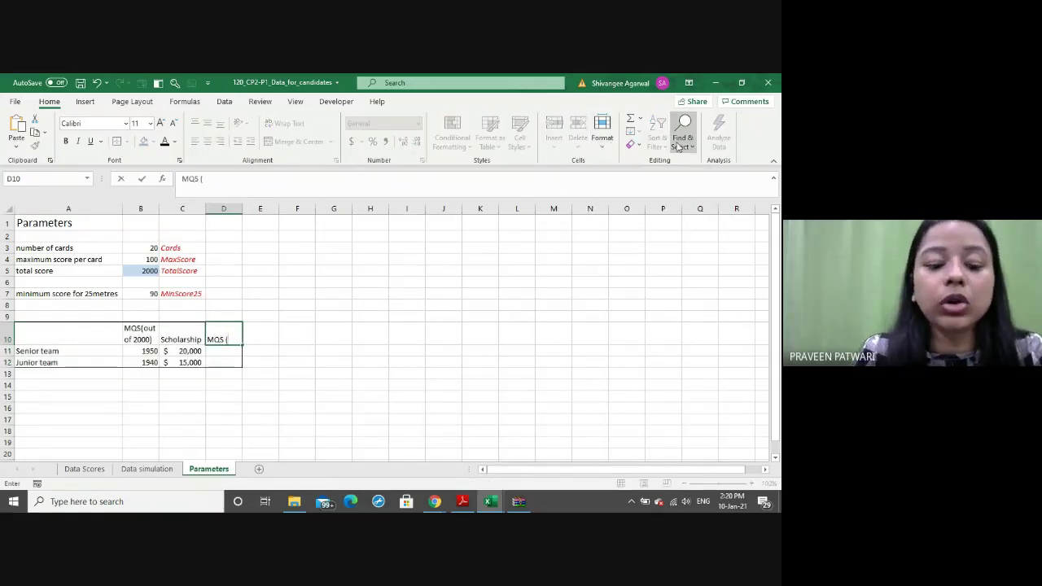
type("quality")
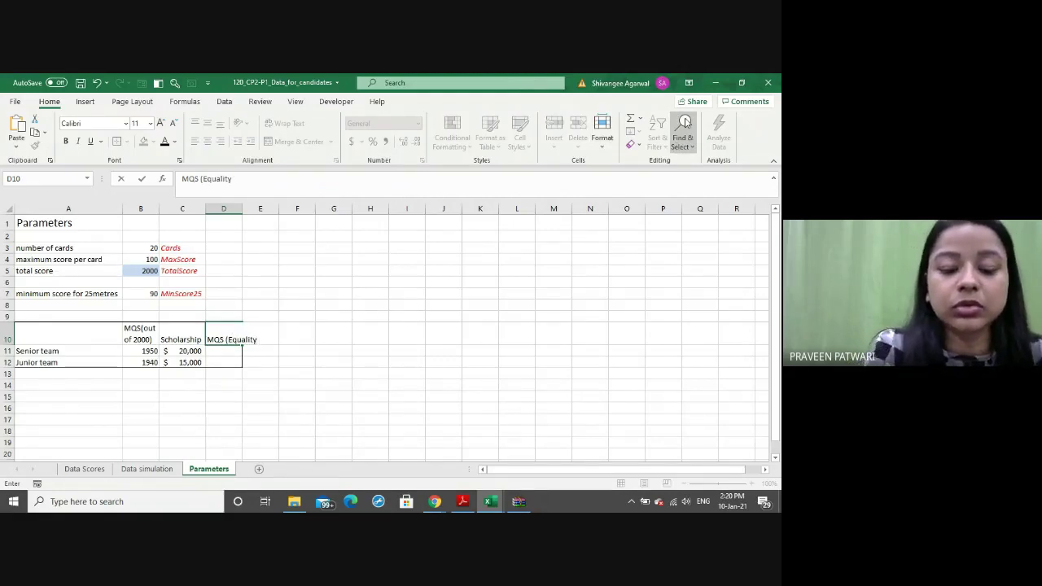
type(" Sc")
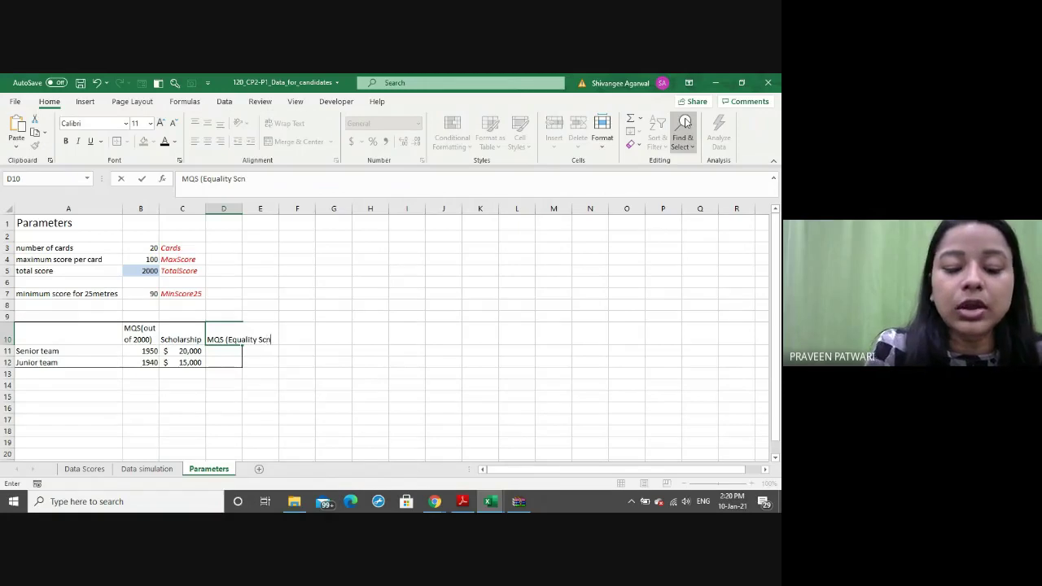
type("enario)")
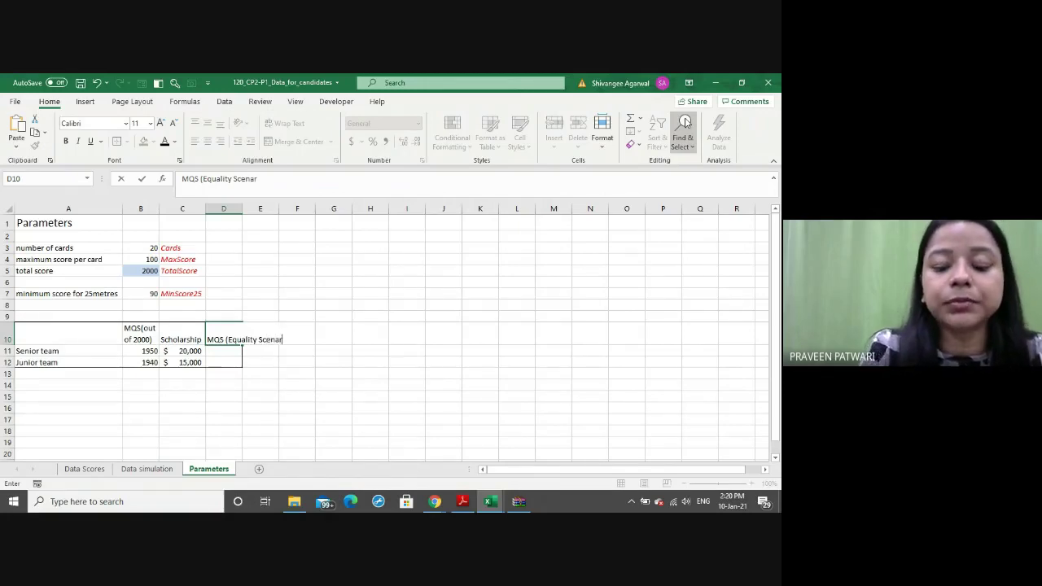
key("Return")
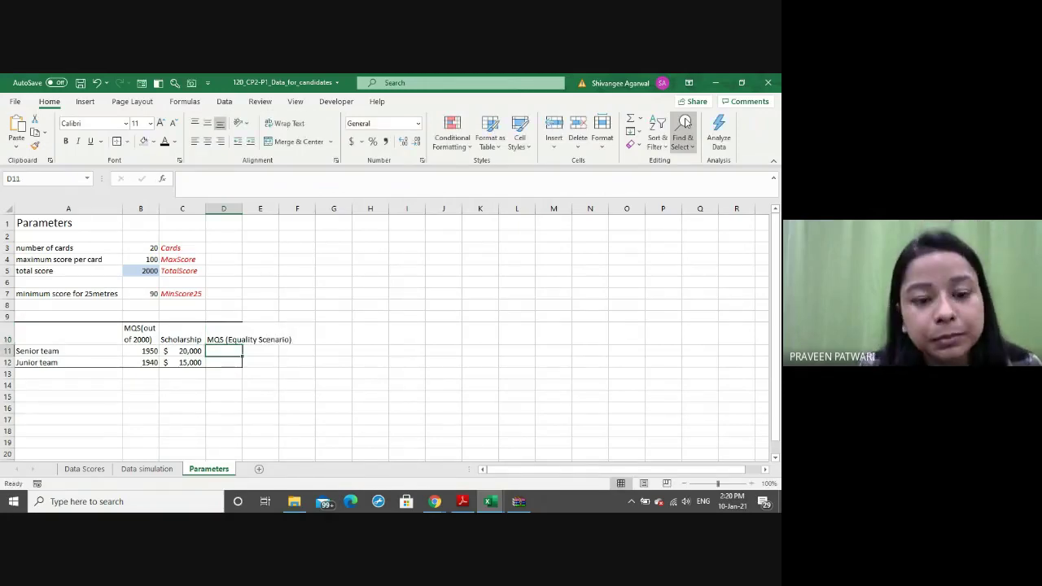
key("Up")
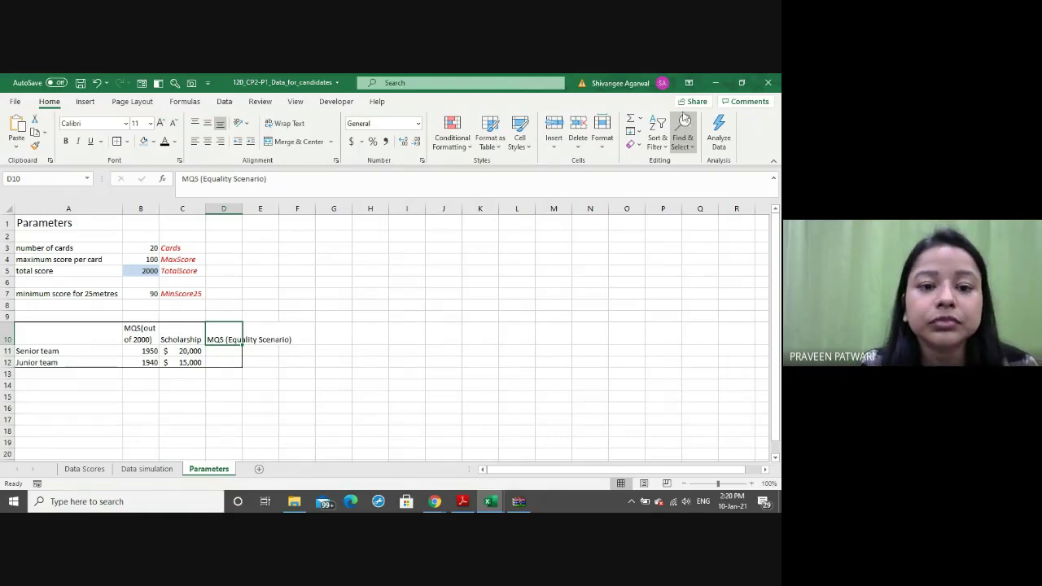
left_click(284, 123)
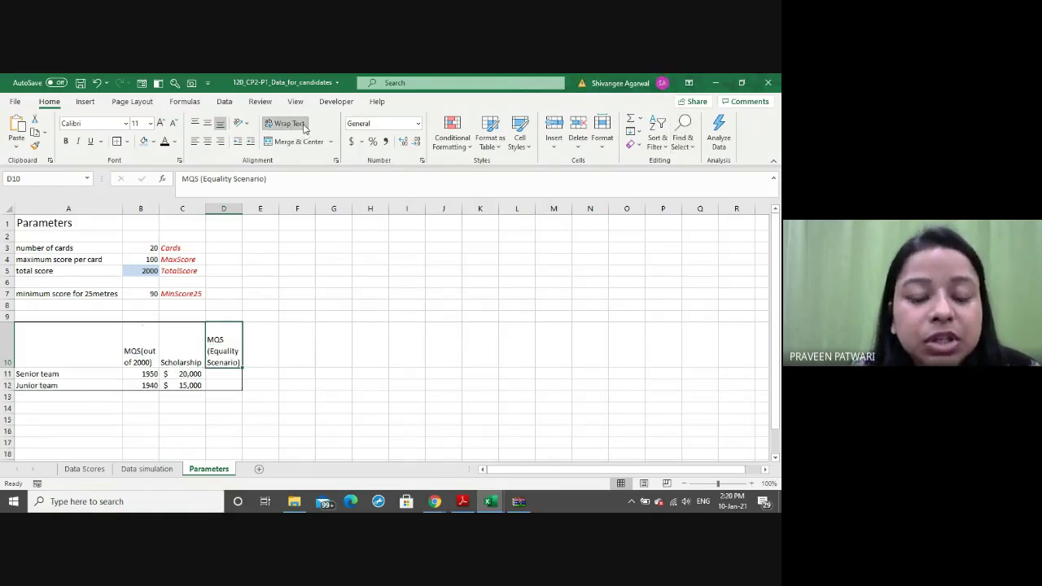
left_click(313, 364)
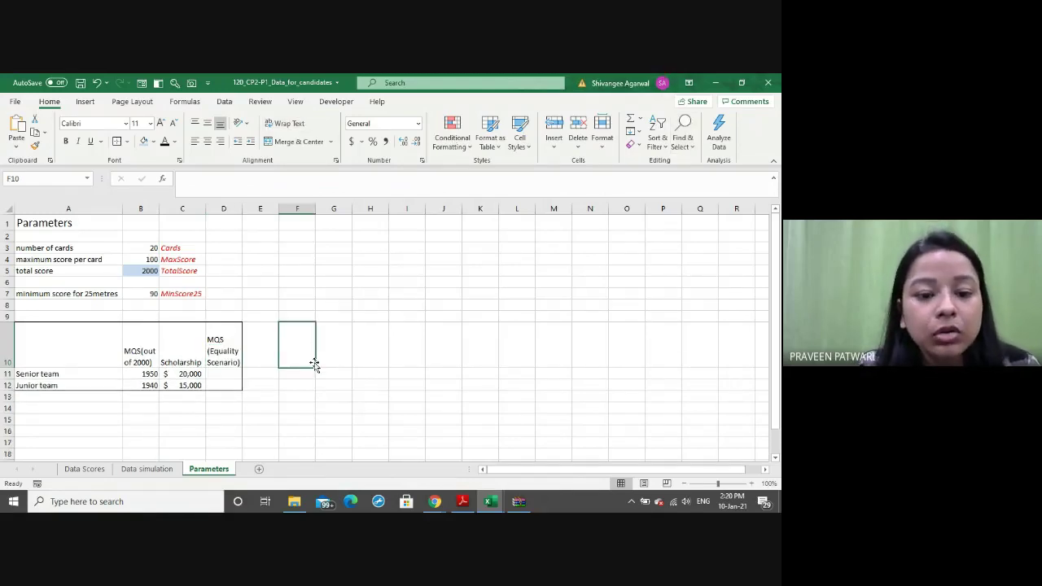
Widen column D, shorten header row 10, and enter 1950 for the Senior team in D11
left_click_drag(241, 209, 257, 209)
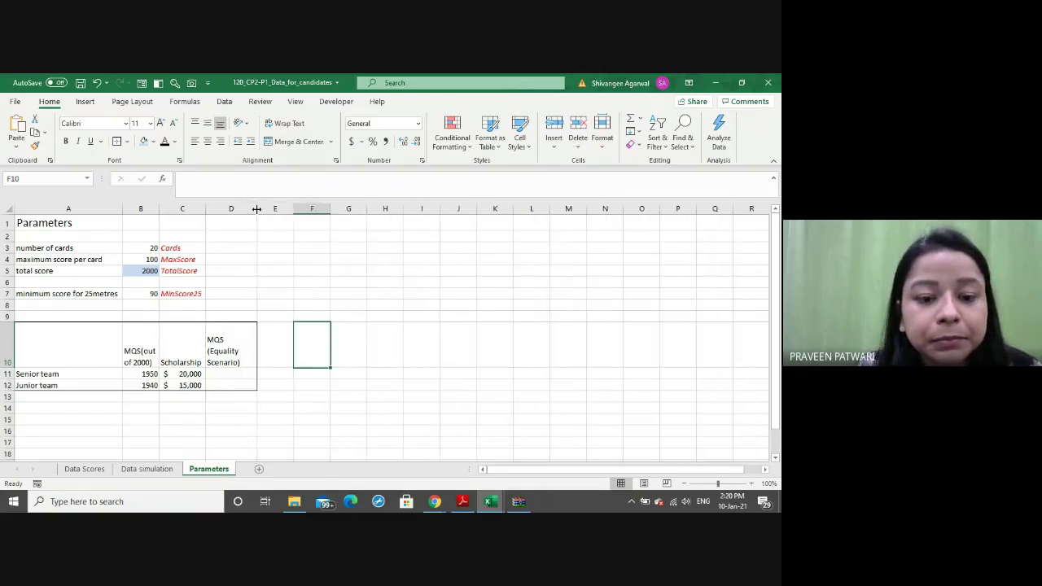
left_click(227, 374)
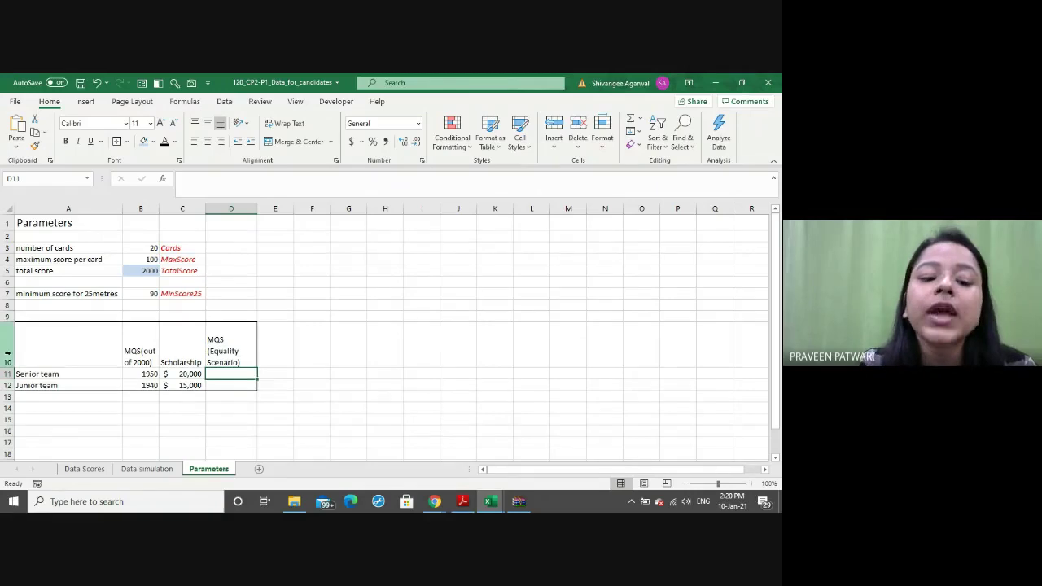
left_click_drag(8, 368, 8, 359)
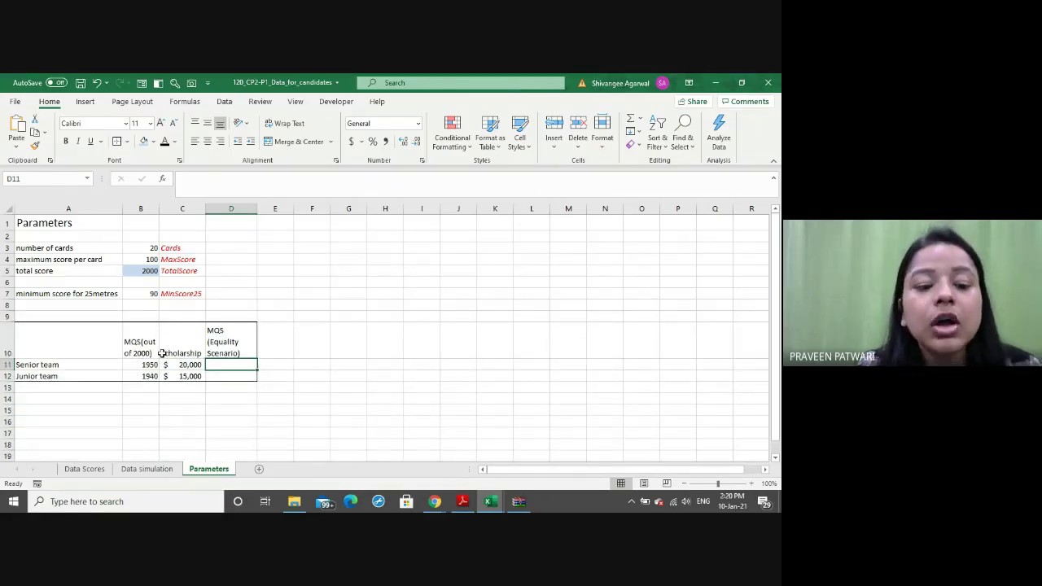
type("1950")
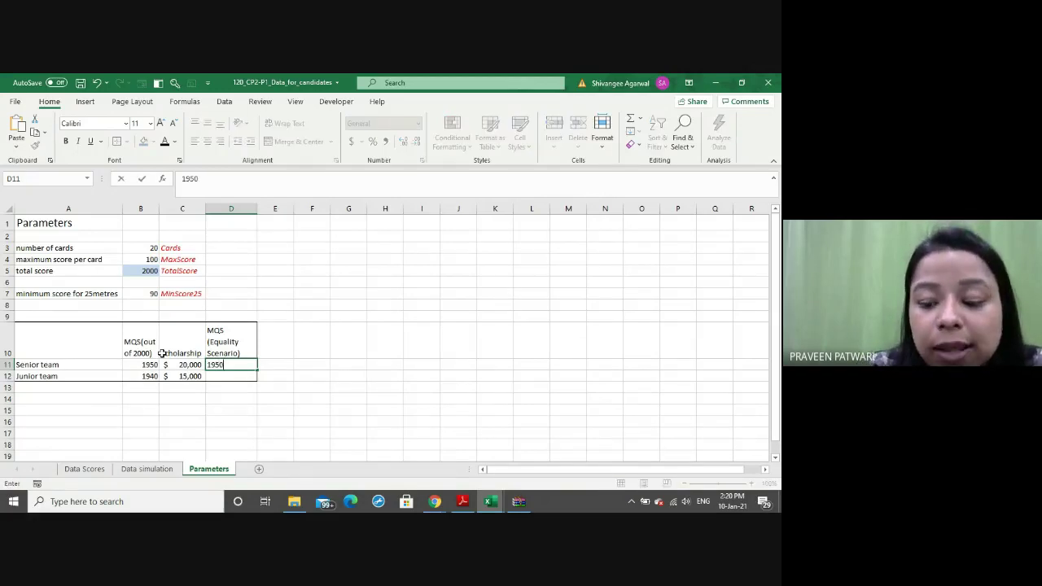
key("Return")
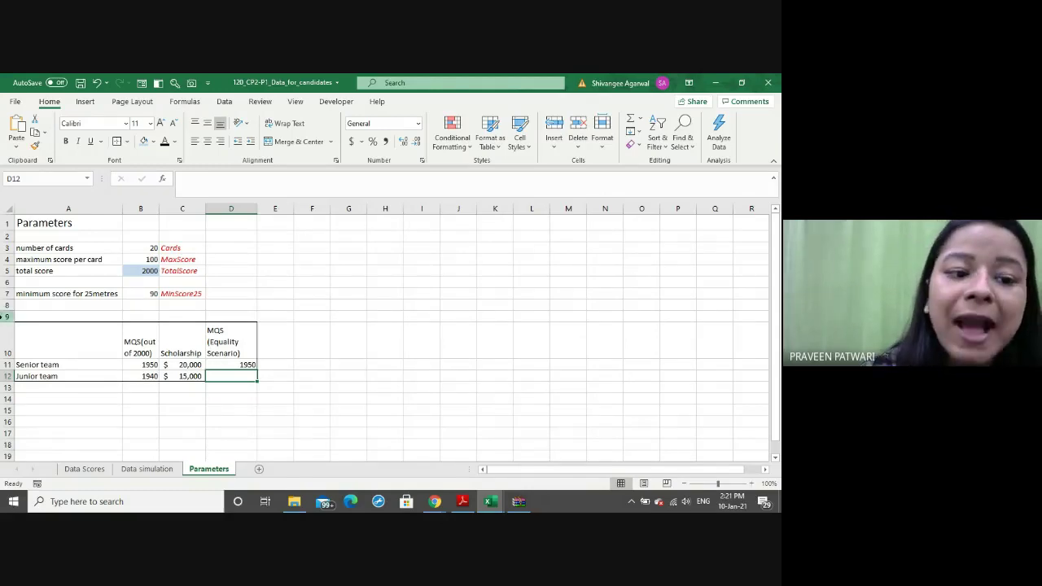
Insert two blank rows at row 8 above the team table
left_click(6, 305)
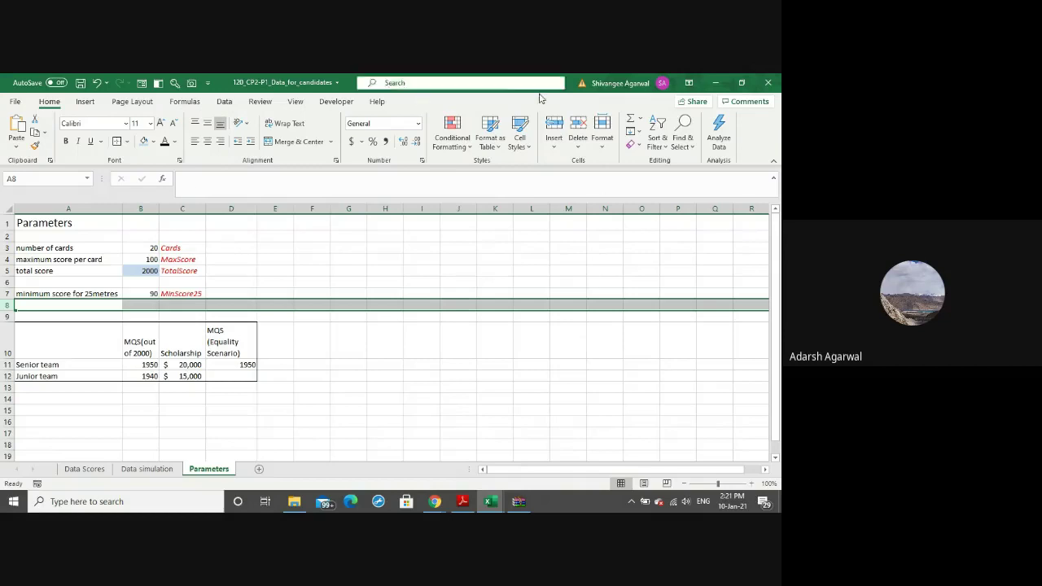
left_click(549, 124)
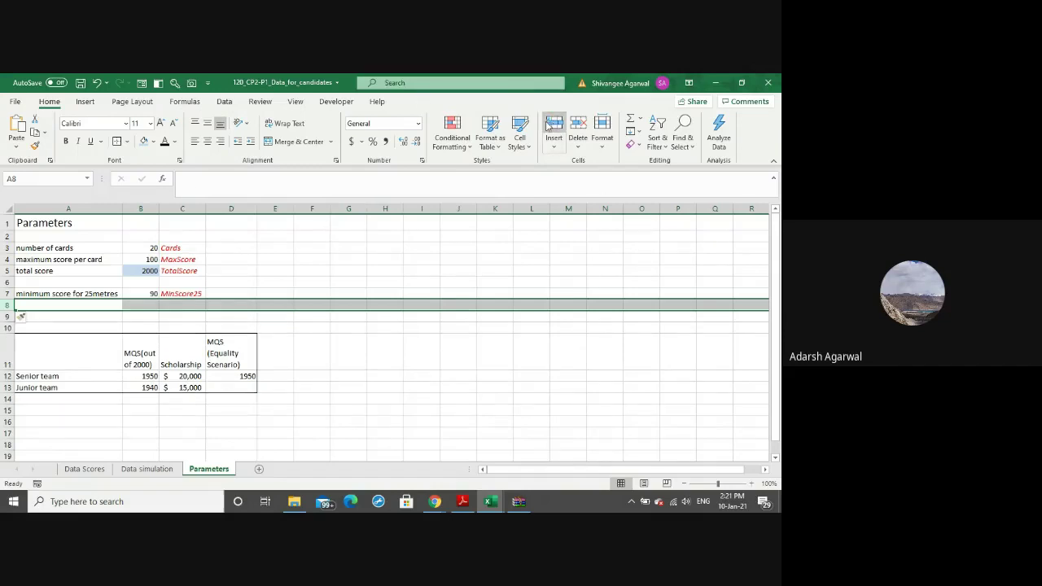
left_click(549, 124)
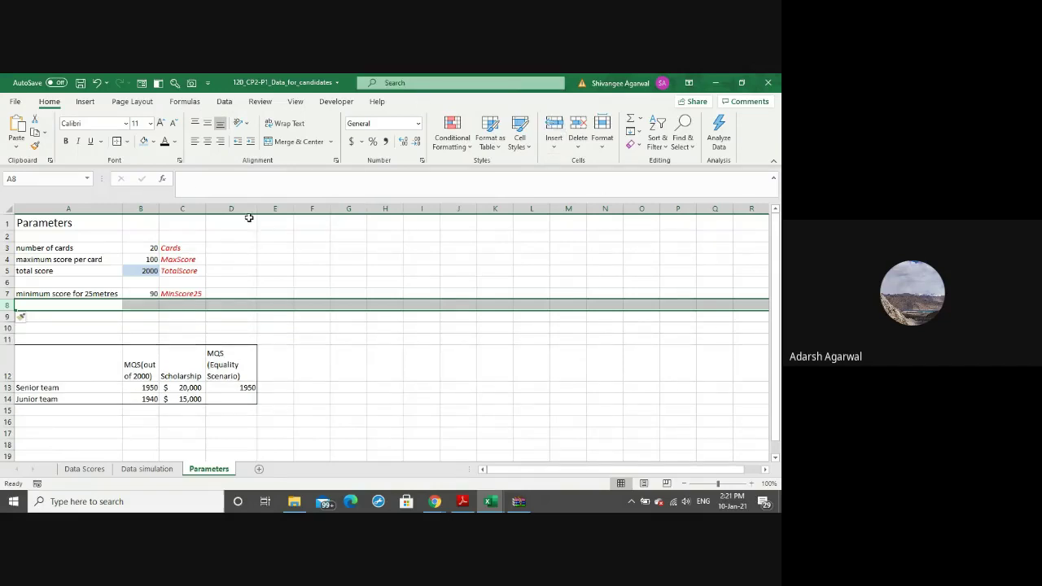
Fill row 9 with 'number of candidates', 100 and the name label Competitors
key("Down")
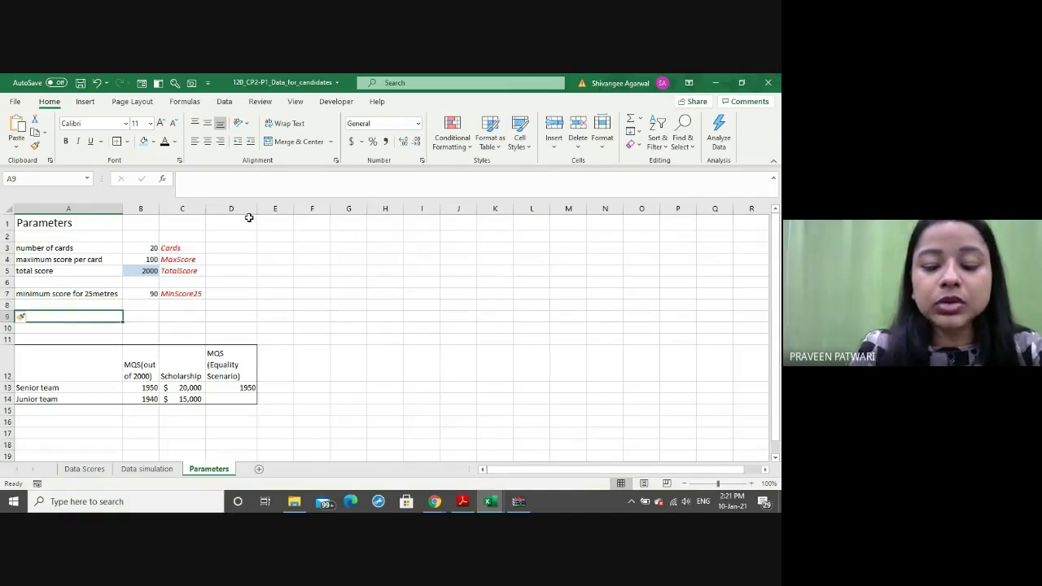
type("no")
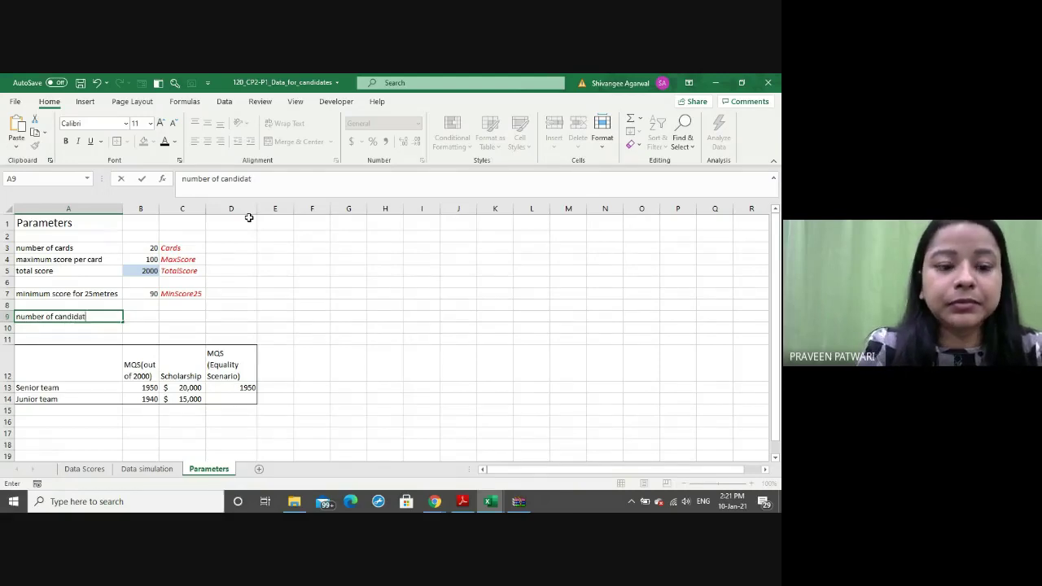
key("Tab")
type("10")
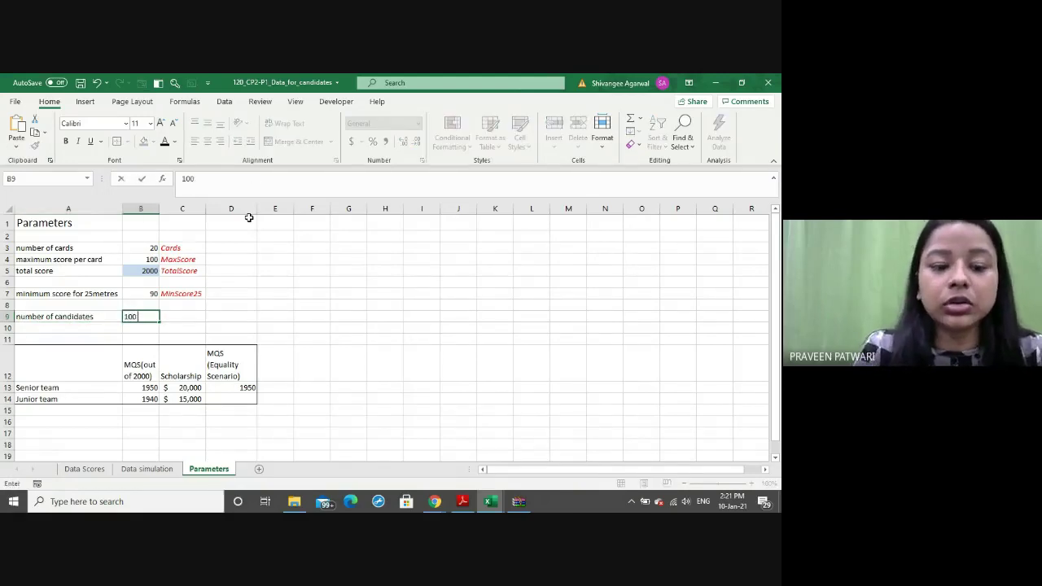
key("Tab")
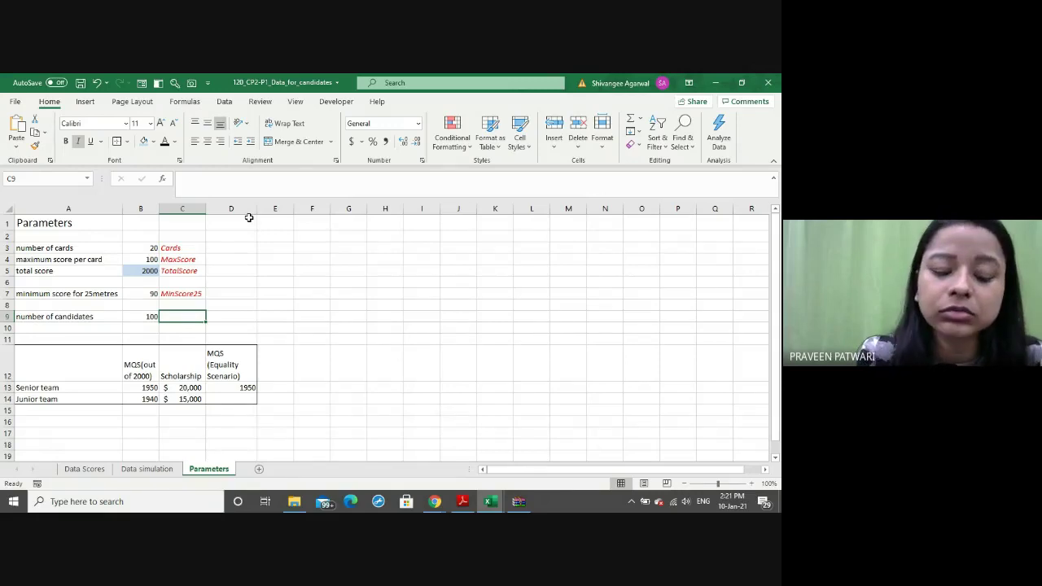
type("cCompe")
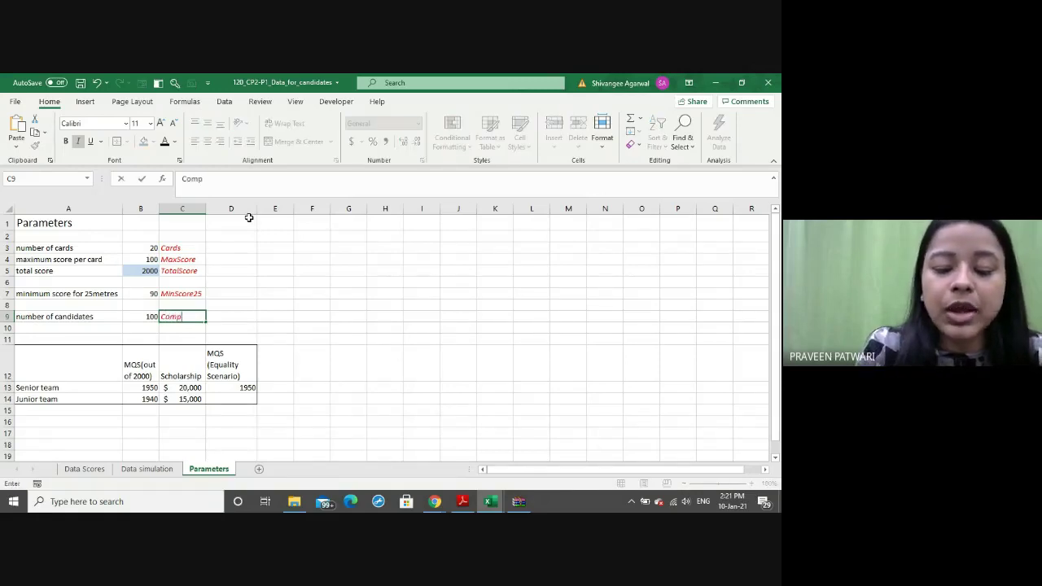
type("tit")
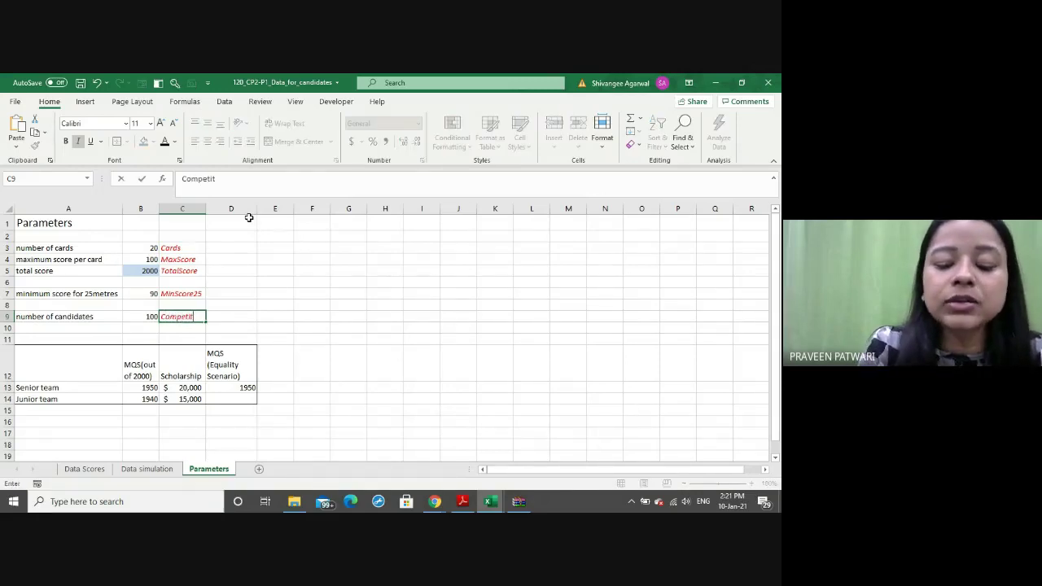
type("ors")
key("Return")
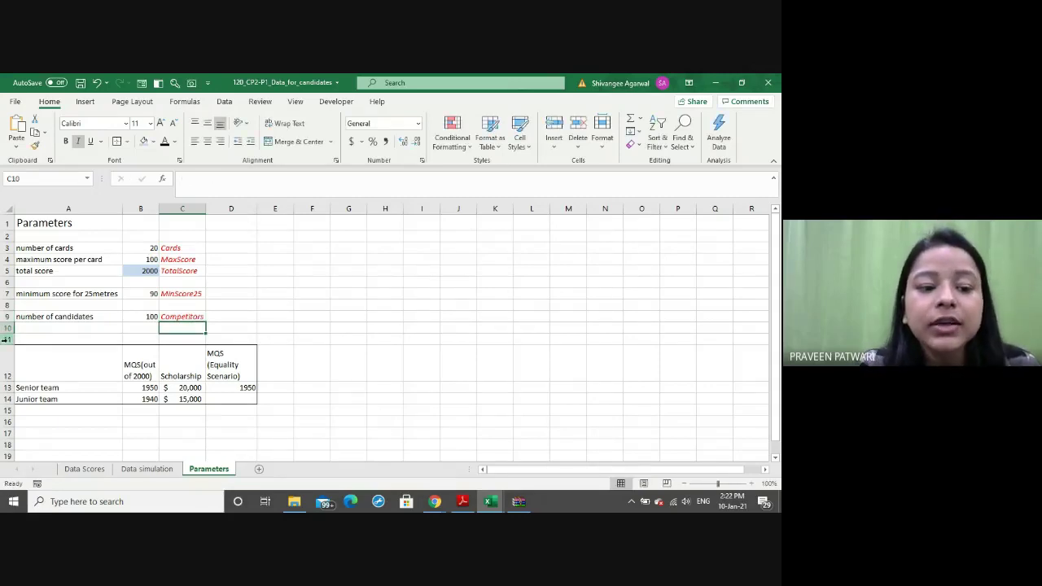
Insert two blank rows at rows 10–11, pushing the MQS table down to rows 14–16
left_click_drag(4, 339, 5, 327)
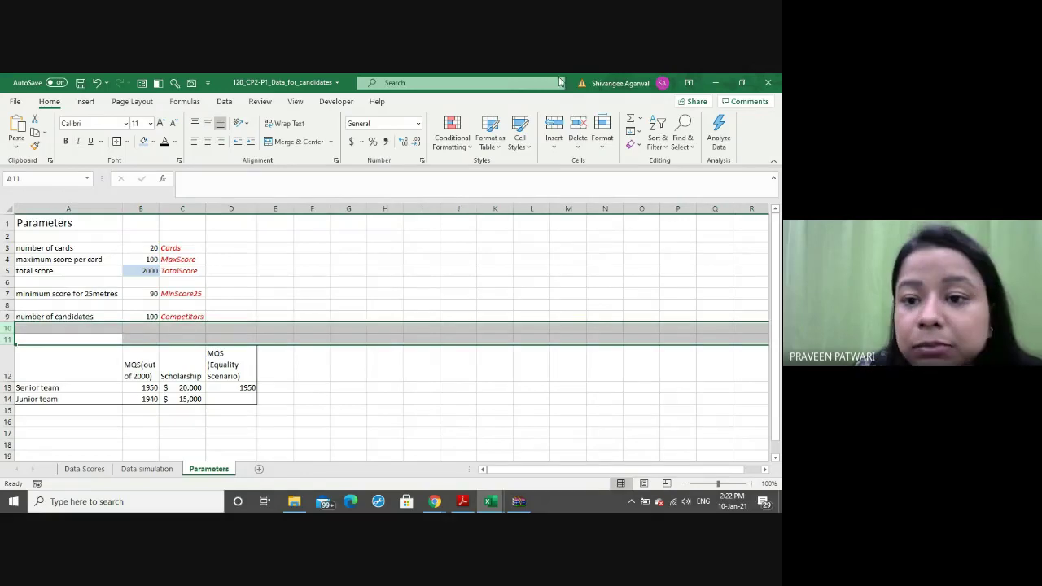
left_click(554, 124)
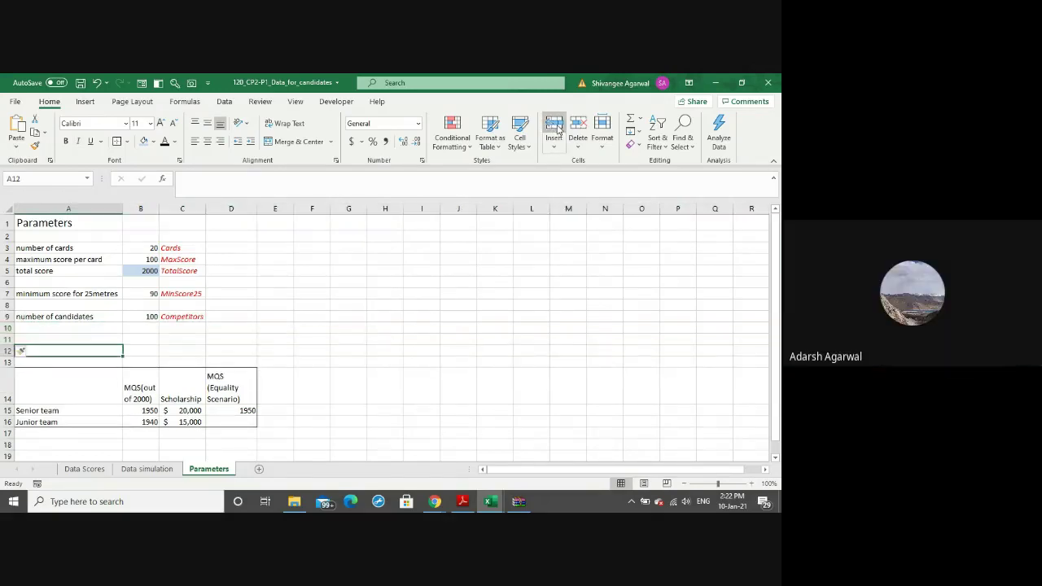
key("Up")
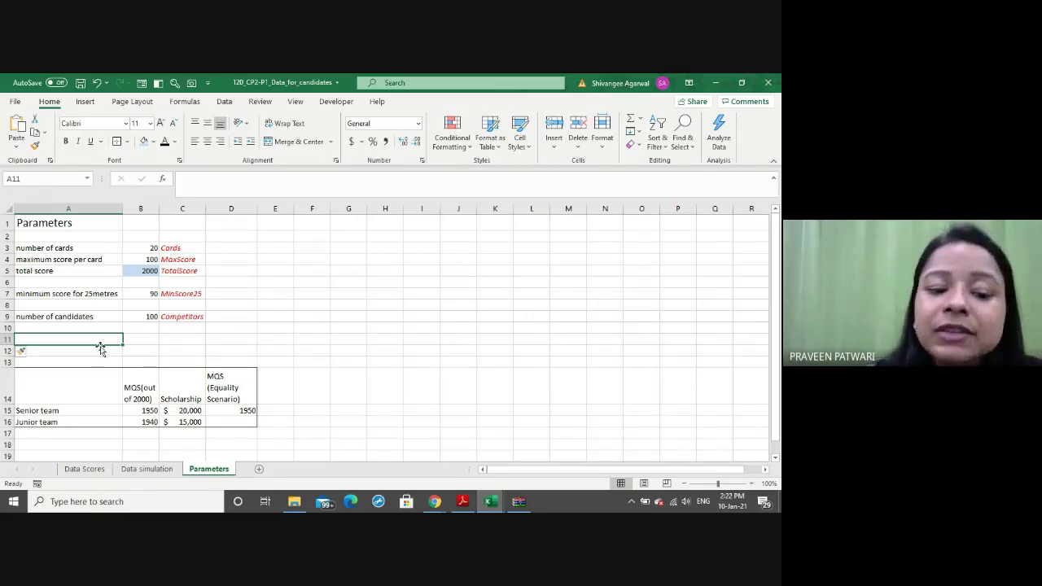
left_click(140, 350)
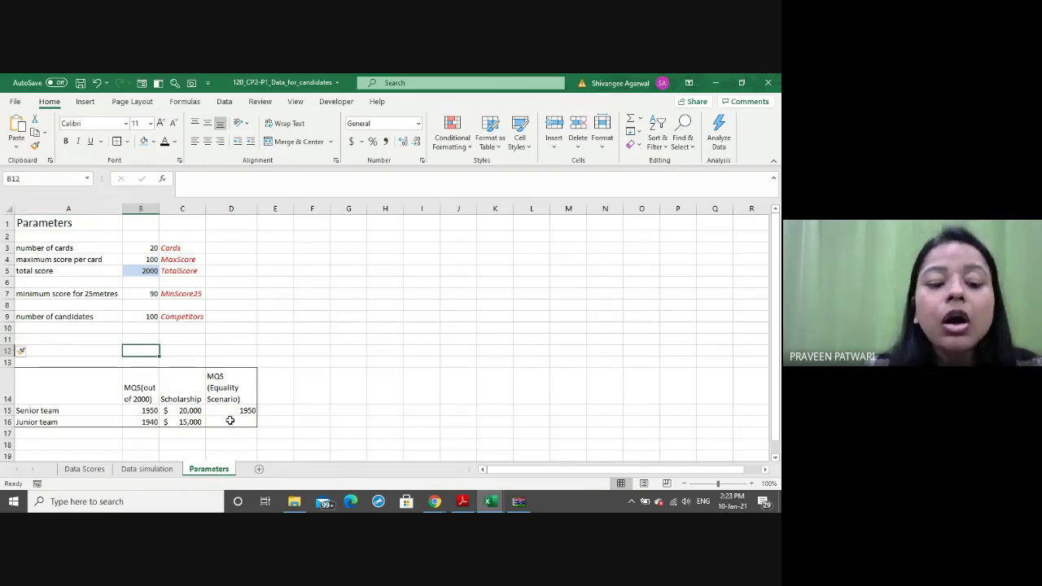
Name the values in B3:B9 after their right-column labels in C3:C9
left_click_drag(147, 245, 185, 315)
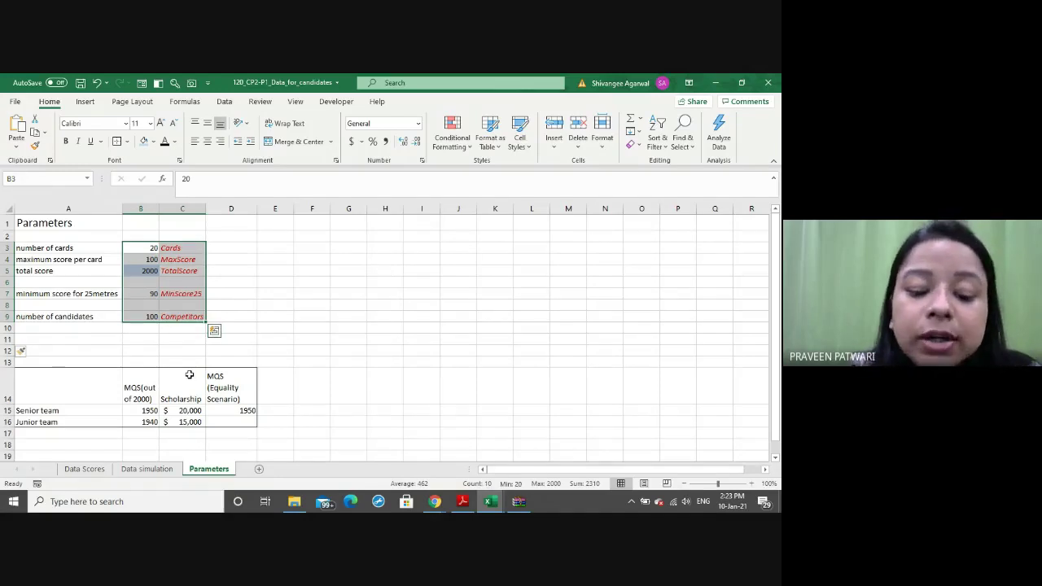
key("ctrl+shift+F3")
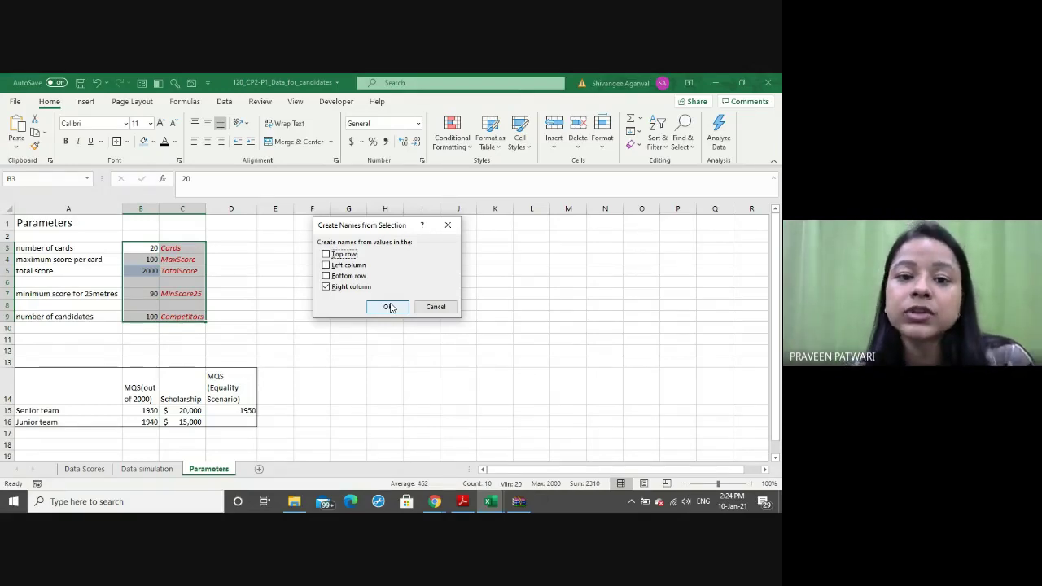
left_click(390, 307)
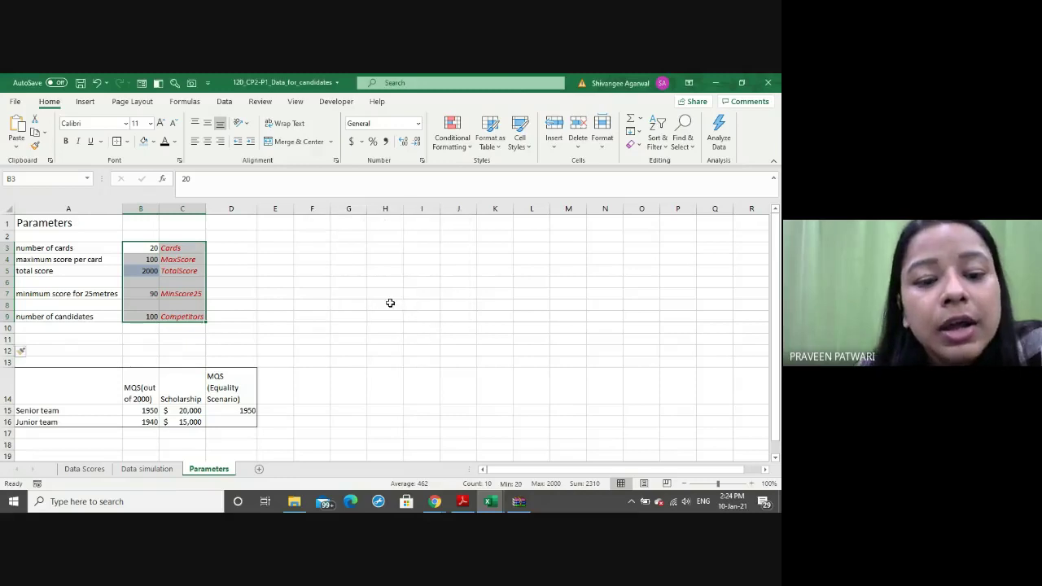
left_click(186, 285)
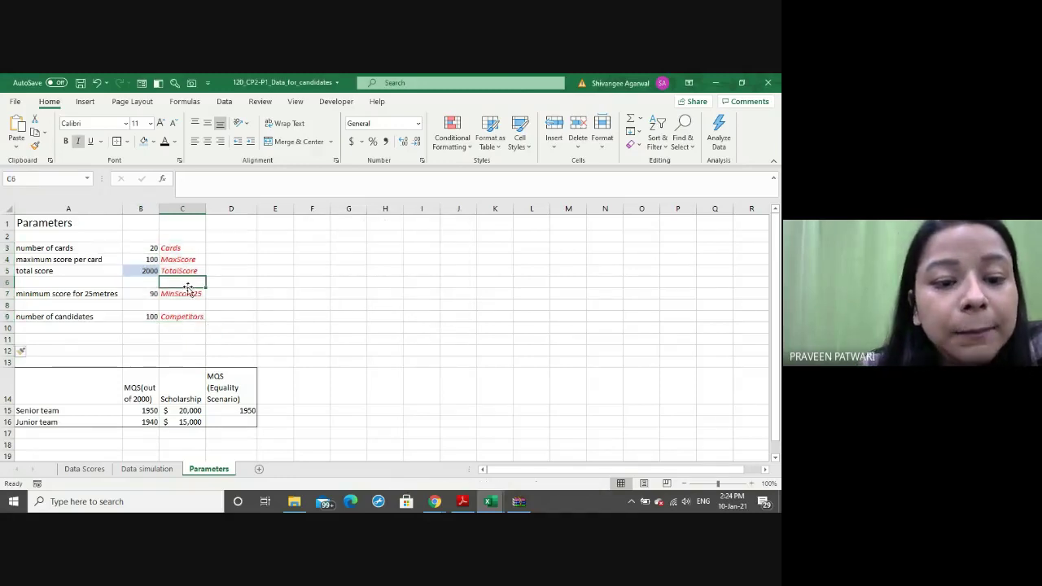
Check the new names down column B, comparing the Senior and Junior MQS cells
left_click(145, 250)
key("Down")
key("Down")
key("Down")
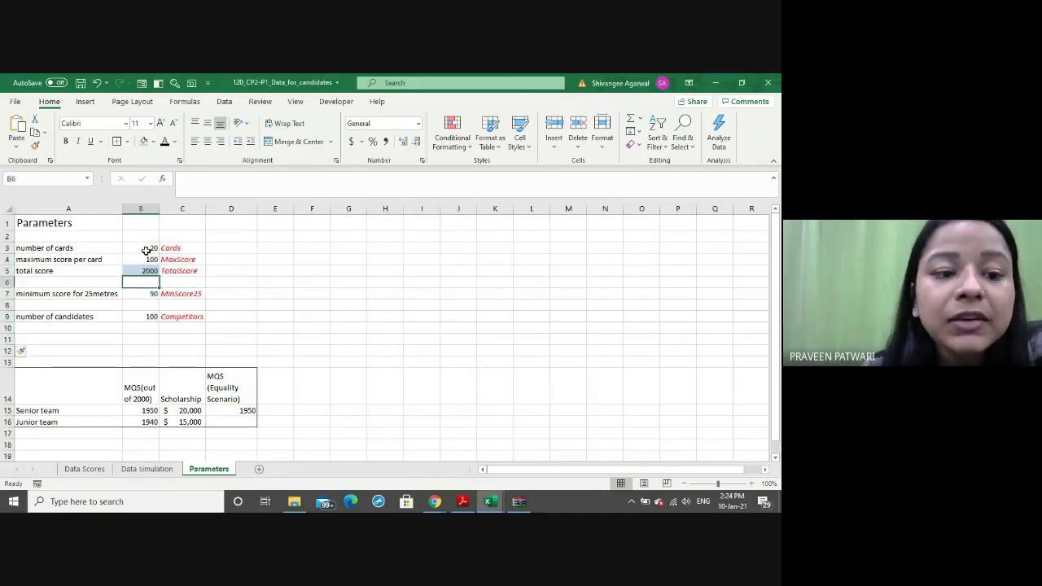
key("Down")
key("Down")
key("Down")
key("Down")
key("Down")
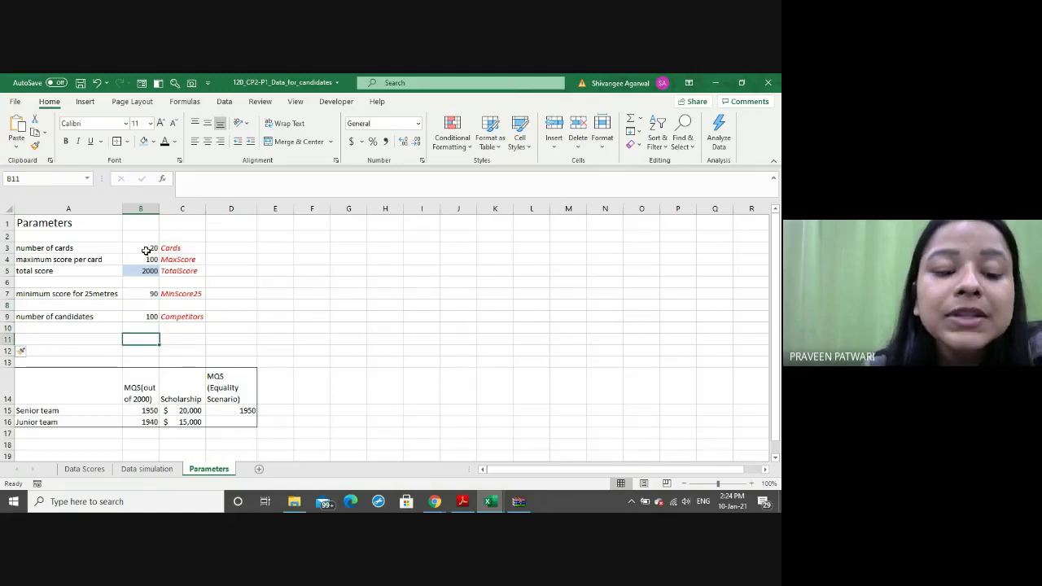
key("Up")
key("Up")
key("Down")
key("Down")
key("Down")
key("Down")
key("Down")
key("Down")
key("Down")
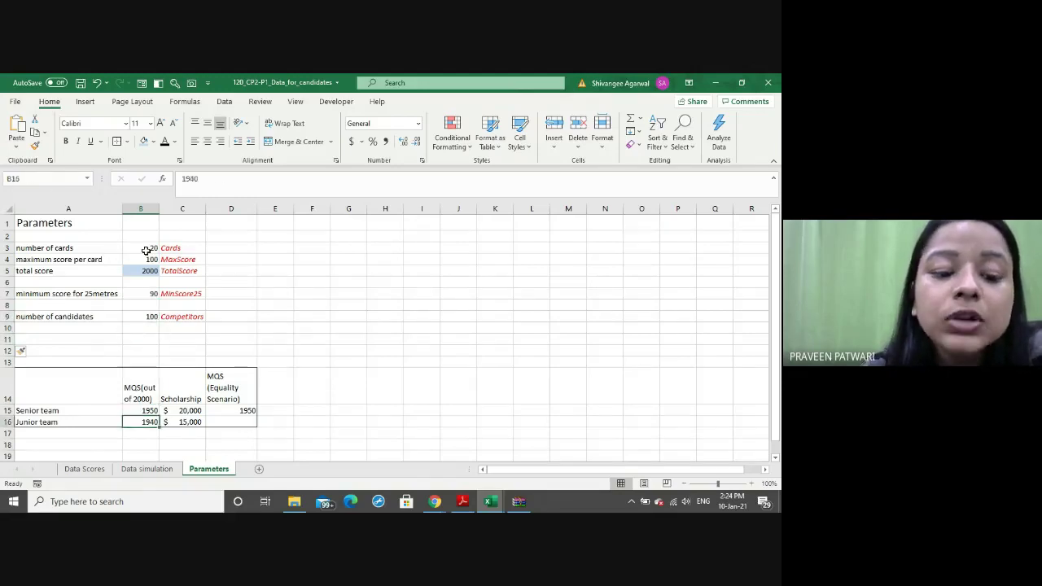
key("Up")
key("Down")
key("Up")
key("Down")
key("Up")
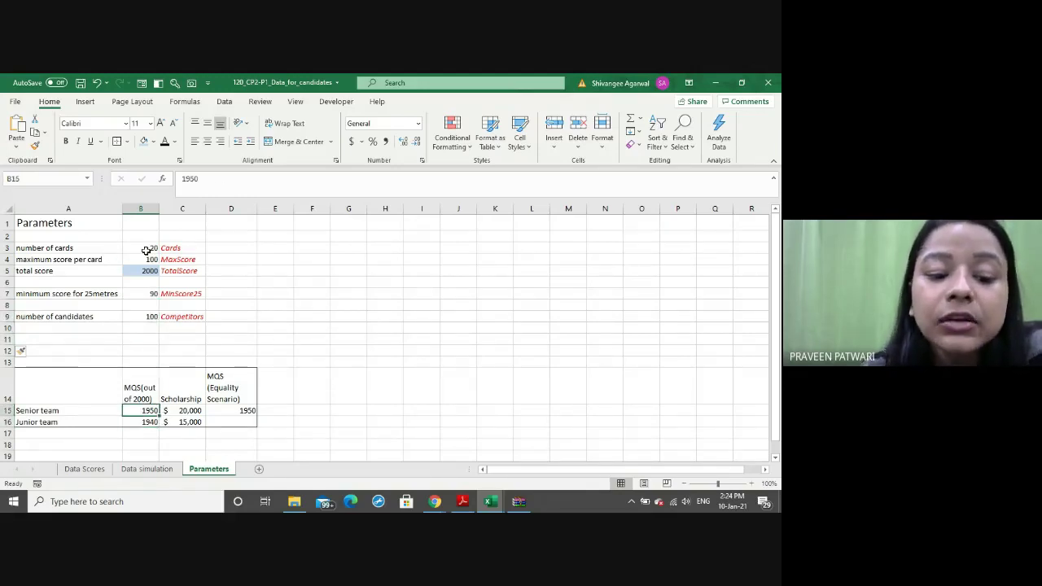
key("Down")
key("Up")
key("Down")
key("Up")
key("Down")
key("Up")
key("Down")
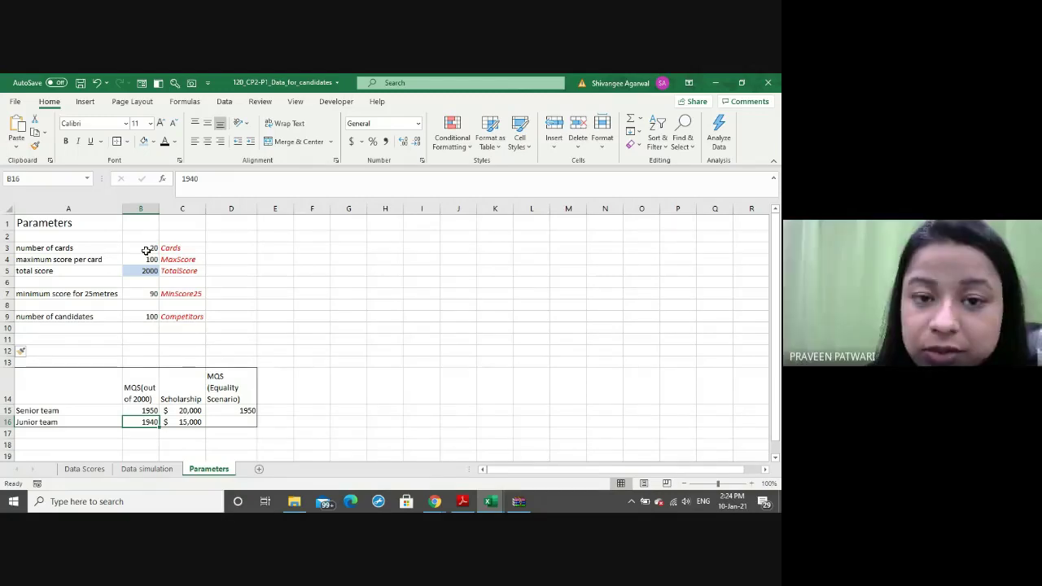
key("Up")
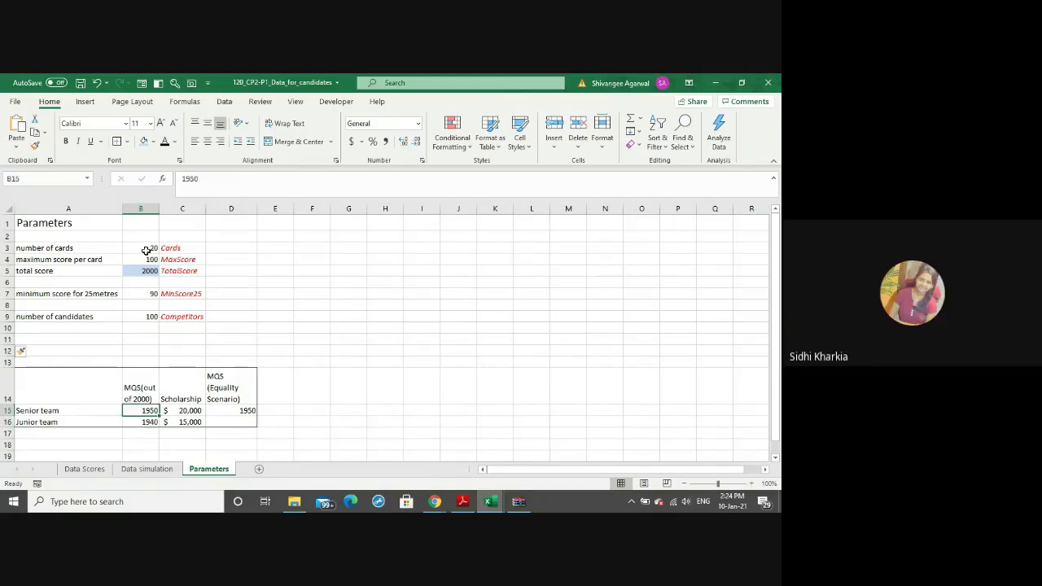
key("Up")
key("Up")
key("Up")
key("Up")
key("Up")
key("Down")
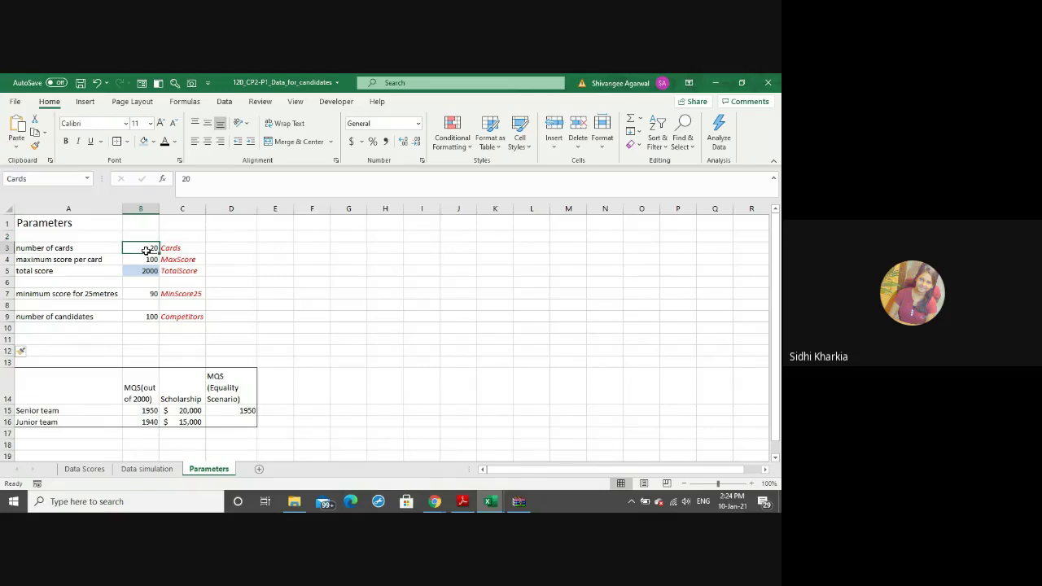
key("Right")
key("Down")
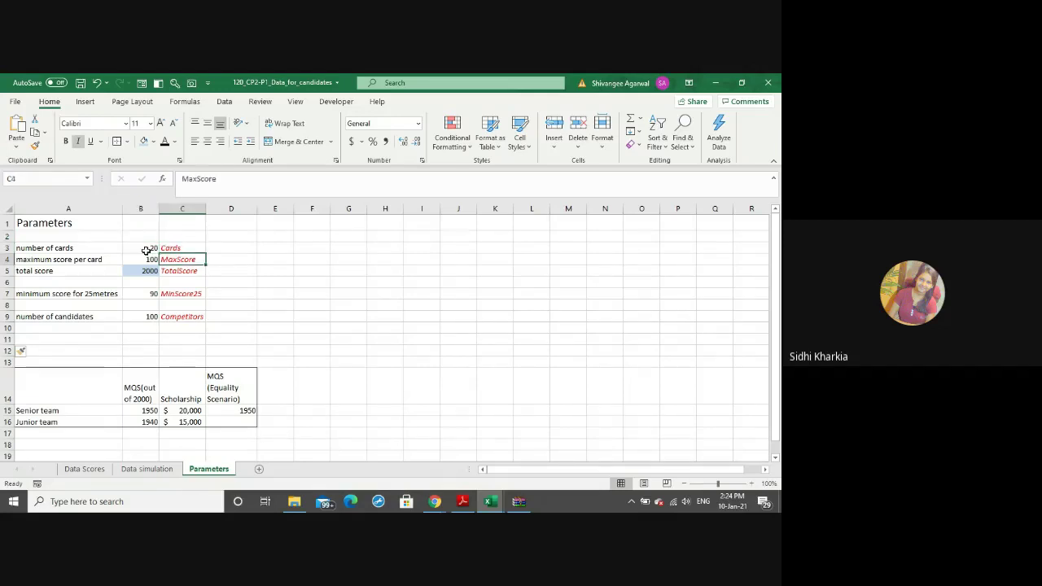
key("Left")
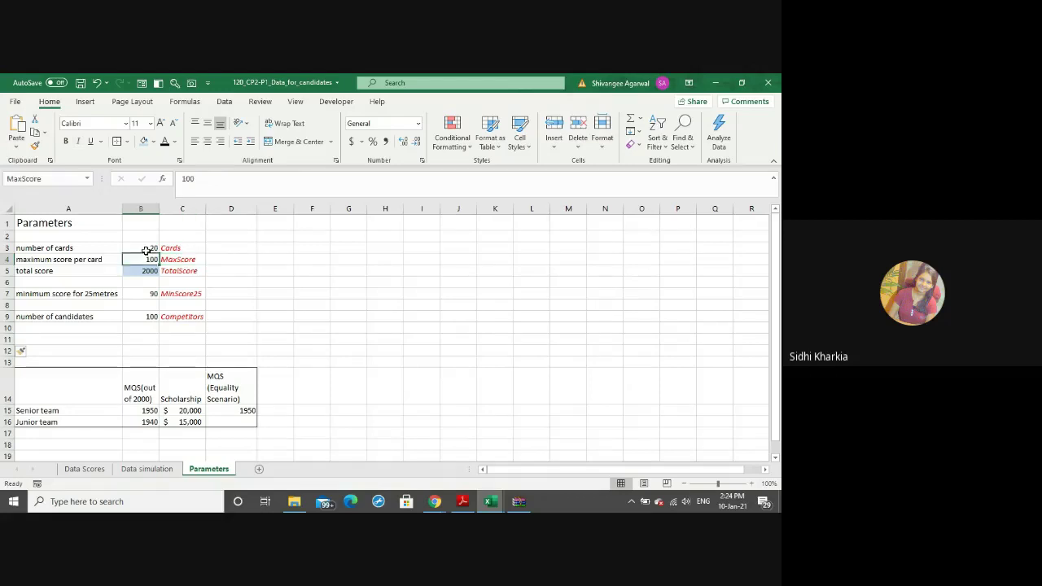
key("Up")
key("Right")
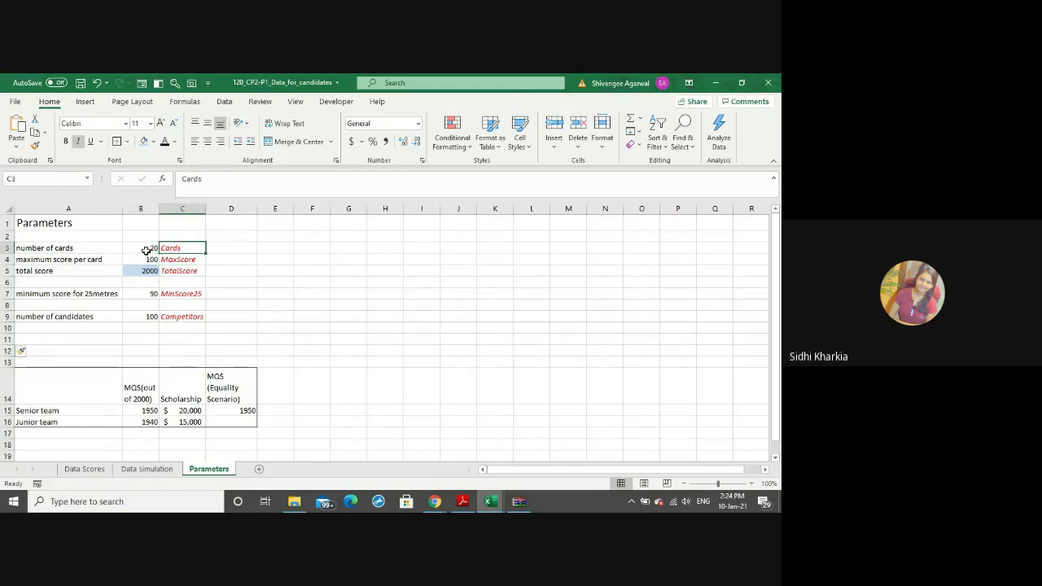
key("Left")
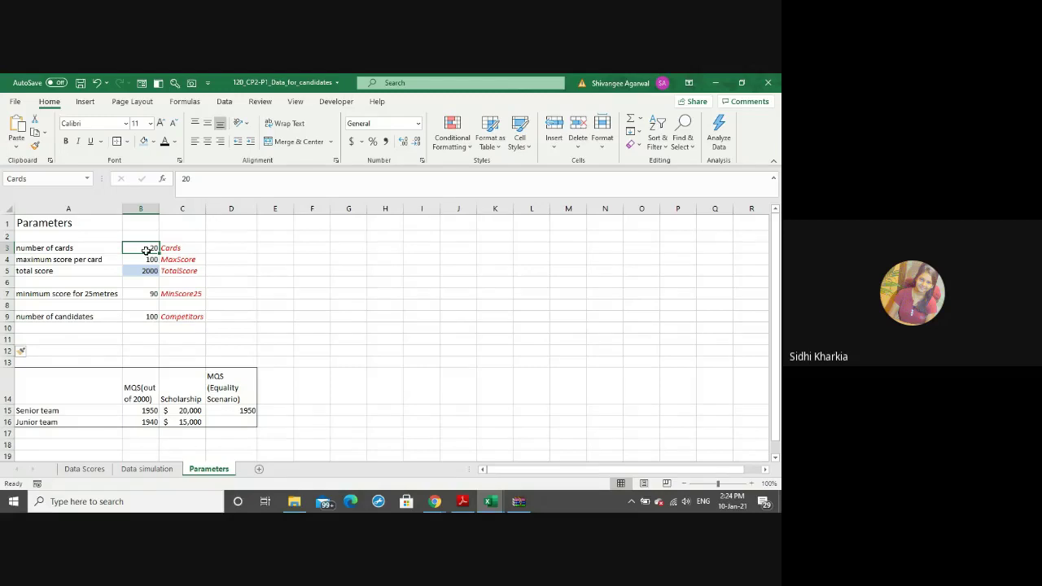
key("shift+Right")
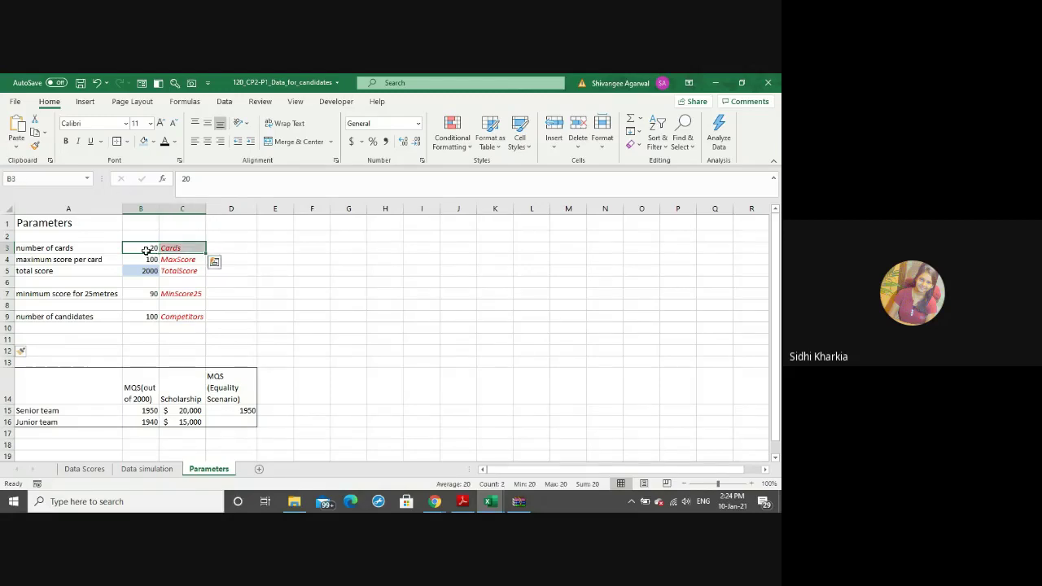
key("ctrl+shift+F3")
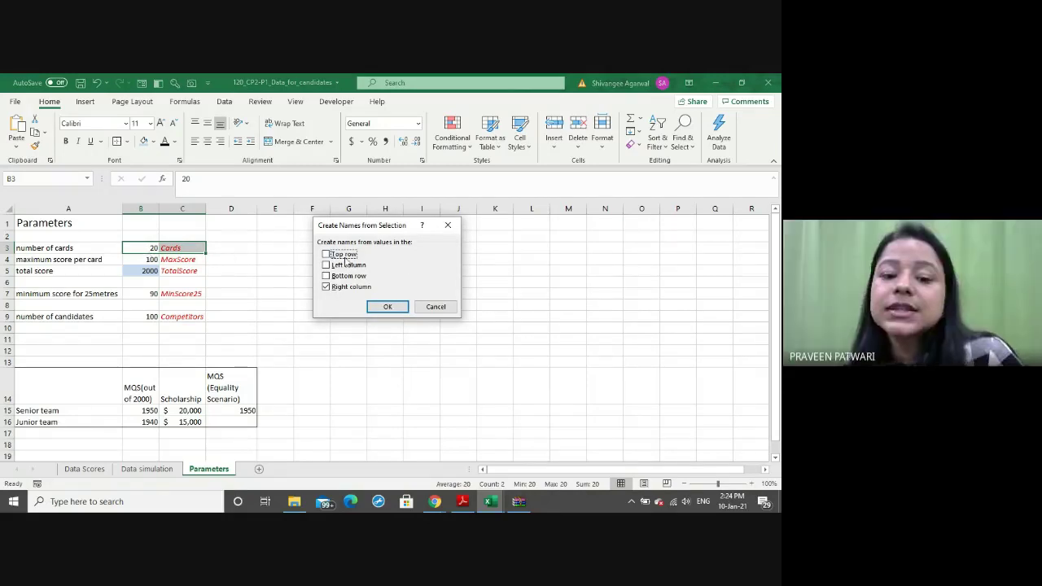
left_click(436, 306)
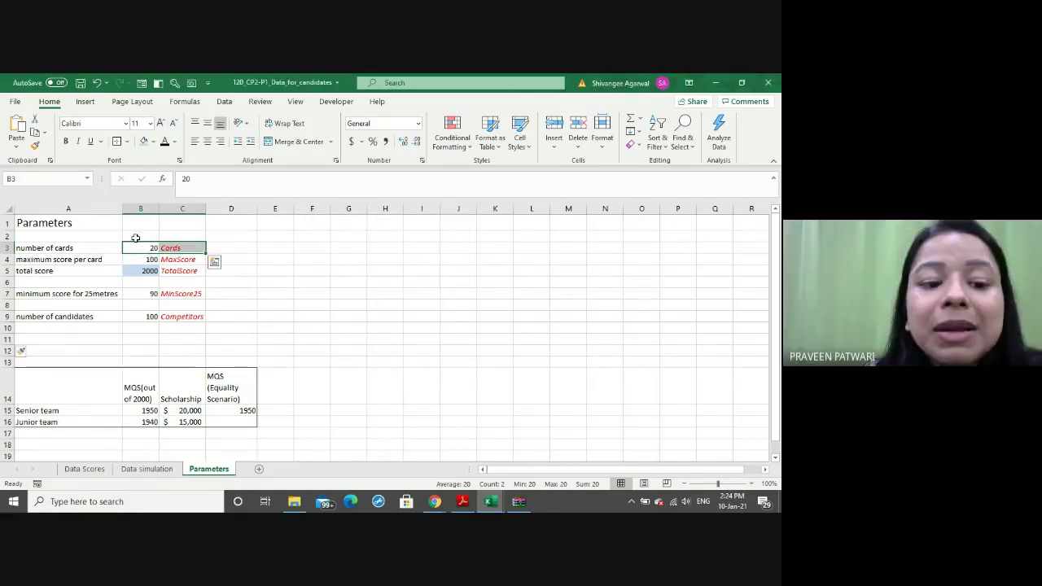
left_click(148, 246)
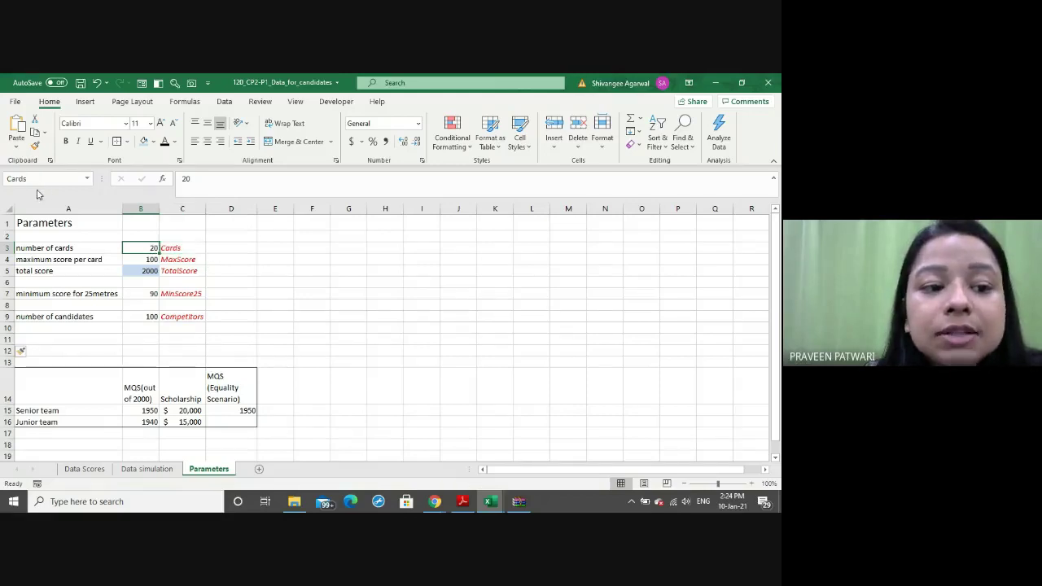
key("Down")
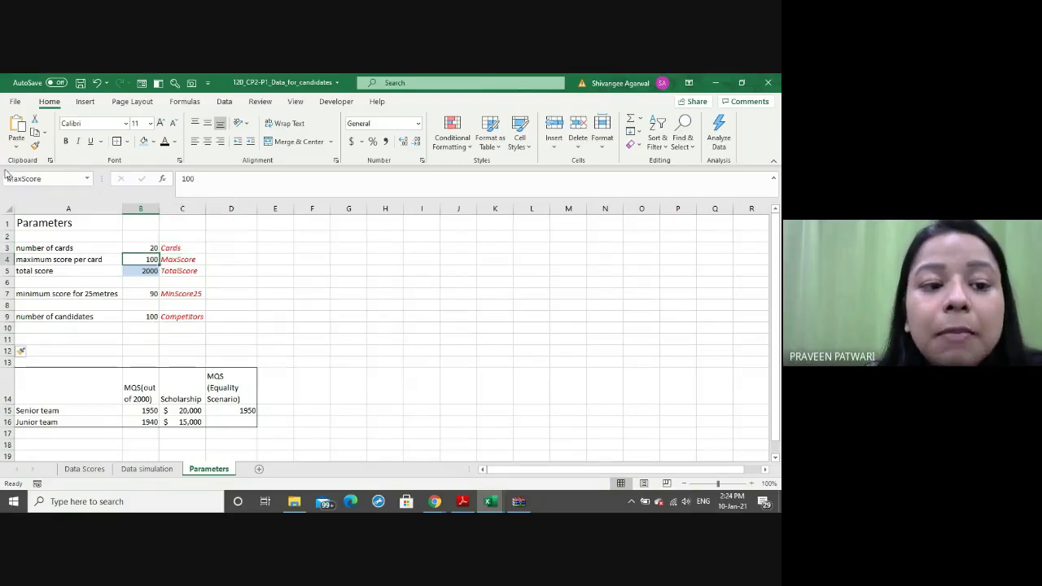
key("Down")
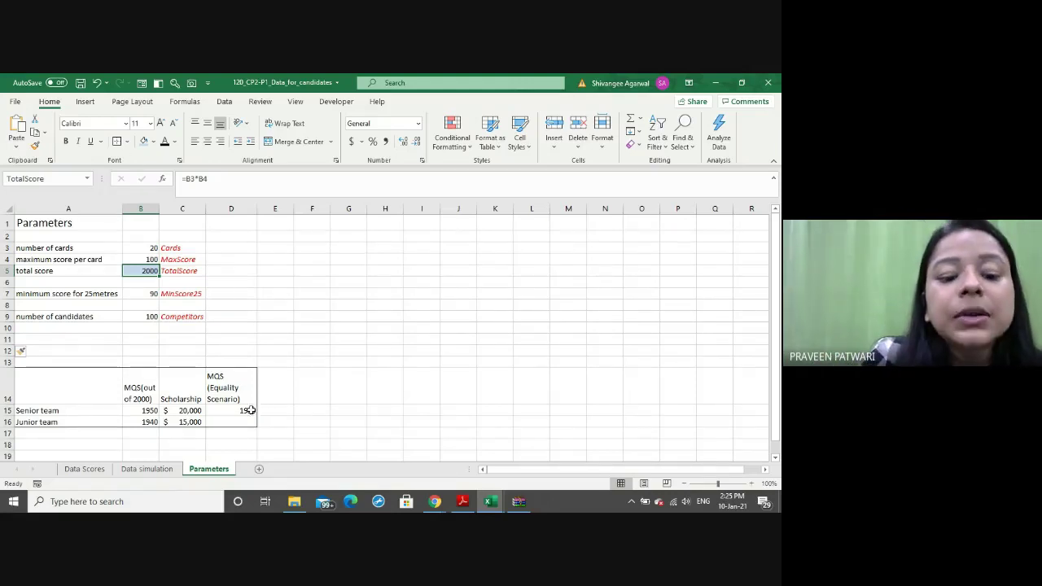
Add Sheet2 with an H7 formula referencing TotalScore (Parameters B5), then return to Parameters
left_click(257, 470)
left_click(274, 286)
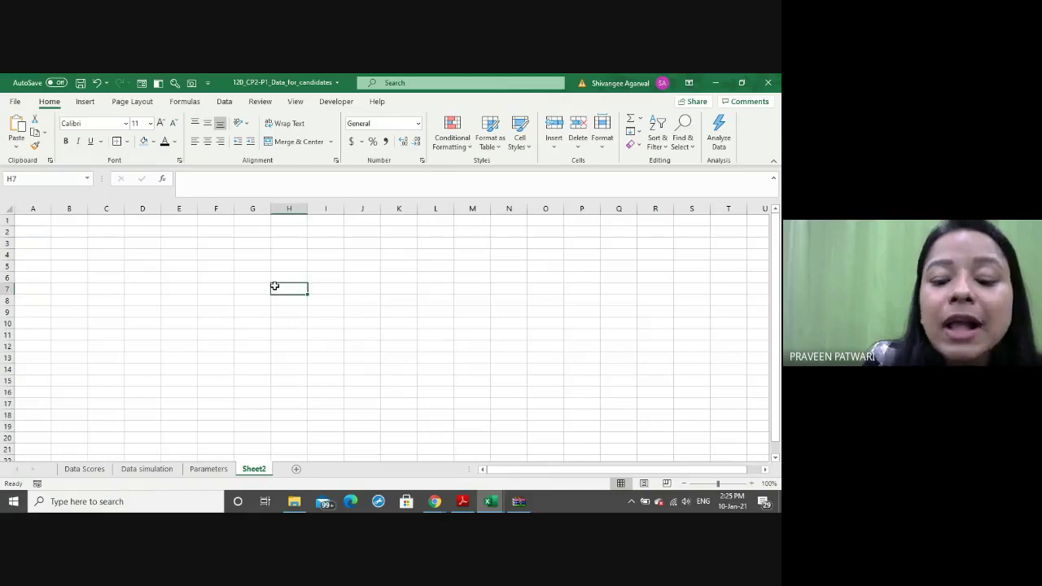
type("=")
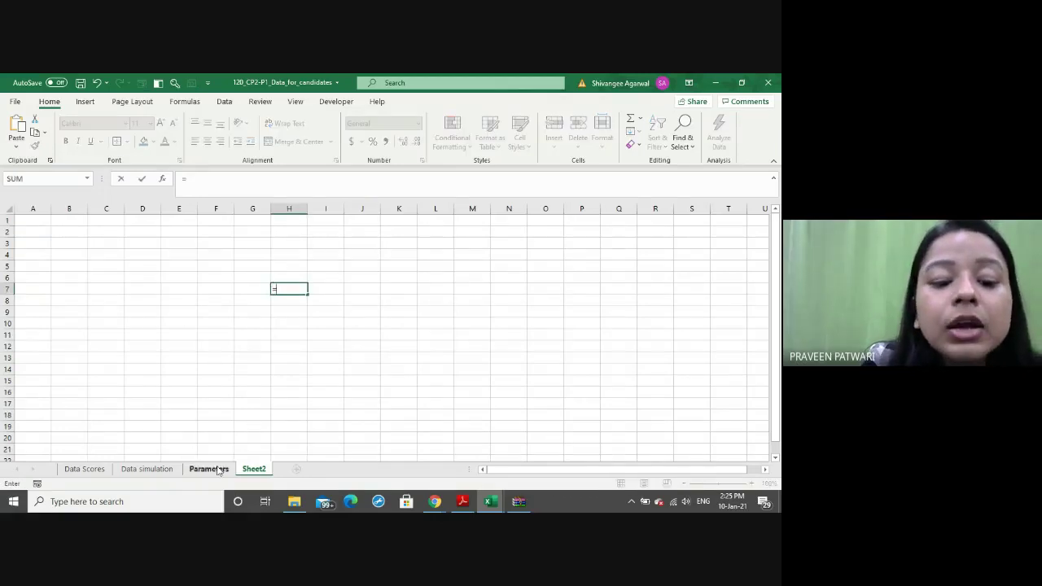
left_click(209, 469)
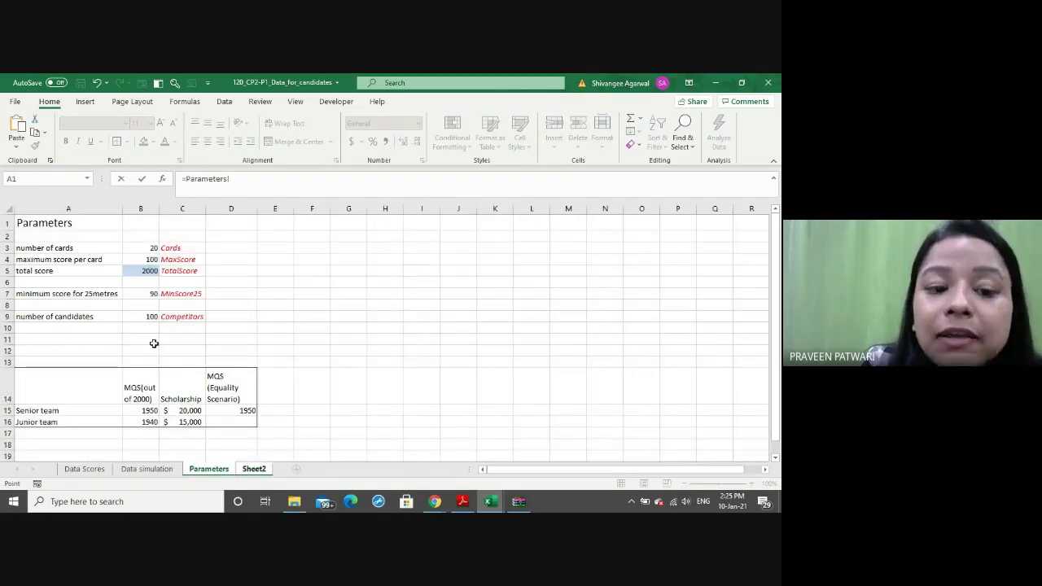
left_click(152, 269)
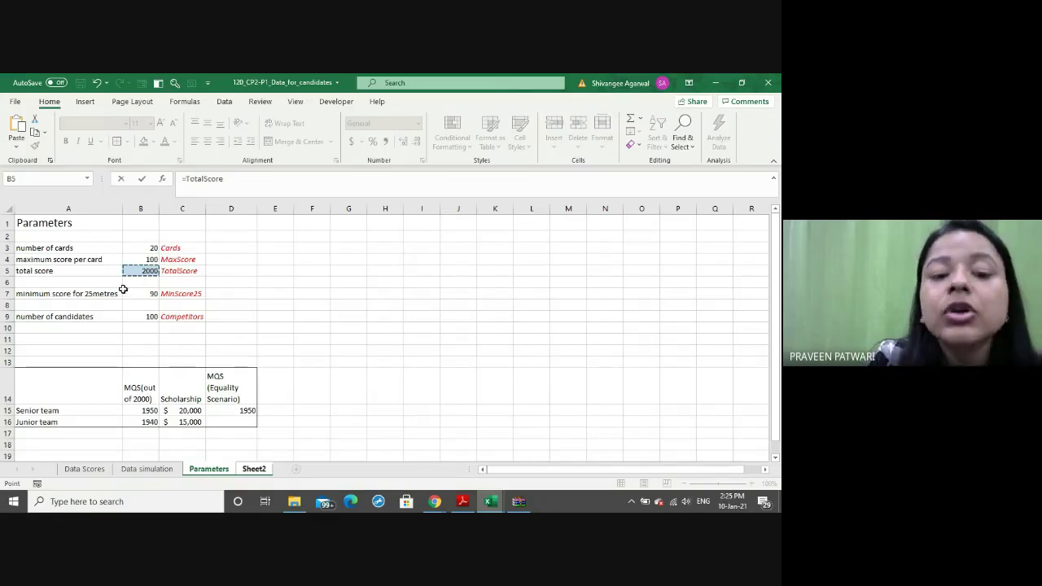
key("Return")
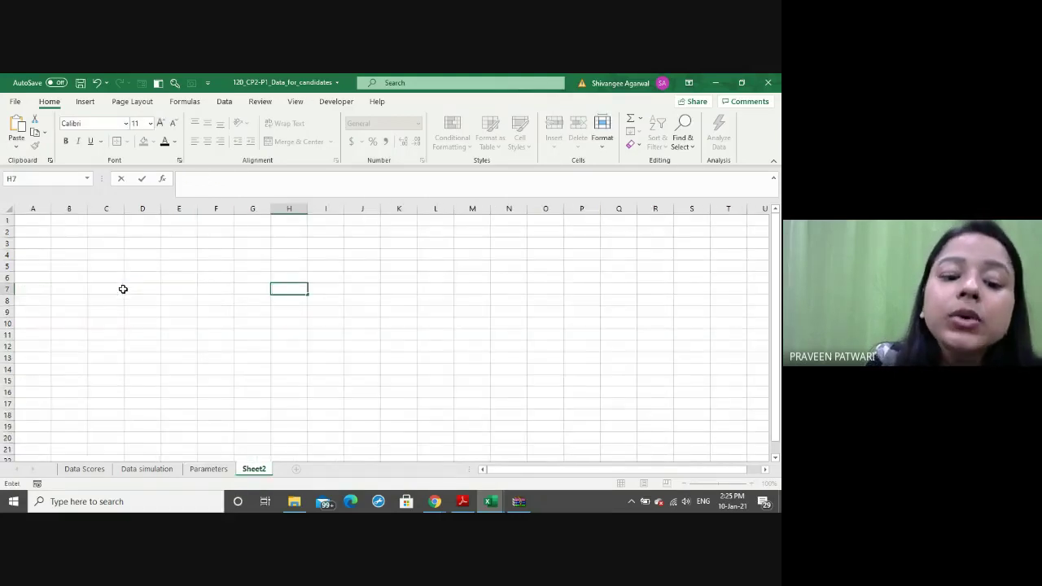
left_click(208, 469)
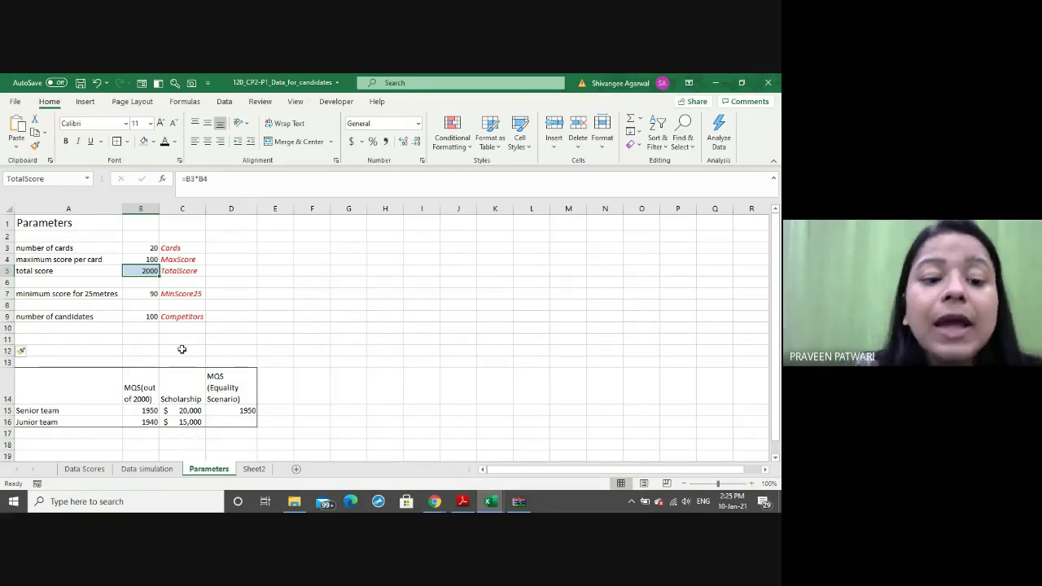
left_click_drag(149, 248, 166, 317)
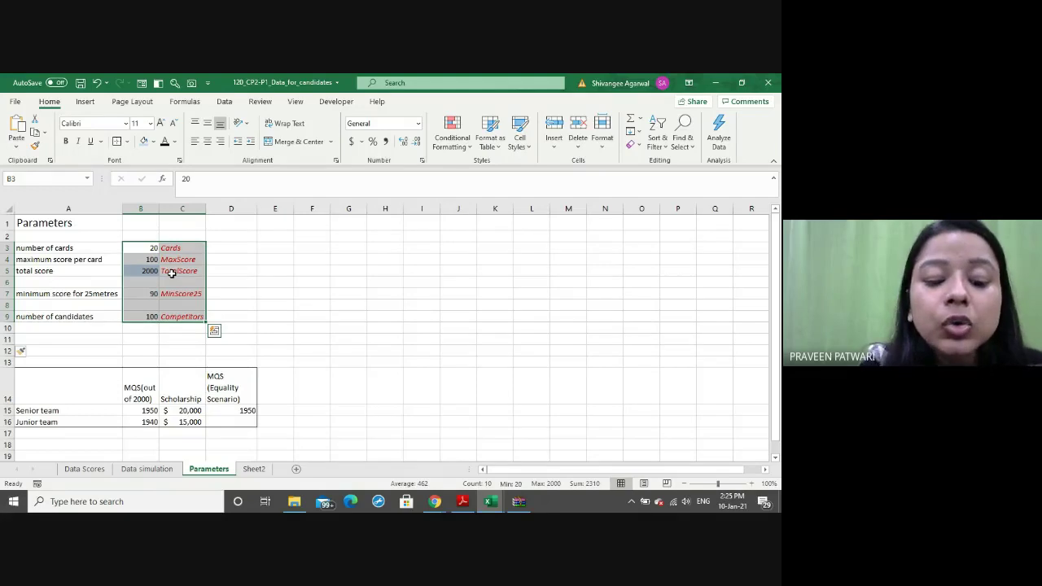
key("ctrl+shift+F3")
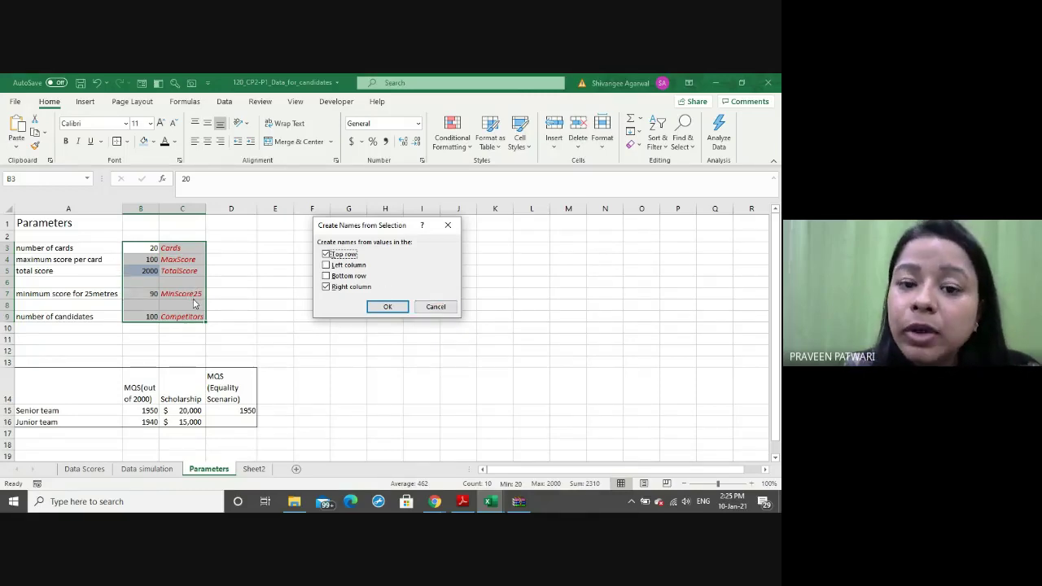
left_click(425, 308)
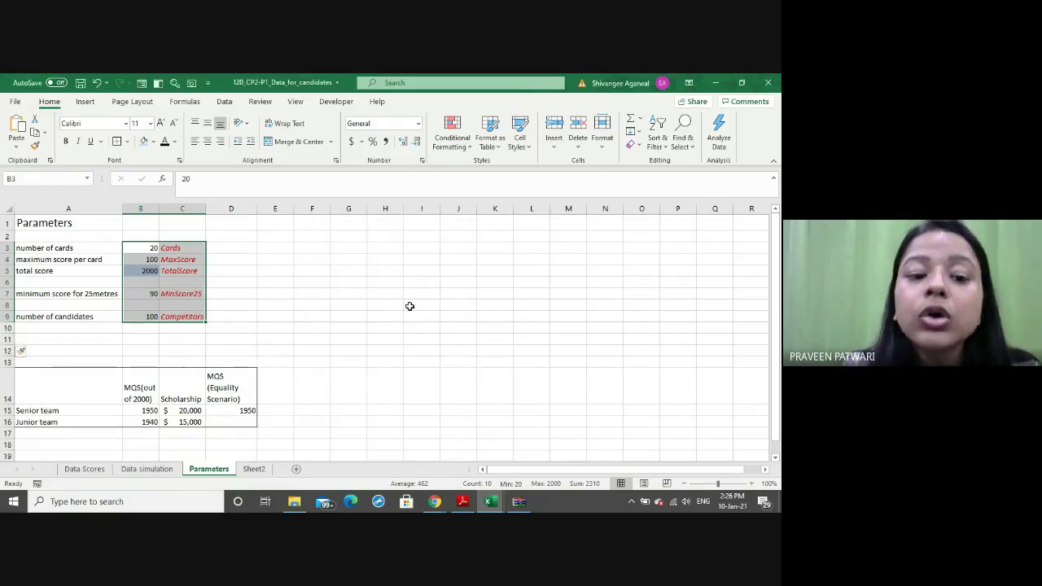
left_click(266, 302)
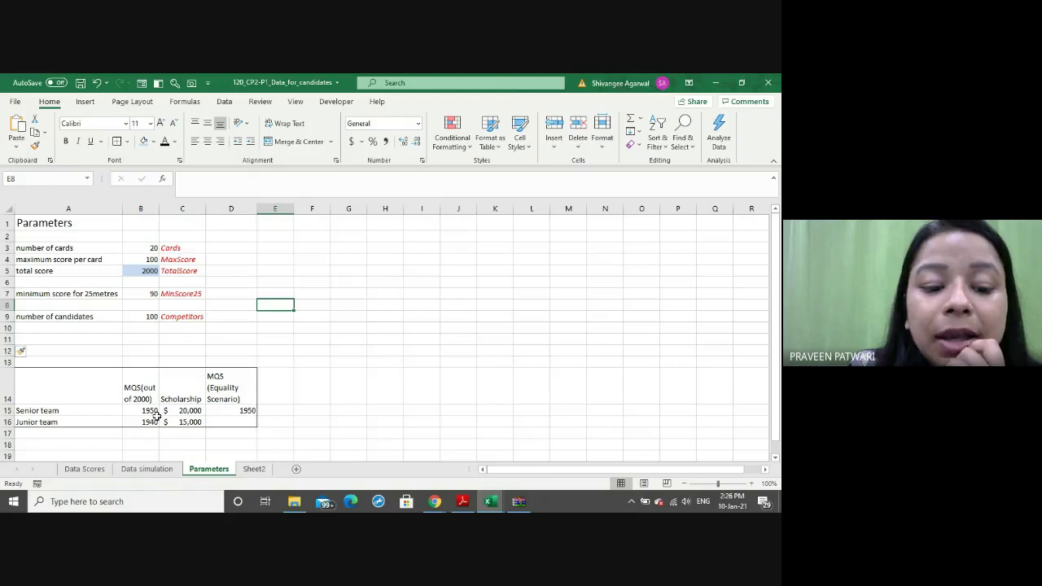
Name B15 SeniorMQS and B16 JuniorMQS through the Name Box
left_click(149, 414)
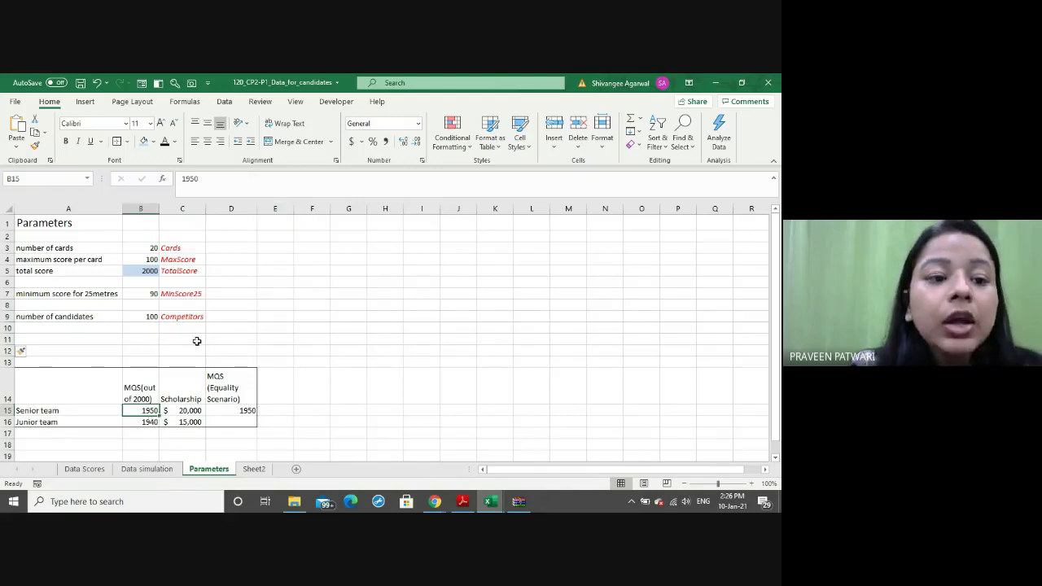
left_click(18, 180)
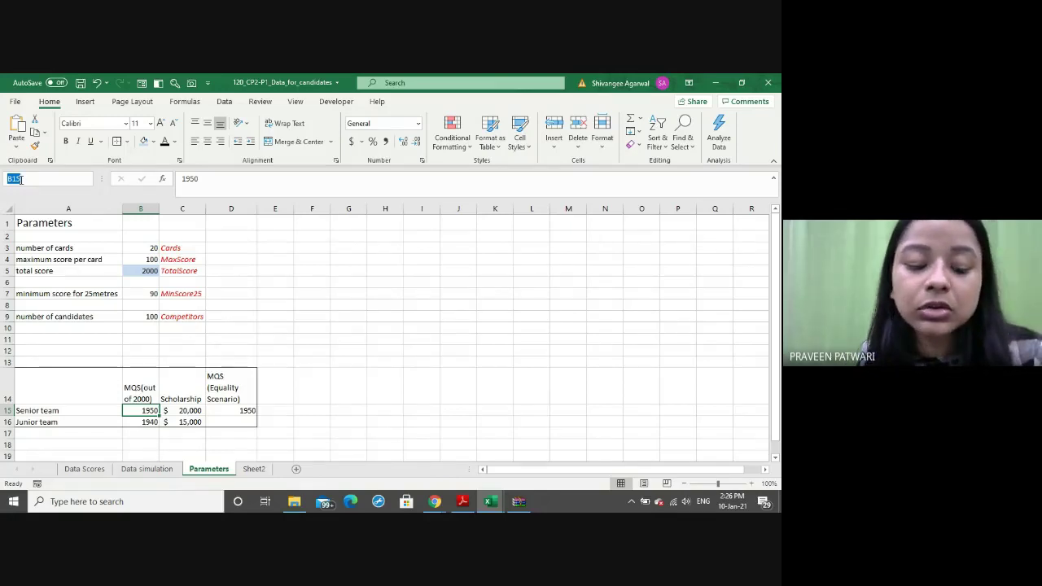
type("Senio")
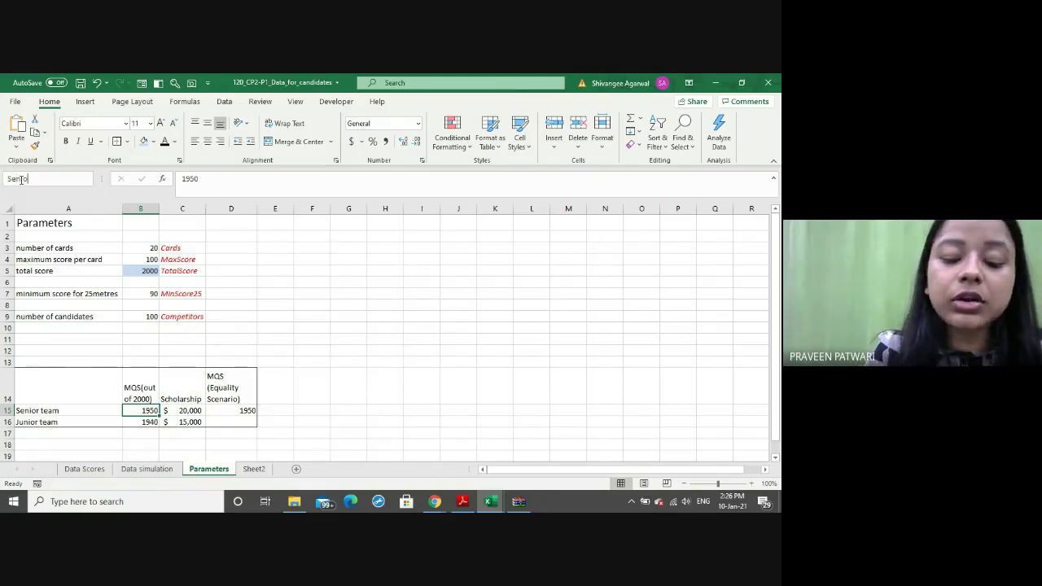
type("rMQS")
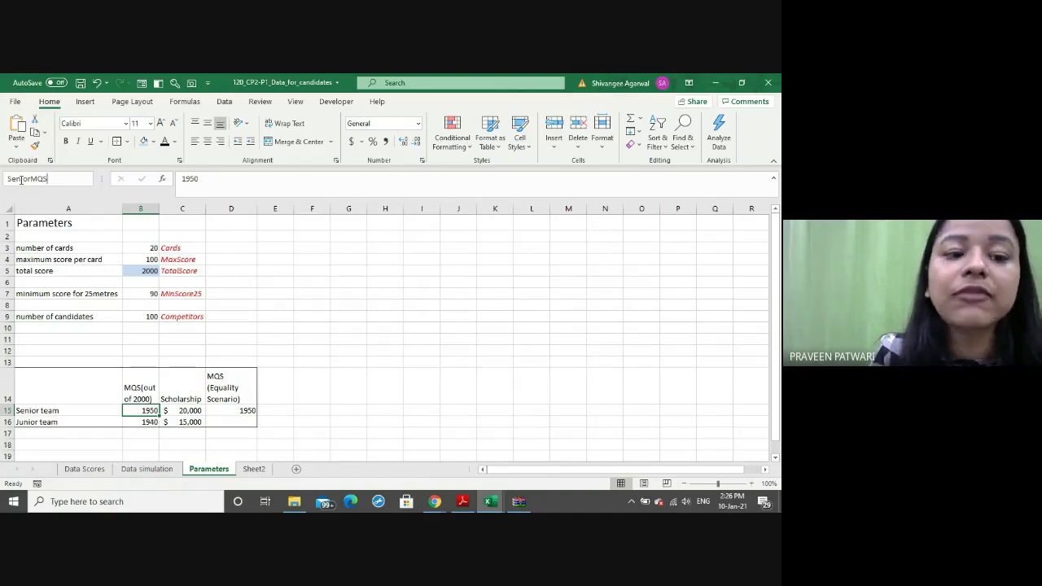
key("Return")
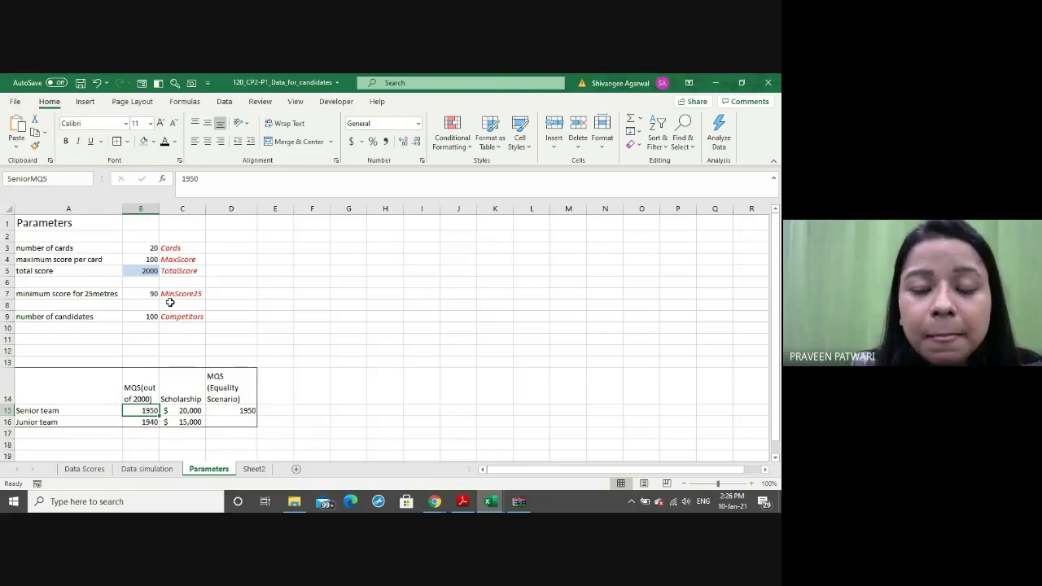
key("Down")
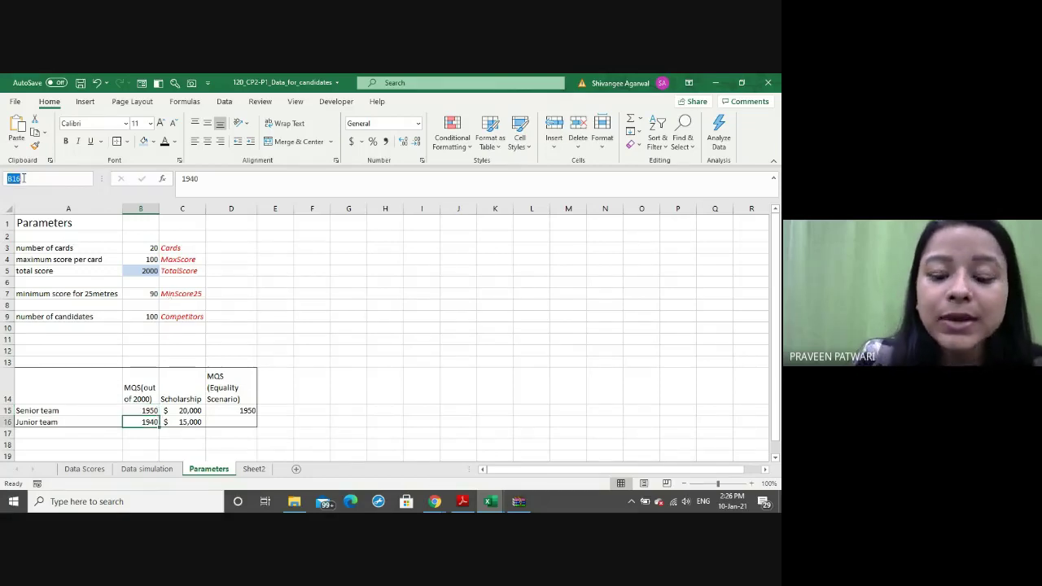
type("JuniorM")
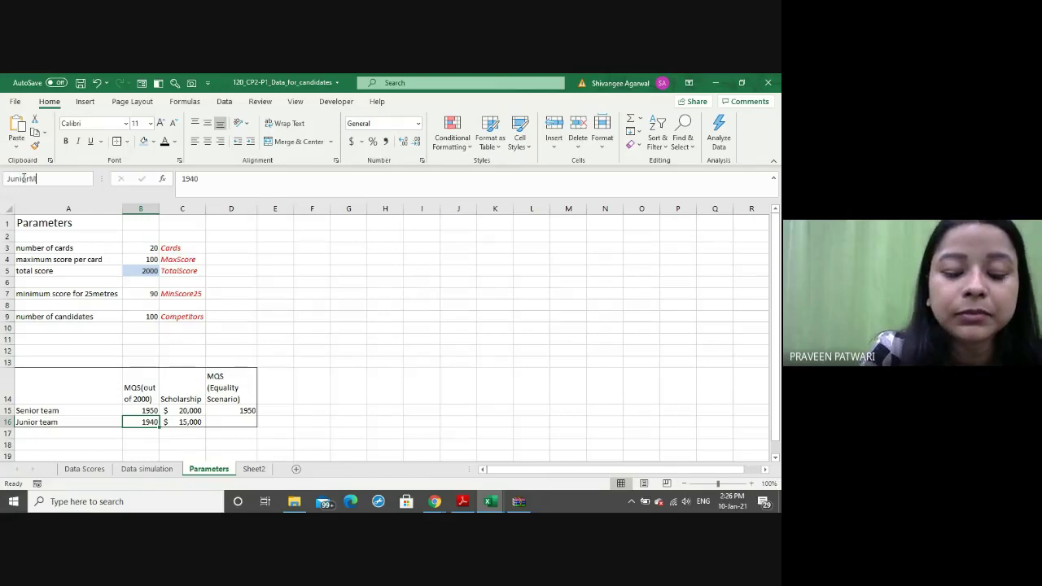
type("QS")
key("Return")
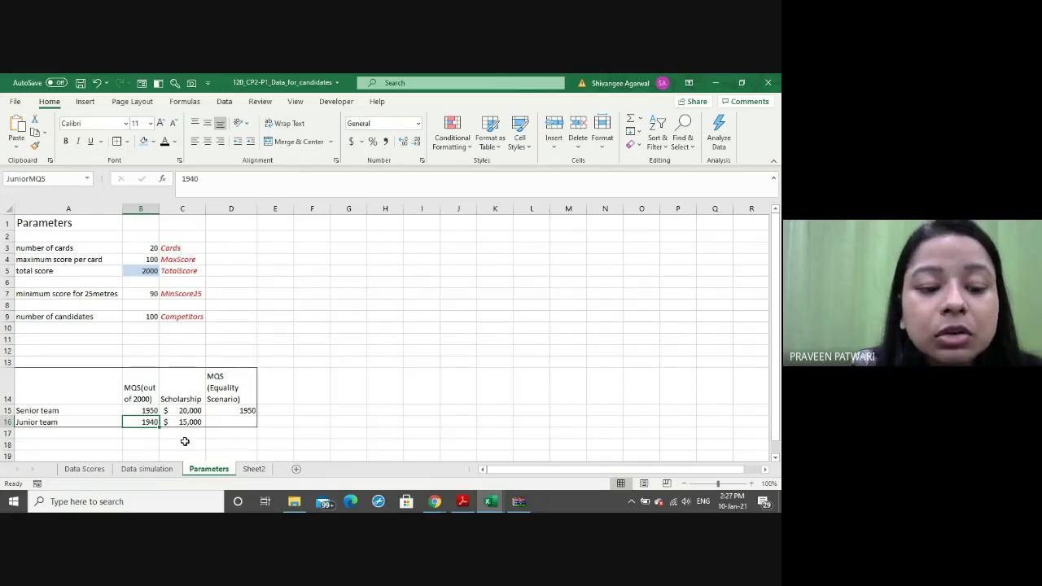
Move through the sheet to the Senior team scholarship cell C15
key("Page_Down")
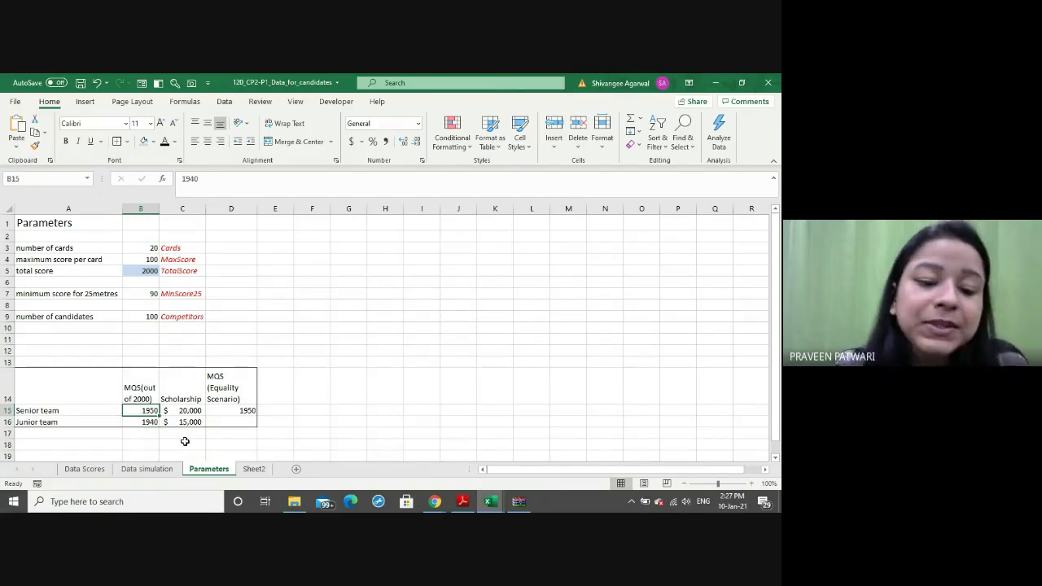
key("ctrl+Up")
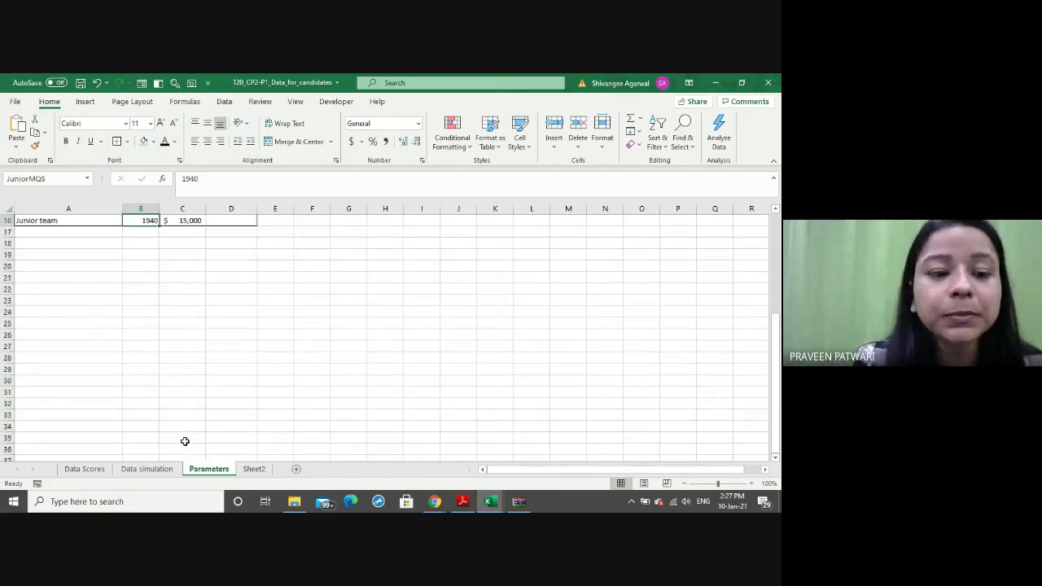
key("ctrl+Up")
key("ctrl+Up")
key("ctrl+Up")
key("ctrl+Up")
key("ctrl+Up")
scroll(185, 441, "up", 1)
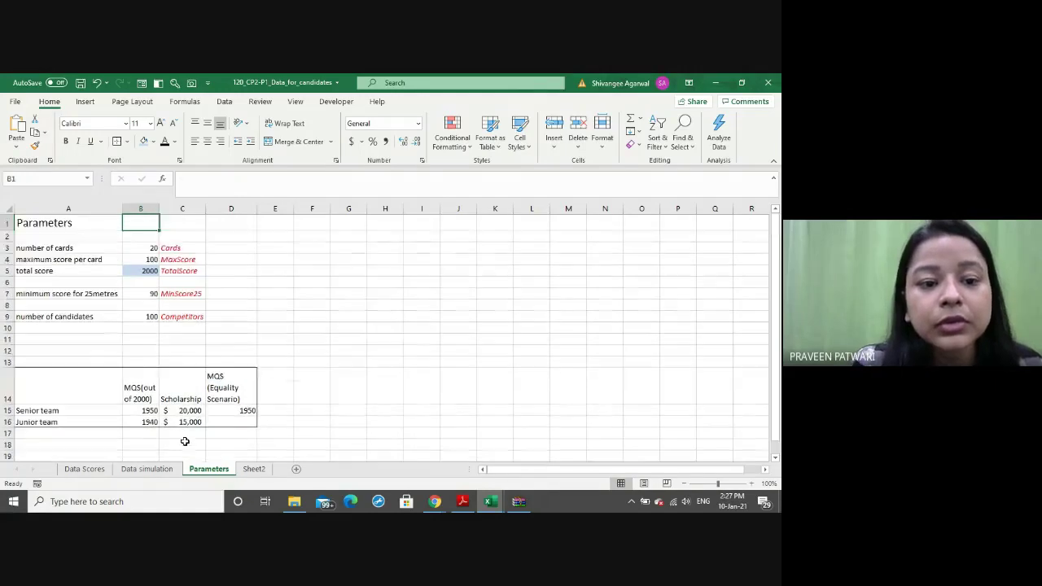
key("Right")
key("Down")
key("Down")
key("ctrl+Down")
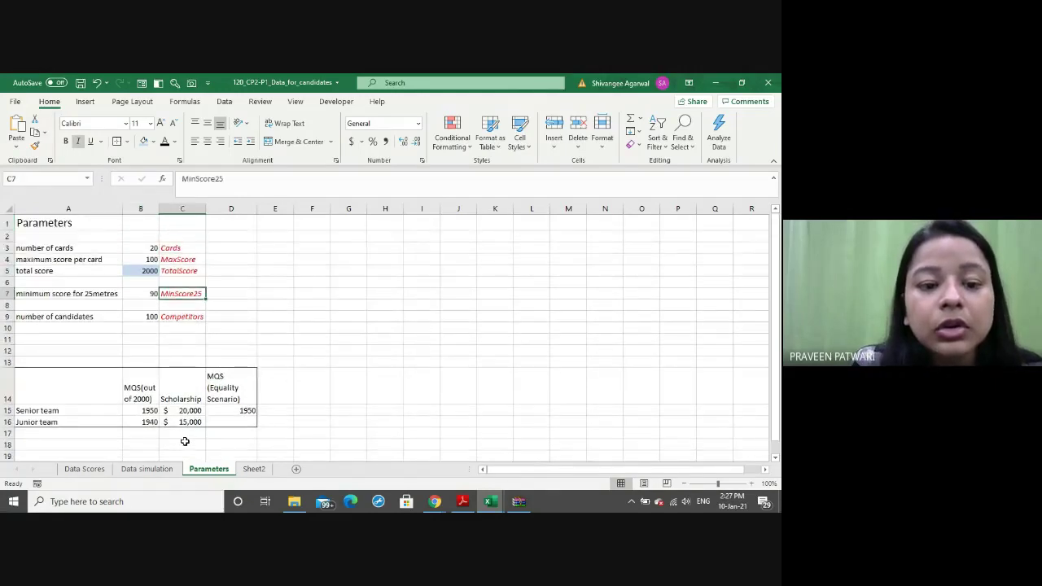
key("ctrl+Down")
key("ctrl+Down")
key("Down")
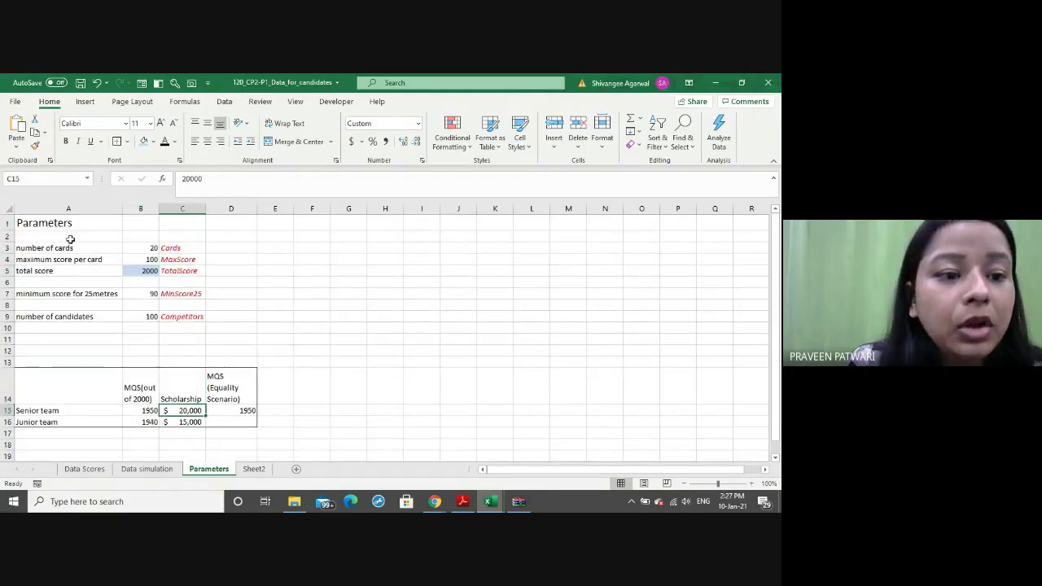
Name the senior scholarship cell C15 SeniorScholarship, fixing a typo along the way
left_click(26, 177)
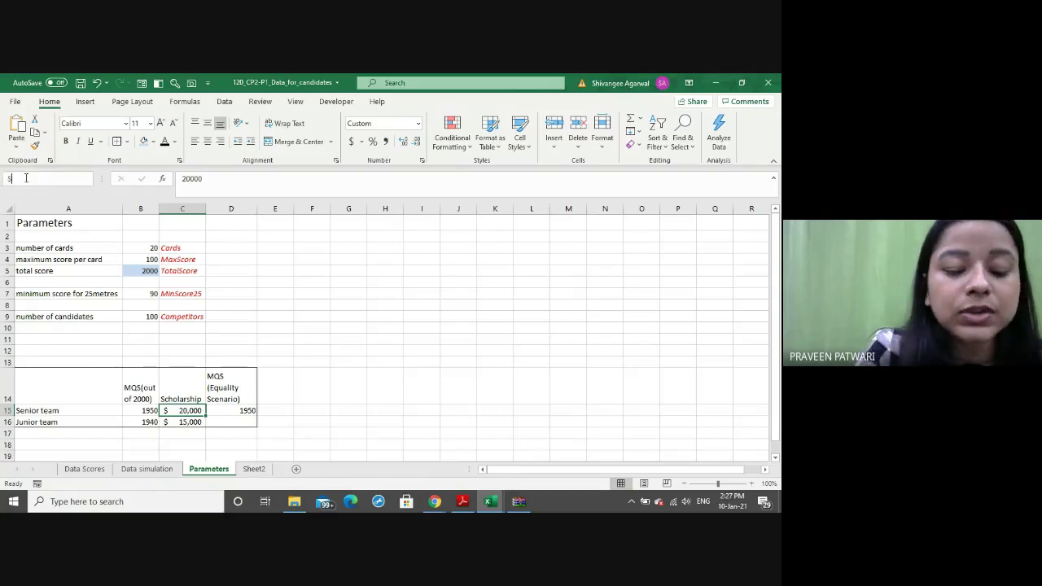
type("SeniorSc")
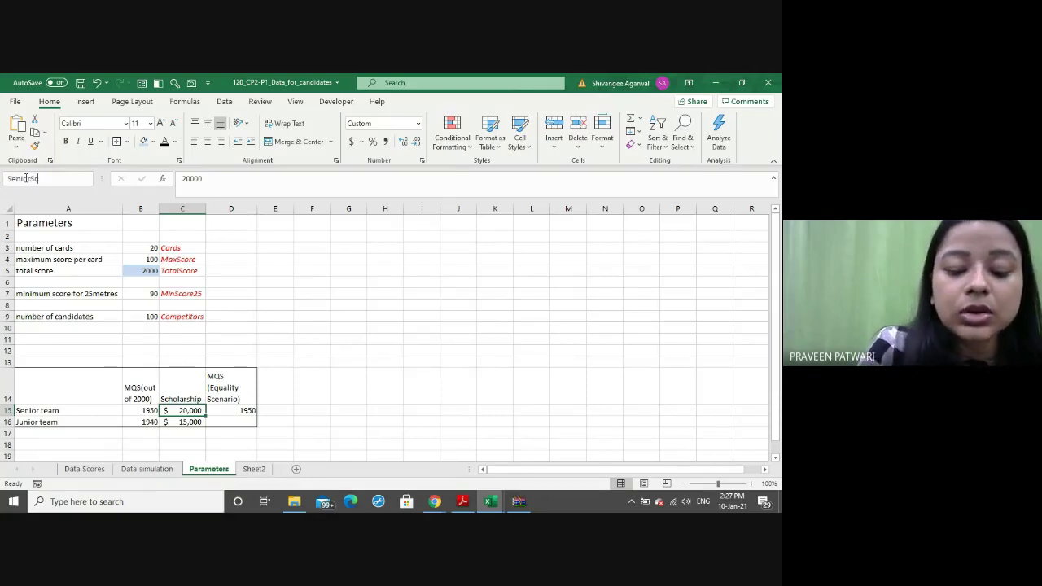
type("holarshi")
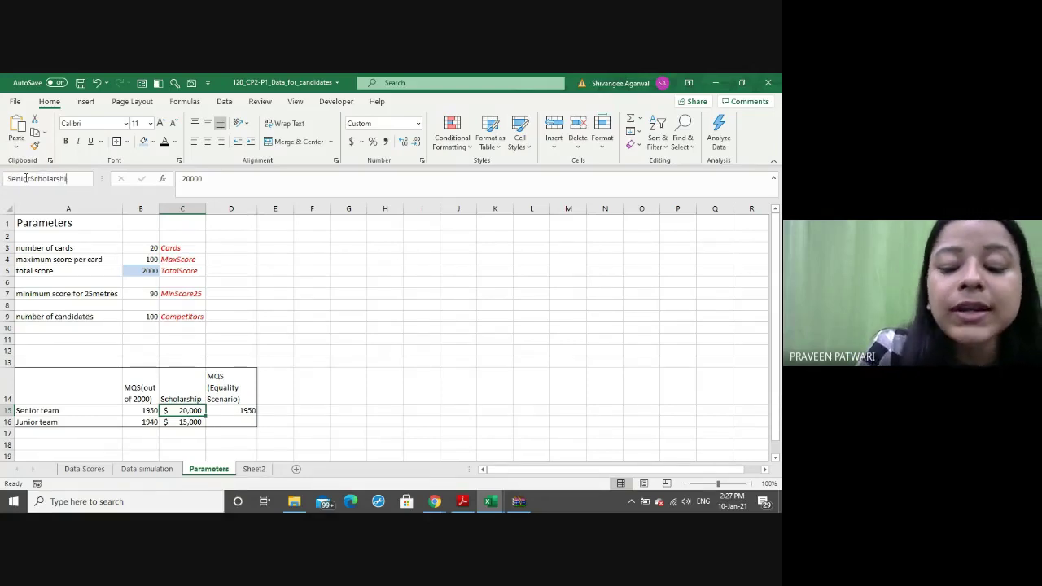
type("p")
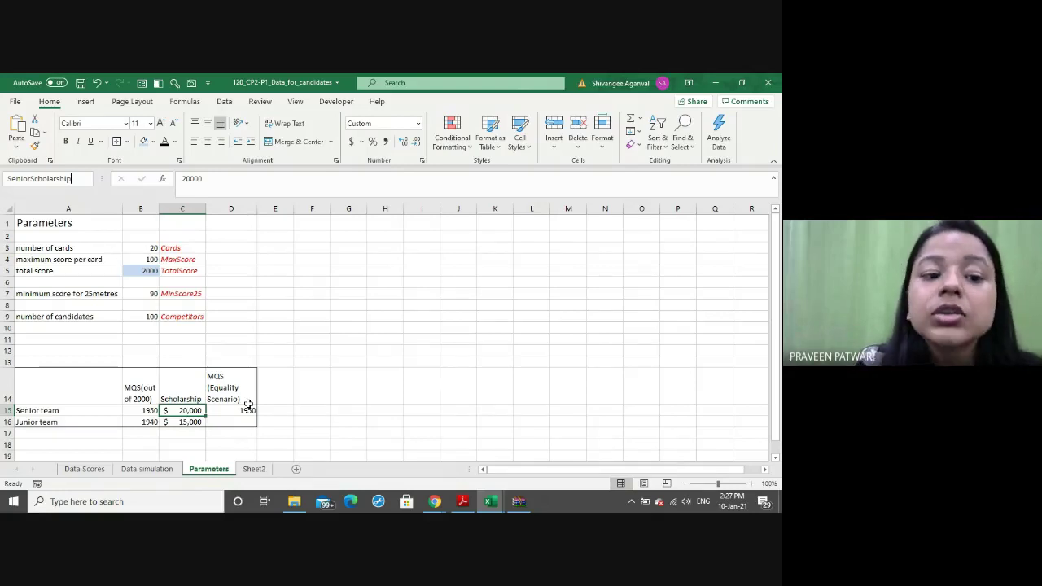
key("Return")
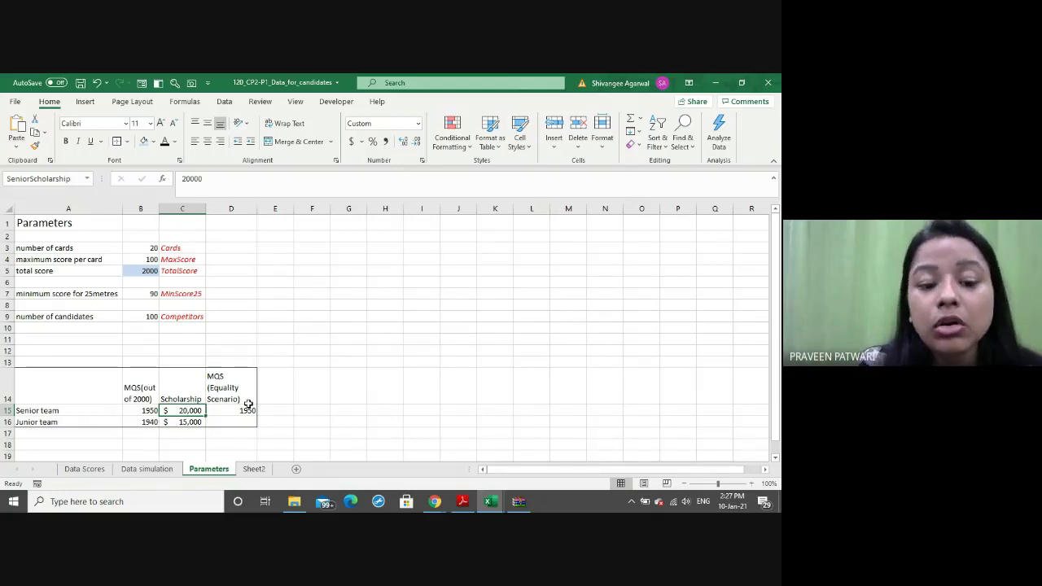
left_click(8, 179)
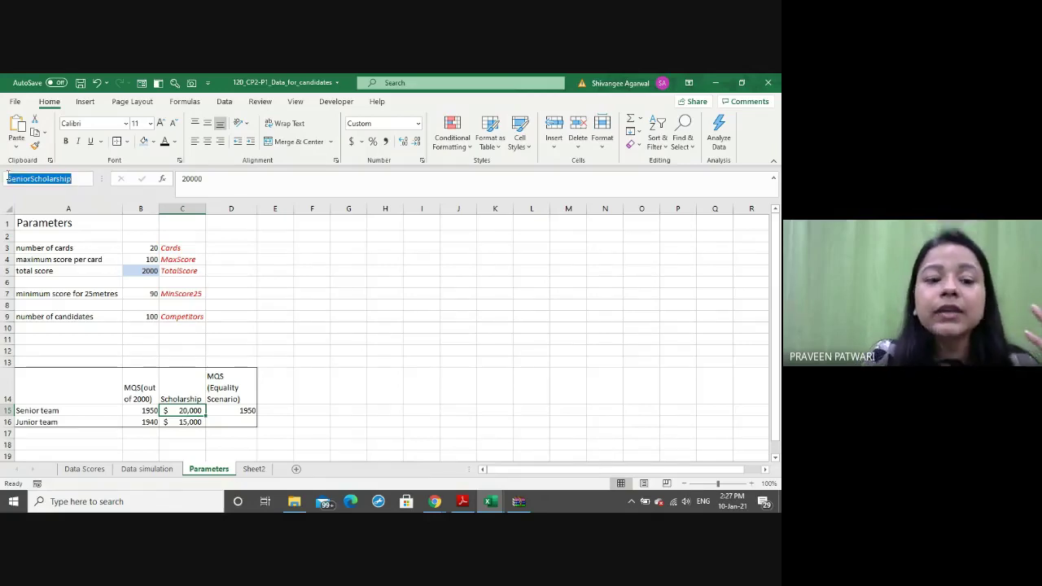
key("Escape")
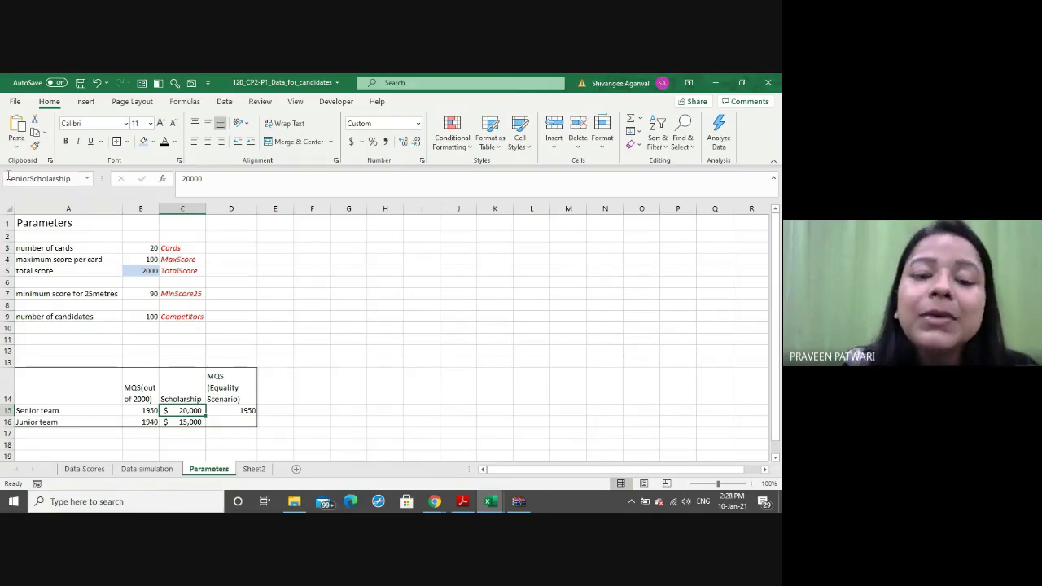
Name the junior scholarship cell C16 JuniorScholarship
key("Down")
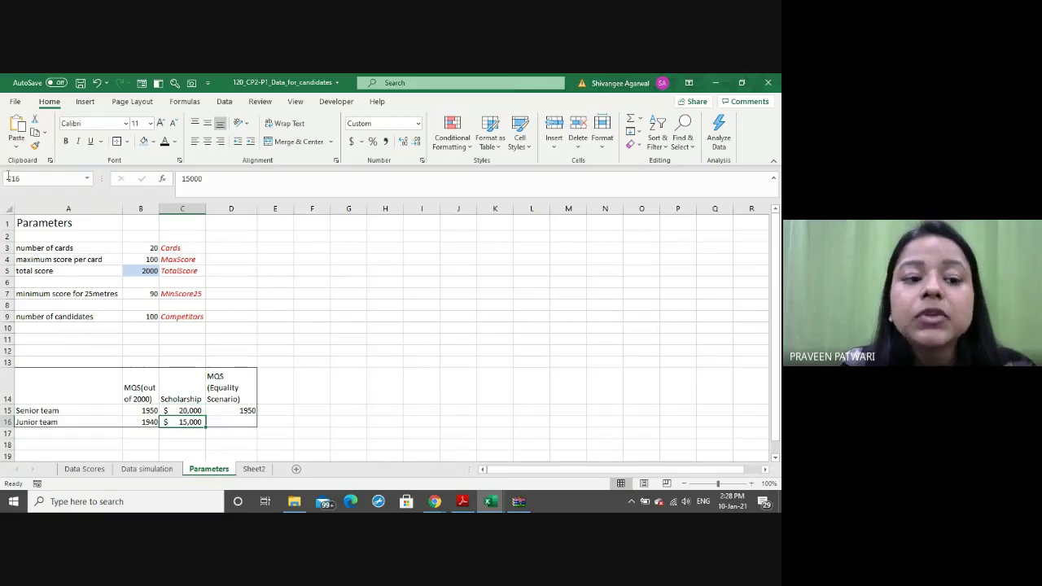
left_click(28, 177)
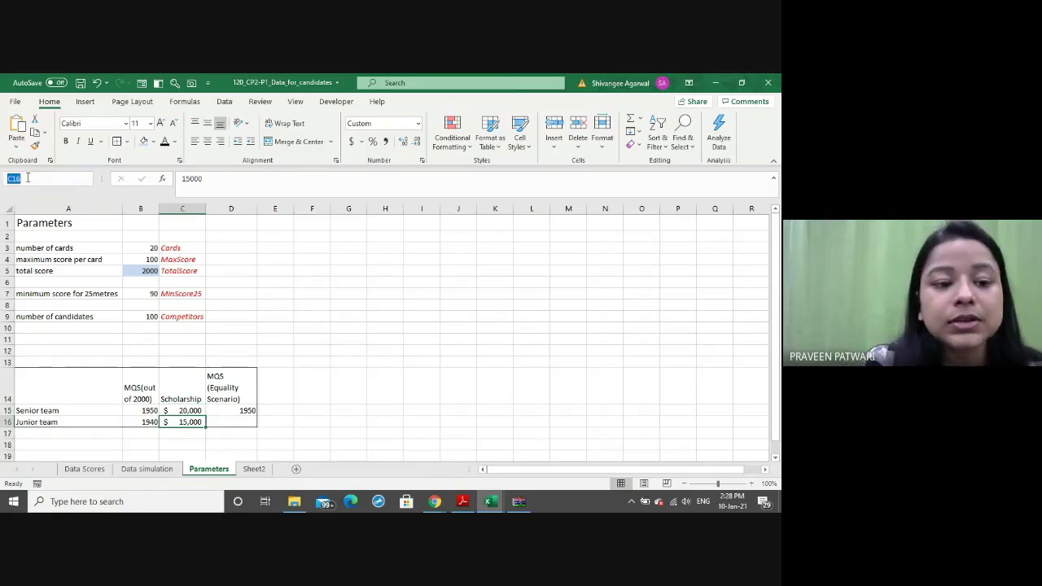
type("SeniorScholarship")
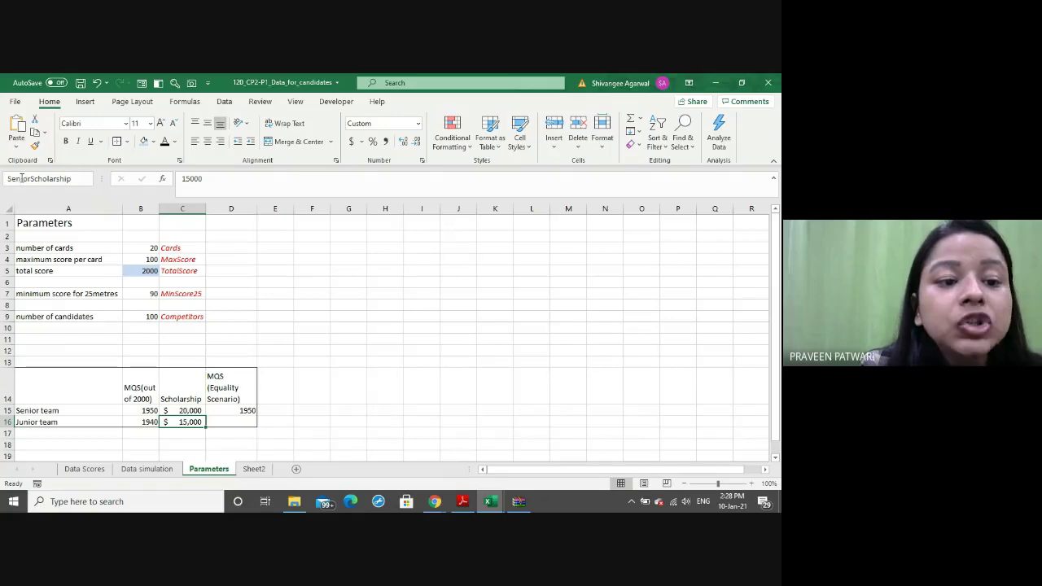
left_click_drag(22, 179, 2, 182)
type("Juni")
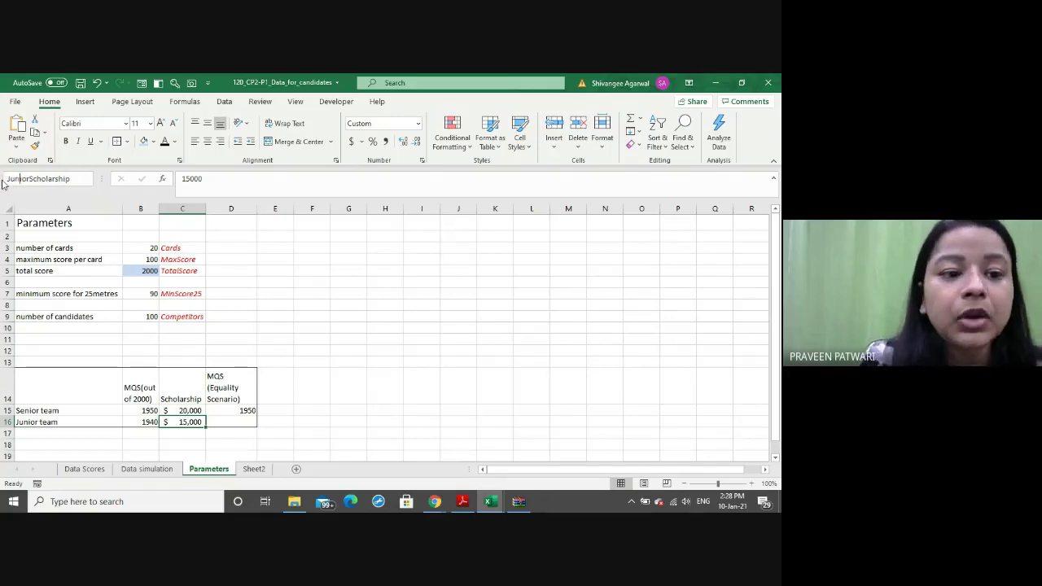
key("Return")
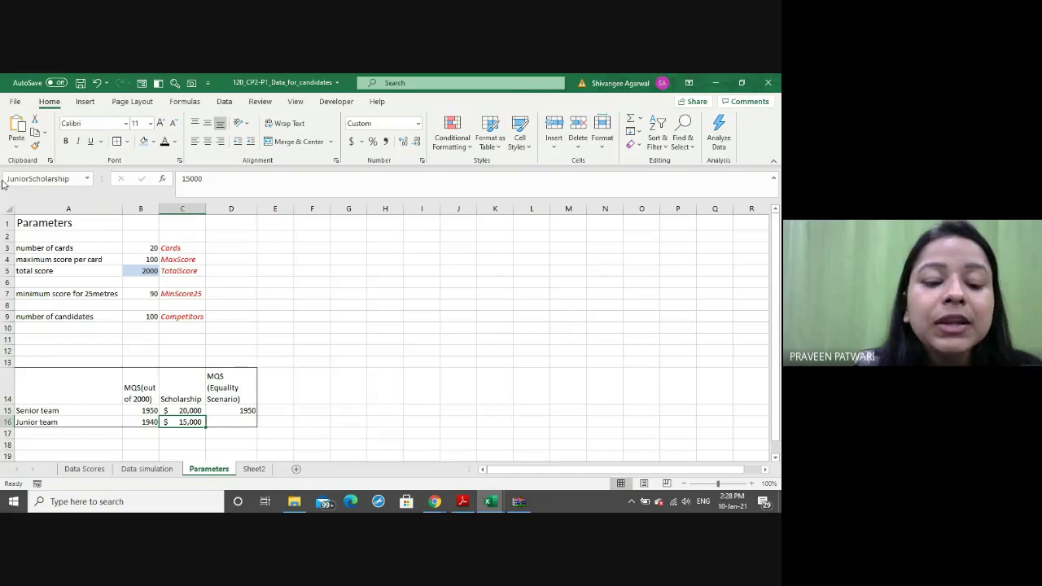
Check the names on the senior and junior MQS and scholarship cells
left_click(151, 411)
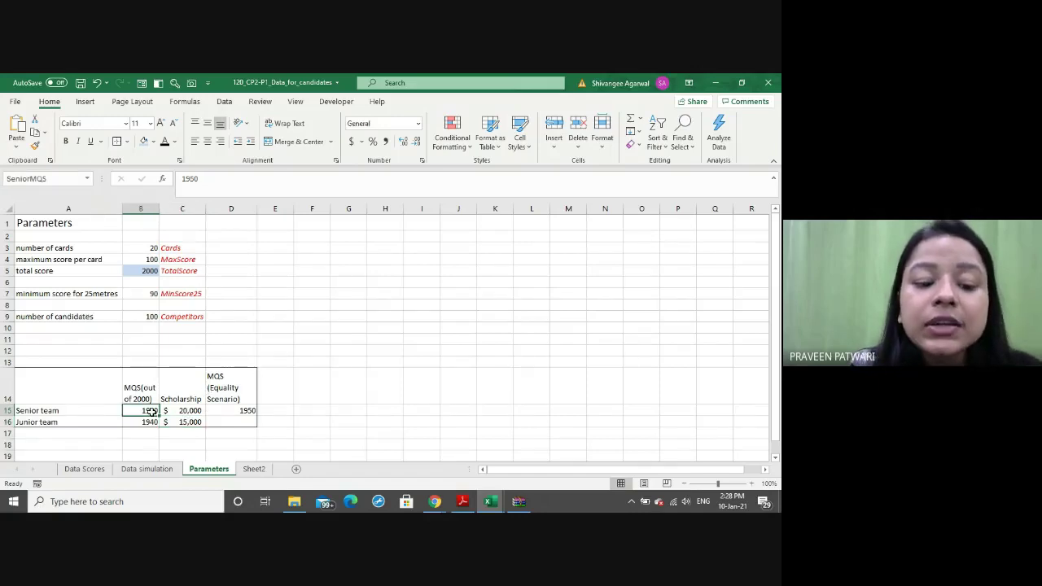
left_click(153, 423)
left_click(184, 412)
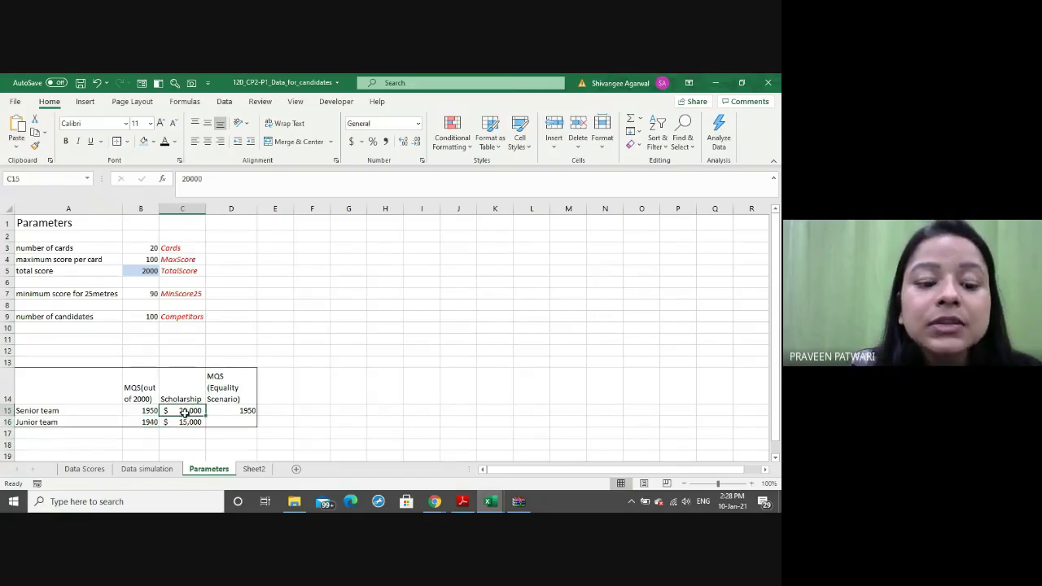
left_click(182, 422)
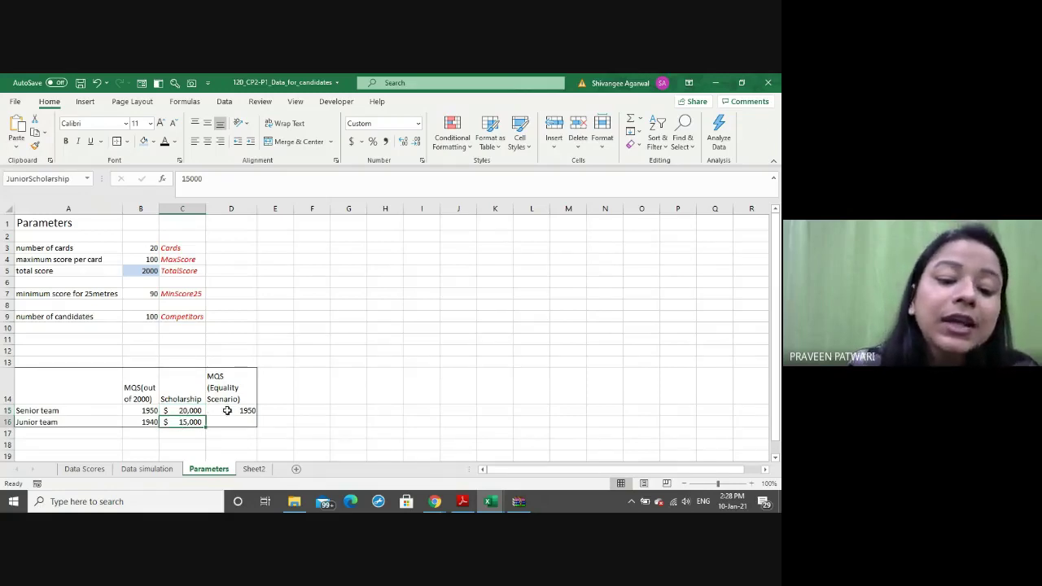
Enter =SeniorMQS in D15 under MQS (Equality Scenario)
left_click(227, 410)
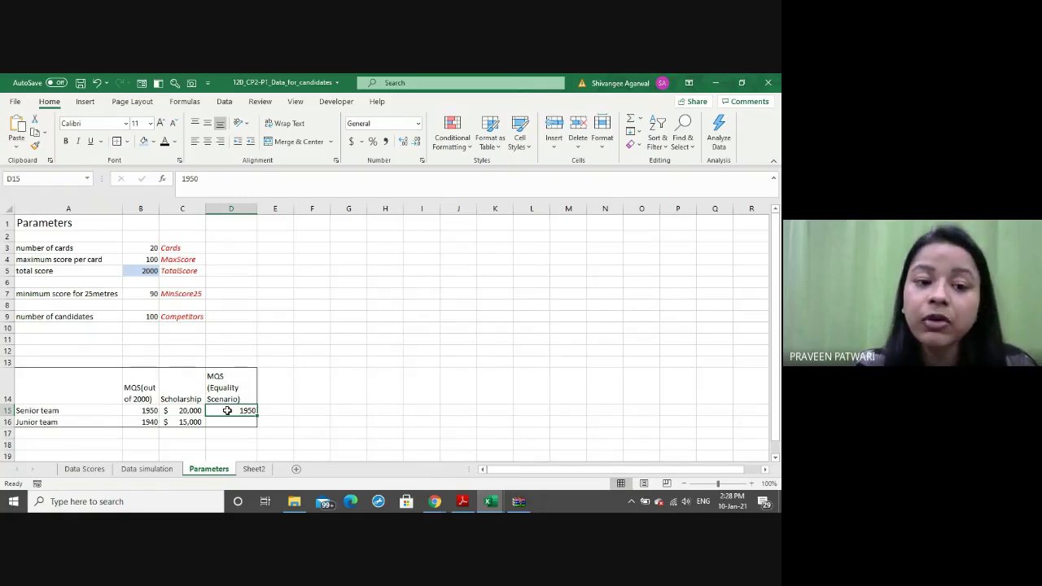
type("=")
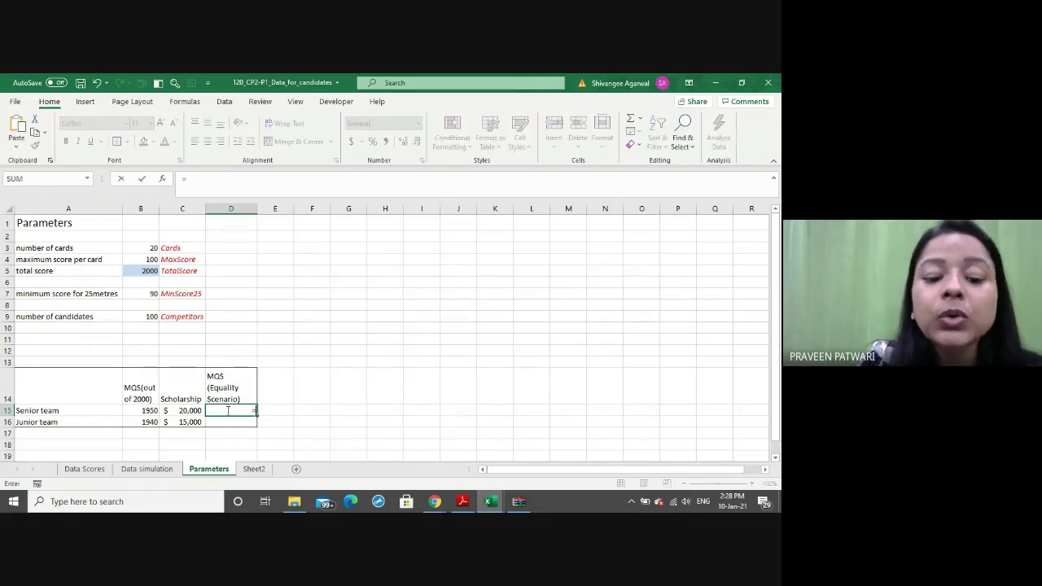
key("Left")
key("Left")
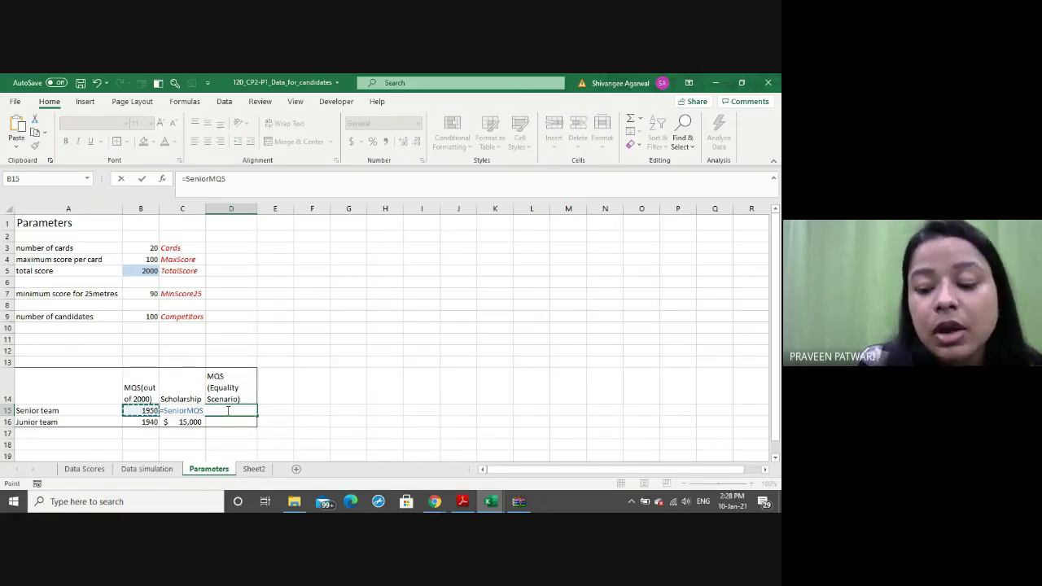
key("BackSpace")
key("BackSpace")
key("BackSpace")
key("BackSpace")
key("BackSpace")
key("BackSpace")
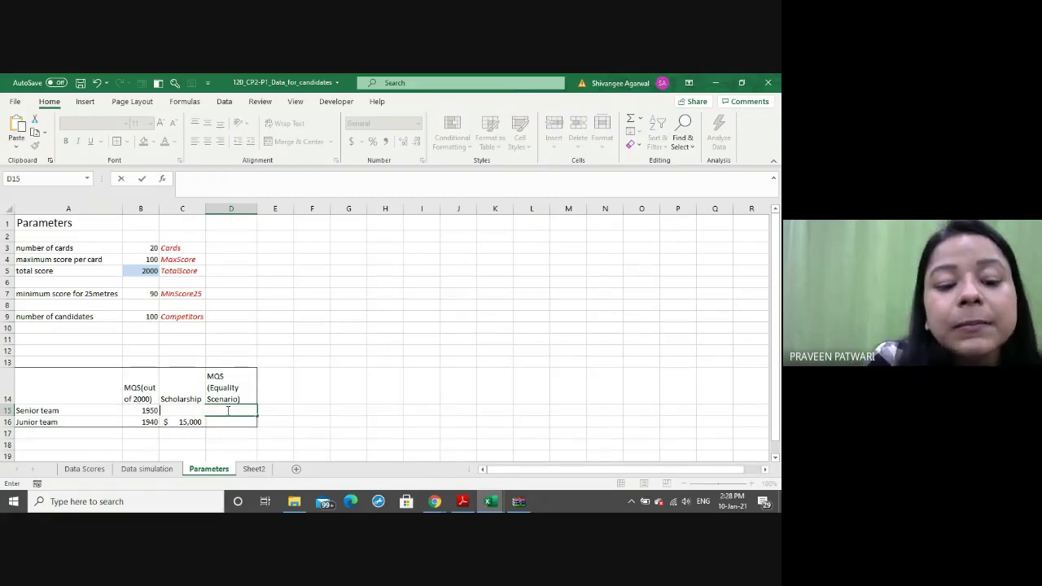
key("Escape")
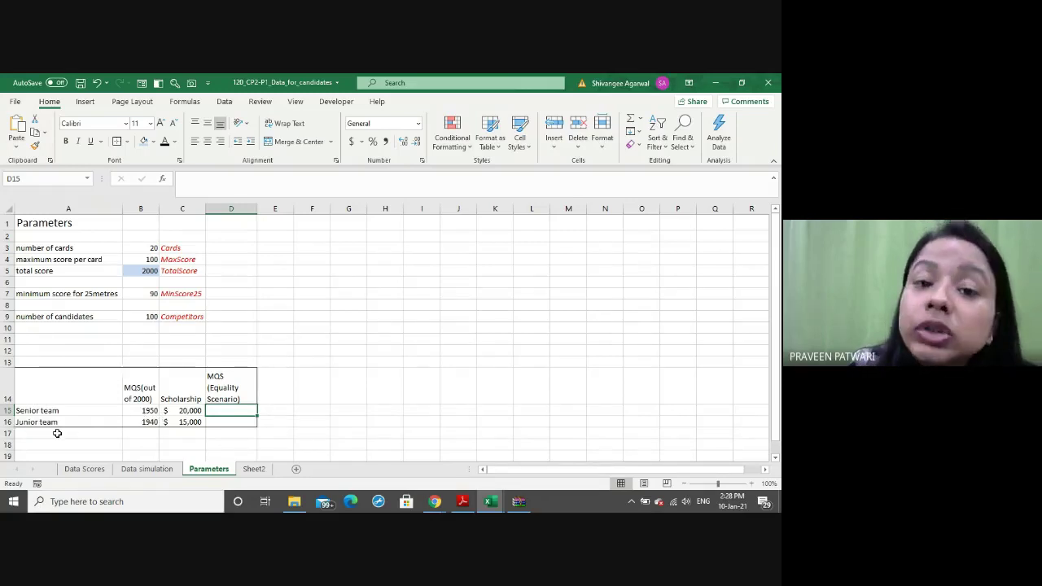
type("=")
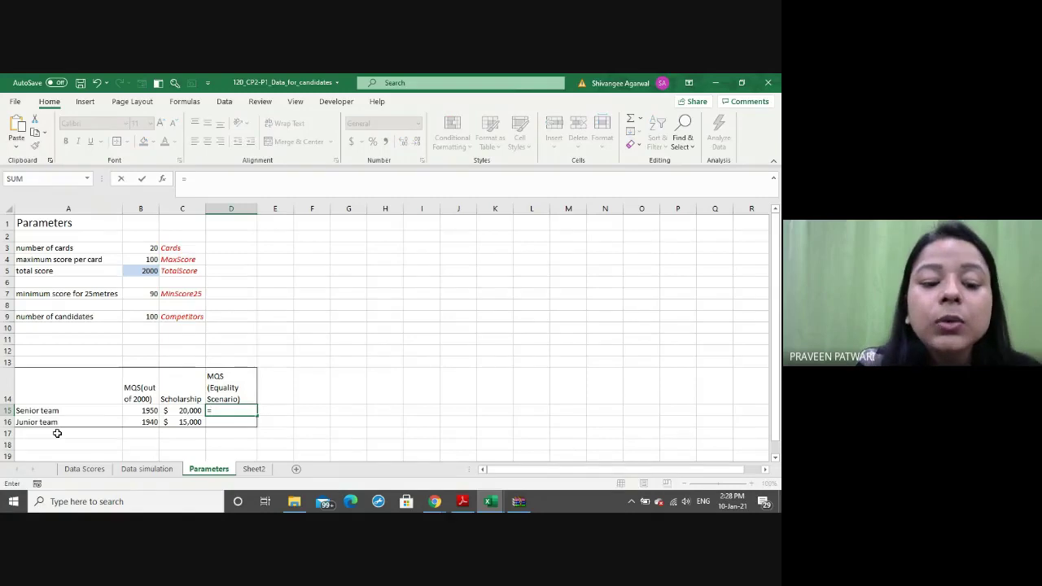
key("Down")
key("Down")
key("Up")
key("Up")
key("Left")
key("Left")
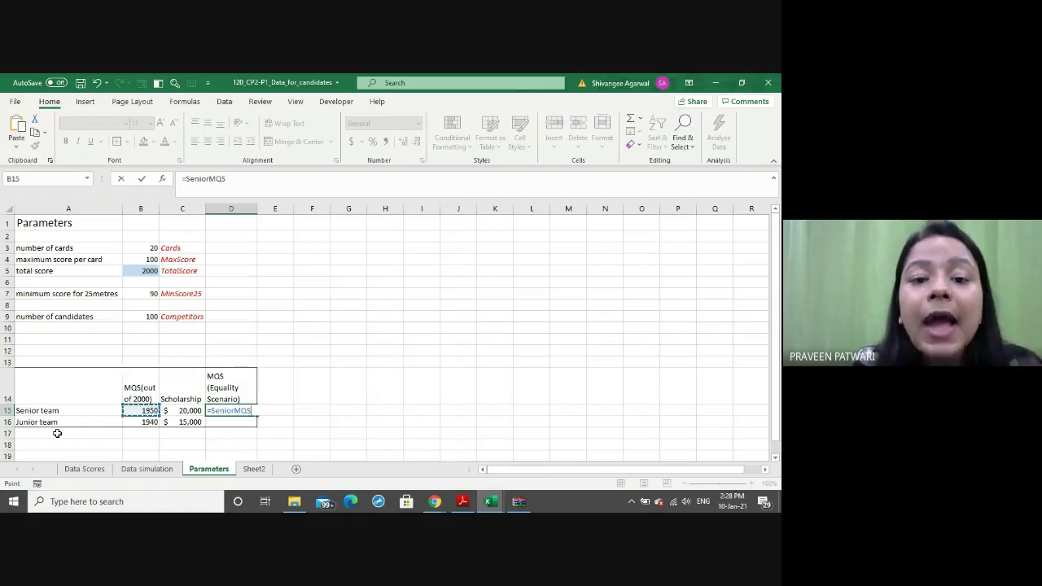
key("Return")
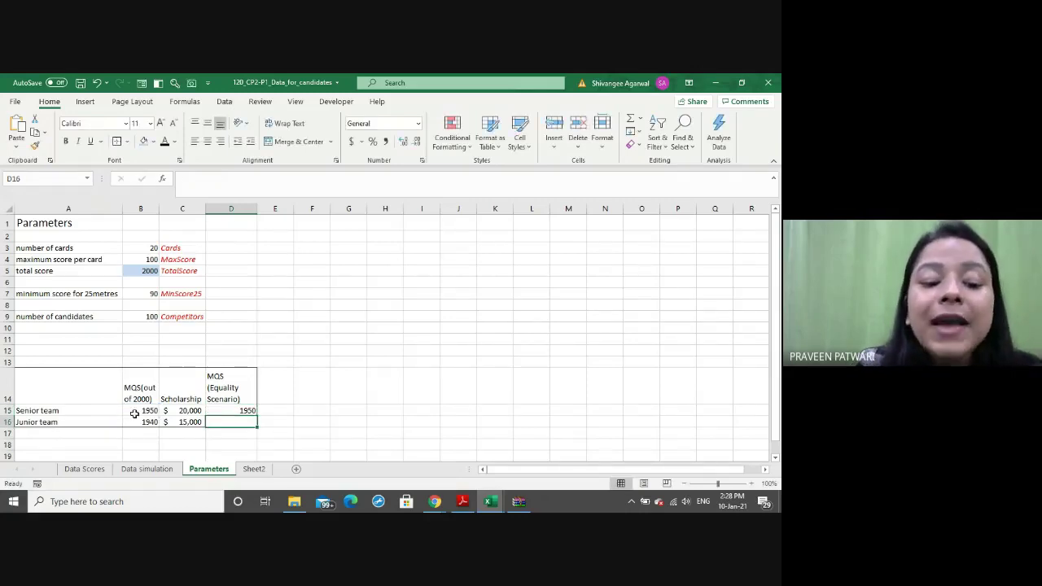
Change the senior MQS in B15 to 1900 to test that D15 follows it
left_click(138, 412)
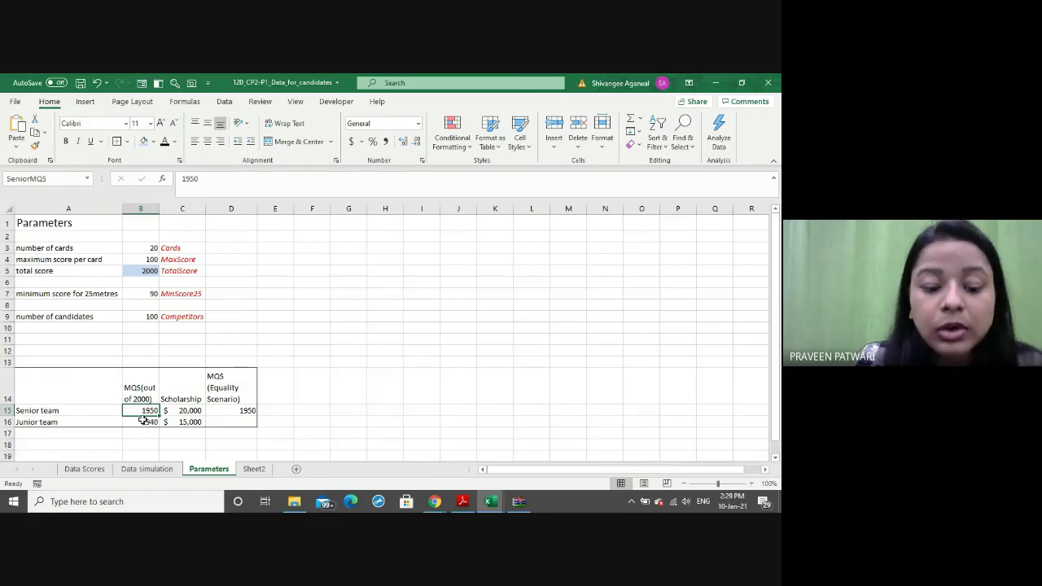
type("1900")
key("Return")
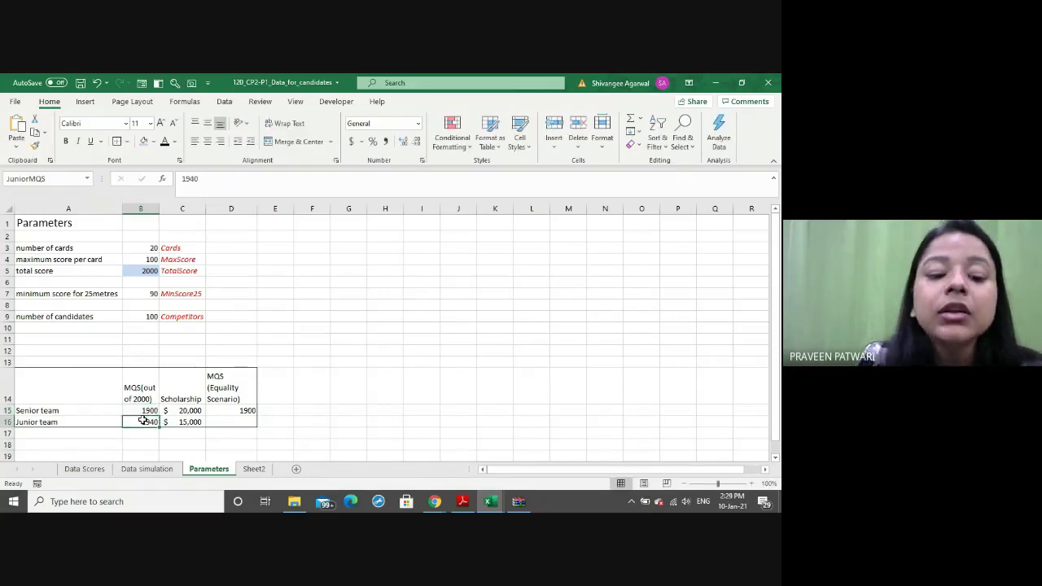
key("Up")
key("Right")
key("Right")
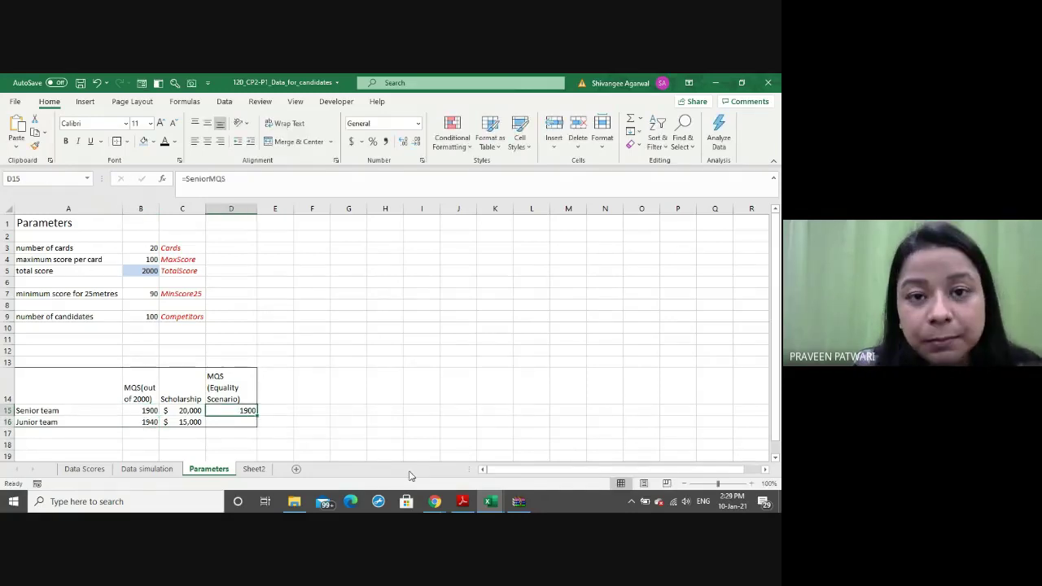
key("Down")
key("Down")
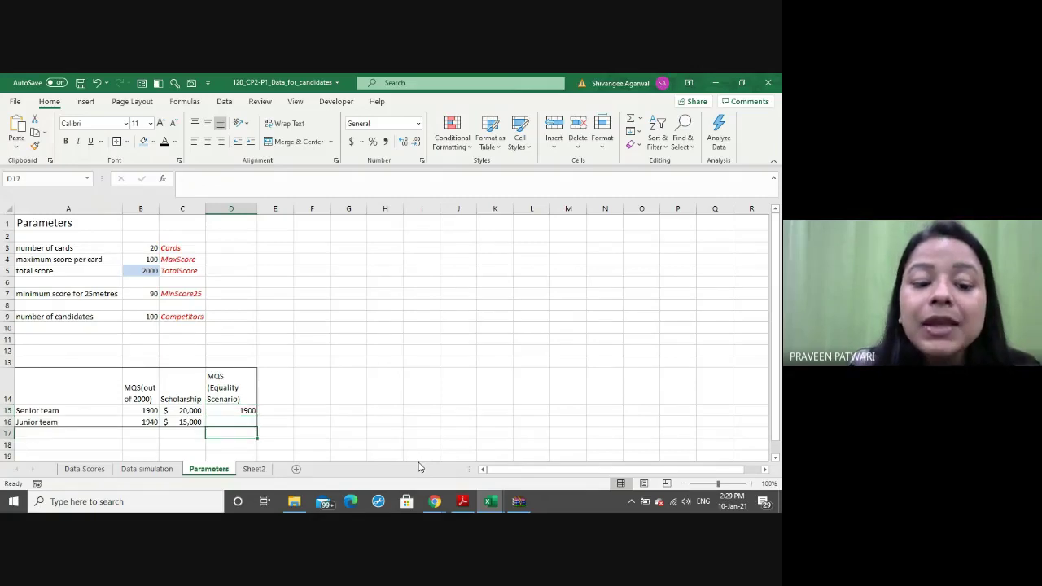
key("Down")
key("Down")
key("Down")
key("ctrl+Up")
key("ctrl+Up")
key("ctrl+Up")
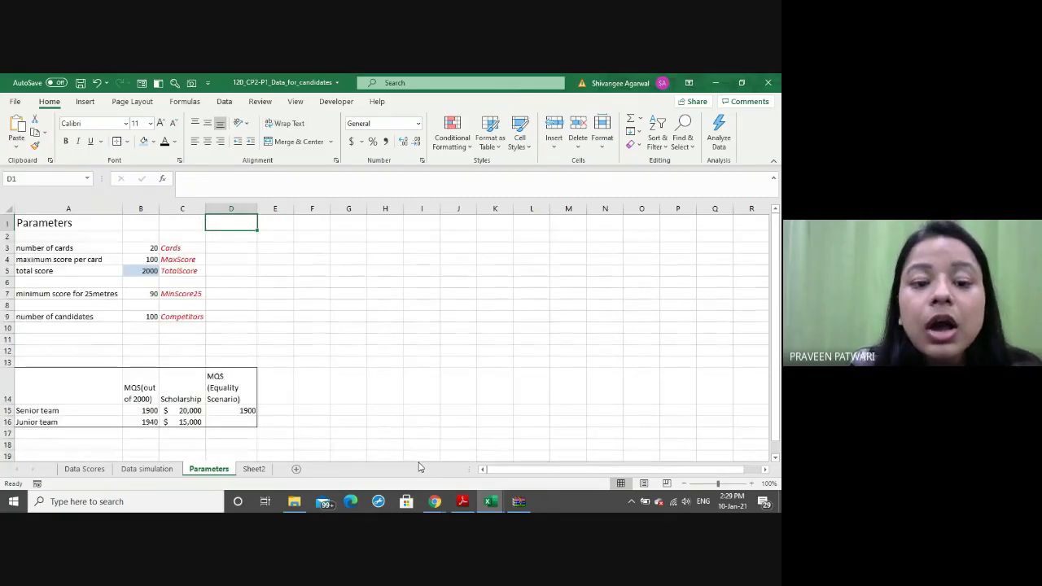
key("Down")
key("Down")
key("Down")
key("Down")
key("Down")
key("Down")
key("Down")
key("Down")
key("Down")
key("Down")
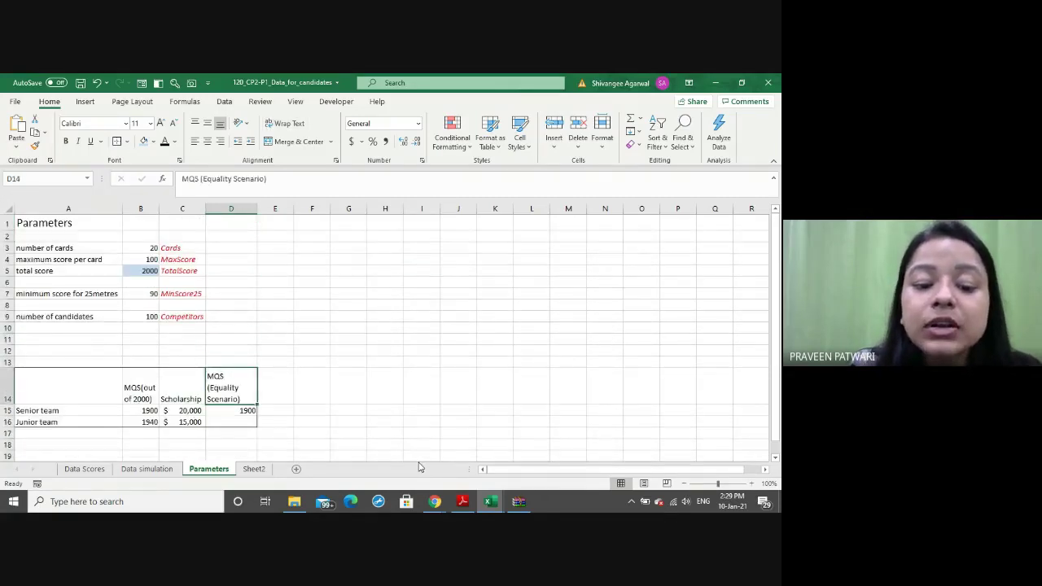
key("Down")
key("Up")
key("Left")
key("Left")
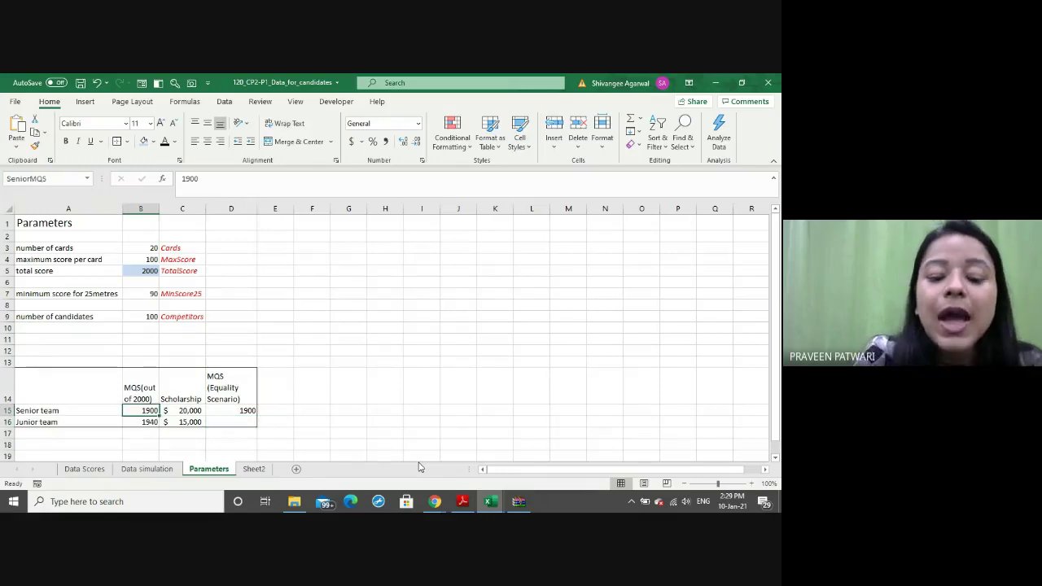
Restore the senior MQS in B15 to 1950
type("1950")
key("Return")
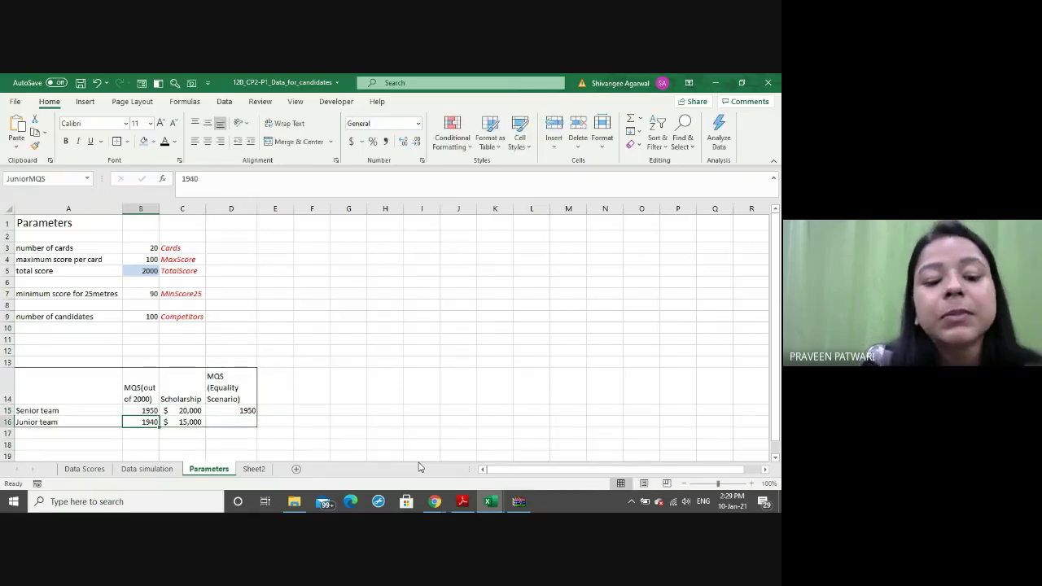
key("Up")
key("Right")
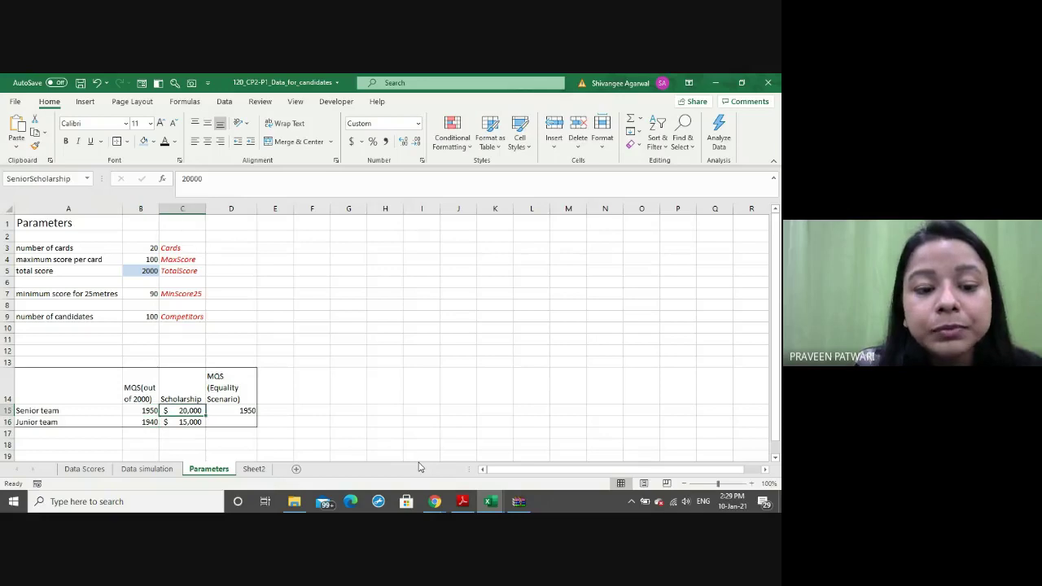
Delete blank rows 11–12 above the MQS table, then check D13 and move to D14
left_click_drag(8, 339, 8, 351)
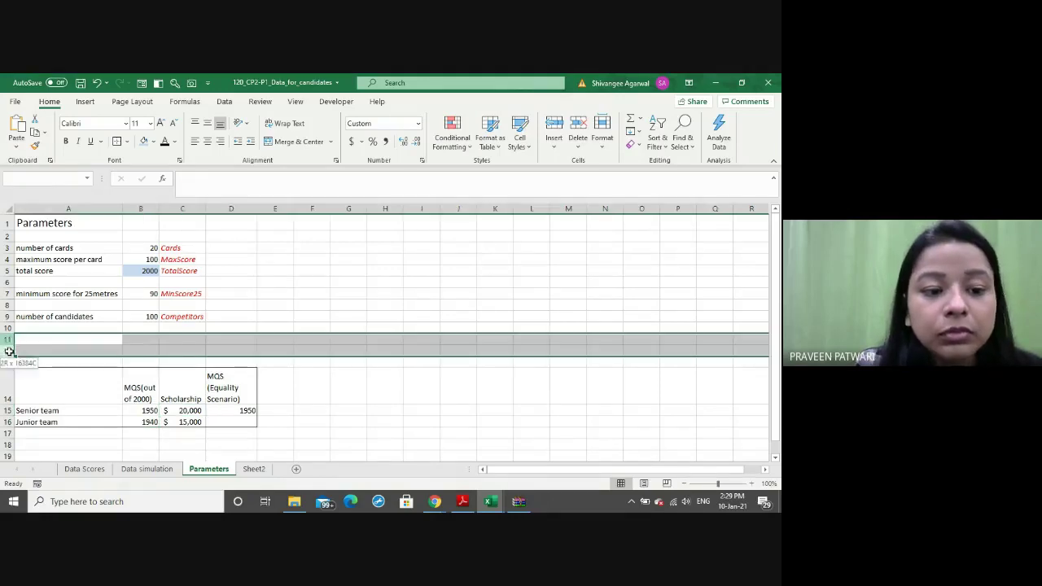
left_click(578, 130)
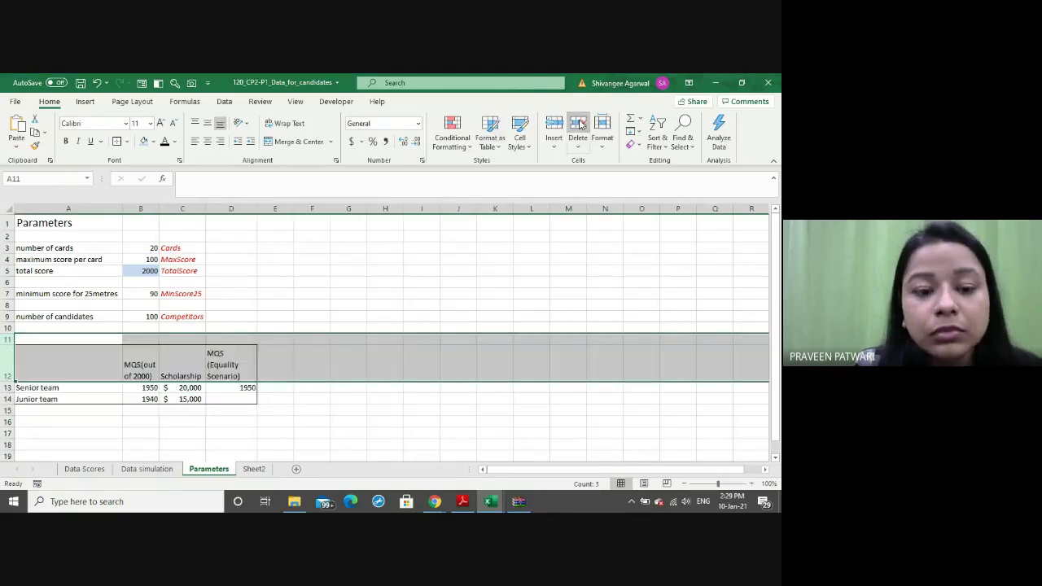
left_click(315, 327)
left_click(226, 390)
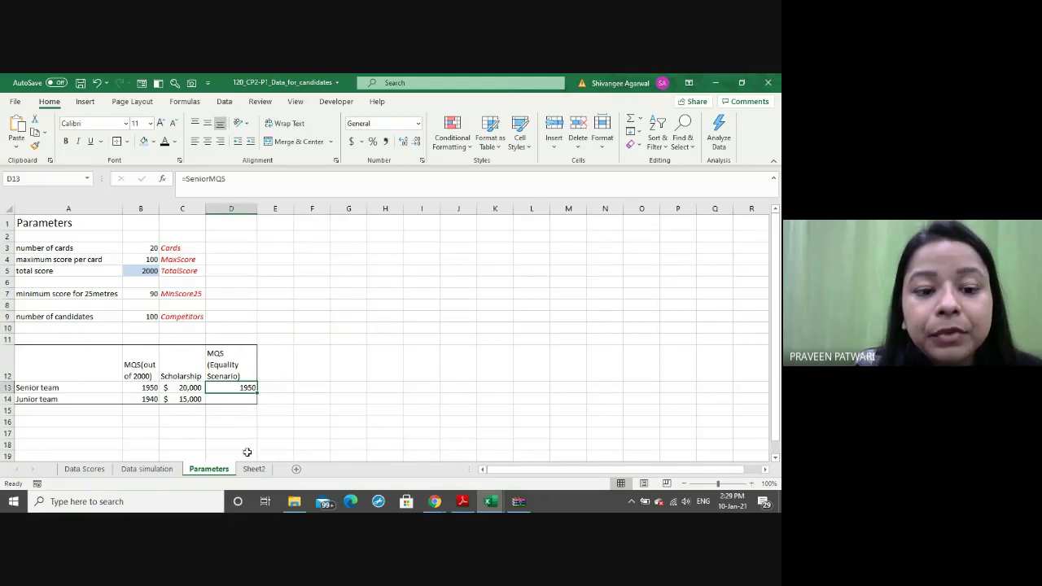
key("Down")
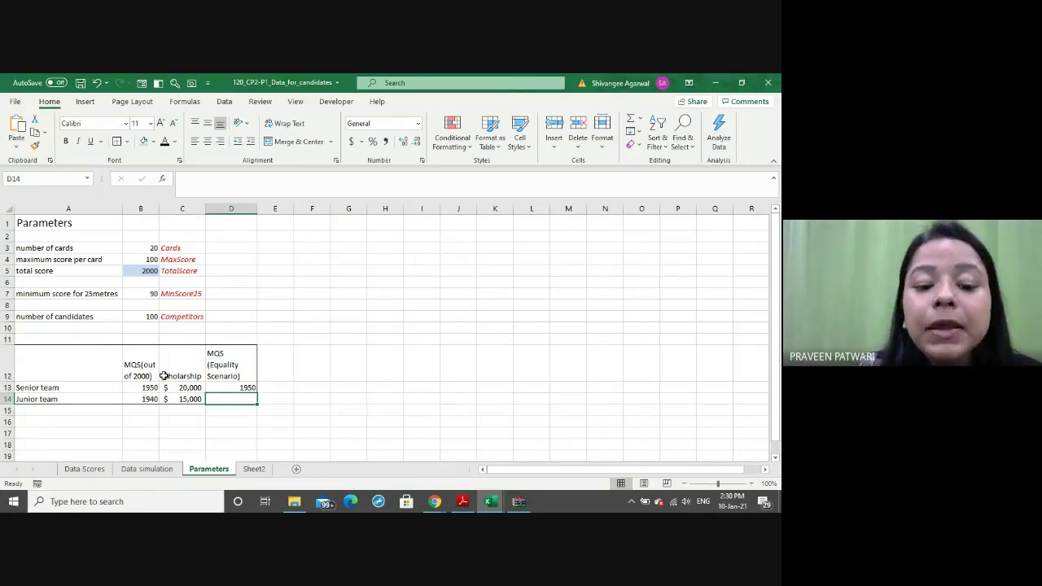
Name the empty Junior team cell D14 JuniorMQS2 via the Name Box
left_click(31, 177)
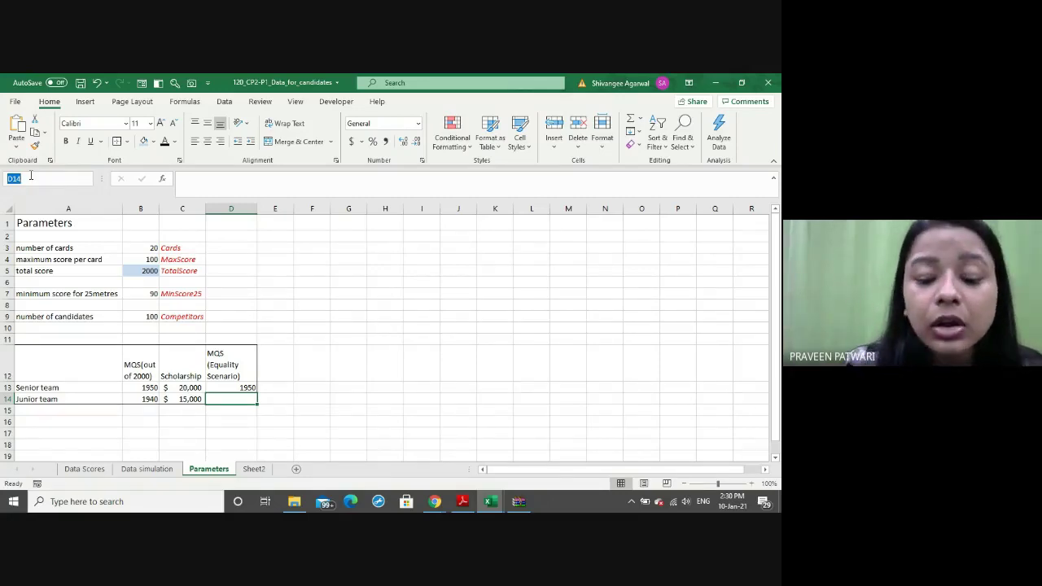
type("Junior")
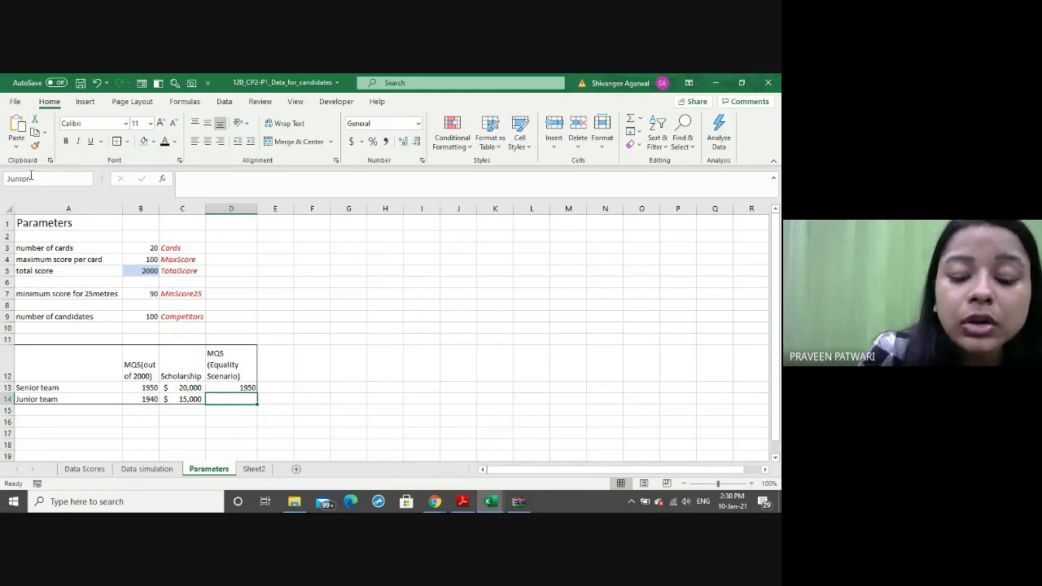
type("MQS2")
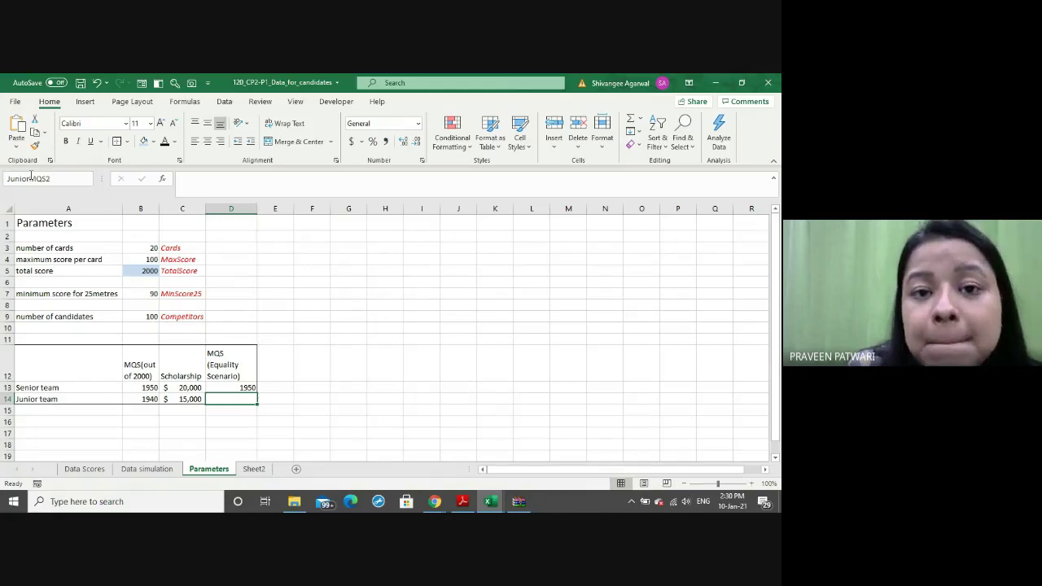
key("Return")
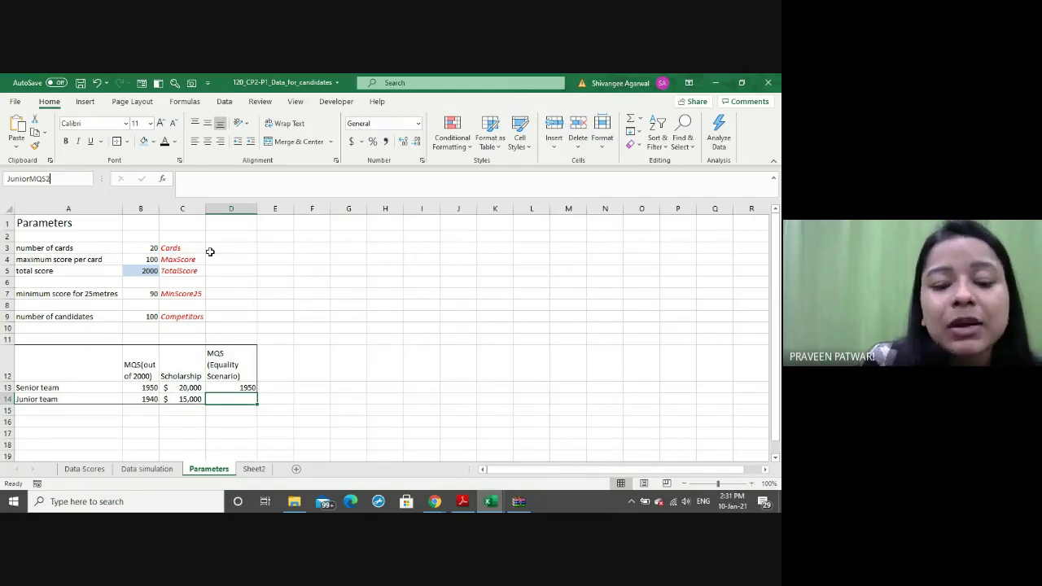
key("Return")
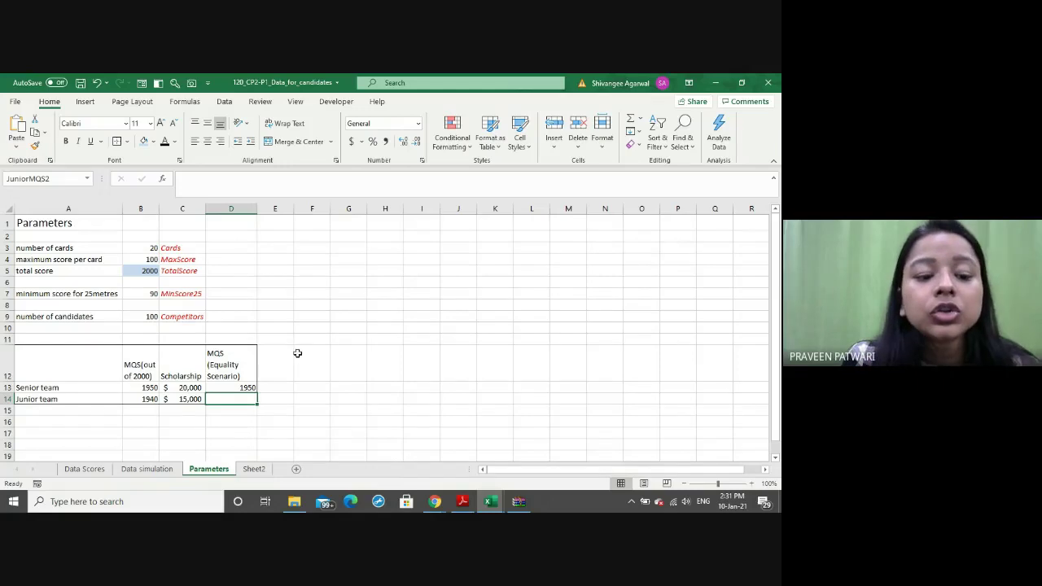
Bold the table header row, then bold and undo the team labels
left_click_drag(77, 373, 209, 364)
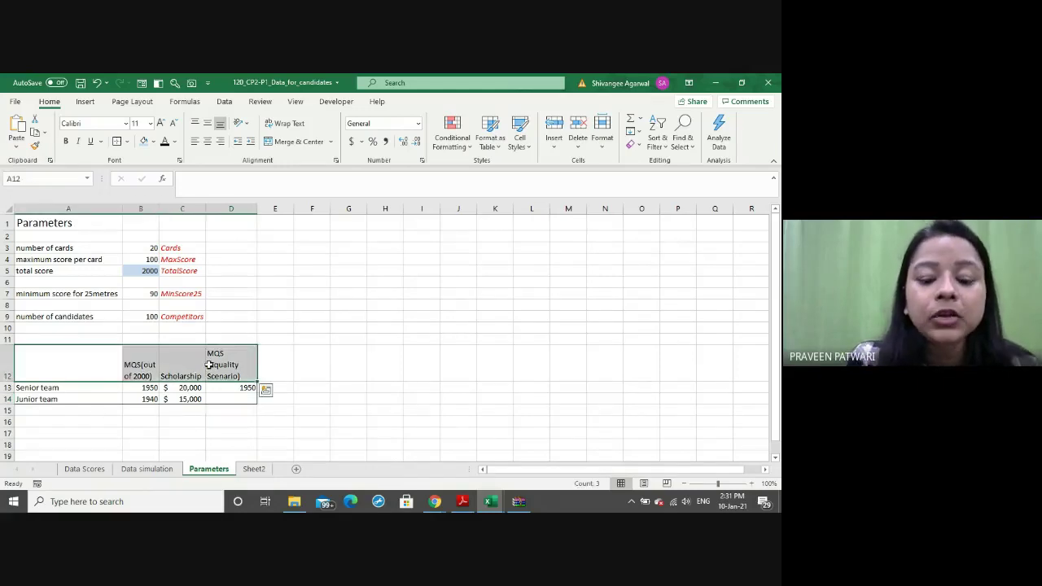
key("ctrl+b")
key("ctrl+q")
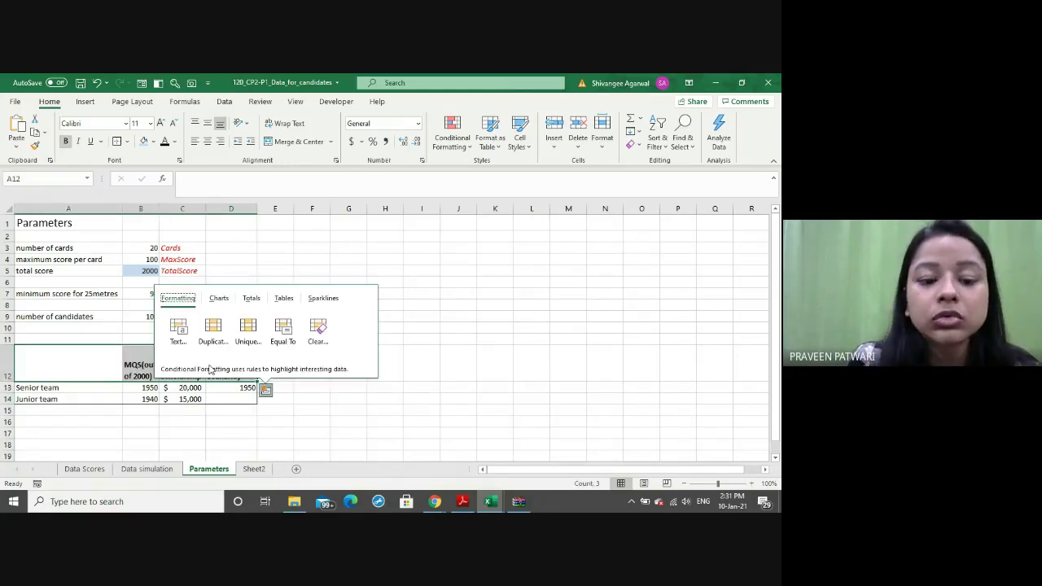
left_click(98, 377)
left_click_drag(89, 386, 91, 398)
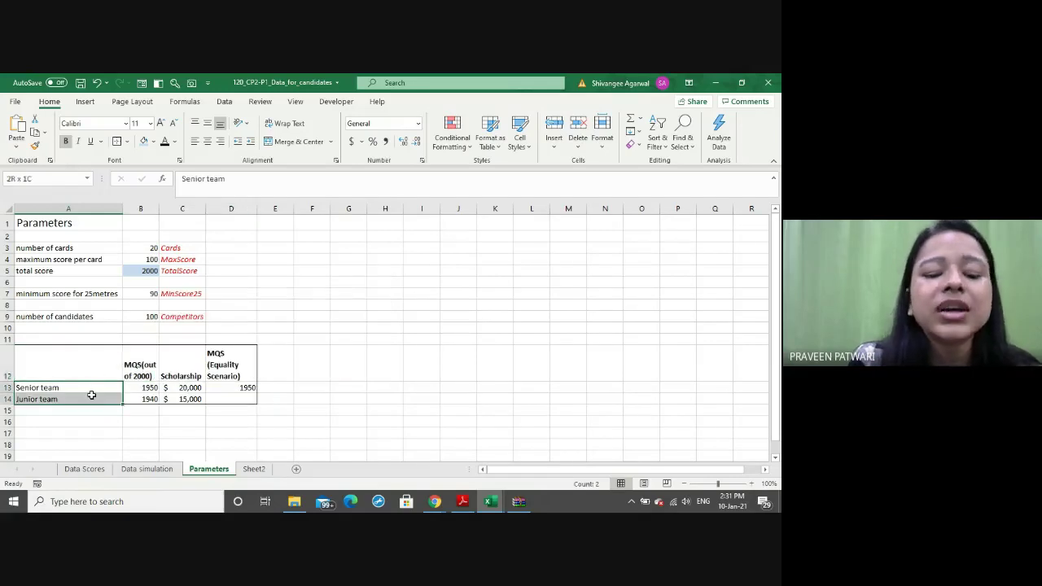
key("ctrl+b")
left_click(167, 387)
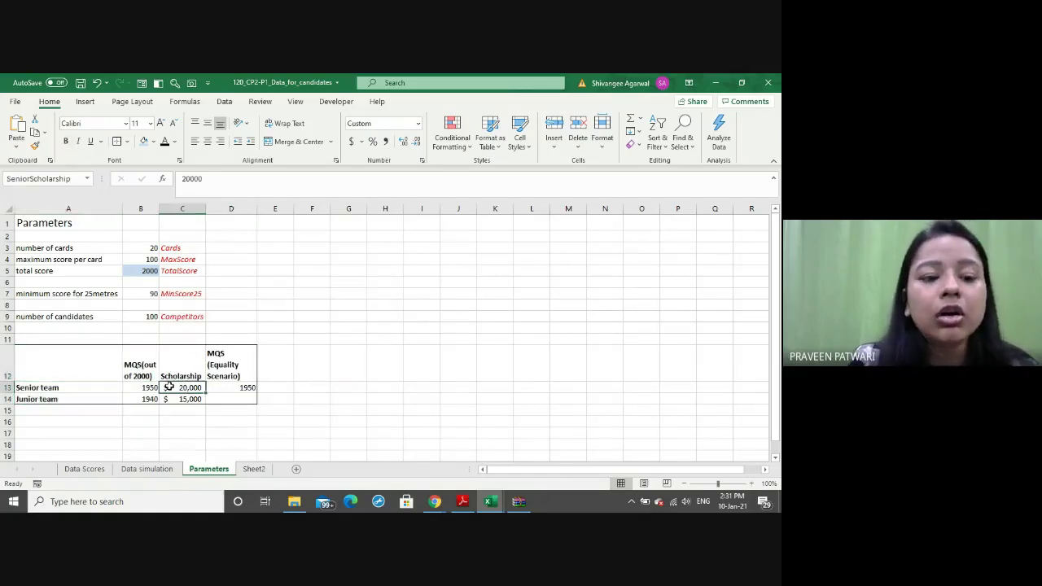
key("ctrl+z")
key("ctrl+z")
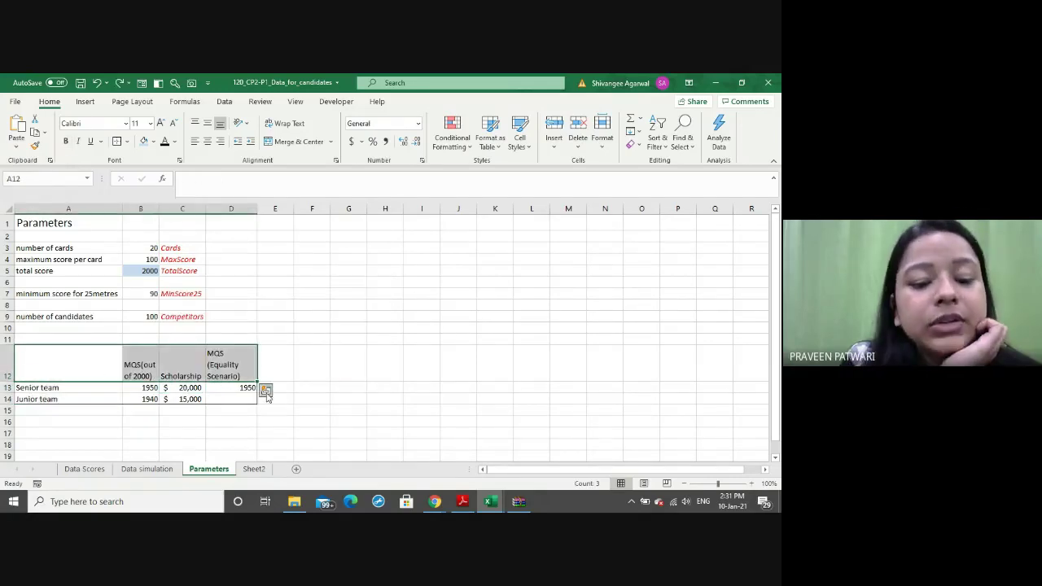
left_click(291, 411)
Enter 1940 as the Junior team MQS in D14 and fill it yellow
left_click(248, 400)
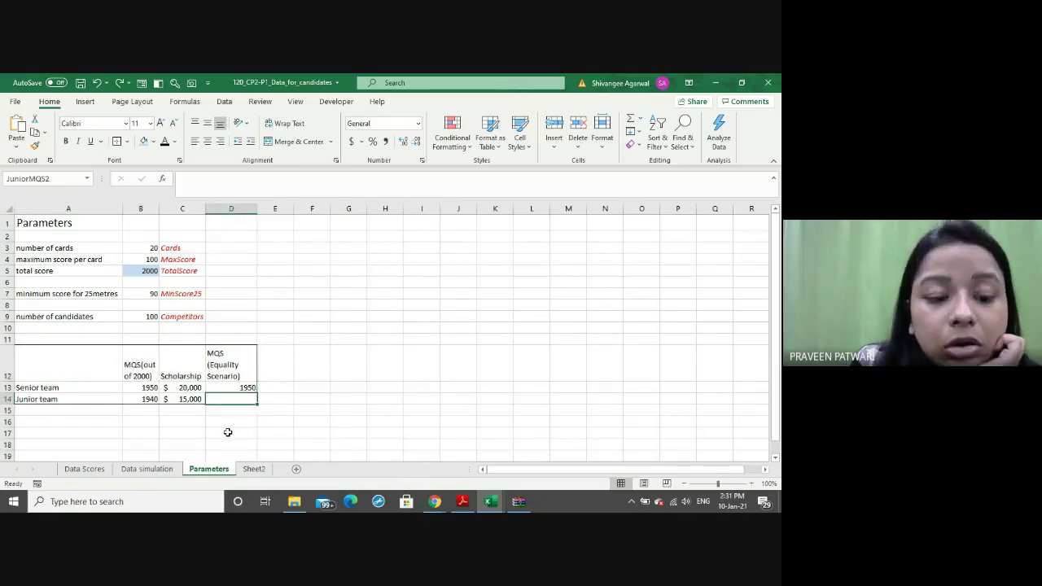
type("1940")
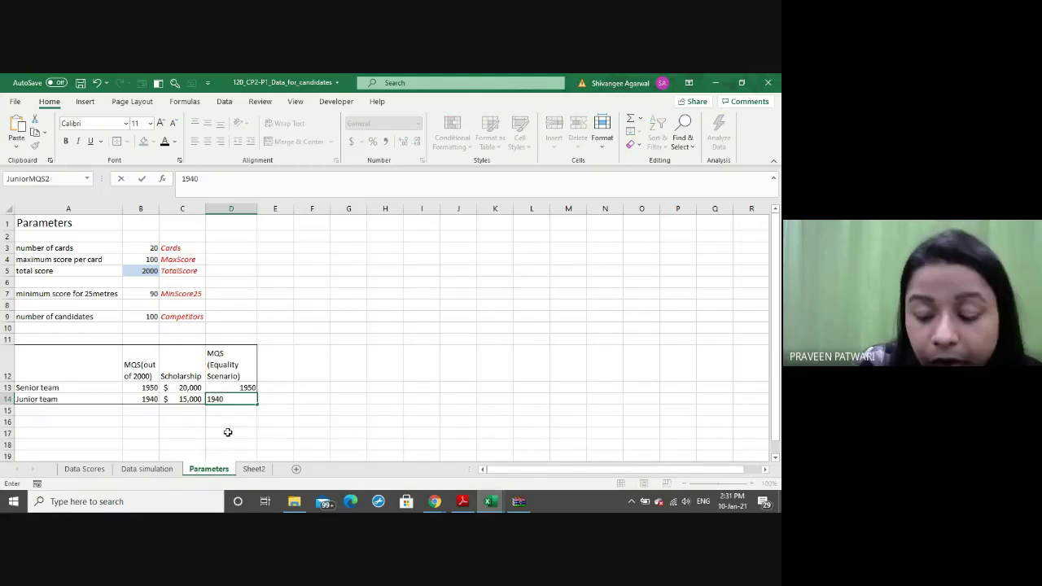
key("Return")
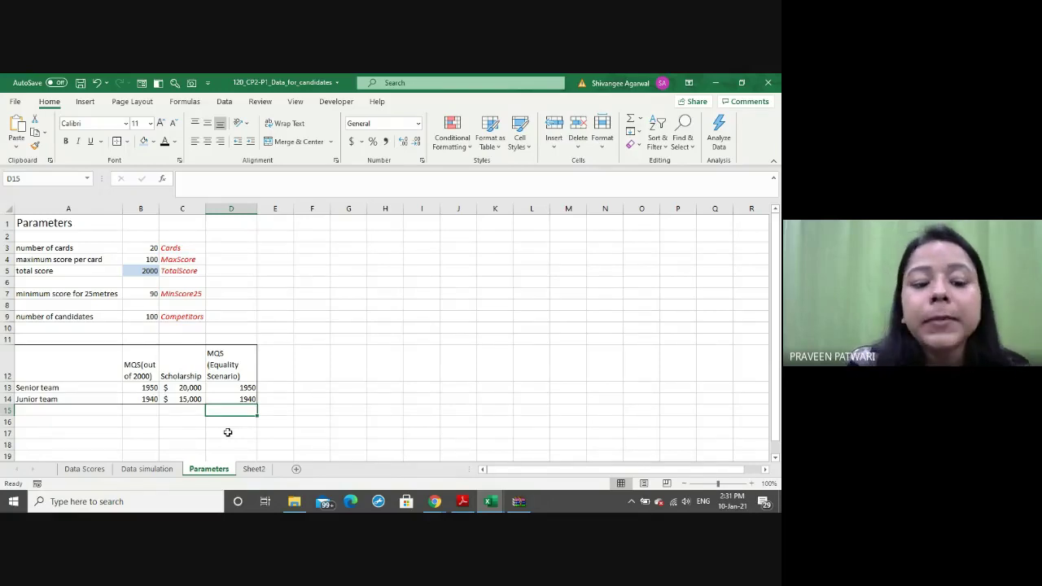
key("Up")
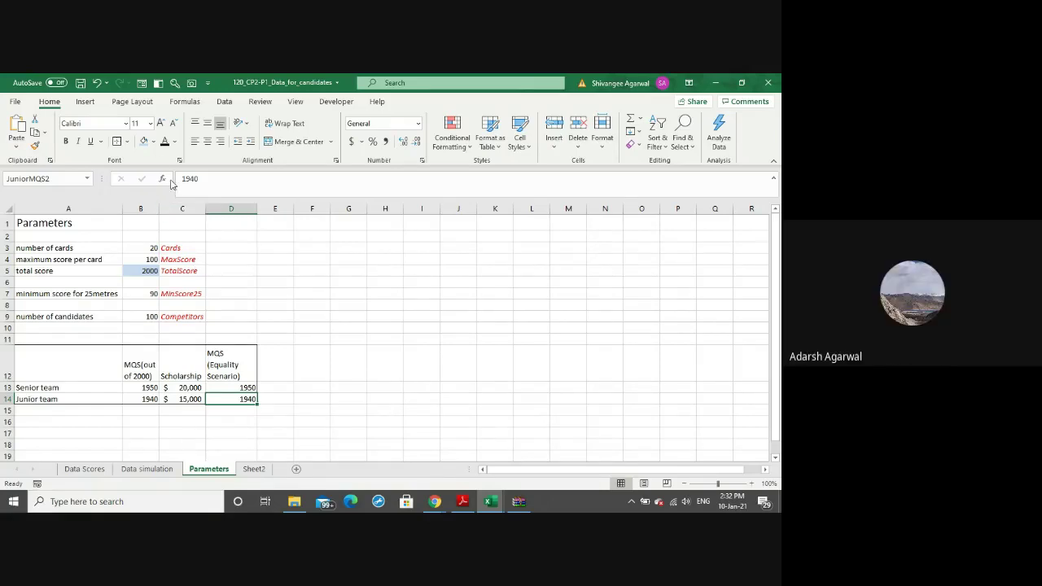
left_click(154, 141)
left_click(172, 248)
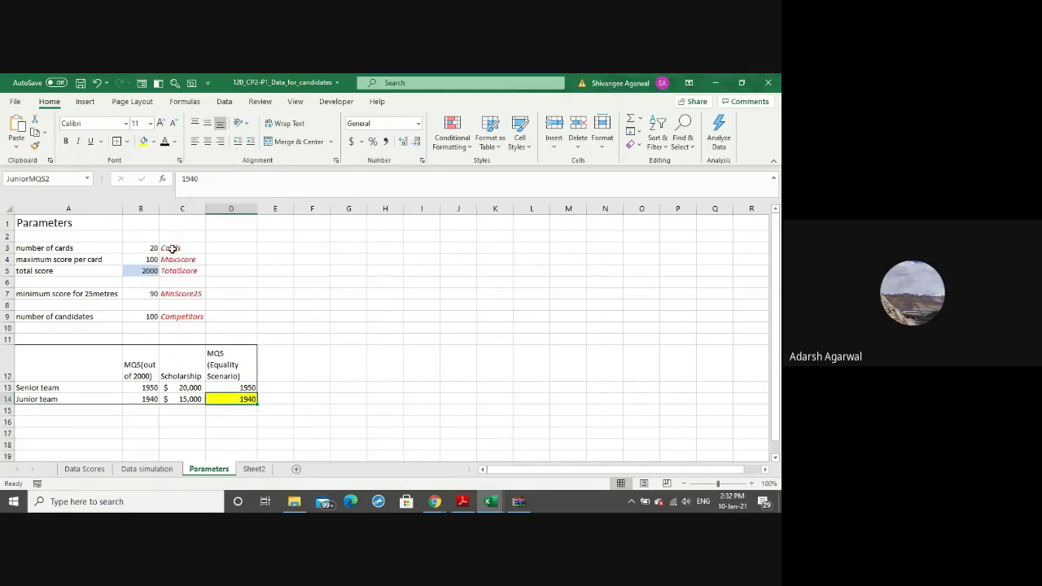
left_click(250, 296)
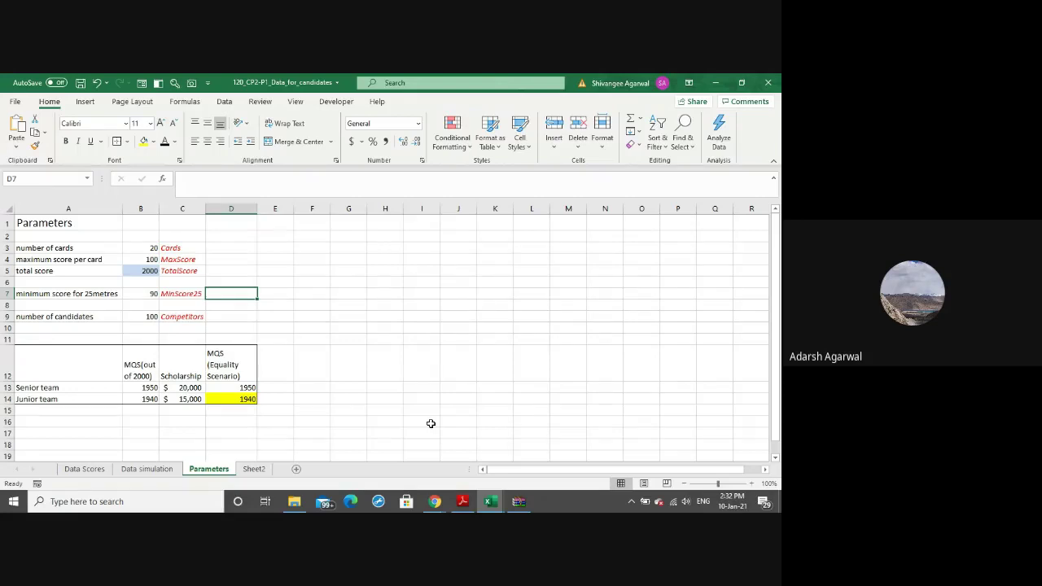
left_click_drag(154, 249, 194, 315)
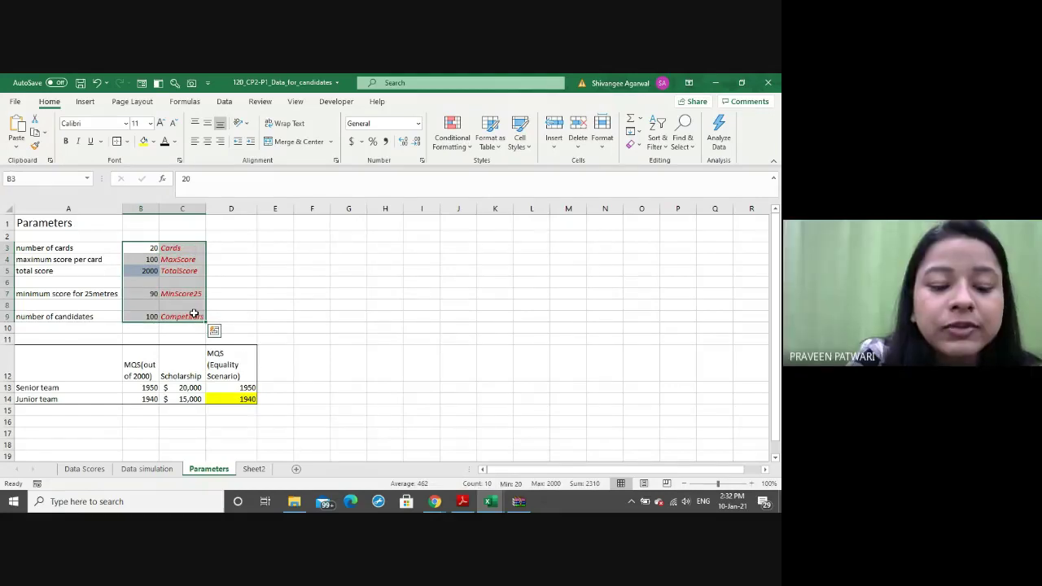
key("ctrl+shift+F3")
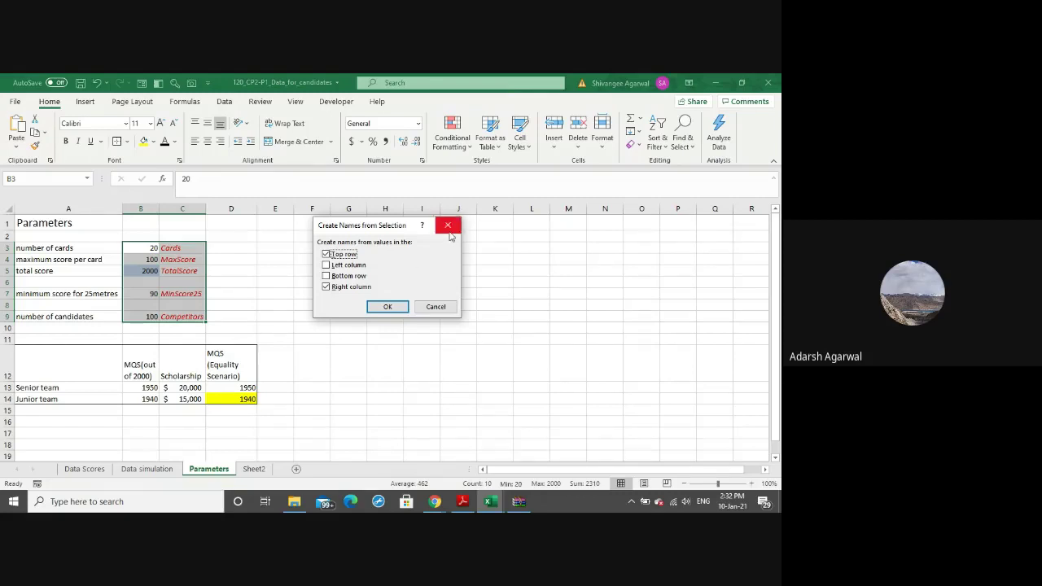
left_click(434, 306)
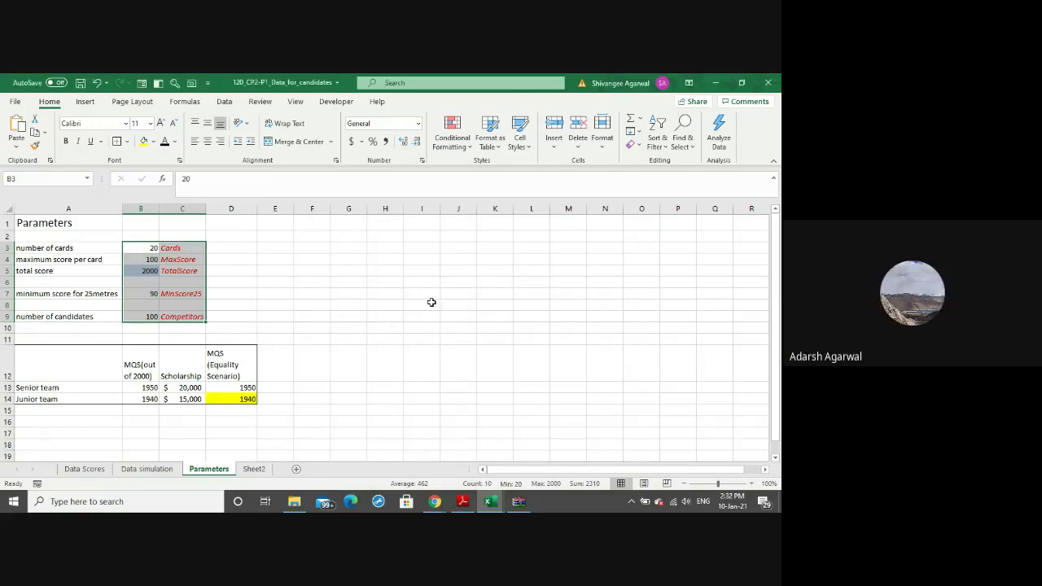
left_click(279, 285)
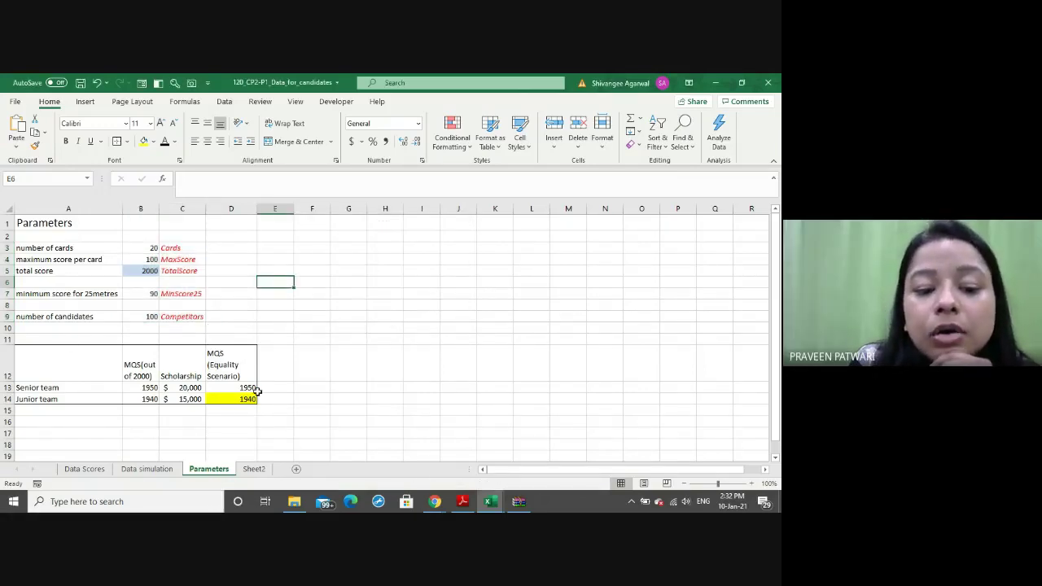
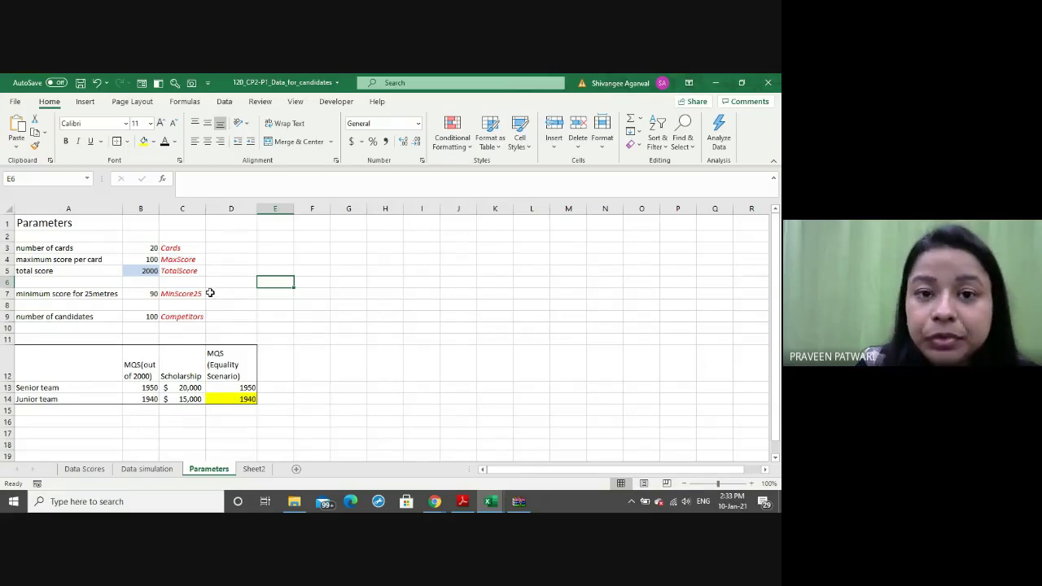
Change the fill of cell D14 (Junior team MQS 1940) from yellow to light blue
left_click(226, 399)
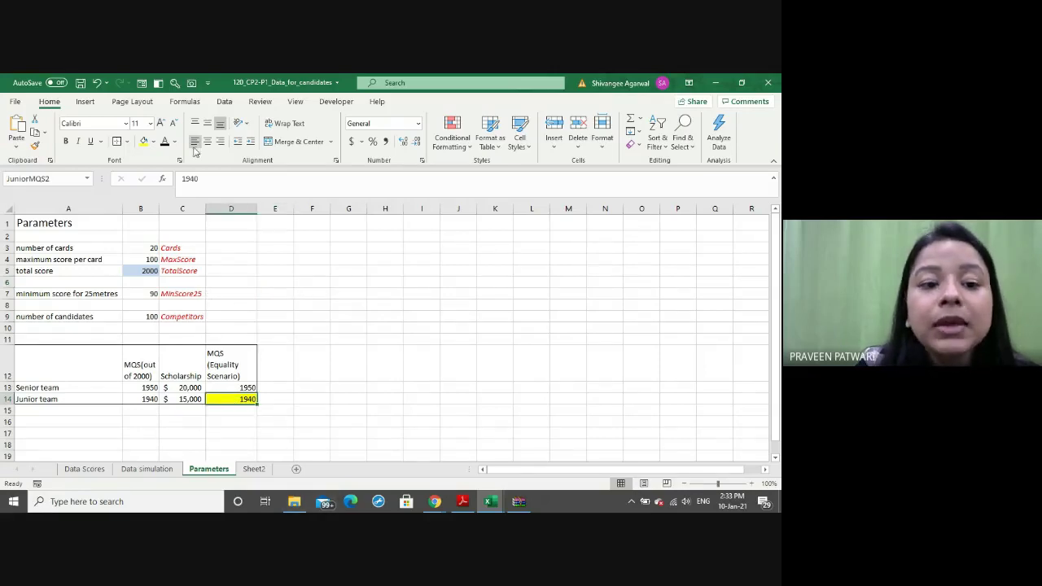
left_click(155, 141)
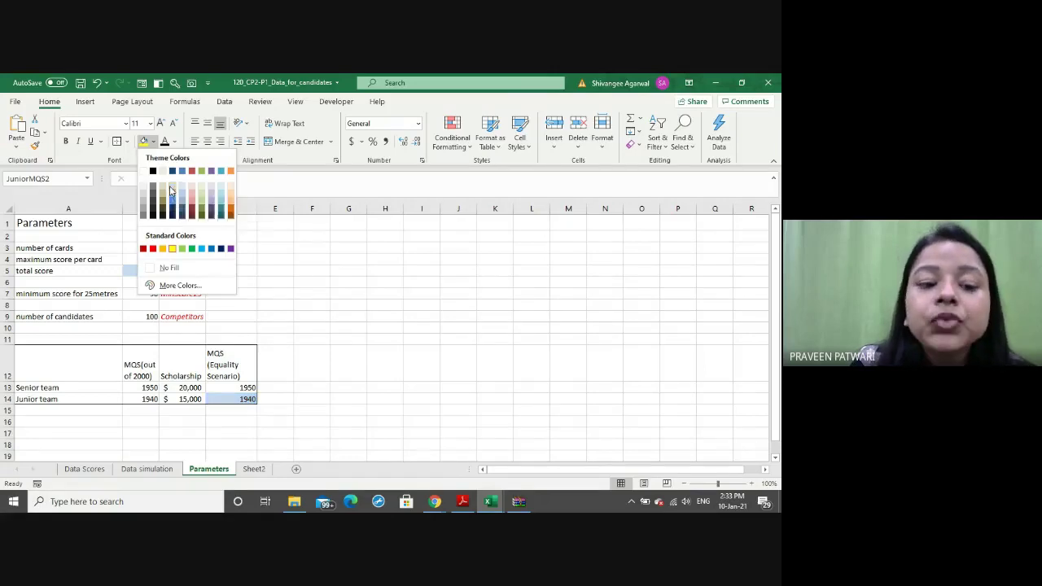
left_click(172, 192)
left_click(233, 410)
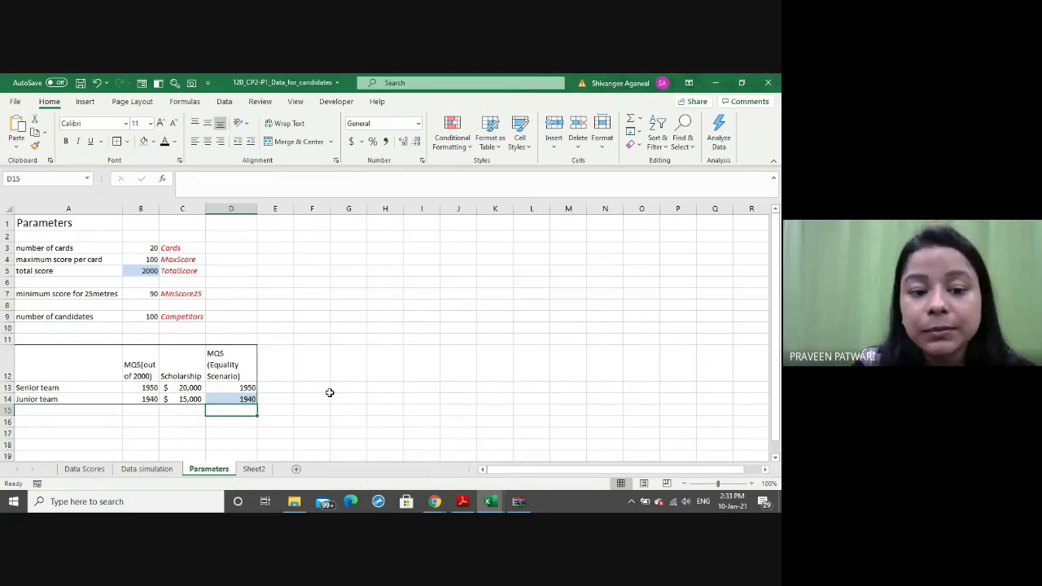
left_click(231, 399)
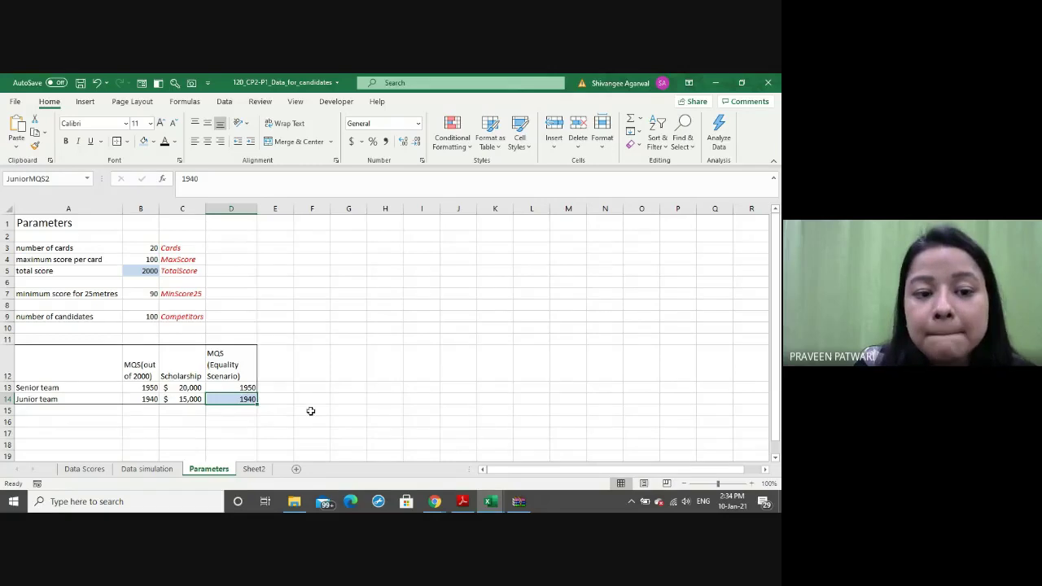
left_click(289, 399)
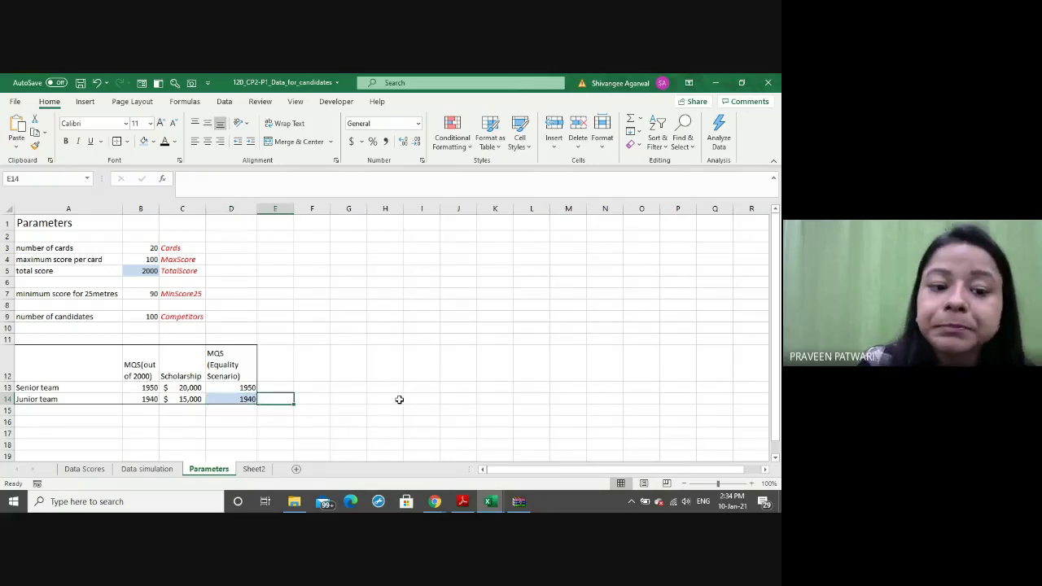
left_click(242, 398)
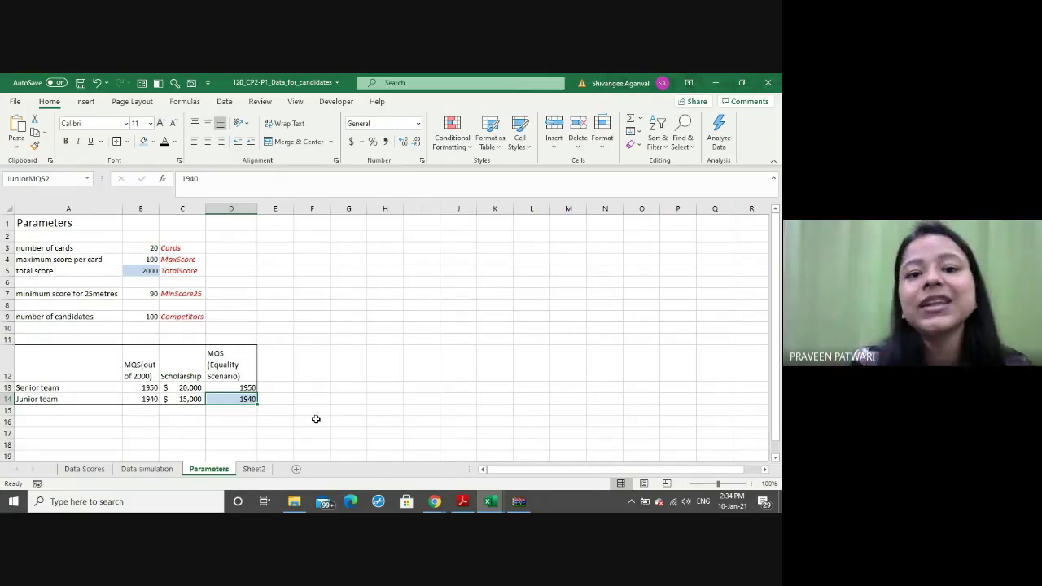
left_click(462, 503)
Scroll the exam paper up from the MQS table to the score-validation tasks, then return to Excel
left_click_drag(415, 307, 422, 276)
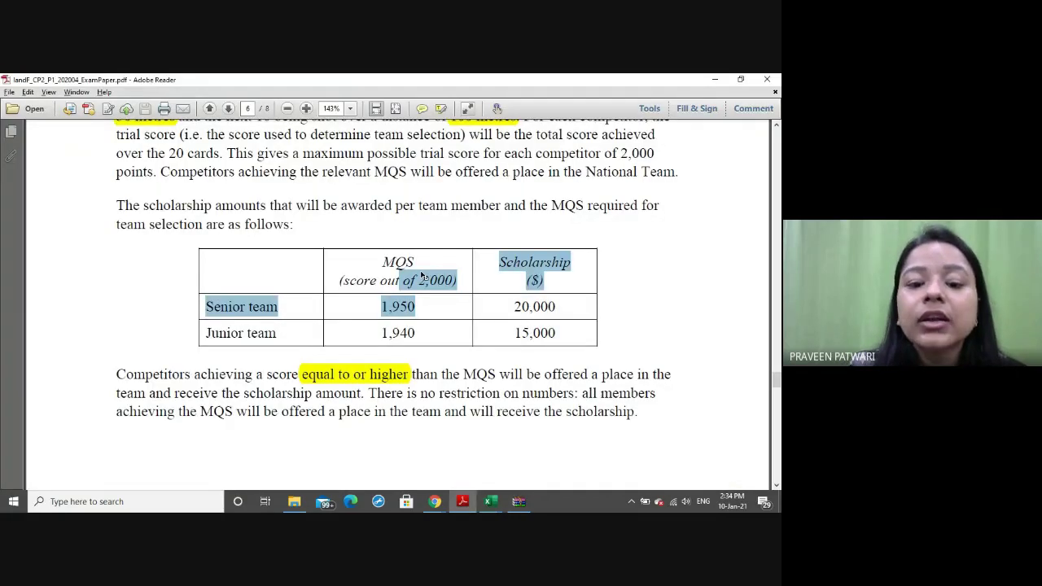
scroll(422, 277, "up", 5)
scroll(422, 277, "up", 10)
scroll(422, 277, "up", 5)
scroll(423, 277, "up", 5)
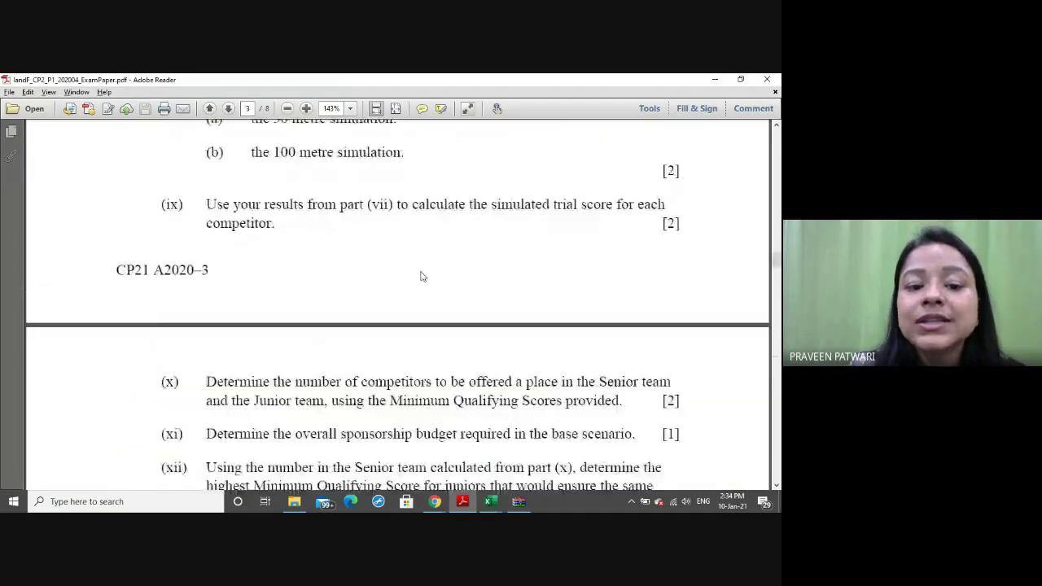
scroll(423, 277, "up", 5)
scroll(422, 277, "up", 5)
scroll(422, 276, "up", 5)
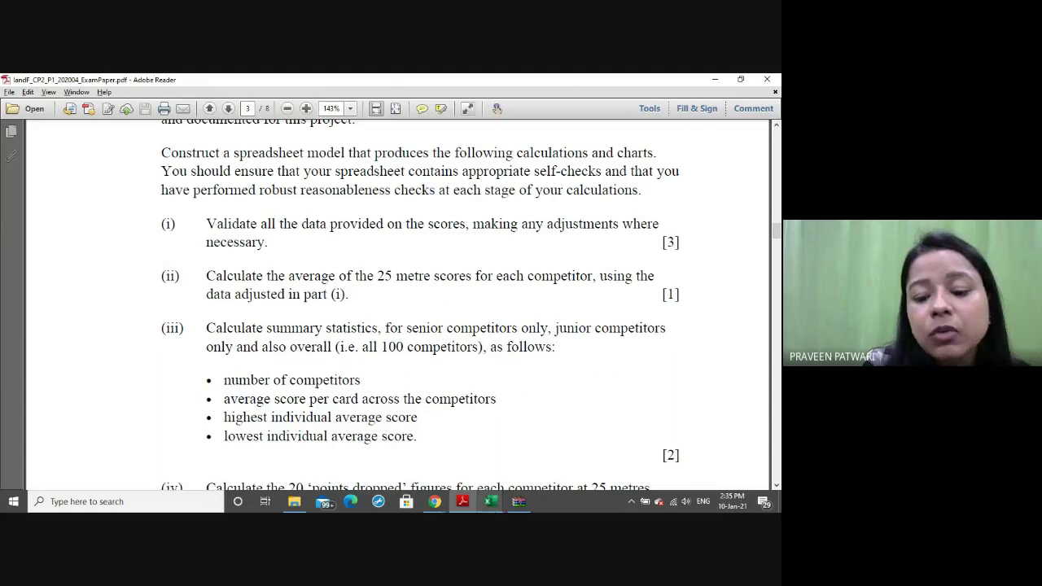
left_click(458, 460)
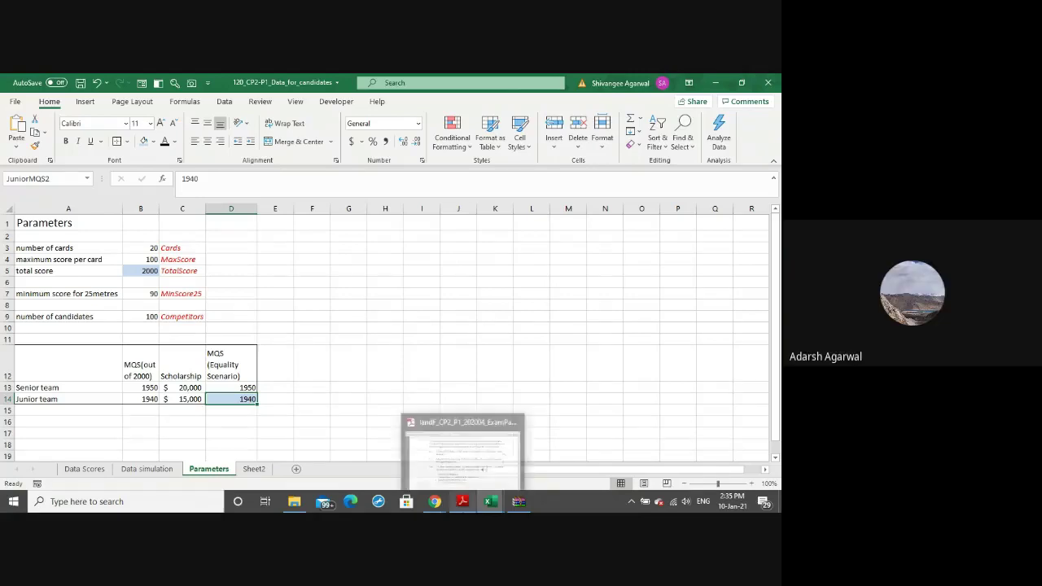
mouse_move(462, 502)
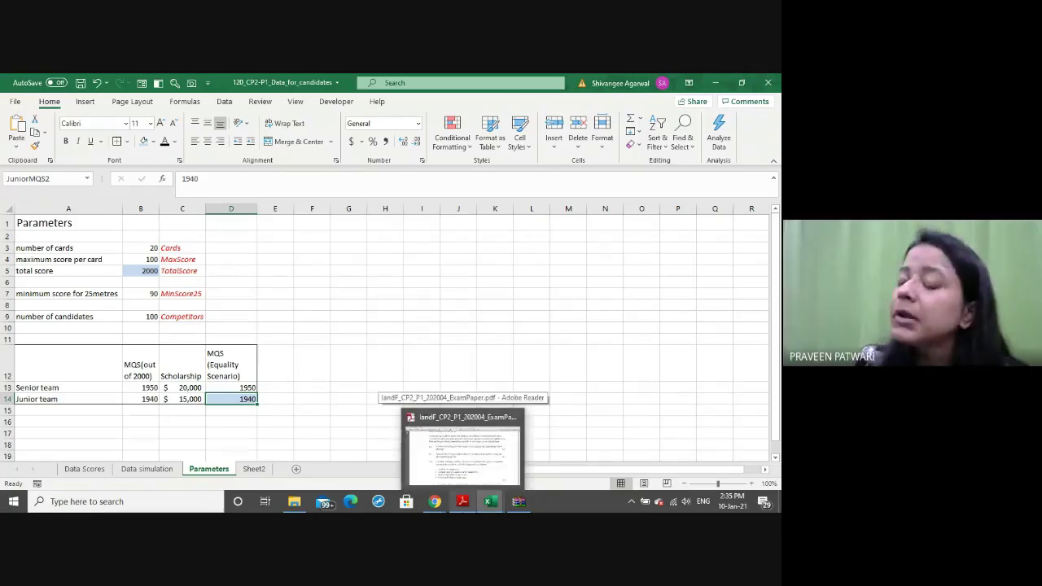
left_click(366, 357)
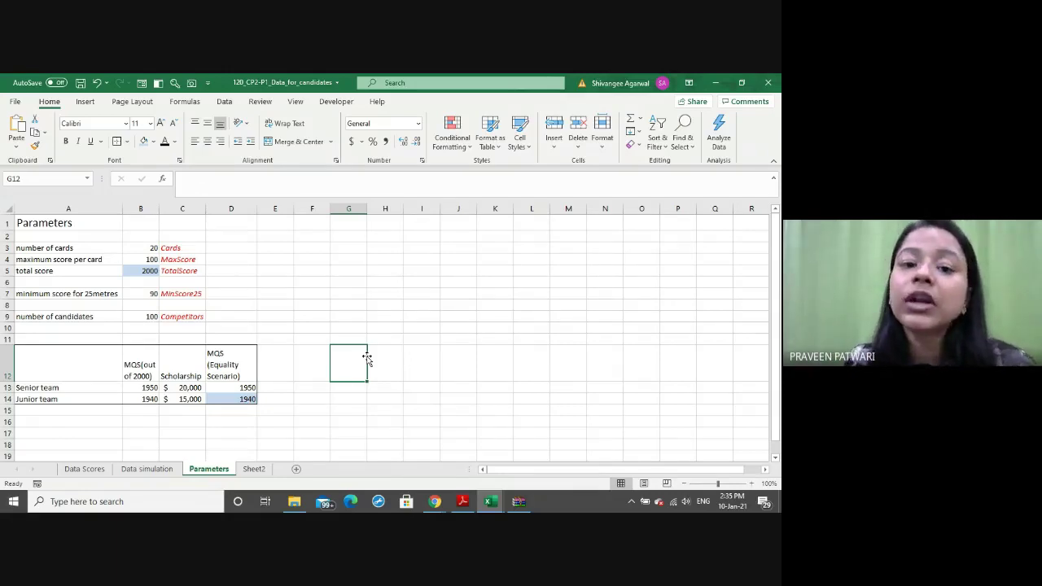
left_click(462, 501)
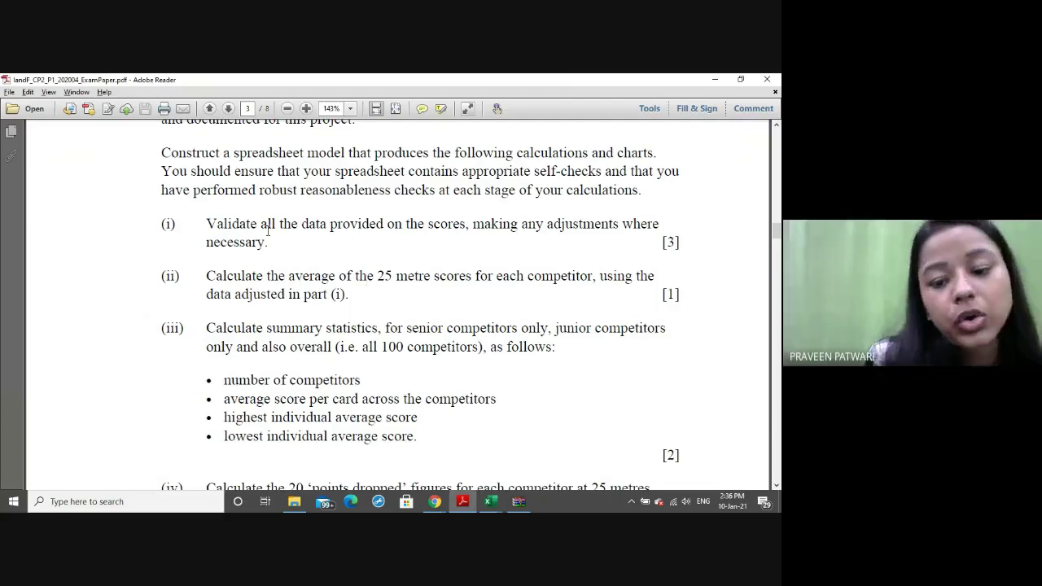
left_click(490, 503)
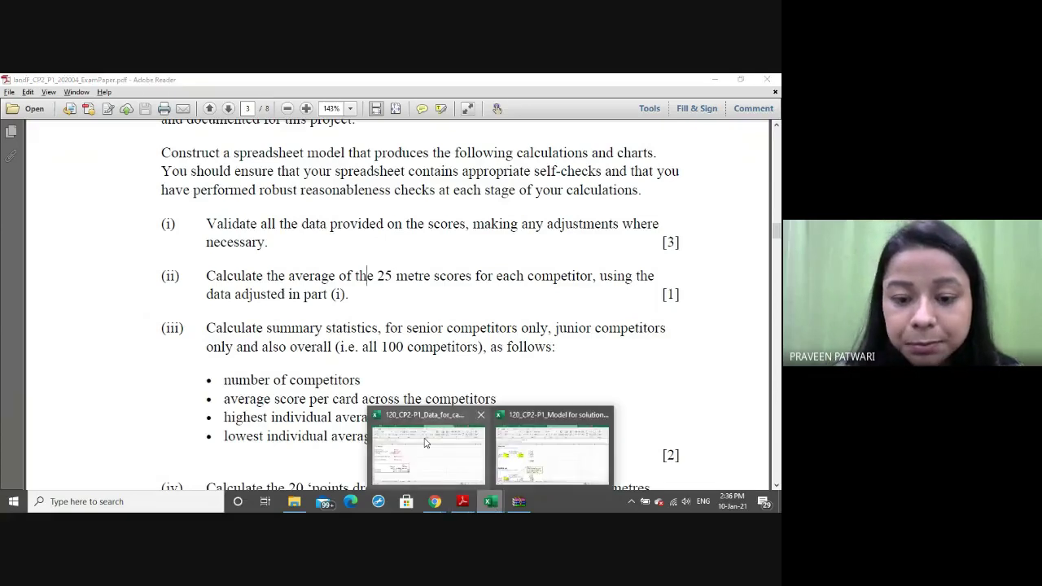
left_click(425, 442)
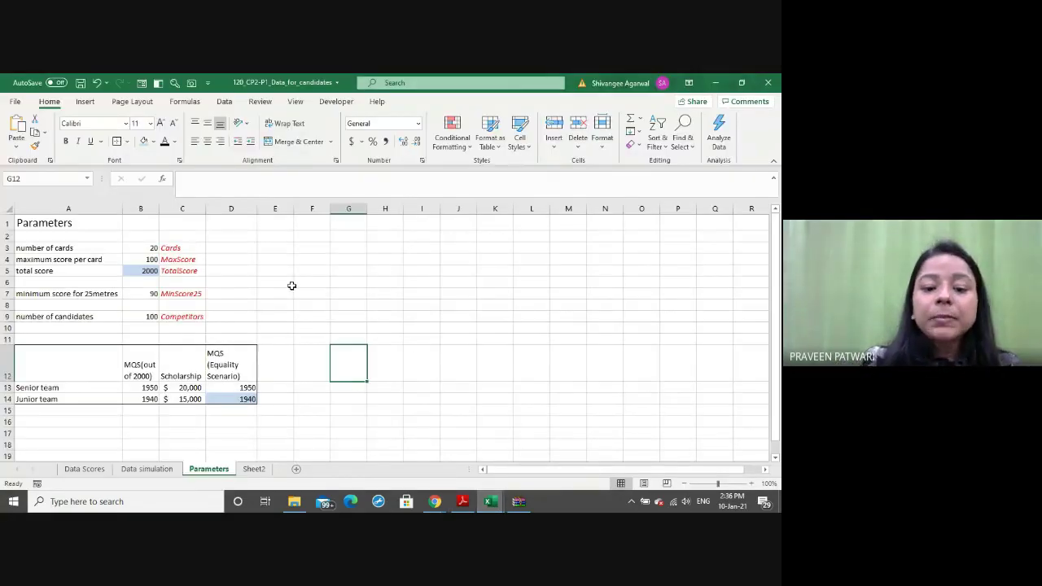
Rename the Sheet2 tab to Scores_Validation and open the empty sheet
left_click(292, 286)
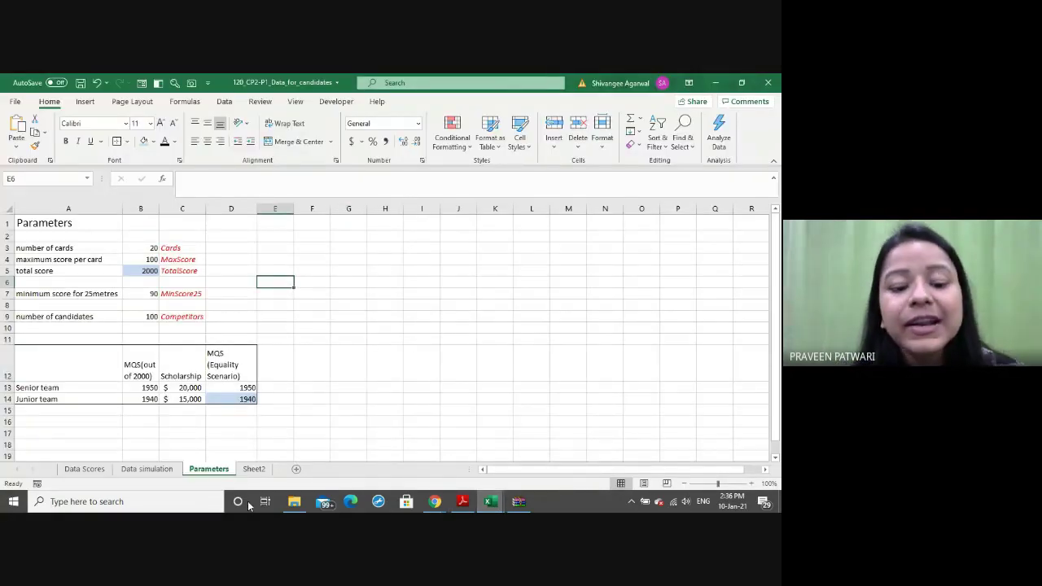
left_click(90, 471)
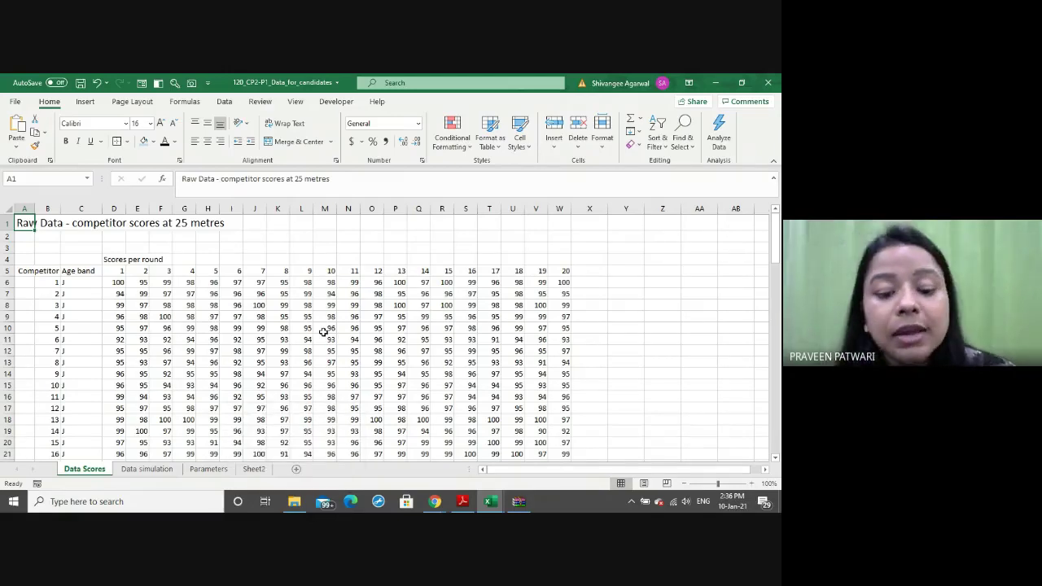
left_click(259, 470)
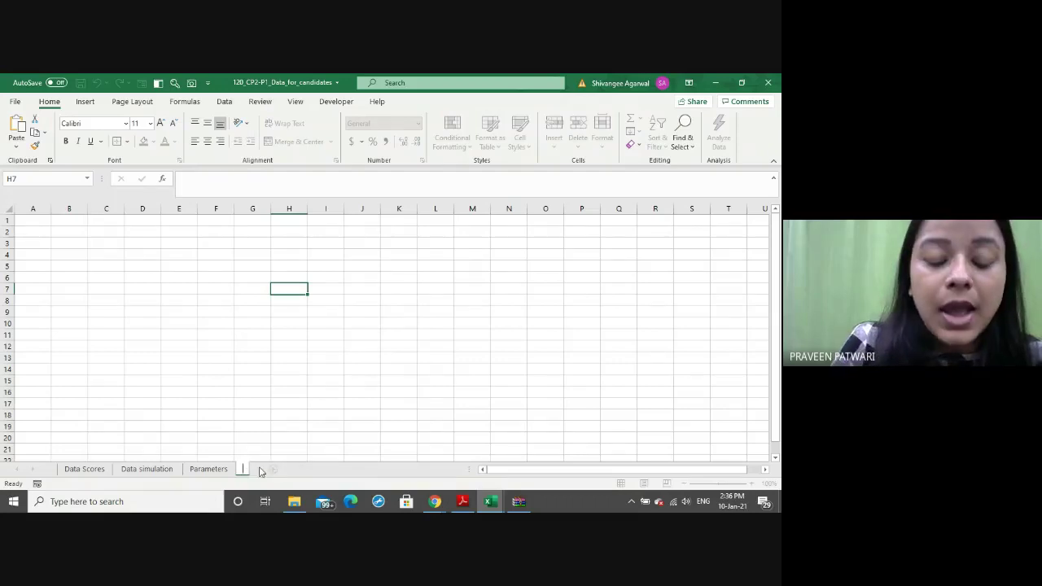
type("Data")
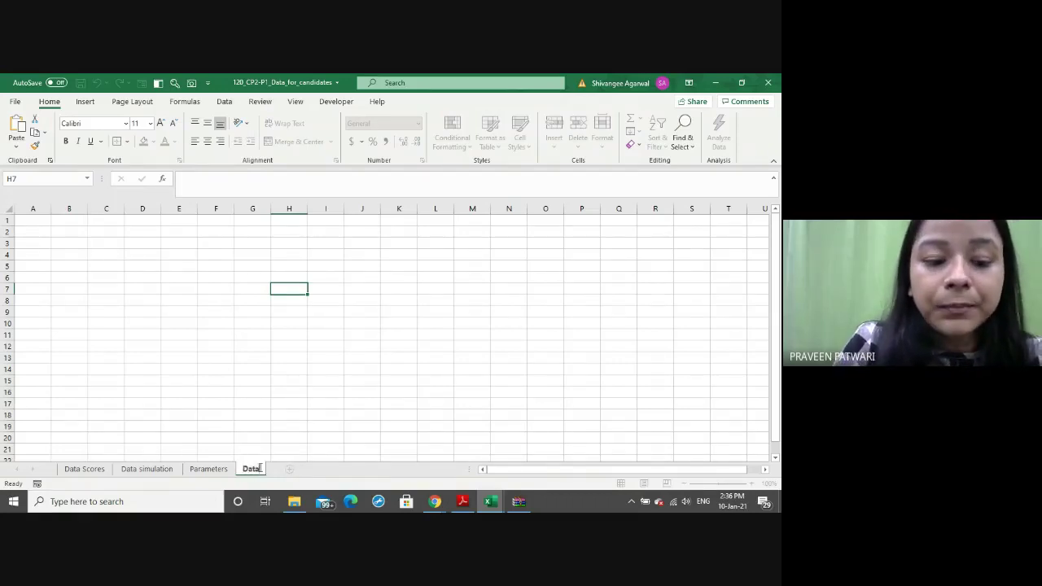
type(" Scores")
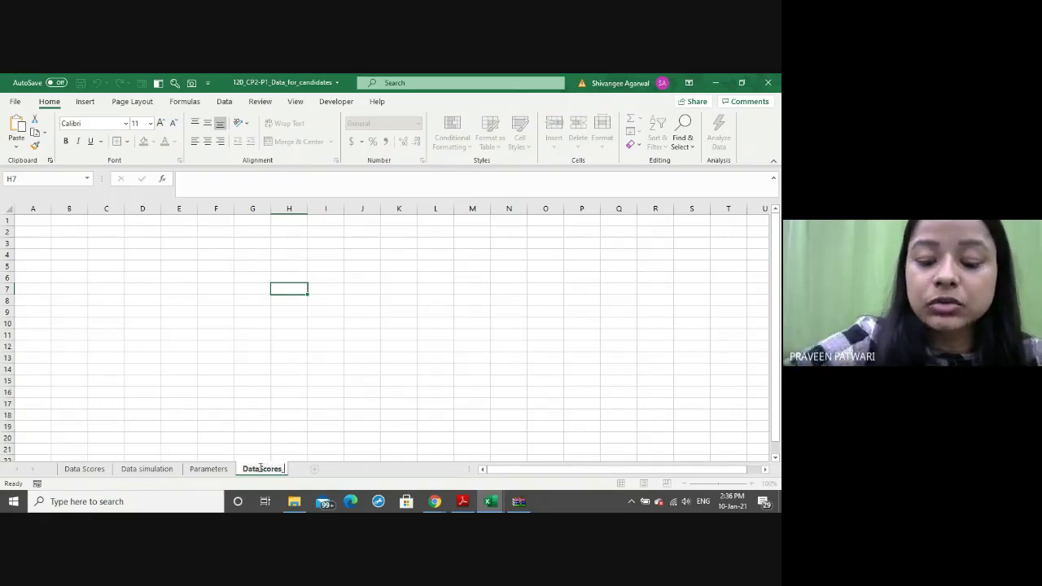
type("_Validat")
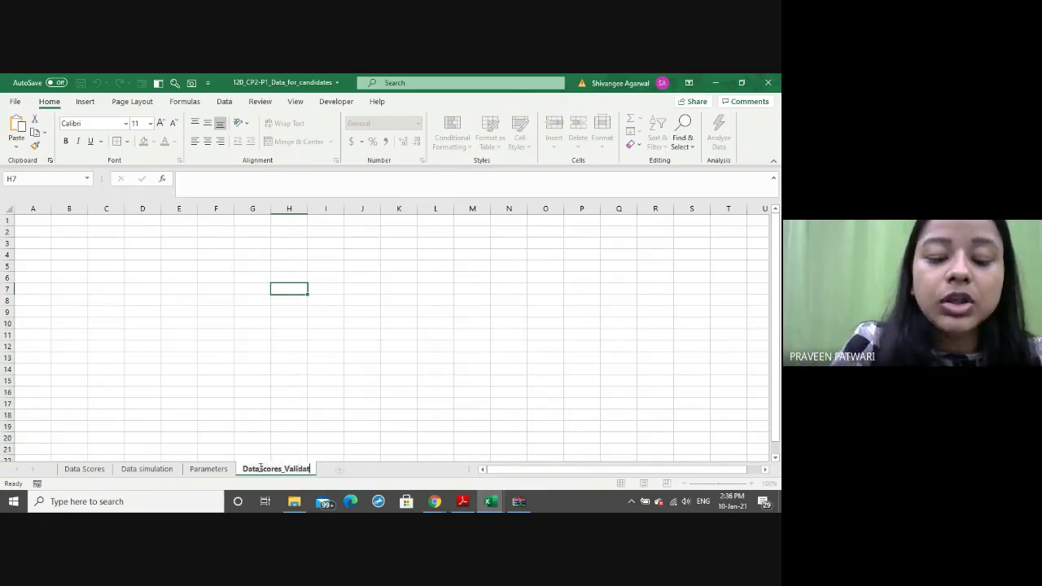
type("ion")
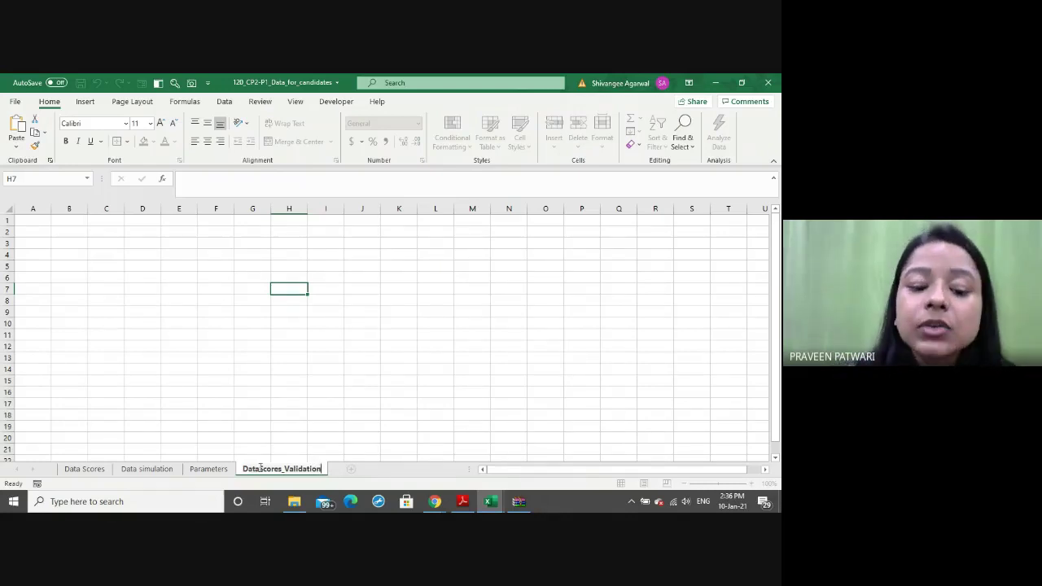
key("BackSpace")
key("BackSpace")
key("BackSpace")
key("BackSpace")
key("BackSpace")
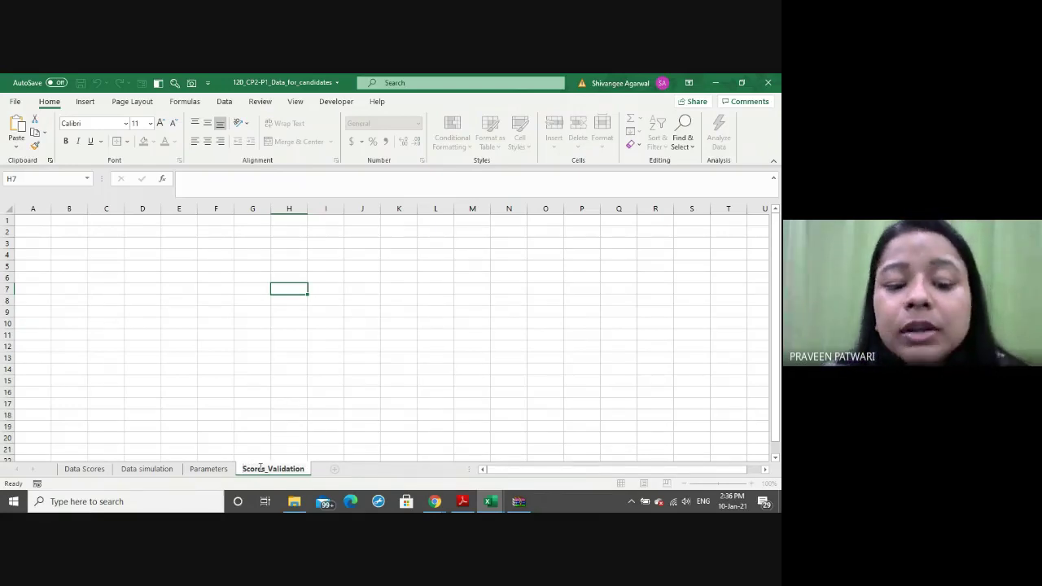
key("Return")
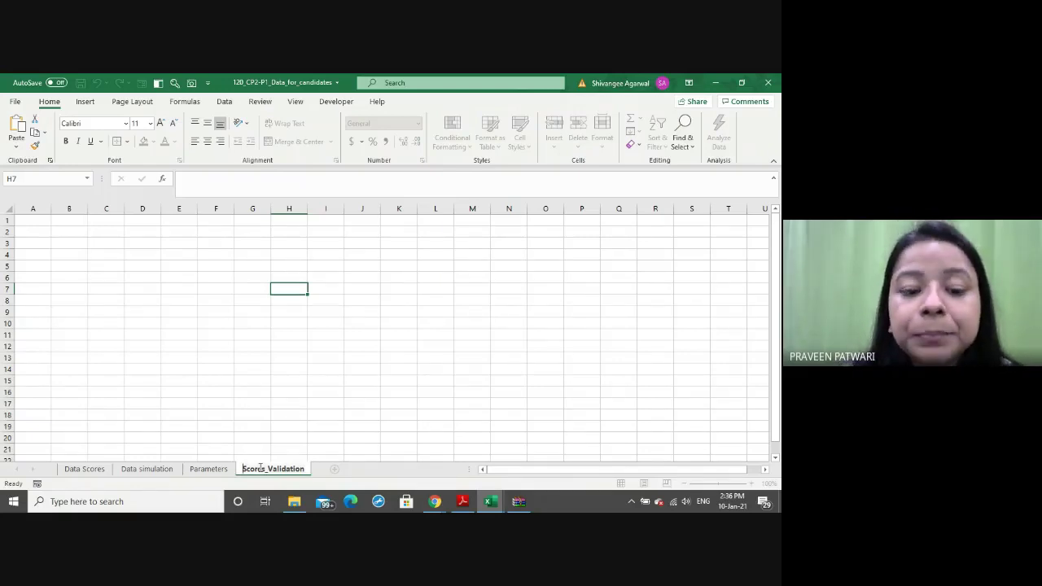
left_click(276, 391)
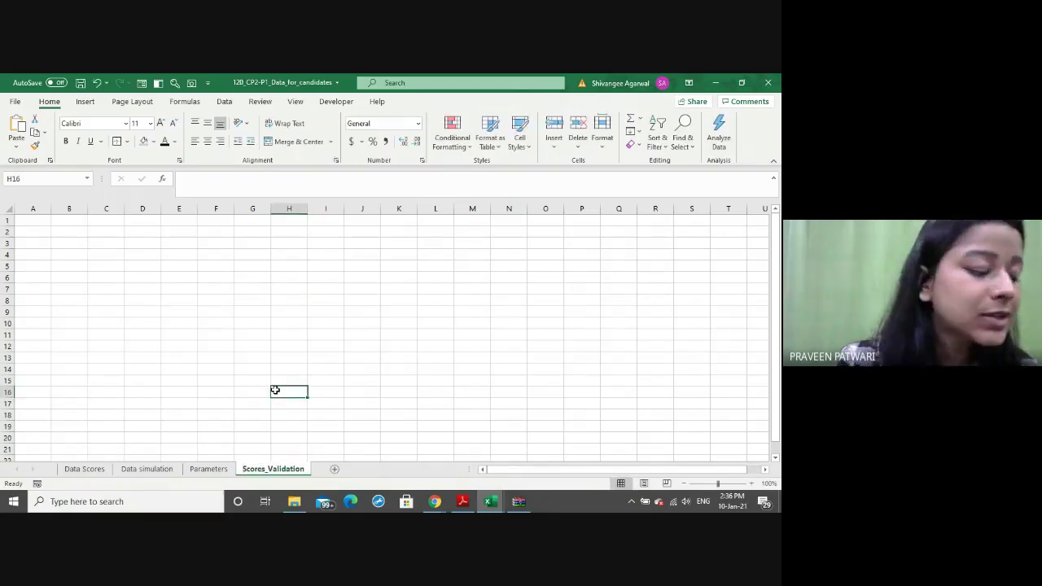
Enter the title 'Validation of Data Scores' in cell A1 of Scores_Validation
left_click(45, 218)
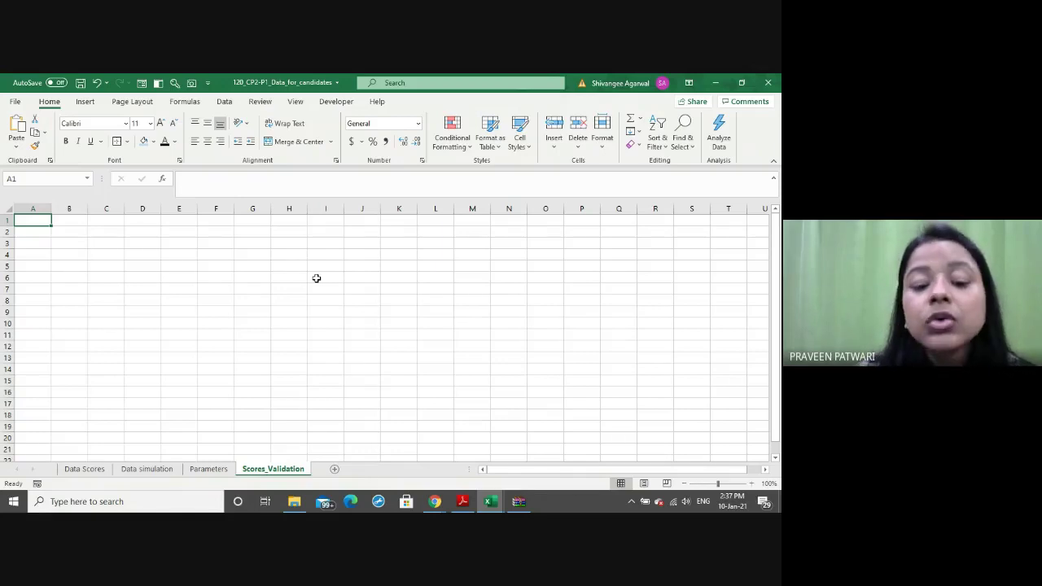
type("V")
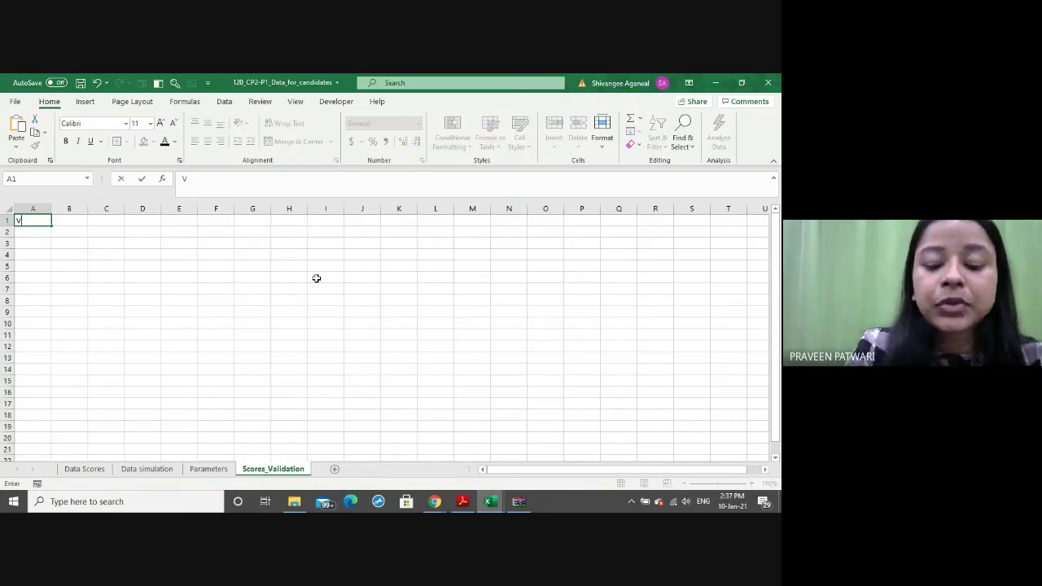
type("alida")
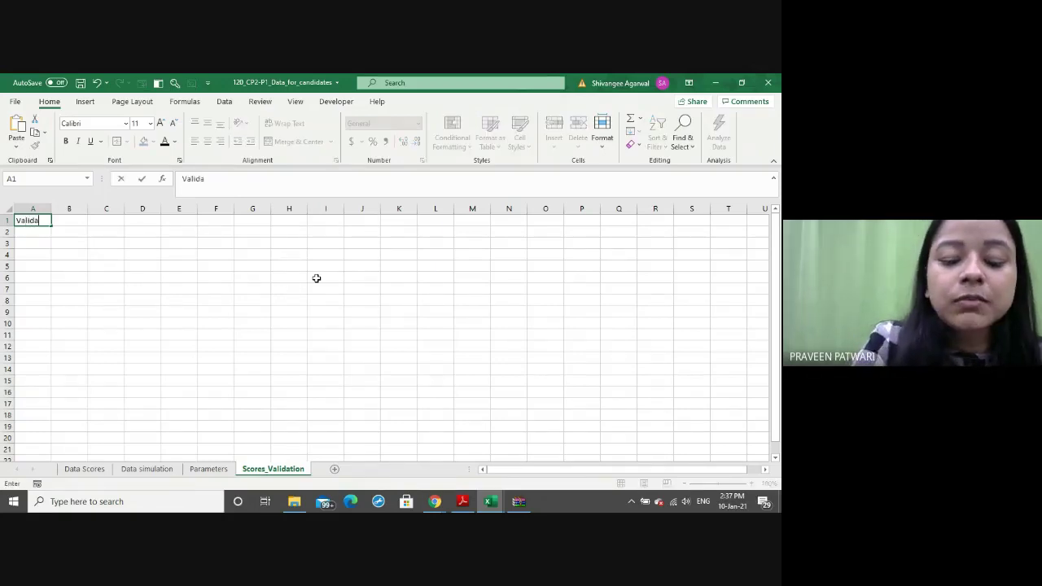
type("tion of")
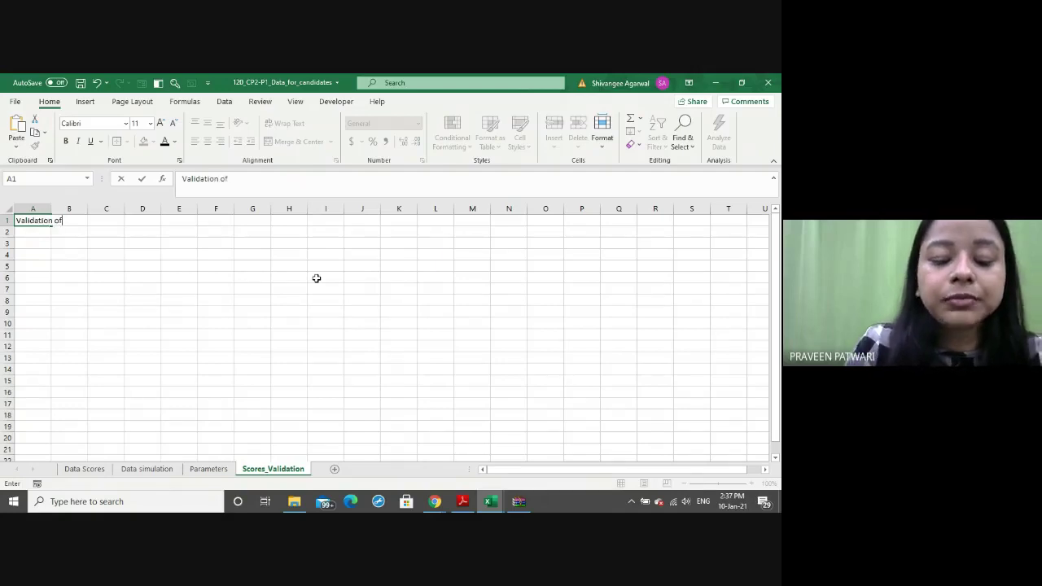
type(" Sco")
key("BackSpace")
key("BackSpace")
type("D")
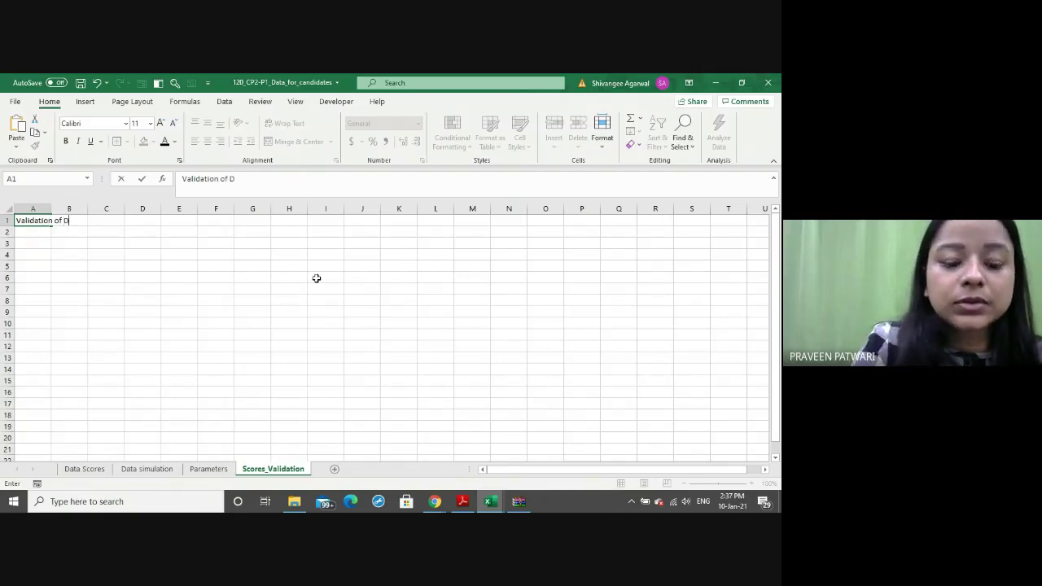
type("ata V")
key("BackSpace")
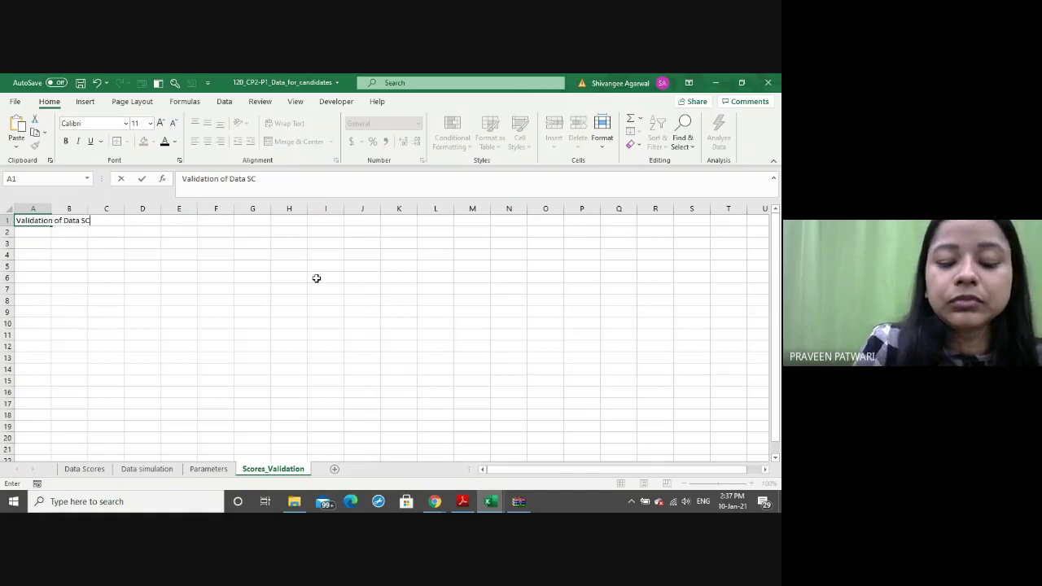
type("ores")
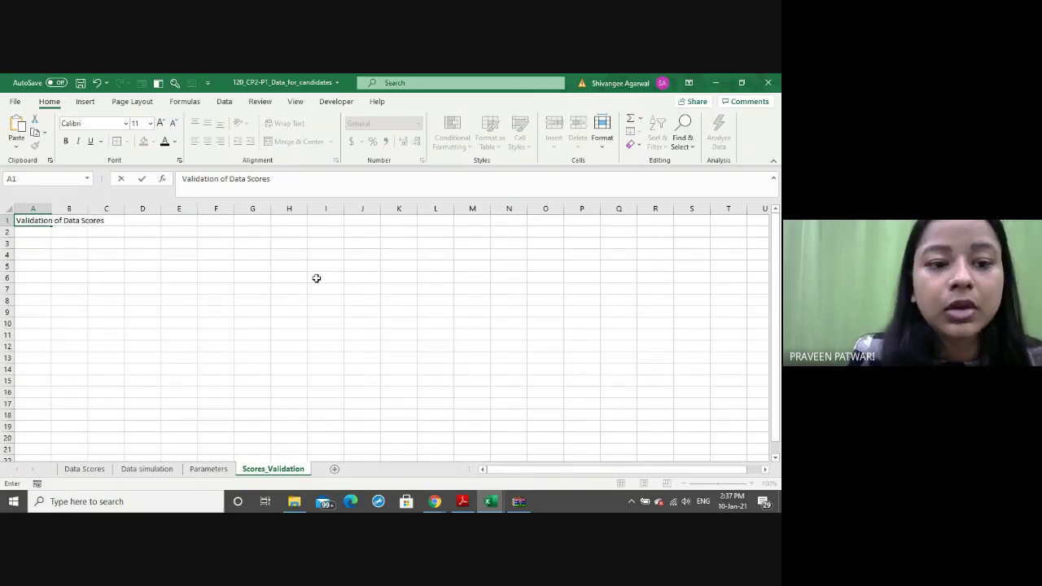
key("ctrl+Return")
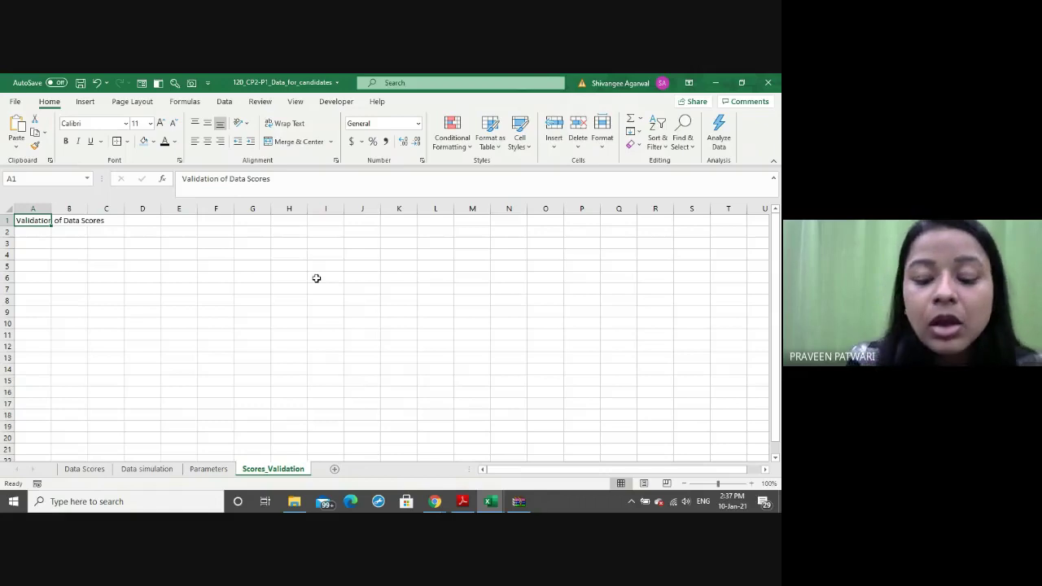
key("Down")
key("Down")
Type trial 'valida' entries in A3 and A4, then delete them both
type("=")
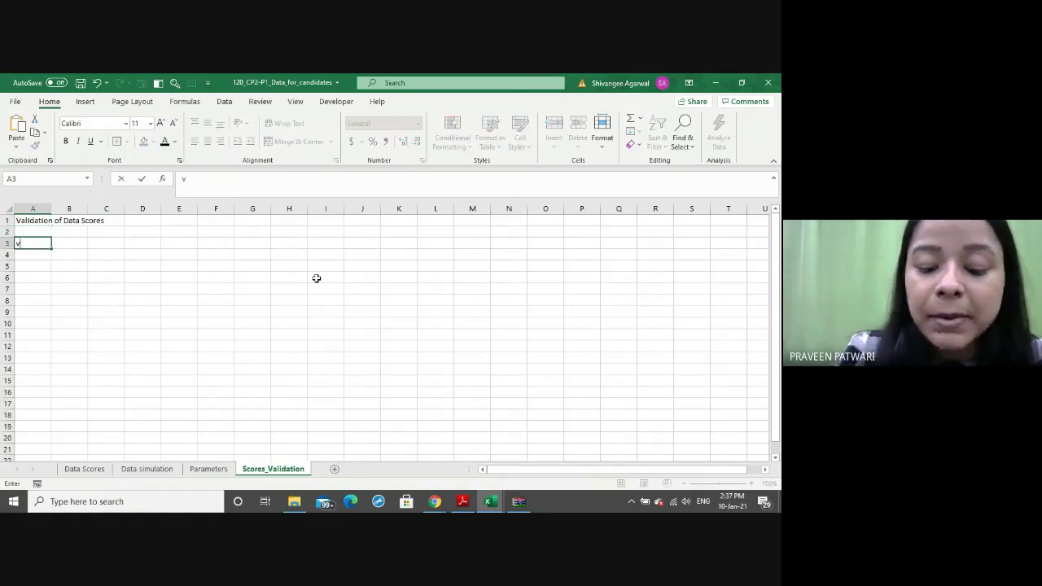
key("BackSpace")
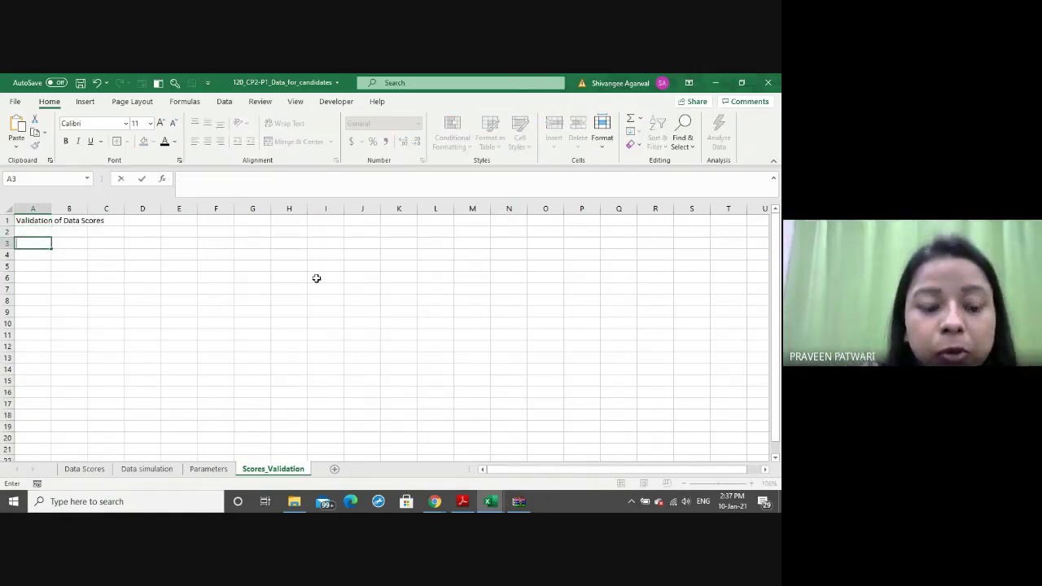
type("valida")
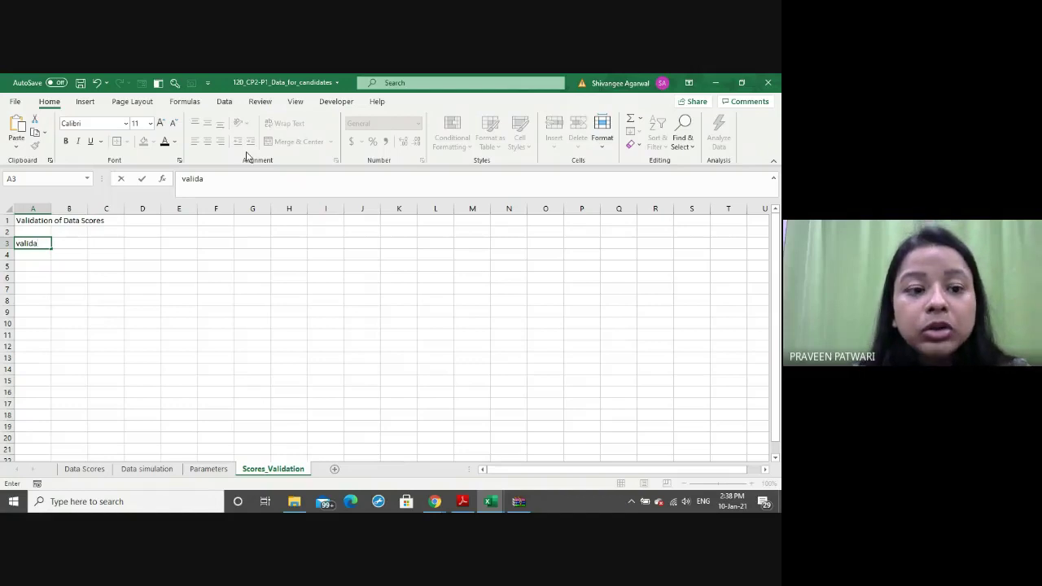
key("Return")
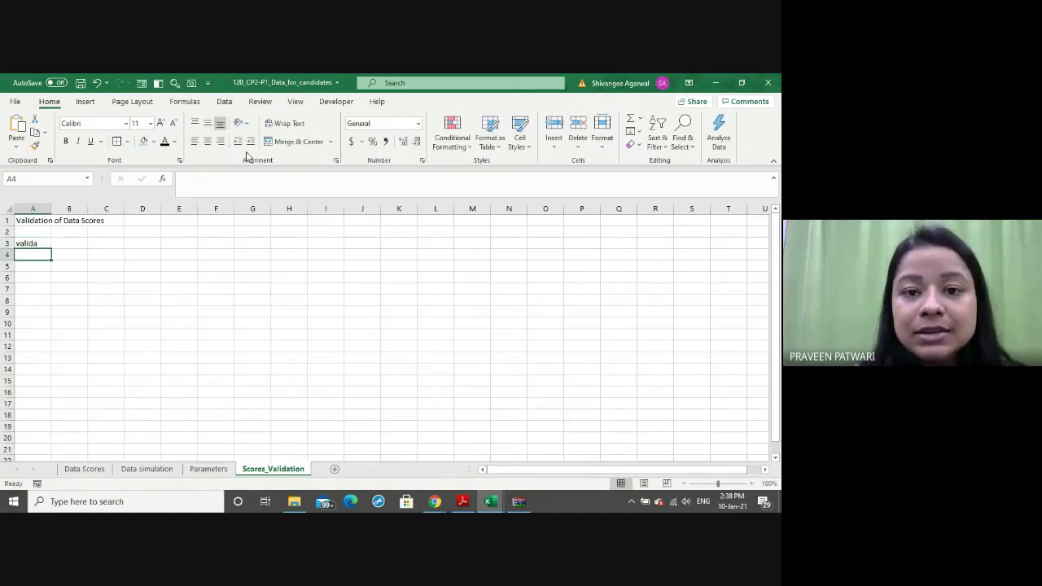
key("Up")
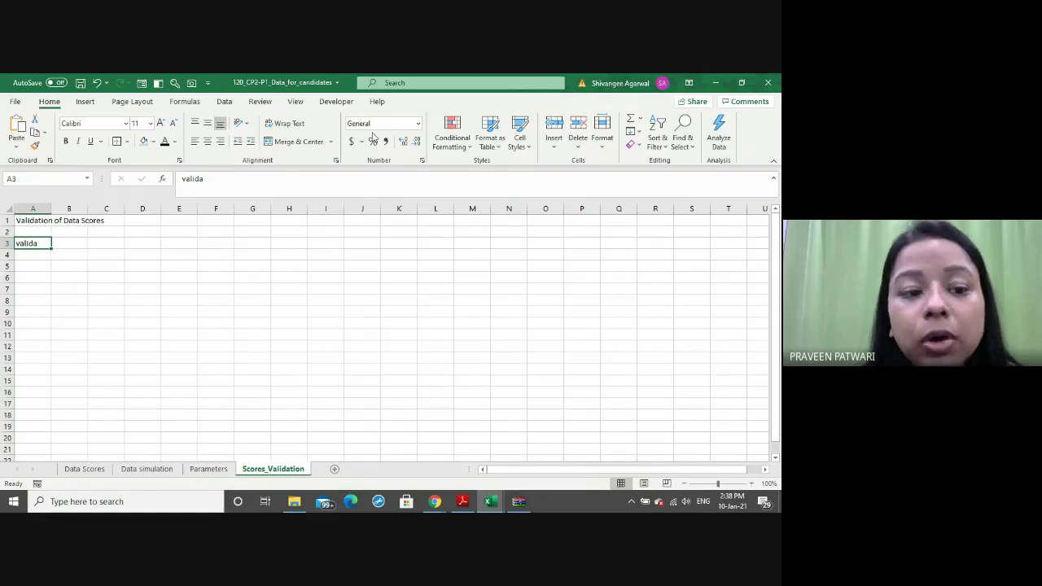
key("Down")
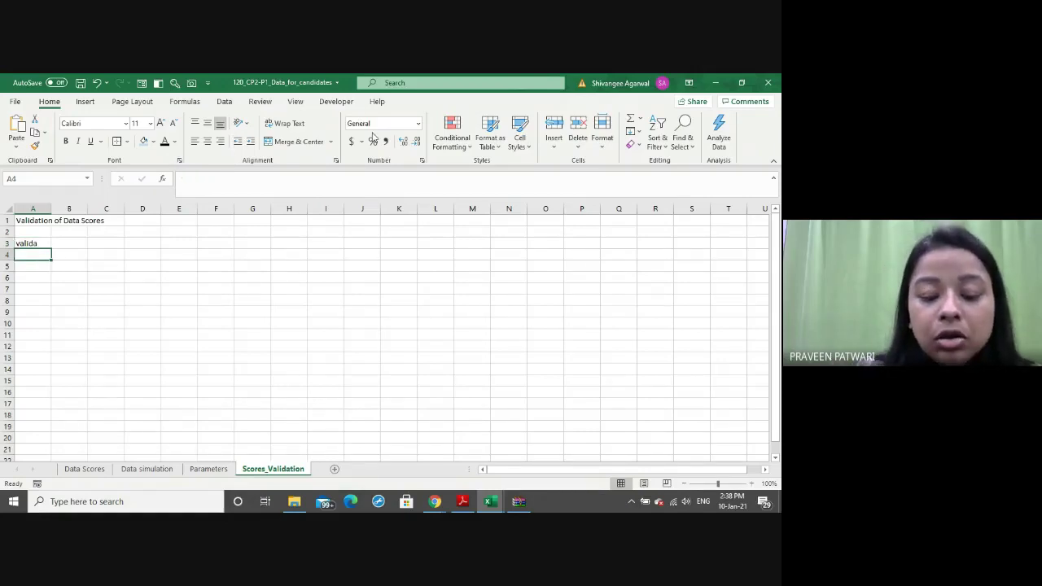
type("valida")
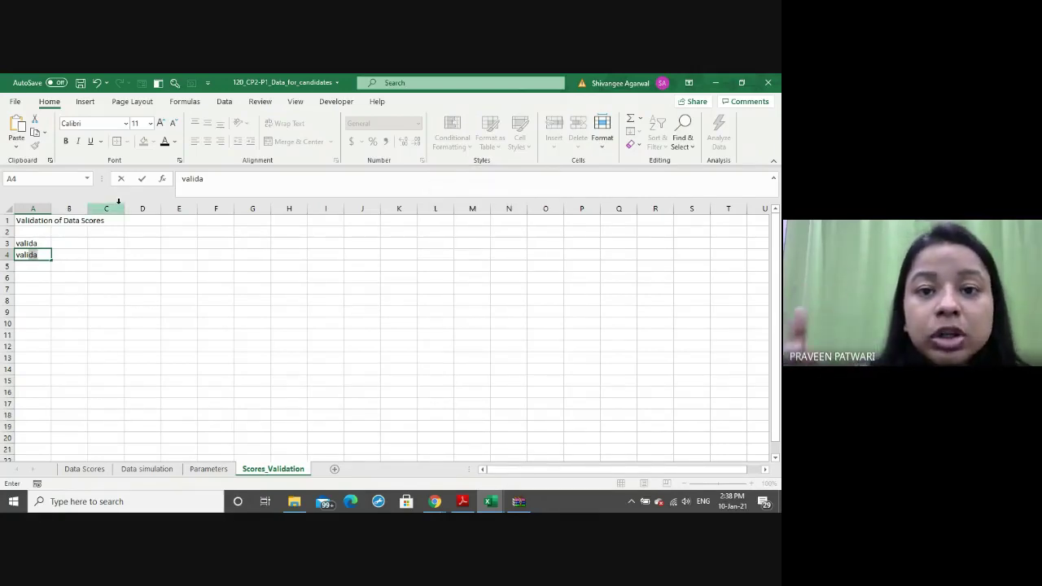
key("ctrl+Return")
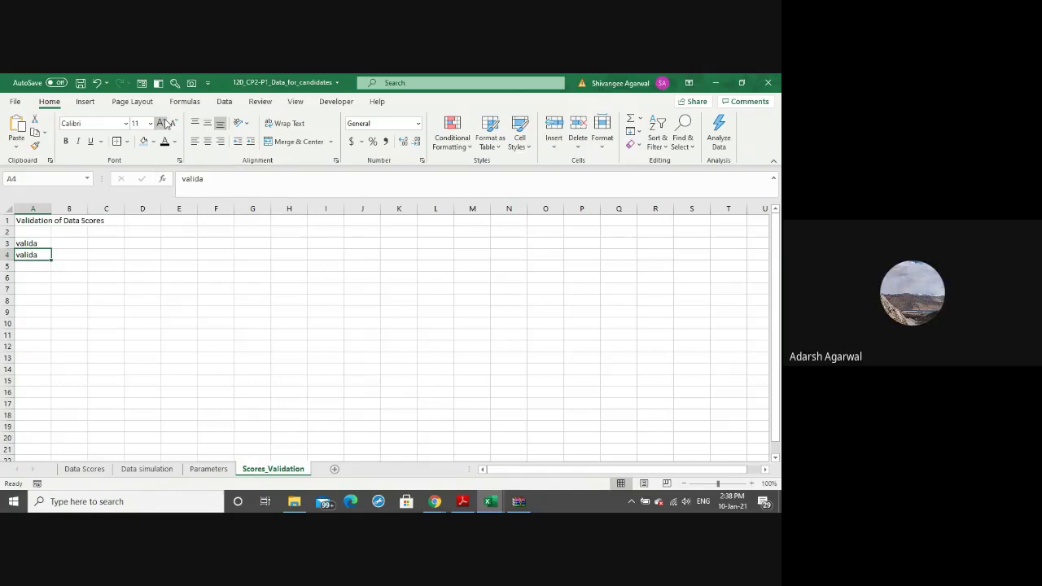
key("shift+Up")
key("Delete")
Enlarge the A1 title 'Validation of Data Scores' to 16-point font
key("ctrl+Home")
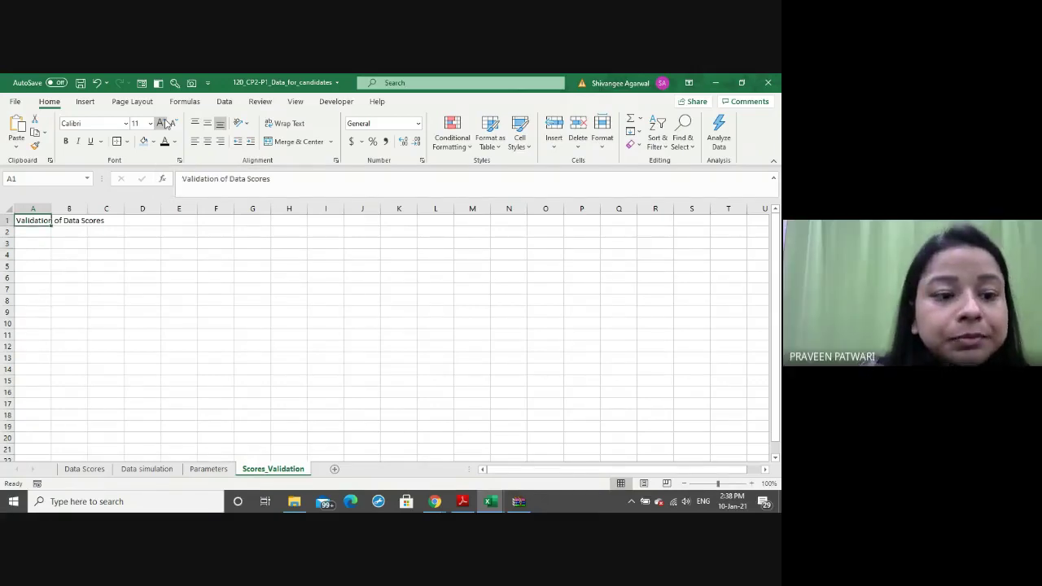
left_click(160, 123)
left_click(160, 122)
left_click(160, 123)
left_click(142, 327)
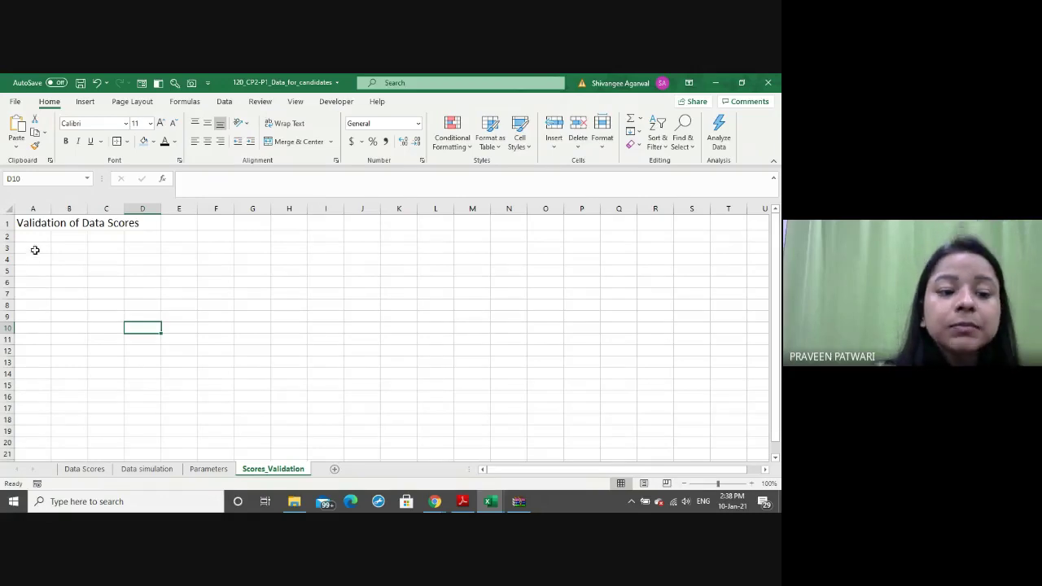
Leave Scores_Validation and view the Parameters sheet with 20 cards, 100 max score and 2000 total
left_click(35, 250)
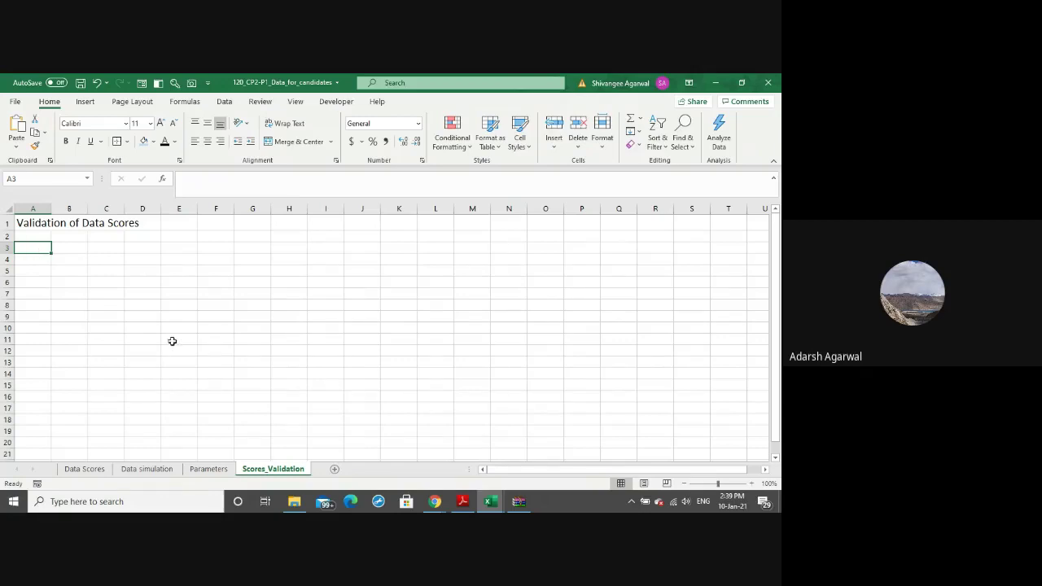
double_click(254, 469)
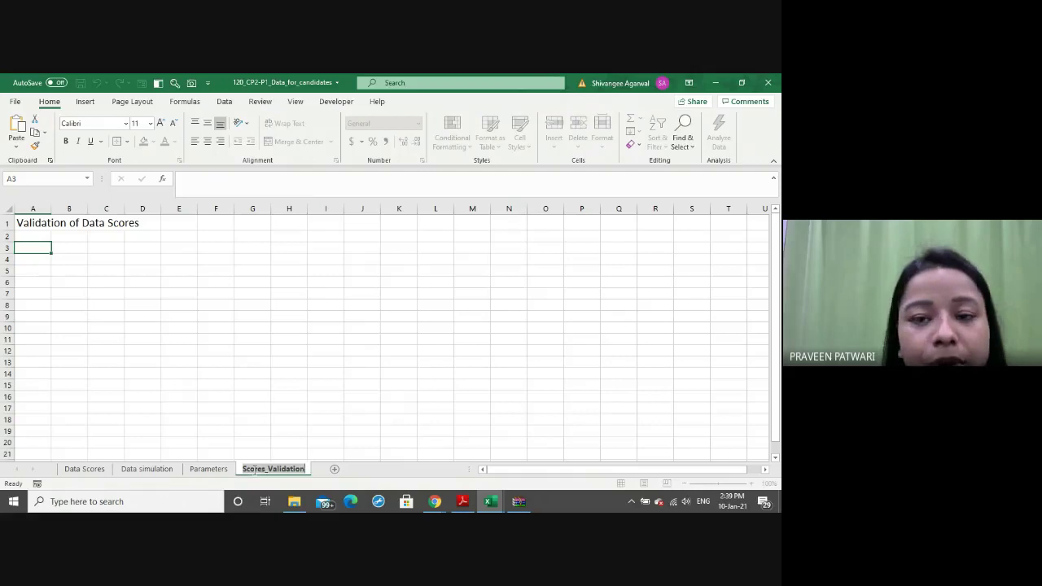
left_click(212, 470)
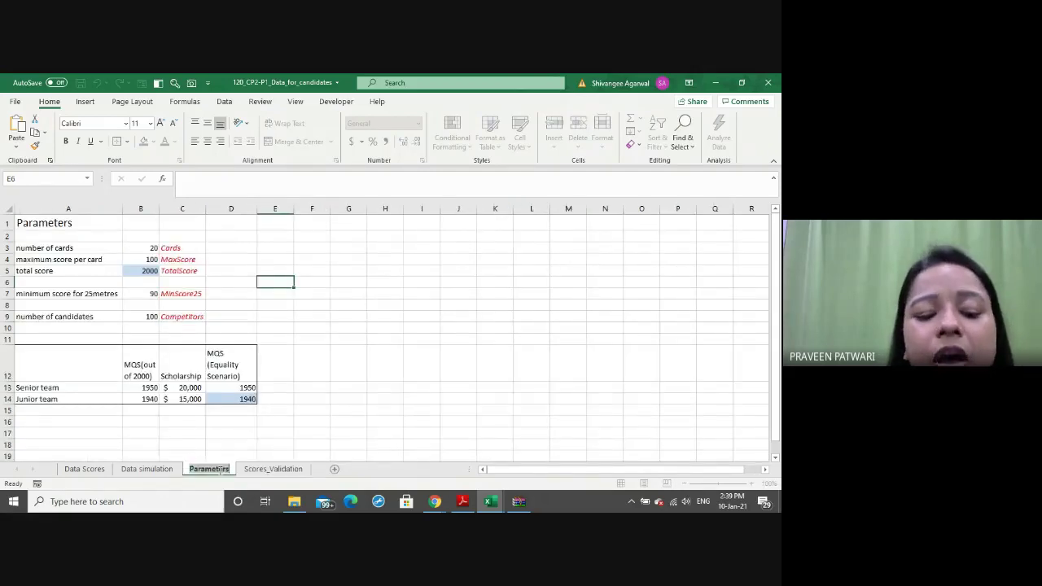
Go back to the Scores_Validation sheet holding only the A1 title
left_click(261, 470)
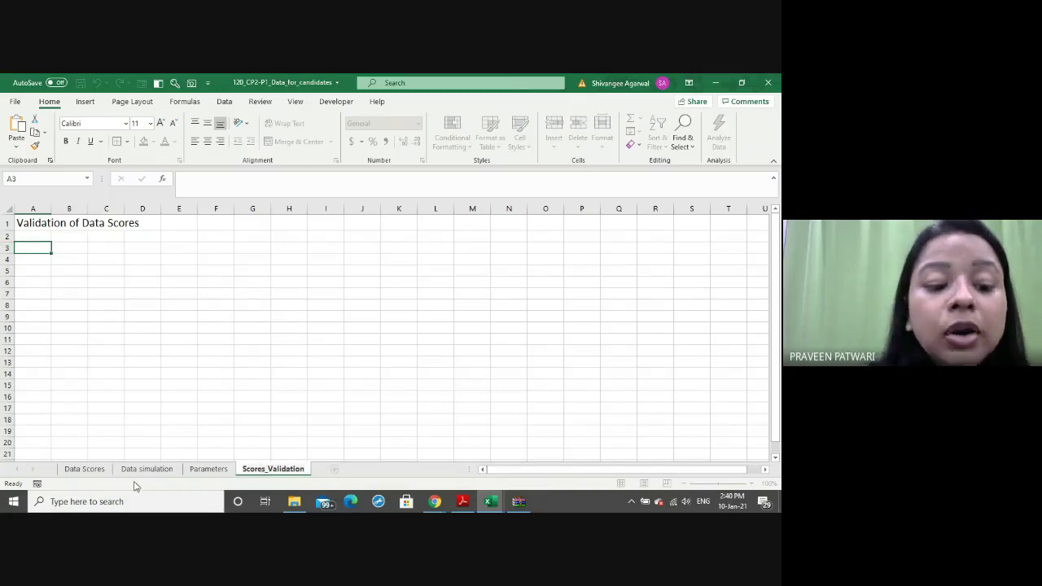
Display the Data Scores sheet of raw 25-metre competitor scores over 20 rounds
left_click(103, 473)
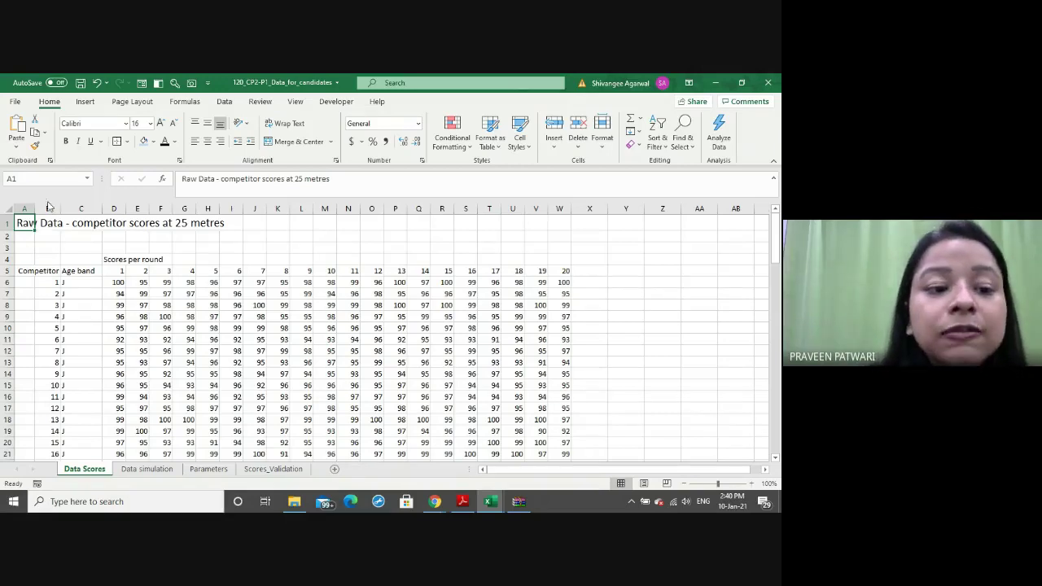
Check the Competitor header in Data Scores B5, then return to Scores_Validation
left_click(47, 273)
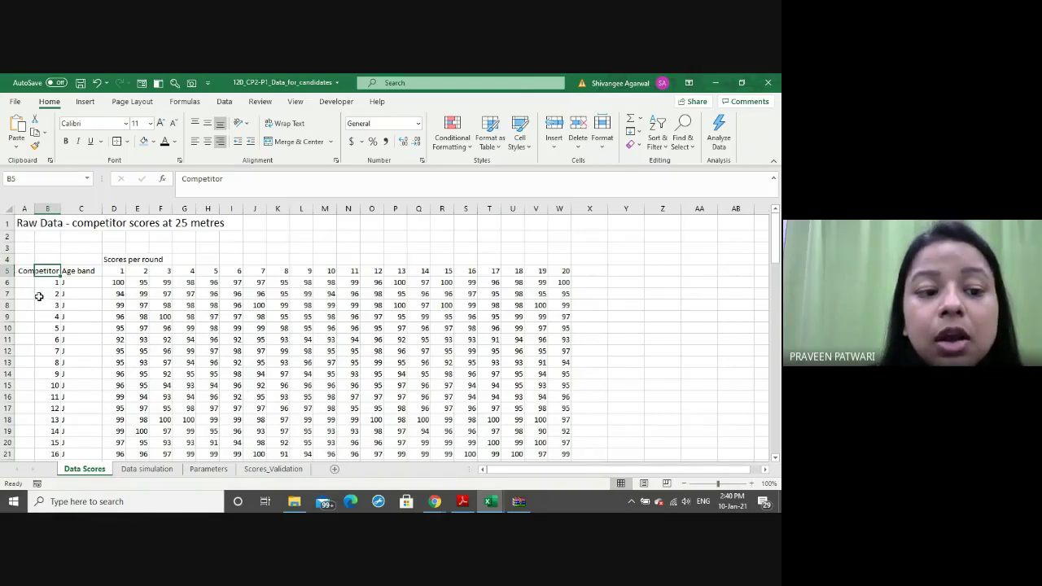
left_click(273, 469)
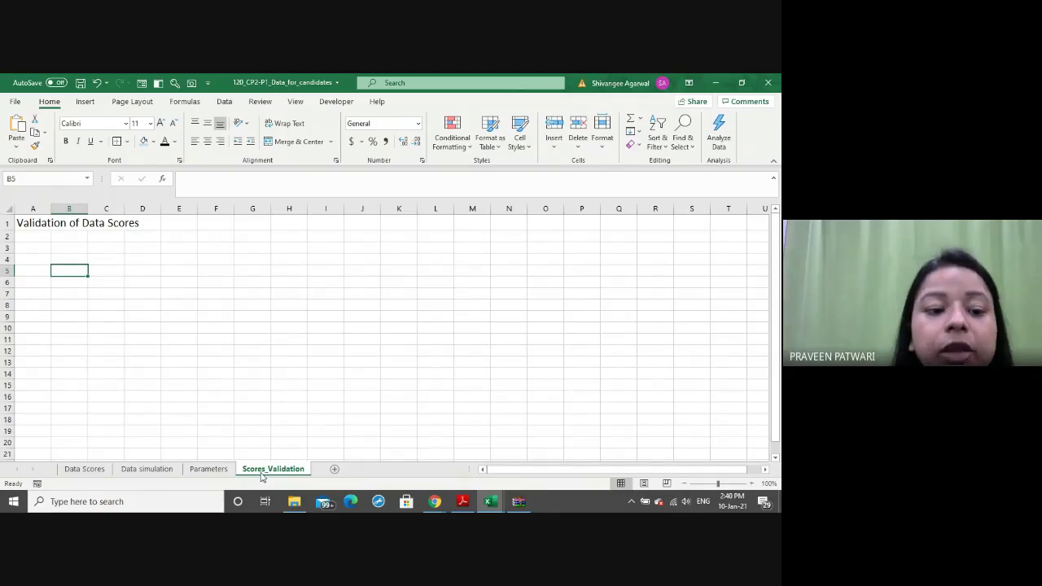
Link B5 to ='Data Scores'!B5 and fill it across row 5 for Competitor, Age band and rounds 1–16
type("=")
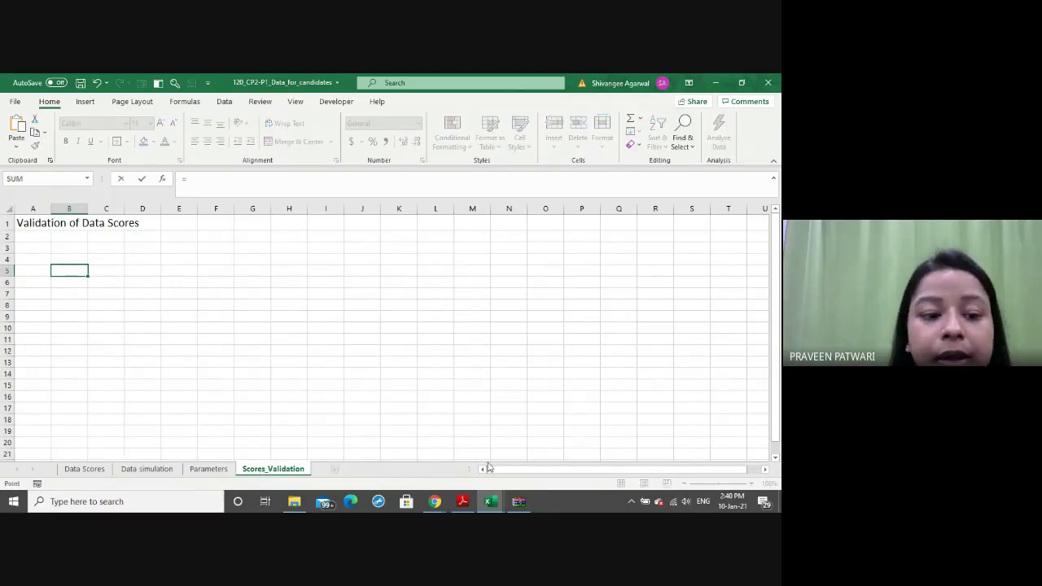
key("ctrl+Page_Up")
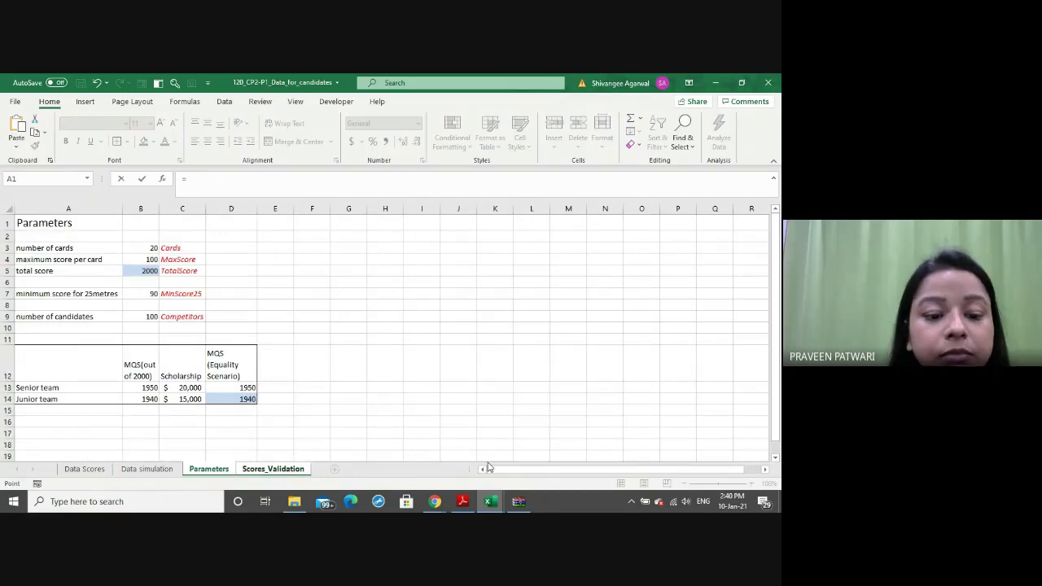
key("ctrl+Page_Up")
key("ctrl+Page_Up")
left_click(40, 274)
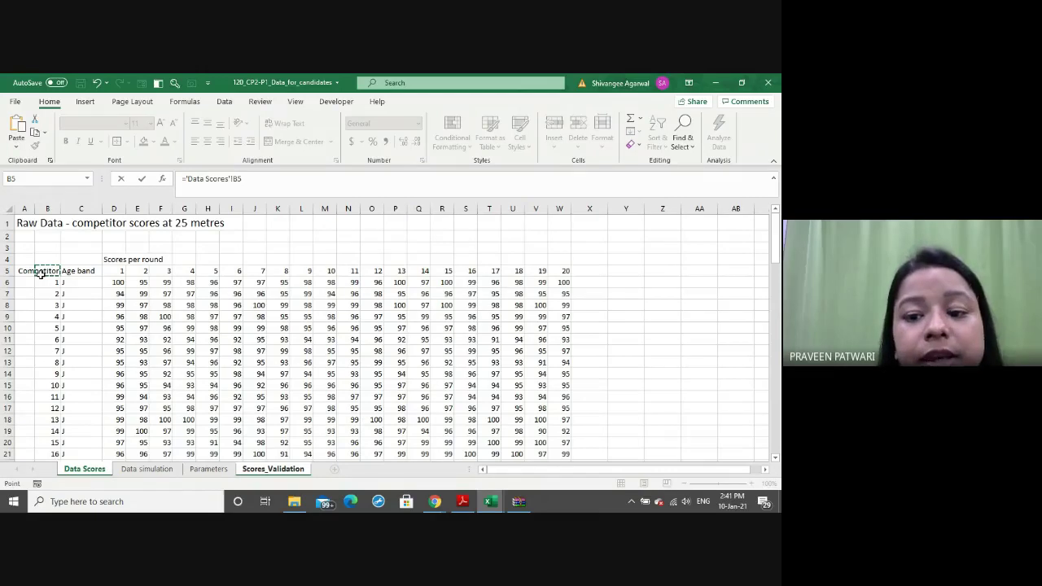
key("Return")
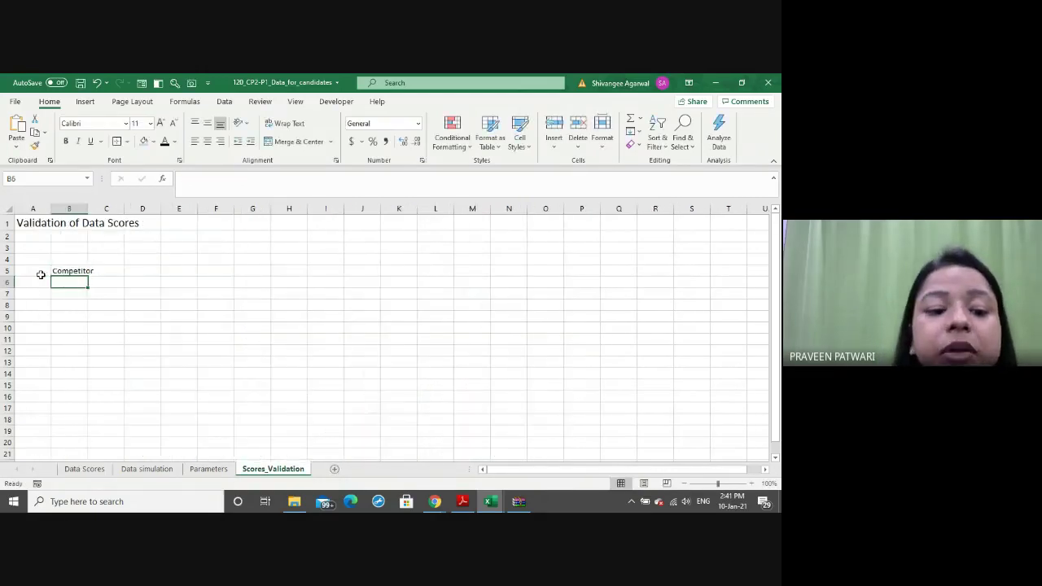
left_click(66, 270)
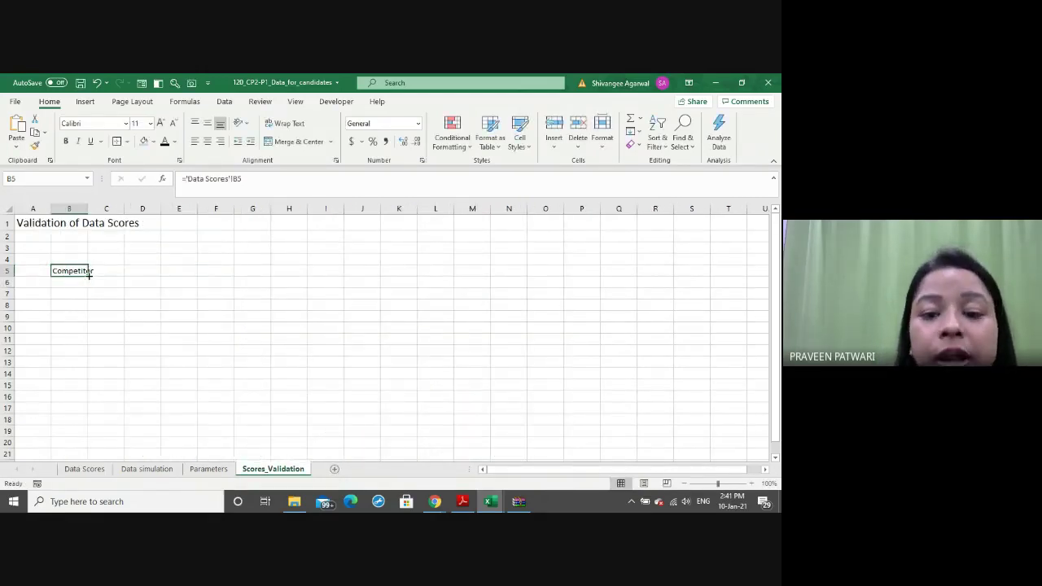
left_click_drag(88, 277, 704, 251)
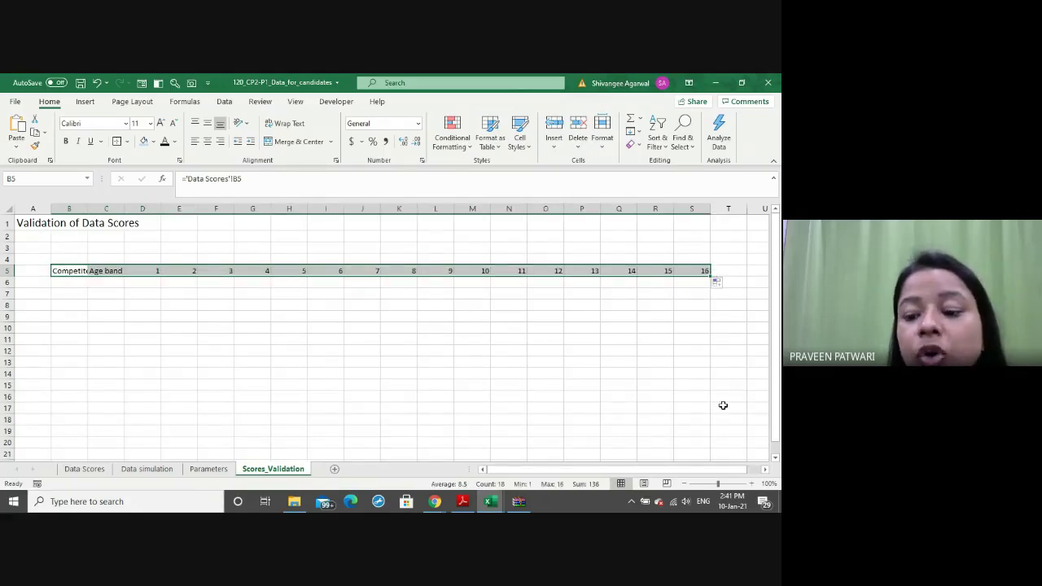
Extend the linked round headers in row 5 through round 20 and clear the stray zero in X5
left_click(685, 485)
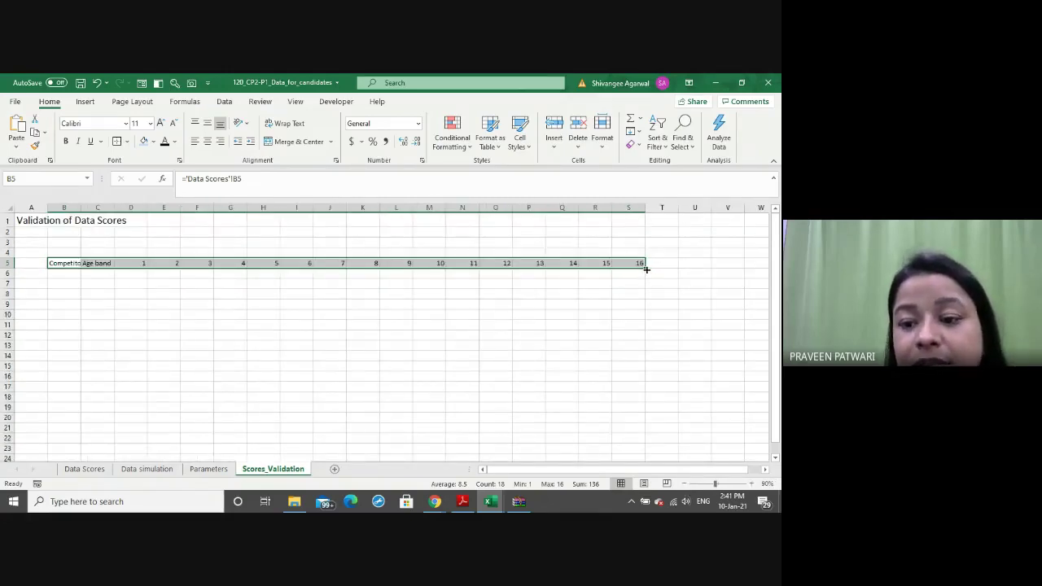
mouse_move(647, 269)
left_mouse_down()
mouse_move(742, 262)
mouse_move(712, 263)
left_mouse_up()
left_click(694, 263)
key("Delete")
key("Left")
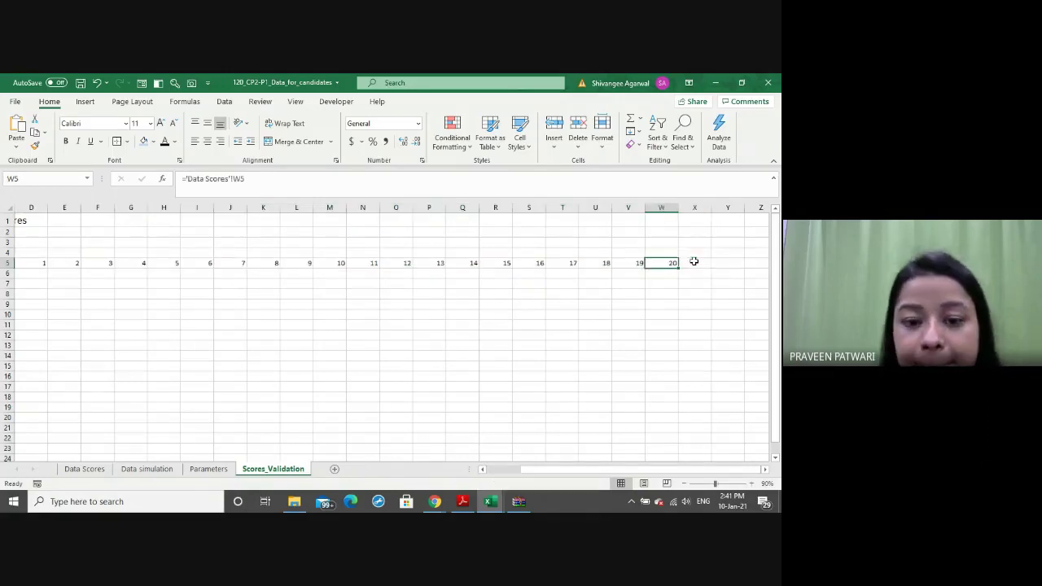
key("Home")
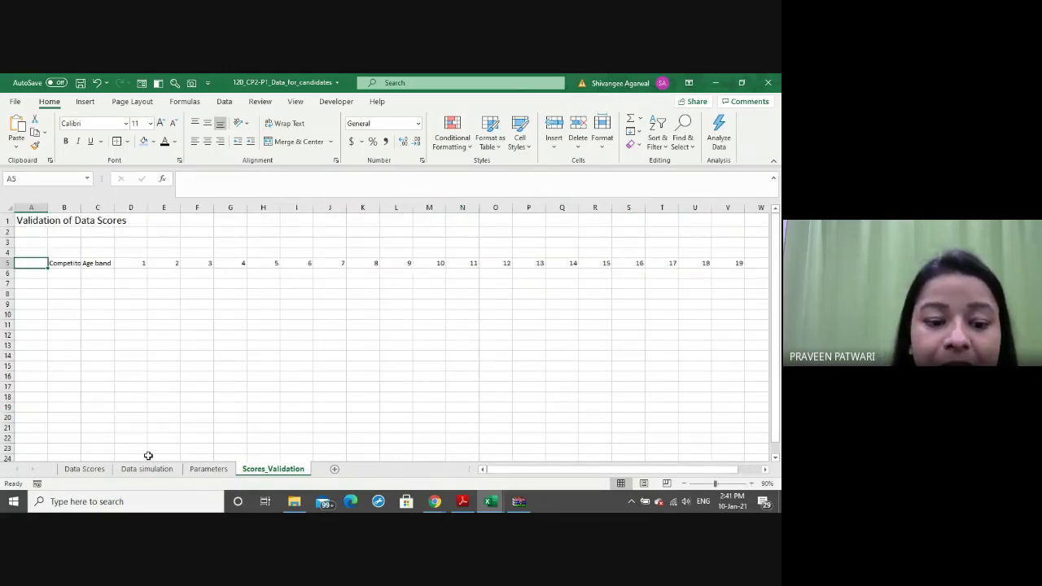
Glance at Data Scores, then return to Scores_Validation and zoom it to 100%
left_click(86, 471)
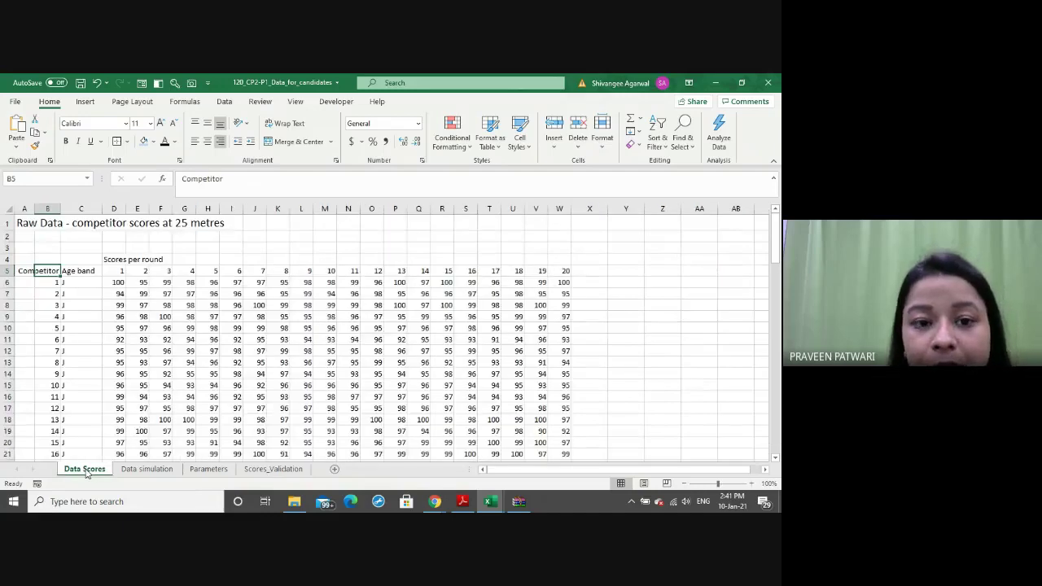
left_click(286, 471)
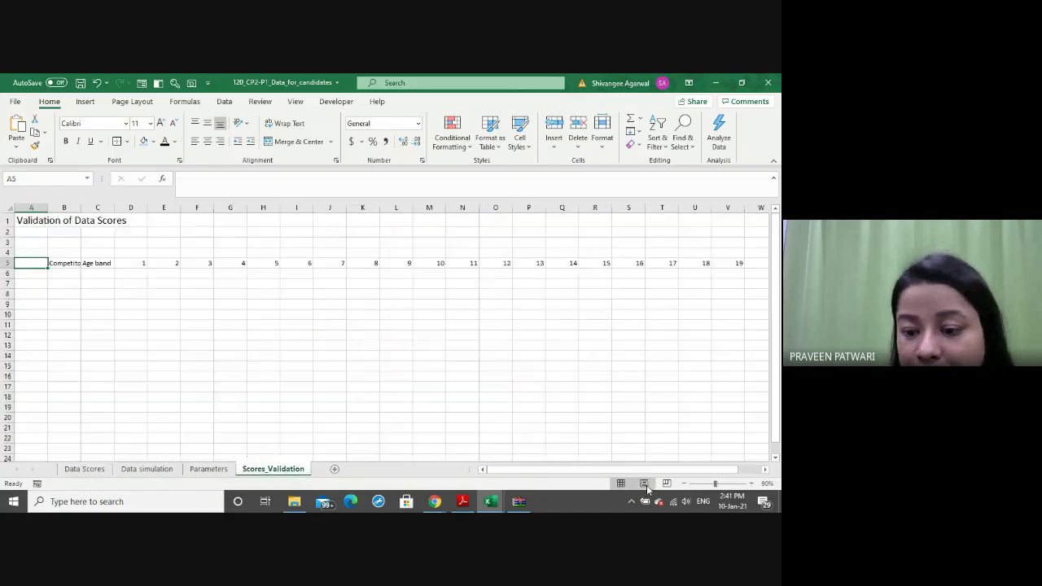
left_click(749, 484)
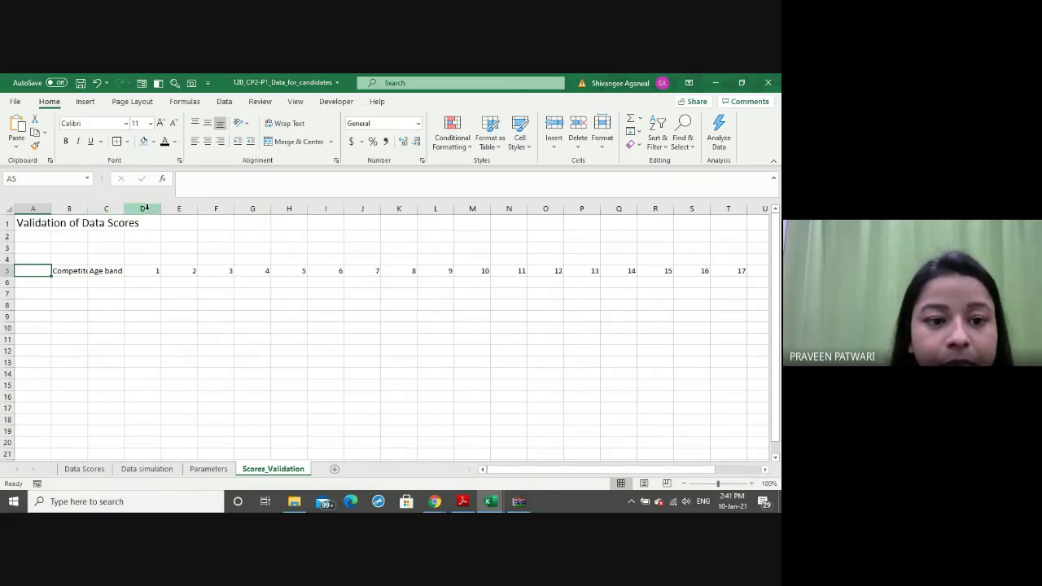
Select round columns D through W and autofit them to their contents
left_click(143, 209)
key("ctrl+shift+Right")
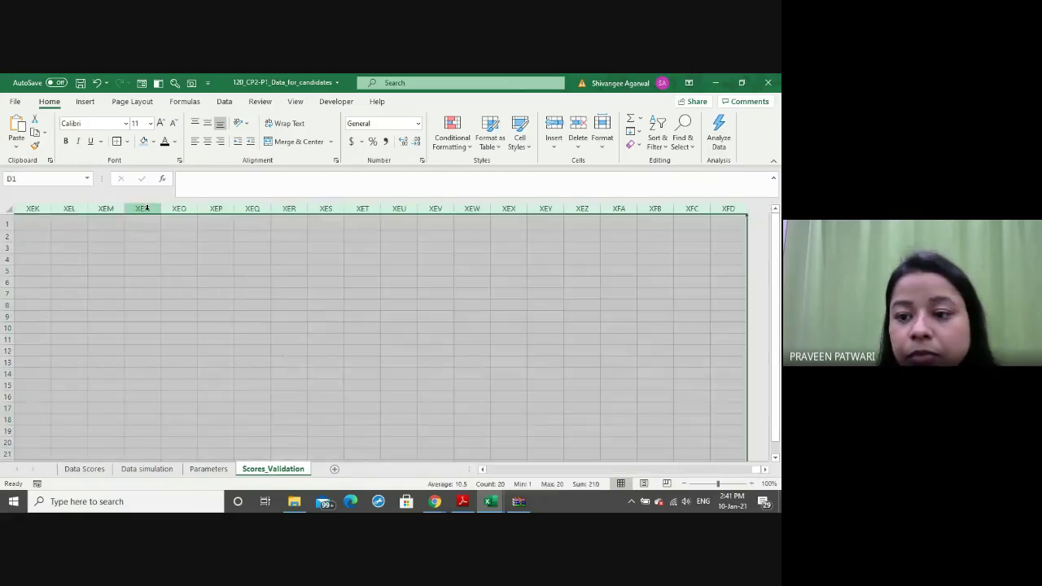
key("ctrl+shift+Left")
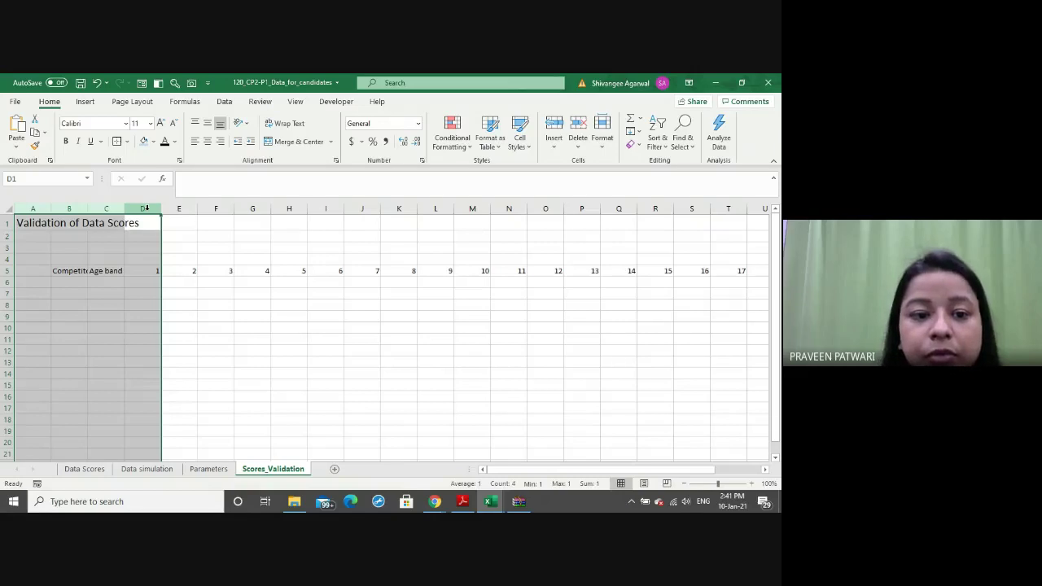
mouse_move(145, 208)
left_mouse_down()
mouse_move(777, 185)
mouse_move(707, 208)
left_mouse_up()
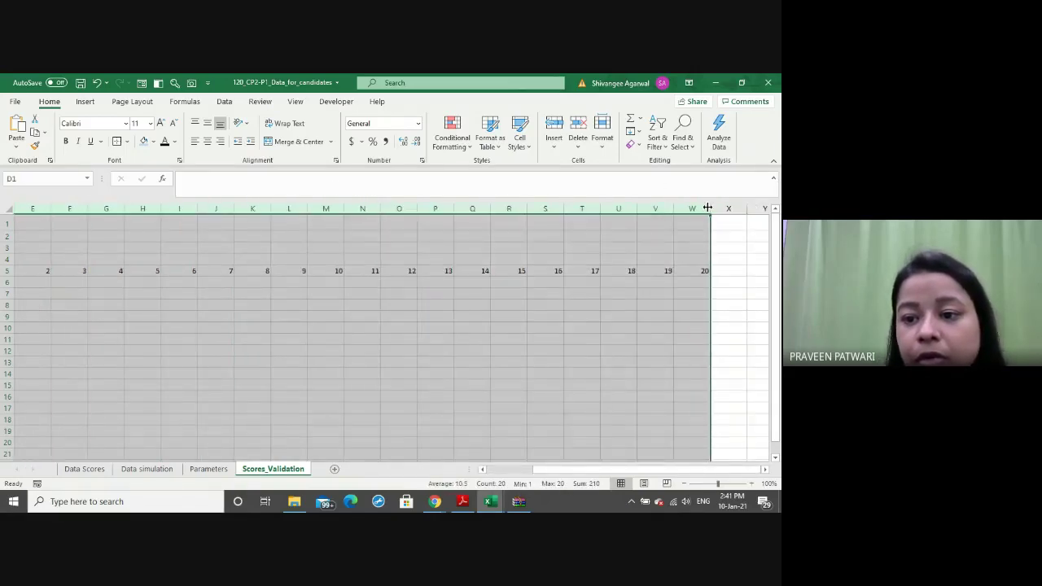
double_click(711, 209)
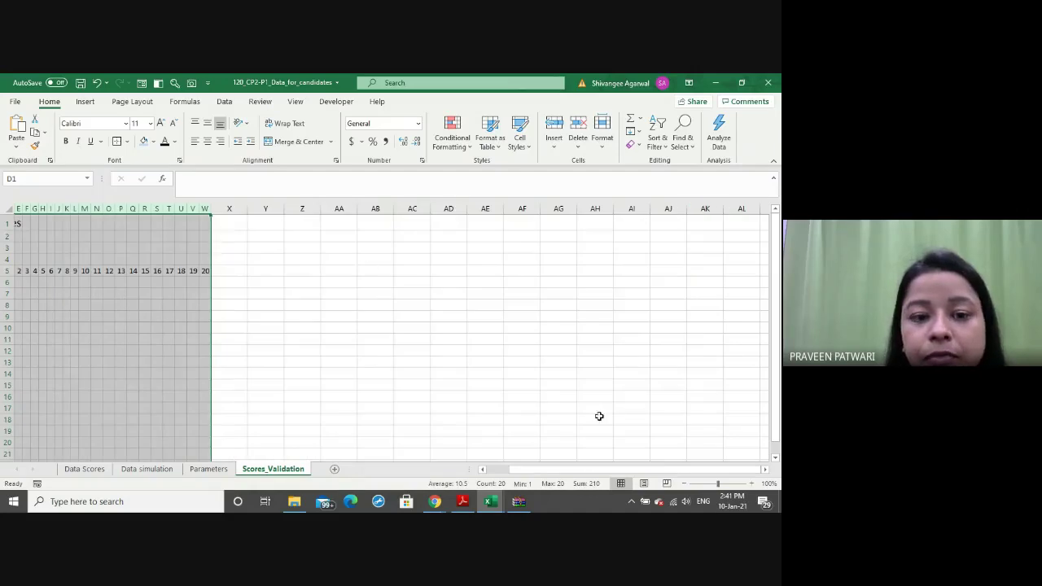
Widen D–W to one even width, narrow column A, and autofit column B for Competitor
left_click_drag(646, 471, 627, 470)
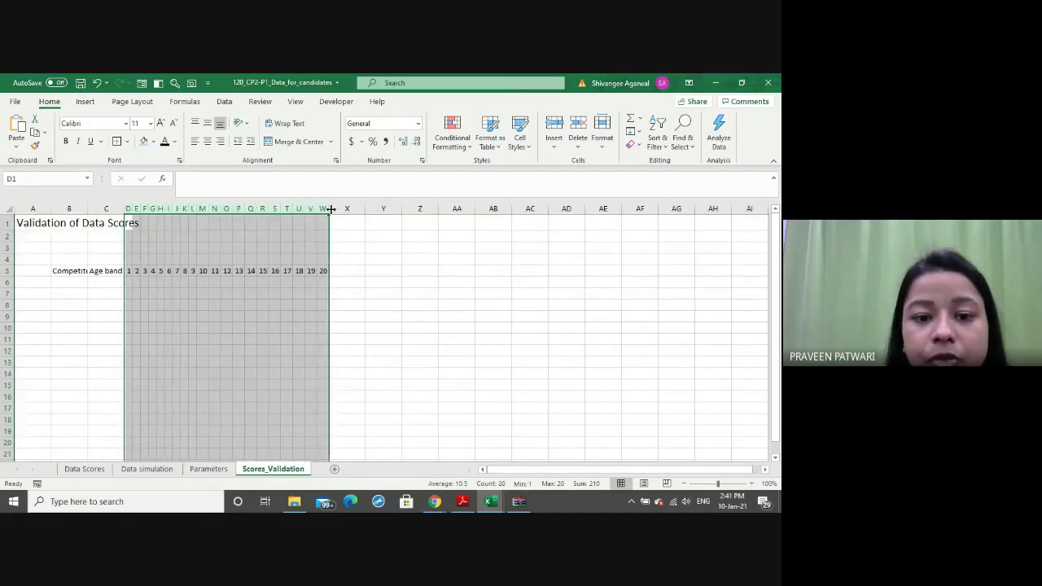
left_click_drag(330, 209, 341, 209)
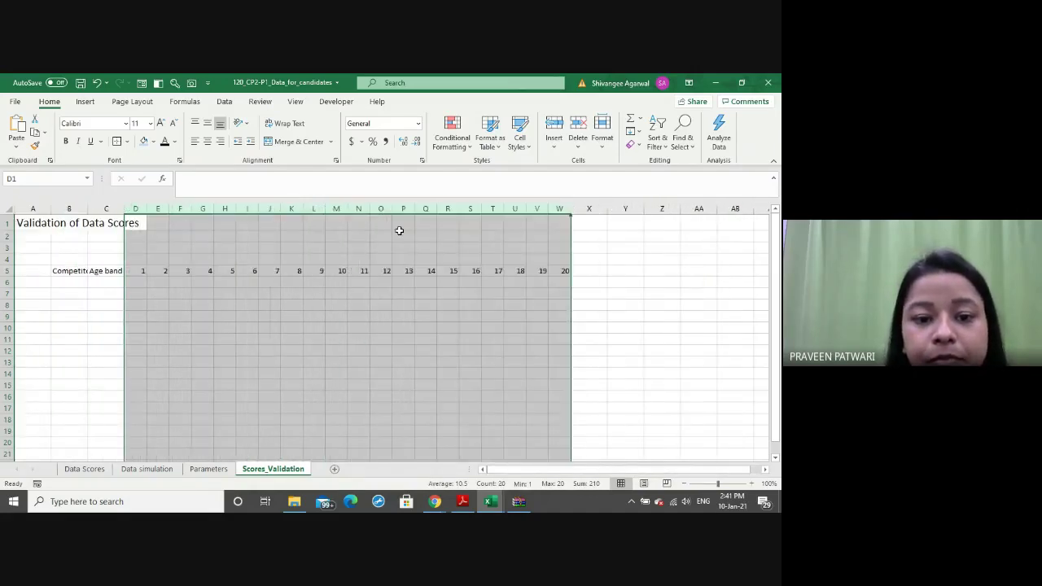
left_click(593, 274)
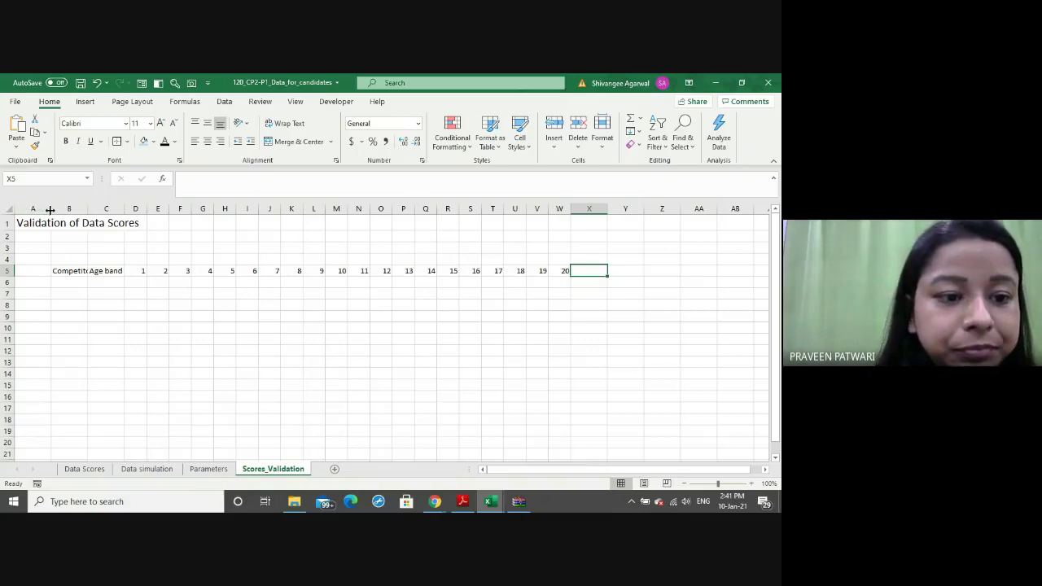
left_click_drag(50, 209, 33, 209)
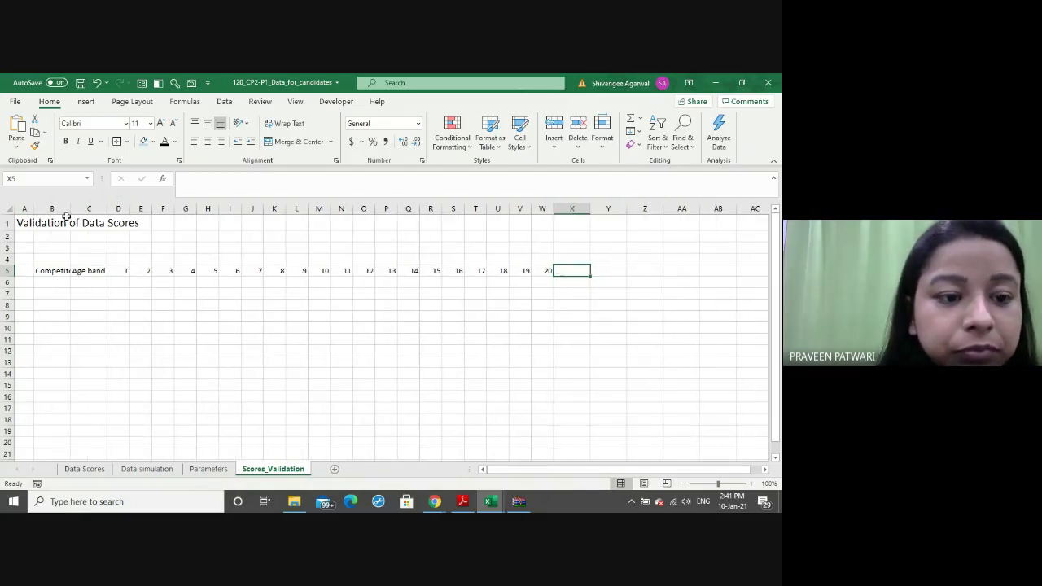
double_click(71, 208)
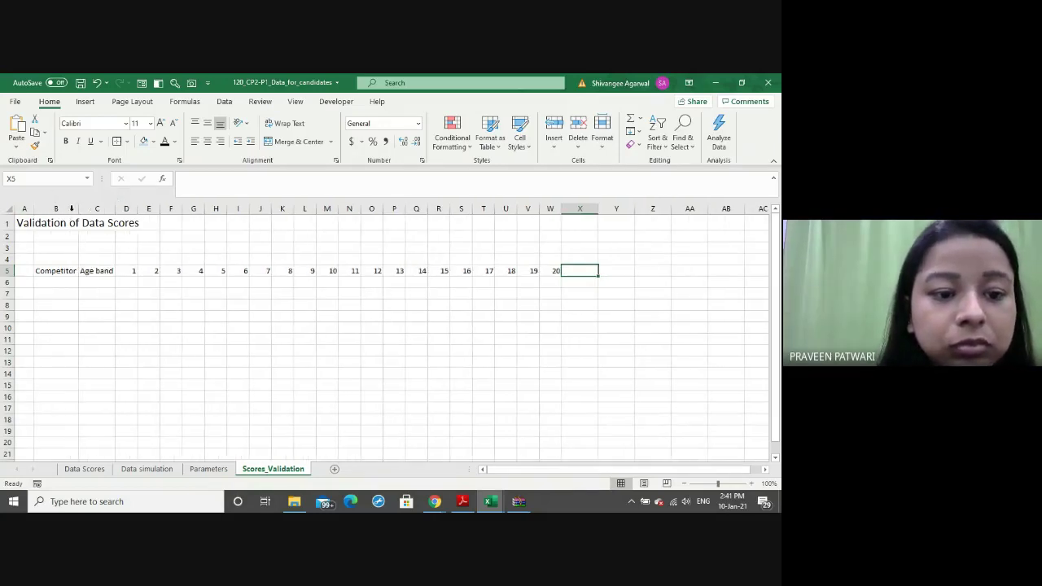
Fill the B5:W5 'Data Scores' links down, then delete the surplus zero rows below row 105
left_click(61, 270)
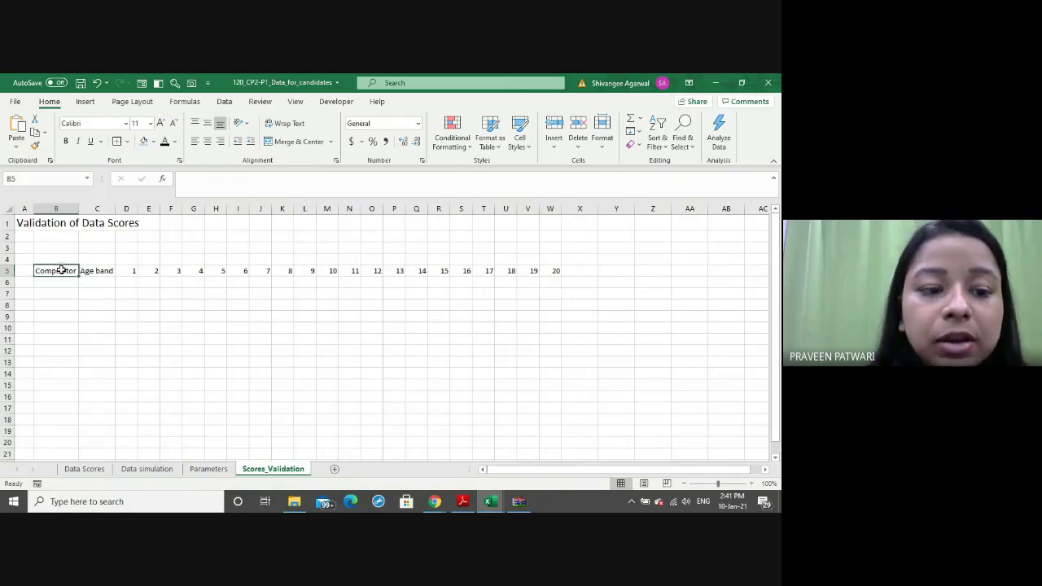
mouse_move(61, 270)
left_mouse_down()
mouse_move(554, 271)
mouse_move(509, 417)
mouse_move(526, 478)
mouse_move(534, 342)
mouse_move(524, 213)
mouse_move(513, 306)
mouse_move(513, 283)
left_mouse_up()
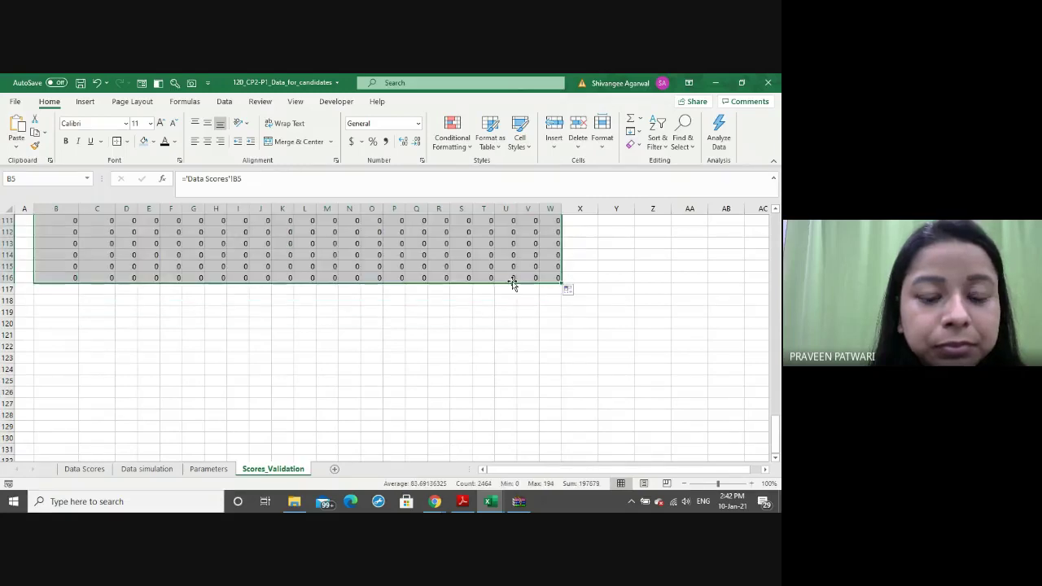
scroll(514, 283, "up", 5)
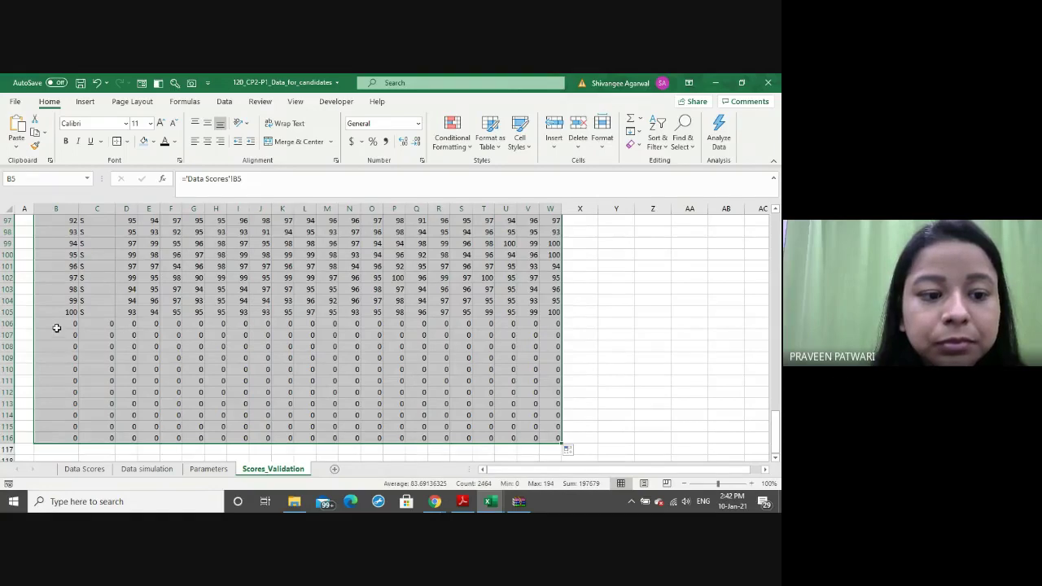
left_click_drag(56, 327, 570, 456)
key("Delete")
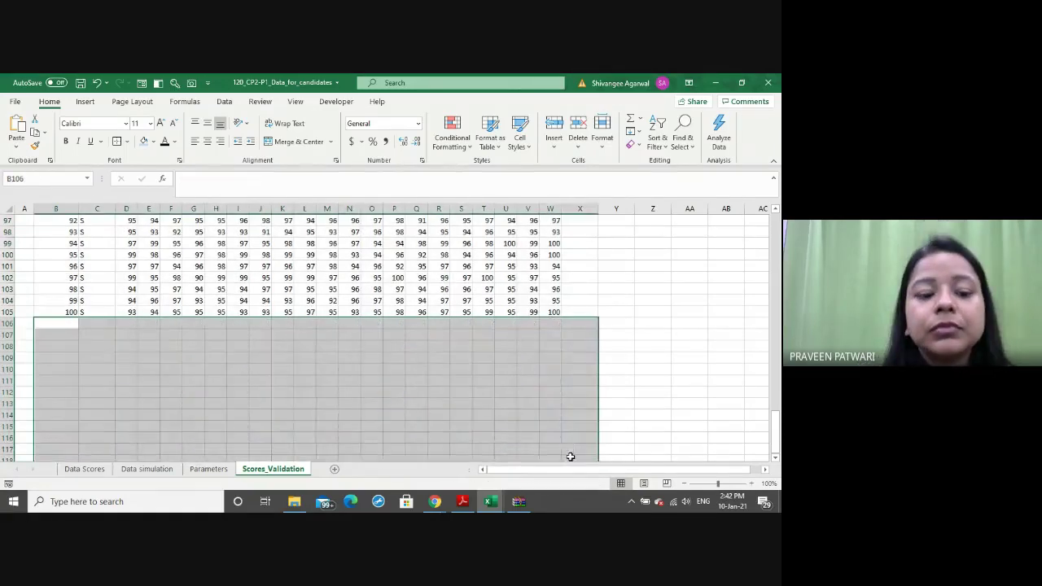
key("Up")
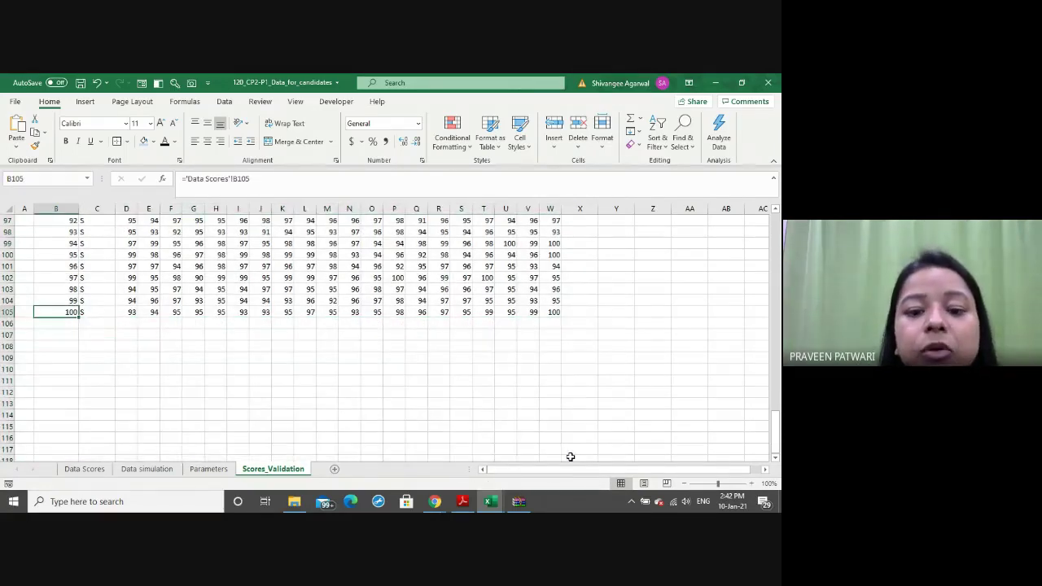
key("ctrl+Up")
key("ctrl+Up")
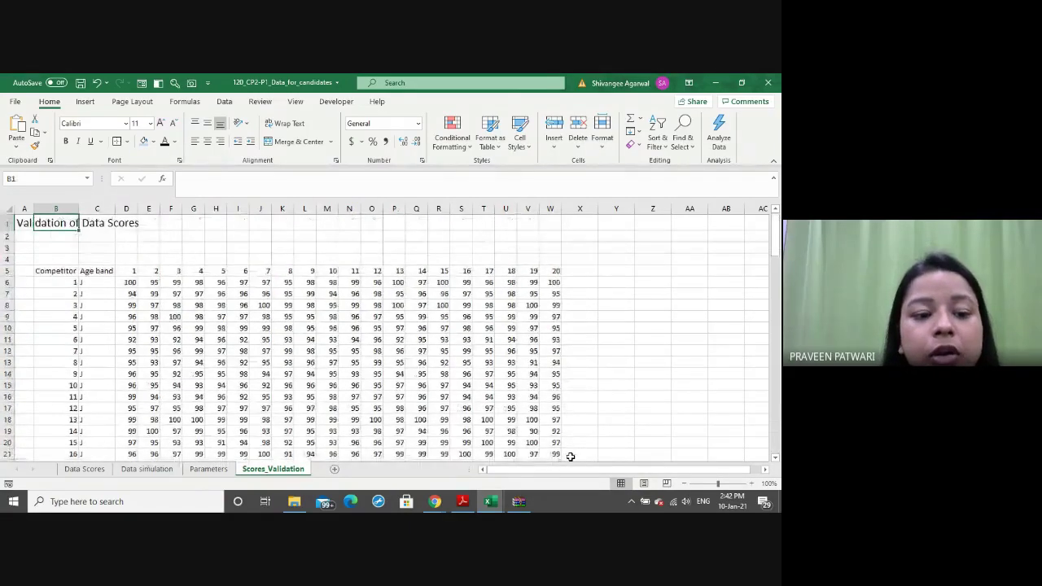
Copy the linked 'Scores per round' label up from D5 into D4
left_click(125, 270)
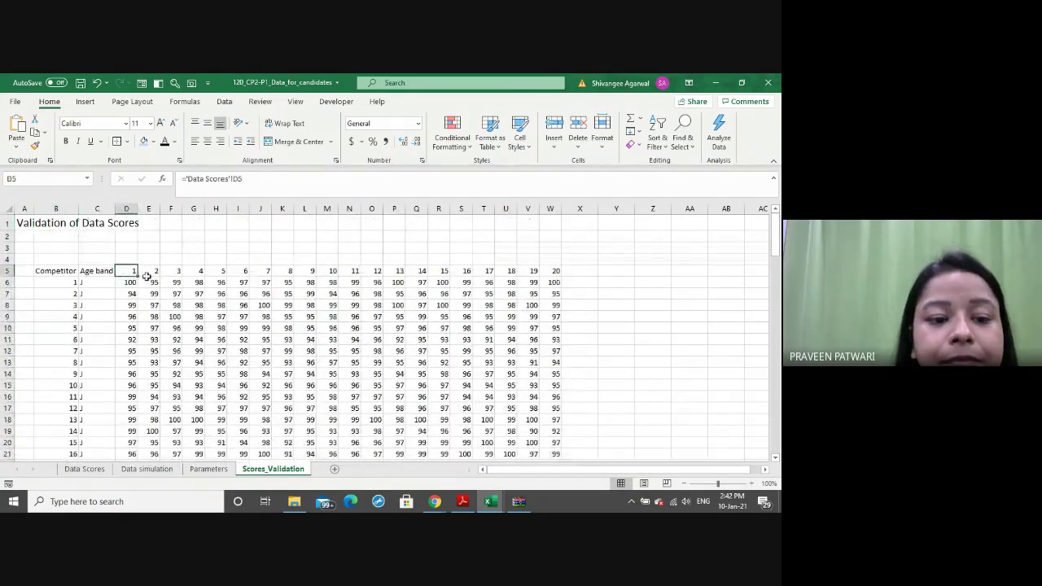
left_click_drag(138, 275, 135, 265)
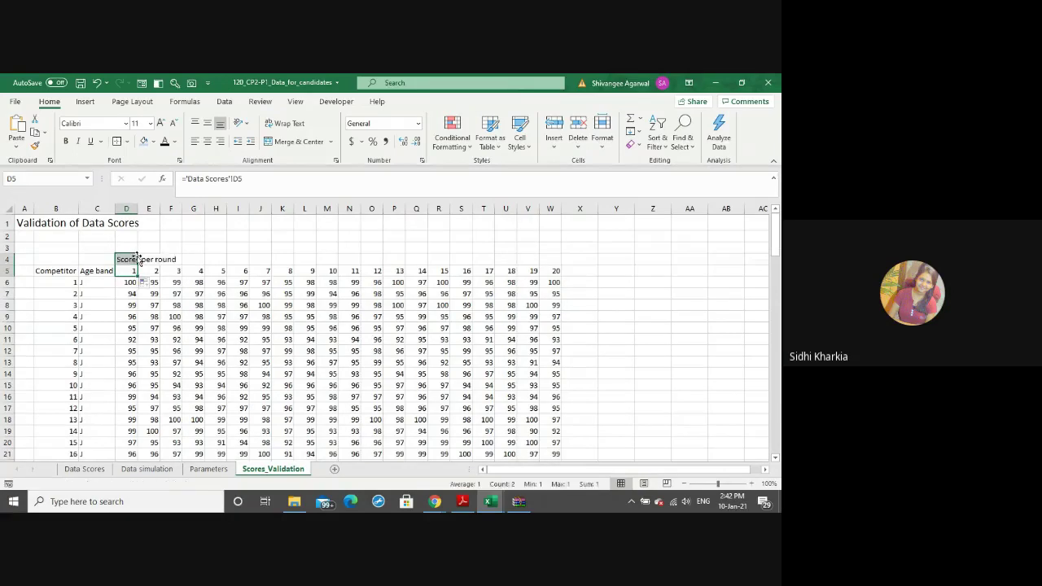
left_click(129, 270)
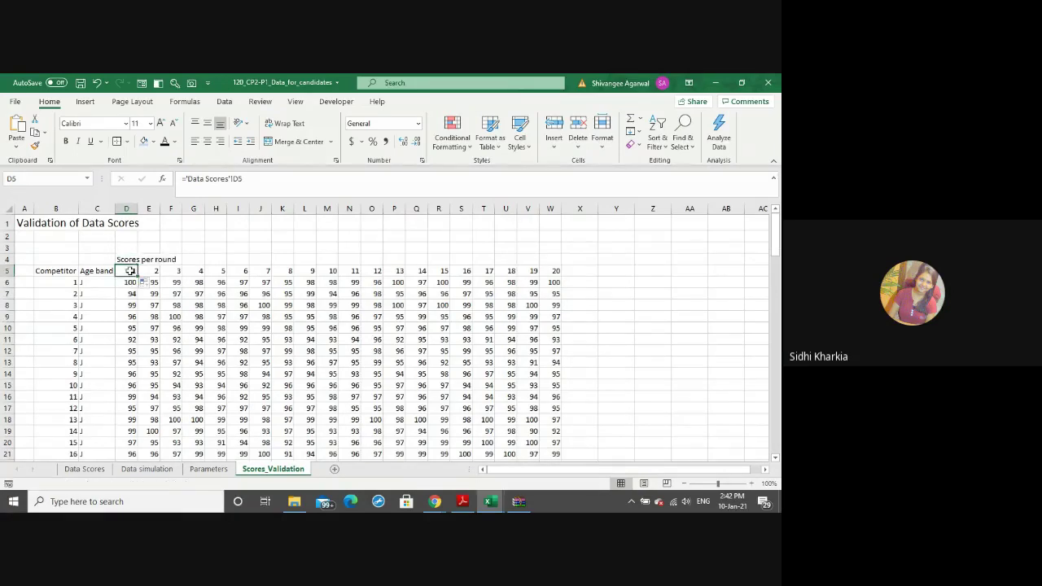
Check a score cell's linking formula and compare its values against the Data Scores sheet
left_click(192, 282)
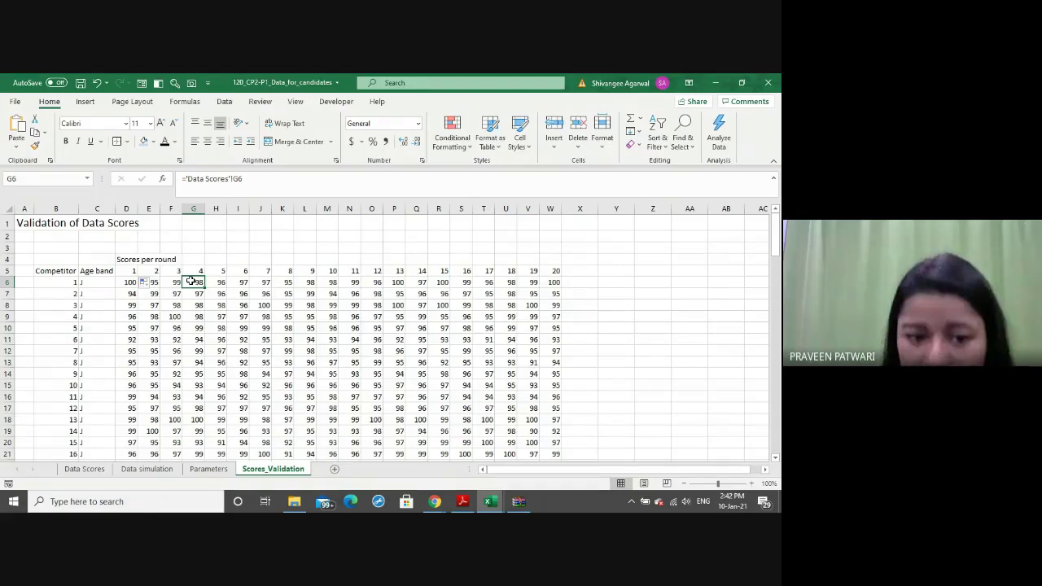
left_click(79, 471)
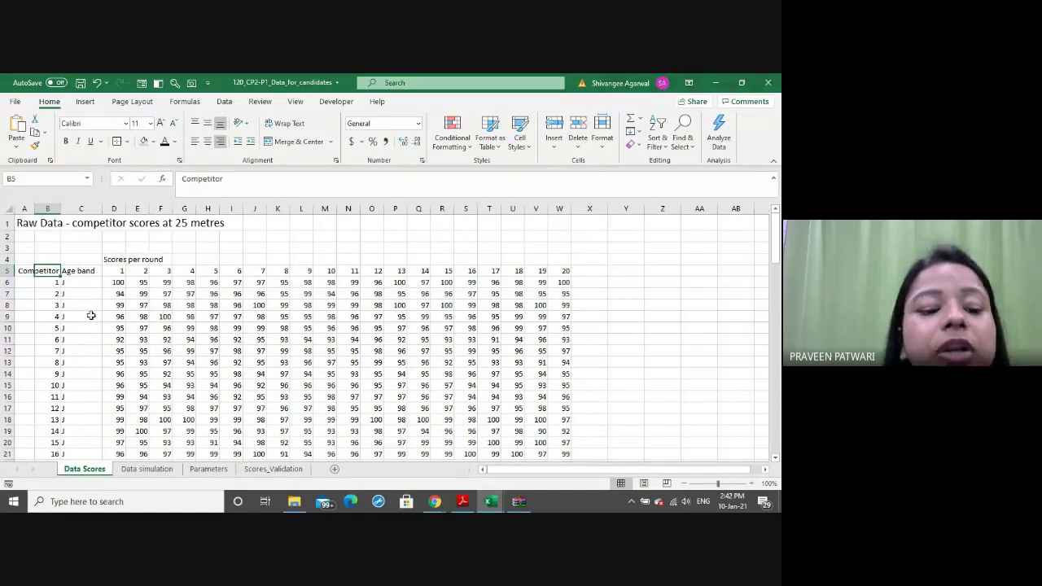
left_click(259, 473)
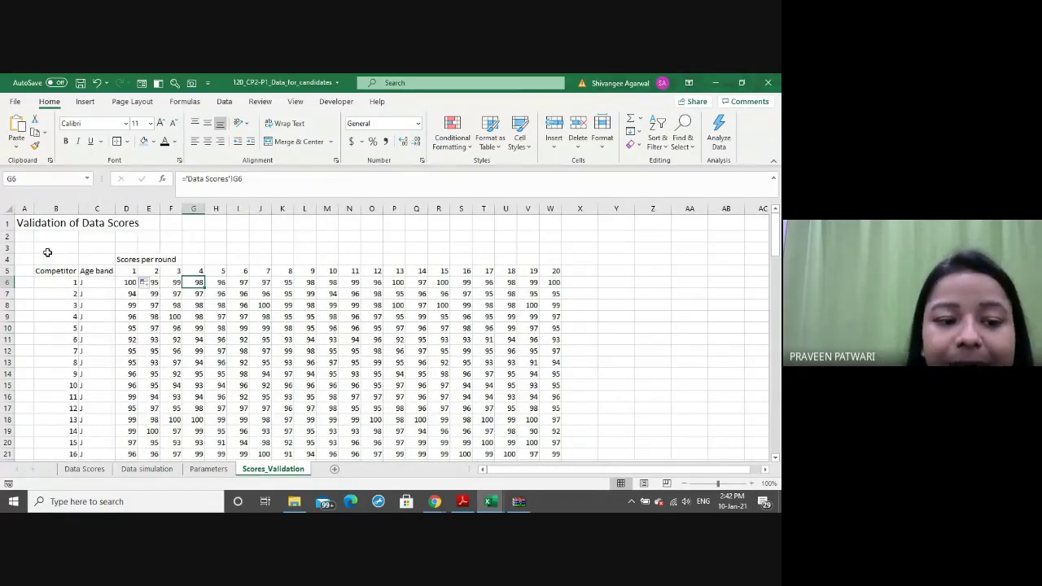
left_click(85, 471)
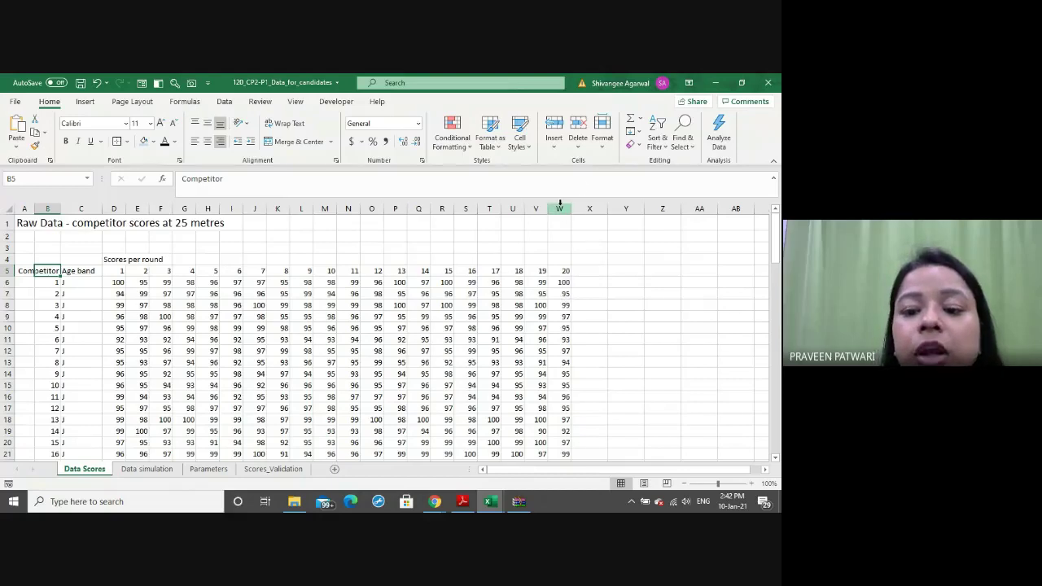
left_click(268, 470)
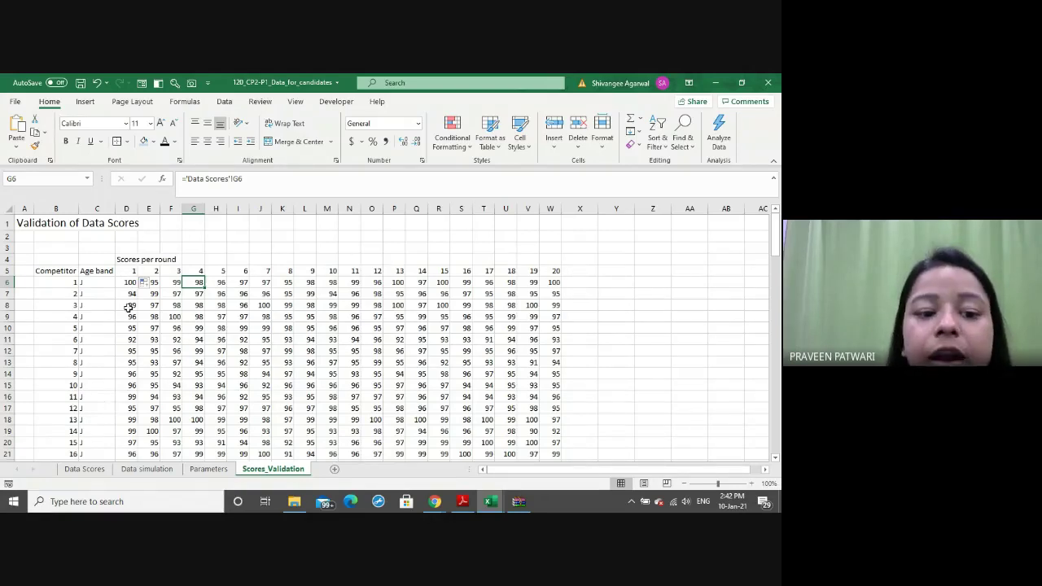
Check how far the age band data runs in column C of Scores_Validation
left_click(94, 362)
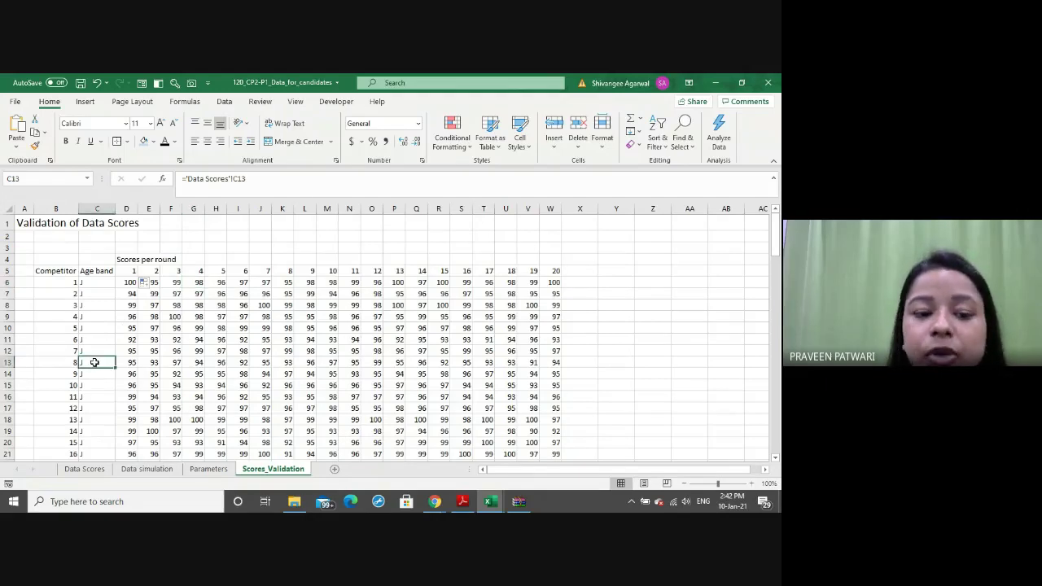
key("ctrl+Down")
key("ctrl+Up")
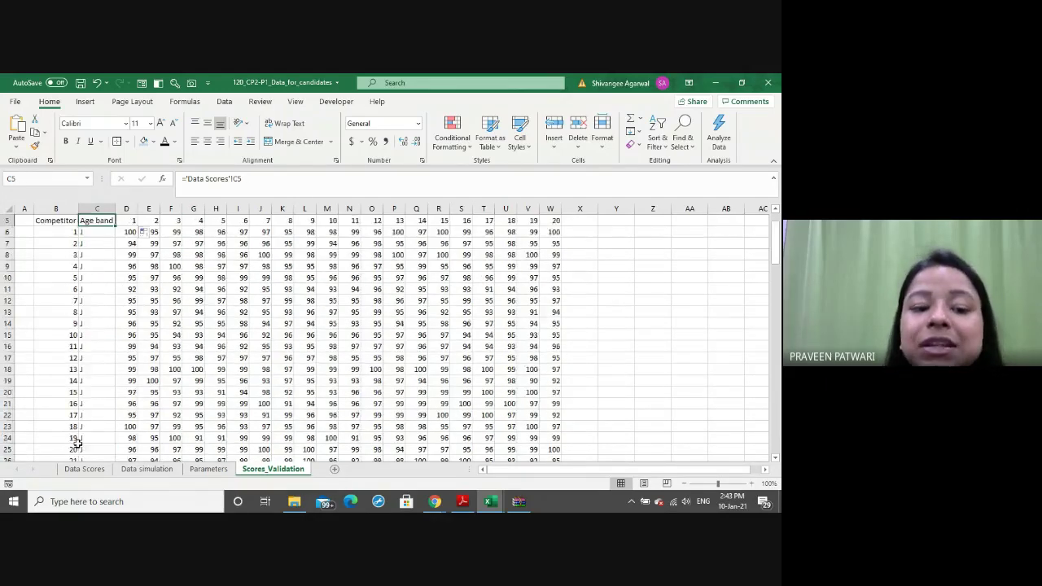
key("ctrl+Up")
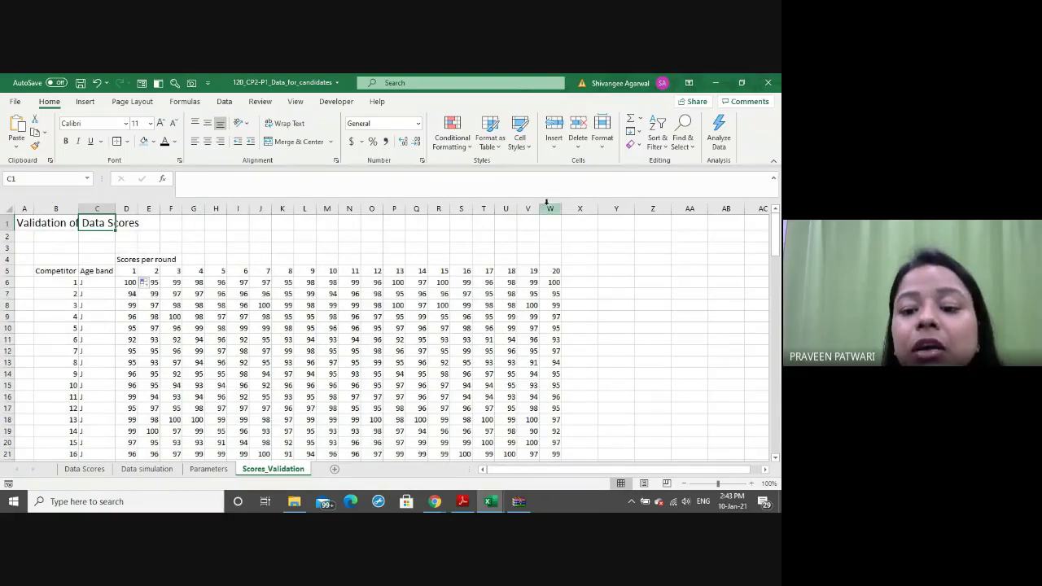
Inspect the last competitor rows of the score data on the source sheets
left_click(83, 469)
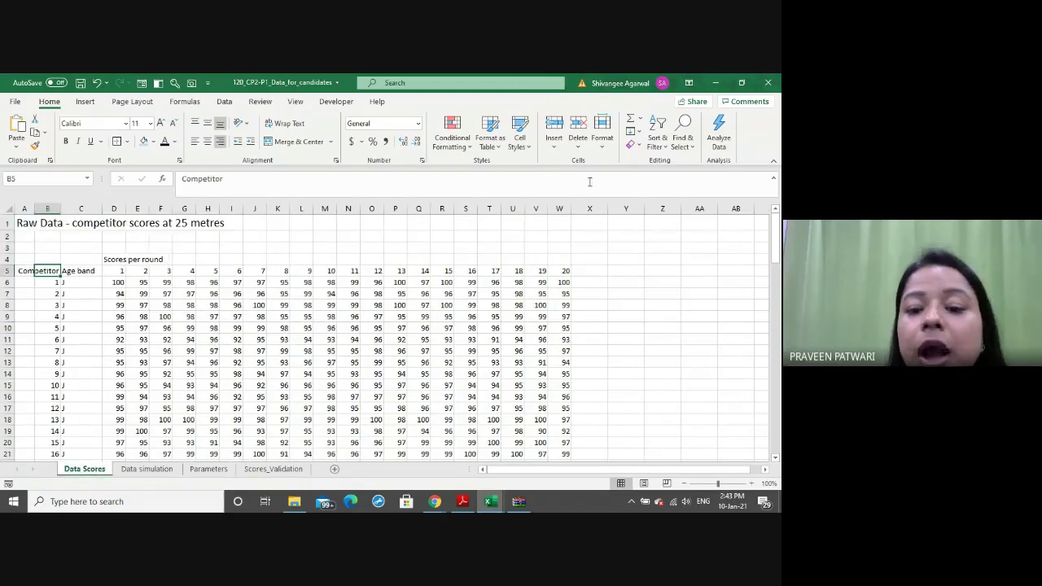
left_click(565, 326)
key("ctrl+Down")
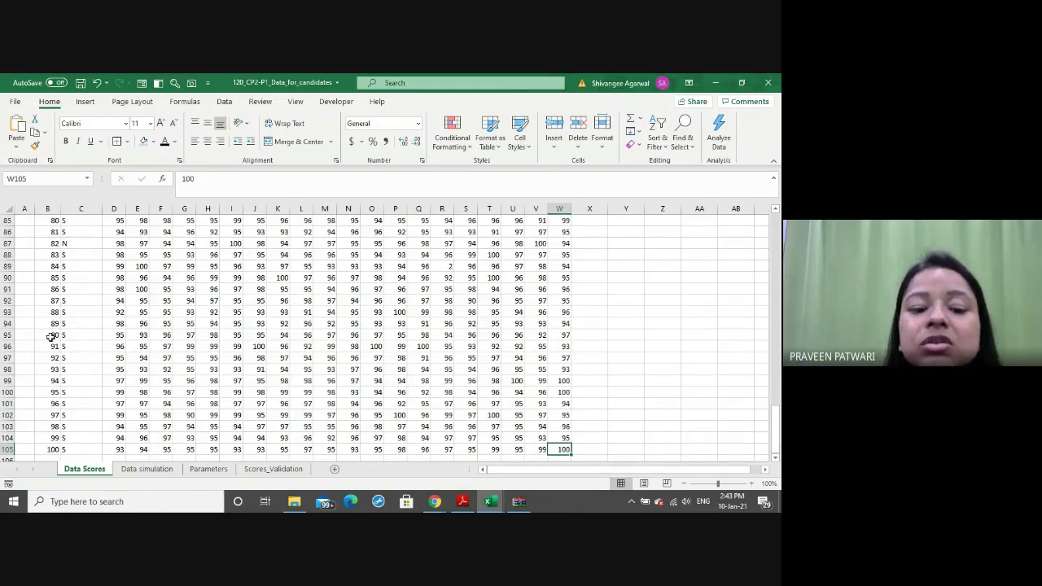
key("ctrl+Page_Down")
key("ctrl+Page_Down")
key("ctrl+Page_Down")
key("ctrl+Right")
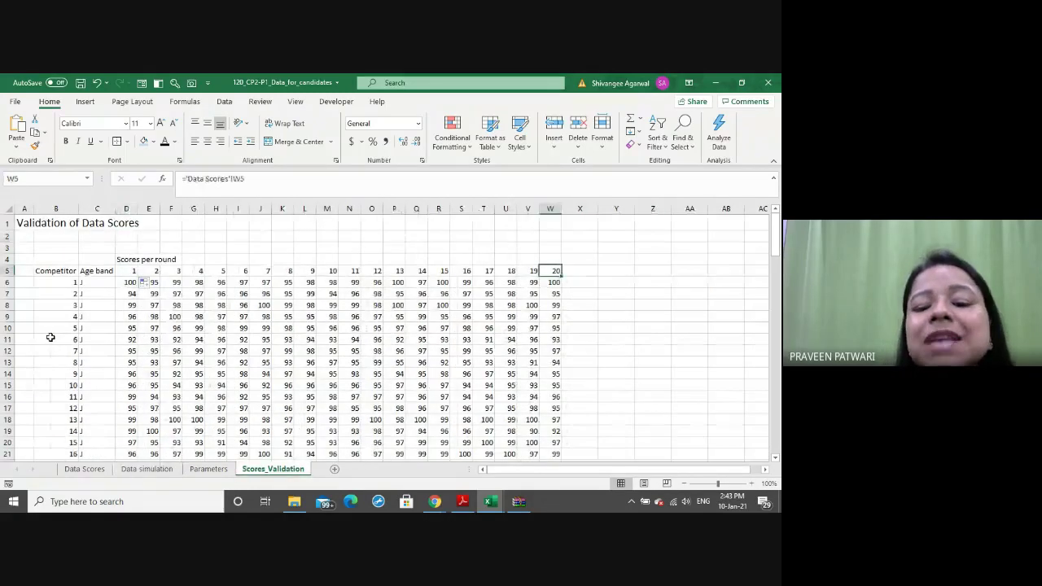
key("ctrl+Down")
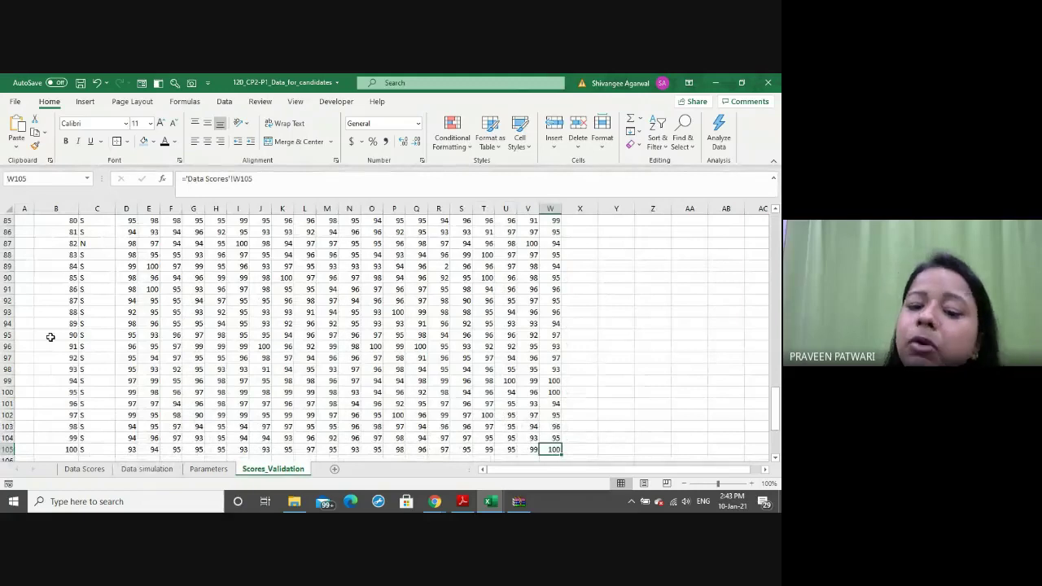
key("ctrl+Up")
key("ctrl+Down")
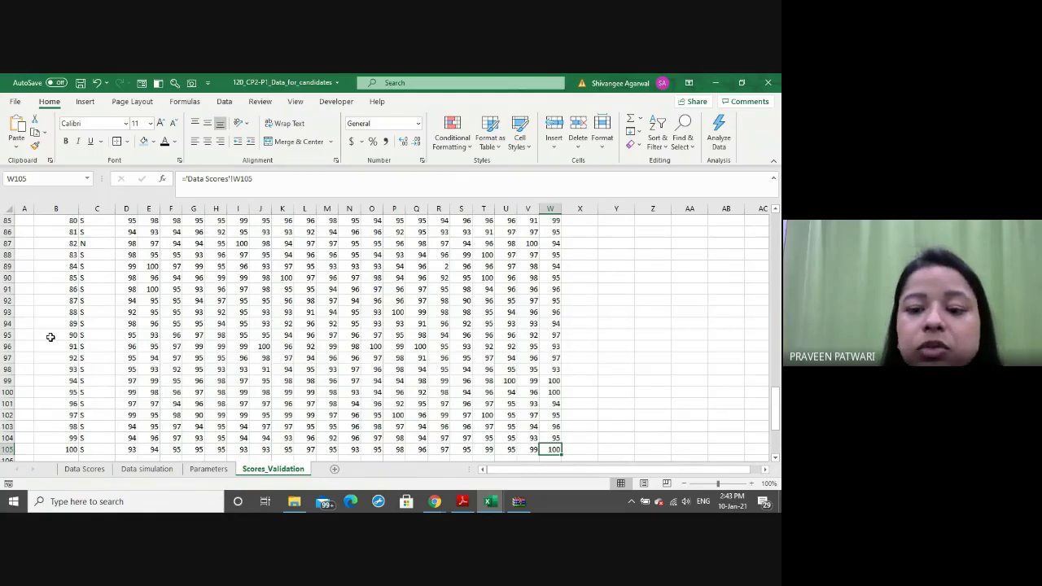
Go back to the Competitor header, compare with Data Scores, and return to Scores_Validation
key("ctrl+Up")
key("ctrl+Left")
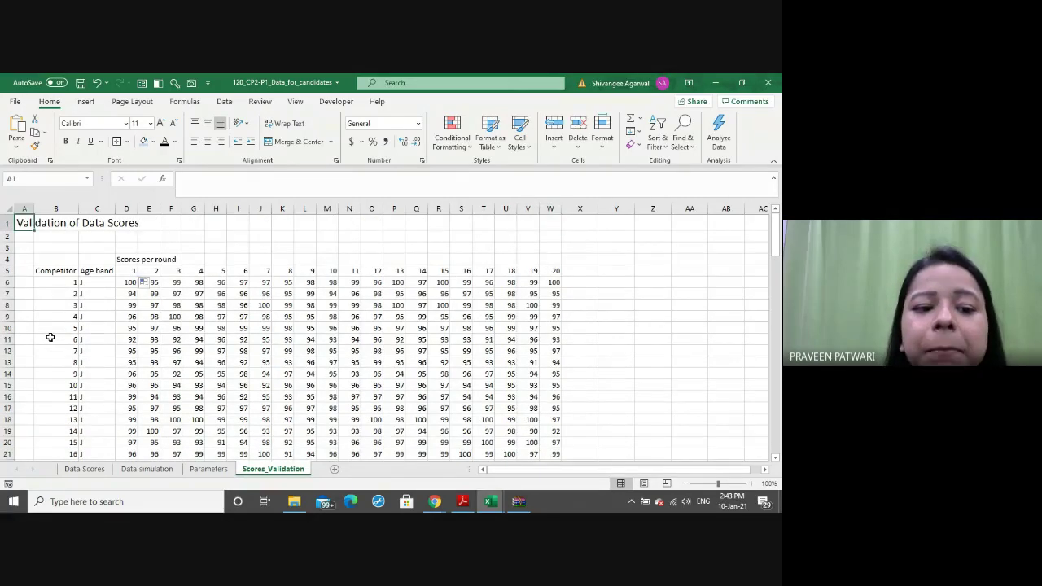
key("Right")
key("Right")
key("Down")
key("Down")
key("Down")
key("Down")
key("Left")
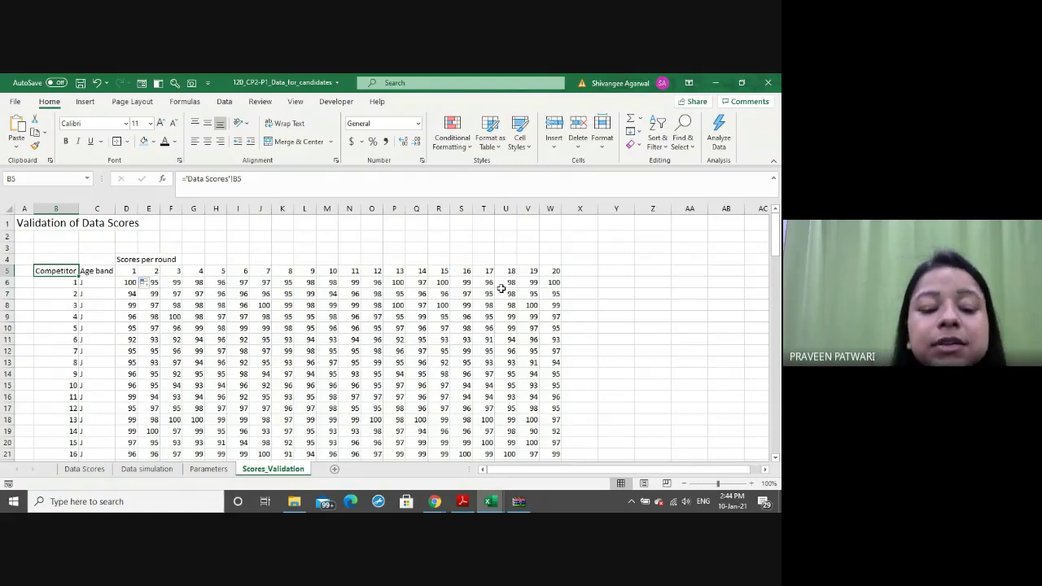
left_click(101, 475)
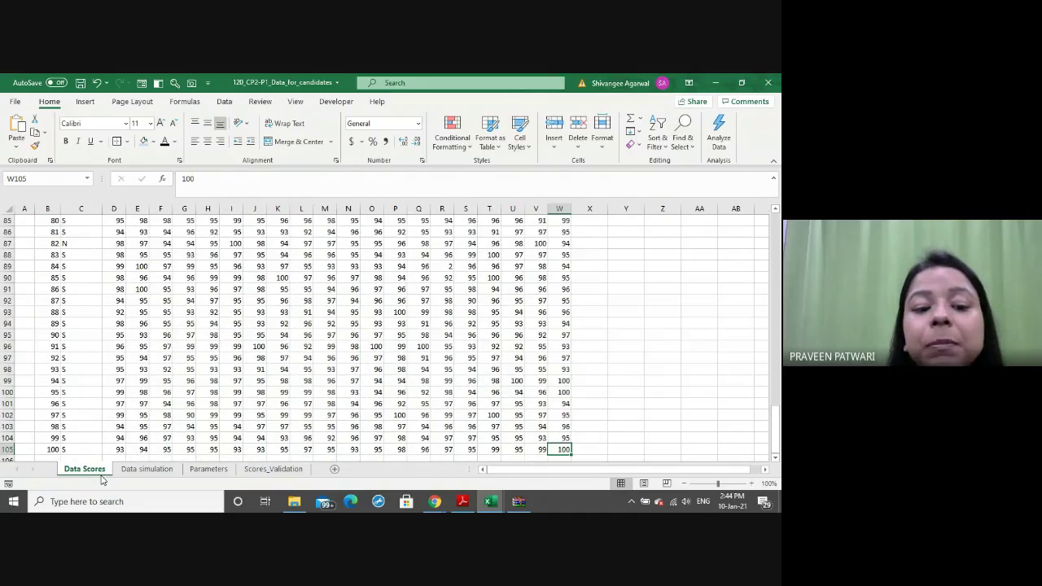
scroll(171, 330, "up", 8)
scroll(171, 330, "up", 20)
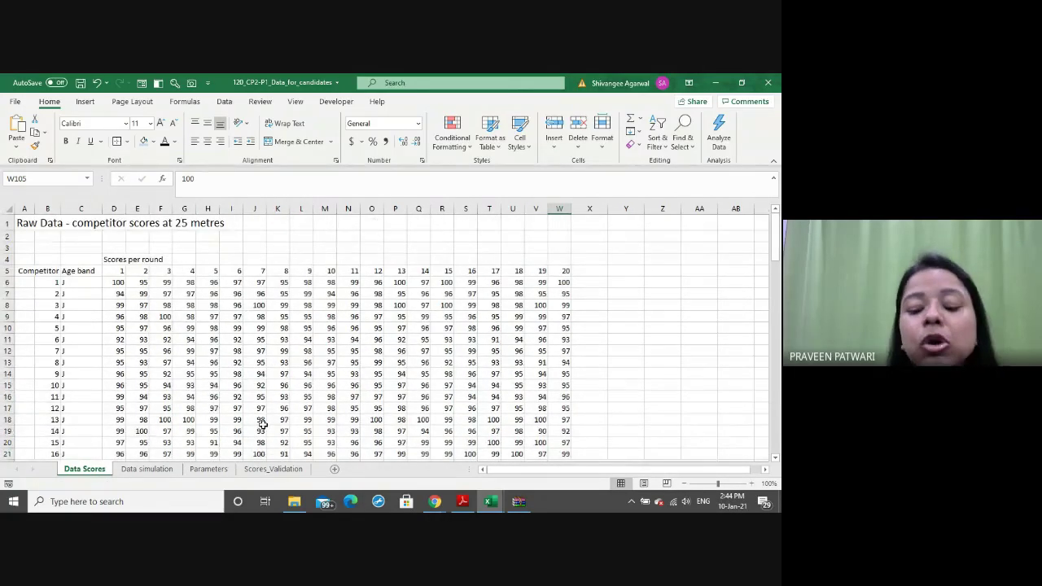
key("ctrl+Page_Down")
key("ctrl+Page_Down")
key("ctrl+Page_Down")
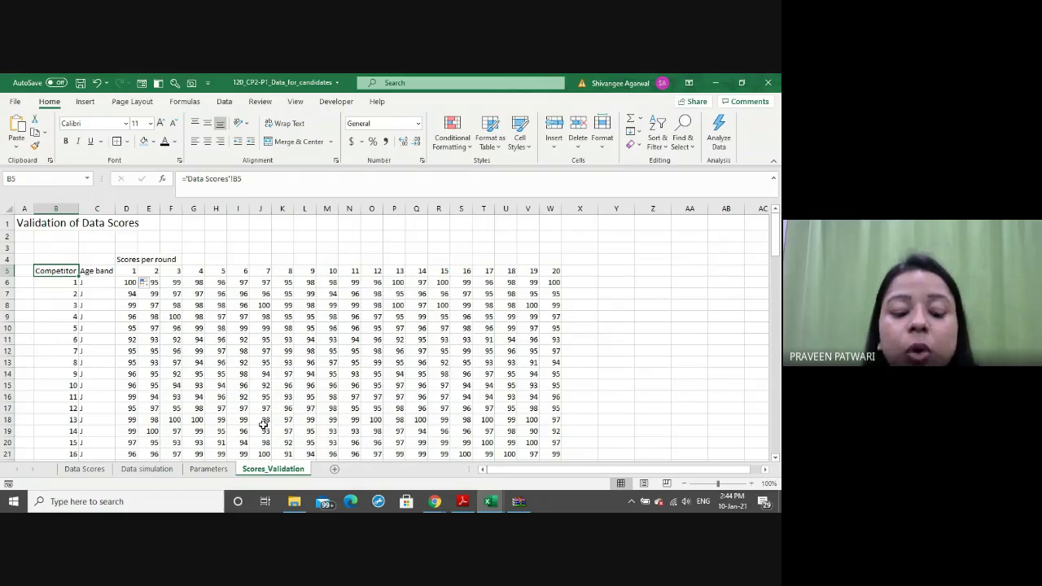
Reread part (i) of the exam paper in Adobe Reader, then return to Excel
key("alt+Tab")
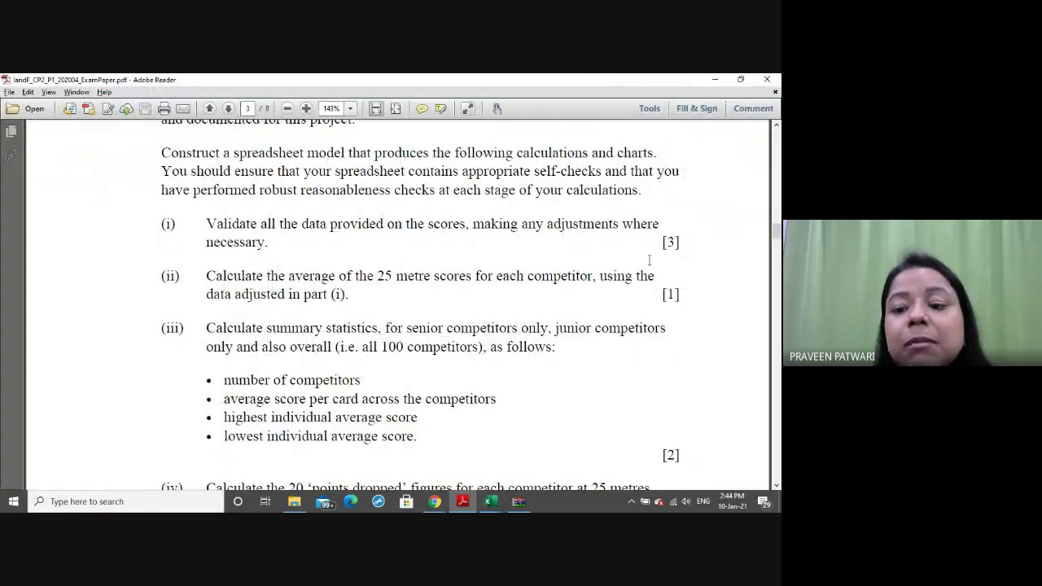
key("alt+Tab")
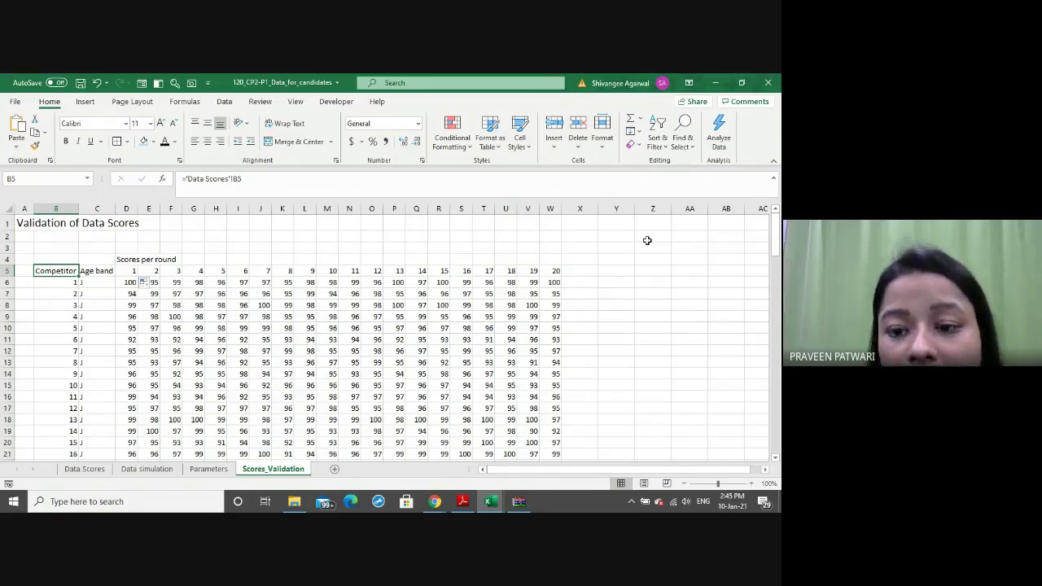
Narrow column X and try a red bold 'Age Band' heading in Y4, then delete it
left_click(570, 262)
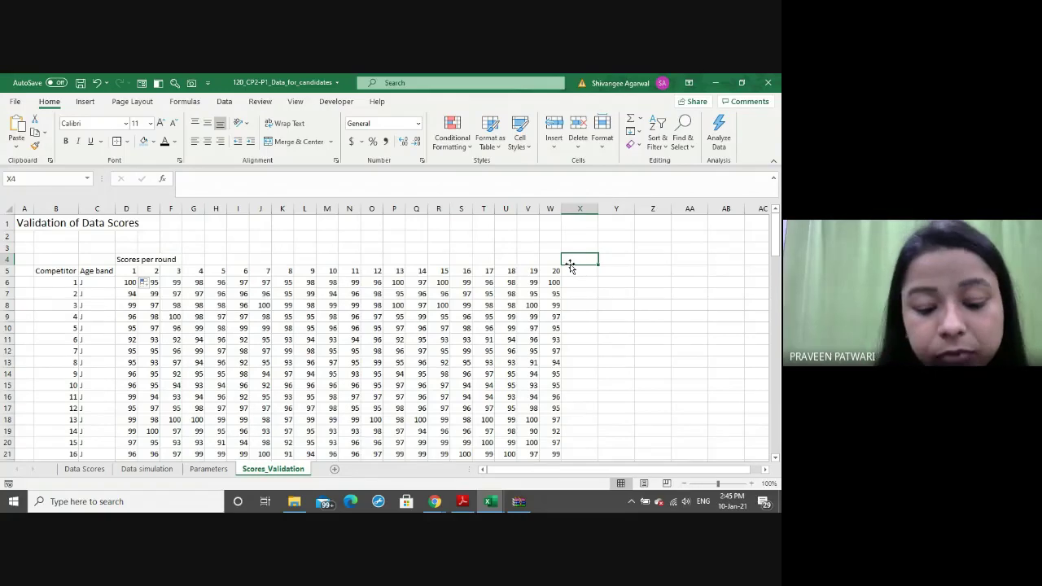
key("Right")
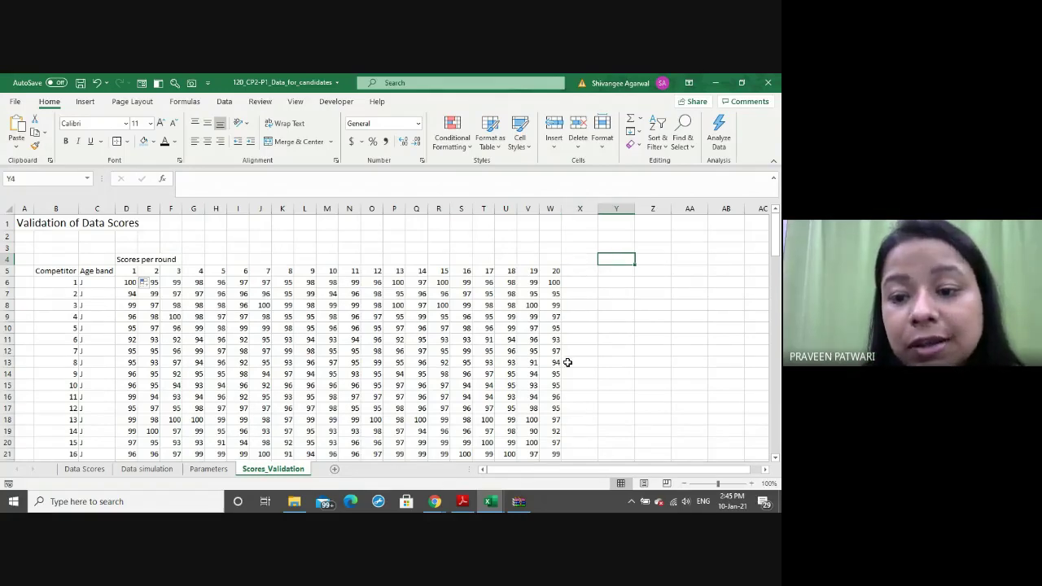
left_click_drag(599, 209, 580, 210)
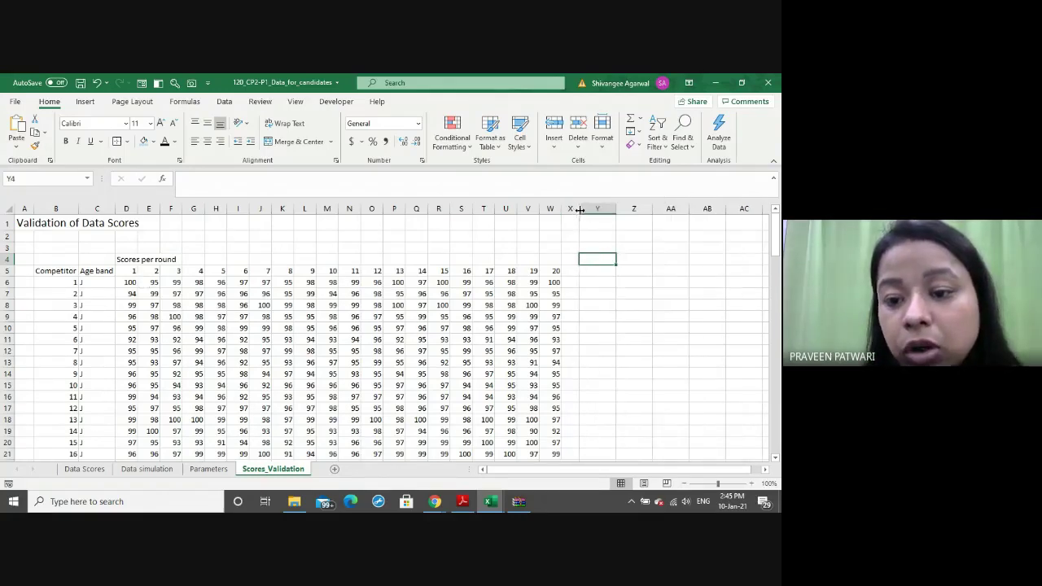
type("A")
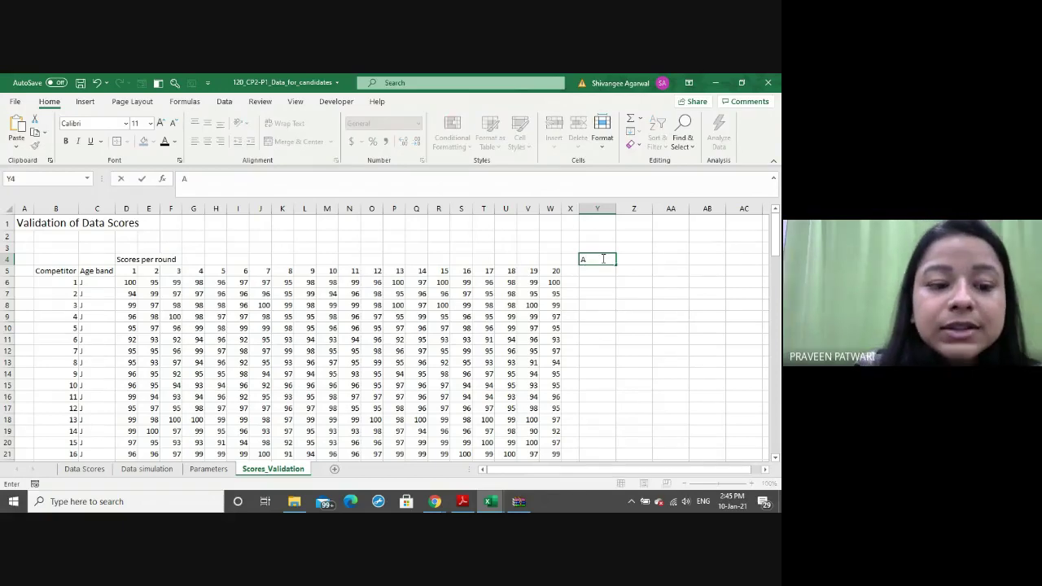
type("ge Band")
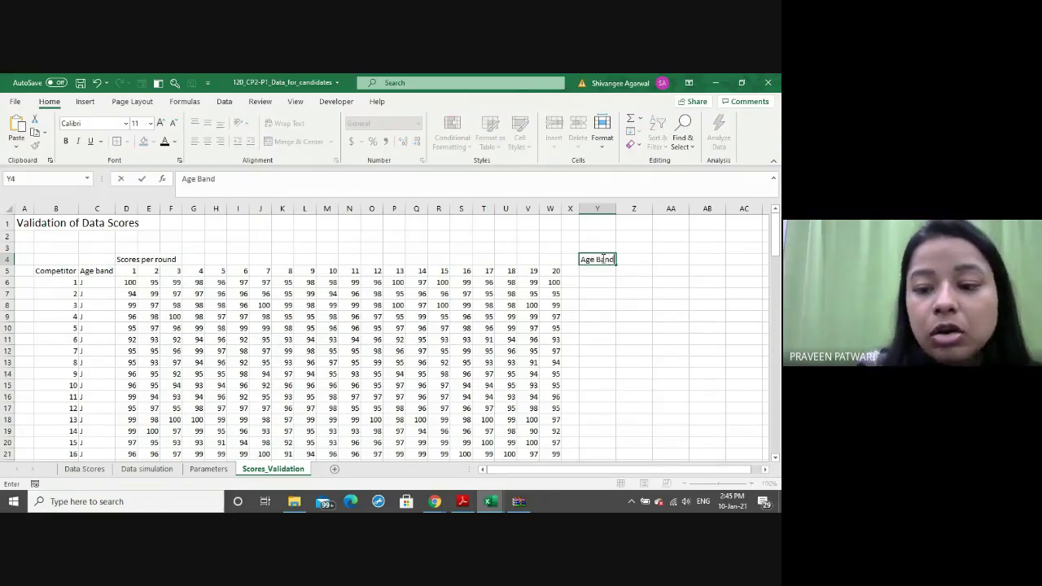
key("Return")
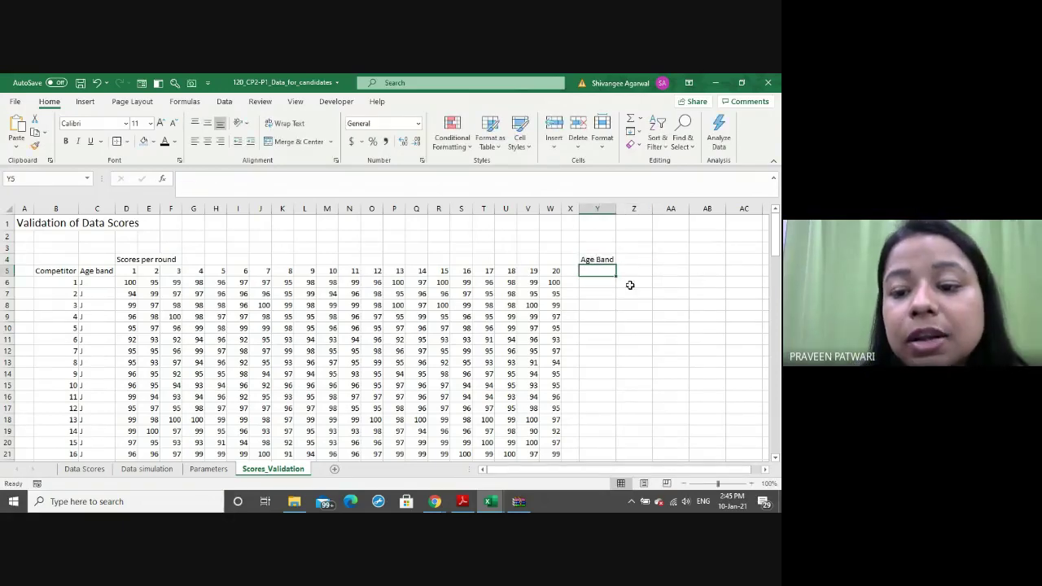
left_click(588, 261)
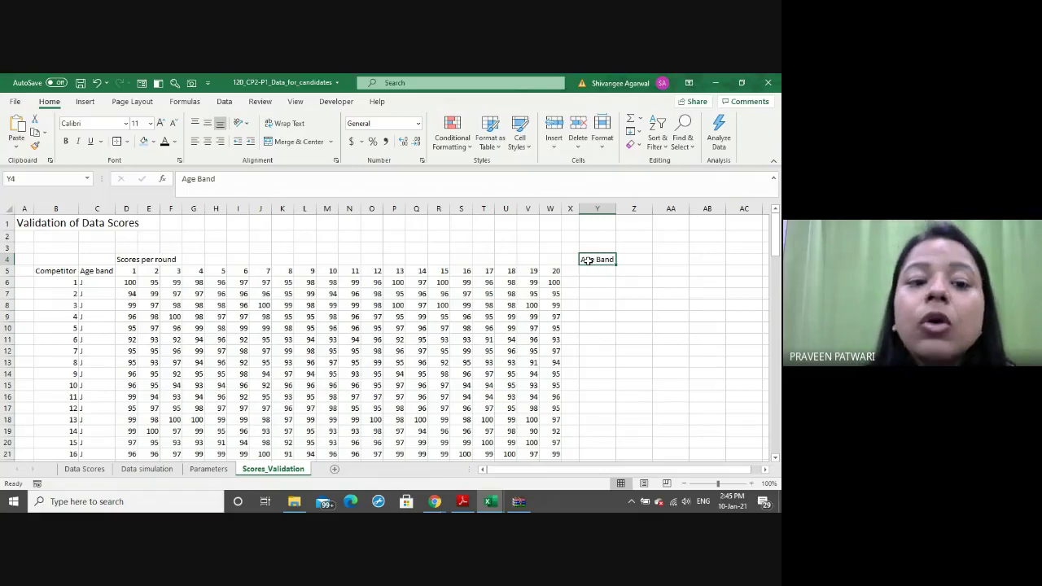
left_click(174, 141)
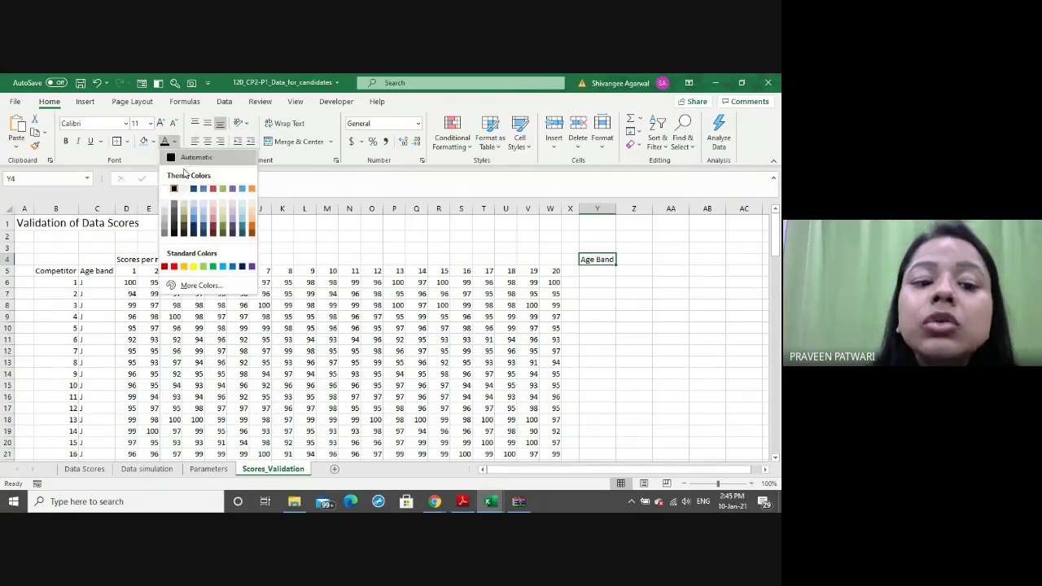
left_click(174, 267)
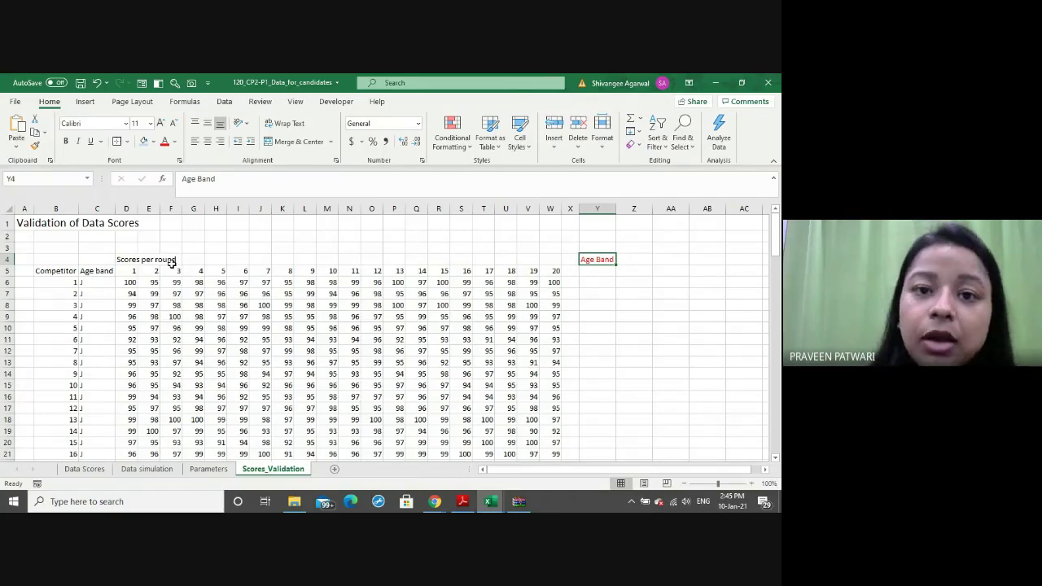
key("ctrl+b")
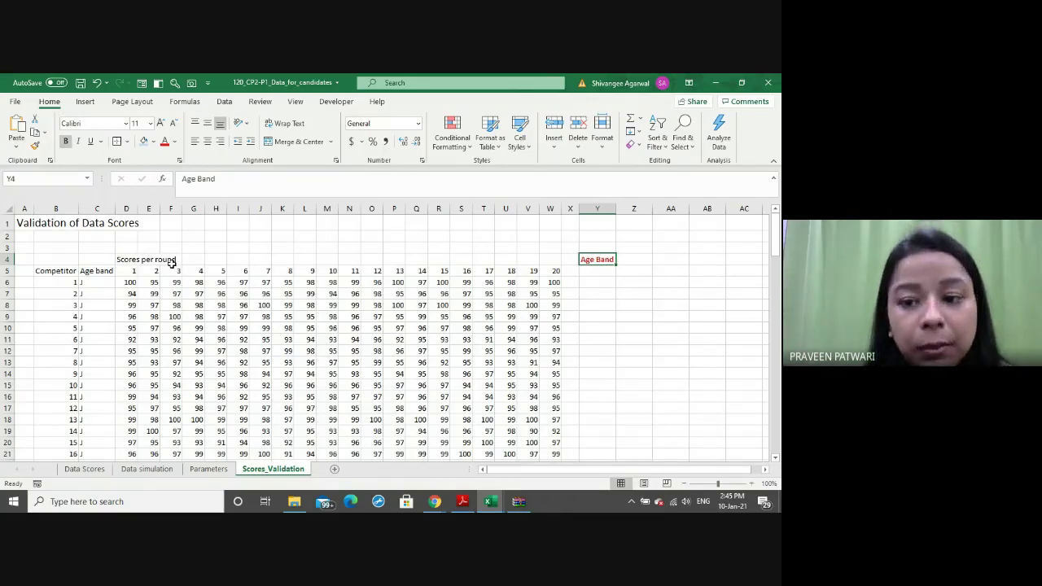
key("Delete")
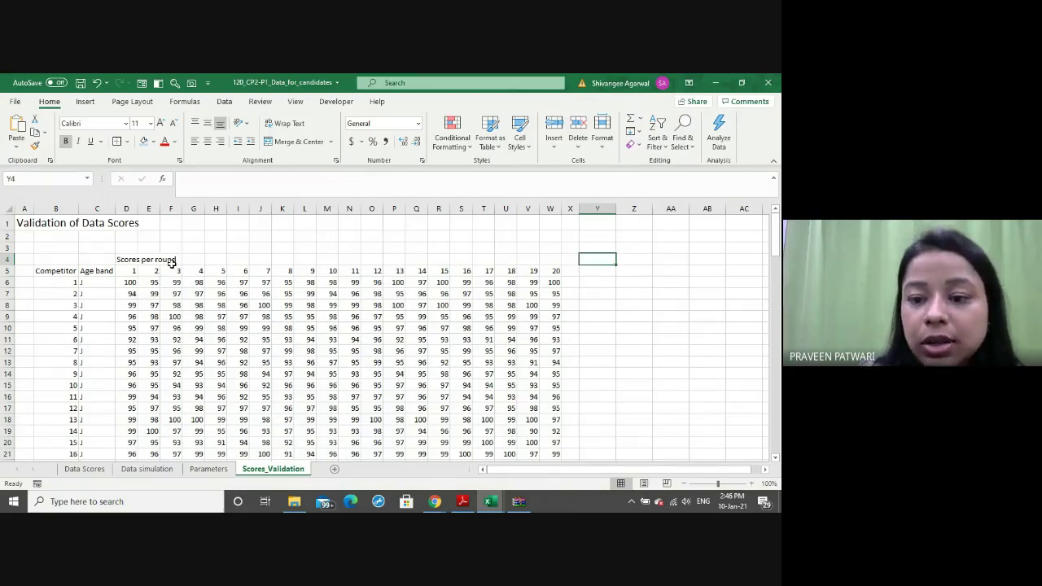
Enter 'Age Band' in Y5 and begin a formula in Y6
key("Down")
type("Age")
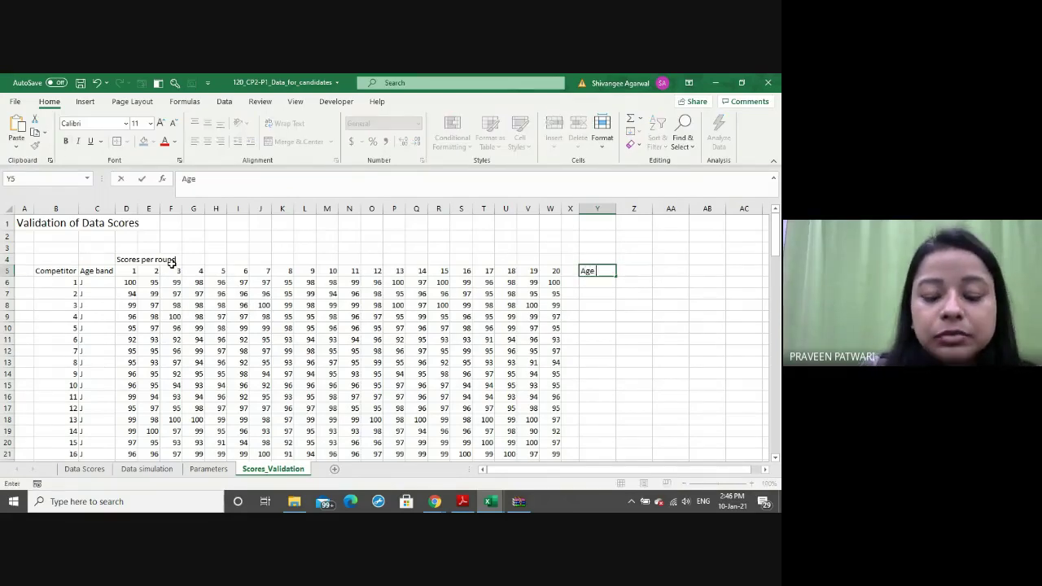
type(" Band")
key("Return")
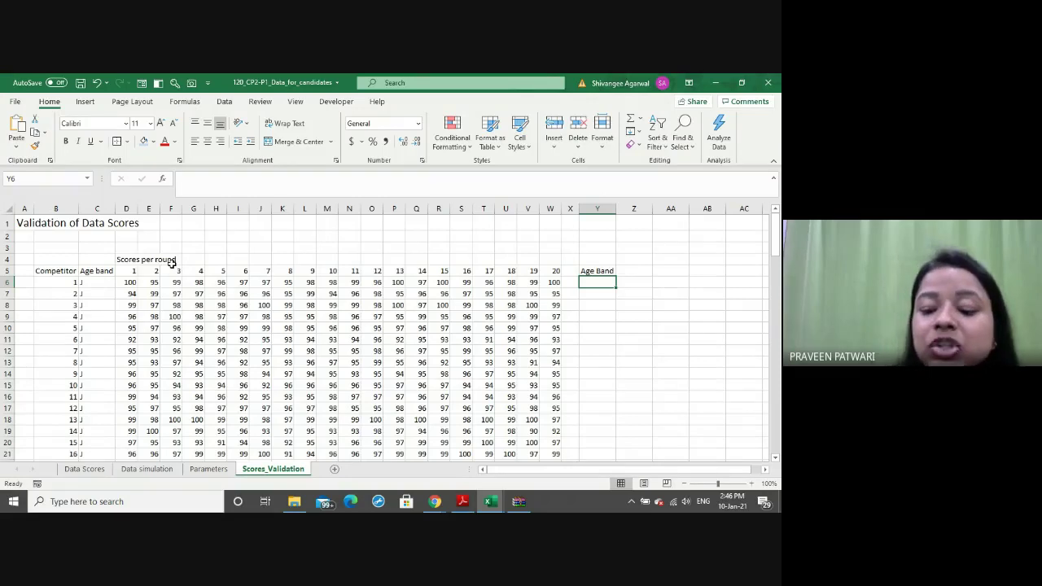
type("=")
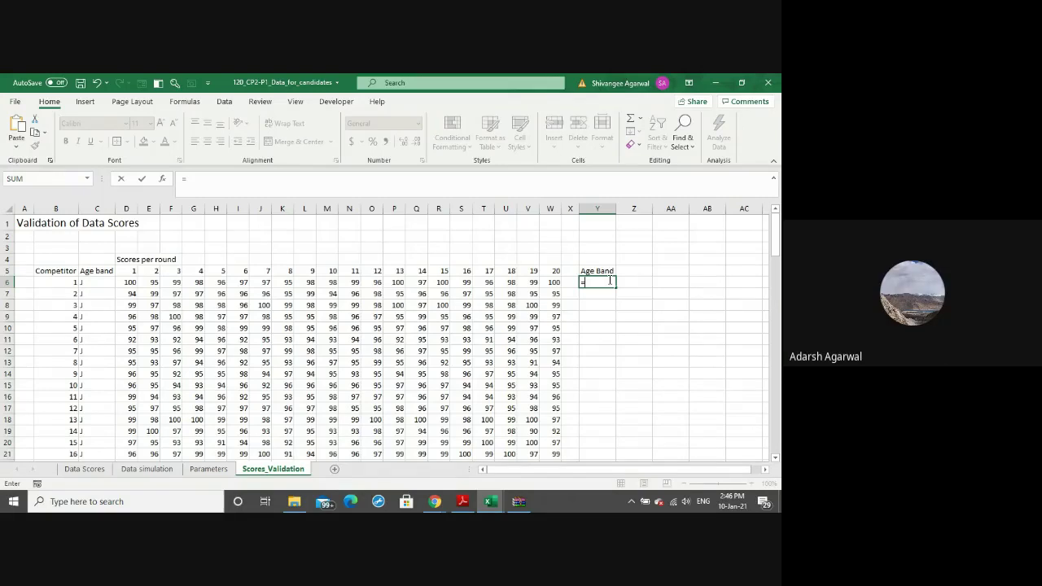
Type =IF(OR(C6="J",C6="S"),"OK","ERROR") into Y6
type("IF")
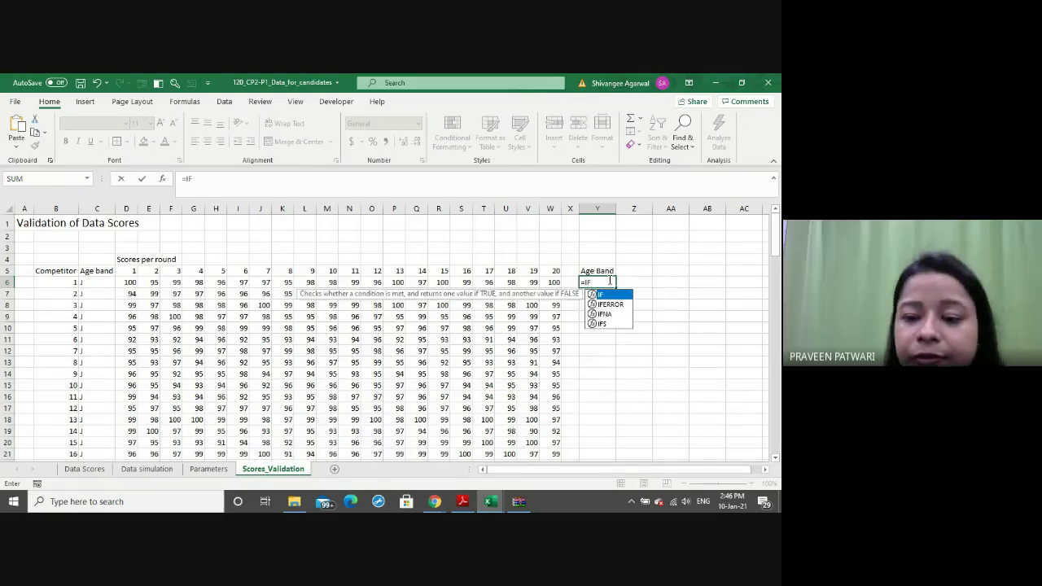
type("(")
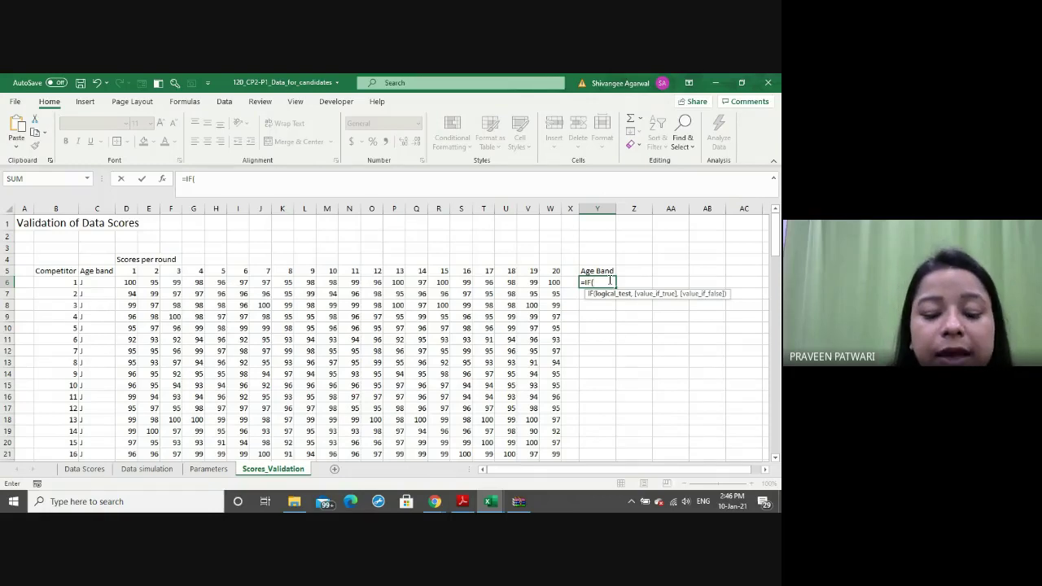
type("OR(")
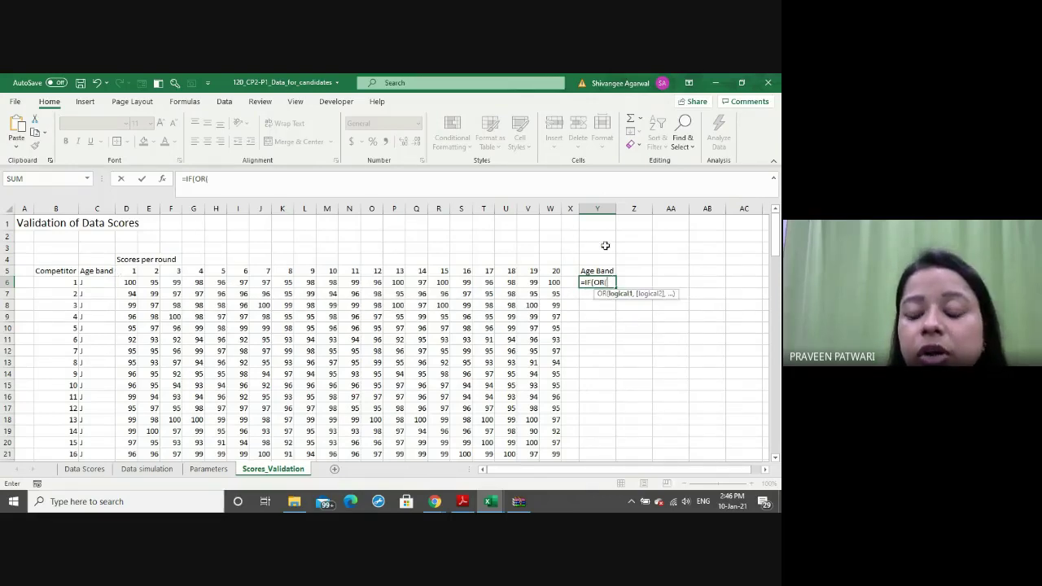
key("Home")
key("Right")
key("Right")
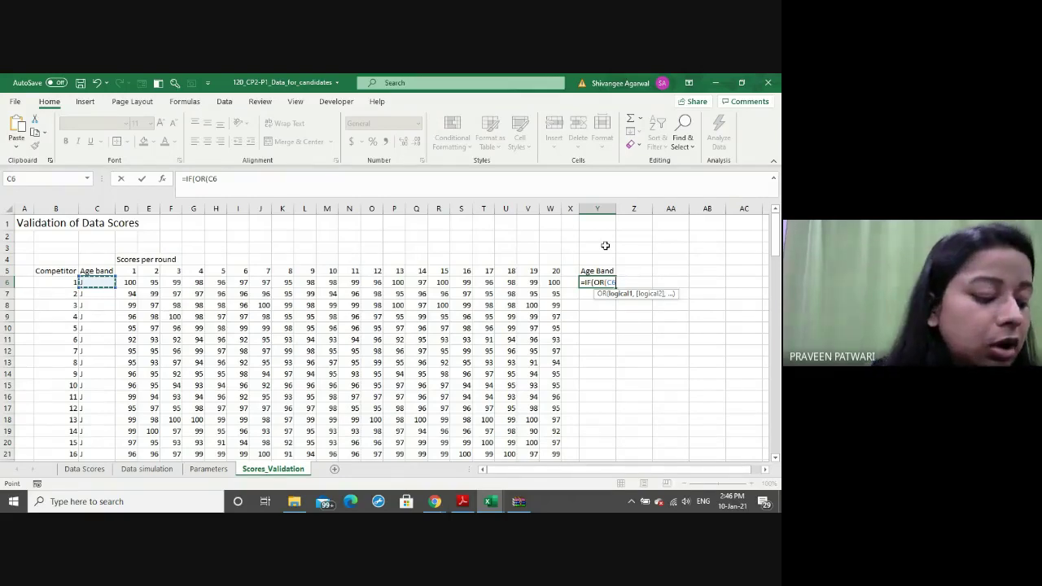
type("=")
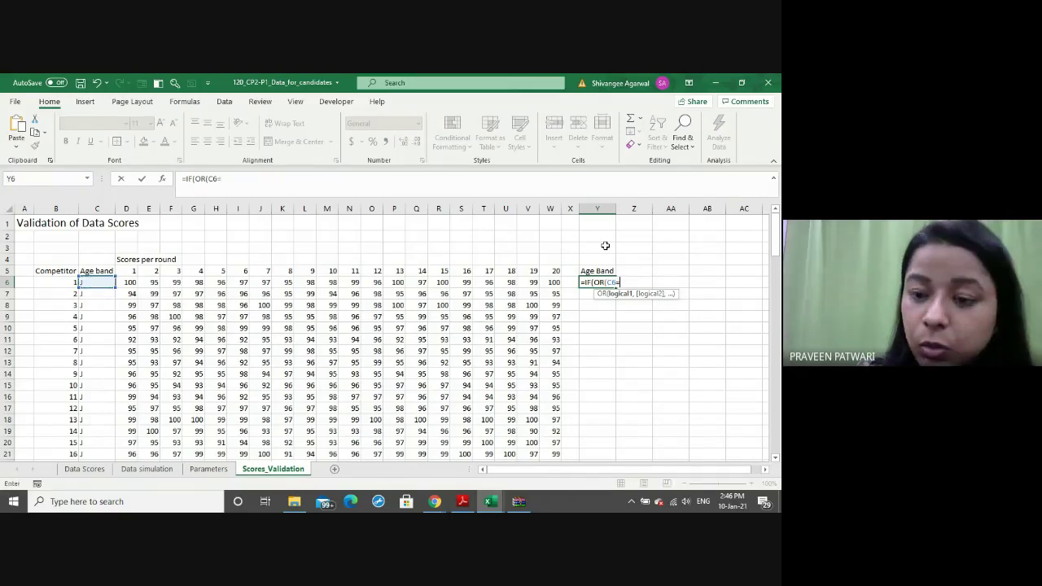
type("\"J\"")
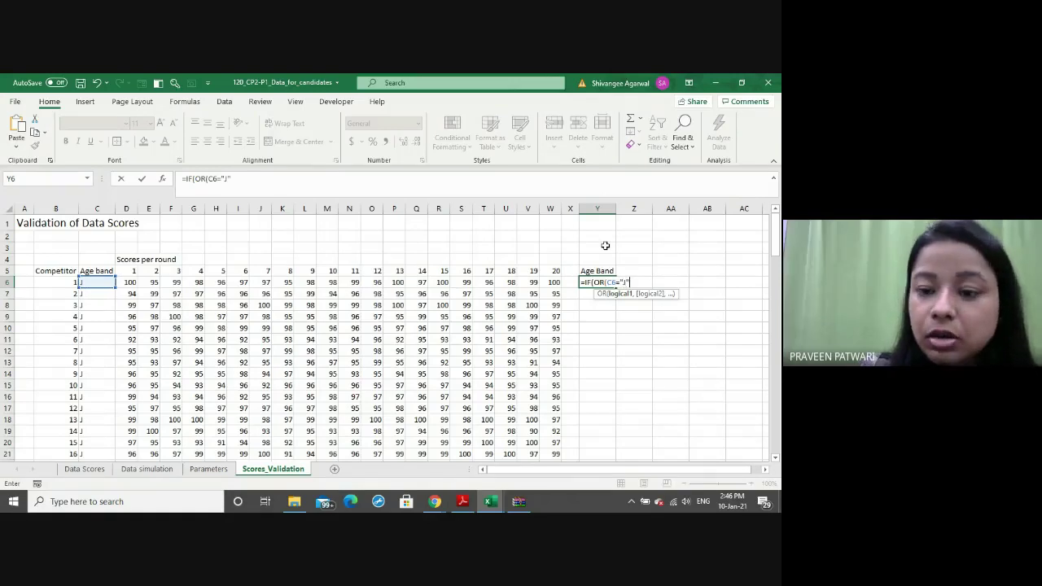
type(",")
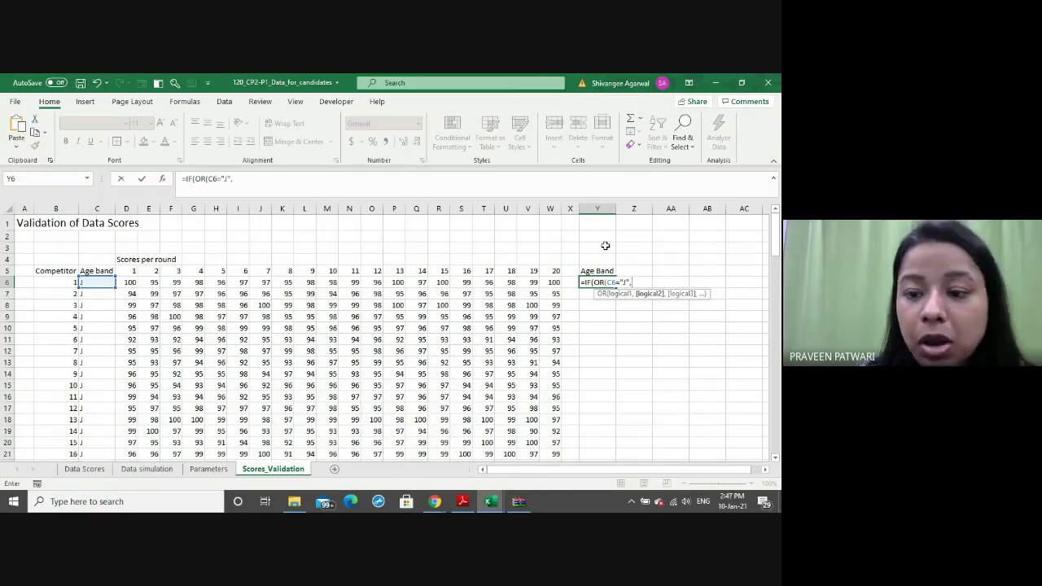
key("Left")
key("Left")
key("Left")
key("Left")
key("Left")
key("Left")
key("Left")
key("Left")
key("Left")
key("Left")
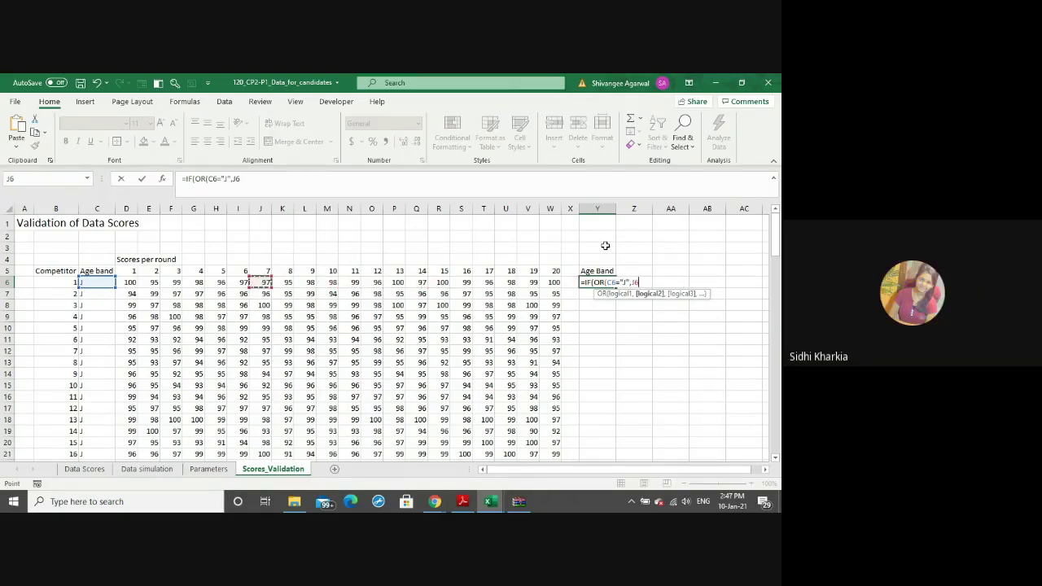
key("Left")
key("Left")
key("Left")
key("Left")
key("Left")
key("Left")
key("Right")
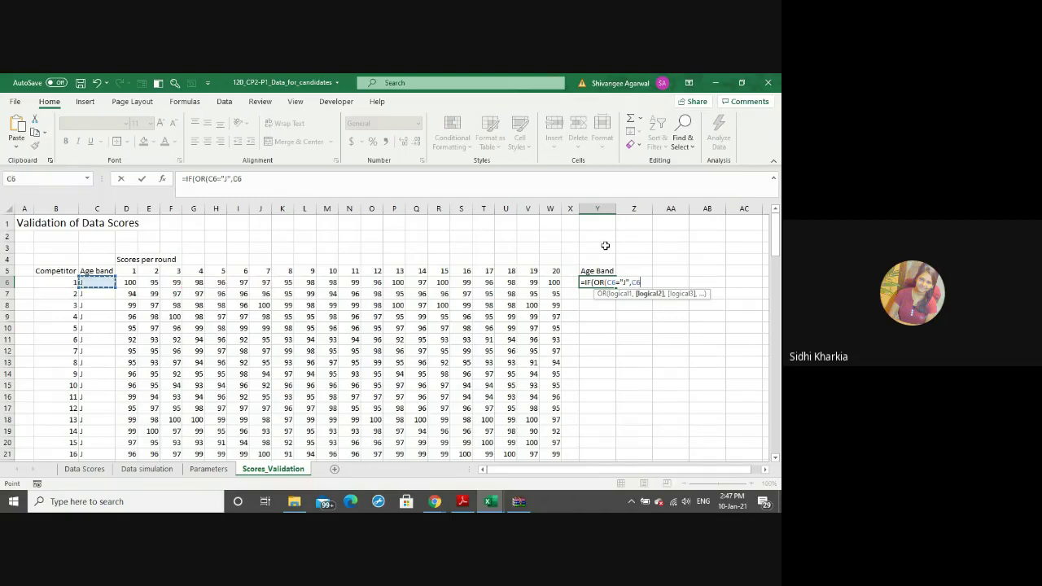
type("=\"S")
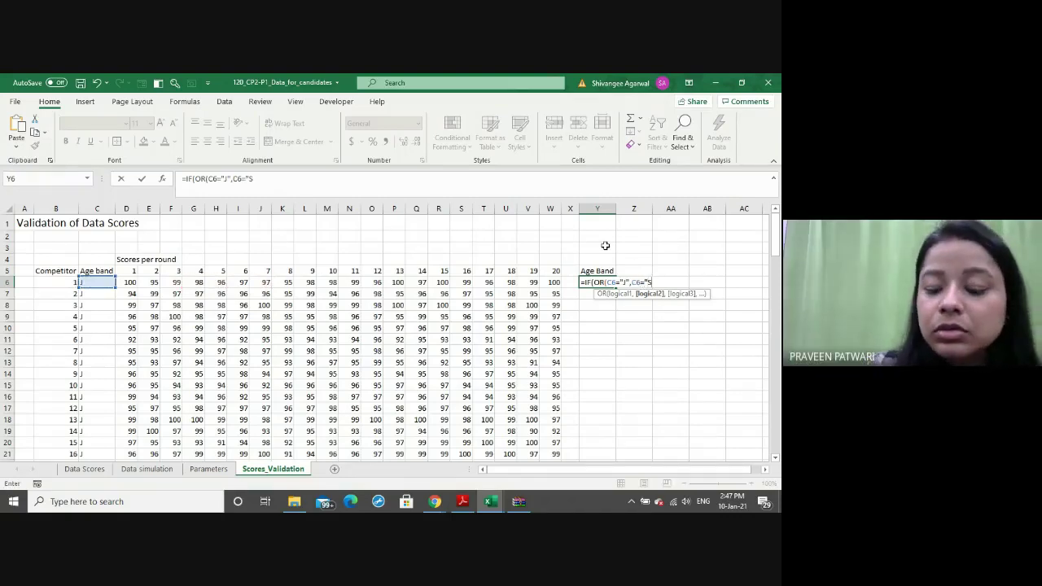
type("\")")
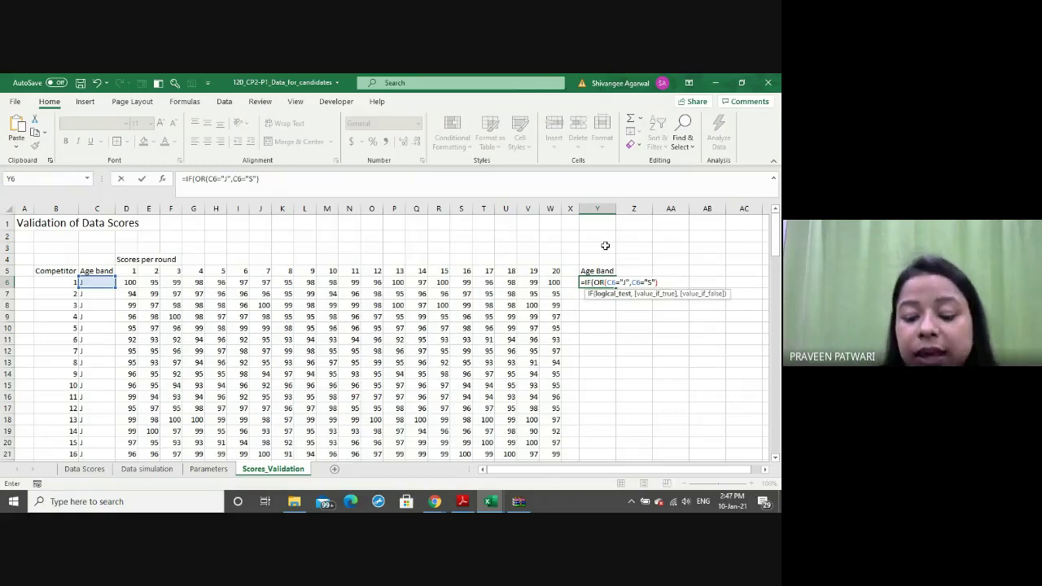
type(",\"OK")
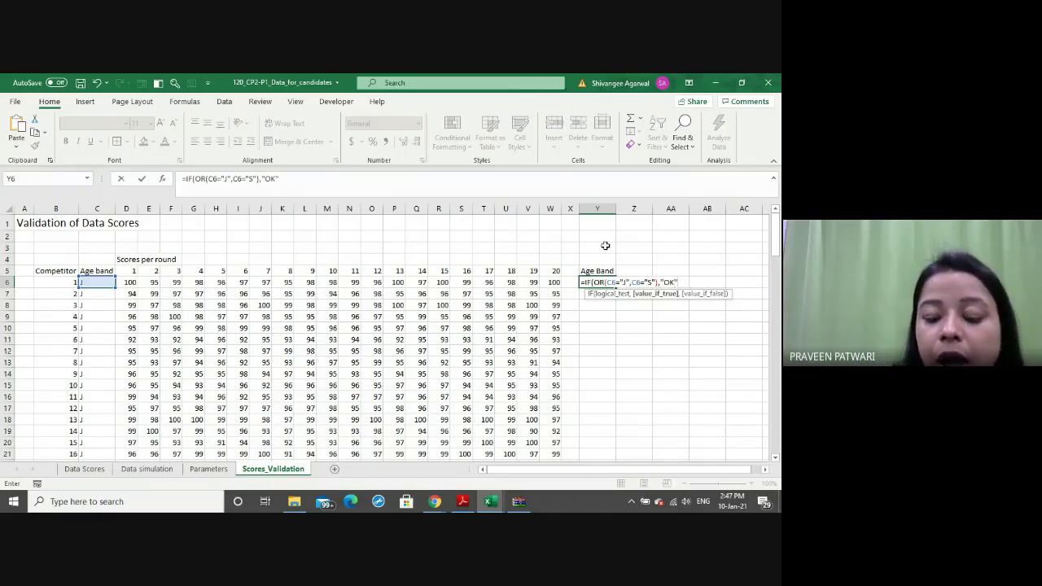
type("\",")
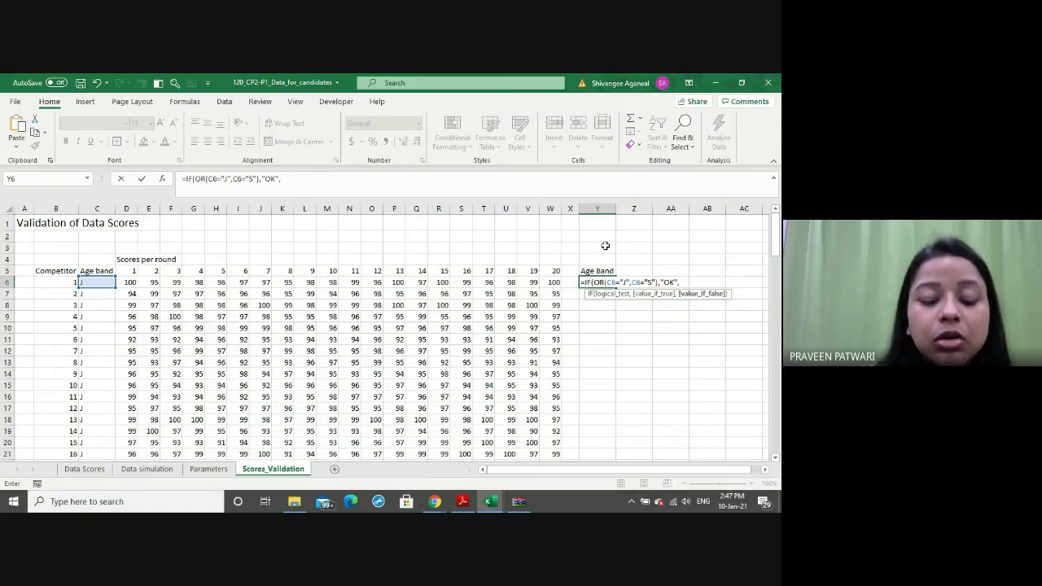
type("ERROR")
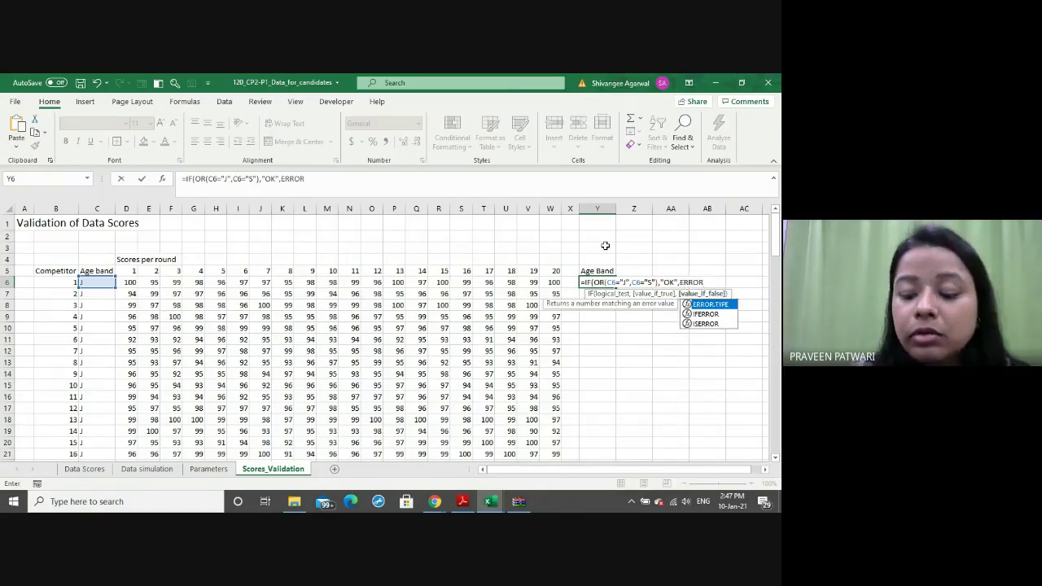
type("\")")
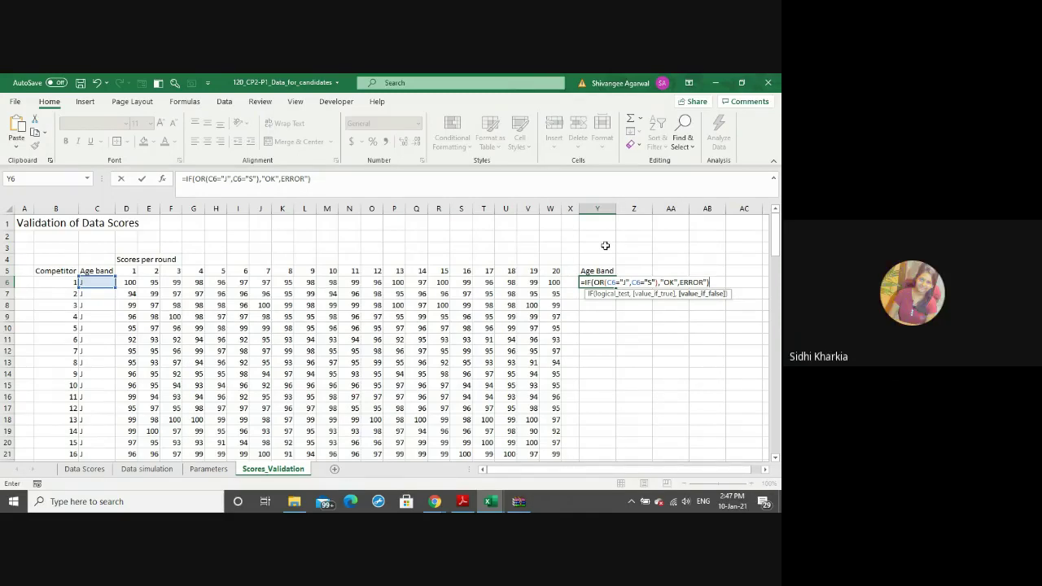
Submit the formula, accept Excel's suggested correction, and reopen Y6 to review it
key("Return")
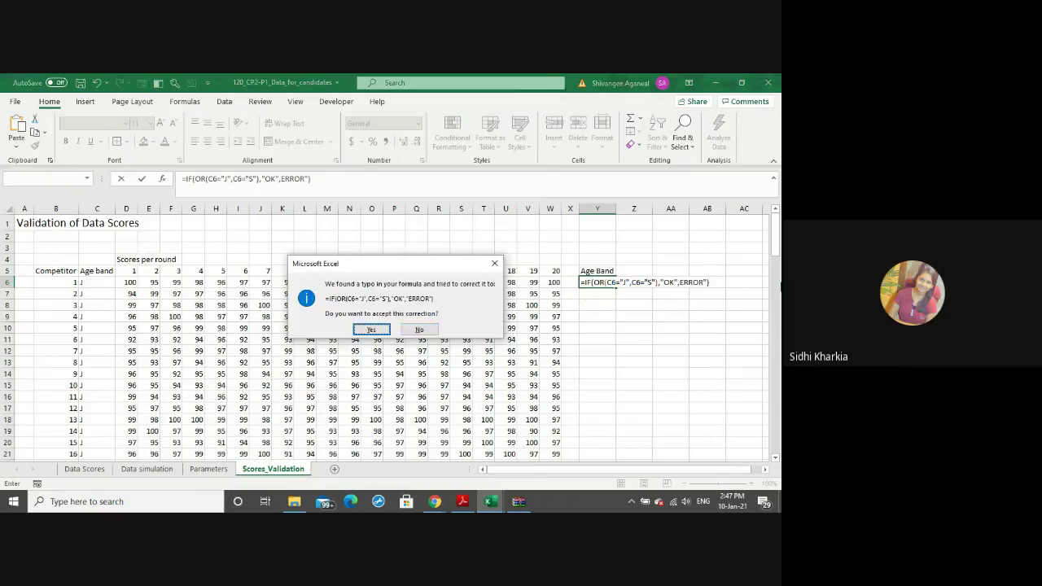
key("Return")
double_click(596, 281)
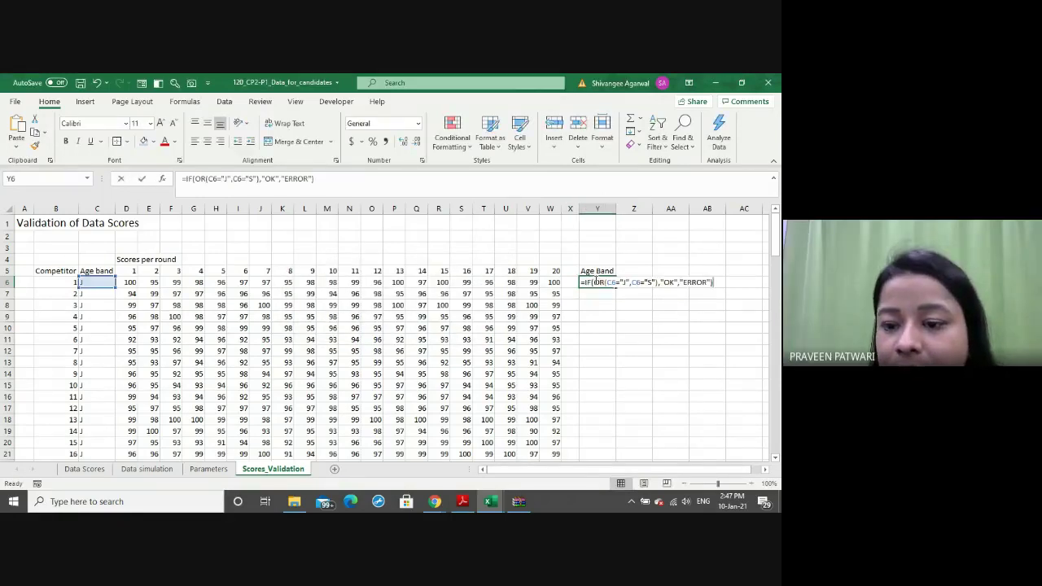
left_click(684, 281)
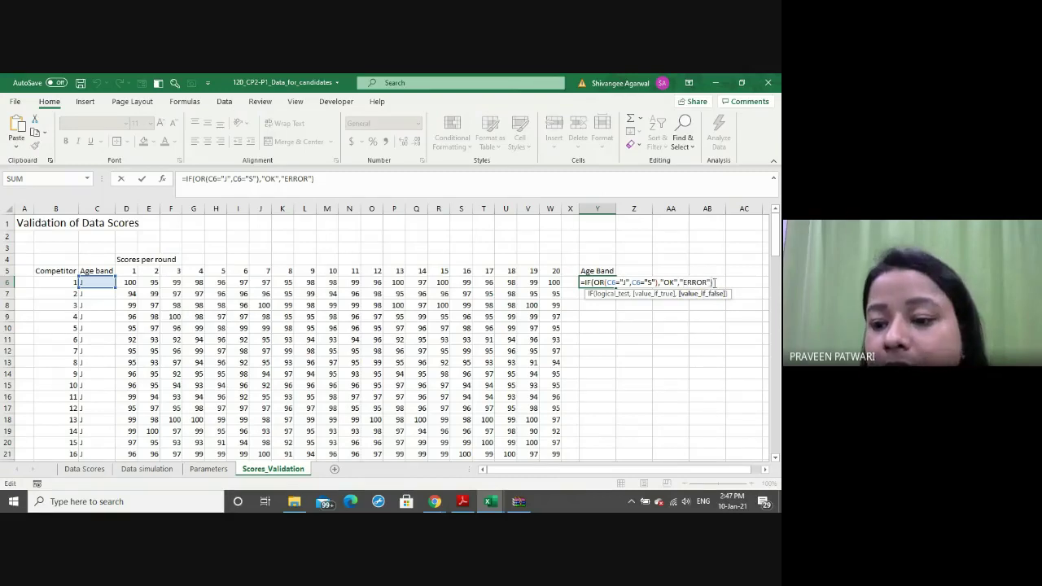
left_click(715, 281)
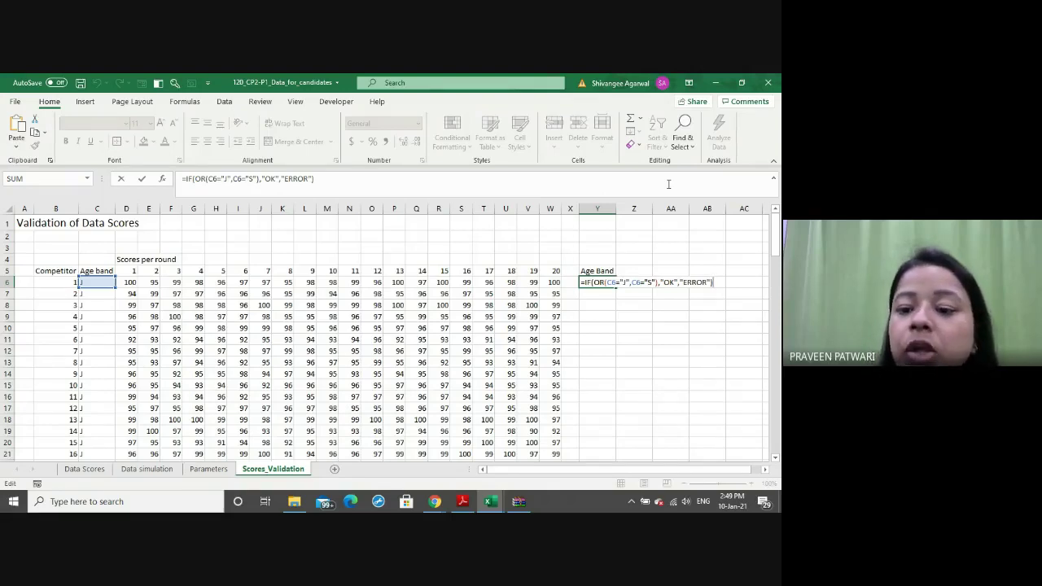
Commit the Y6 Age Band formula and fill it down column Y to row 105
key("Return")
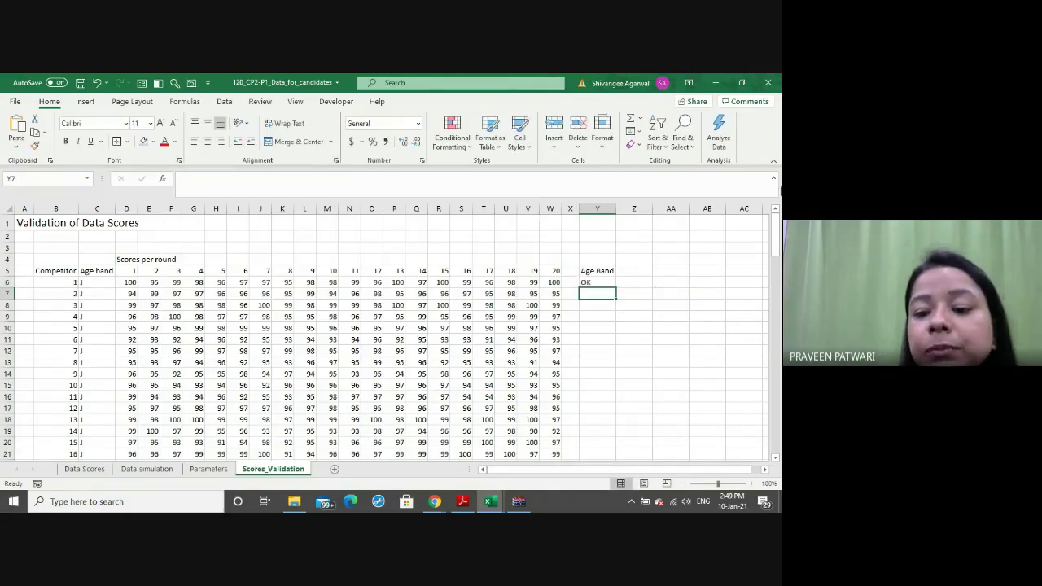
left_click(600, 282)
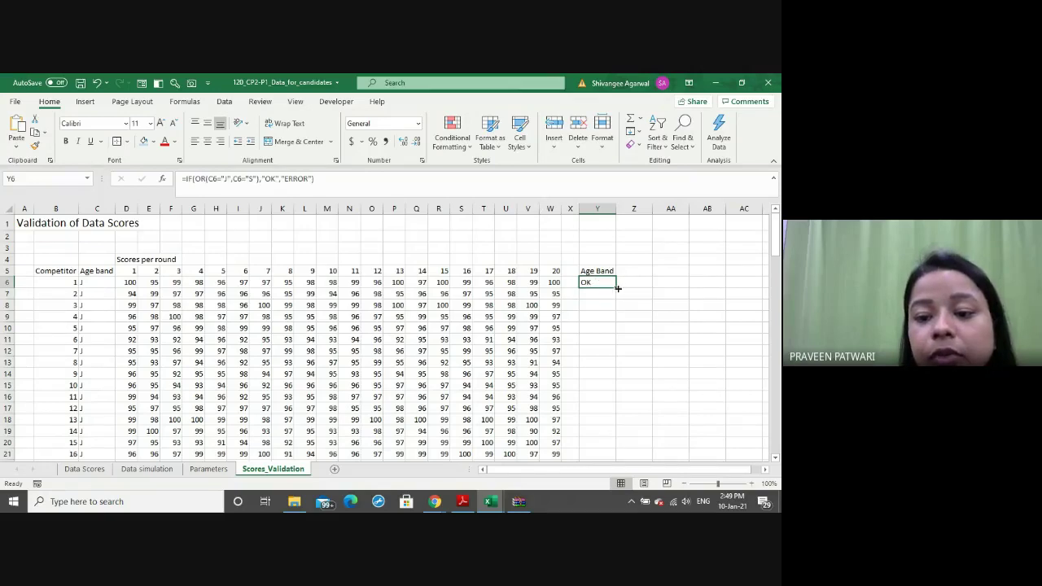
left_click_drag(618, 288, 608, 488)
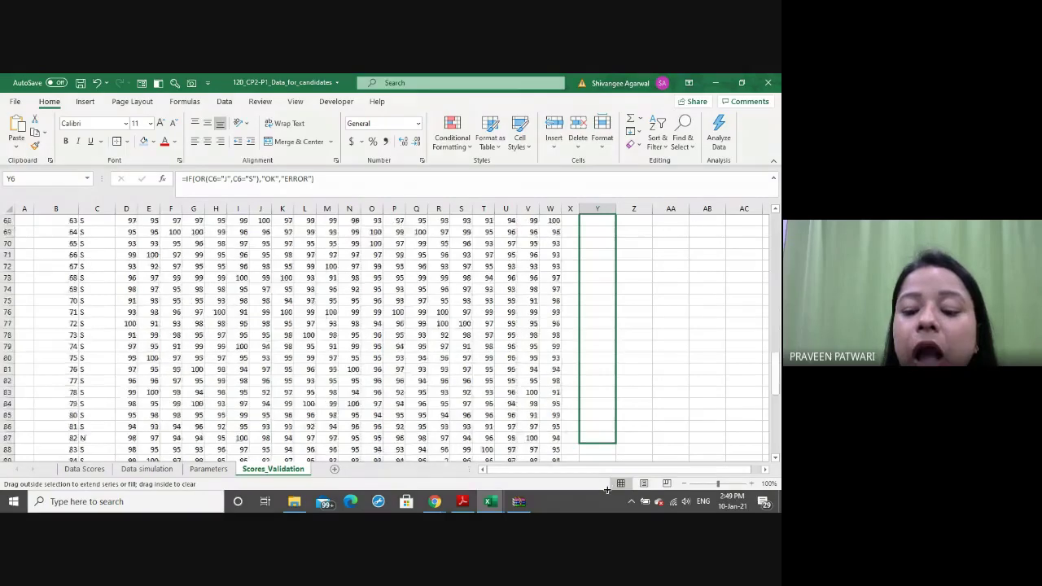
left_click_drag(607, 489, 605, 366)
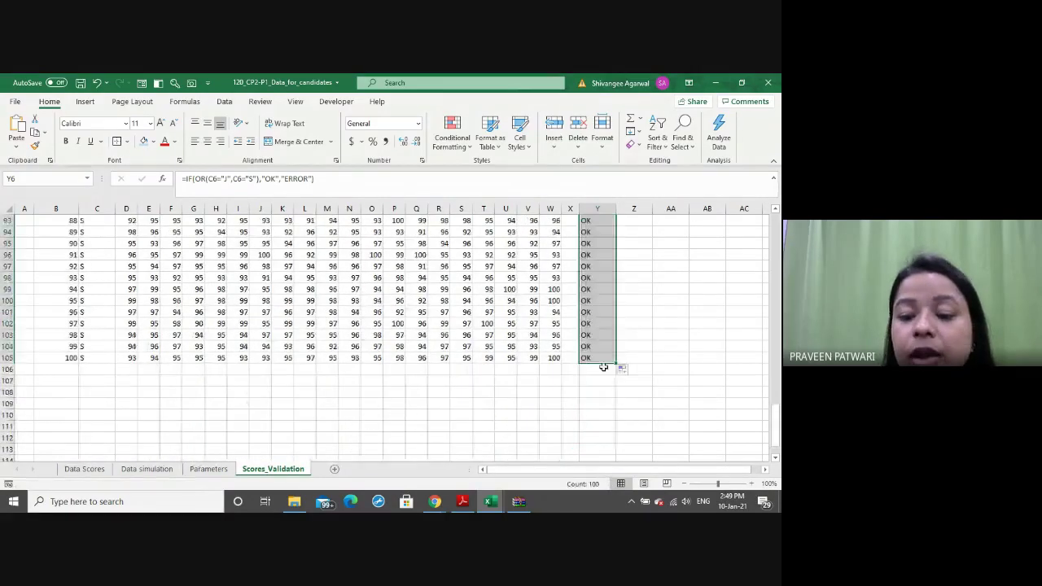
scroll(595, 326, "up", 5)
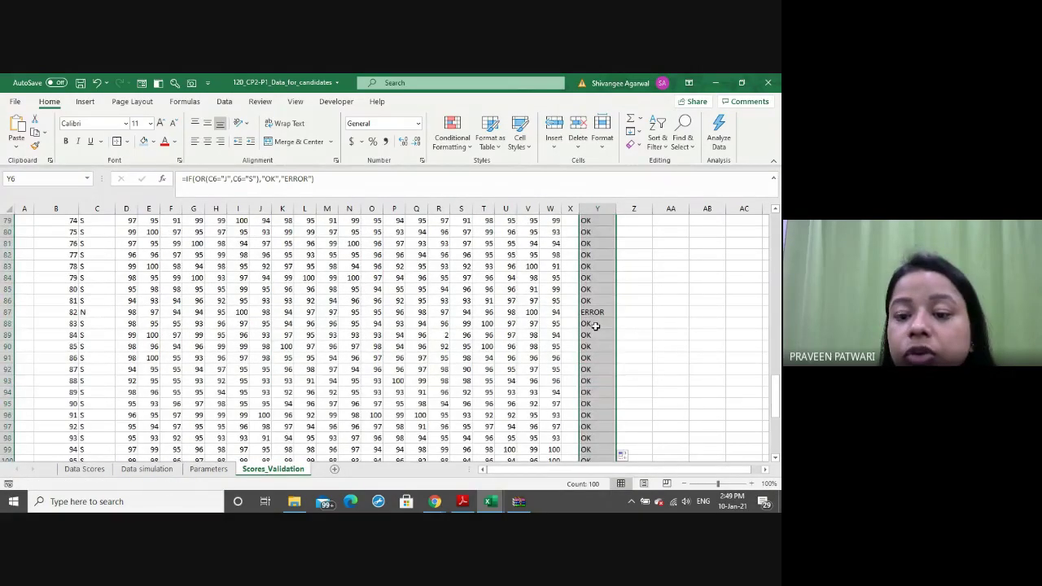
Inspect the ERROR in Y87 and its invalid age band N in C87
left_click(590, 311)
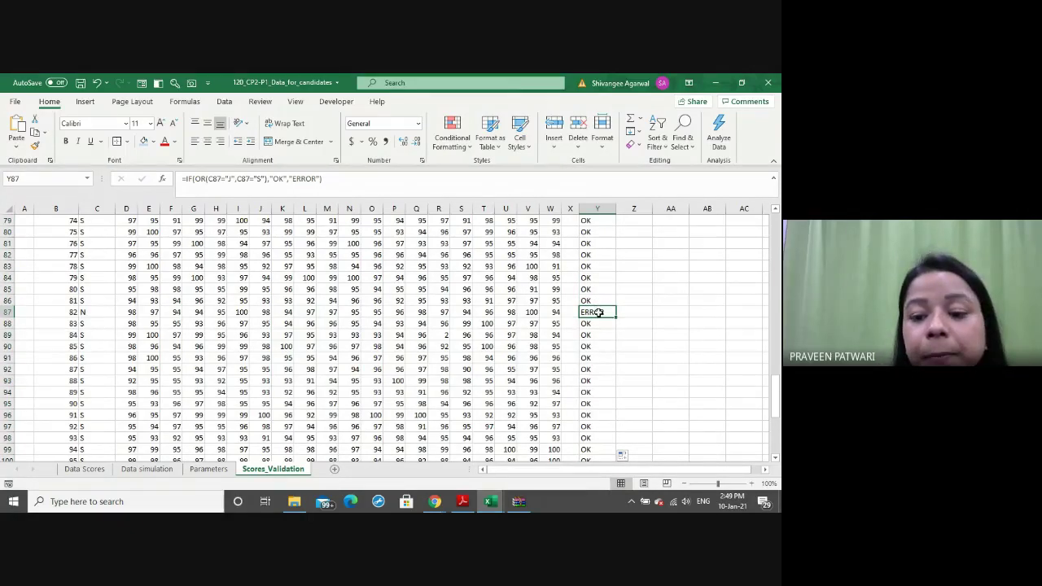
left_click(82, 312)
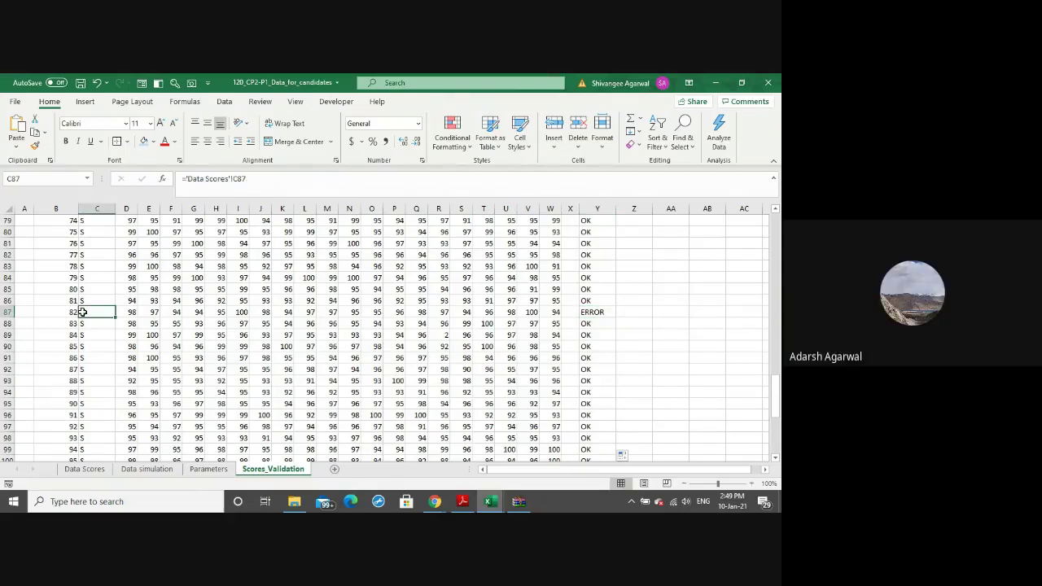
type("N")
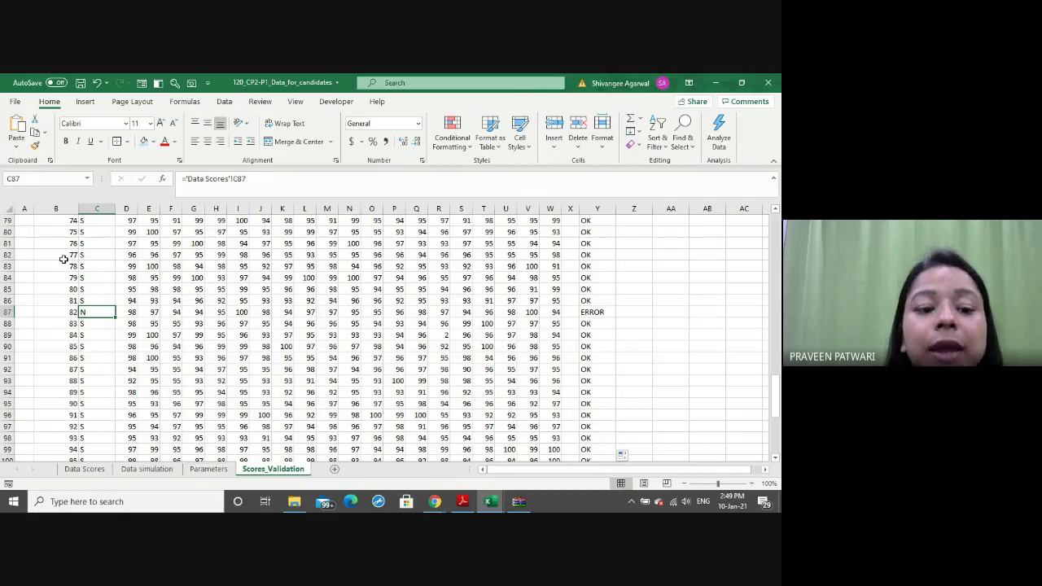
left_click(153, 141)
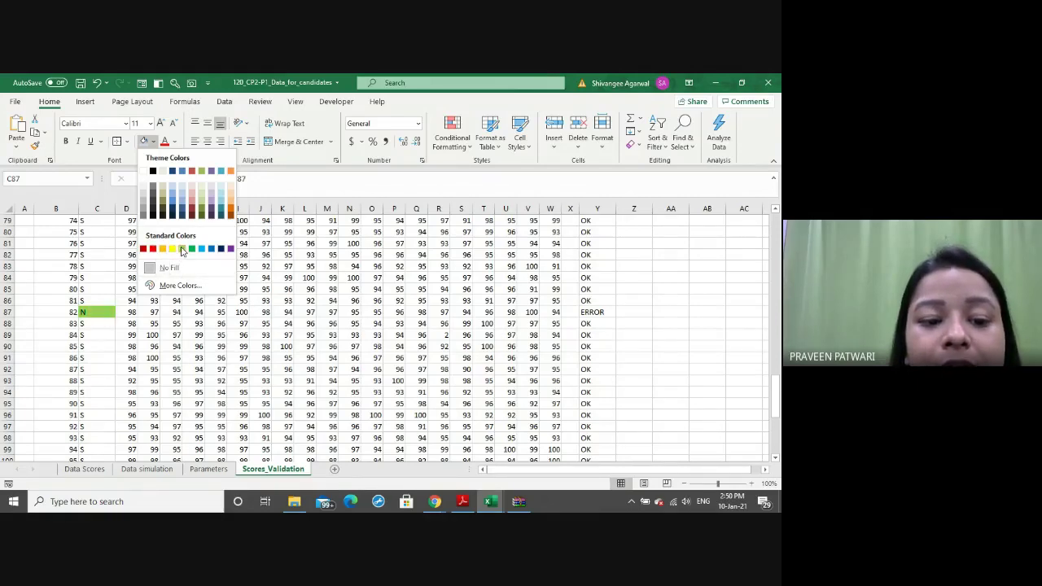
Replace C87's light green fill with red to flag the invalid N, then reselect Y87
left_click(181, 249)
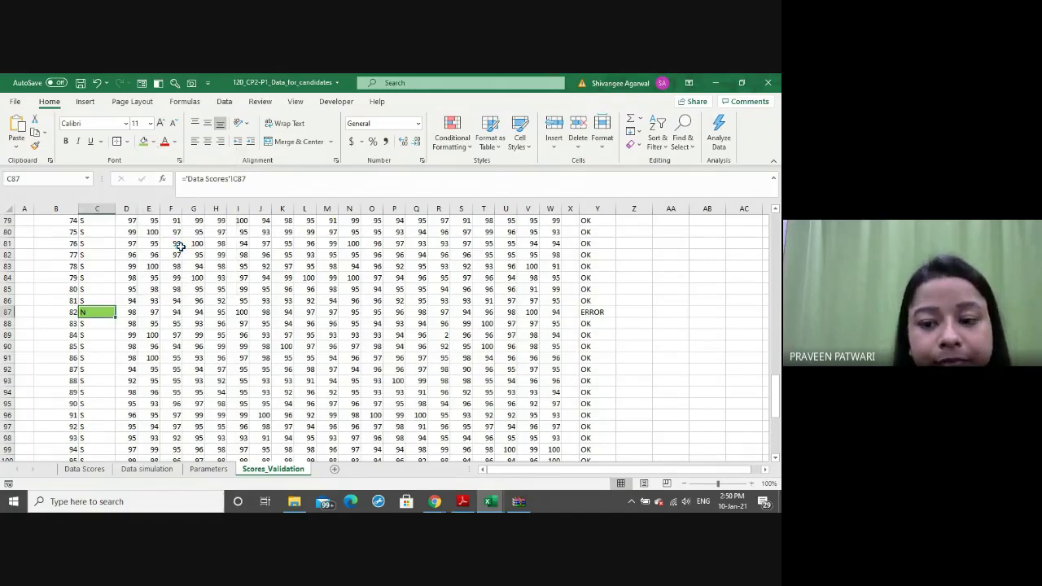
left_click(153, 142)
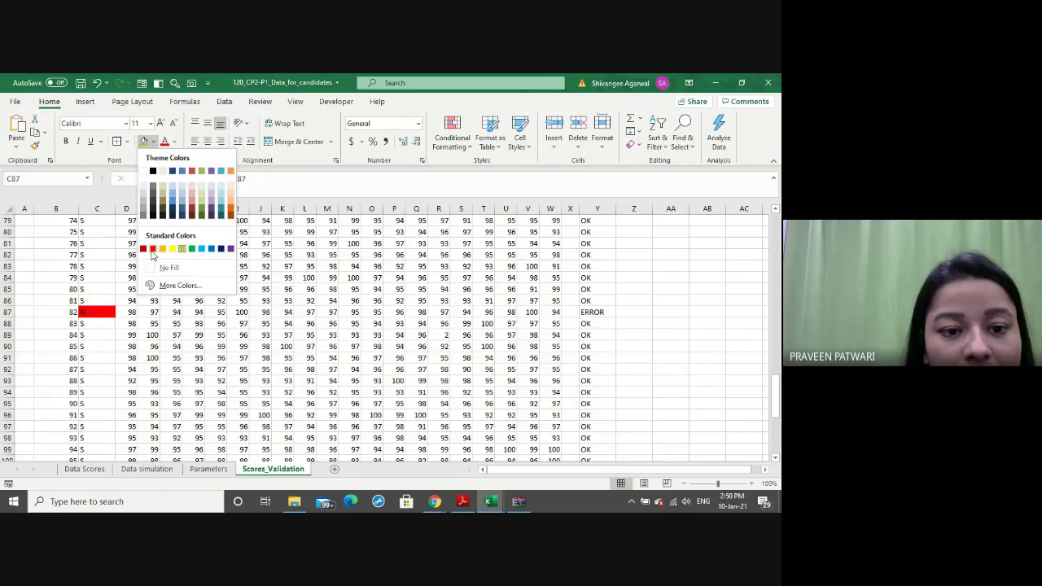
left_click(152, 249)
left_click(173, 278)
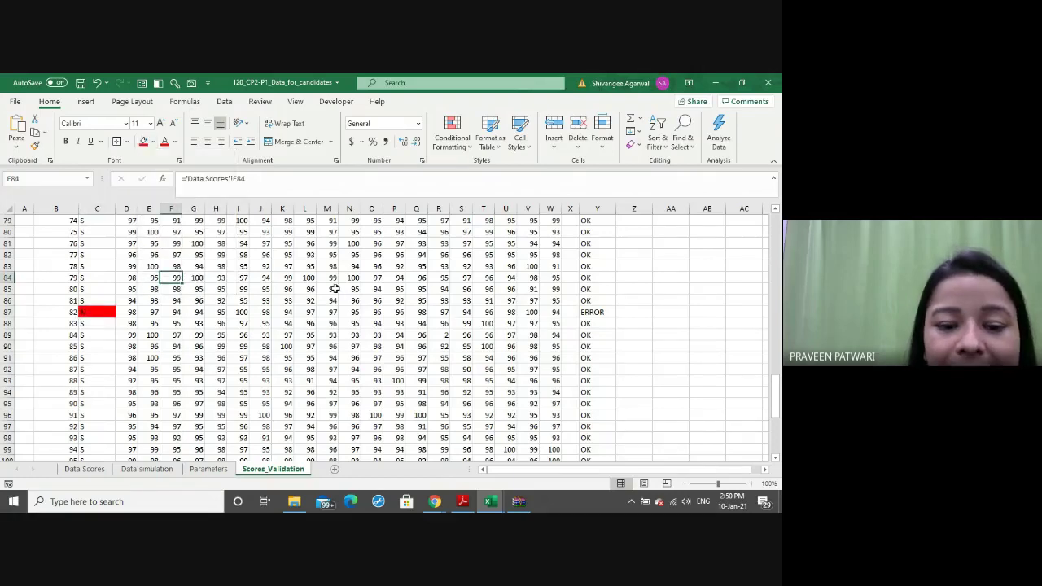
left_click(586, 311)
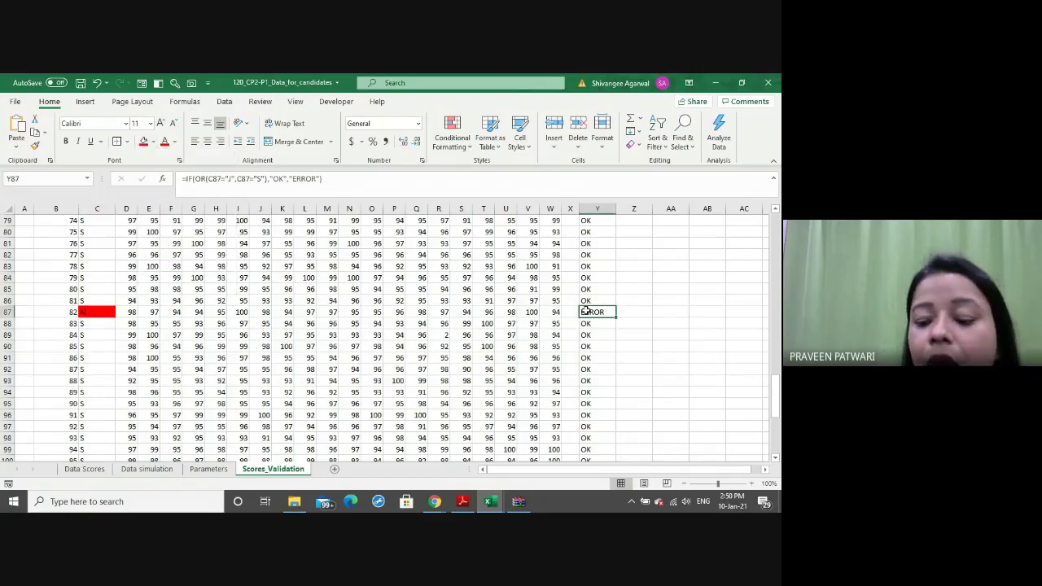
key("ctrl+Up")
scroll(586, 311, "up", 1)
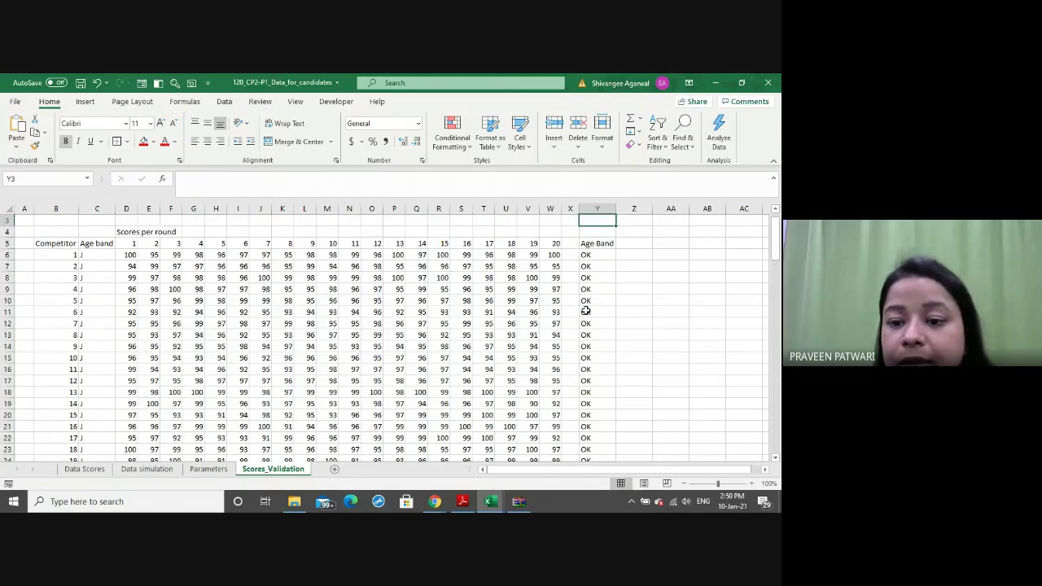
key("ctrl+shift+Down")
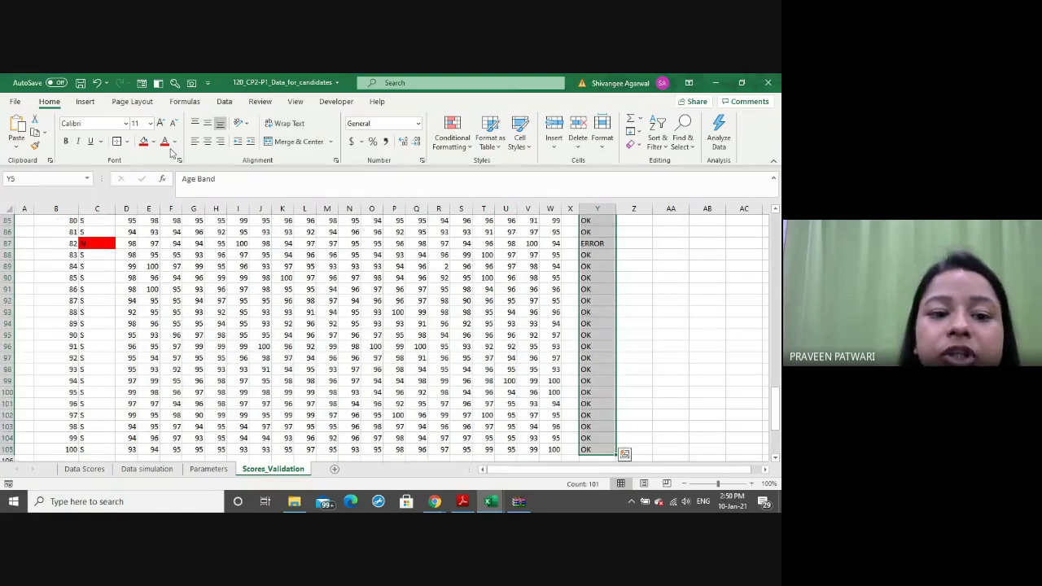
left_click(164, 141)
key("ctrl+BackSpace")
left_click(457, 318)
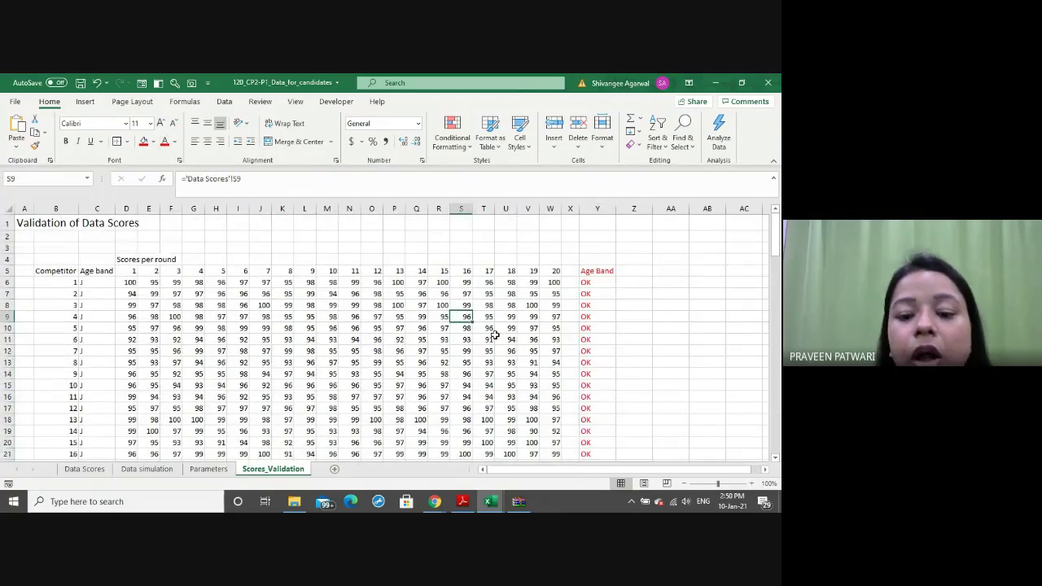
scroll(494, 335, "down", 20)
scroll(494, 334, "down", 2)
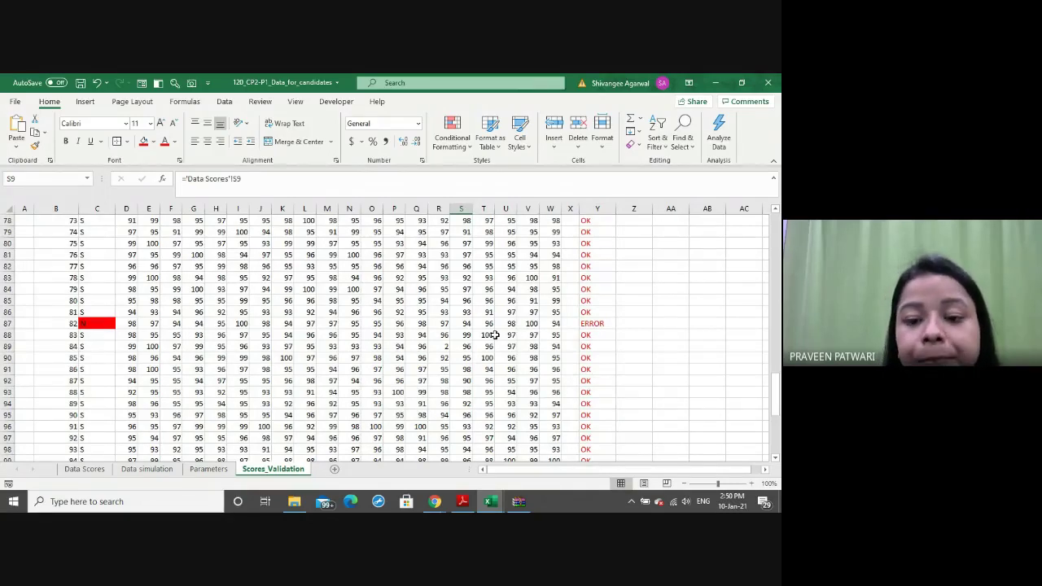
scroll(494, 334, "up", 2)
scroll(494, 334, "up", 10)
scroll(494, 335, "up", 11)
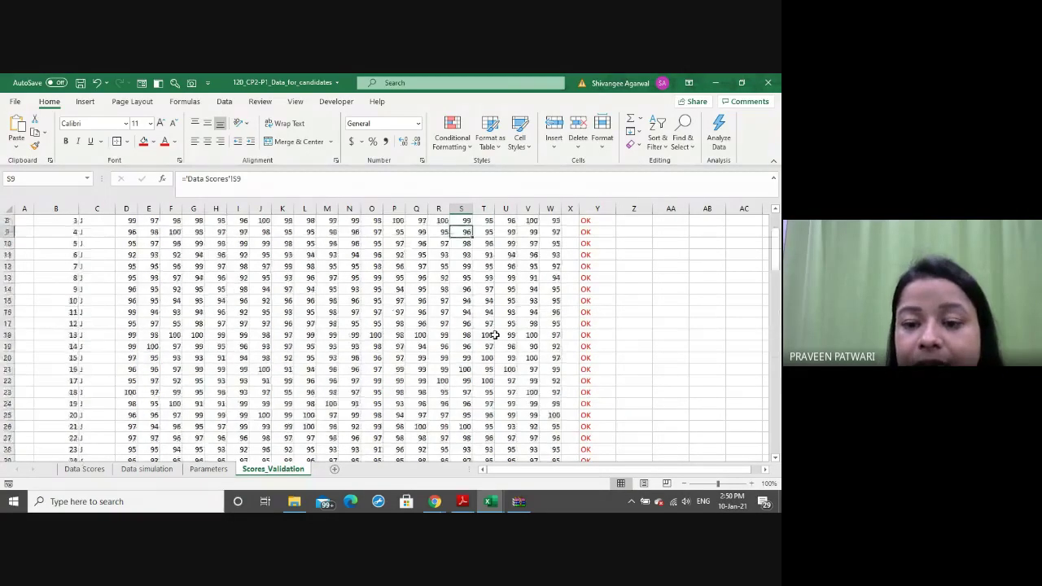
scroll(494, 335, "up", 2)
double_click(599, 283)
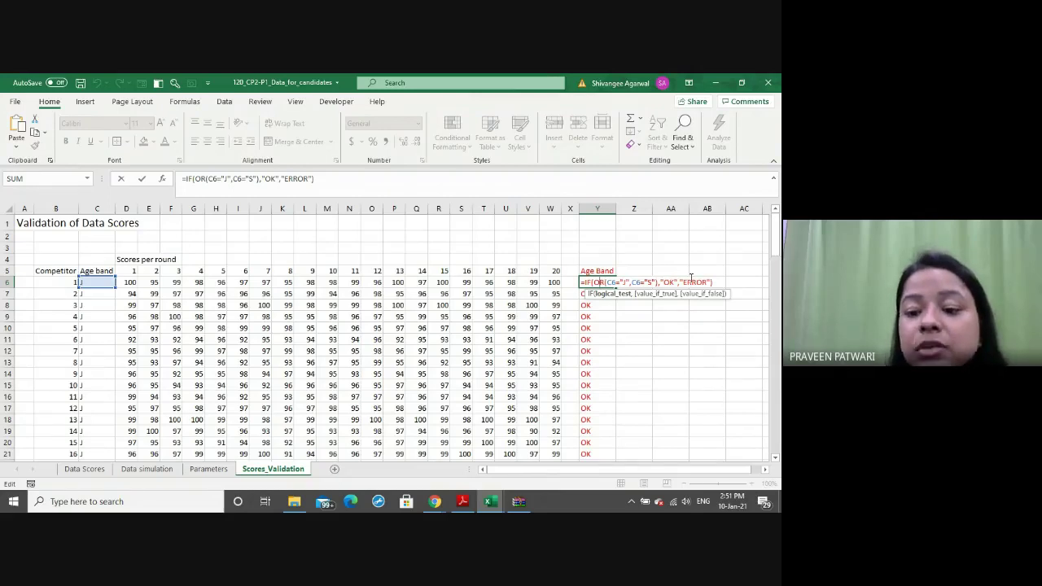
key("Return")
left_click(624, 269)
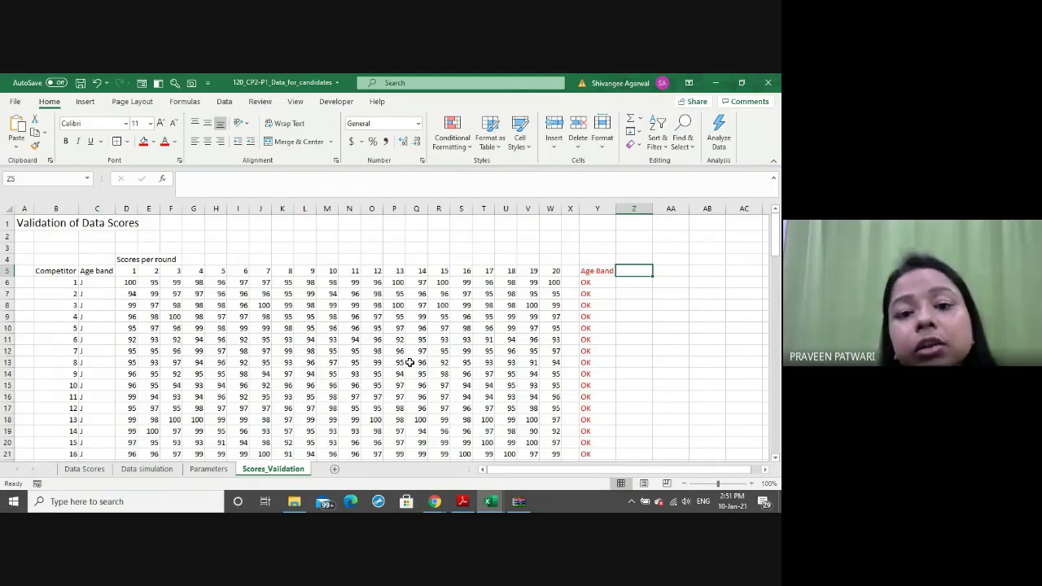
Enter the >=90 criterion header in Z5, discarding a mistaken IF start in Z6
type(">")
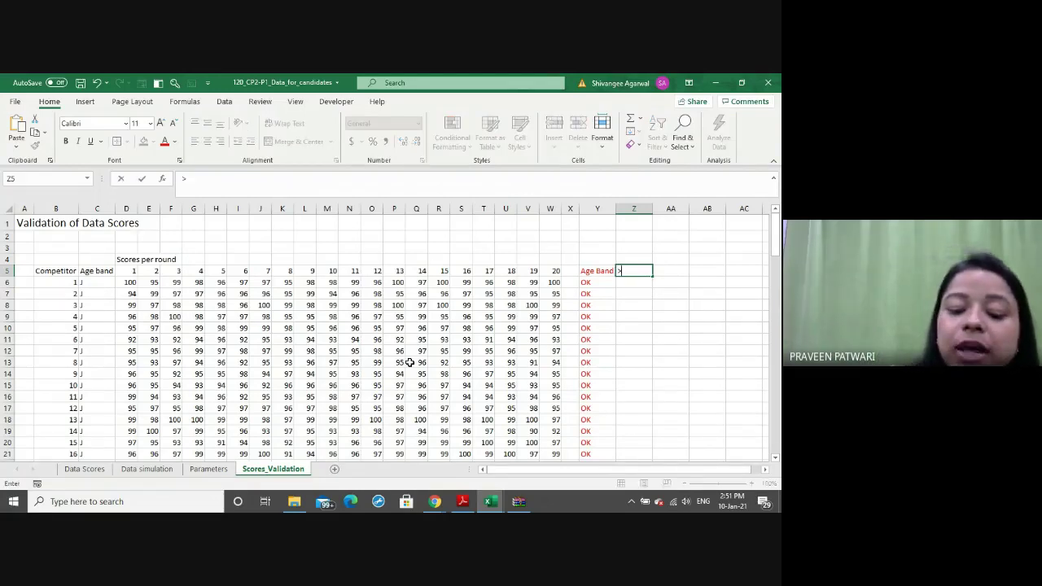
type("=90")
key("Return")
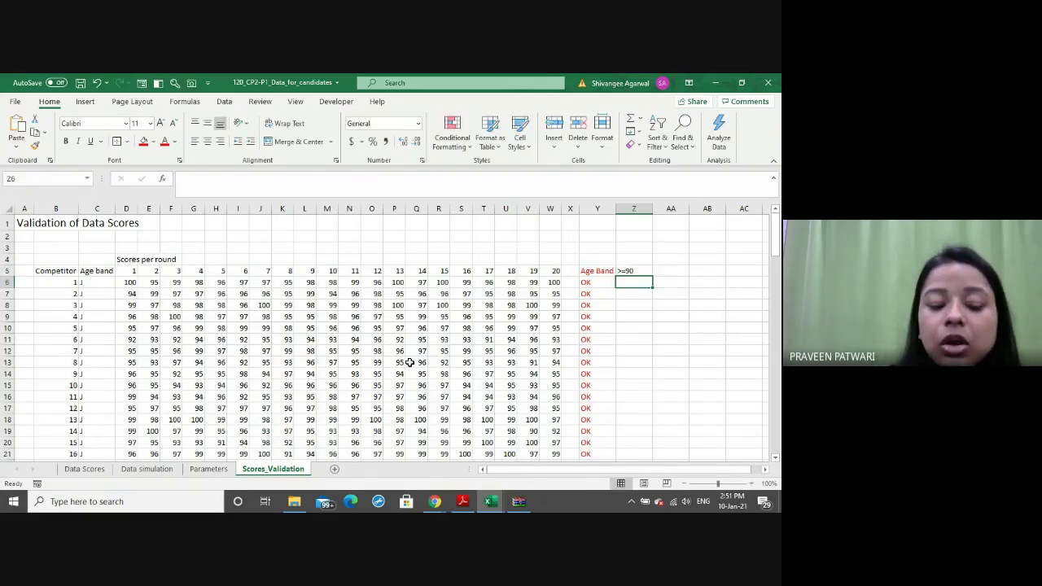
type("=IF")
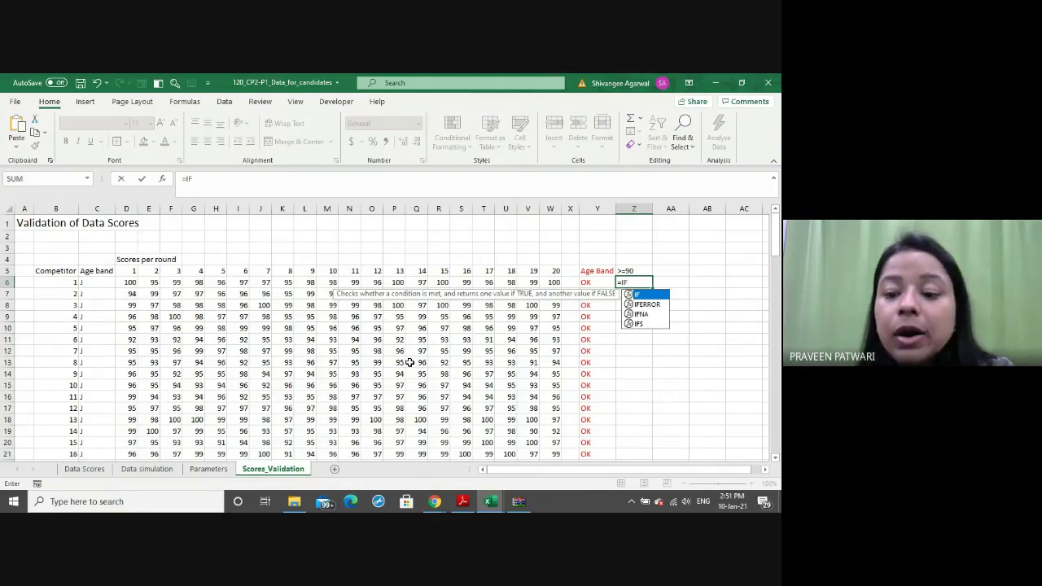
type("(")
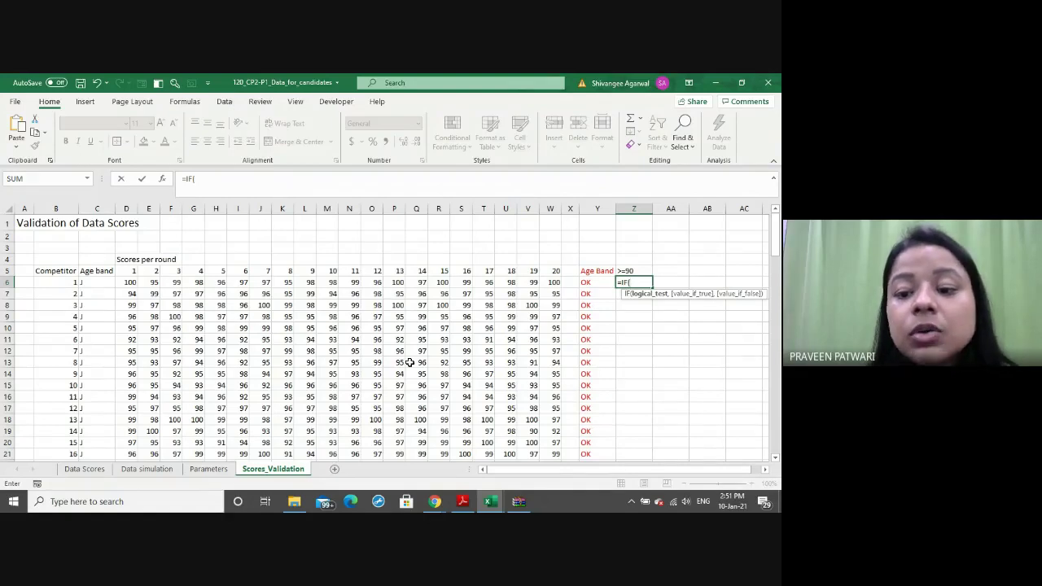
key("BackSpace")
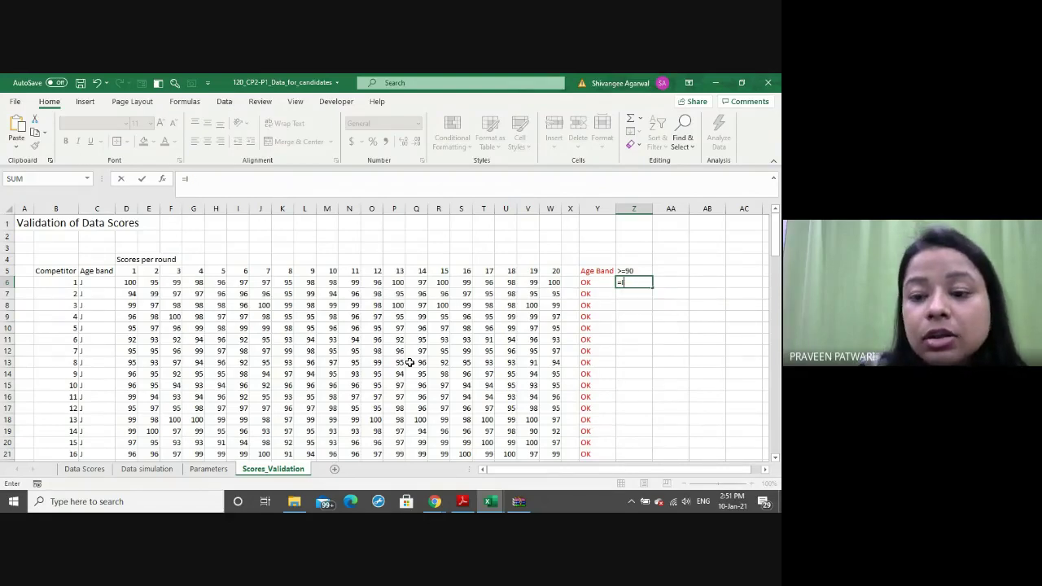
key("BackSpace")
key("BackSpace")
key("BackSpace")
Enter =COUNTIF(D6:W6,Z5) in Z6 to count competitor 1's scores, returning 20
type("=")
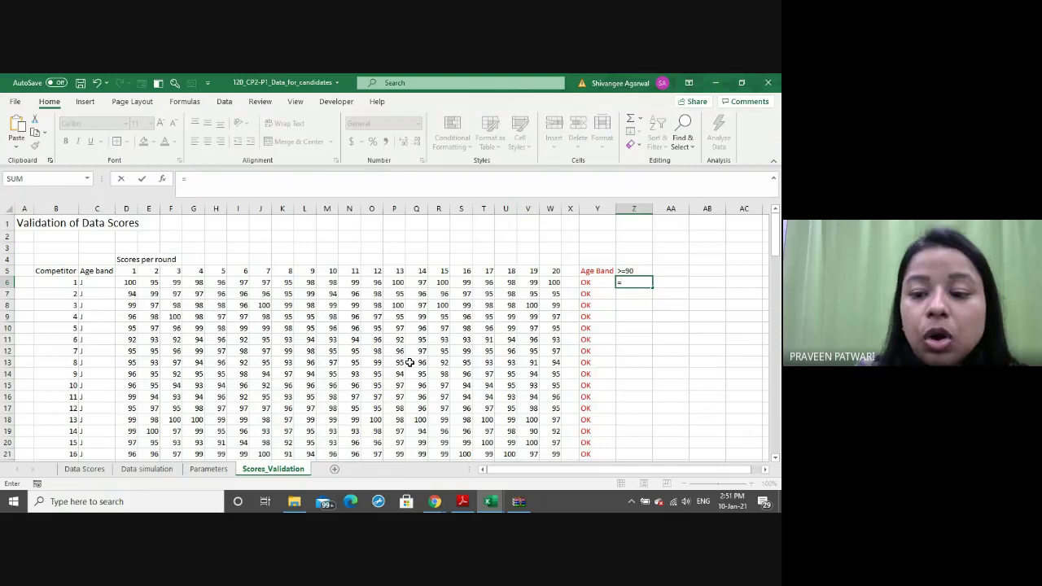
type("COUNTI")
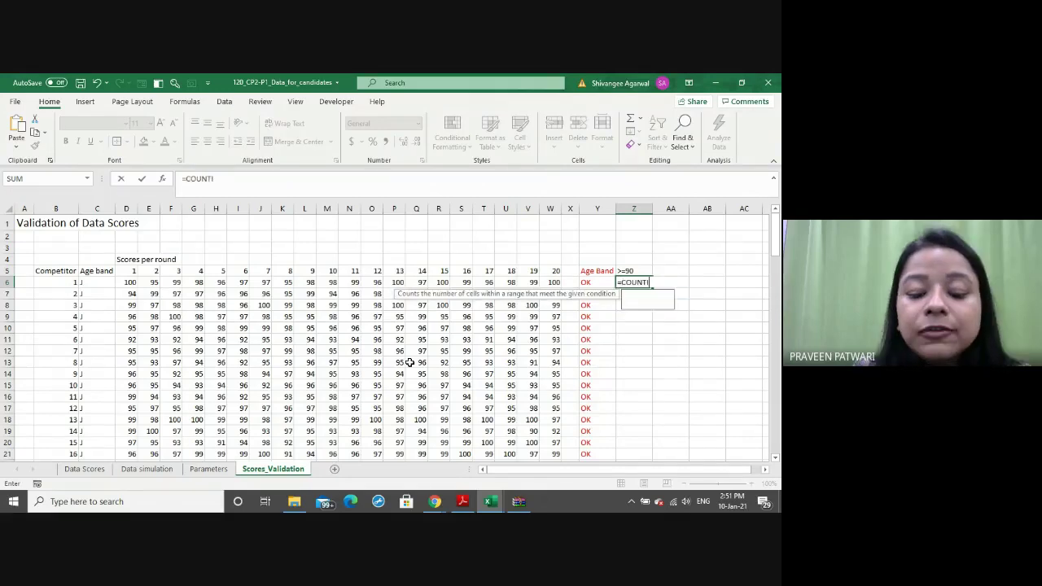
type("F(")
mouse_move(128, 283)
left_mouse_down()
mouse_move(438, 295)
mouse_move(552, 283)
left_mouse_up()
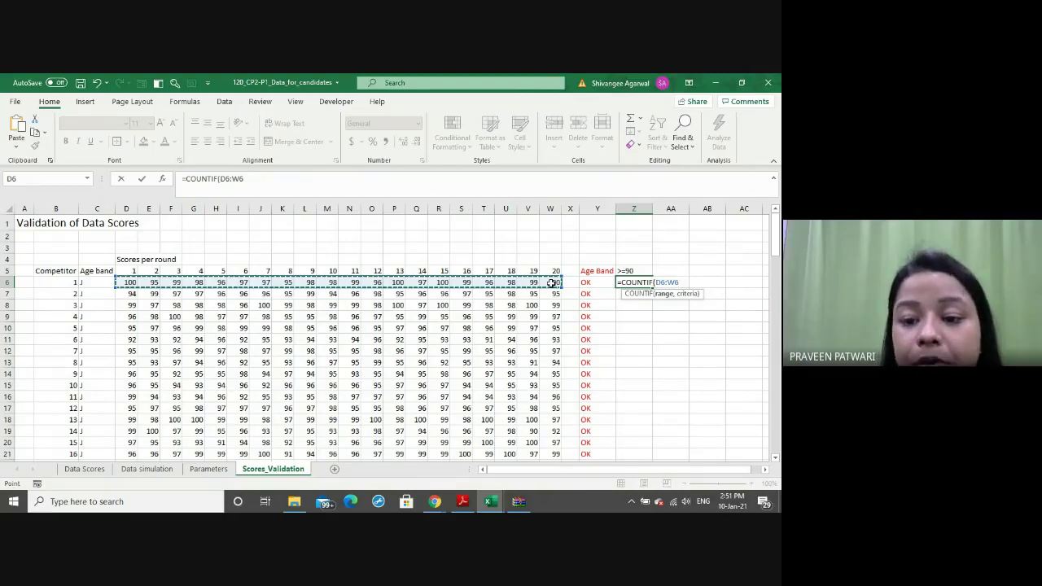
type(",")
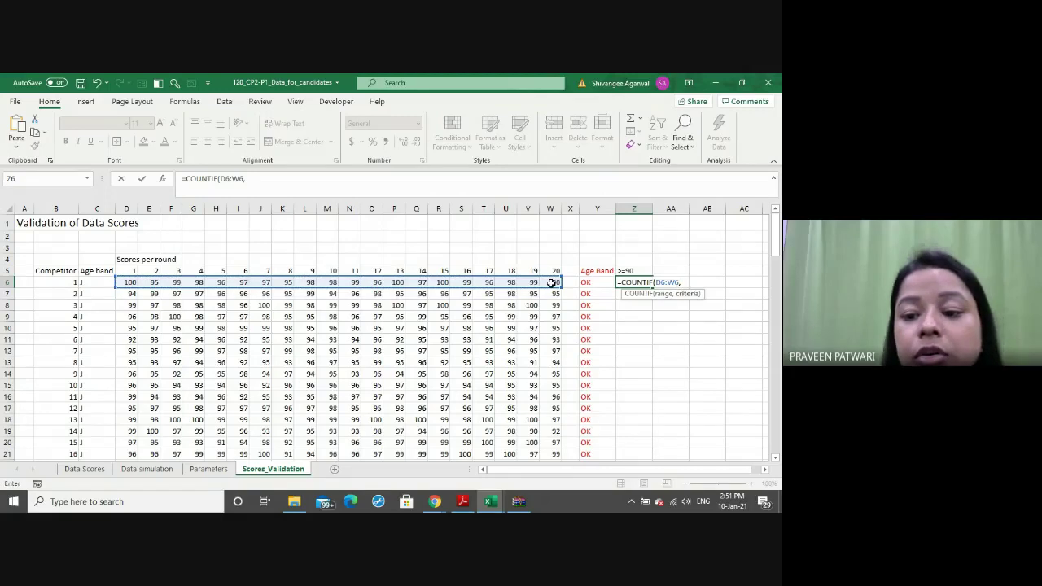
key("Up")
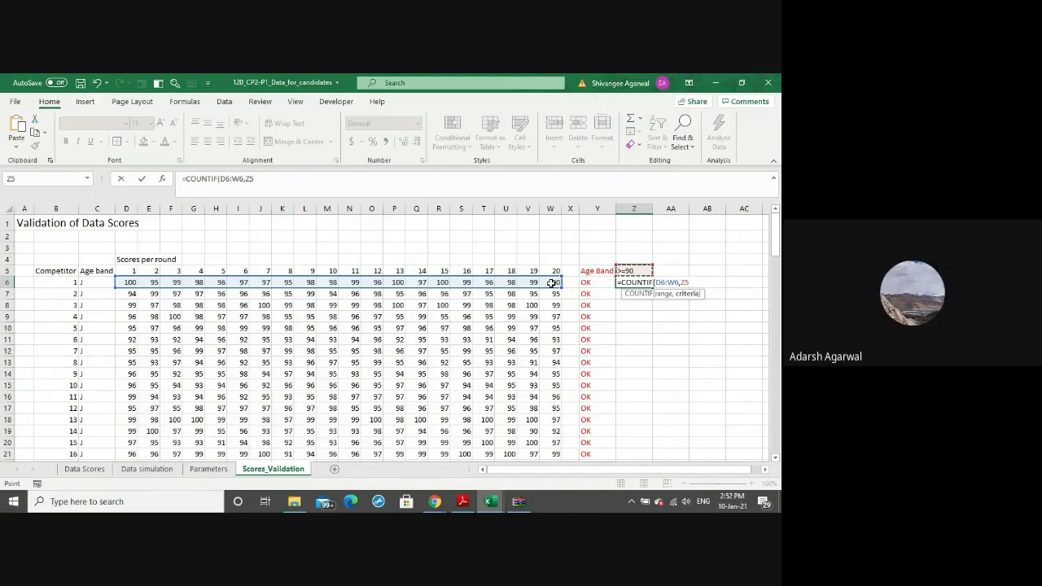
type(")")
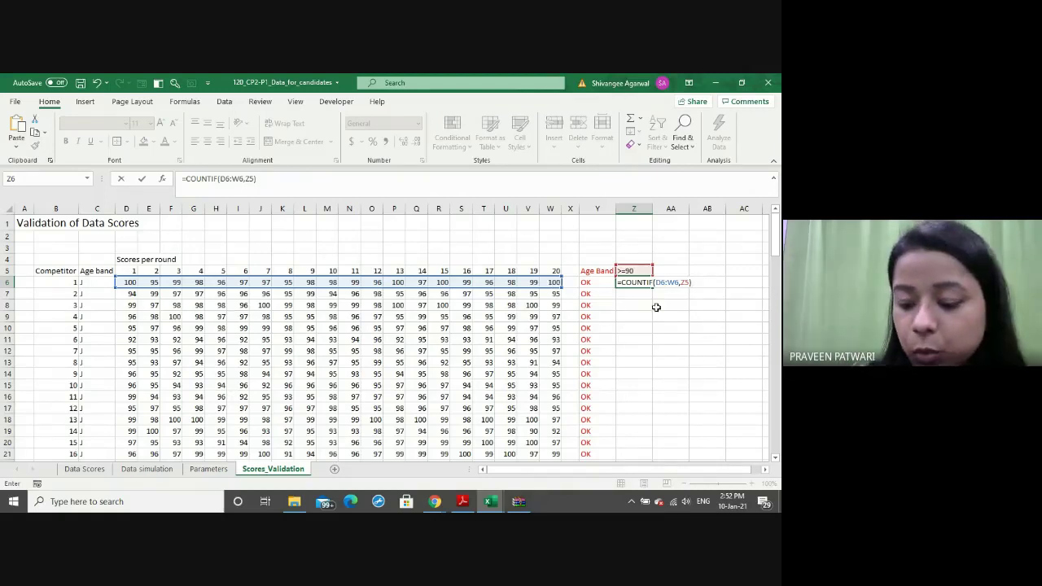
key("Return")
left_click(631, 271)
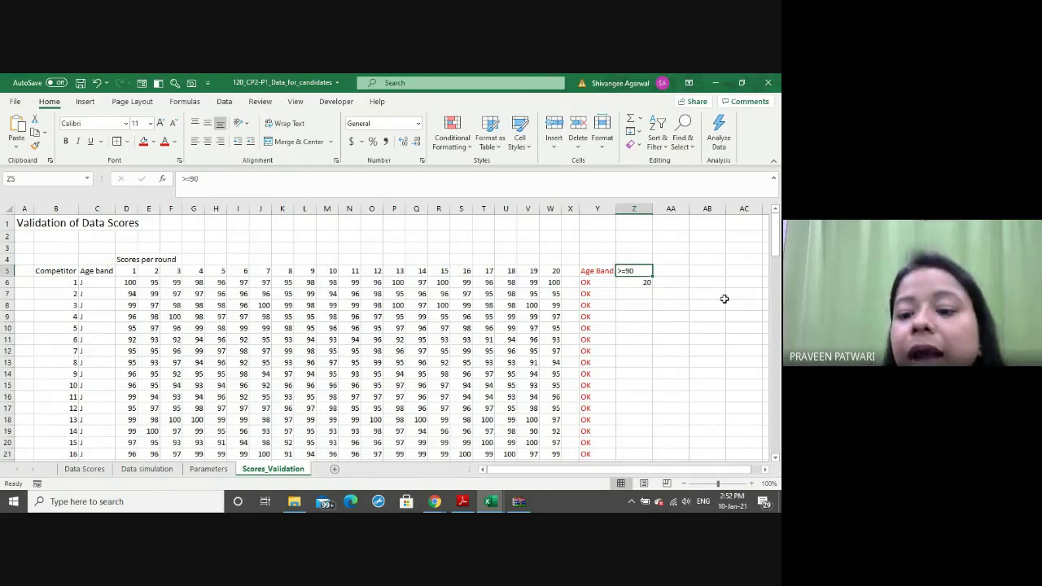
Replace Z6's Z5 criterion with "<=90", giving =COUNTIF(D6:W6,"<=90") with a result of 0
left_click(623, 283)
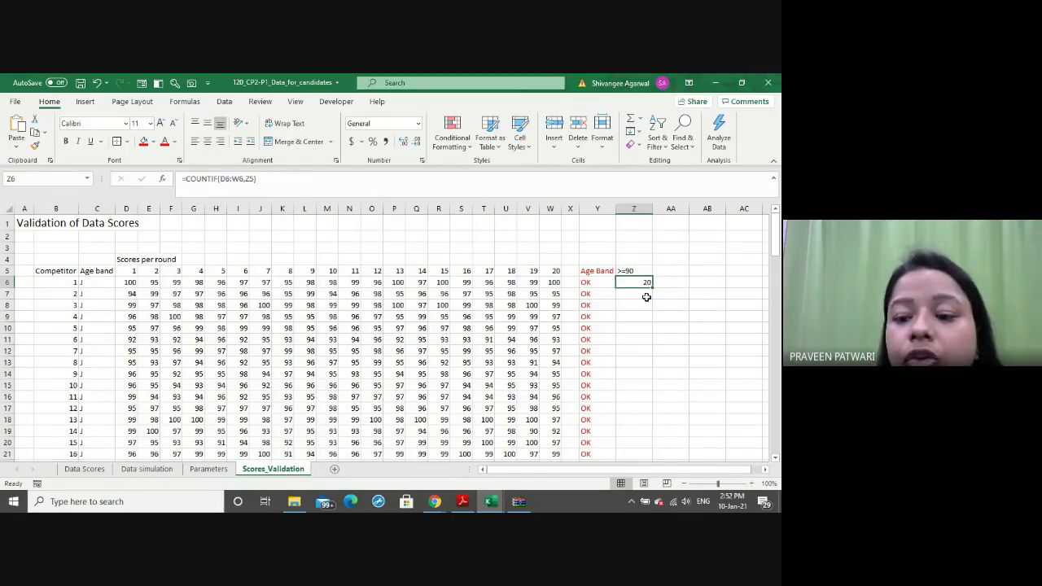
double_click(643, 282)
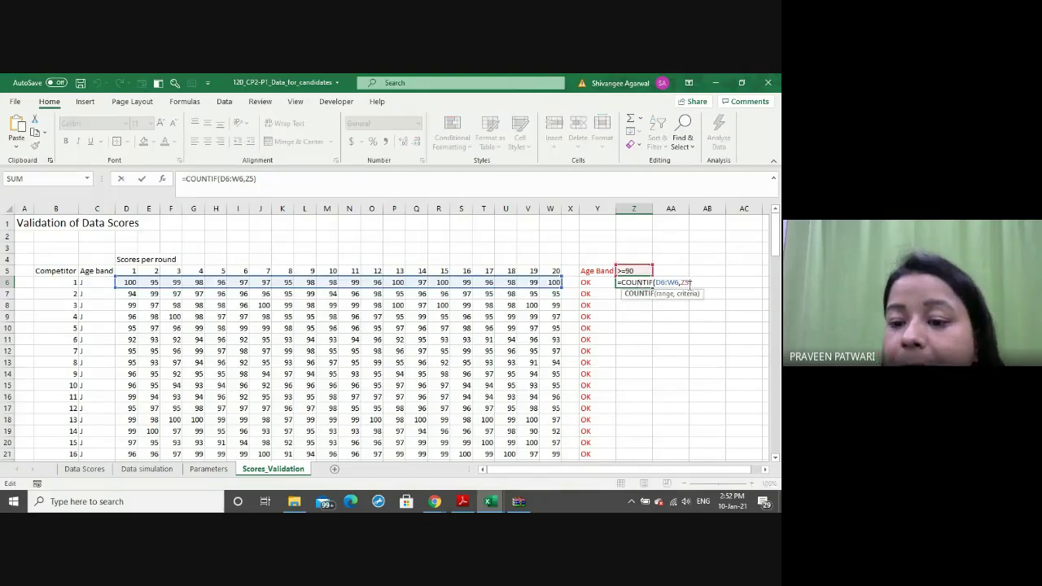
key("BackSpace")
key("BackSpace")
type("\"")
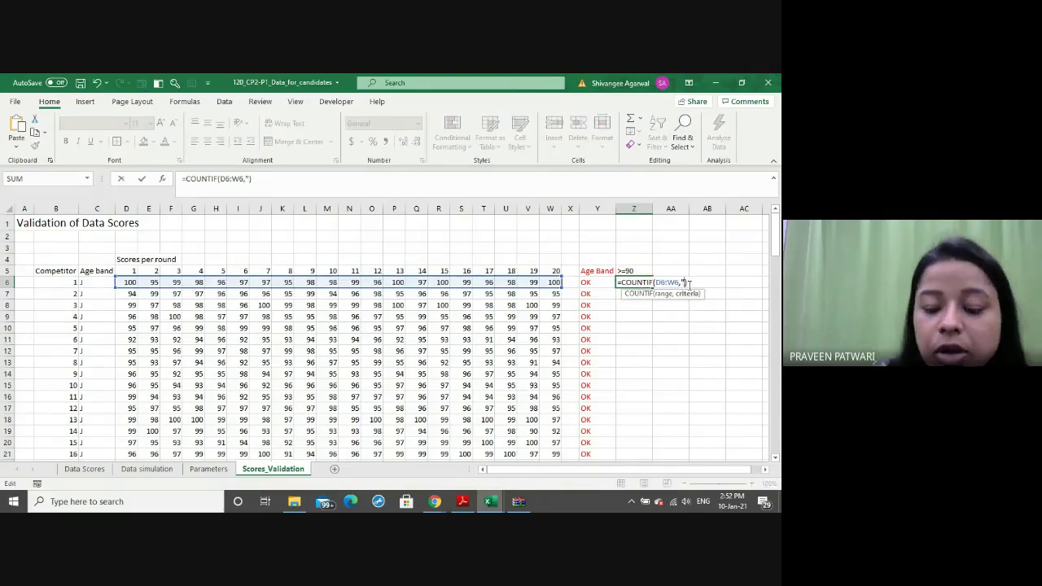
type("<=90")
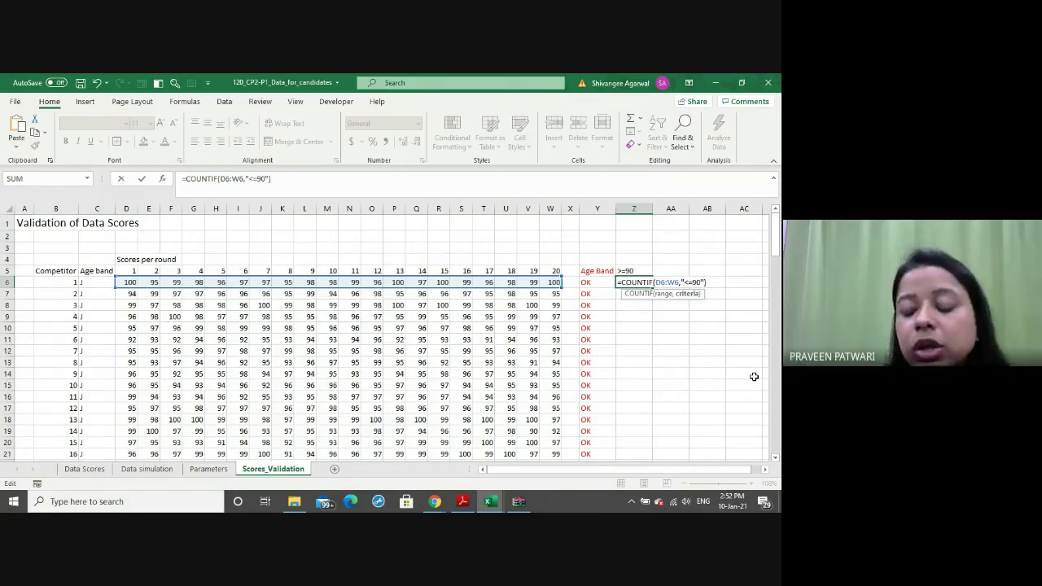
key("ctrl+Return")
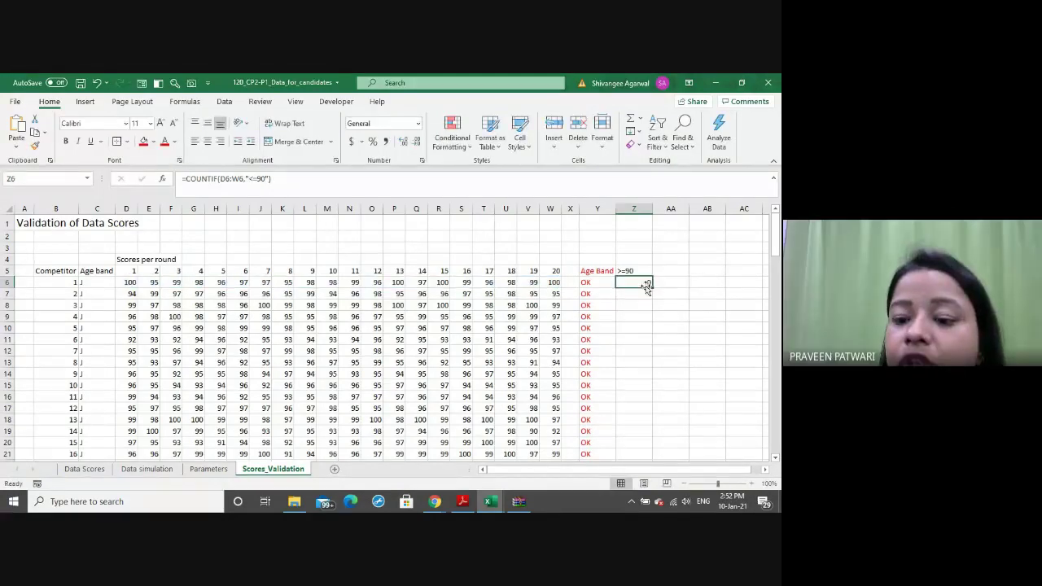
double_click(643, 283)
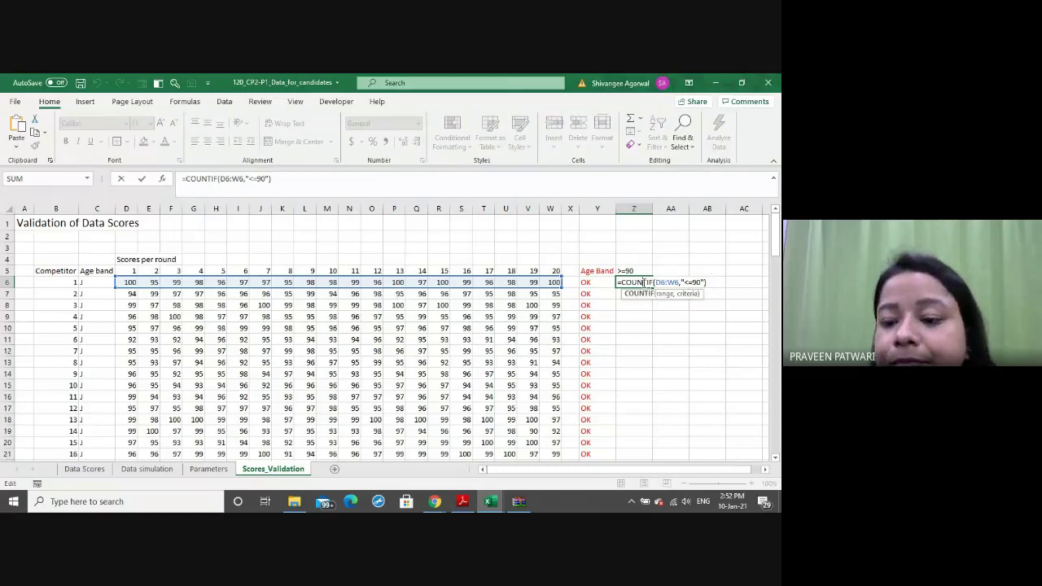
left_click(710, 283)
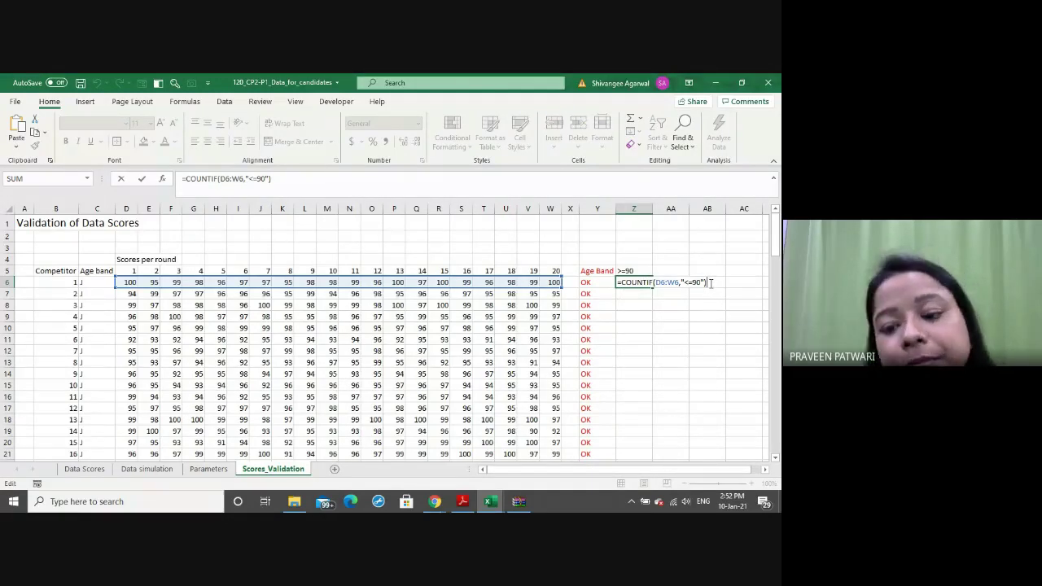
key("Return")
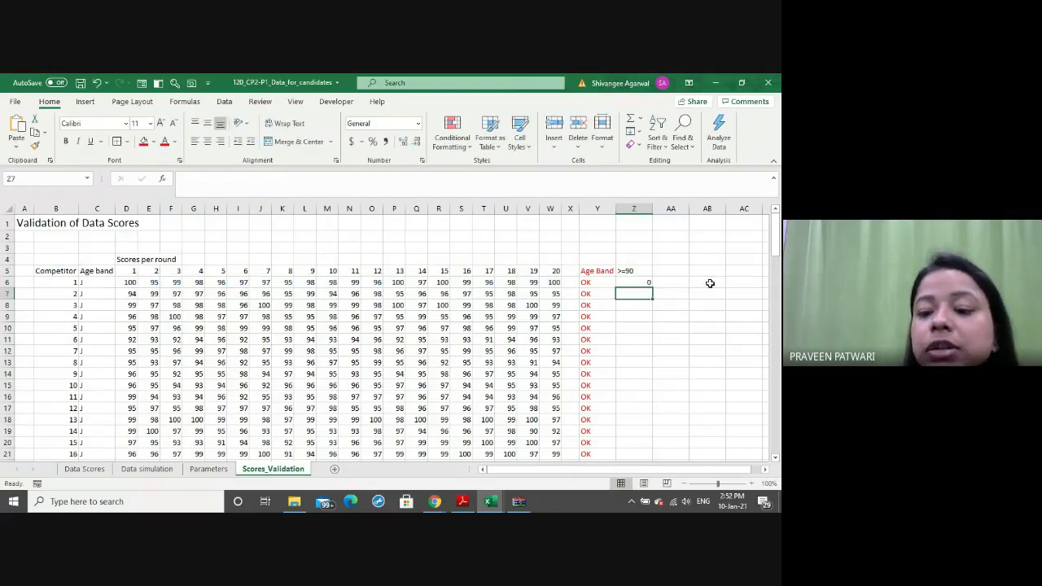
left_click(622, 281)
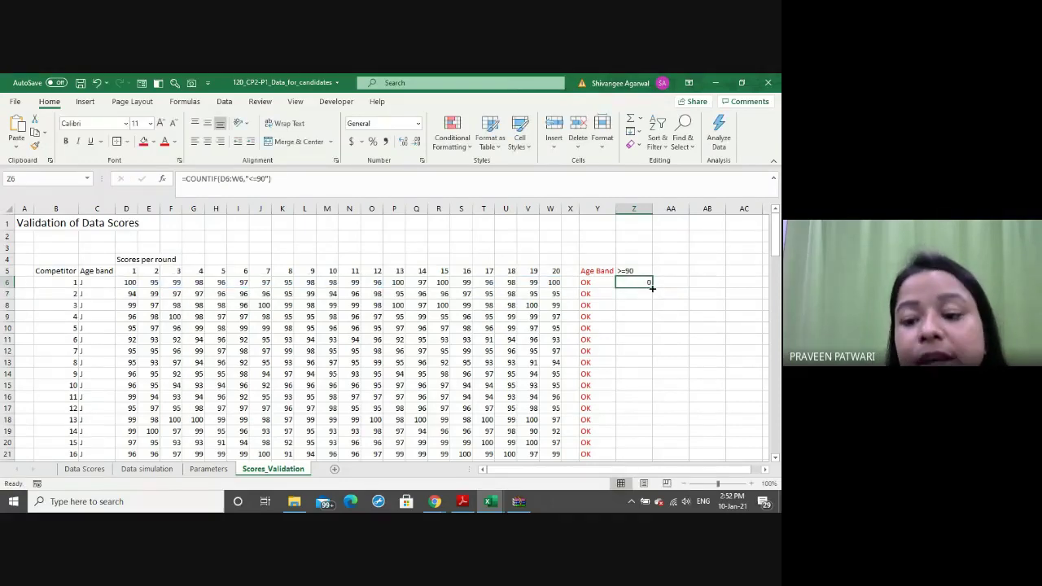
Fill the <=90 count formula down column Z and review the counts through row 102
double_click(651, 288)
left_click(645, 284)
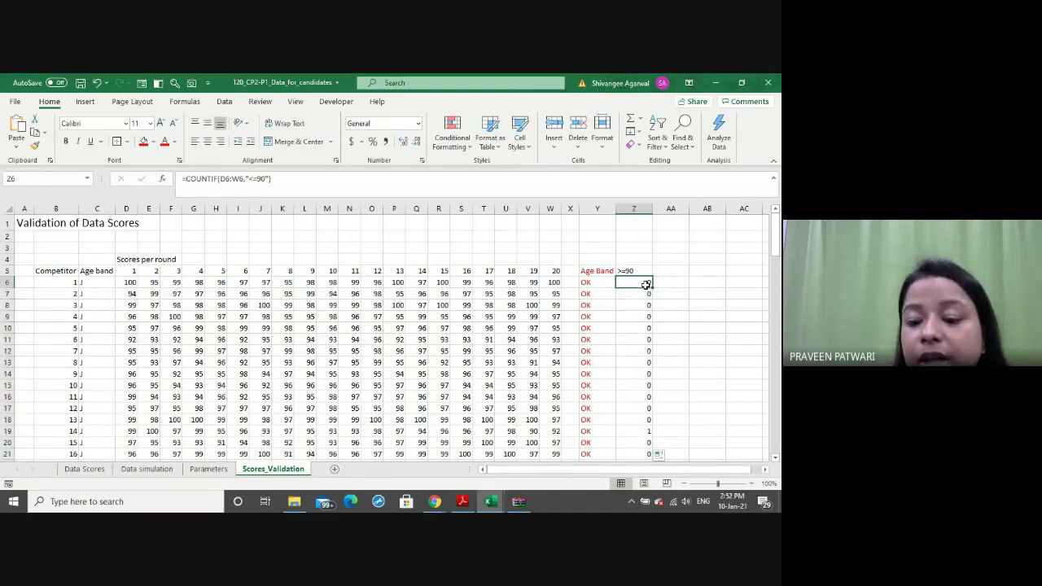
key("Down")
key("Down")
key("Down")
key("Down")
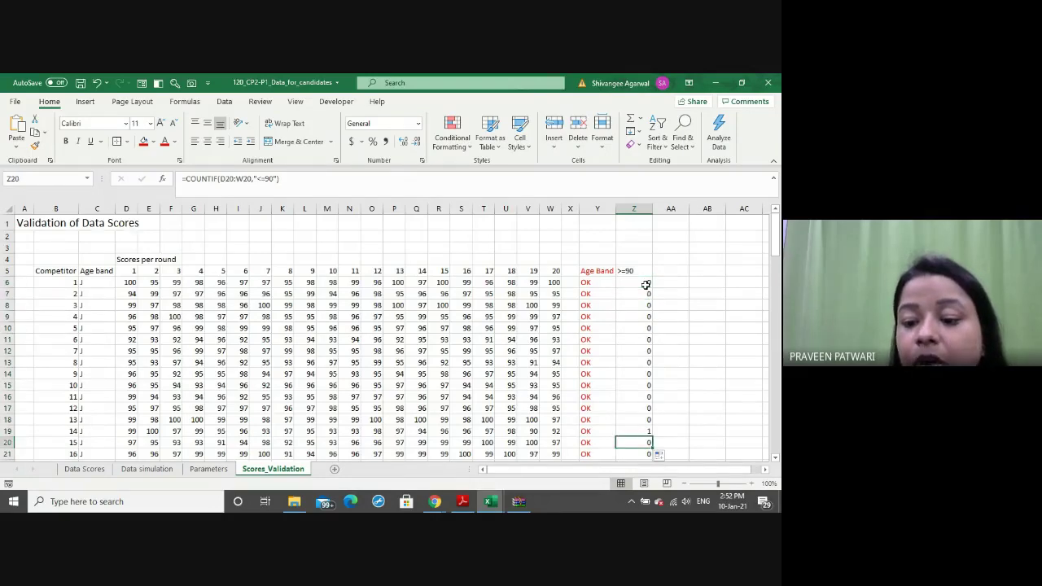
key("Down")
key("Down")
key("Down")
key("Down")
key("Down")
key("Down")
key("Down")
key("Down")
key("Down")
key("Down")
key("Down")
key("Down")
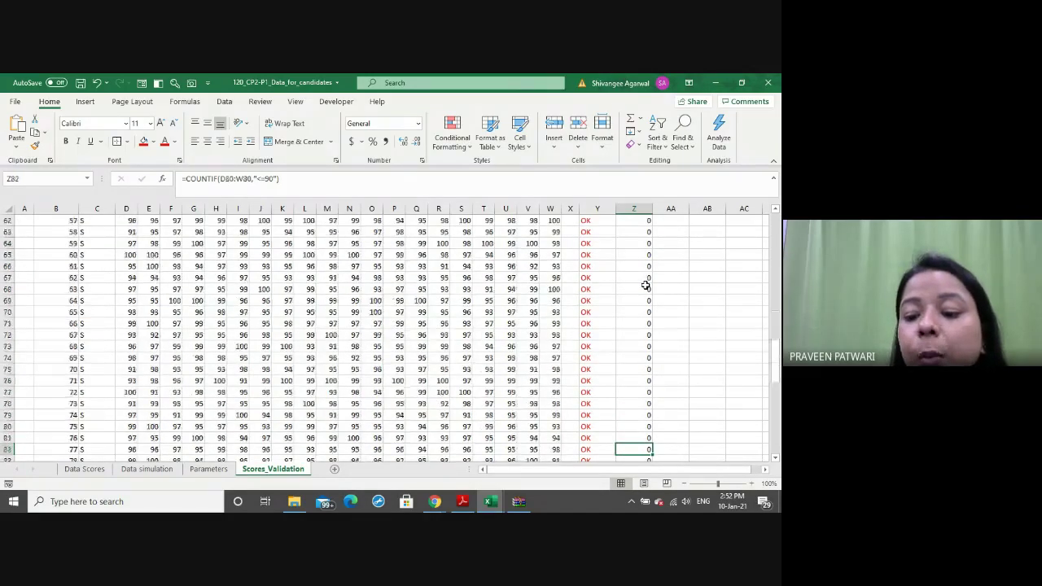
key("Down")
key("Down")
key("Down")
key("Up")
key("Up")
key("Up")
key("Up")
key("Up")
key("Up")
key("Down")
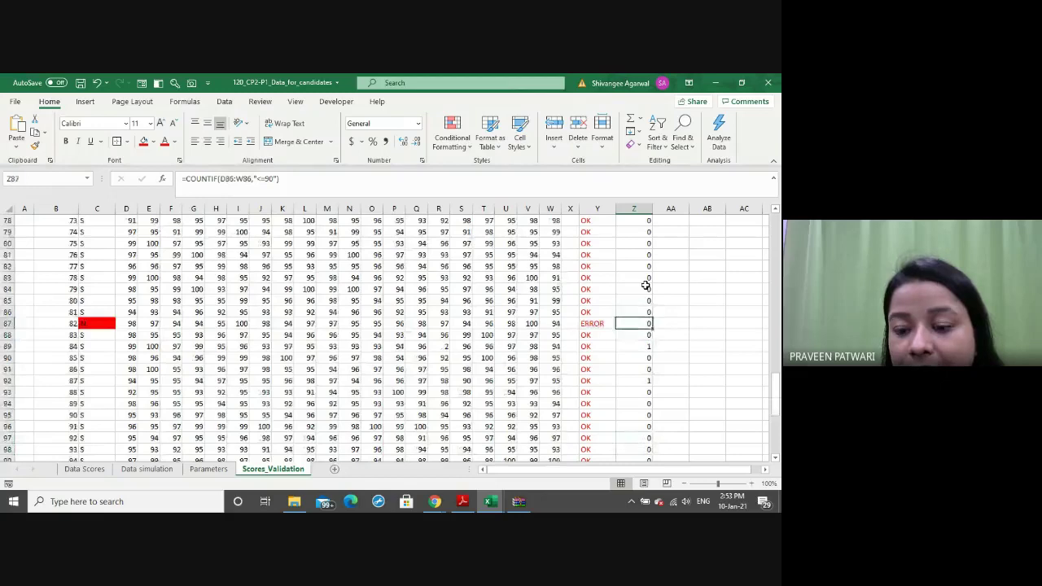
key("Down")
key("Down")
key("Down")
key("Down")
key("Down")
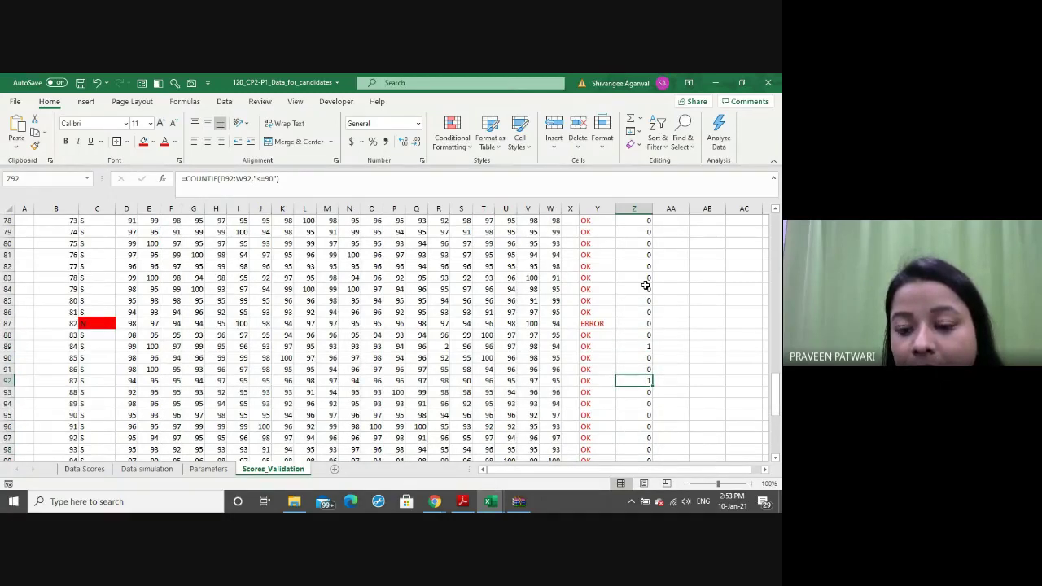
key("Down")
key("Down")
key("Down")
key("Down")
key("Down")
key("Down")
key("Down")
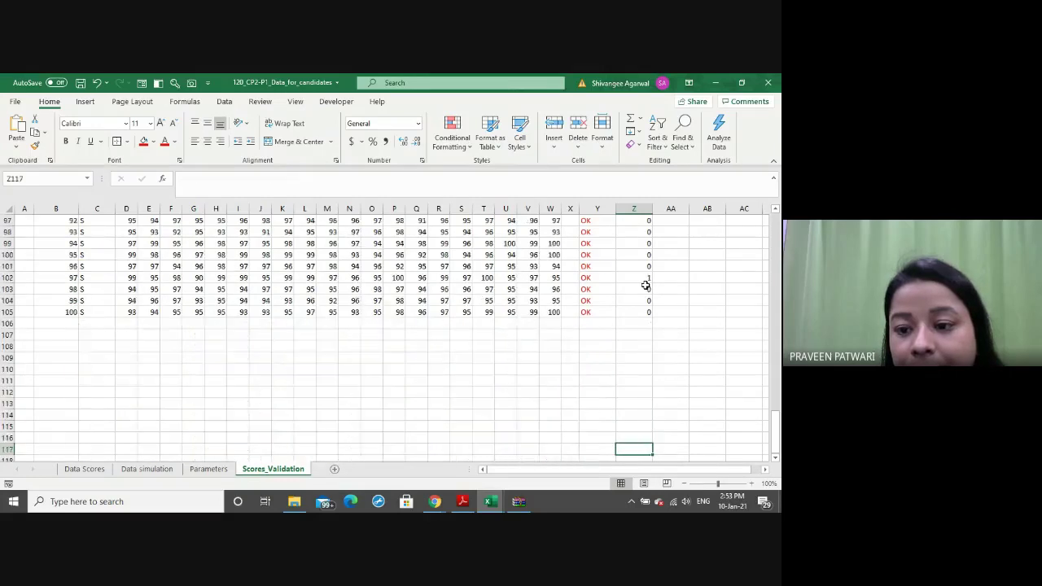
key("Up")
key("Up")
key("Up")
key("Up")
key("Up")
key("Up")
key("Up")
key("Up")
key("Up")
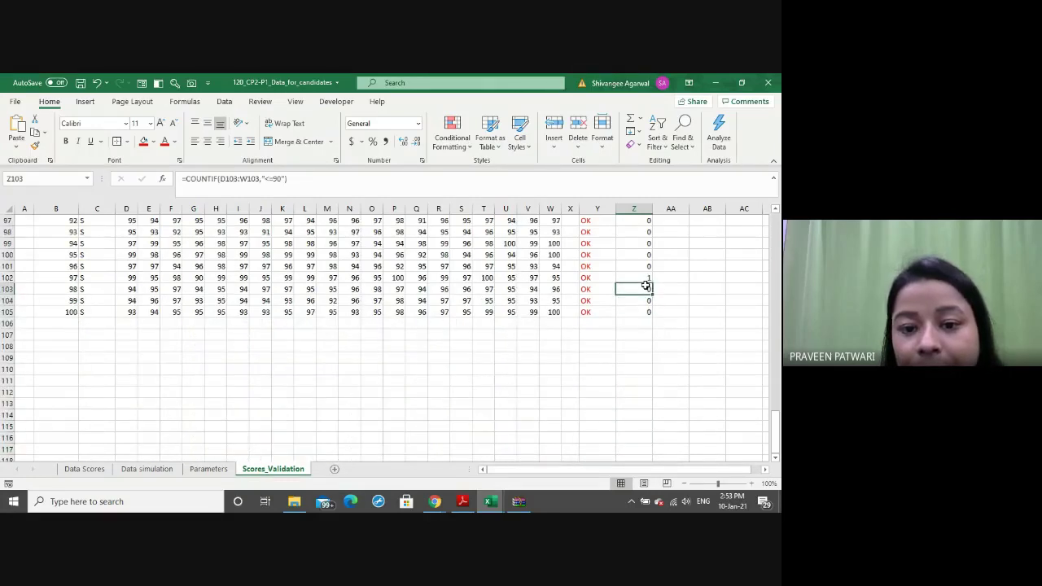
key("Up")
key("Up")
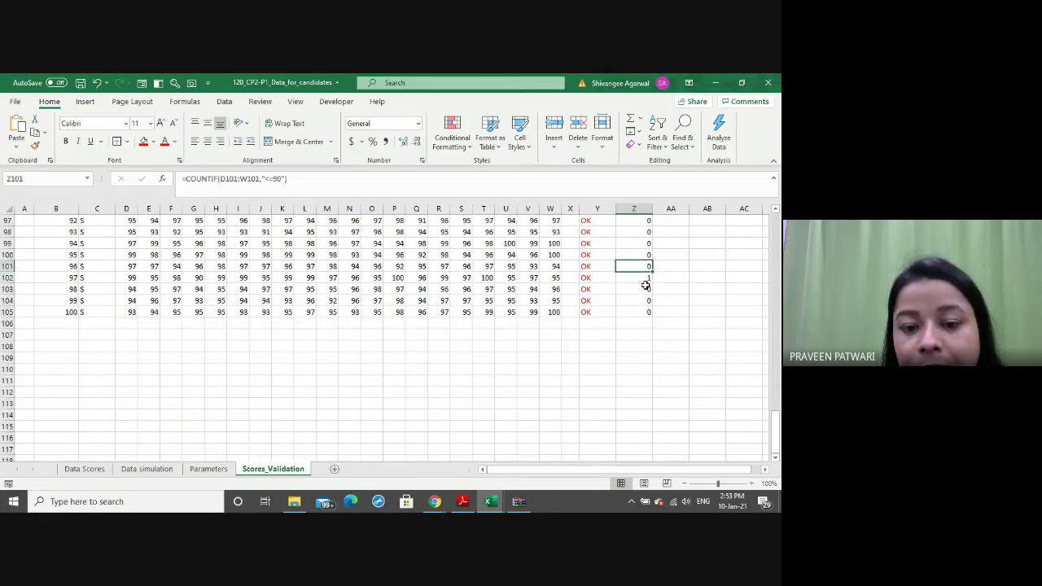
key("Up")
key("Up")
key("Up")
key("Up")
key("Up")
key("Up")
key("Up")
key("Up")
key("Up")
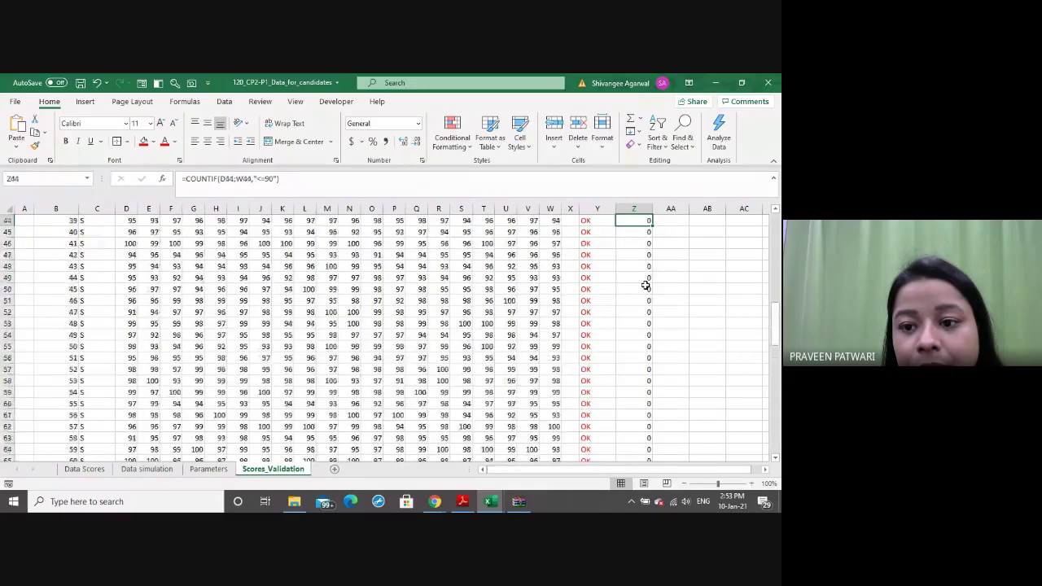
key("Up")
key("Up")
key("Up")
key("Up")
key("Up")
key("Up")
key("Up")
key("Up")
key("Up")
key("Up")
key("Up")
key("Up")
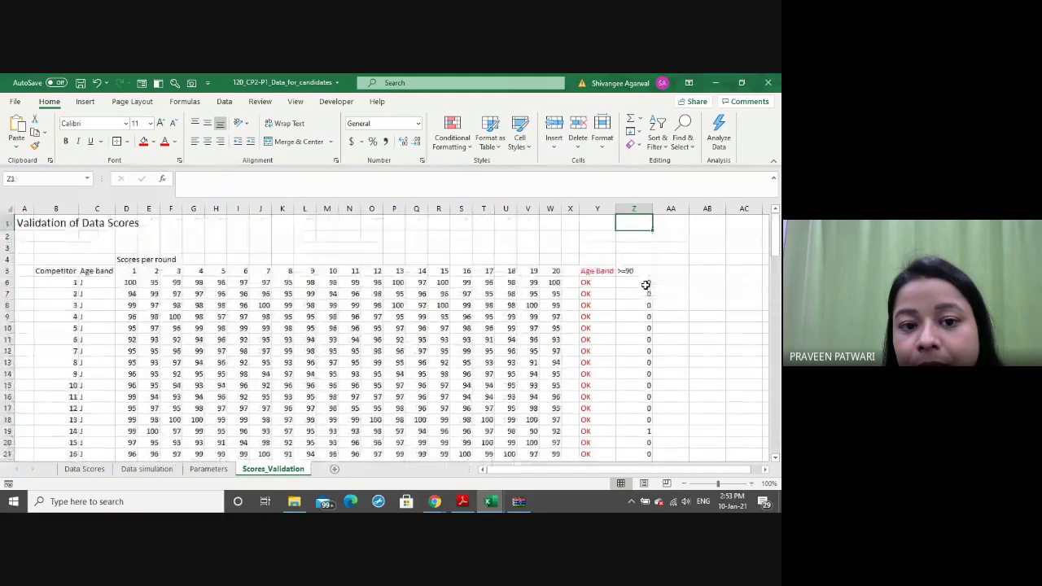
Check the bottom of column Z's counts, then open Z6's COUNTIF formula for editing
key("Down")
key("Down")
key("Down")
key("Down")
key("Down")
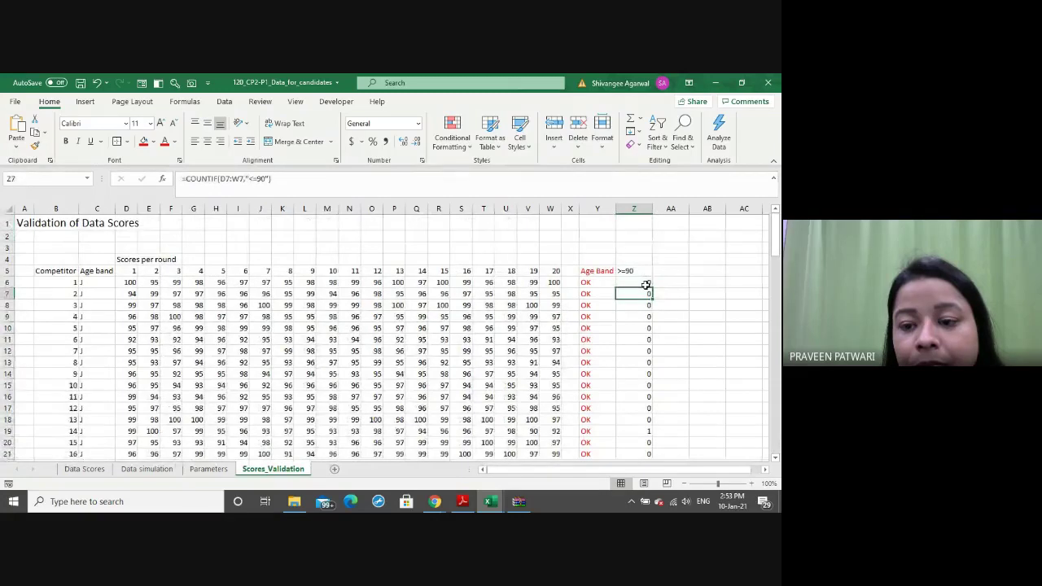
key("Up")
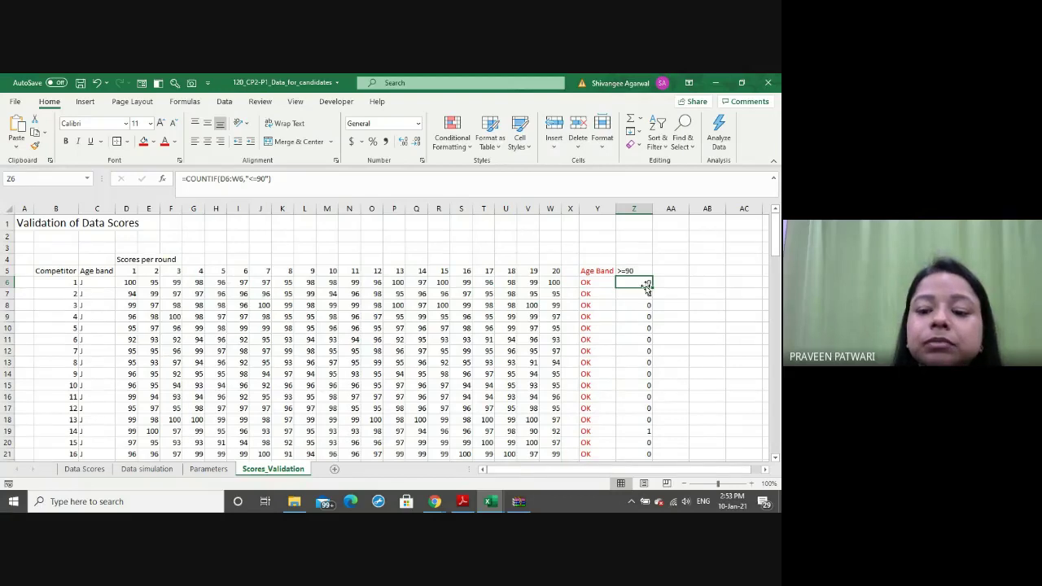
key("ctrl+Down")
key("ctrl+Up")
key("Down")
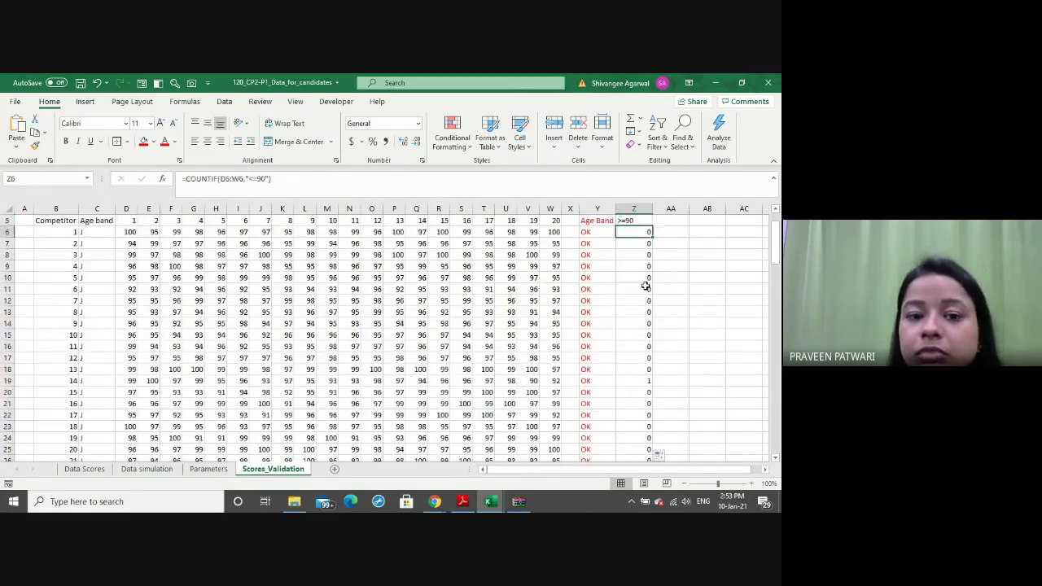
scroll(643, 284, "up", 2)
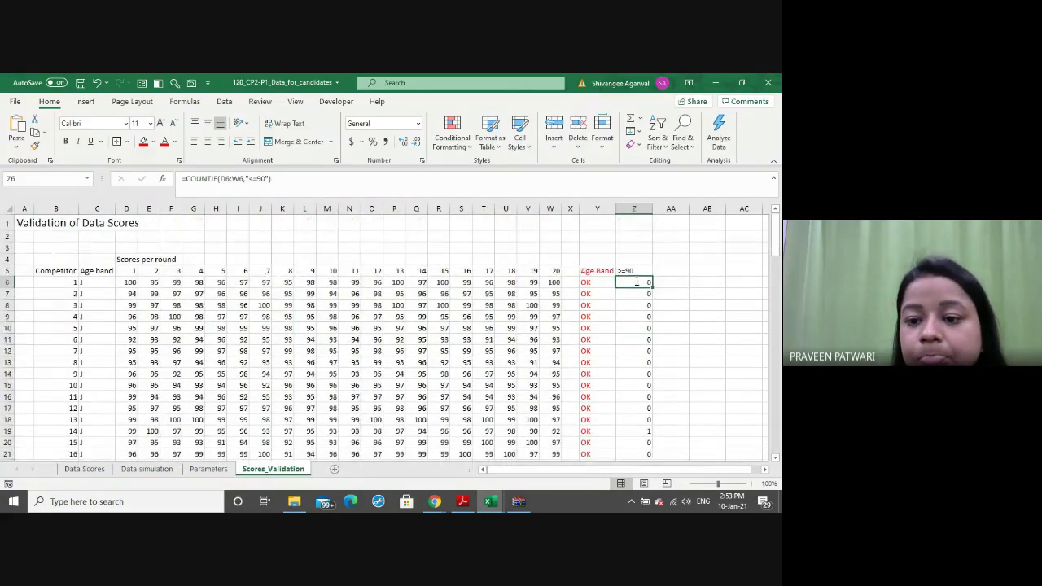
double_click(637, 282)
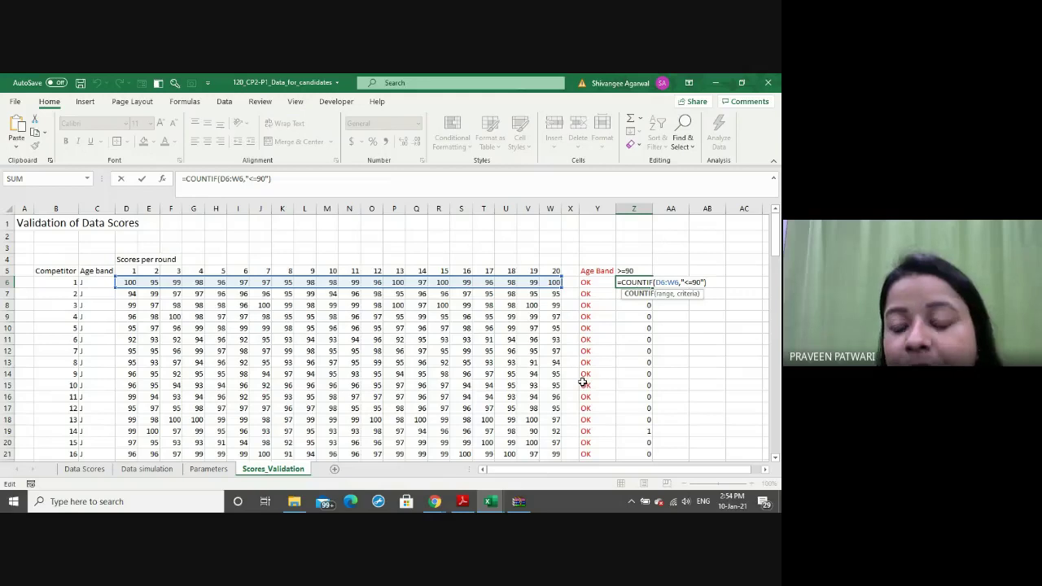
Change Z6 to =COUNTIF(D6:W6,"<90") and fill it down for all competitors
left_click(692, 282)
key("BackSpace")
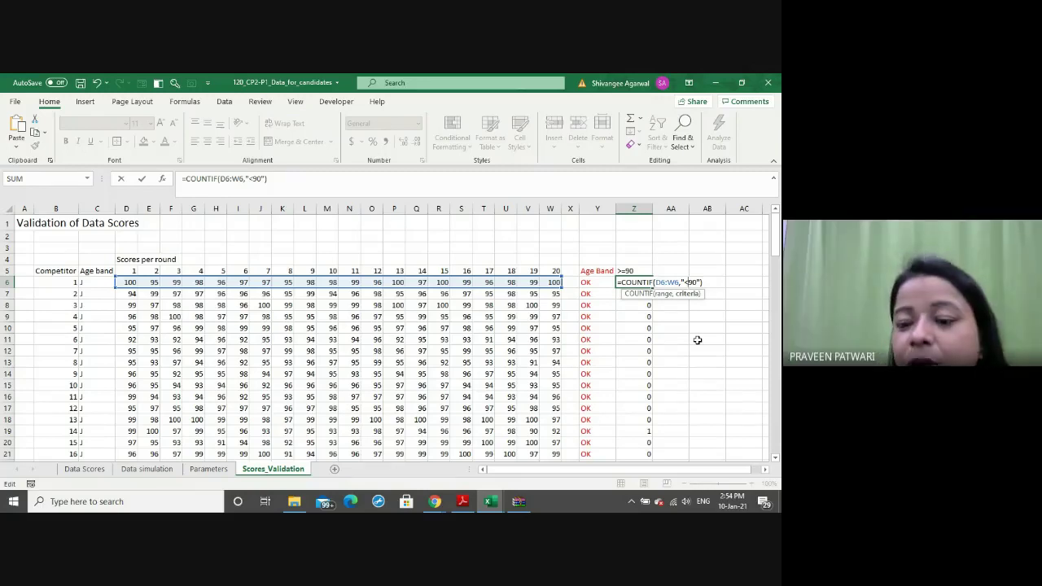
key("Return")
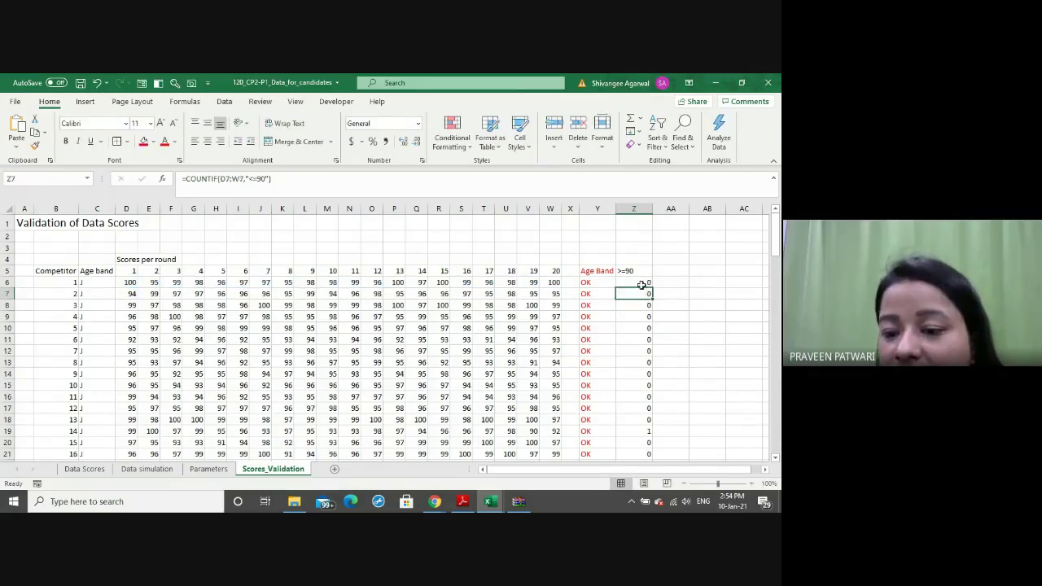
left_click(641, 285)
double_click(652, 288)
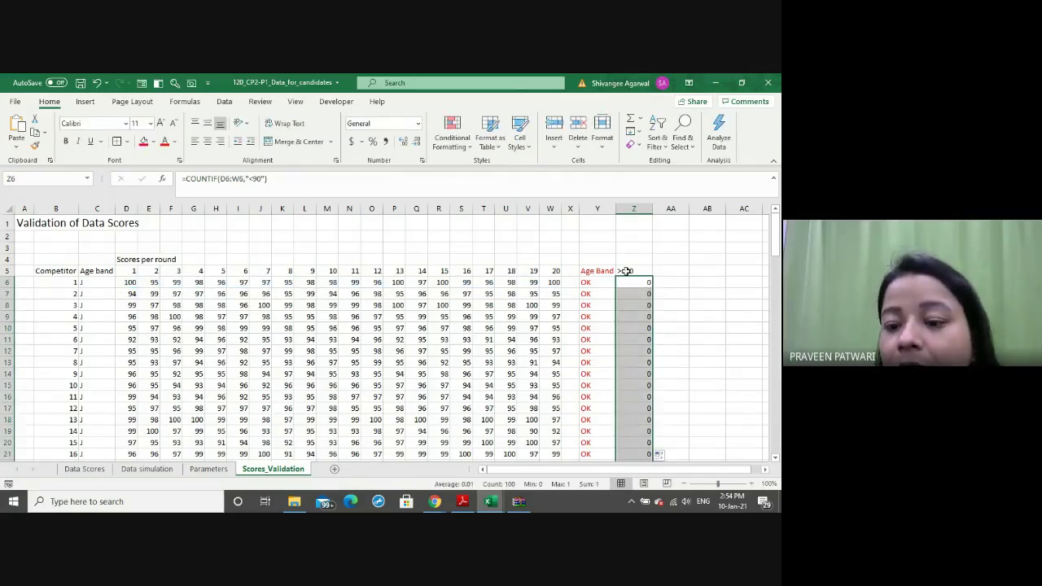
Retype the Z5 header from >=90 to <90
left_click(626, 271)
left_click(205, 181)
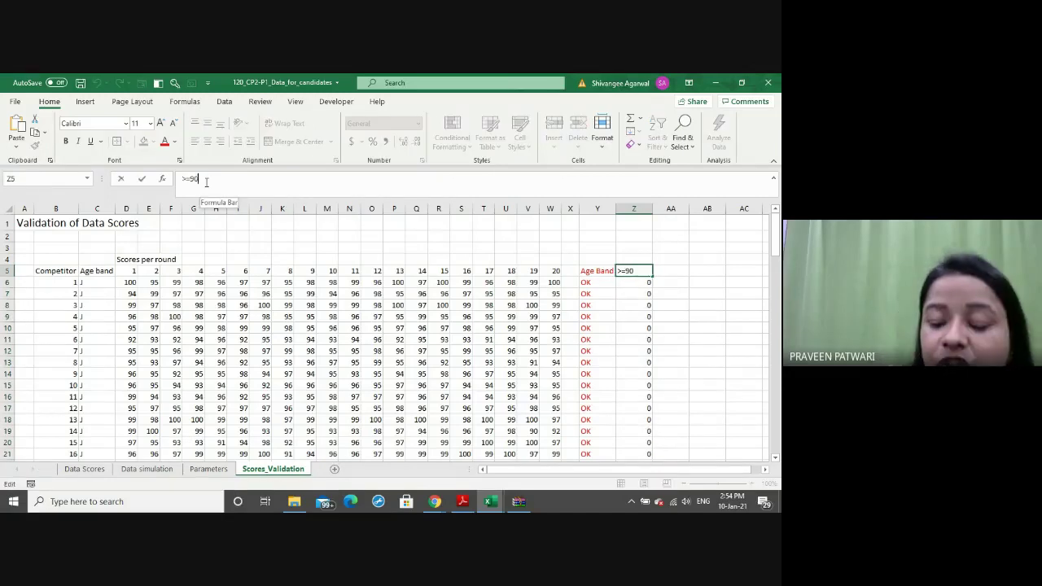
key("BackSpace")
key("BackSpace")
key("BackSpace")
type("<")
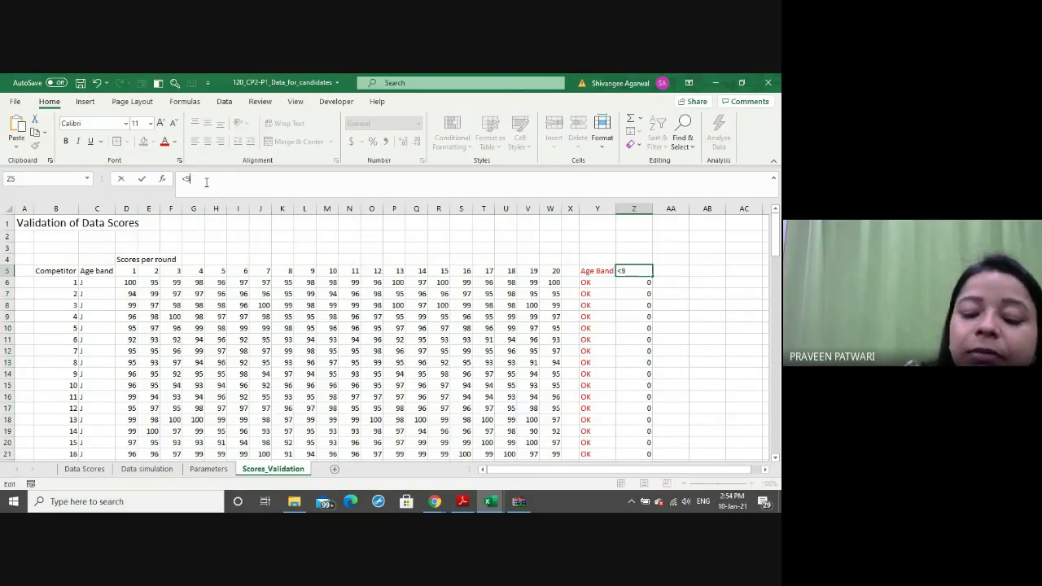
type("90")
key("Return")
key("Up")
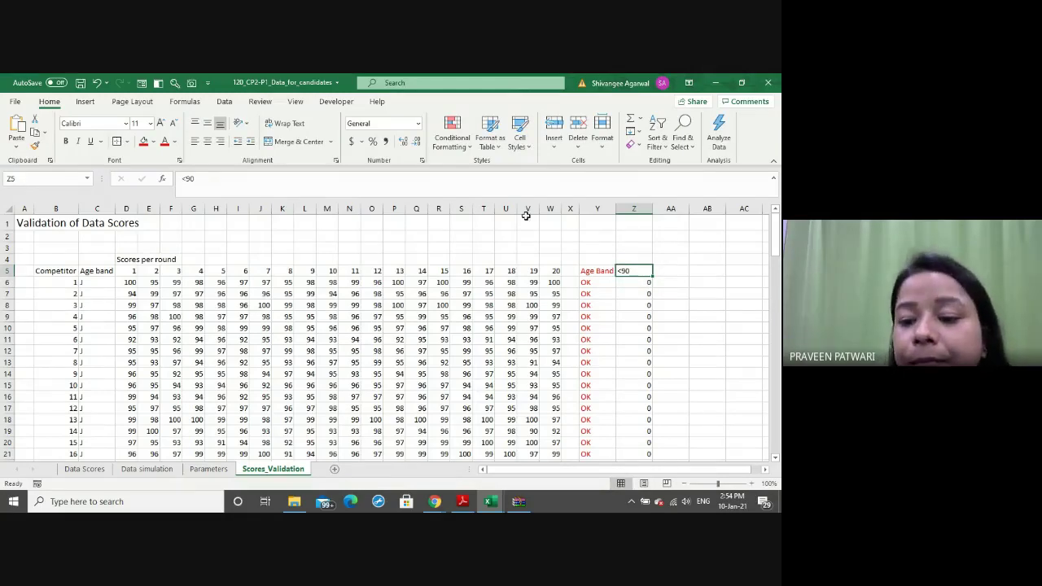
Change Z6's criterion to the absolute header reference, giving =COUNTIF(D6:W6,$Z$5)
left_click(639, 279)
double_click(639, 279)
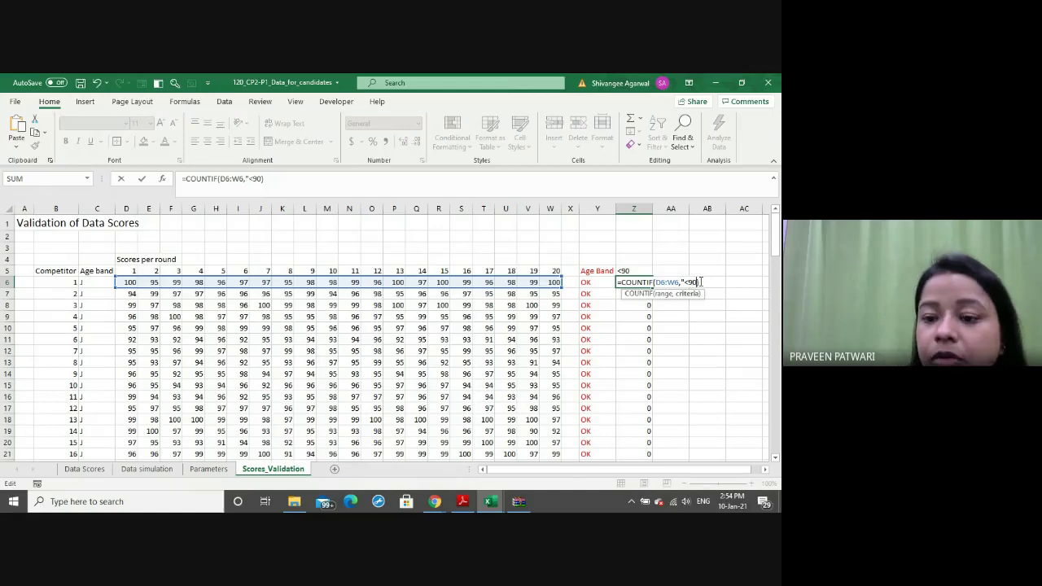
key("BackSpace")
key("BackSpace")
key("BackSpace")
key("BackSpace")
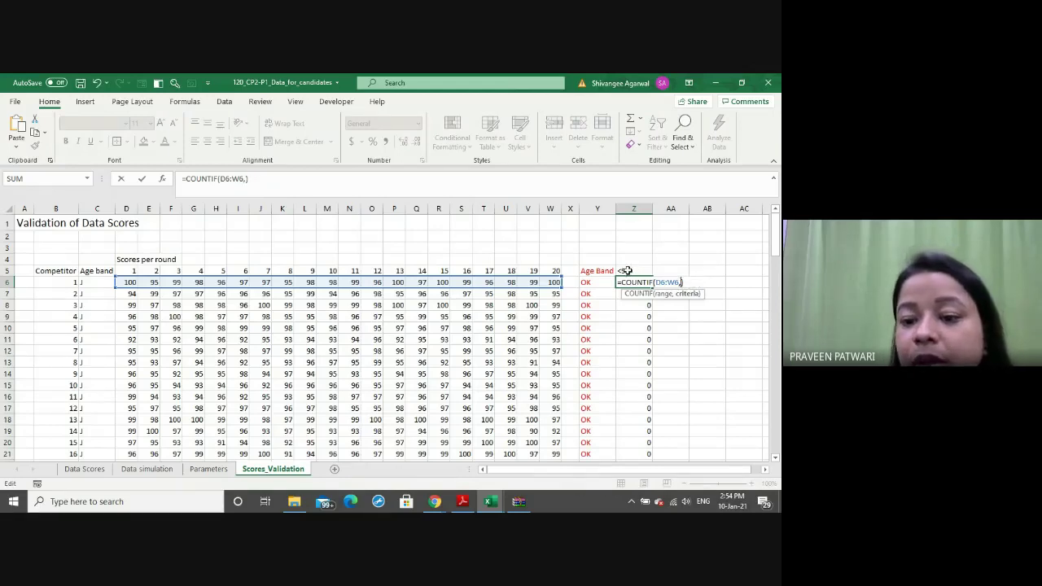
left_click(627, 271)
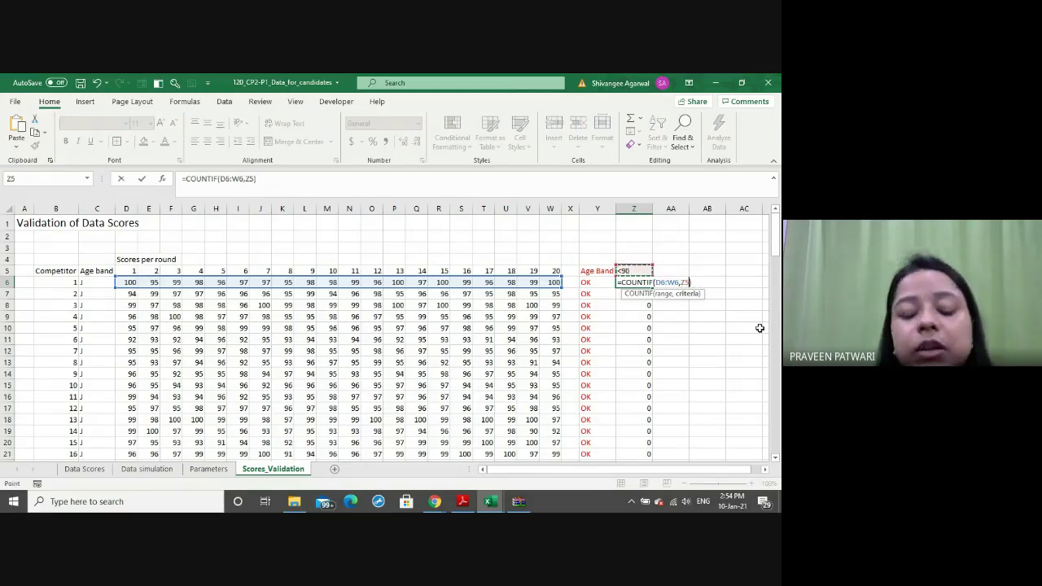
key("F4")
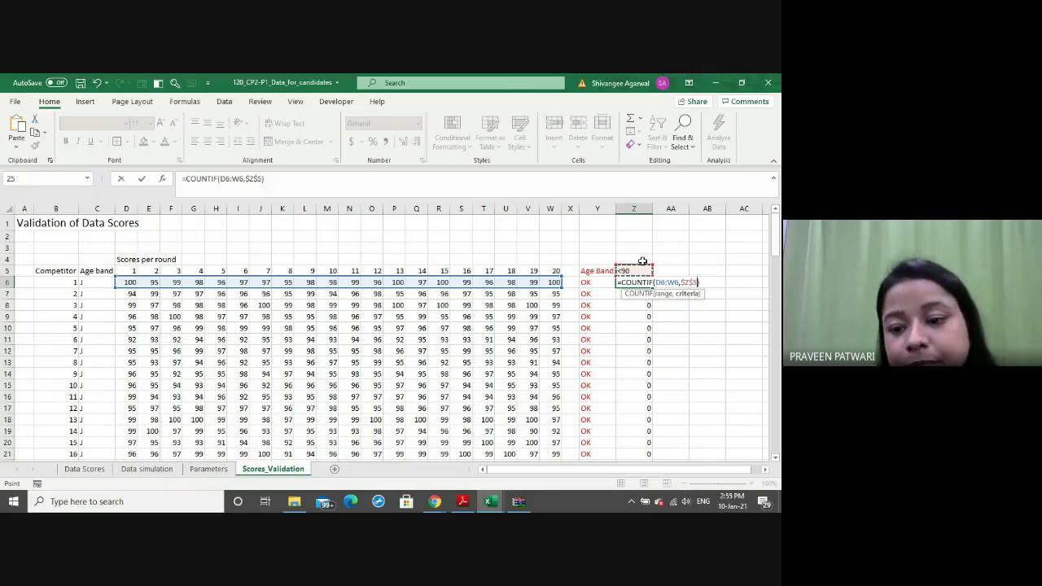
key("Return")
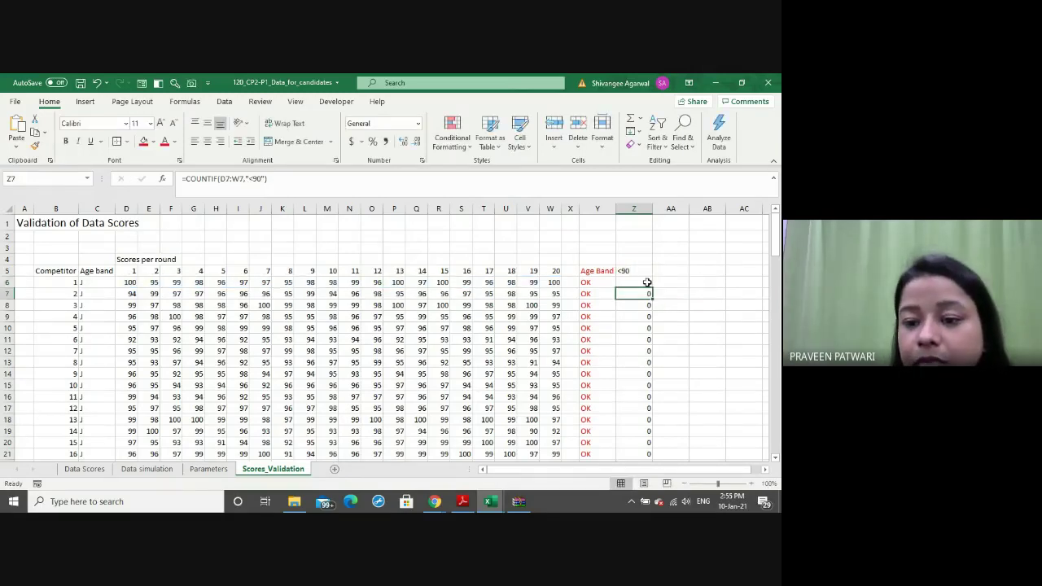
Fill the $Z$5 formula down column Z and select Z5:Z105
left_click(647, 282)
double_click(649, 285)
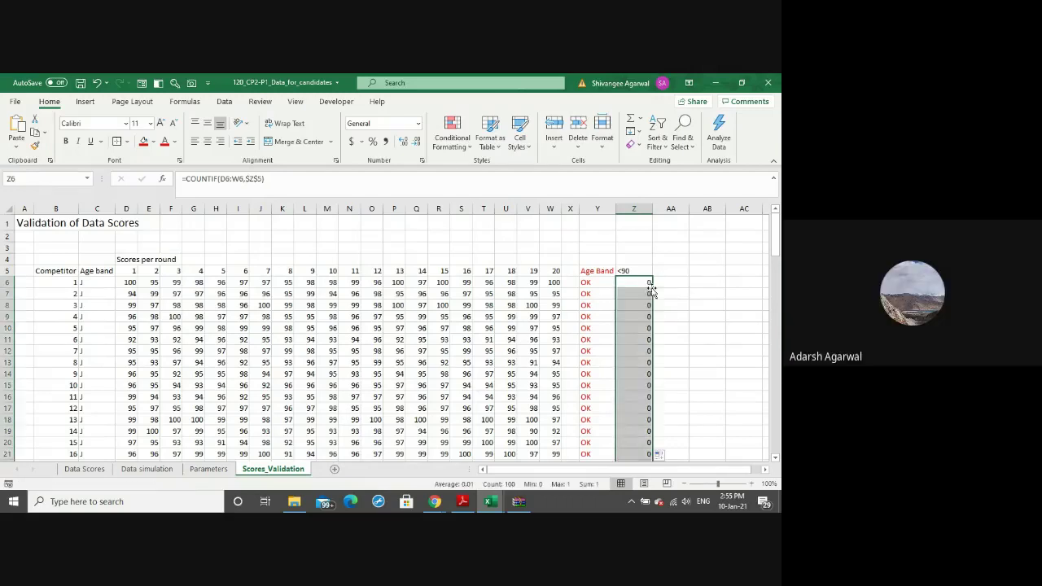
left_click(646, 283)
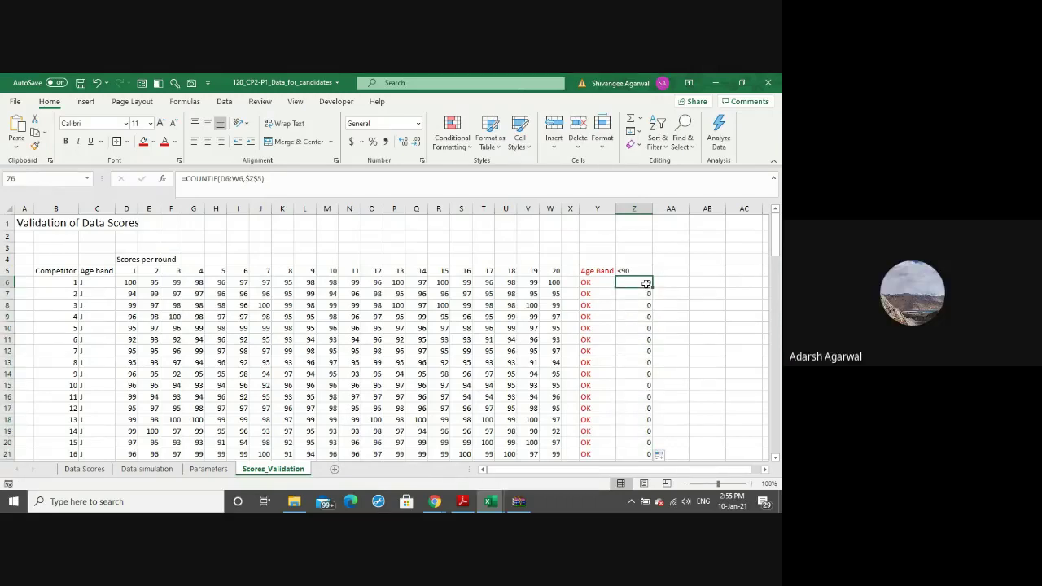
key("Up")
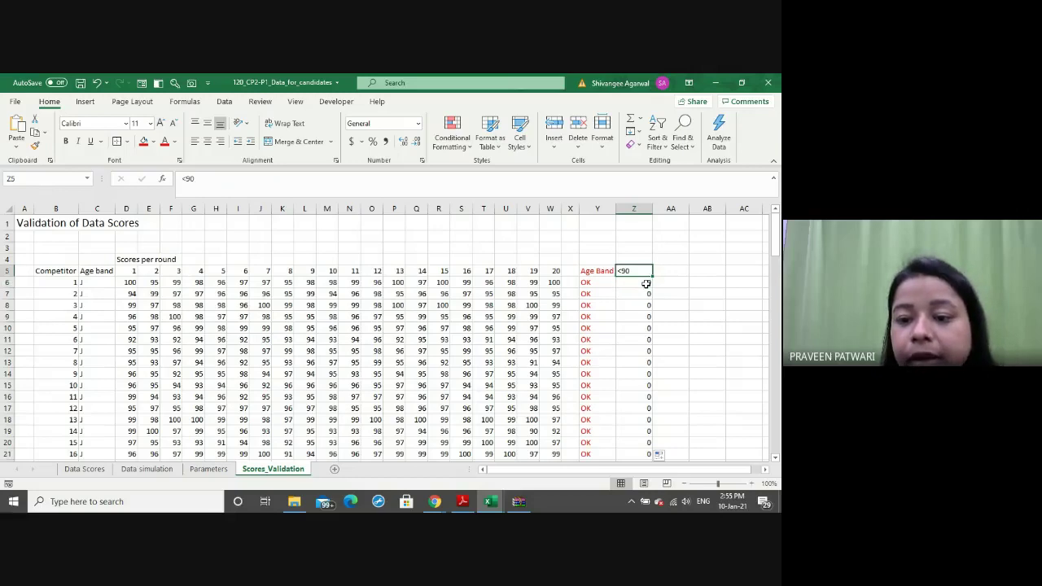
key("ctrl+shift+Down")
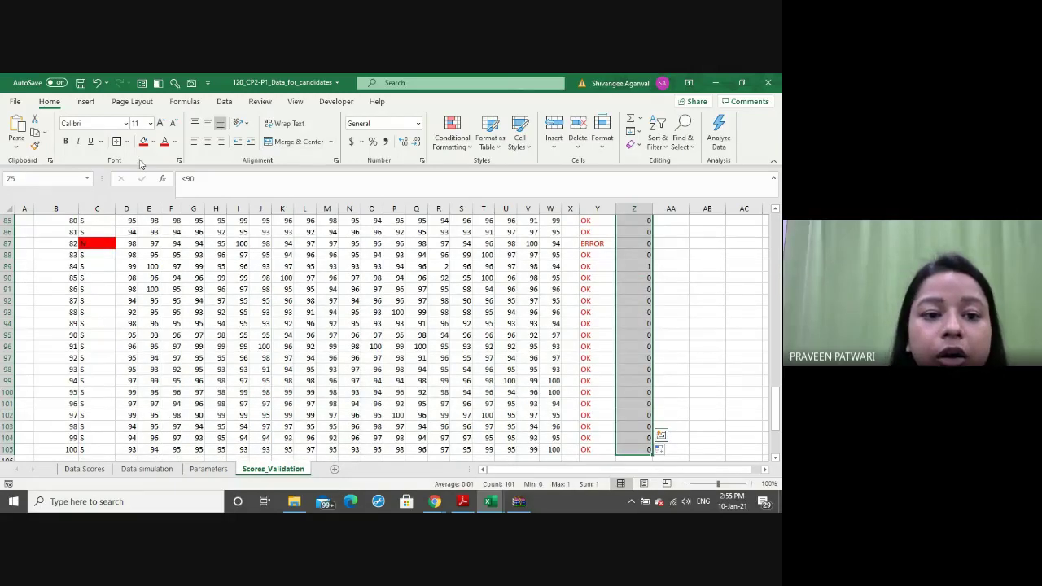
Make column Z's text red and locate row 89's <90 count of 1
left_click(167, 141)
scroll(570, 342, "up", 15)
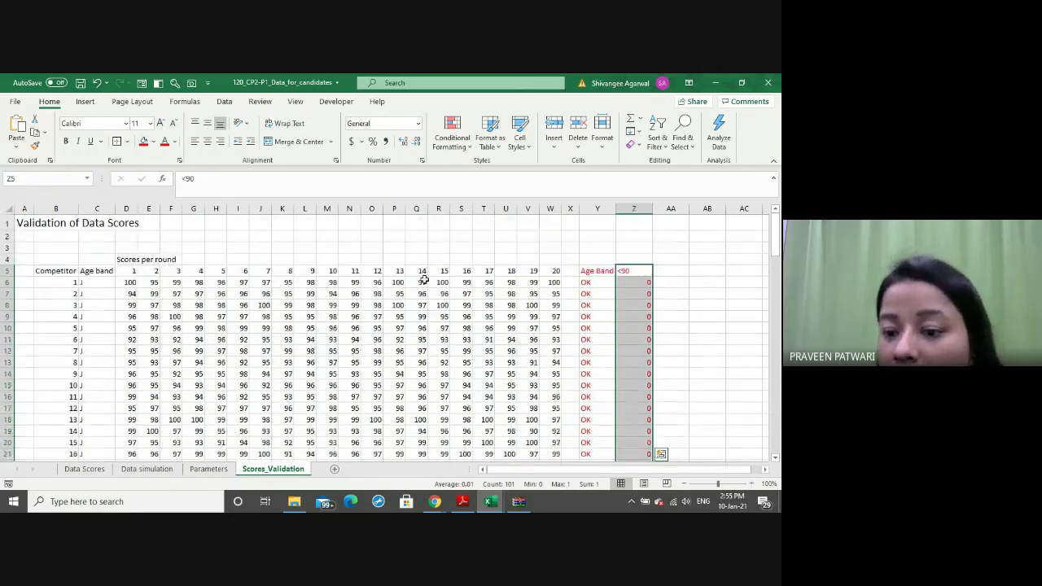
left_click(670, 419)
scroll(617, 385, "down", 2)
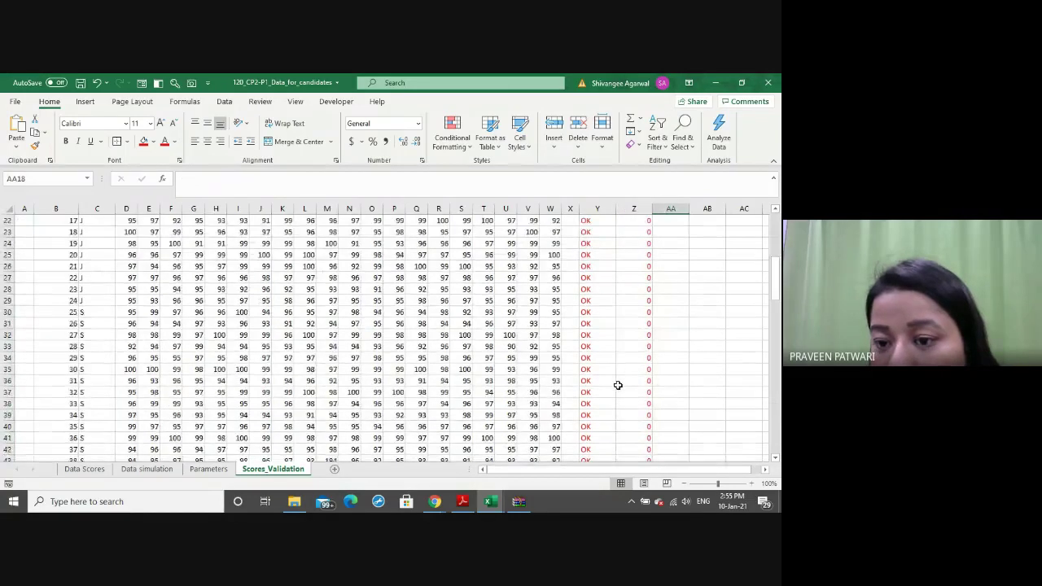
scroll(618, 385, "up", 3)
scroll(618, 385, "down", 7)
scroll(617, 385, "down", 5)
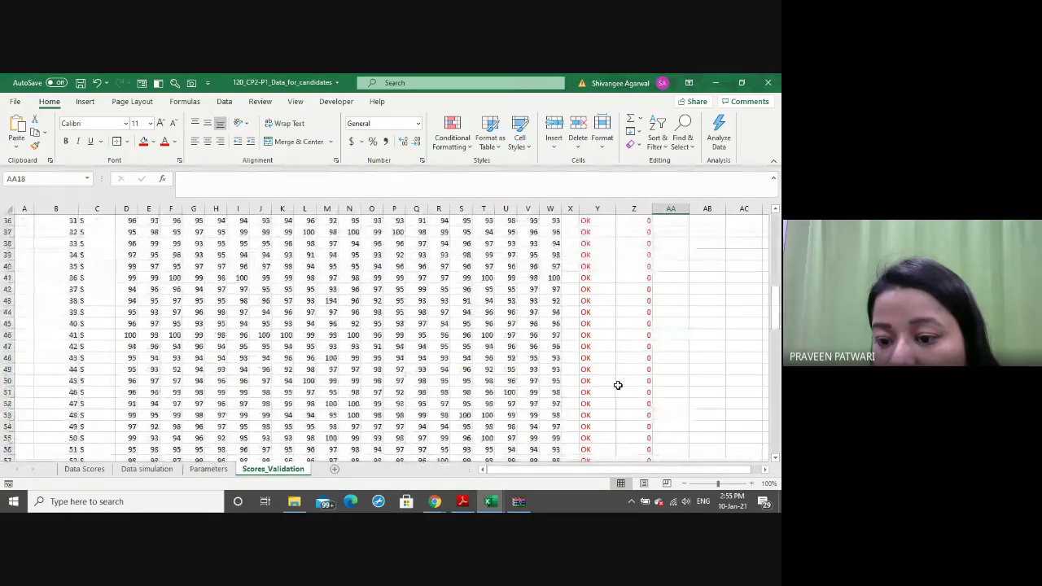
scroll(618, 385, "down", 2)
scroll(618, 385, "down", 4)
scroll(618, 385, "down", 4)
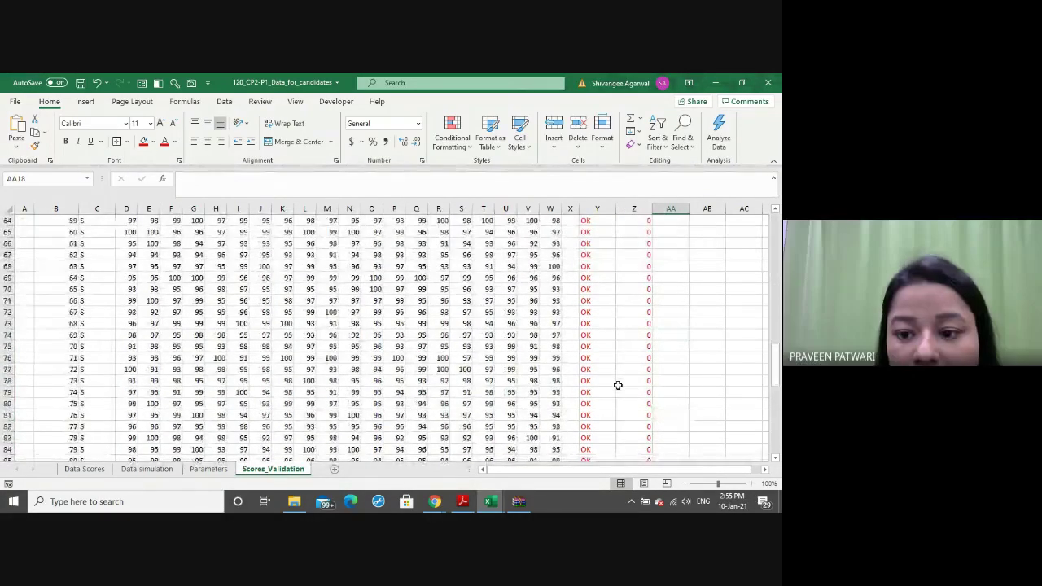
scroll(617, 386, "down", 4)
left_click(637, 345)
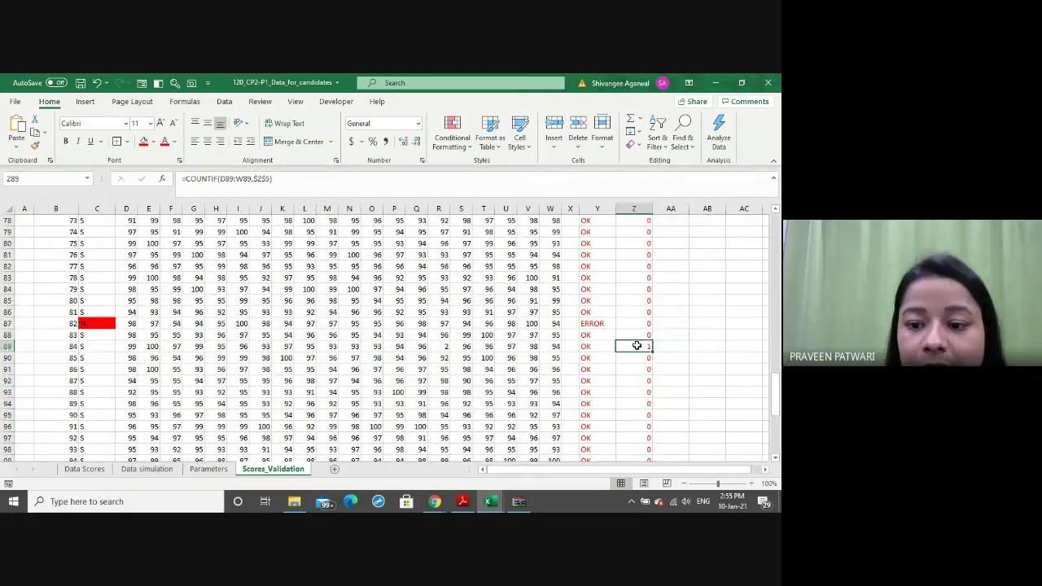
Fill the invalid score 2 in R89 red and return to the top of the sheet
key("Left")
key("Left")
key("Left")
key("Left")
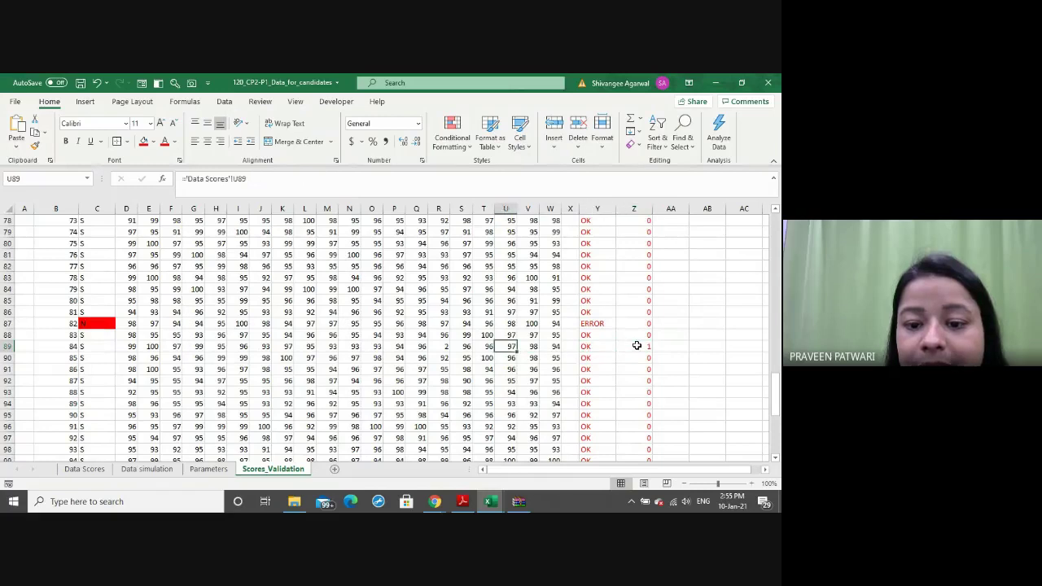
key("Left")
key("Left")
key("Left")
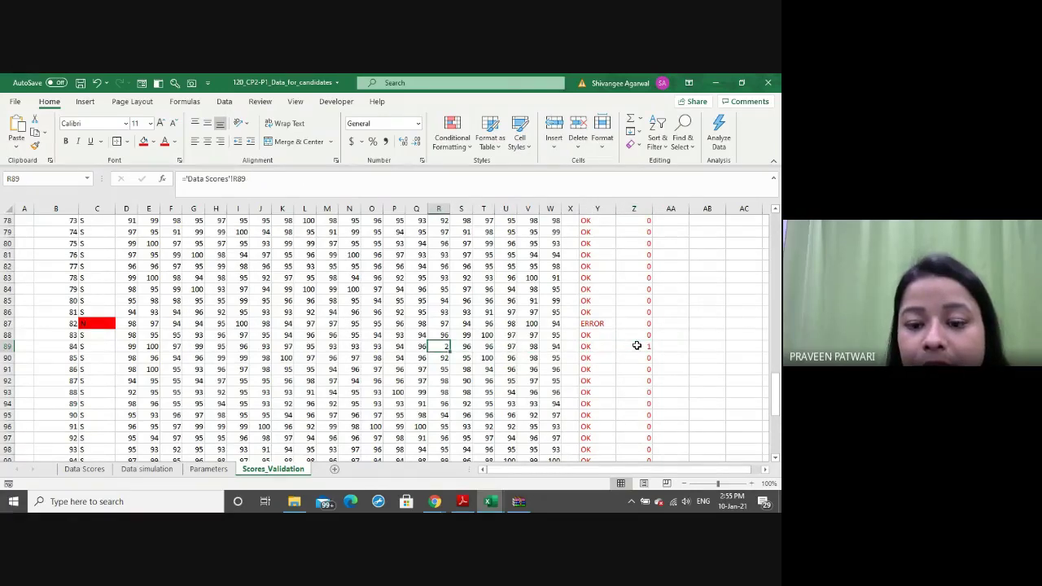
left_click(144, 143)
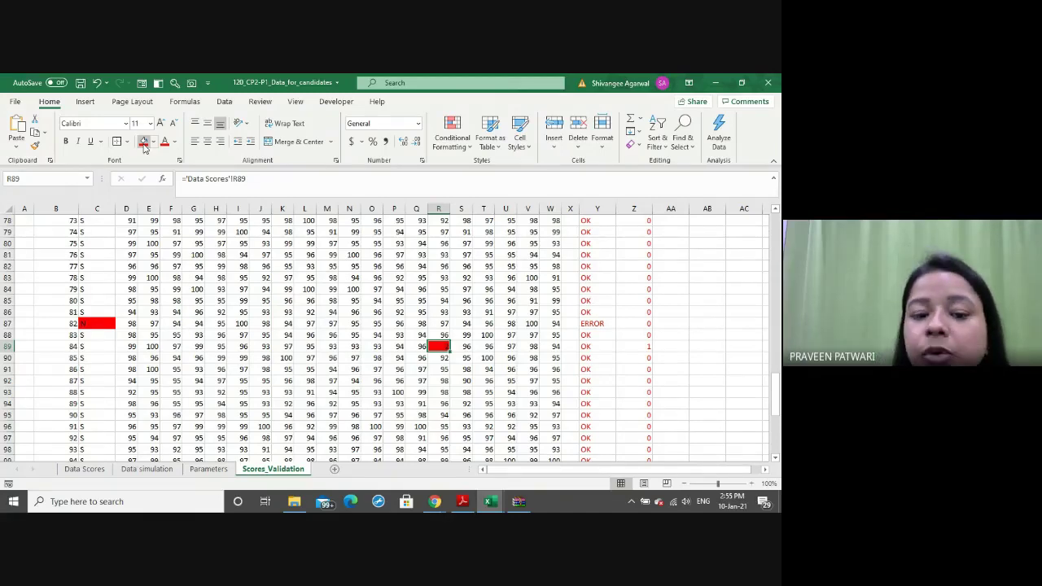
key("Right")
key("Right")
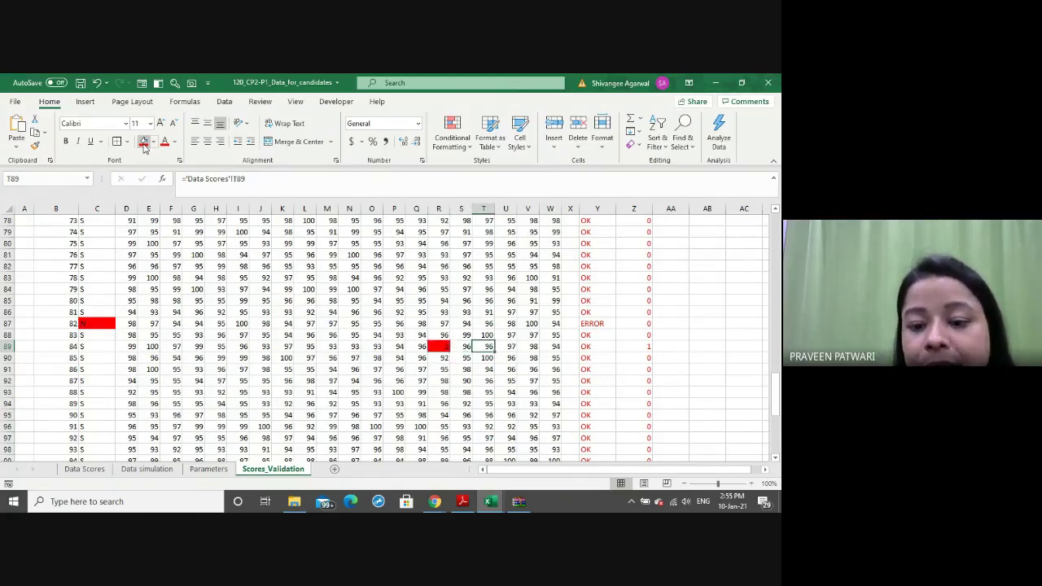
key("Right")
key("Right")
key("Right")
key("Right")
key("Right")
key("Right")
key("Left")
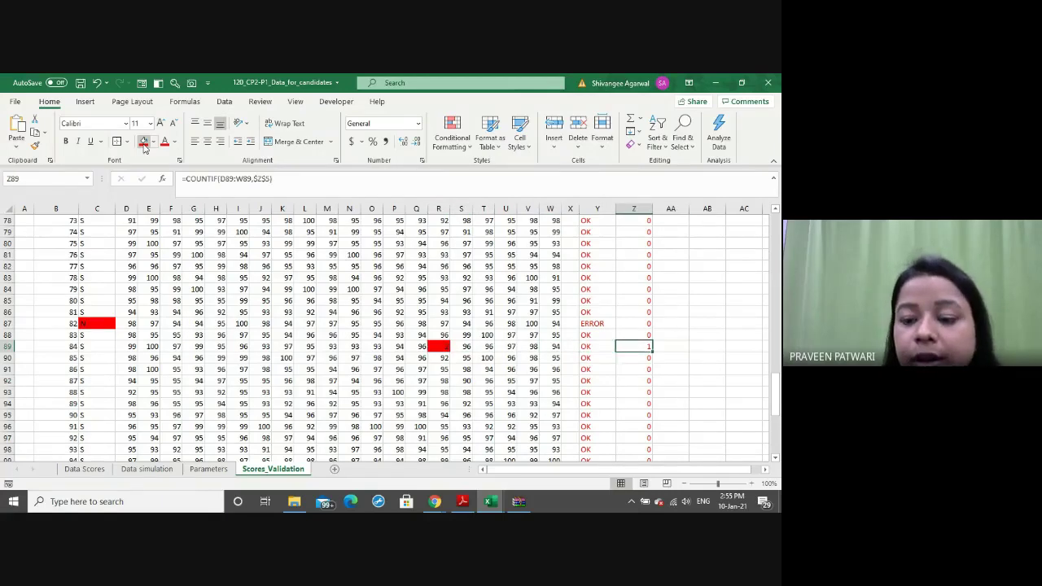
key("ctrl+Up")
Enter the >100 header in AA5
key("Up")
key("Up")
key("Up")
key("Down")
key("Down")
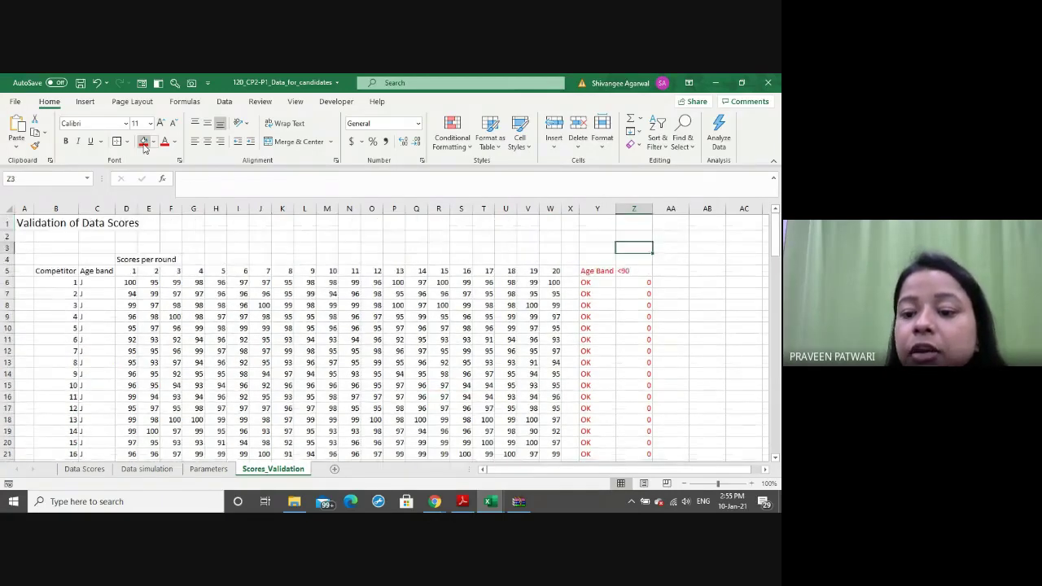
key("Down")
key("Down")
key("Right")
type(">")
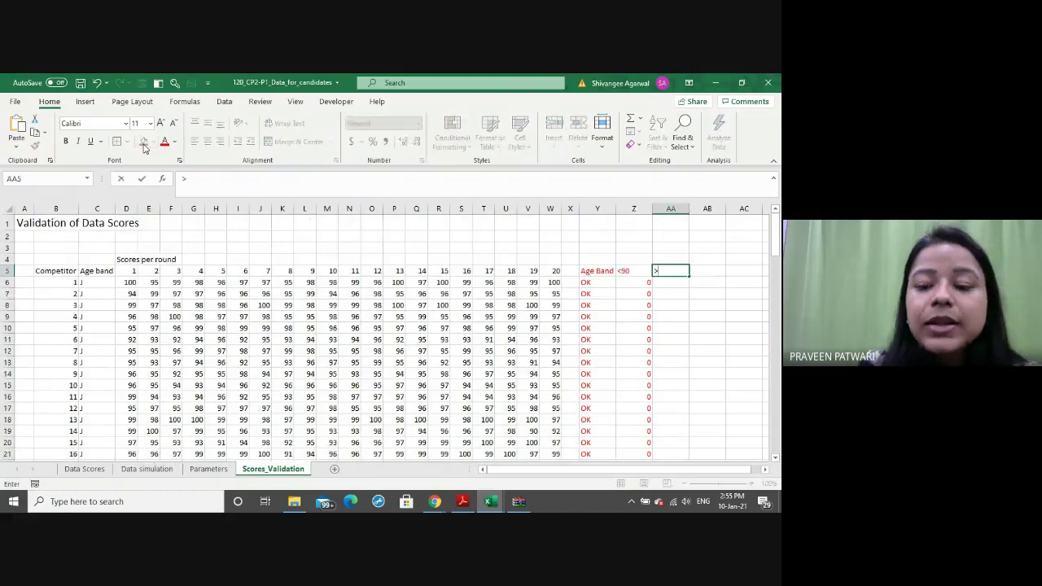
type("100")
key("ctrl+Return")
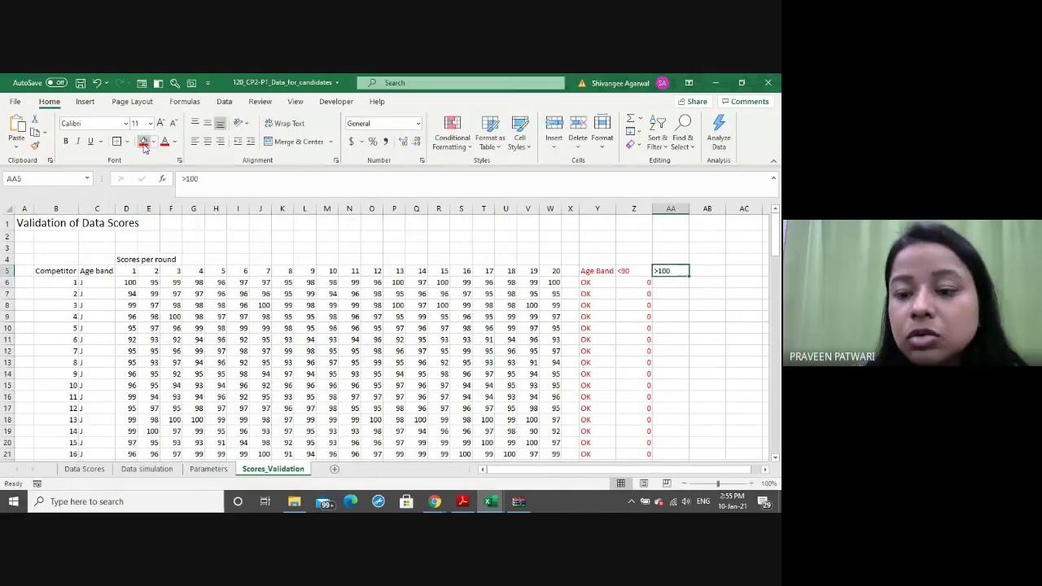
Lock the range columns in Z6 so it reads =COUNTIF($D6:$W6,$Z$5)
left_click(639, 283)
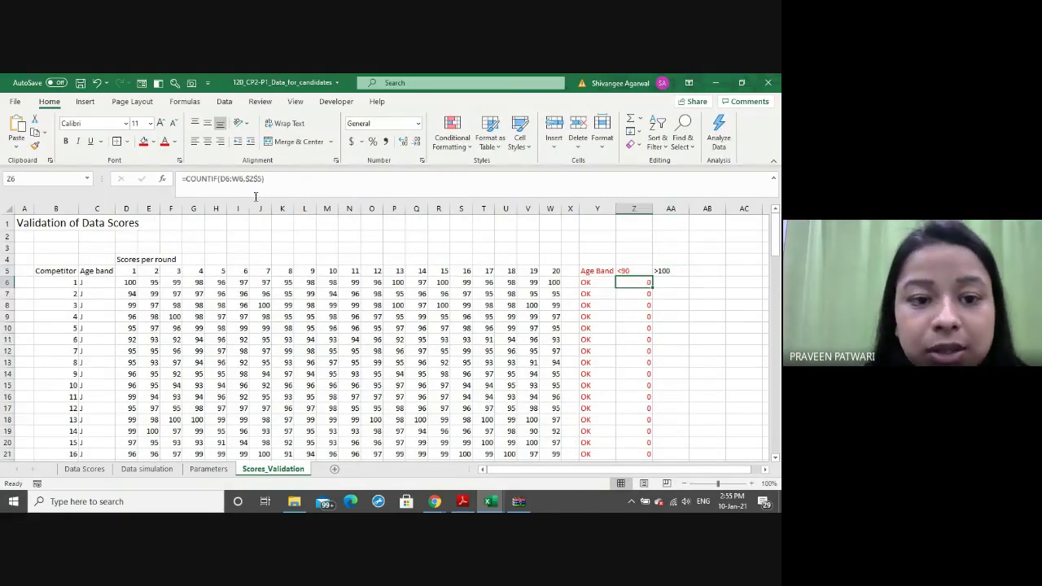
left_click(242, 181)
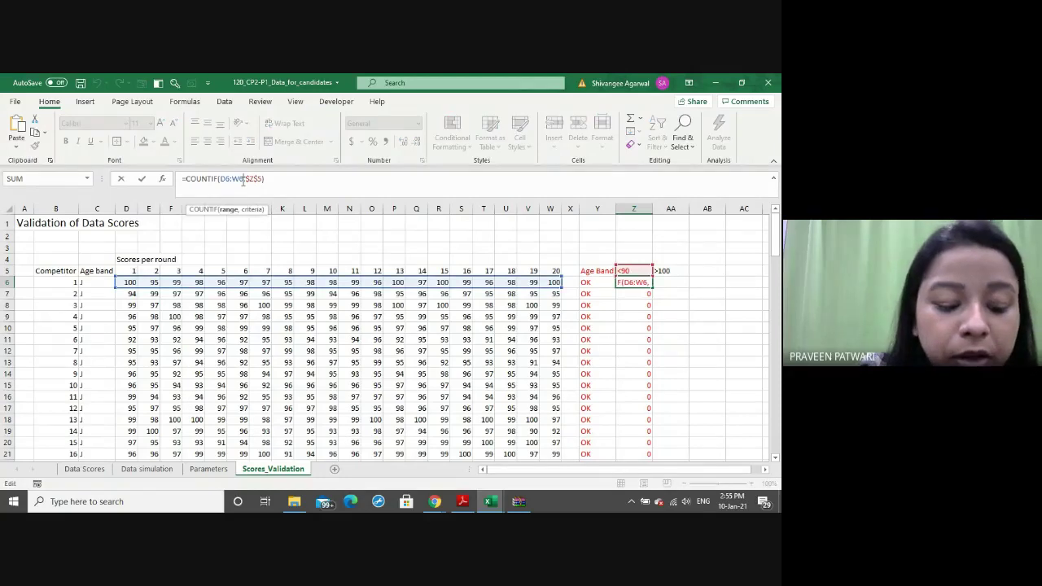
double_click(242, 181)
key("F4")
key("F4")
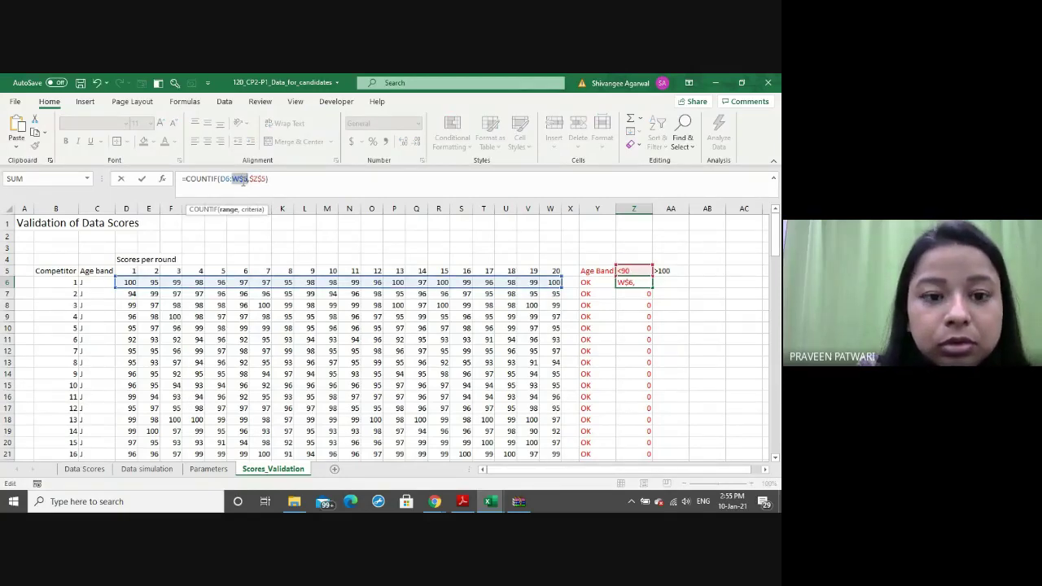
key("Left")
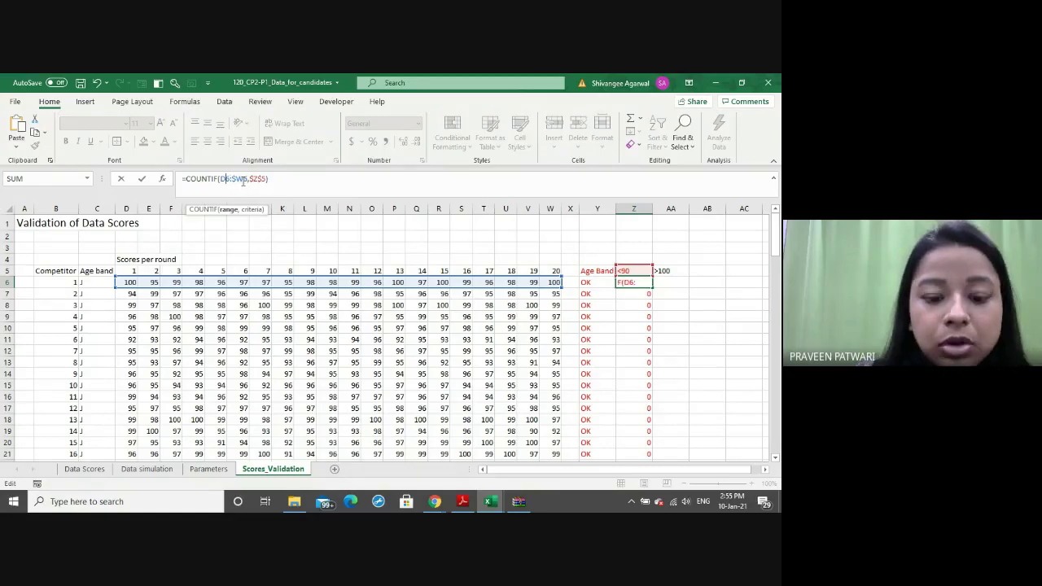
key("F4")
key("F4")
key("F4")
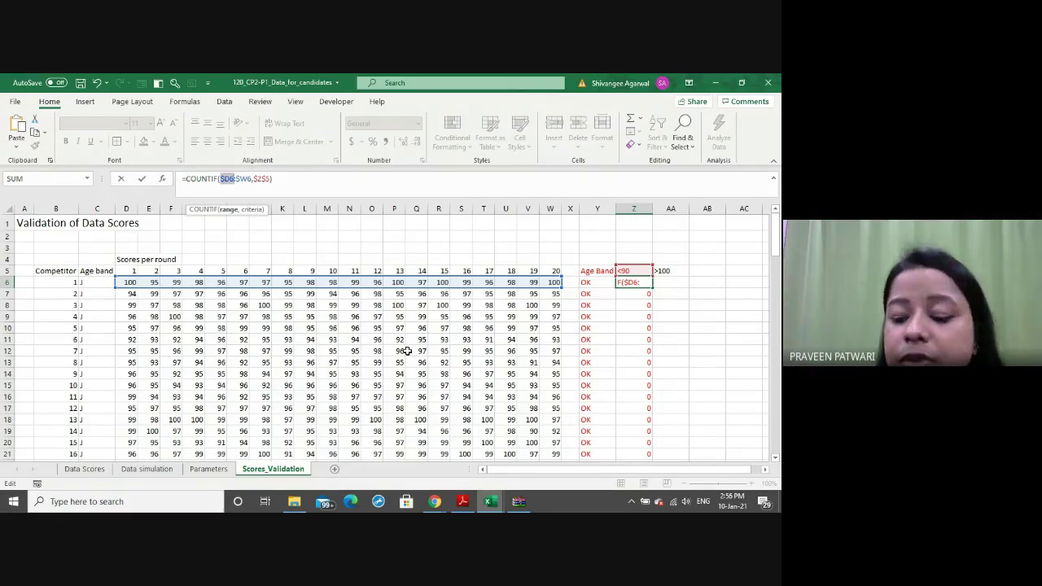
key("Return")
Copy Z6's formula into AA6 and change its criterion to $AA$5
left_click(635, 283)
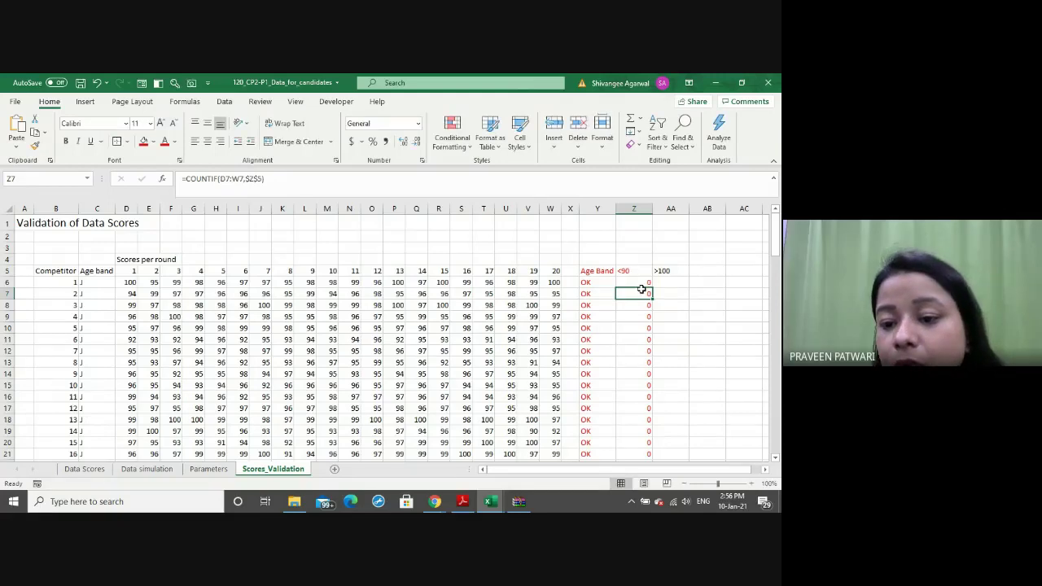
left_click_drag(652, 288, 673, 282)
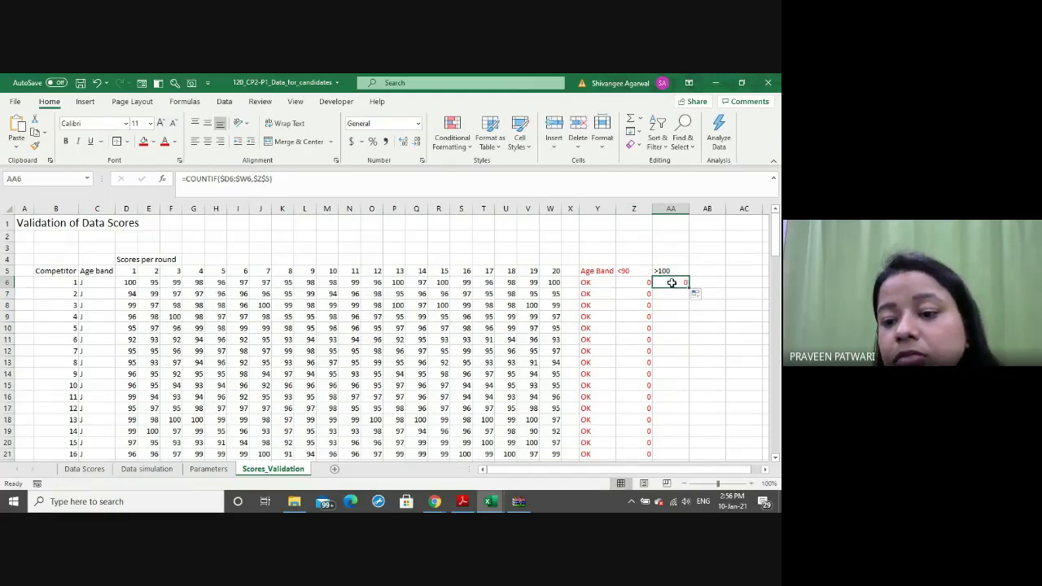
double_click(672, 283)
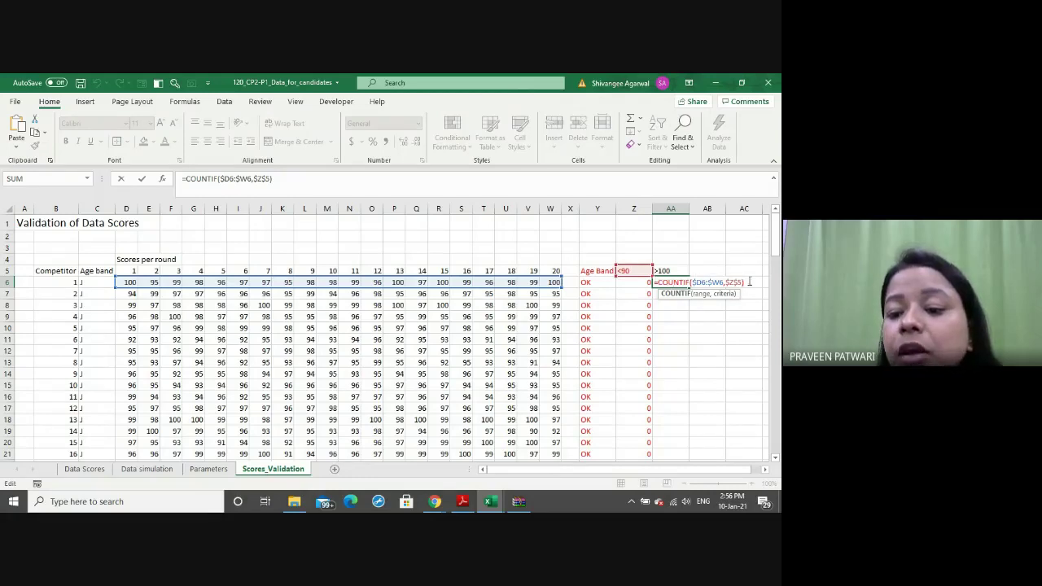
double_click(731, 283)
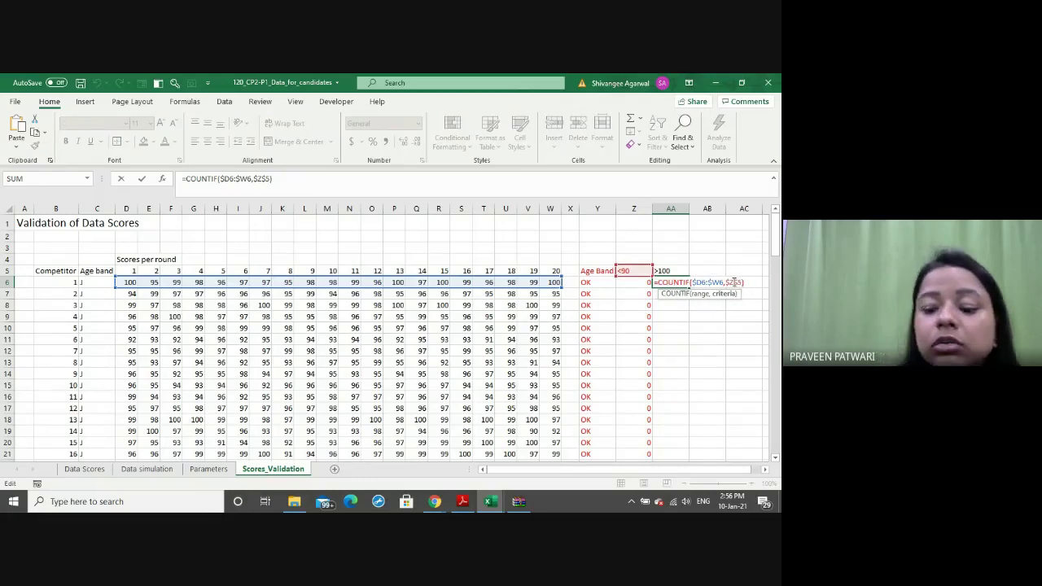
type("AA")
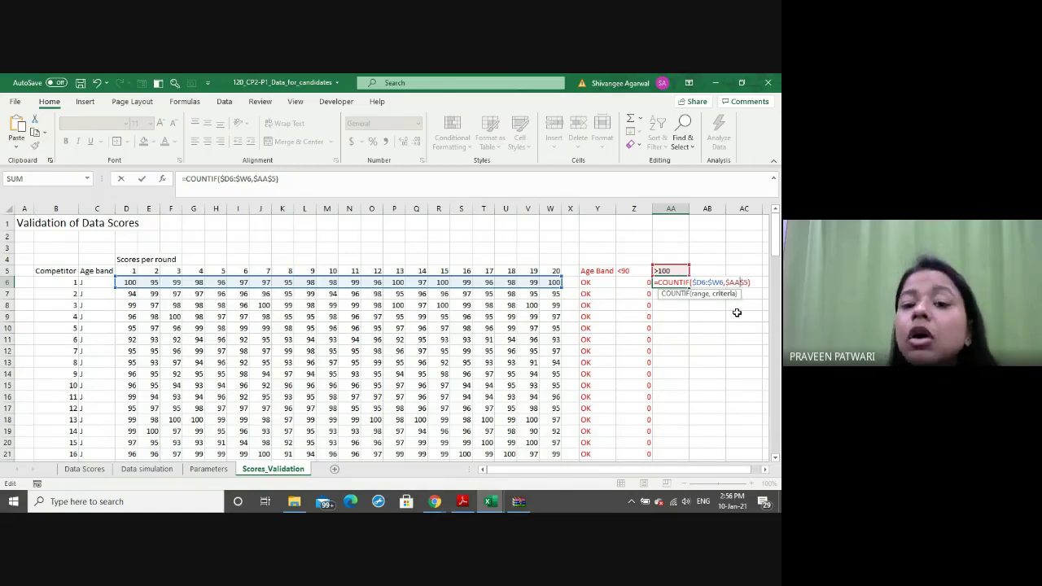
Commit AA6's =COUNTIF($D6:$W6,$AA$5) formula and check the >100 header above it
key("ctrl+Return")
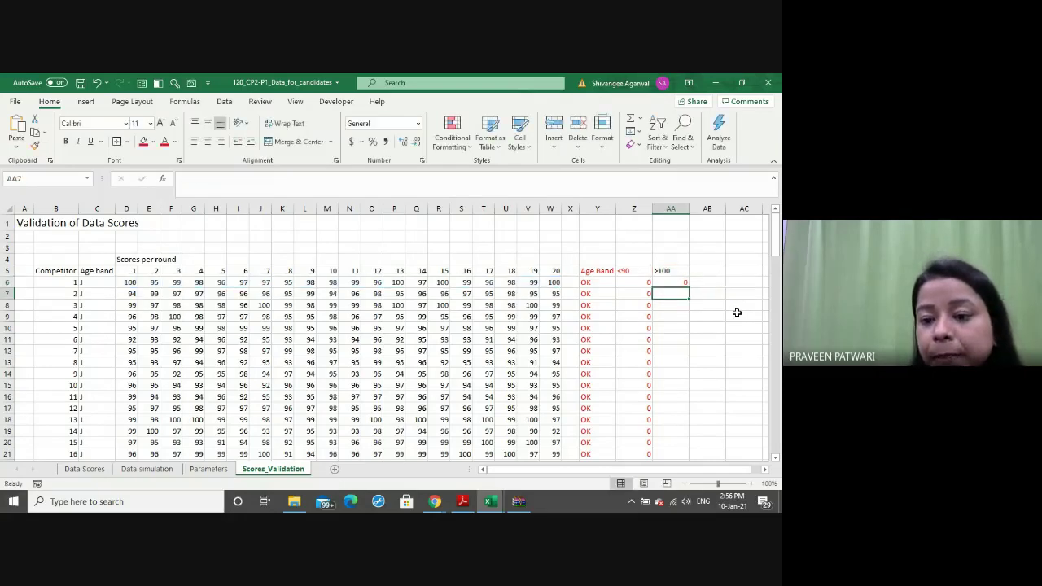
double_click(669, 283)
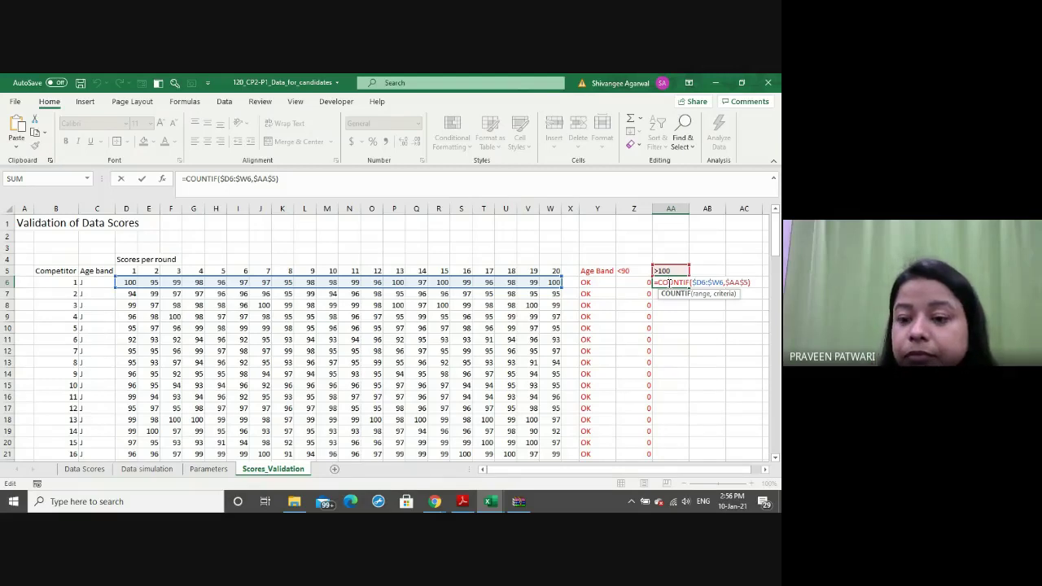
key("ctrl+Return")
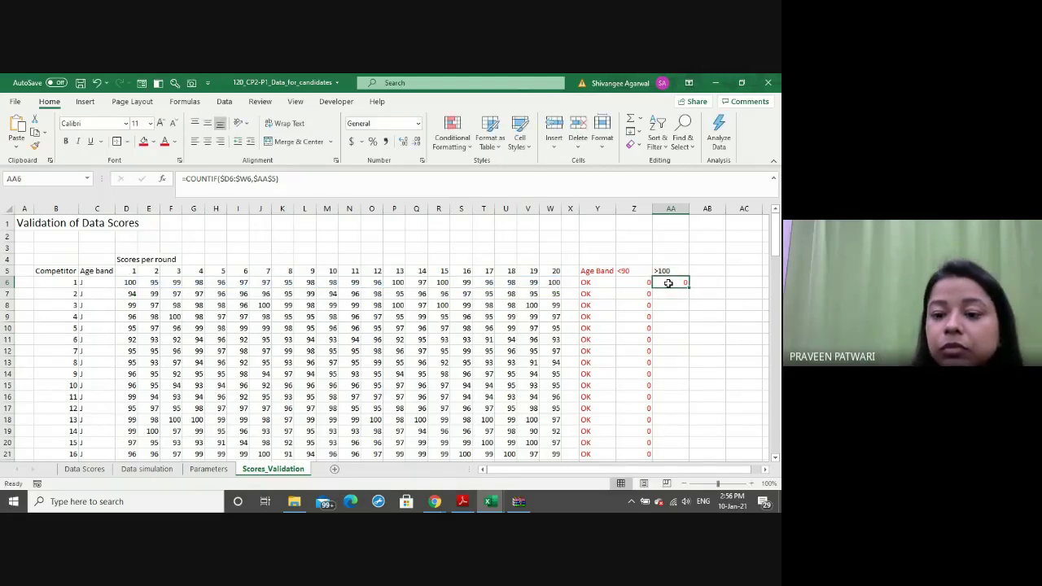
key("Up")
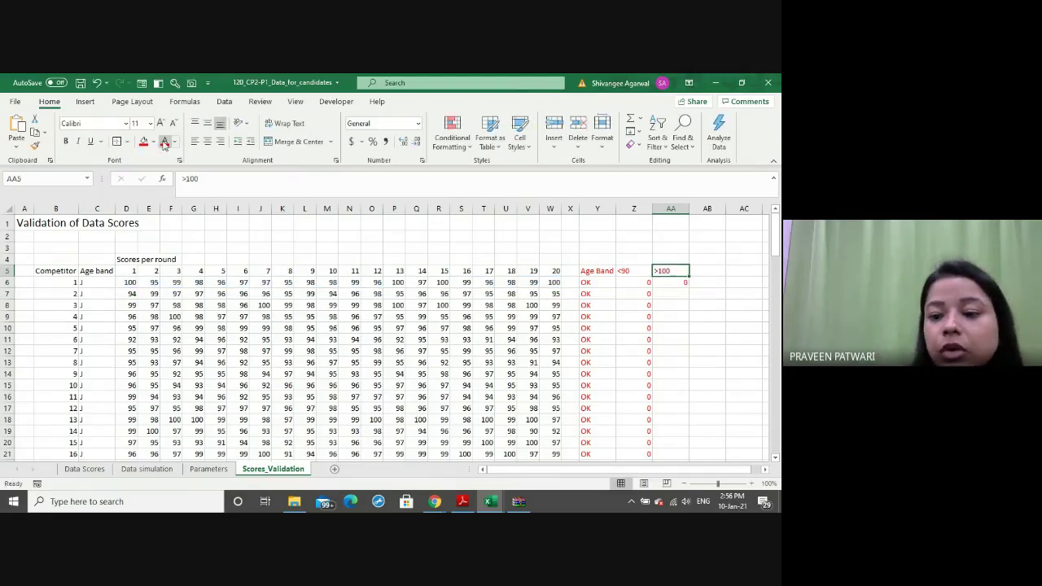
Fill AA6's >100 count down column AA, showing 0 for every competitor
left_click(678, 283)
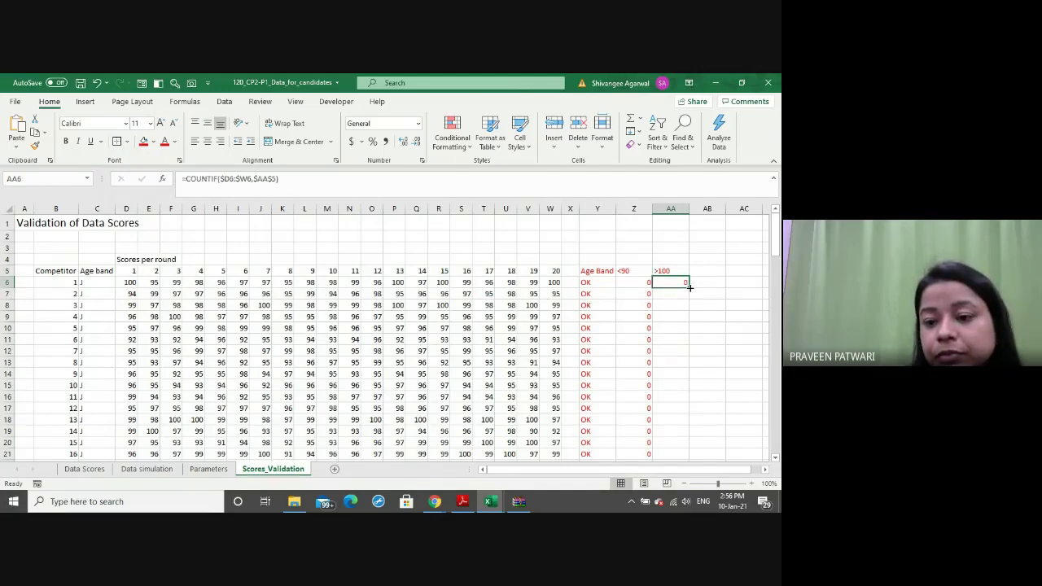
double_click(689, 288)
left_click(676, 282)
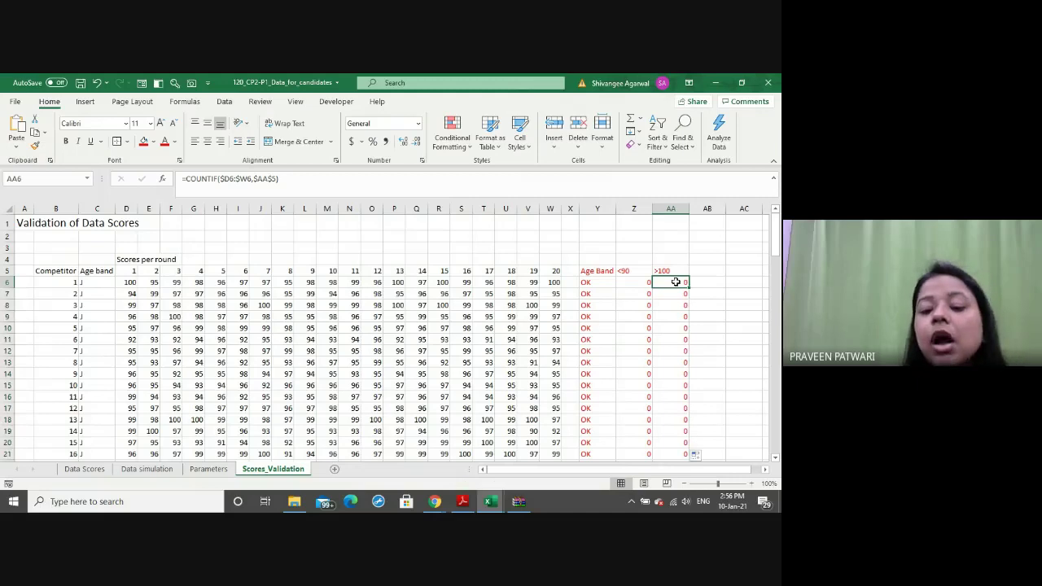
double_click(676, 282)
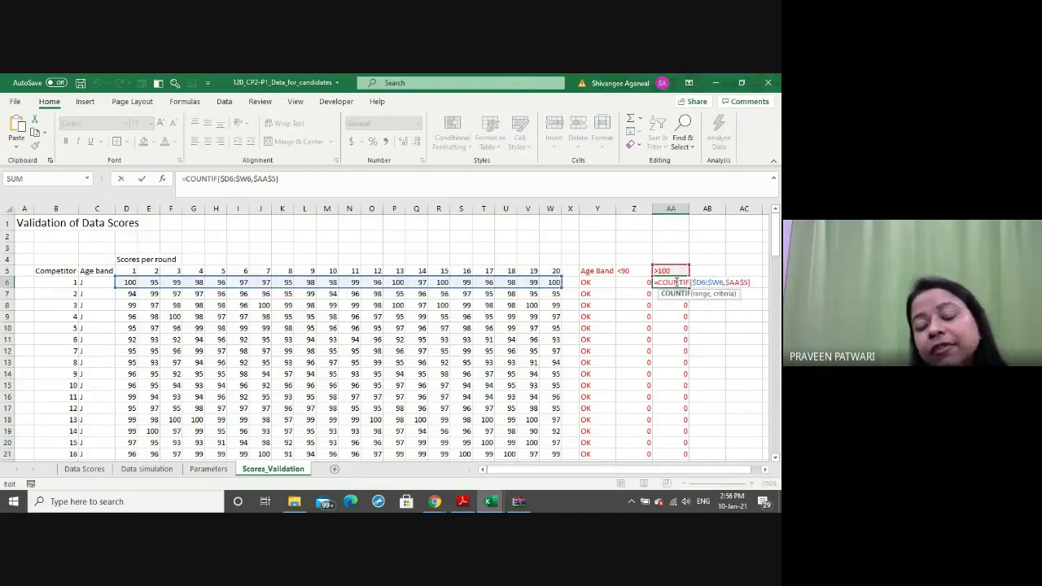
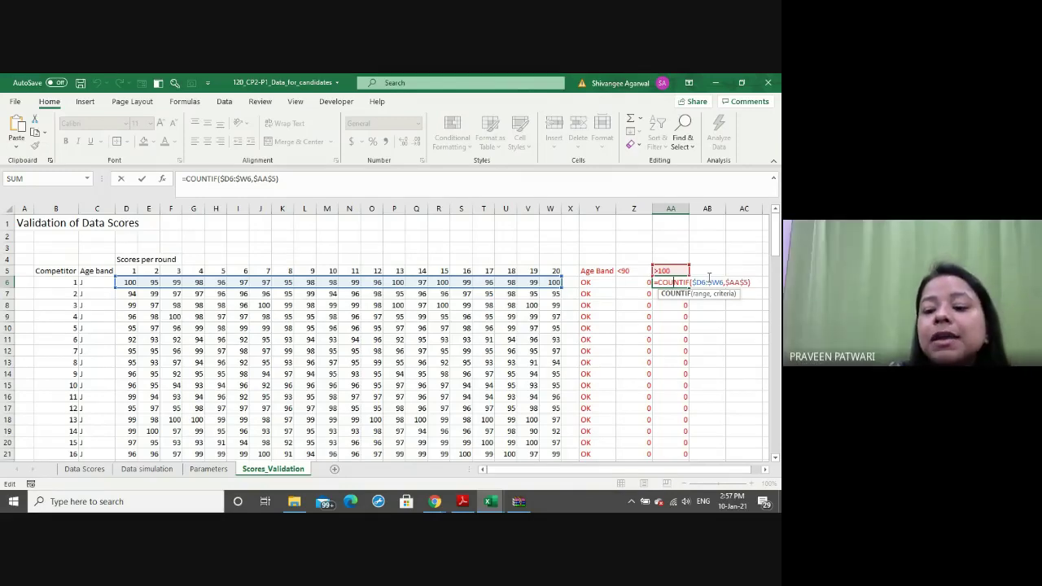
Enter the =COUNTIF($D6:$W6,$AA$5) over-100 count in AA6, giving 0 for every competitor
key("Return")
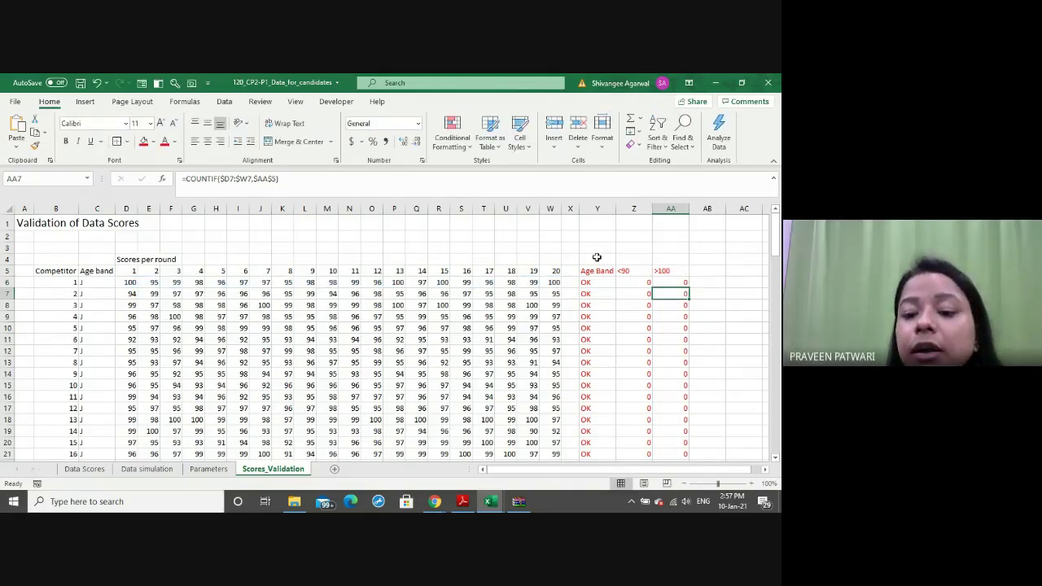
left_click(596, 257)
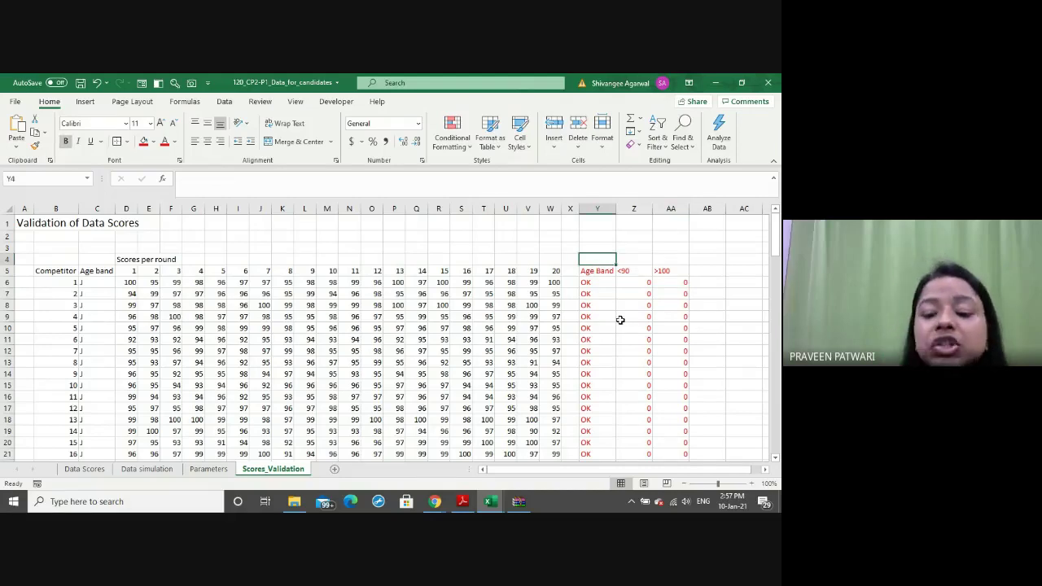
scroll(619, 320, "down", 3)
scroll(620, 320, "down", 10)
scroll(620, 320, "down", 7)
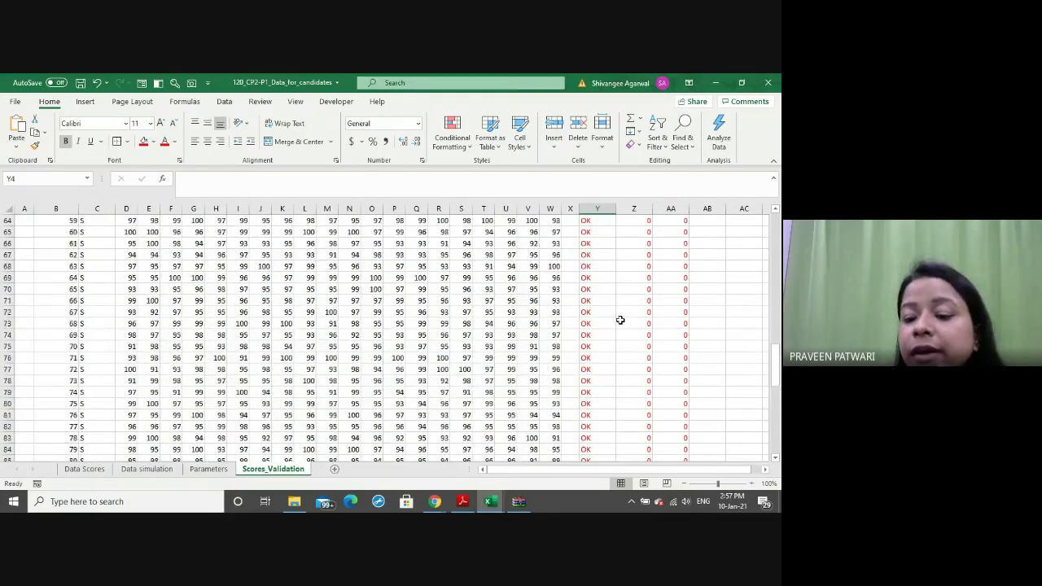
scroll(620, 320, "up", 15)
scroll(620, 320, "up", 5)
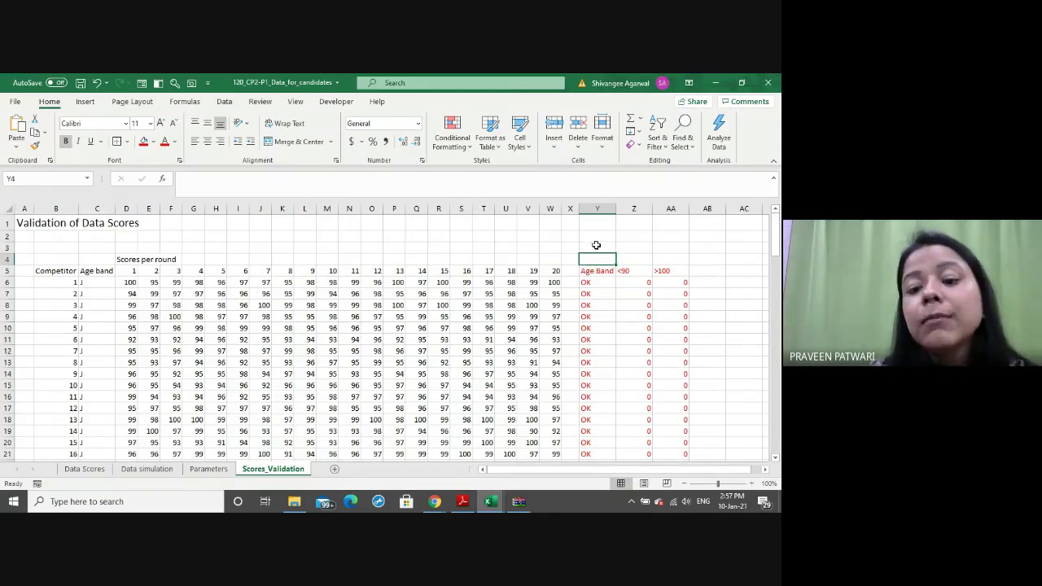
left_click(596, 245)
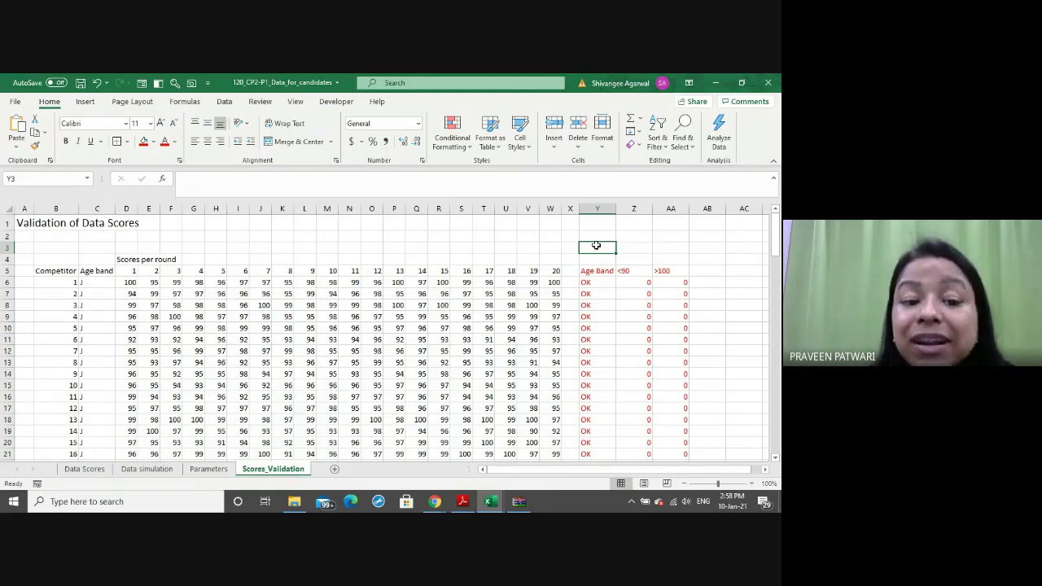
Label Y3 'CHECKS-' and total the <90 column in Z4 with =SUM(Z6:Z105)
type("CH")
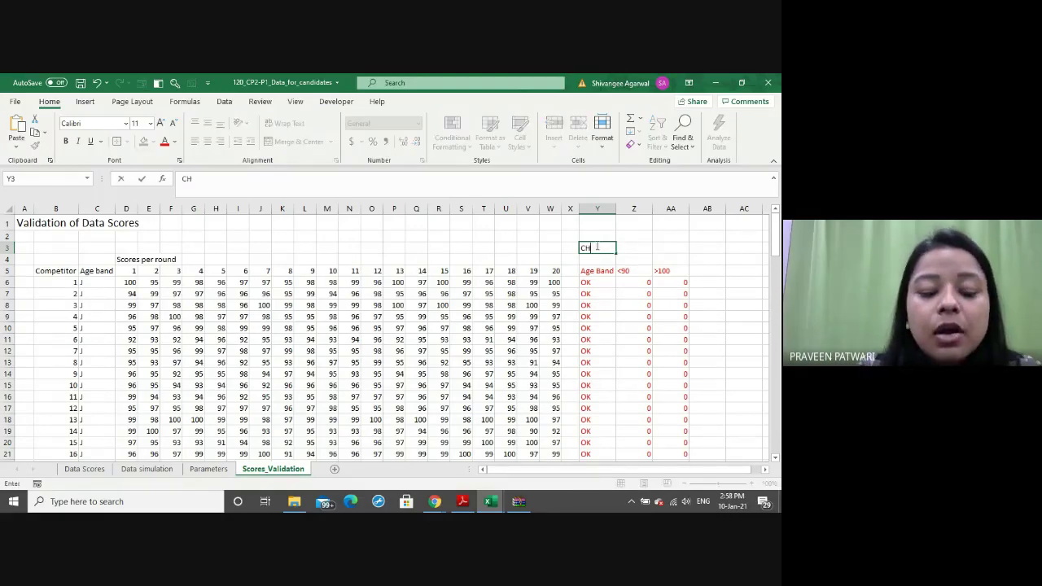
type("ECKS-")
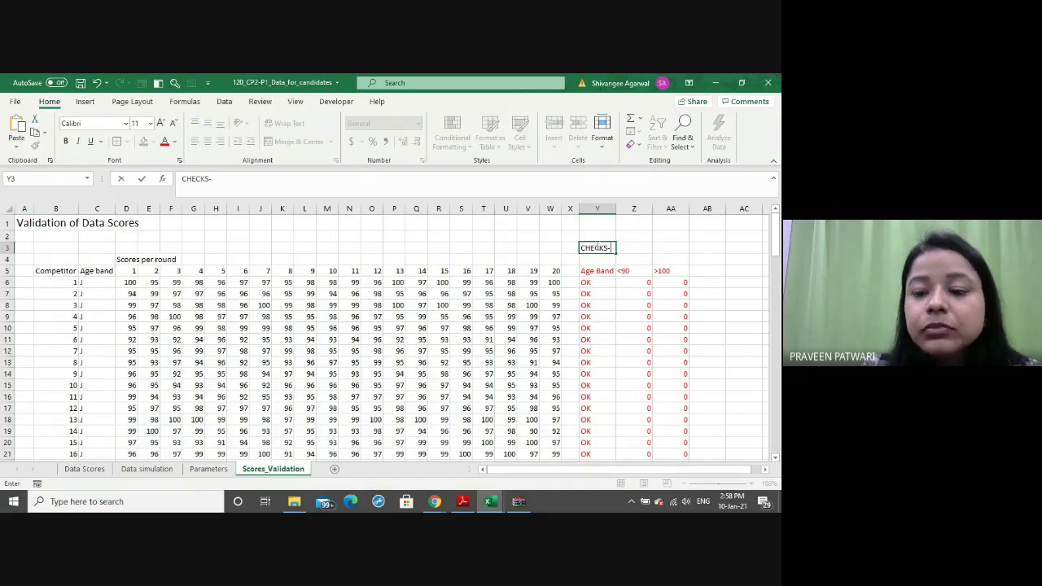
key("Return")
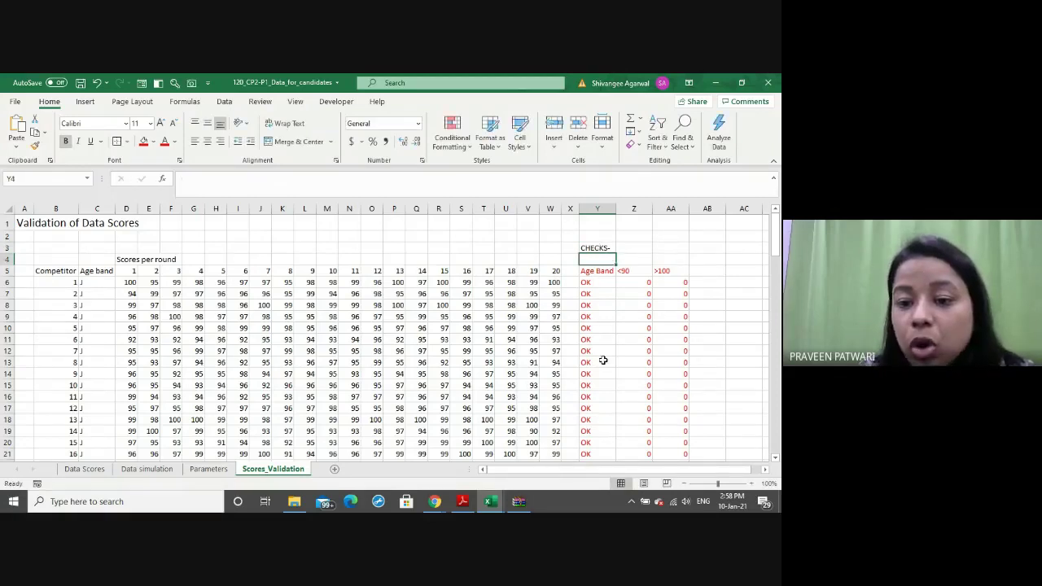
key("Right")
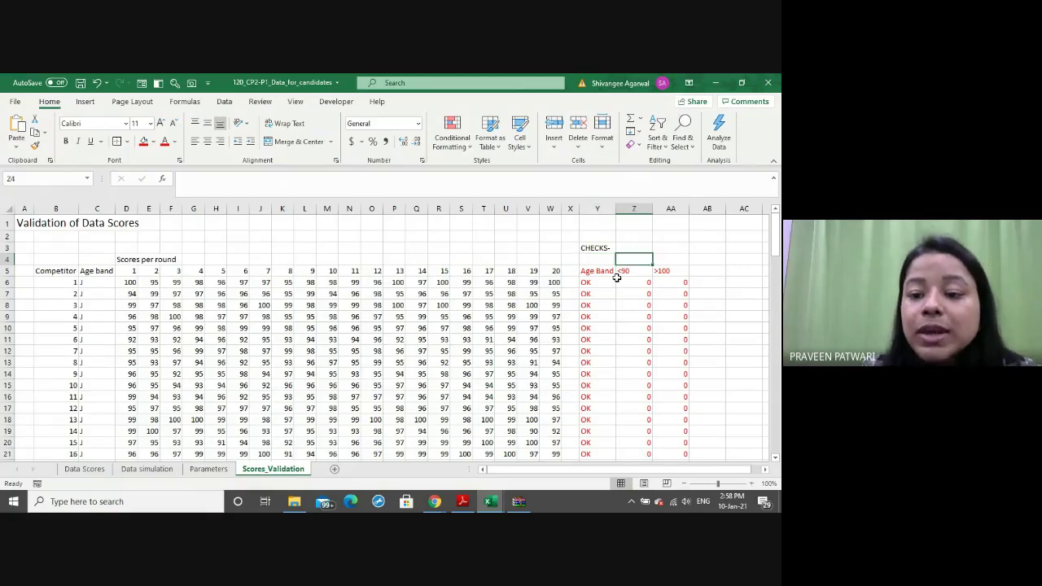
type("=SUM")
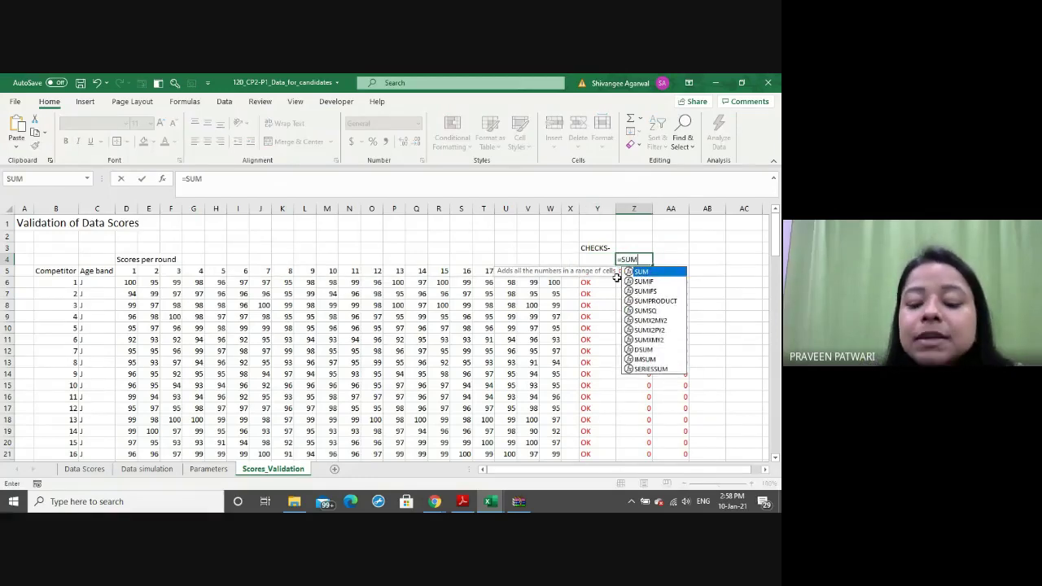
type("(")
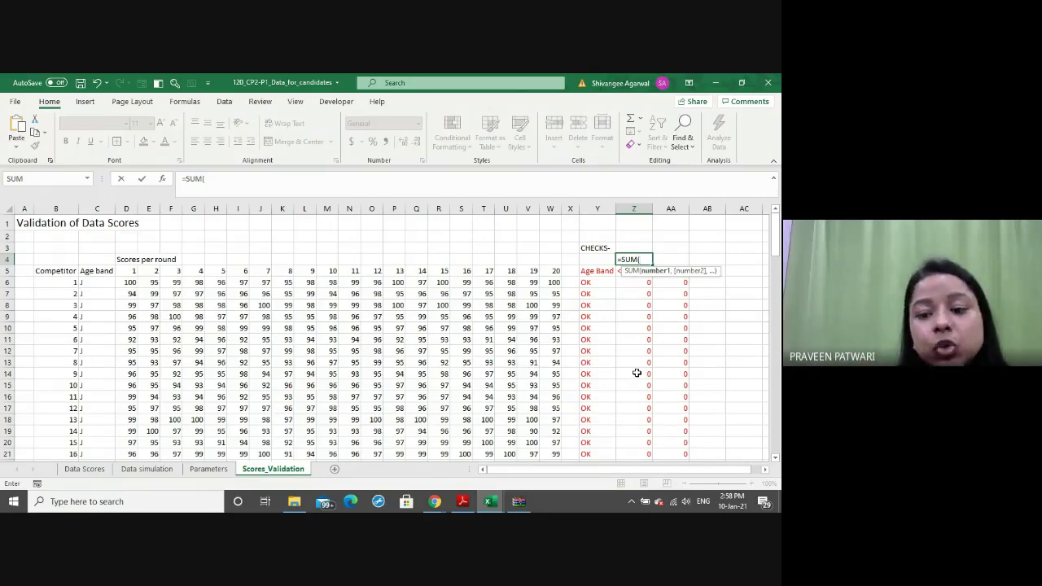
left_click(636, 282)
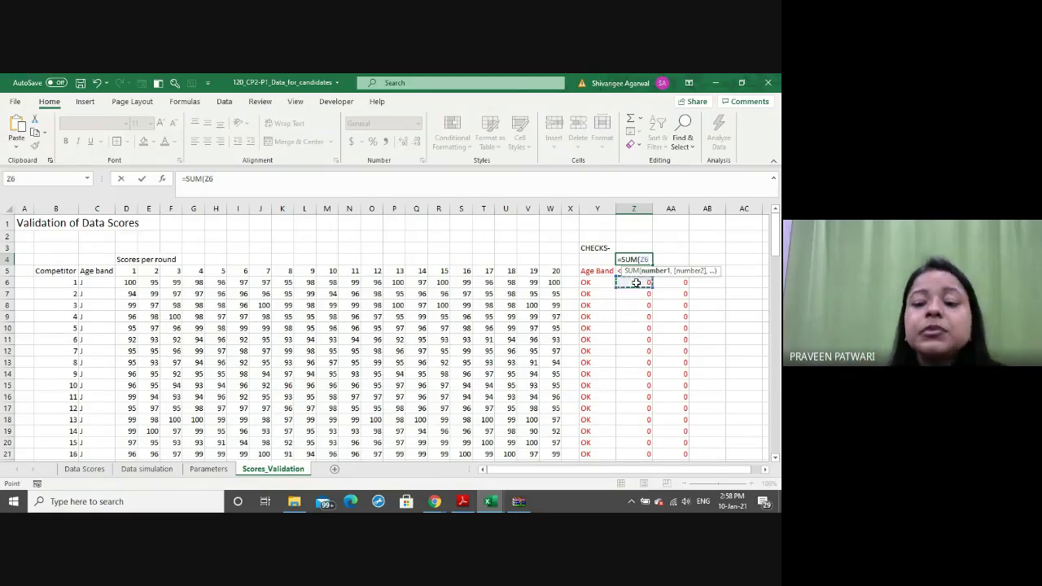
key("ctrl+shift+Down")
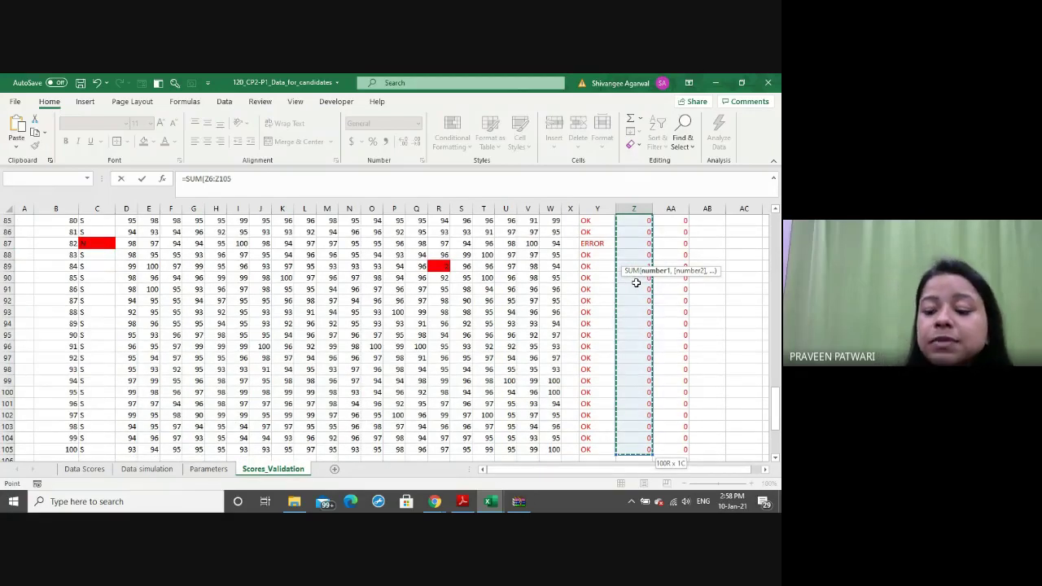
key("ctrl+Return")
scroll(635, 283, "up", 2)
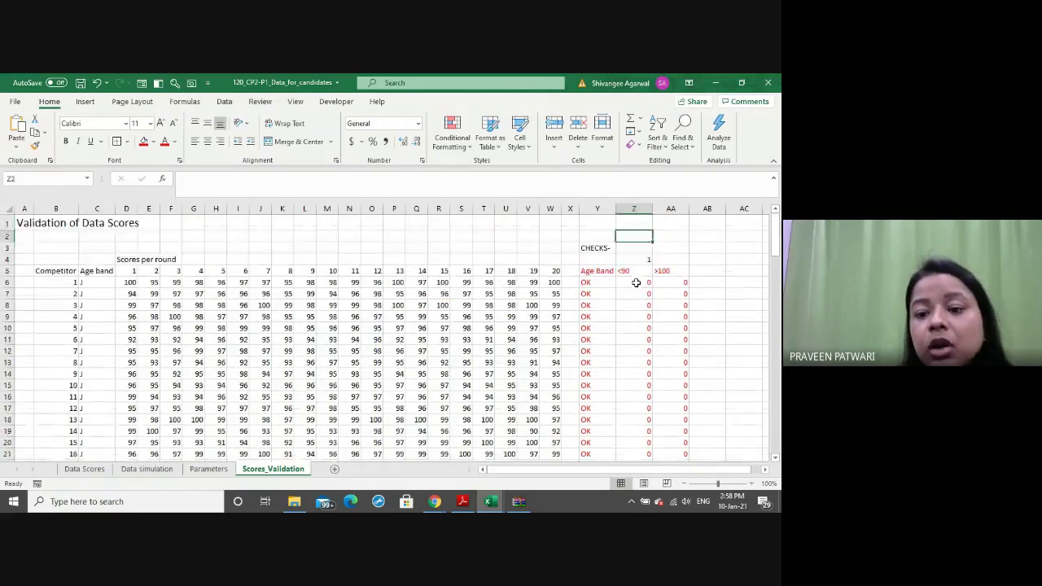
Replace the Y3 label CHECKS- with NO. OF FAILURES
left_click(607, 247)
left_click(238, 184)
type("-")
key("BackSpace")
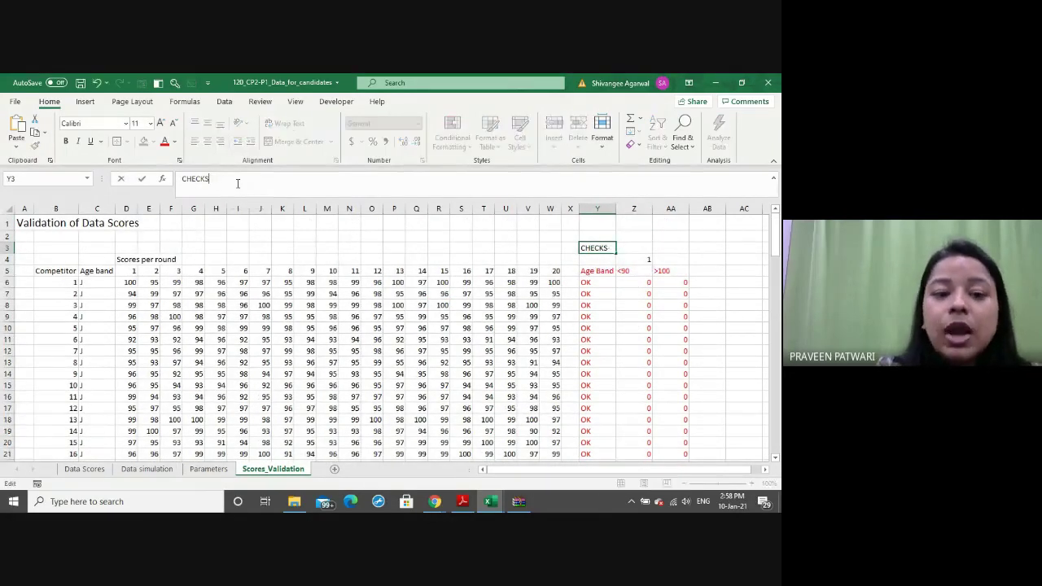
key("BackSpace")
key("BackSpace")
key("BackSpace")
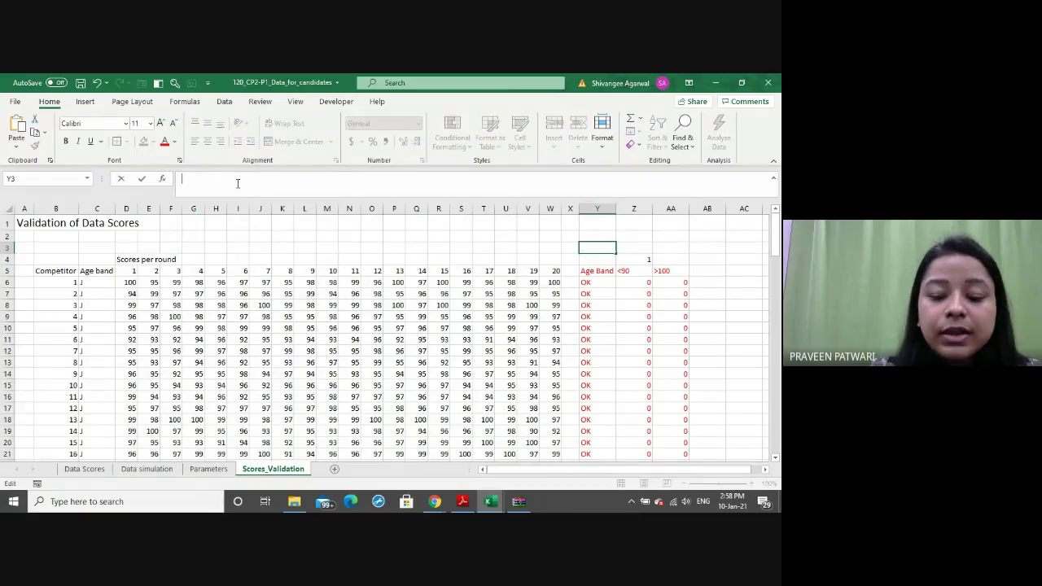
type("NO. O")
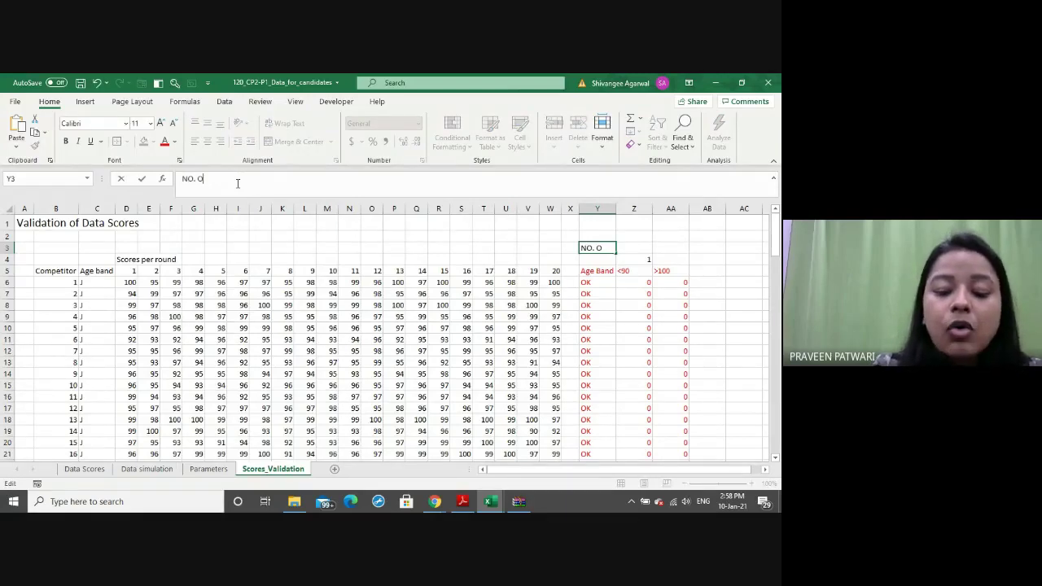
type("F FAILU")
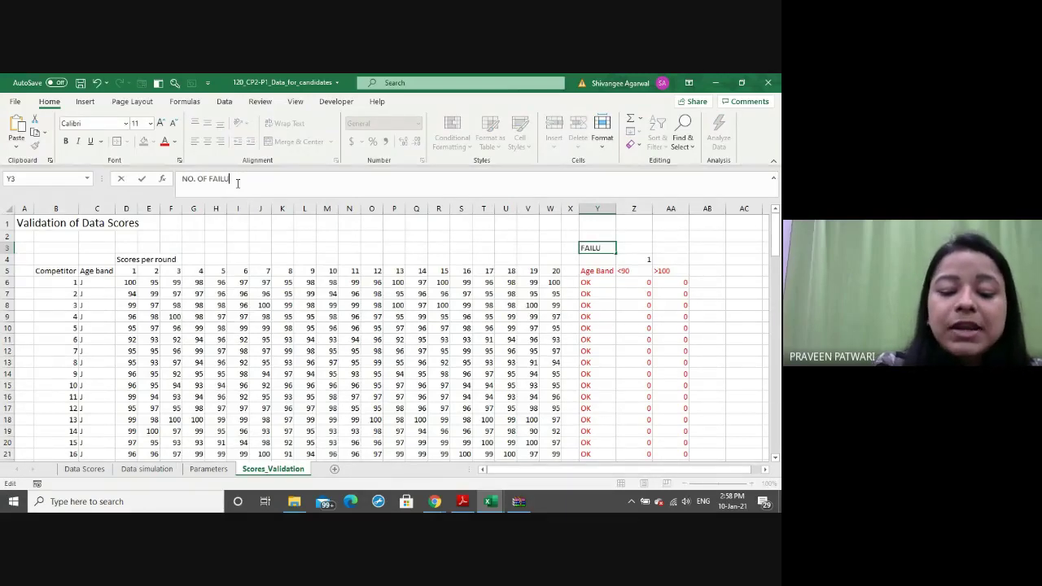
type("RES")
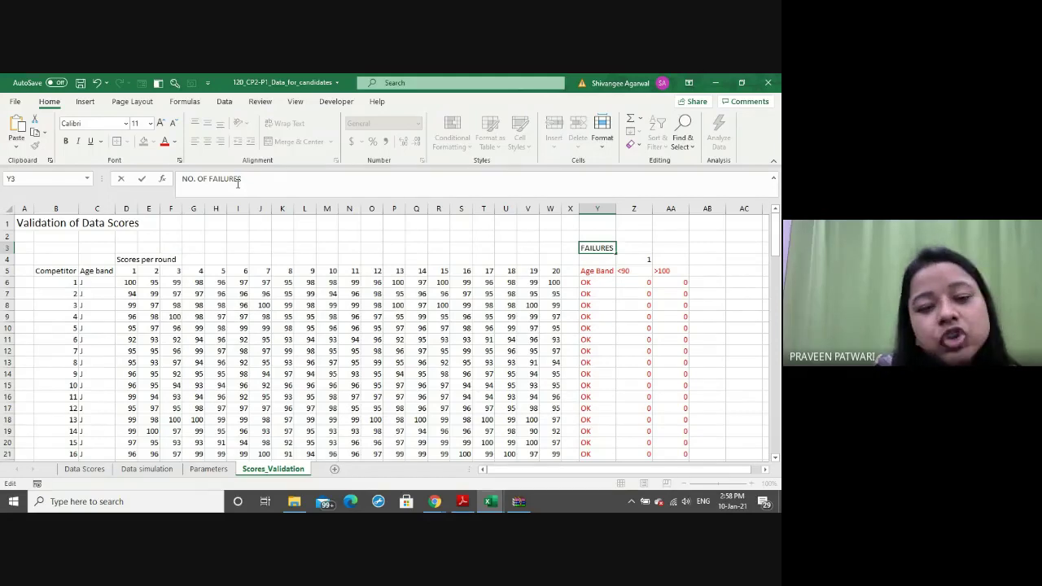
key("Return")
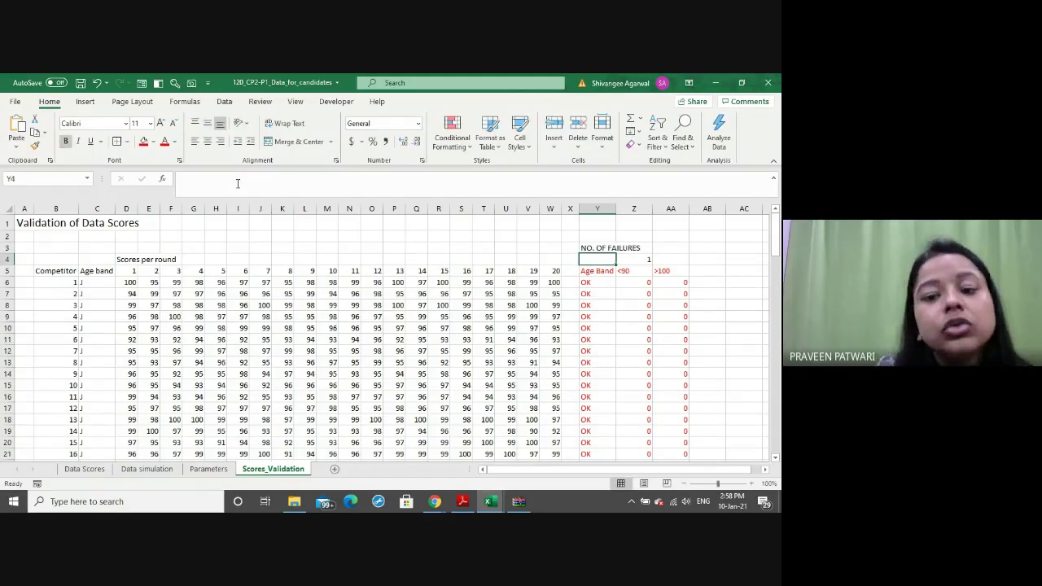
Select the NO. OF FAILURES label with the check block below it, then return to A1
key("Up")
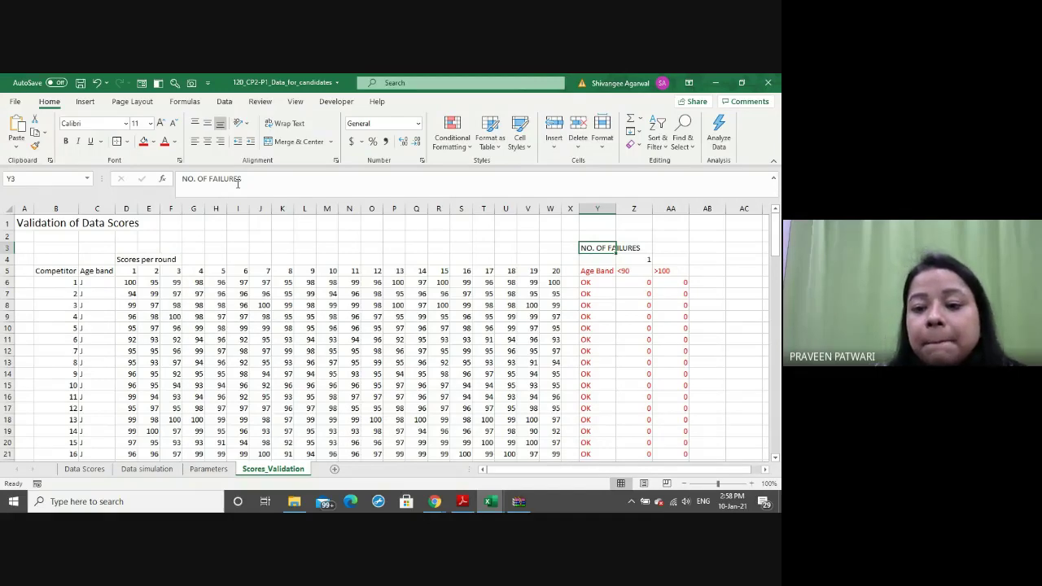
key("shift+Down")
key("shift+Down")
key("ctrl+shift+Right")
key("ctrl+shift+Down")
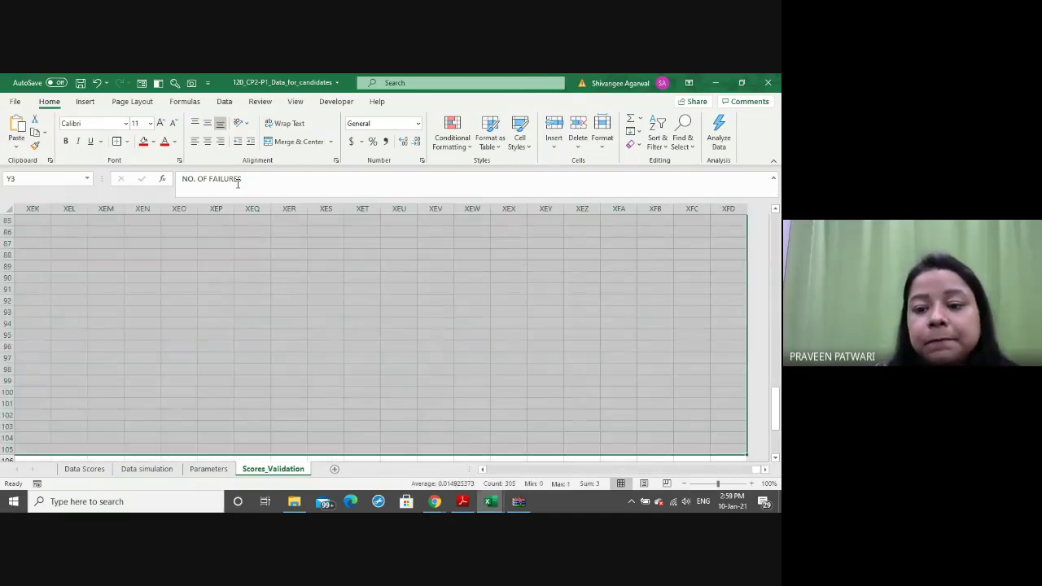
key("ctrl+Home")
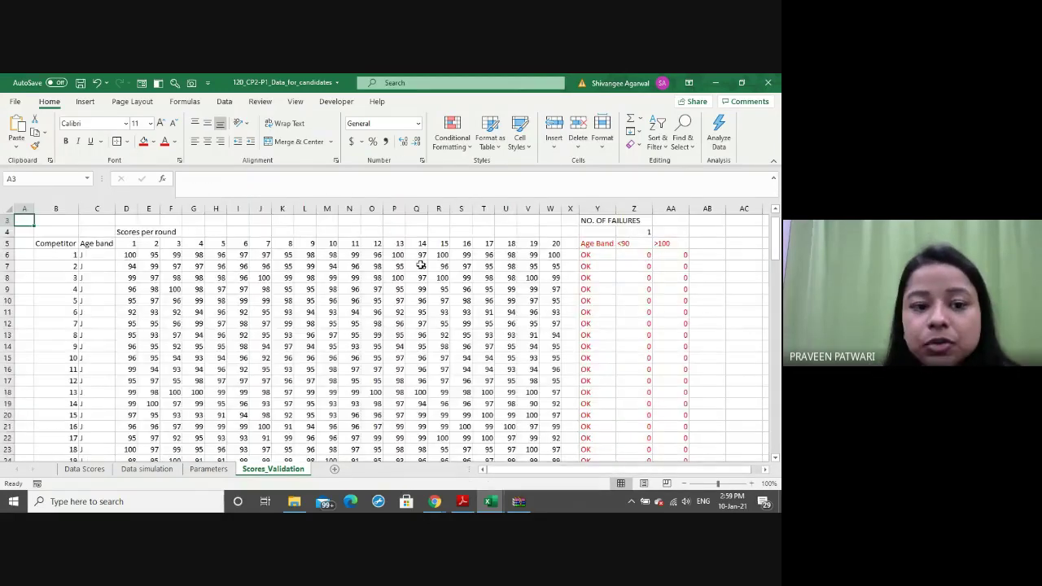
Colour the NO. OF FAILURES label red and the Age Band, <90 and >100 headers black
scroll(421, 265, "up", 1)
left_click_drag(600, 249, 659, 260)
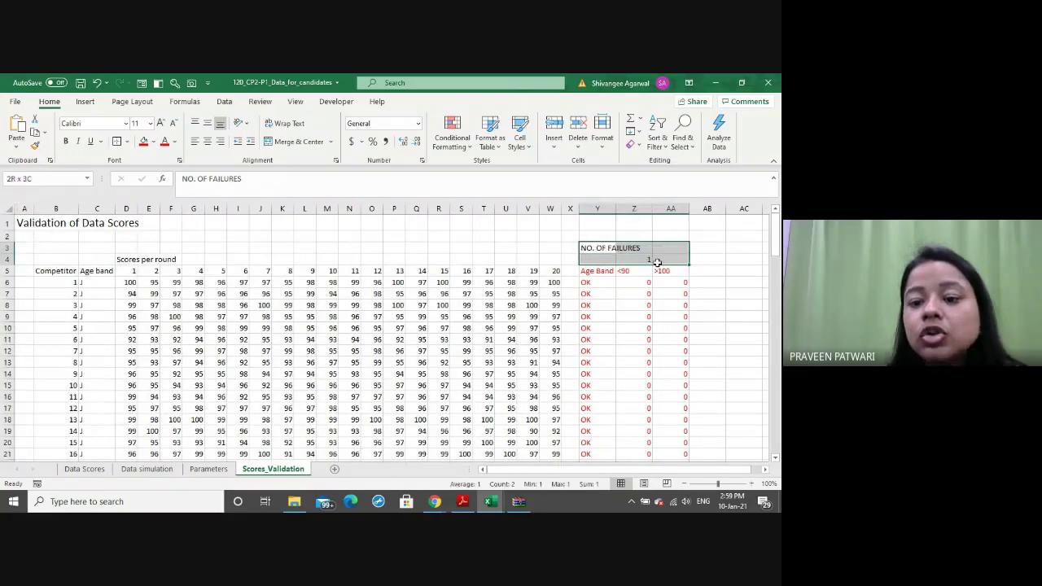
left_click(145, 141)
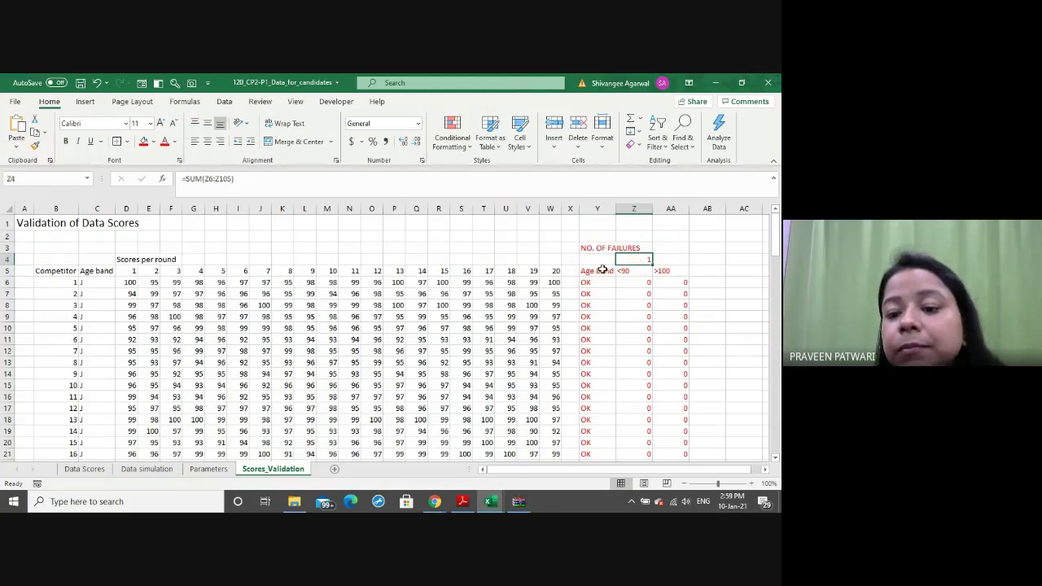
left_click_drag(599, 270, 665, 270)
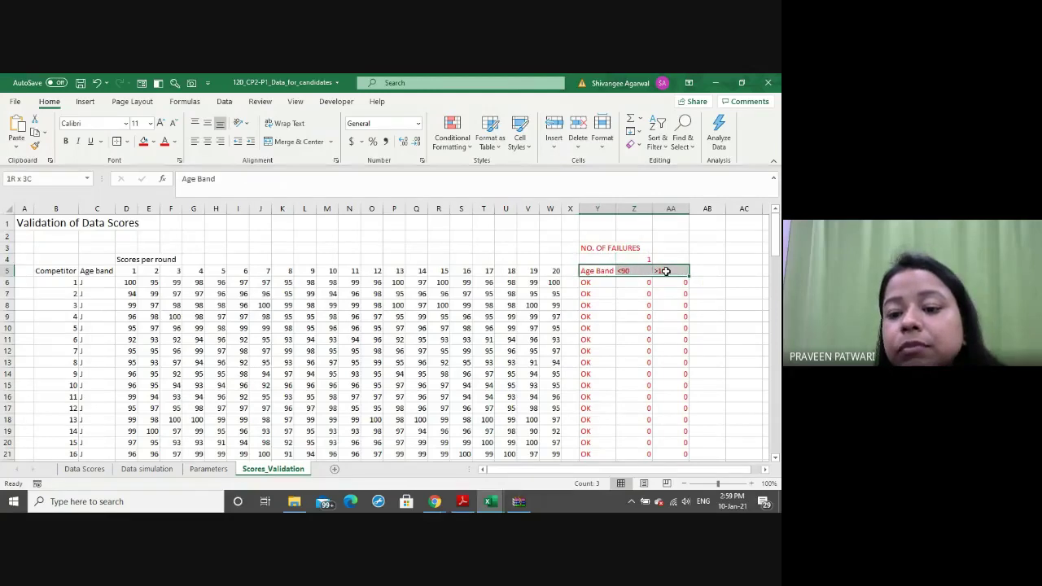
left_click(174, 141)
left_click(191, 156)
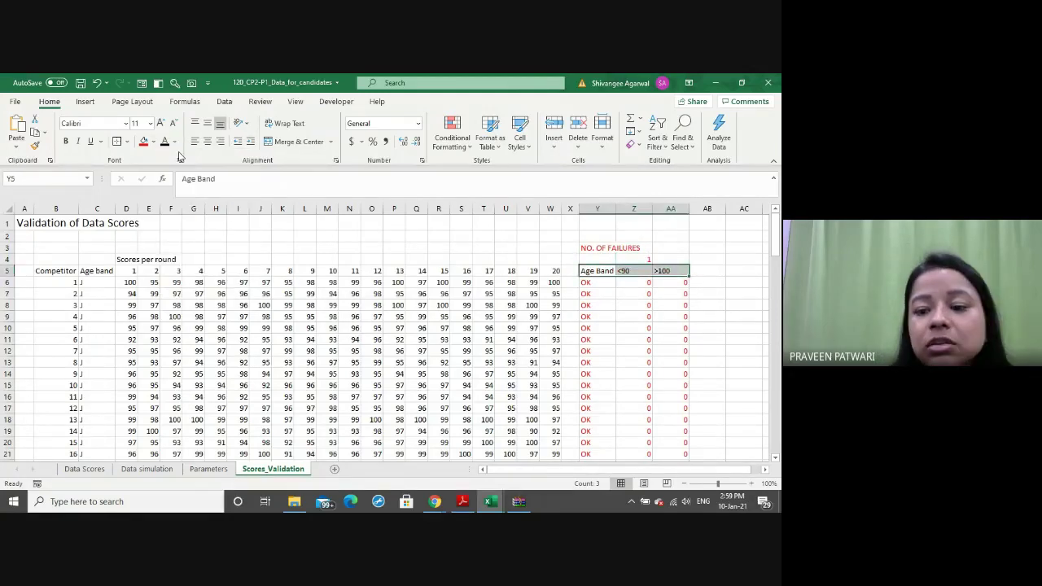
Copy the Z4 total across to AA4 to sum the >100 column
left_click(588, 282)
left_click(640, 249)
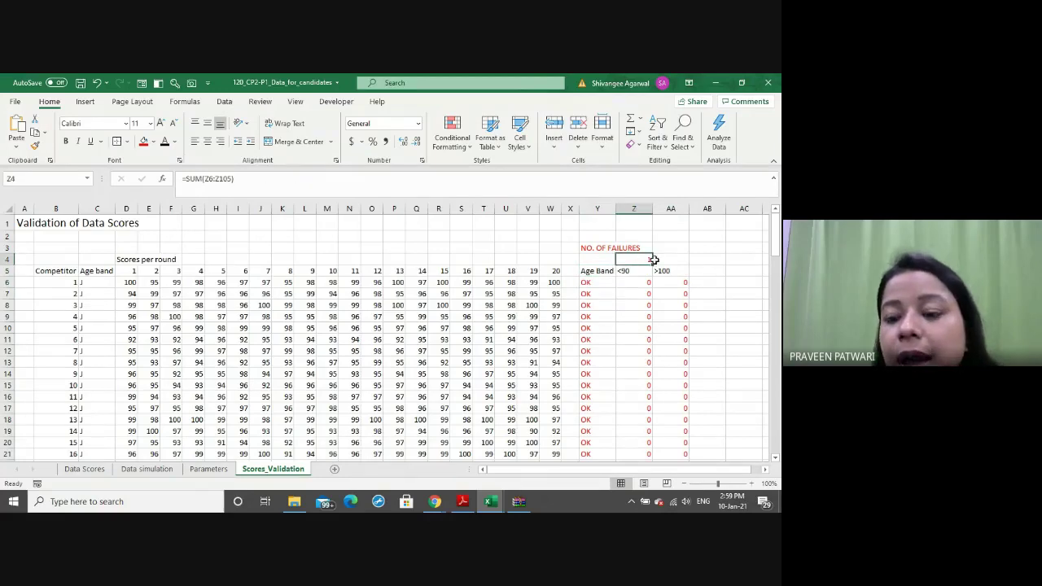
left_click(653, 261)
left_click_drag(653, 263, 670, 260)
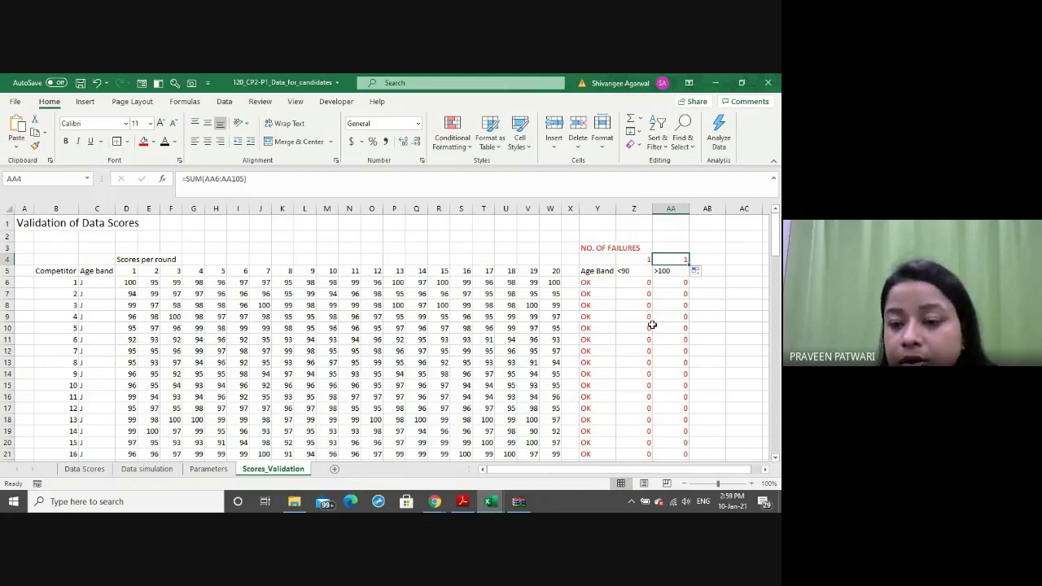
Shade the erroneous 194 score in M43 with a red fill
scroll(654, 334, "down", 2)
scroll(655, 334, "down", 6)
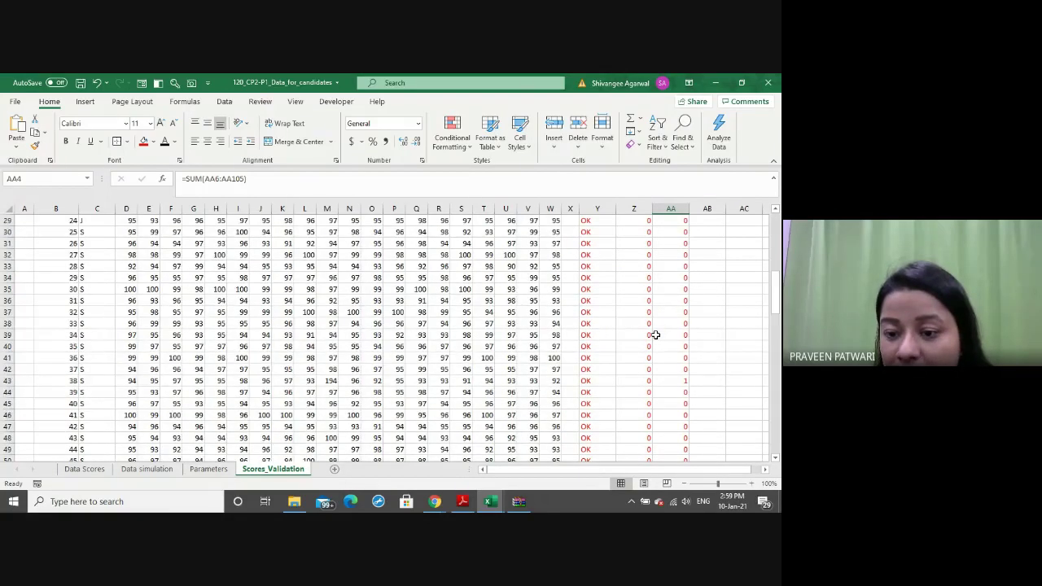
scroll(661, 322, "down", 3)
left_click(665, 299)
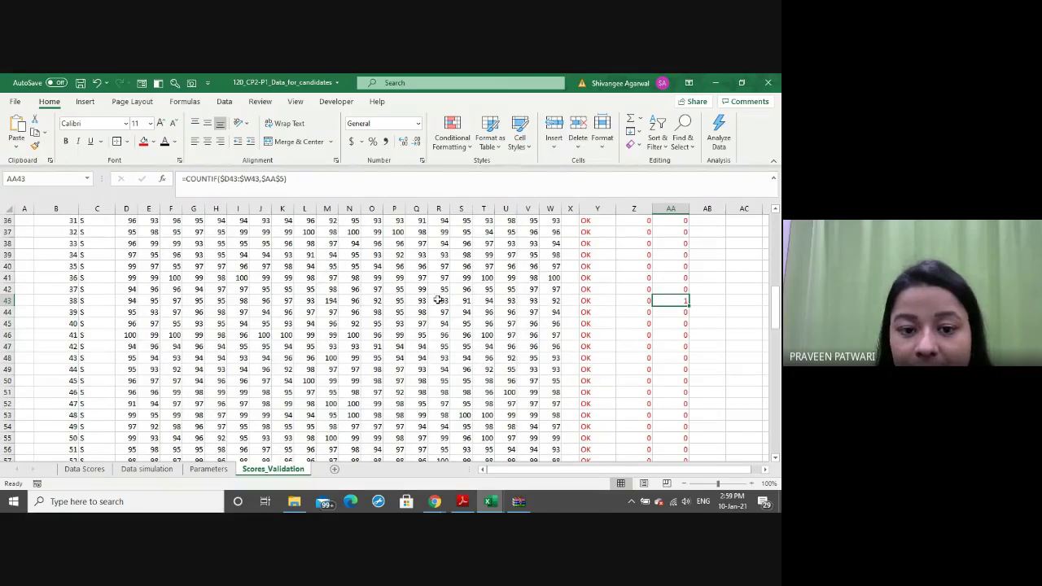
left_click(329, 302)
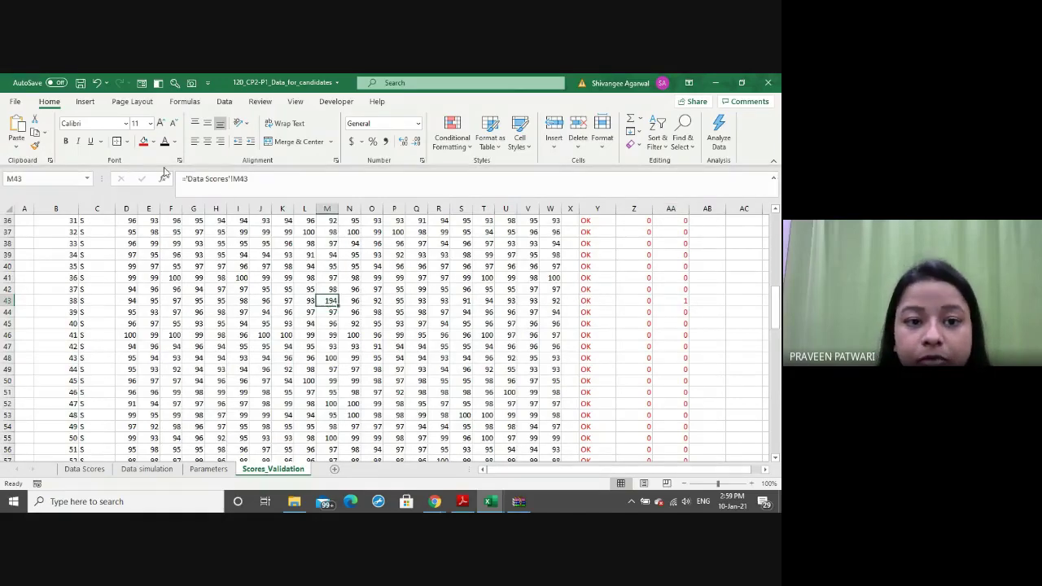
left_click(145, 143)
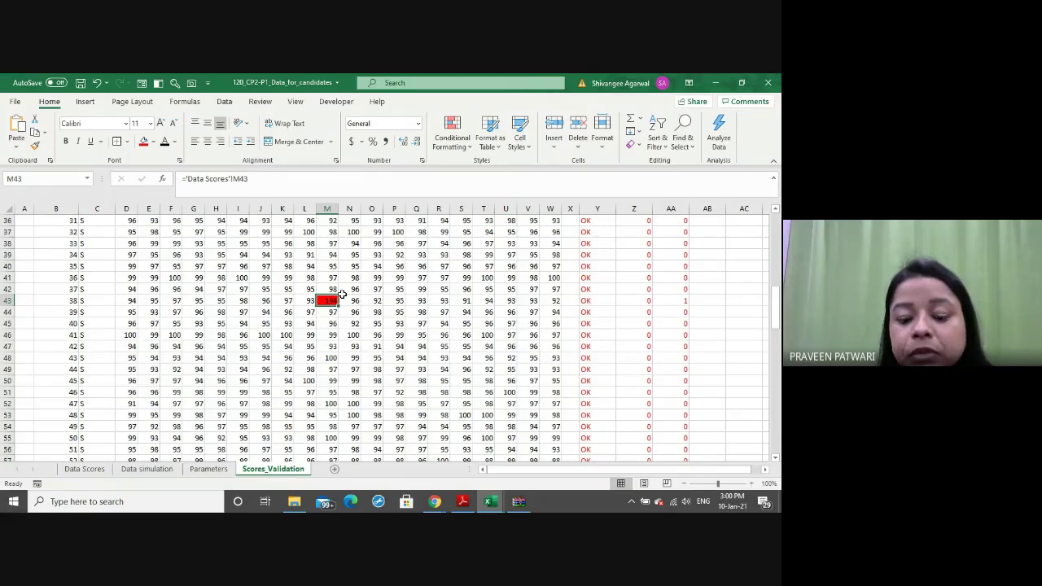
scroll(342, 295, "up", 2)
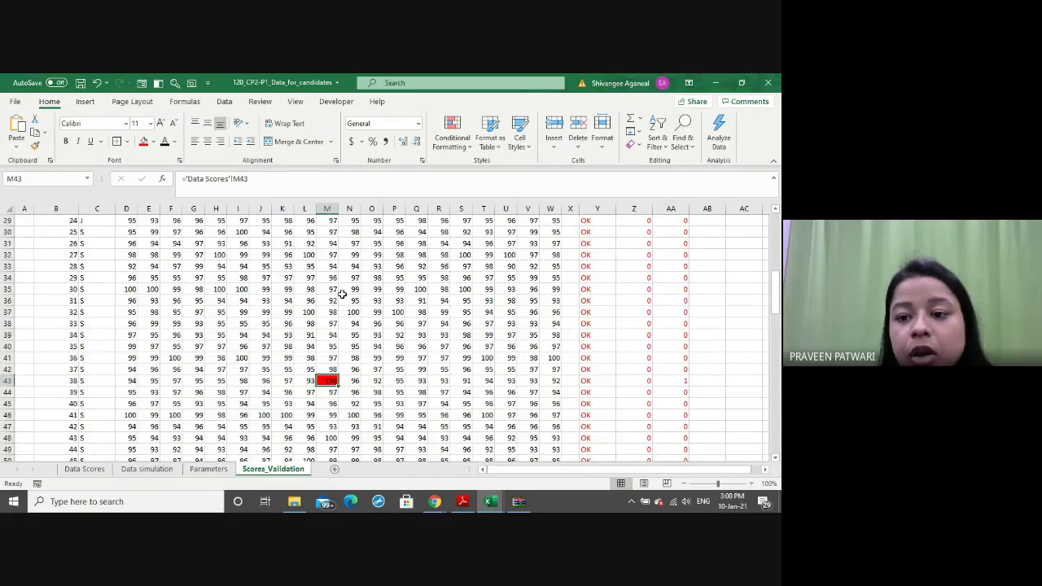
scroll(341, 295, "up", 9)
left_click(604, 257)
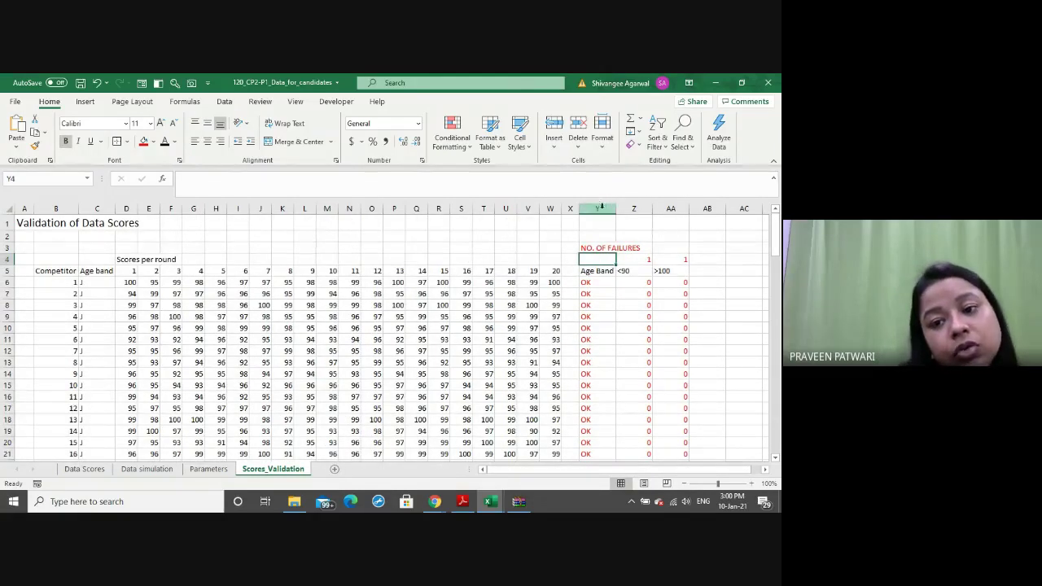
Open Y6's =IF(OR(C6="J",C6="S"),"OK","ERROR") age-band check for editing
left_click(601, 208)
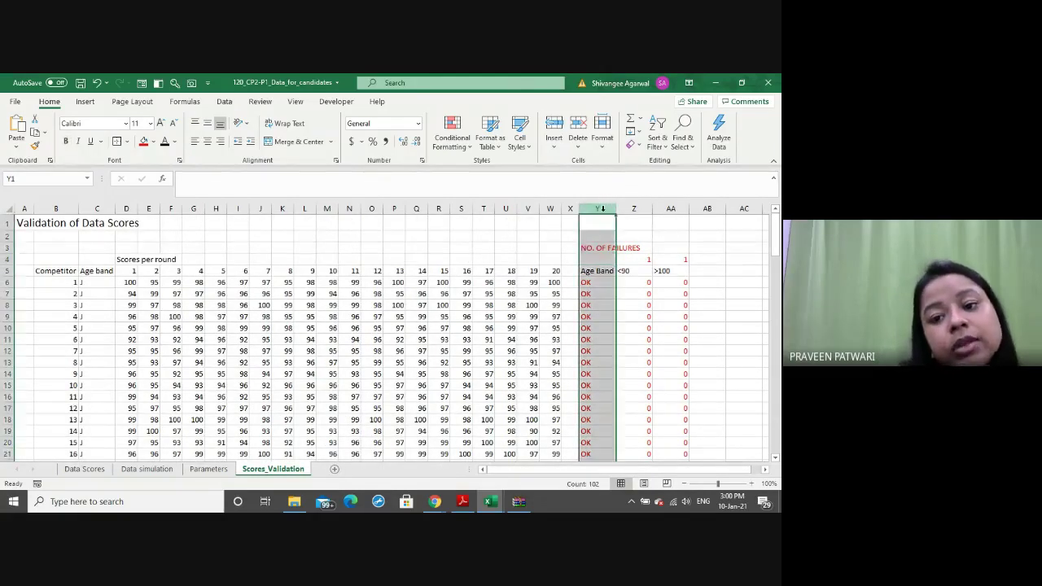
left_click(591, 260)
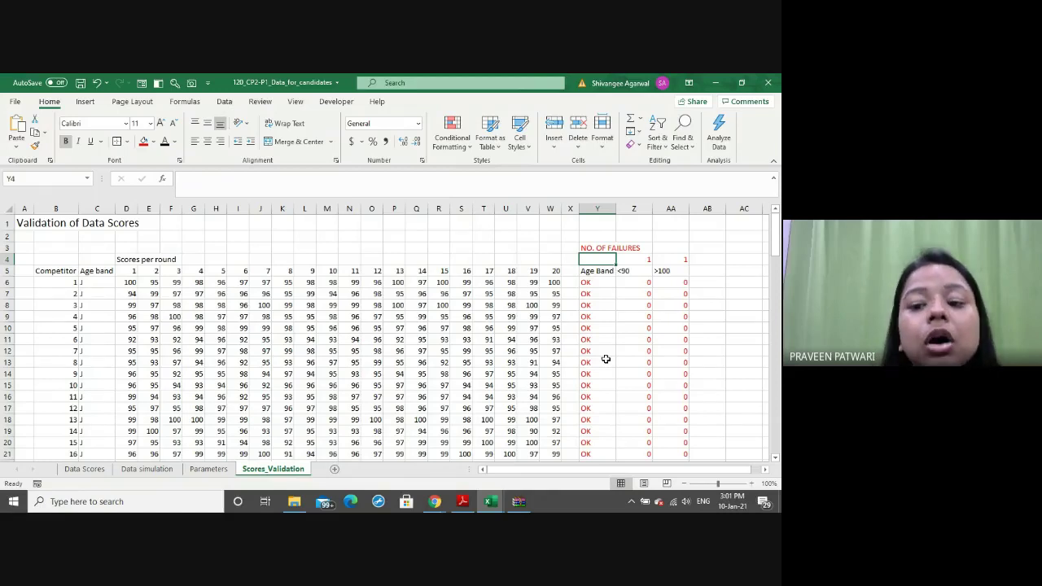
double_click(587, 282)
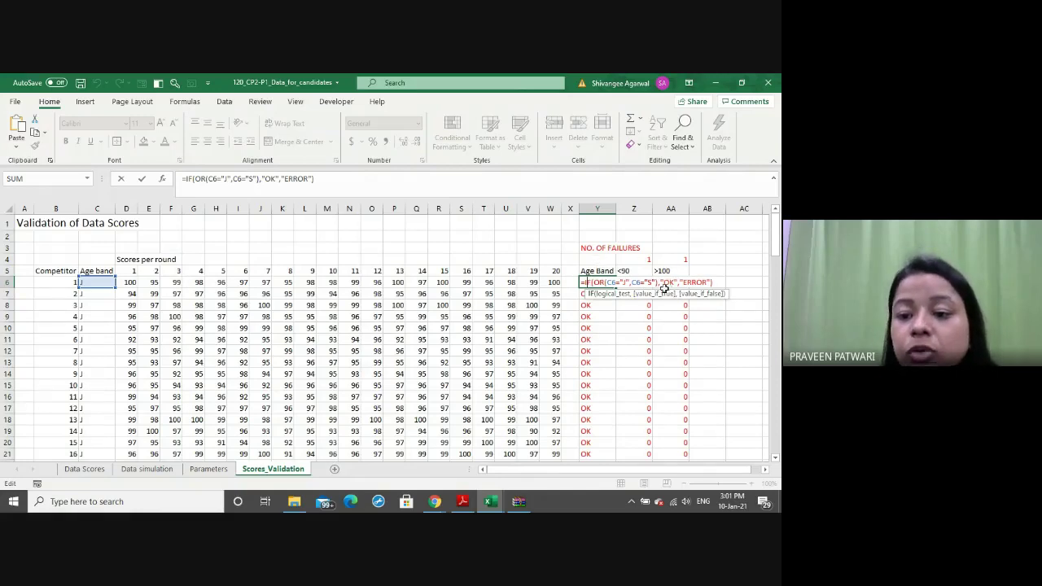
Change Y6's age-band check to return 0 and 1 instead of OK and ERROR
left_click(677, 283)
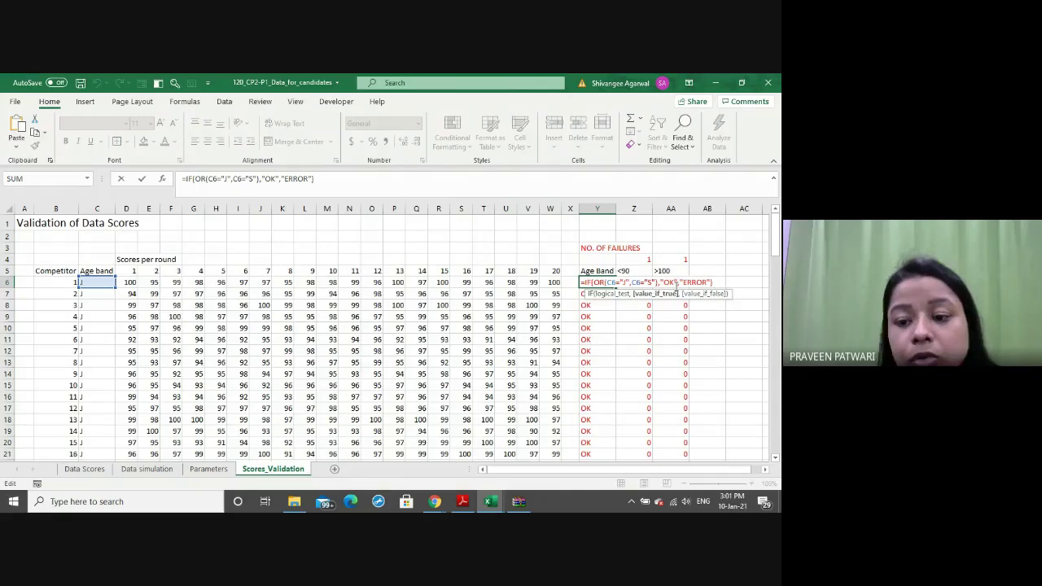
key("BackSpace")
key("BackSpace")
key("BackSpace")
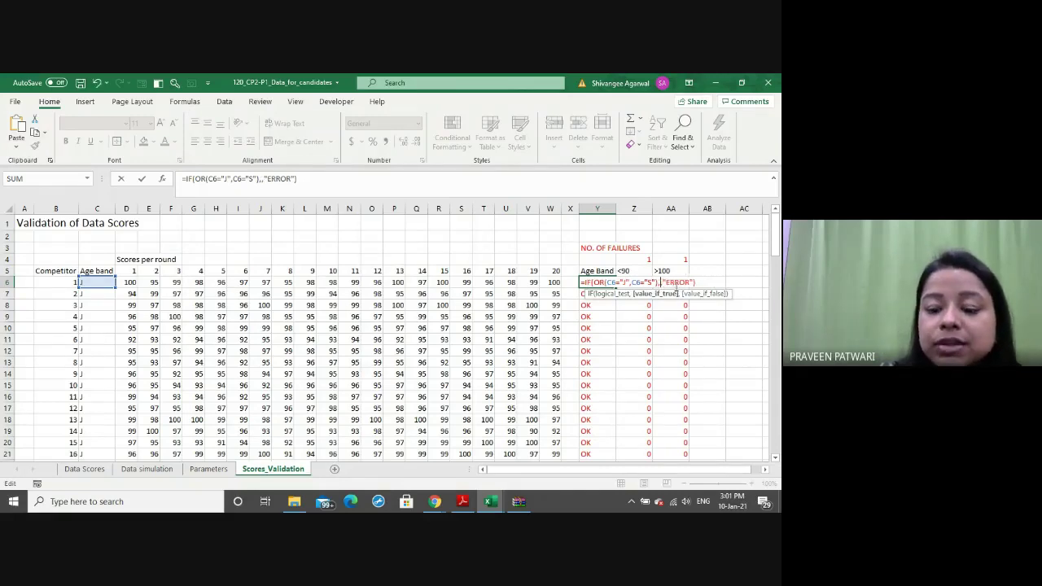
type("0")
key("Right")
key("Right")
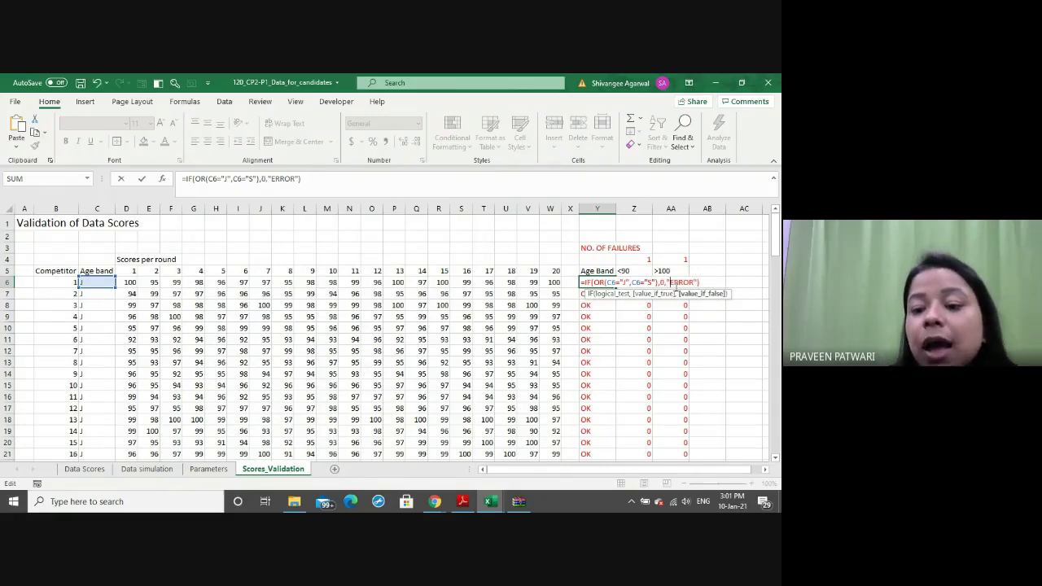
key("Delete")
key("Delete")
key("Delete")
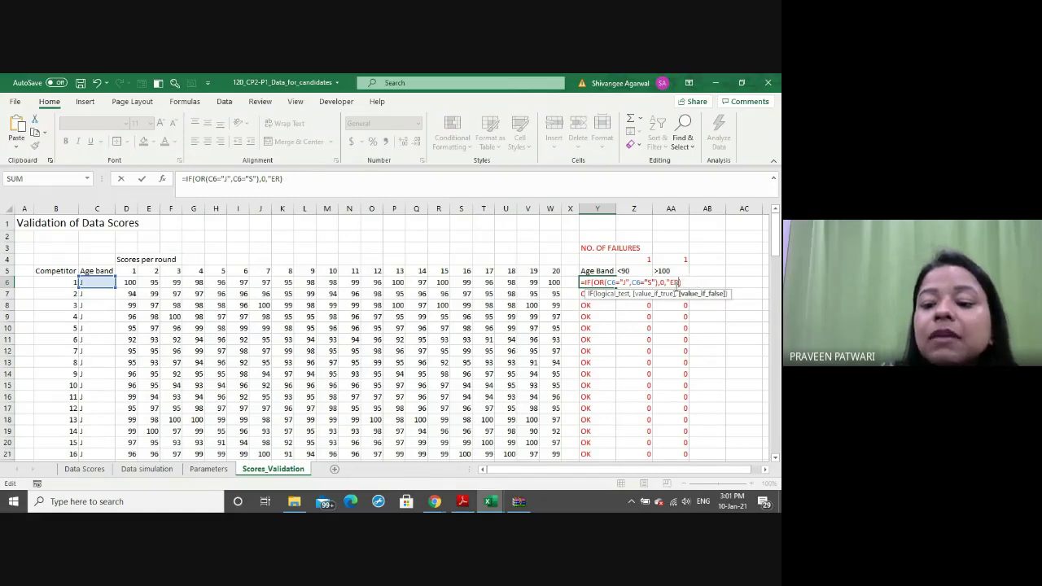
key("Delete")
key("Delete")
key("Return")
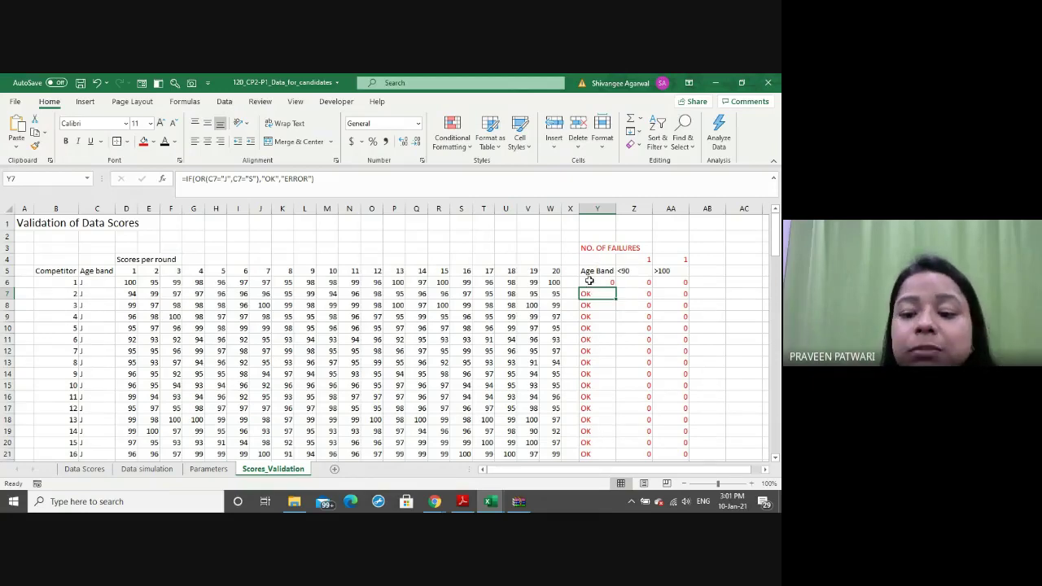
Revert Y6 to the OK/ERROR check and start a COUNTIF in Y4
left_click(588, 280)
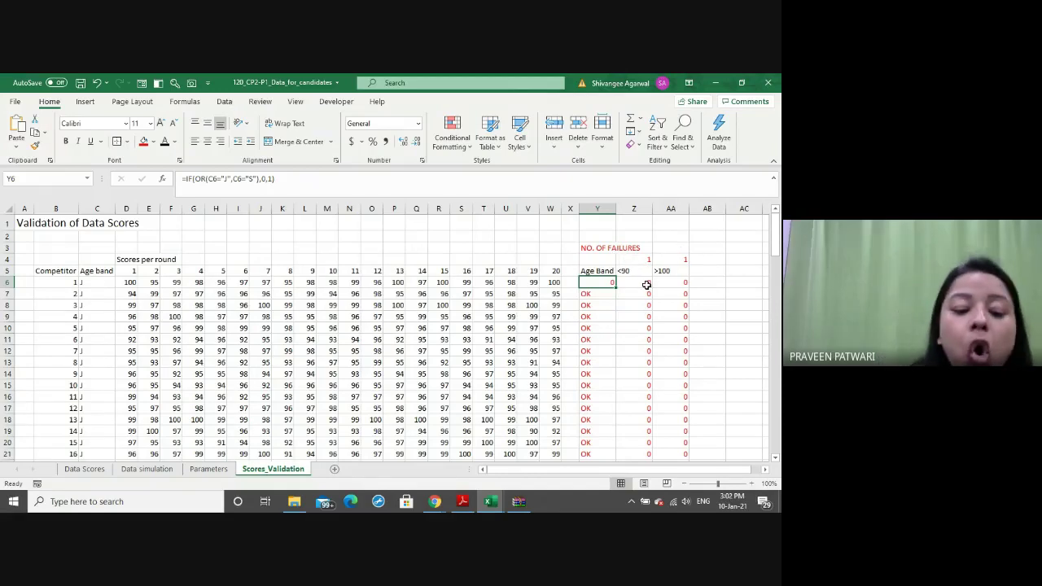
key("ctrl+z")
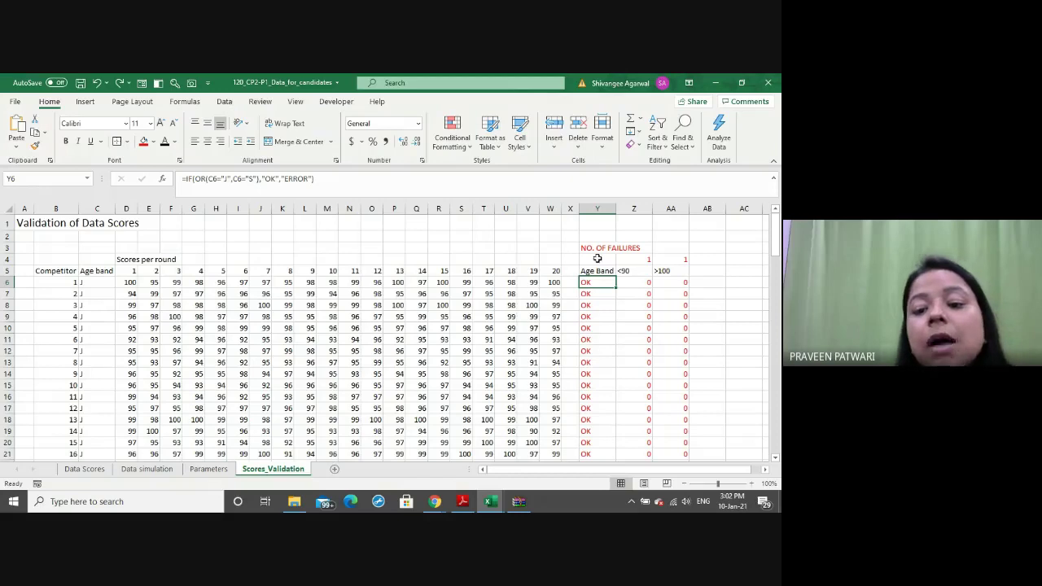
left_click(596, 258)
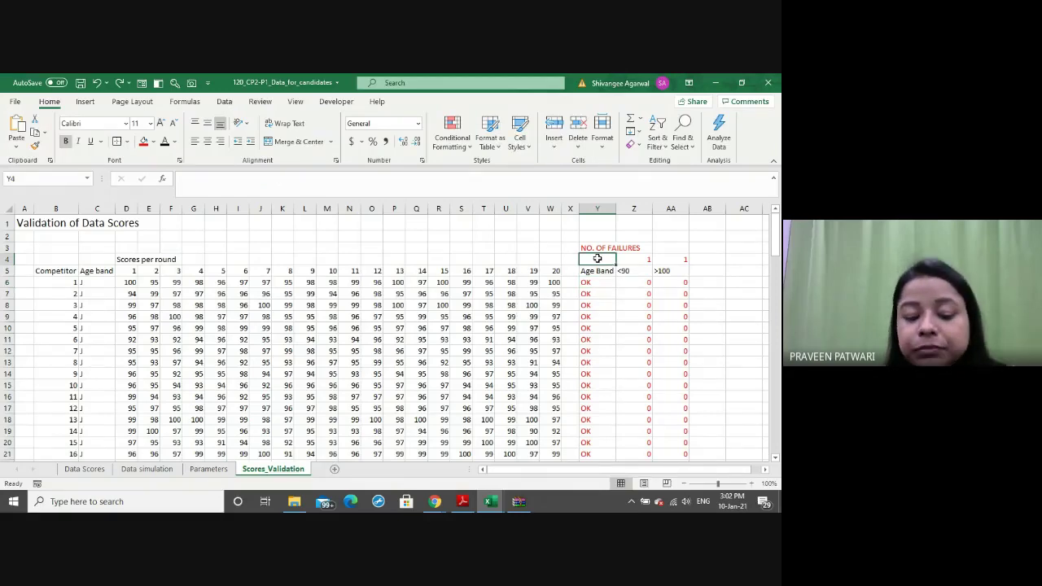
type("COUNTIF")
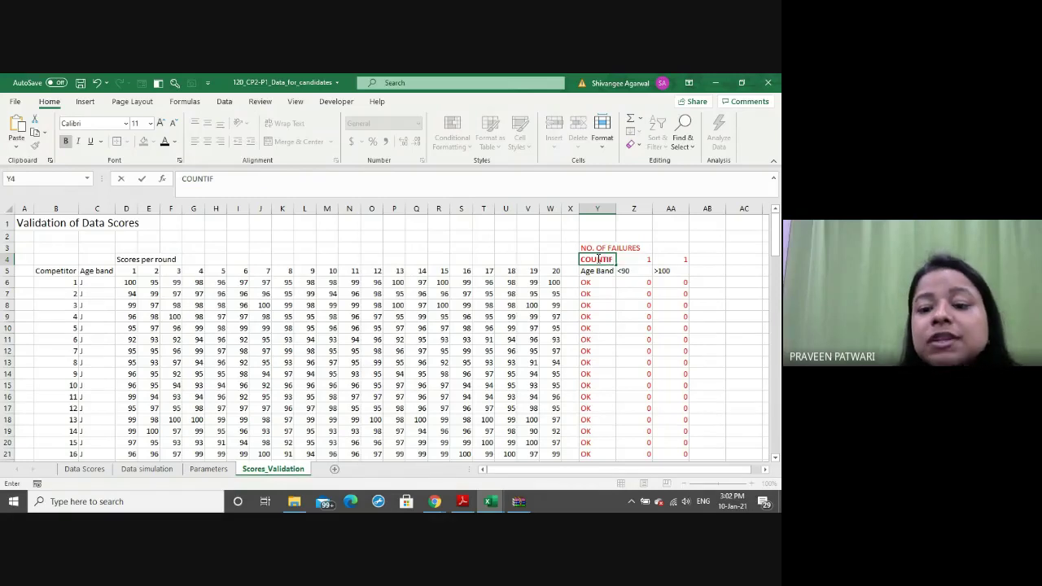
key("BackSpace")
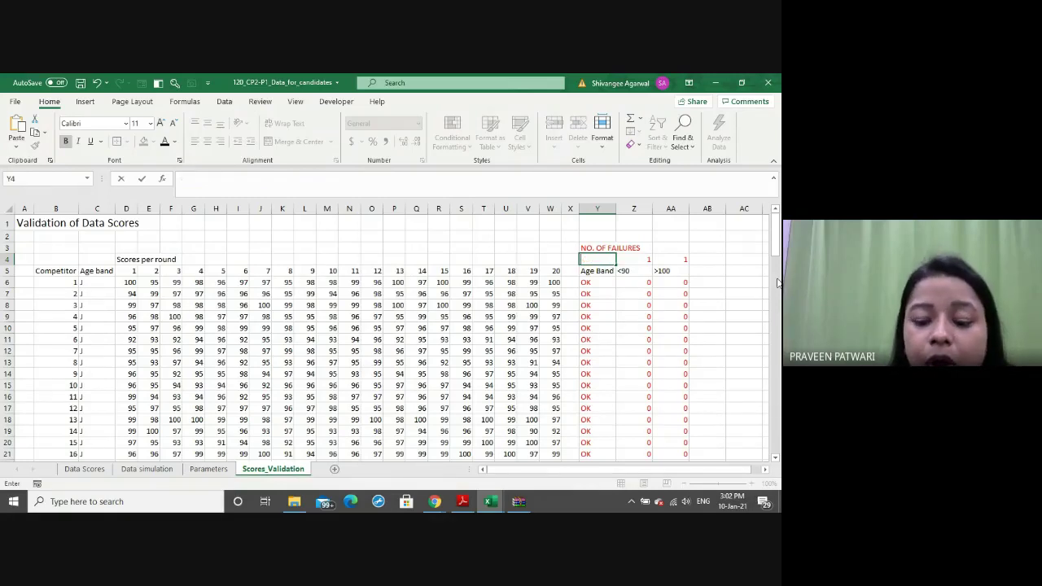
type("=COU")
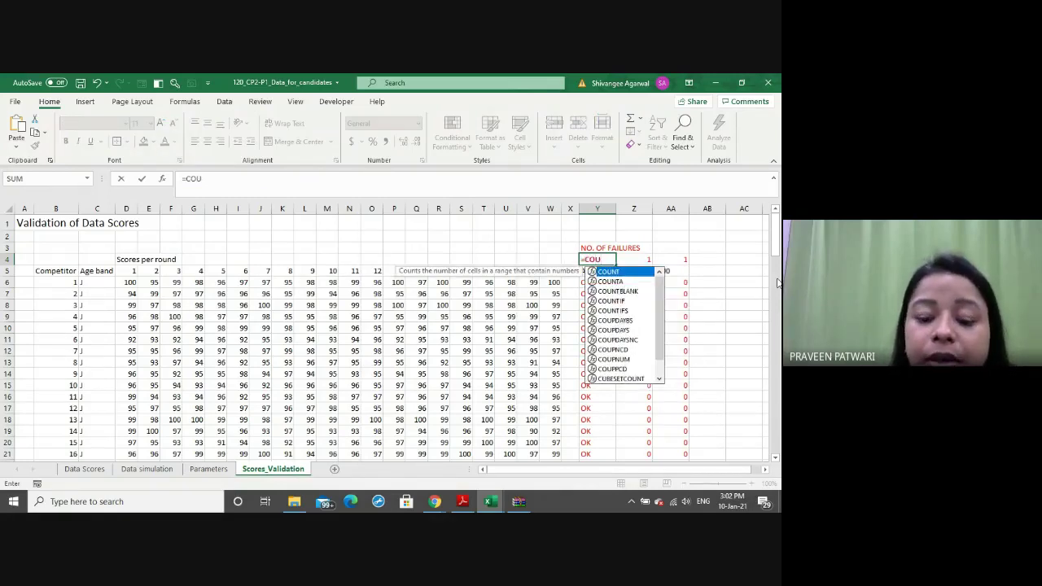
type("NTIF")
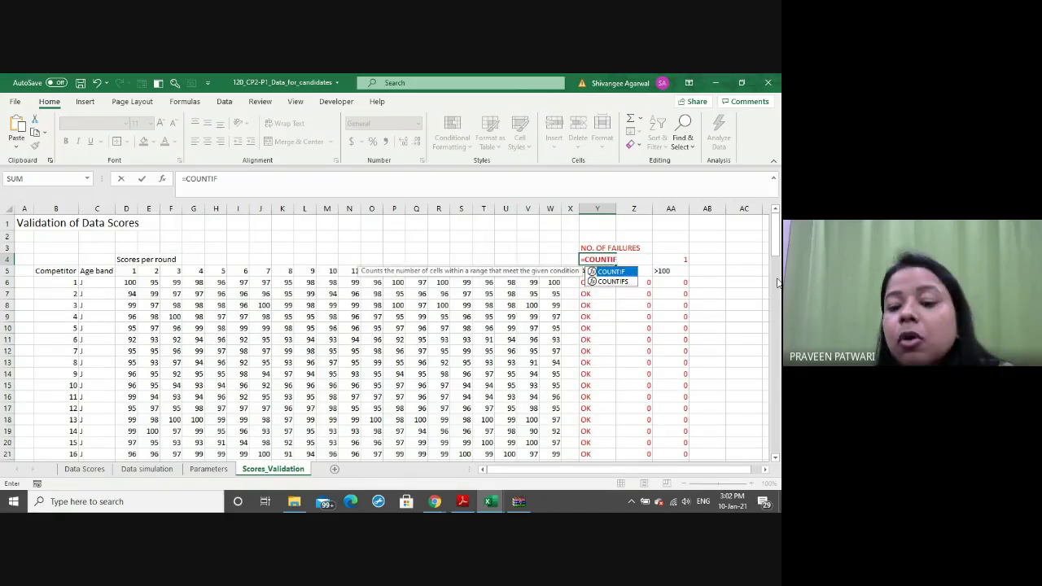
key("Tab")
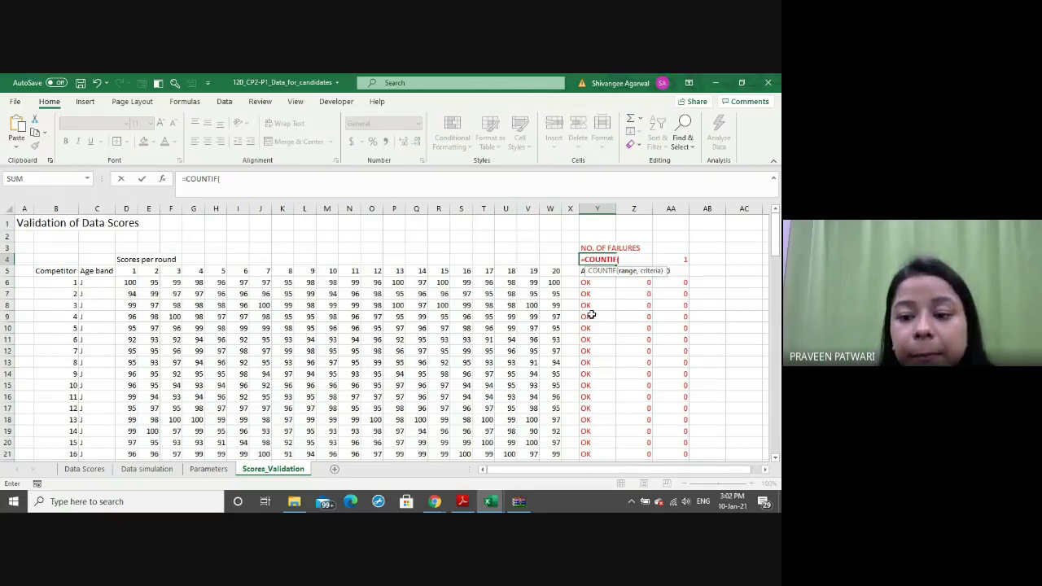
left_click(586, 281)
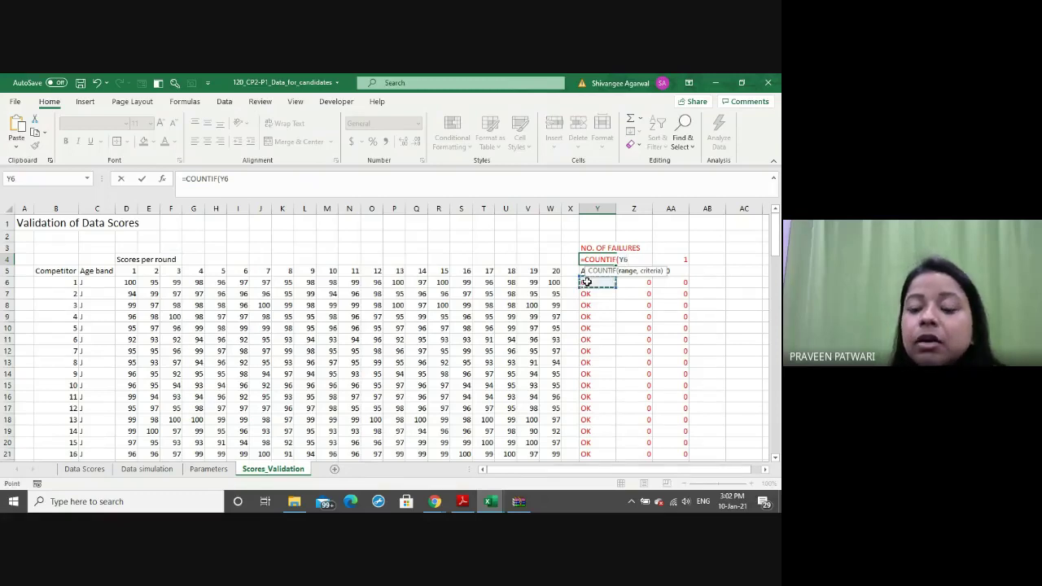
key("ctrl+shift+Down")
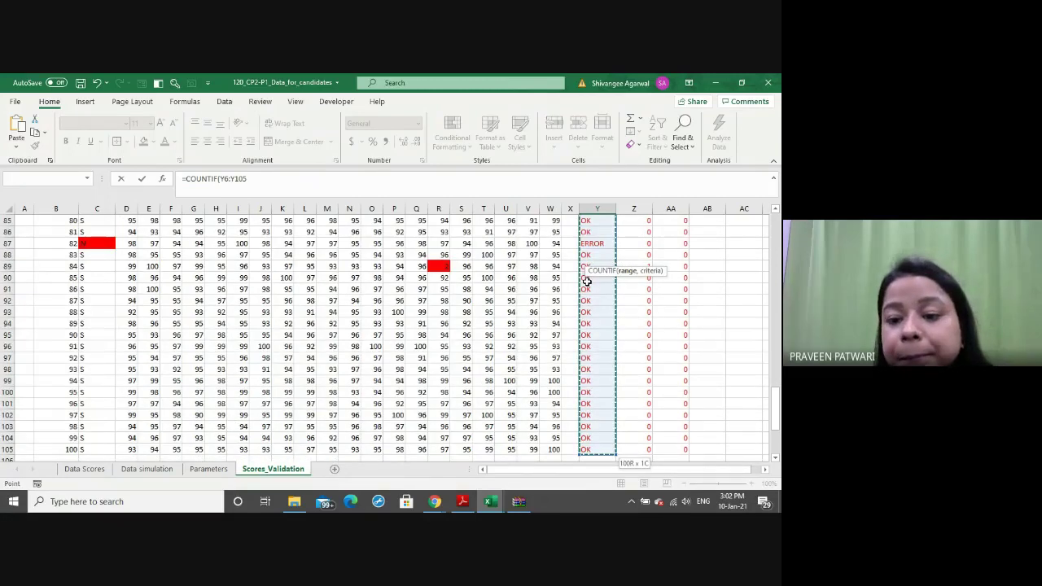
key("ctrl+BackSpace")
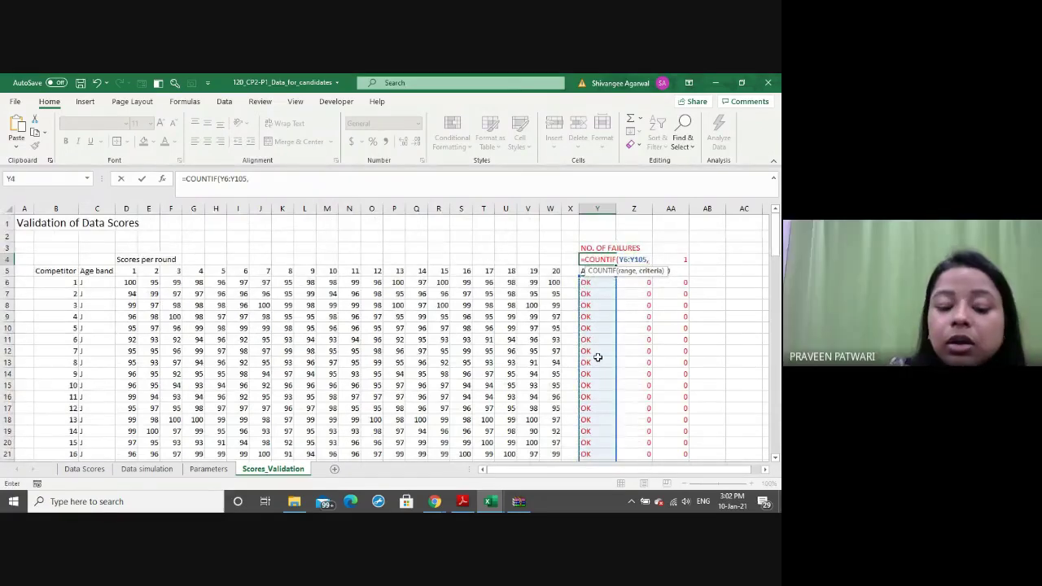
type(",\"ERROR\")")
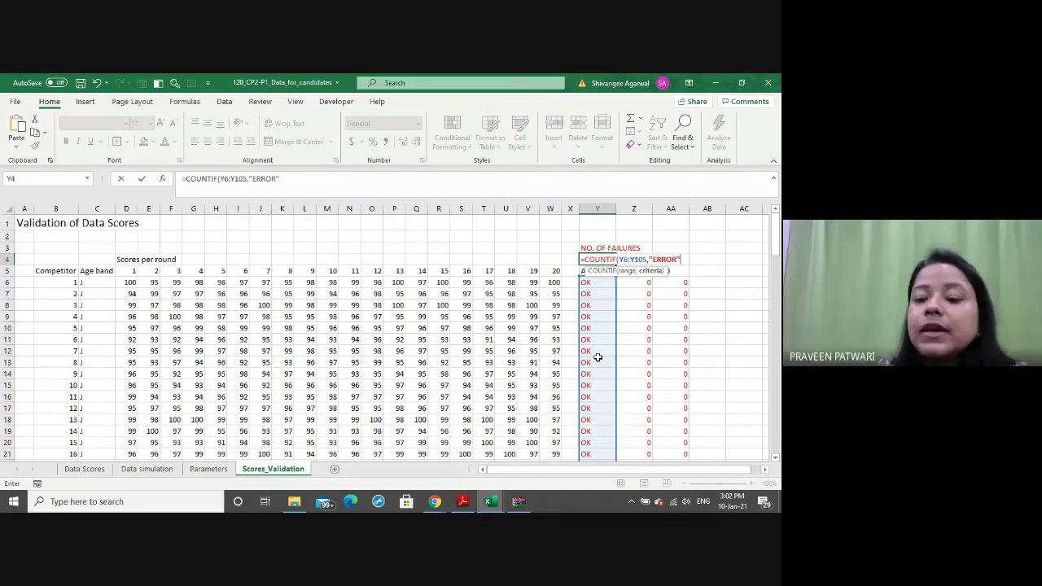
key("Return")
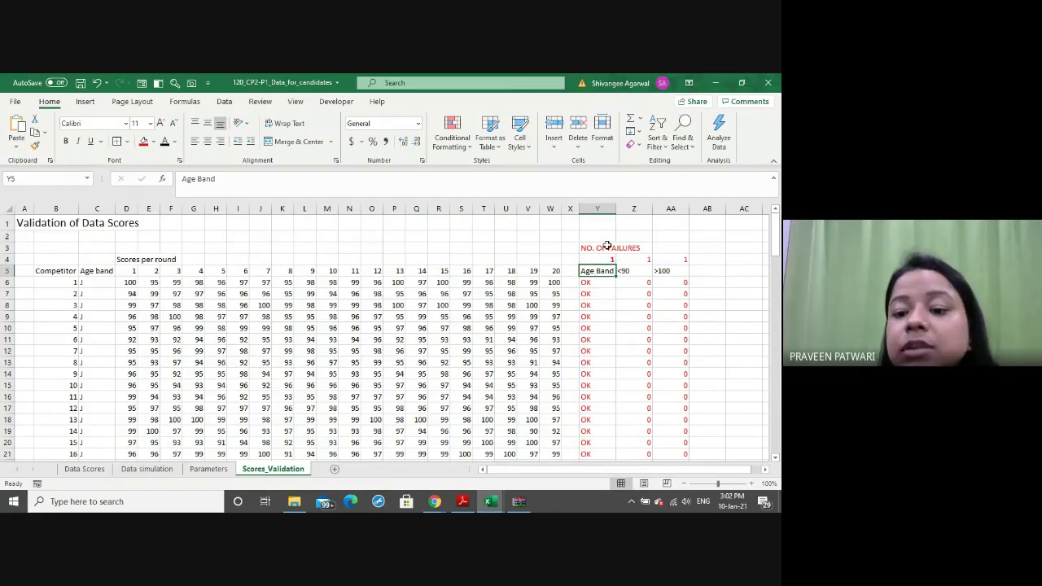
left_click(602, 259)
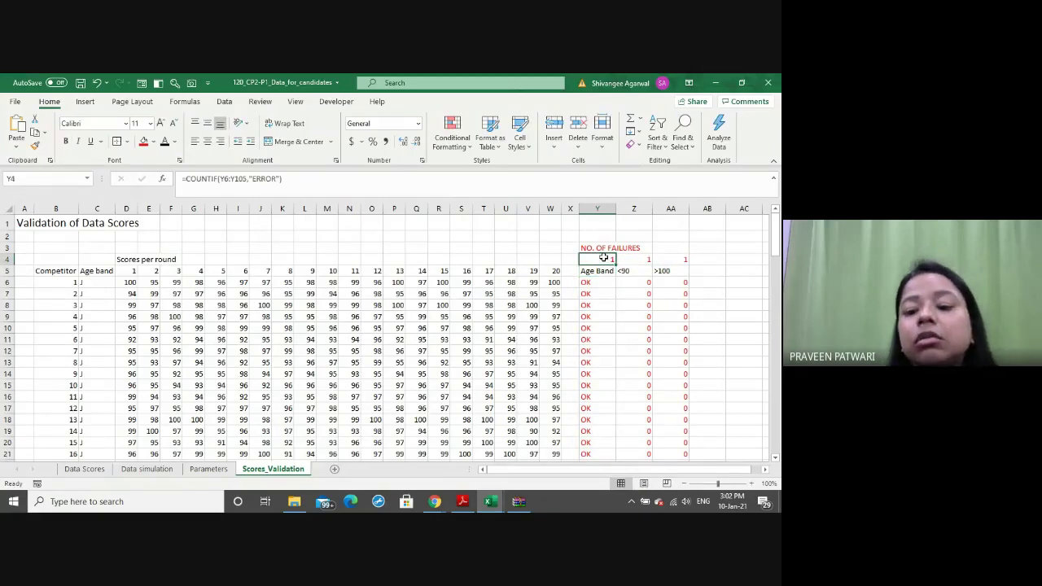
scroll(597, 289, "down", 5)
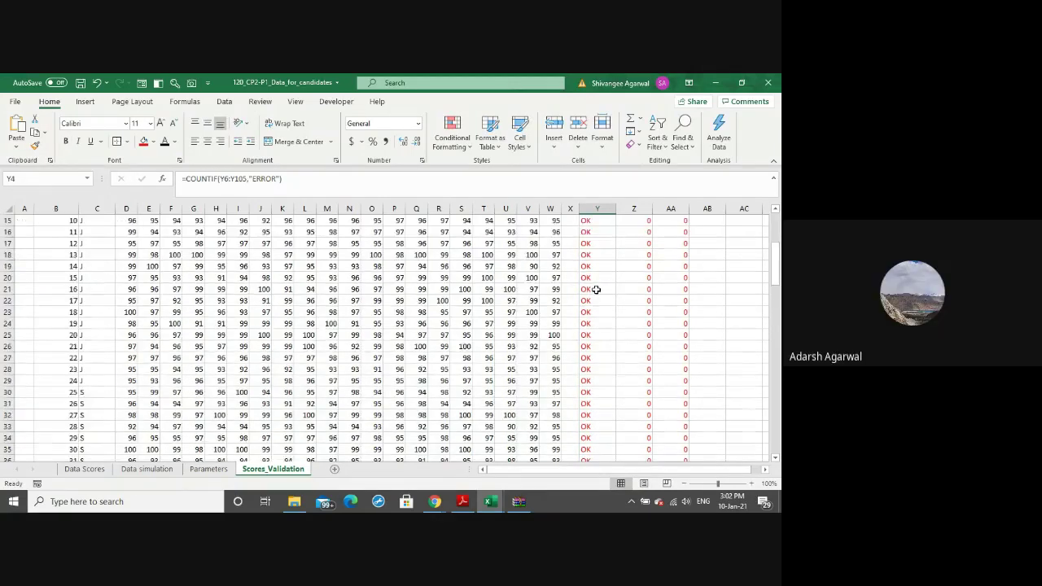
scroll(596, 289, "down", 10)
scroll(597, 289, "down", 9)
scroll(591, 309, "down", 2)
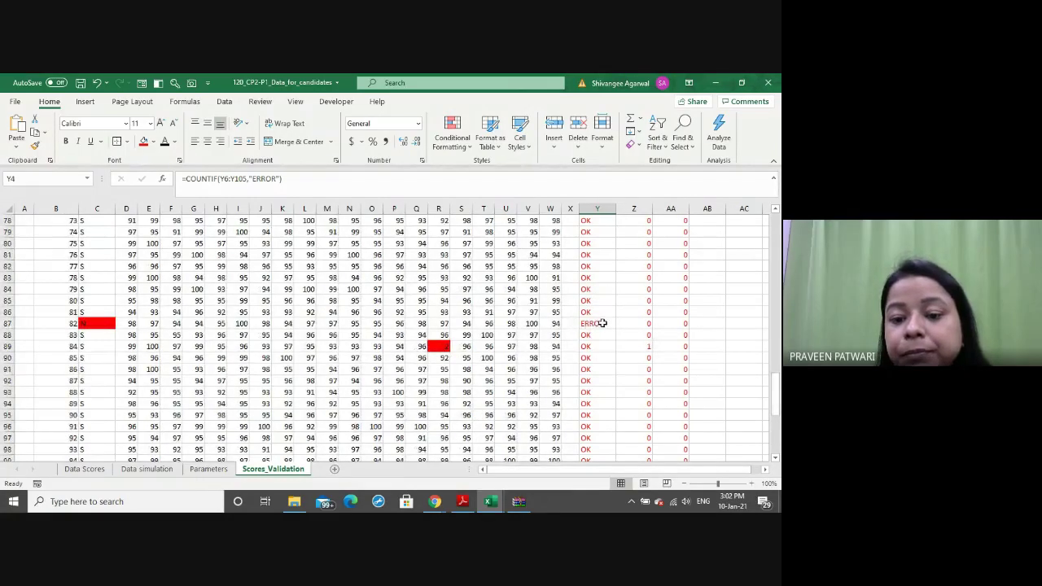
scroll(603, 323, "up", 14)
scroll(603, 323, "up", 9)
scroll(602, 324, "up", 3)
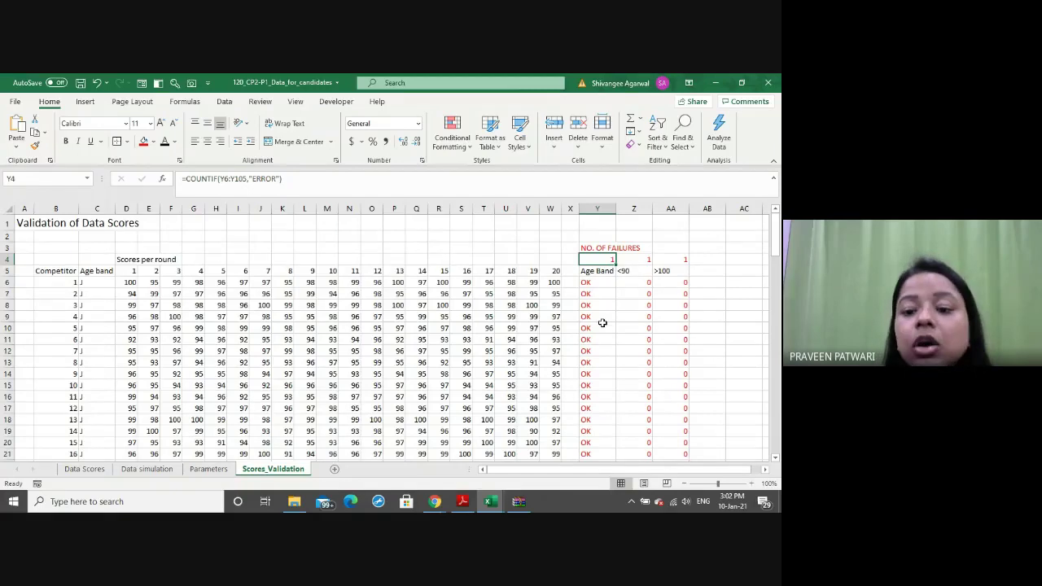
left_click(632, 258)
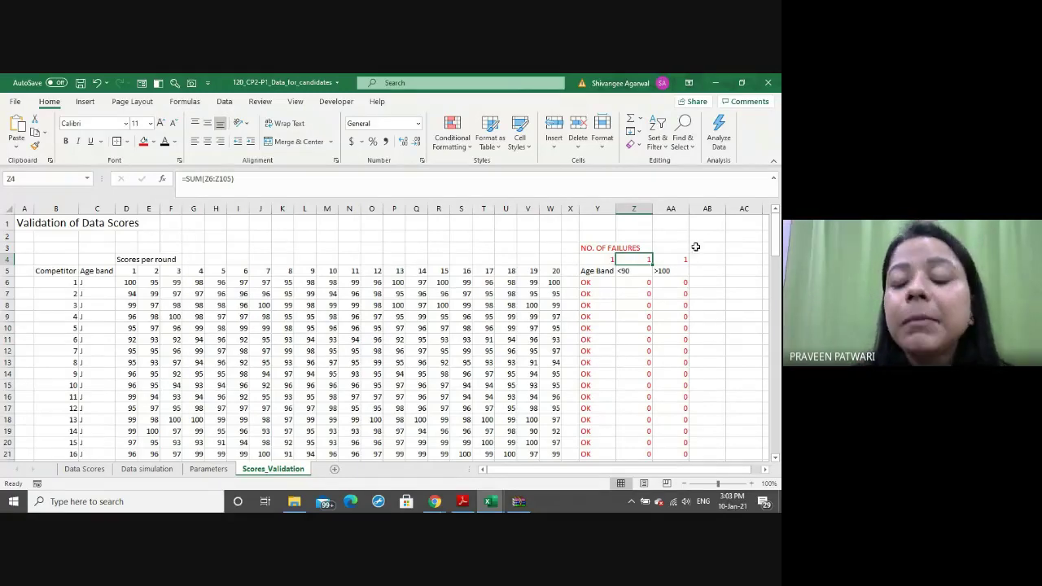
left_click_drag(599, 259, 669, 257)
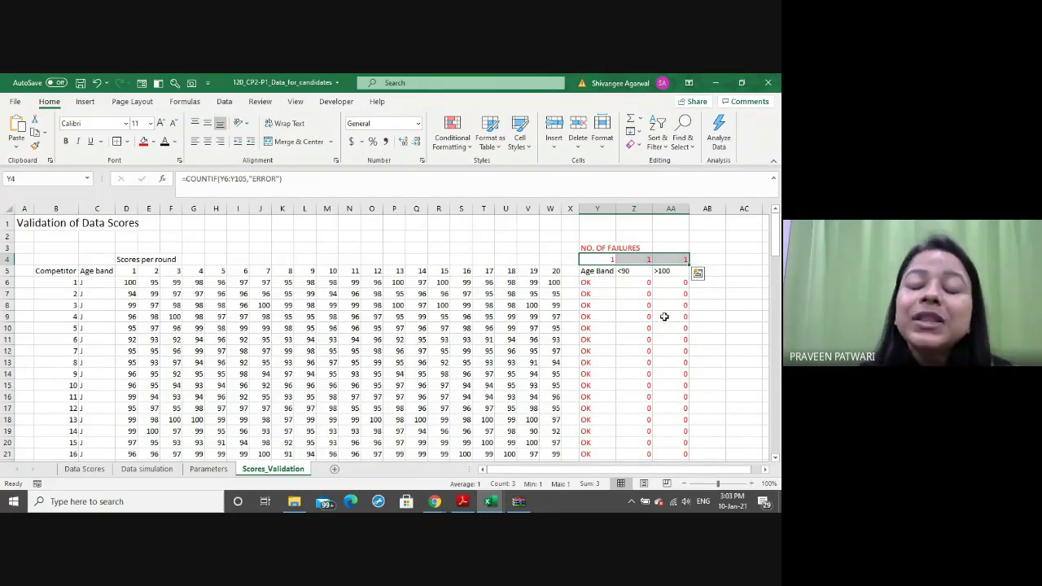
left_click(615, 260)
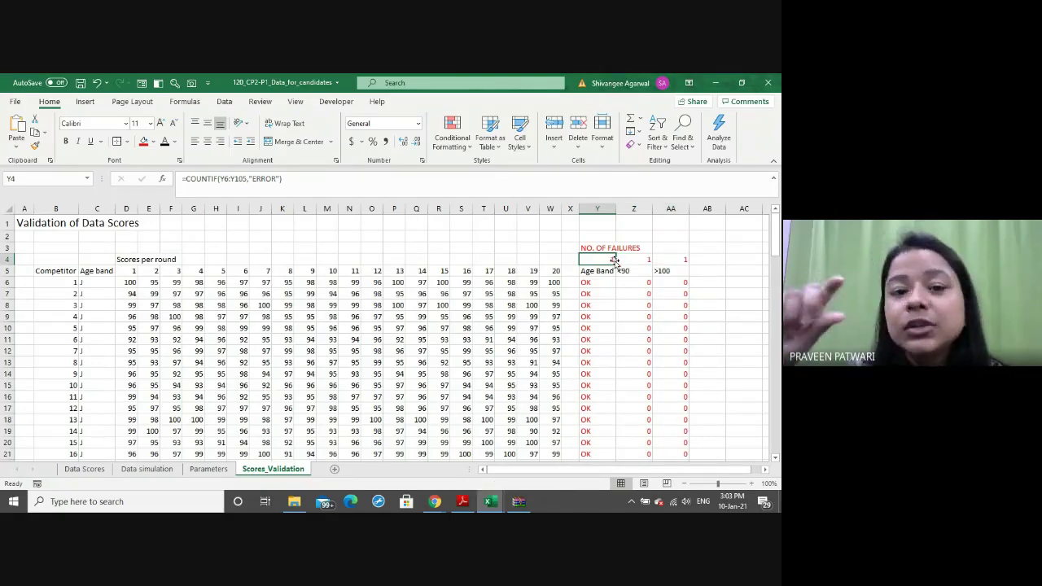
left_click_drag(619, 260, 682, 258)
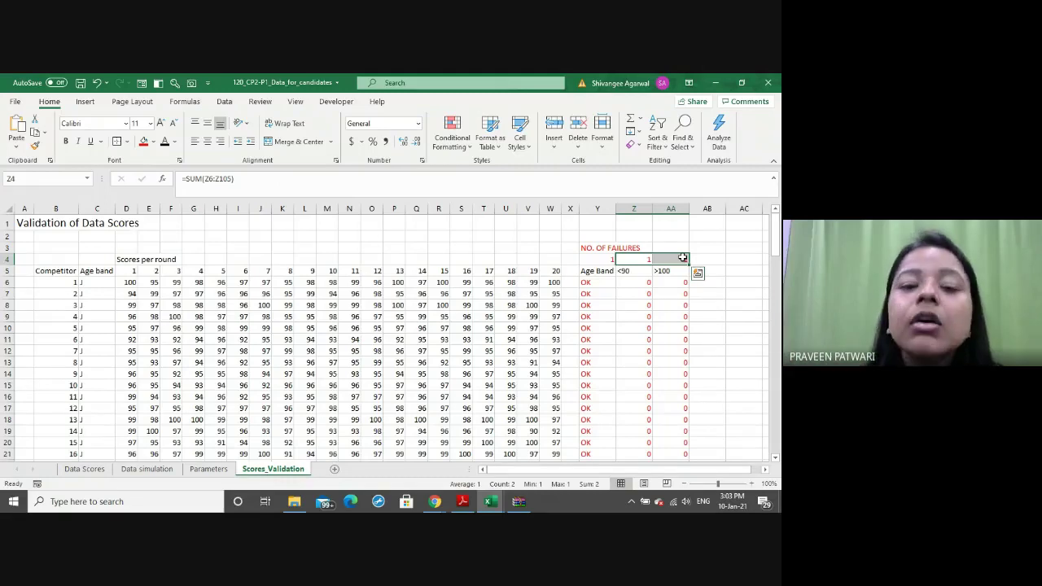
left_click(598, 280)
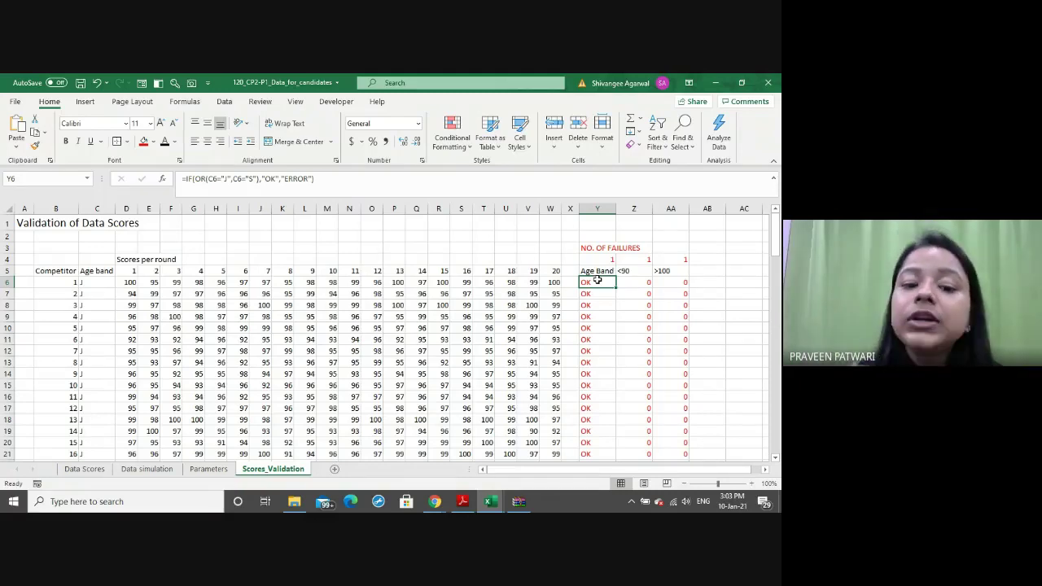
Change Y6 to =IF(OR(C6="J",C6="S"),0,1) and fill it down column Y
double_click(597, 280)
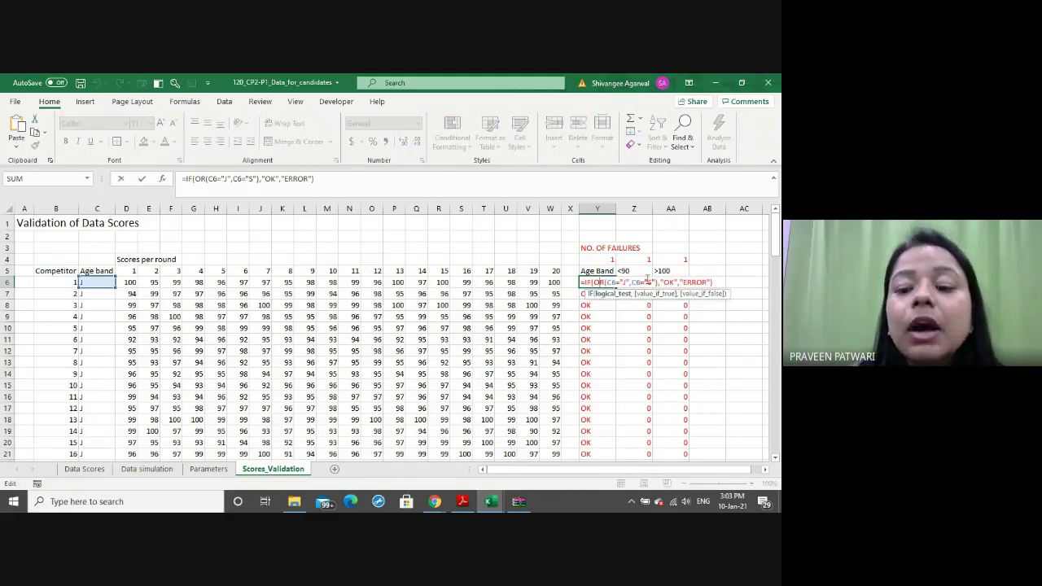
left_click(677, 283)
key("BackSpace")
key("BackSpace")
key("BackSpace")
key("BackSpace")
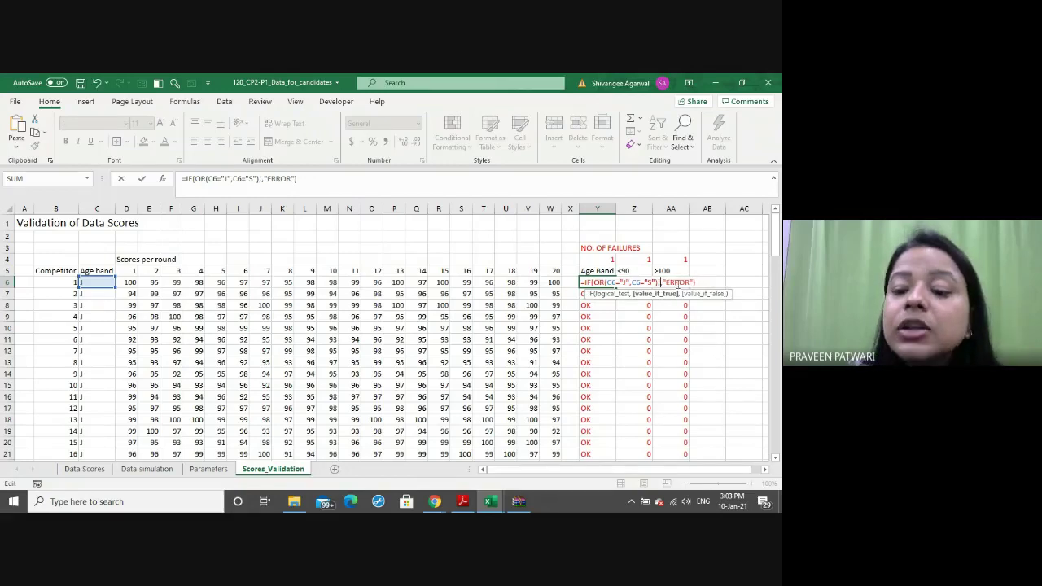
type("0")
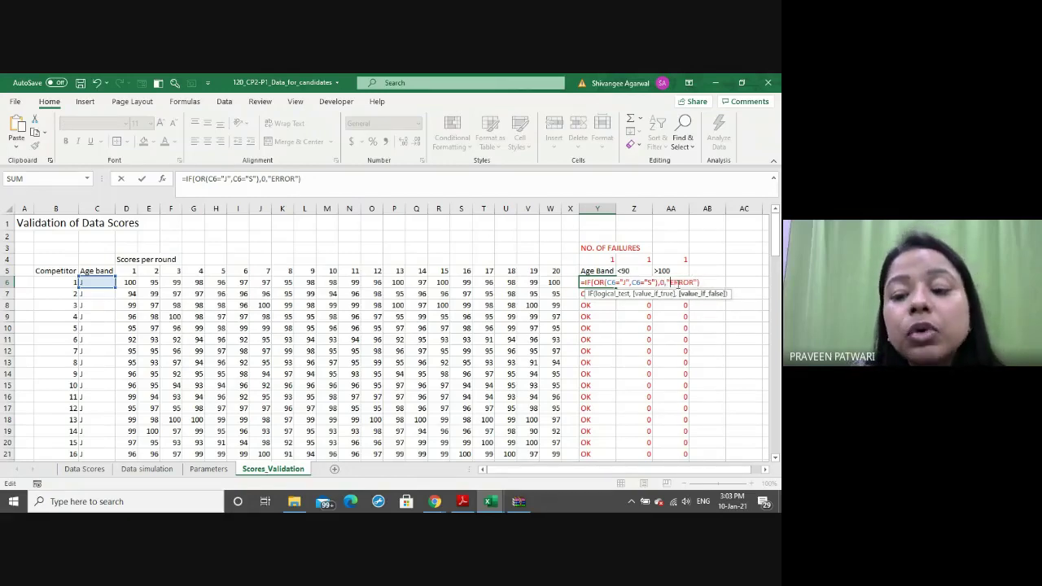
key("BackSpace")
key("BackSpace")
key("BackSpace")
type("1")
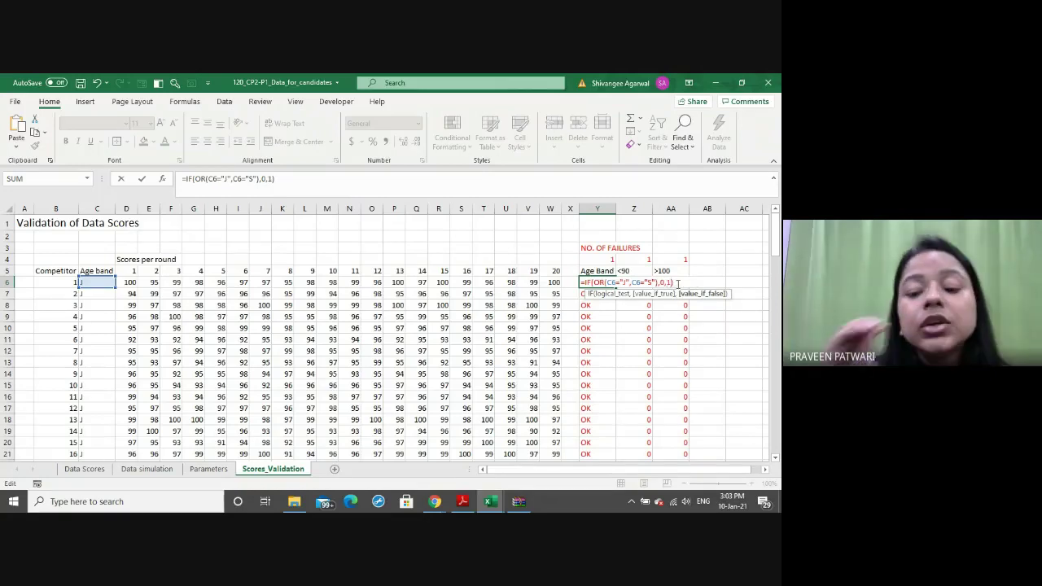
key("BackSpace")
type("1")
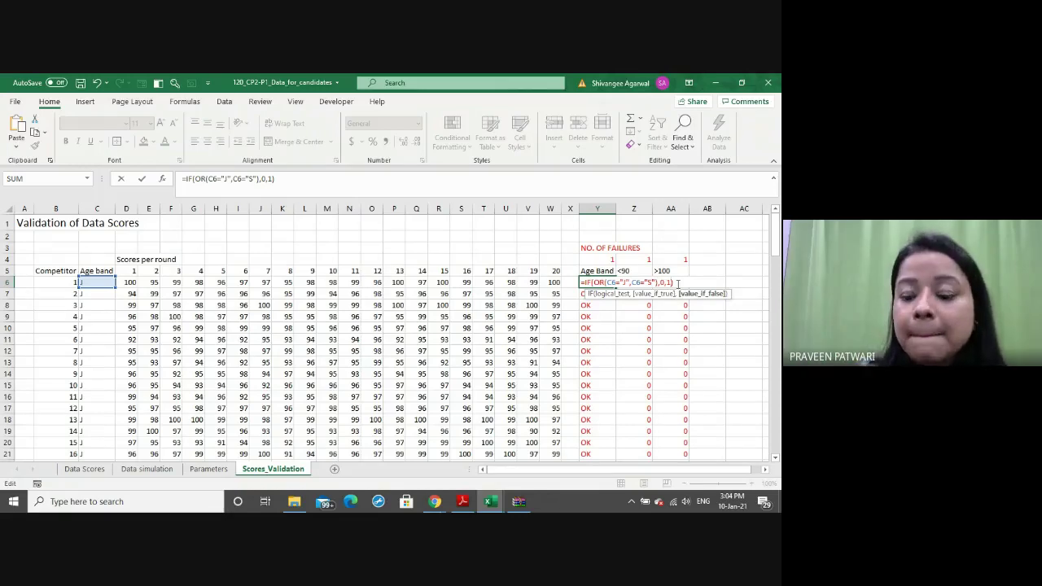
key("Return")
left_click(596, 284)
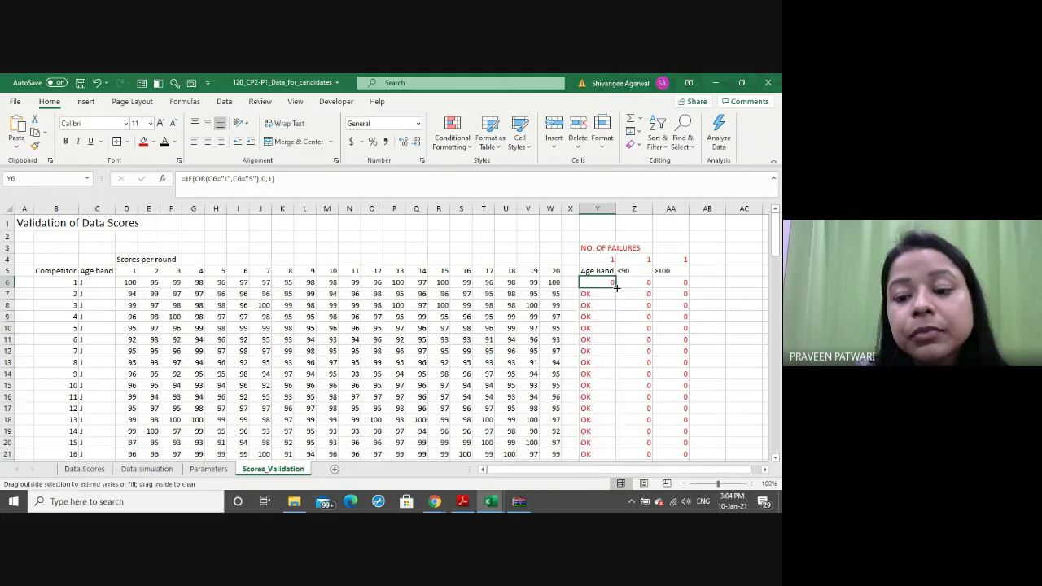
double_click(616, 287)
Fill Z4's SUM formula left into Y4 to total the age-band failures
left_click(640, 256)
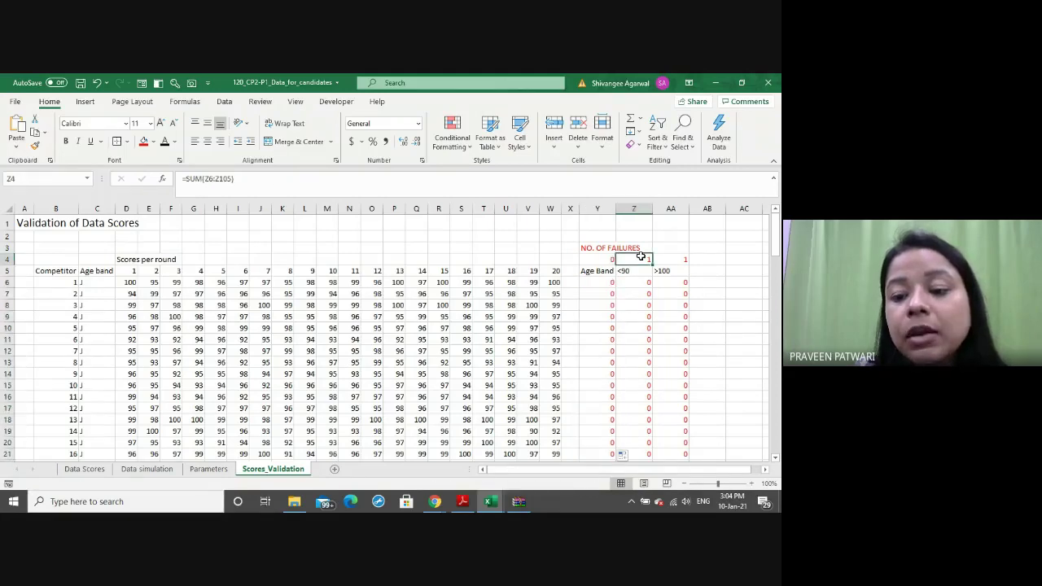
left_click(609, 281)
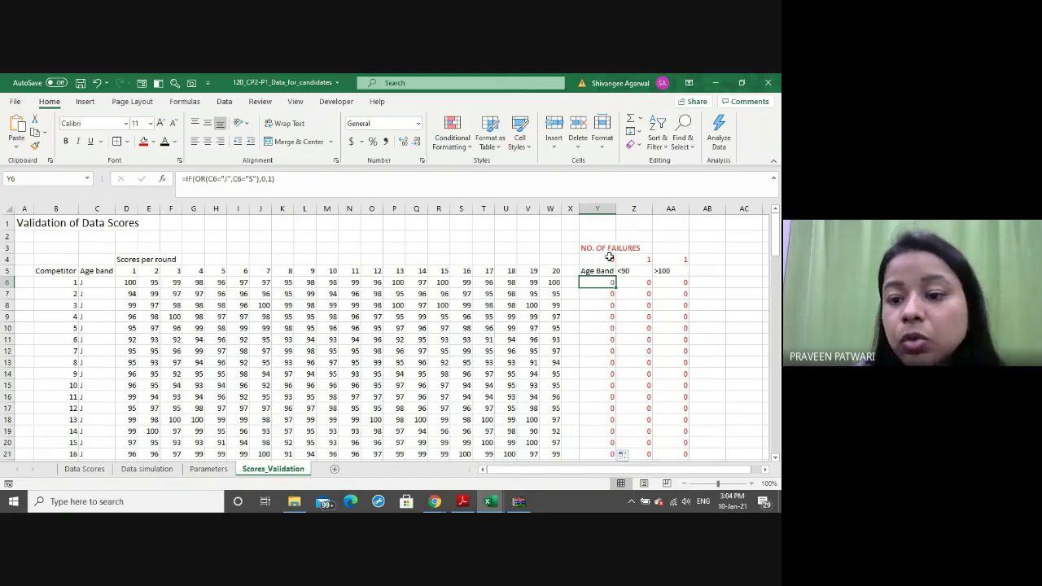
mouse_move(611, 259)
left_mouse_down()
mouse_move(626, 260)
mouse_move(581, 262)
left_mouse_up()
left_click(641, 259)
left_click(592, 260)
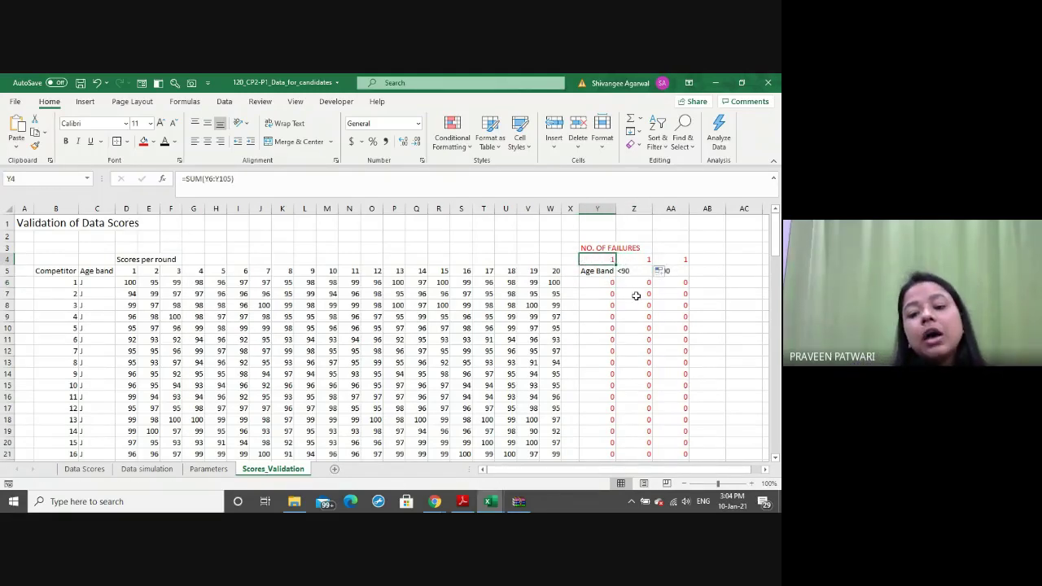
left_click(610, 288)
Go to the last competitor at row 105 and select the blank cell B107 below
left_click(611, 280)
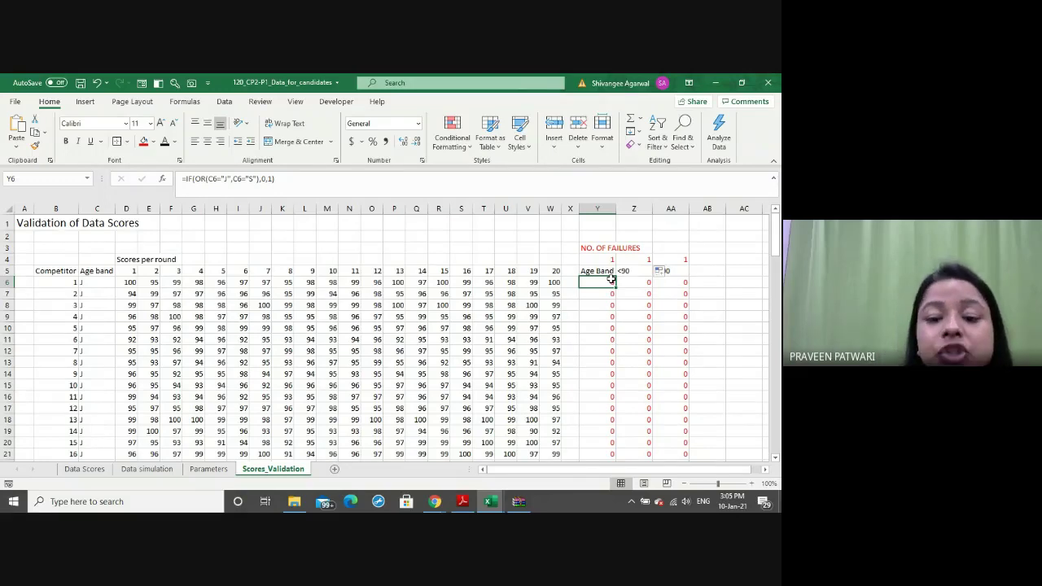
scroll(612, 279, "down", 8)
scroll(611, 280, "down", 13)
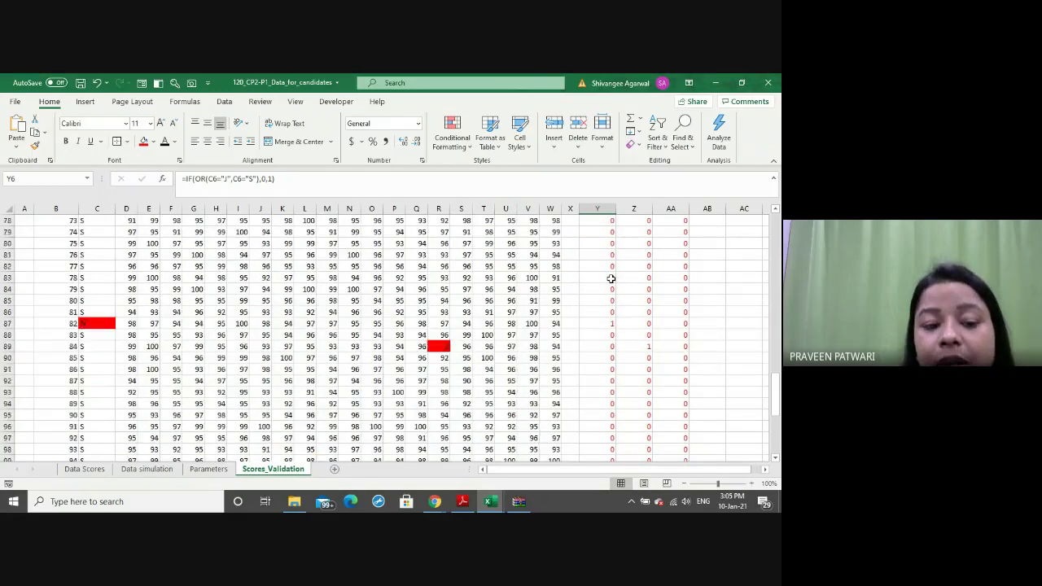
scroll(612, 279, "down", 11)
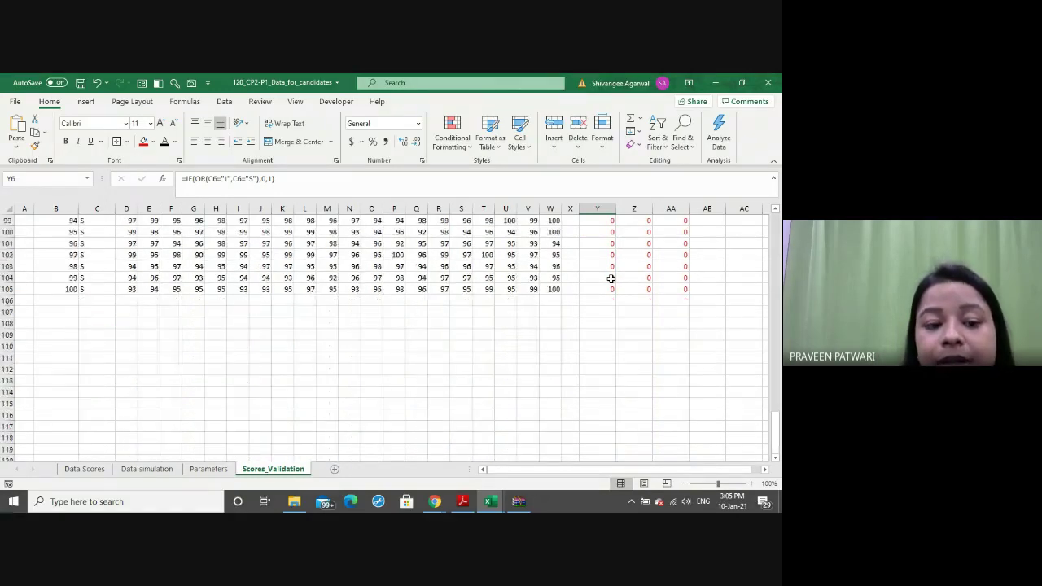
left_click(50, 289)
left_click(61, 312)
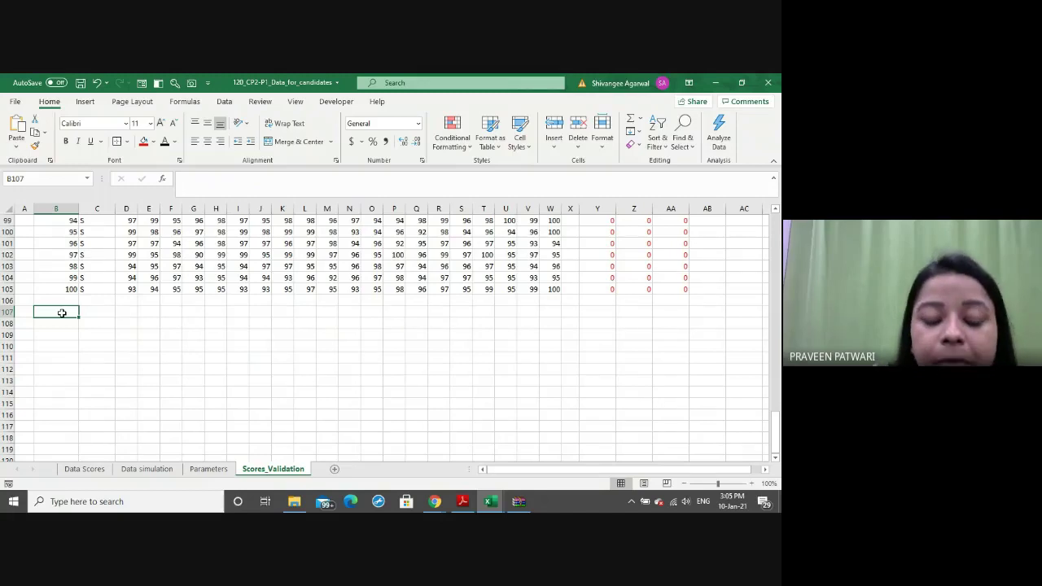
Label B108 'CHECK' below the score data
type("CHECK")
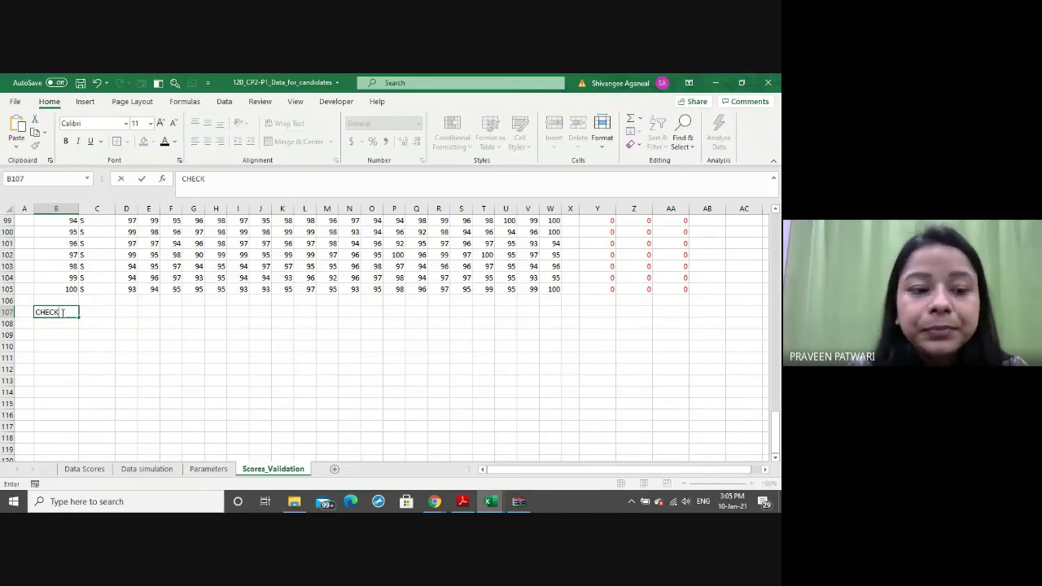
type("-")
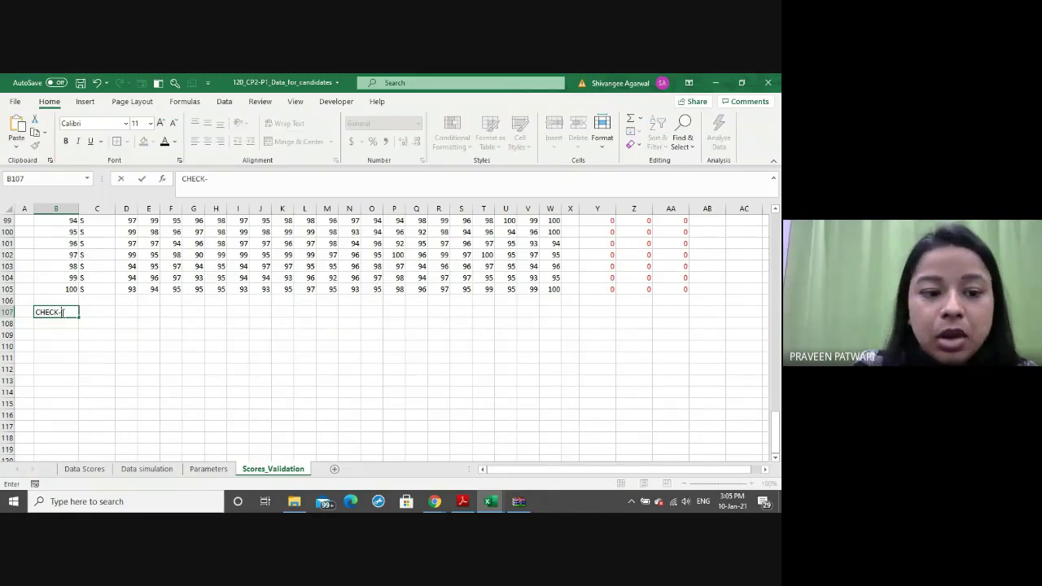
key("BackSpace")
key("BackSpace")
key("BackSpace")
key("Return")
type("CHE")
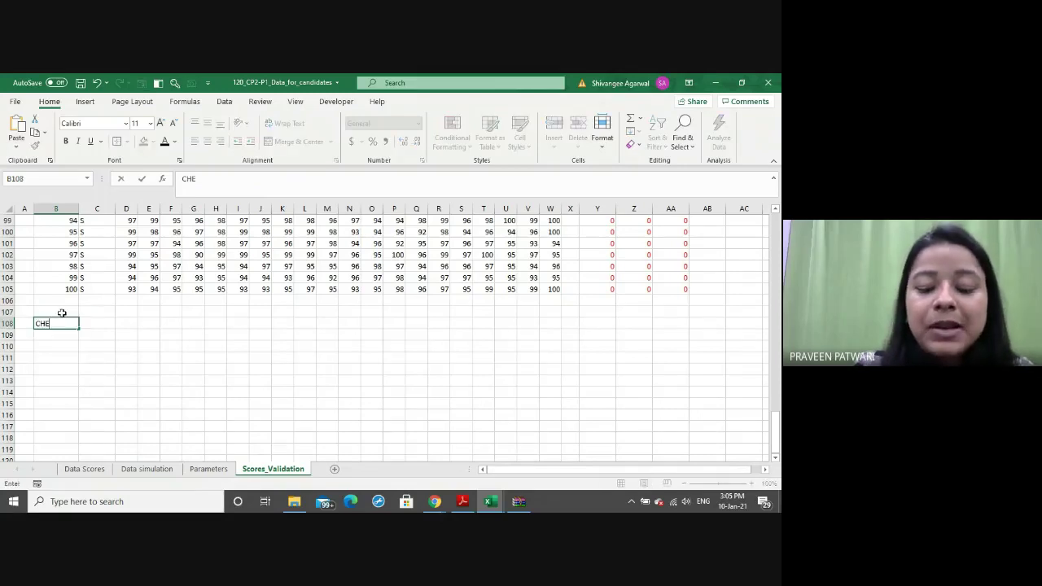
type("CK")
left_click(61, 311)
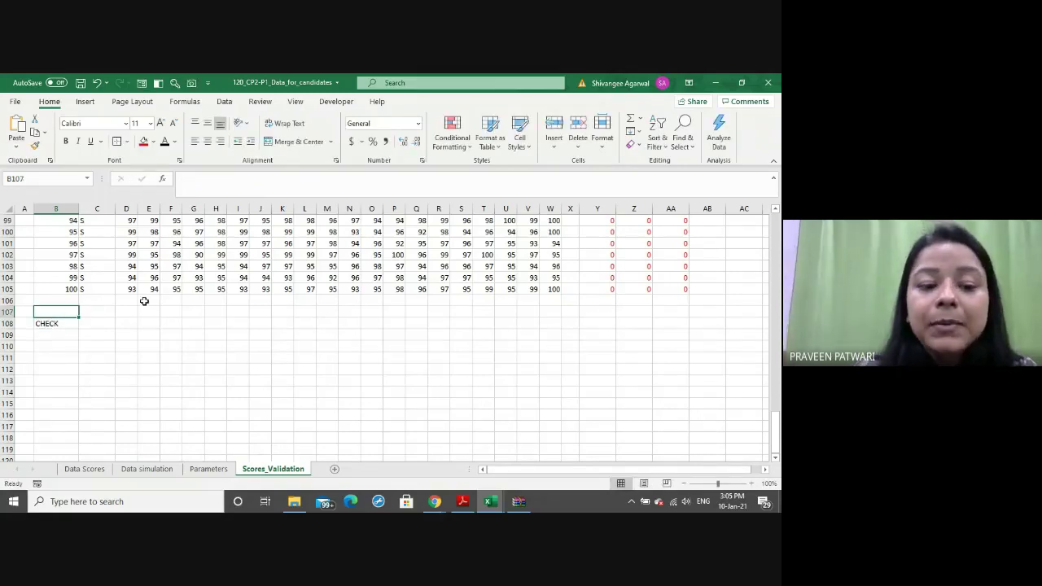
Start a COUNT check in B107 over the competitor numbers B6:B105
type("=I")
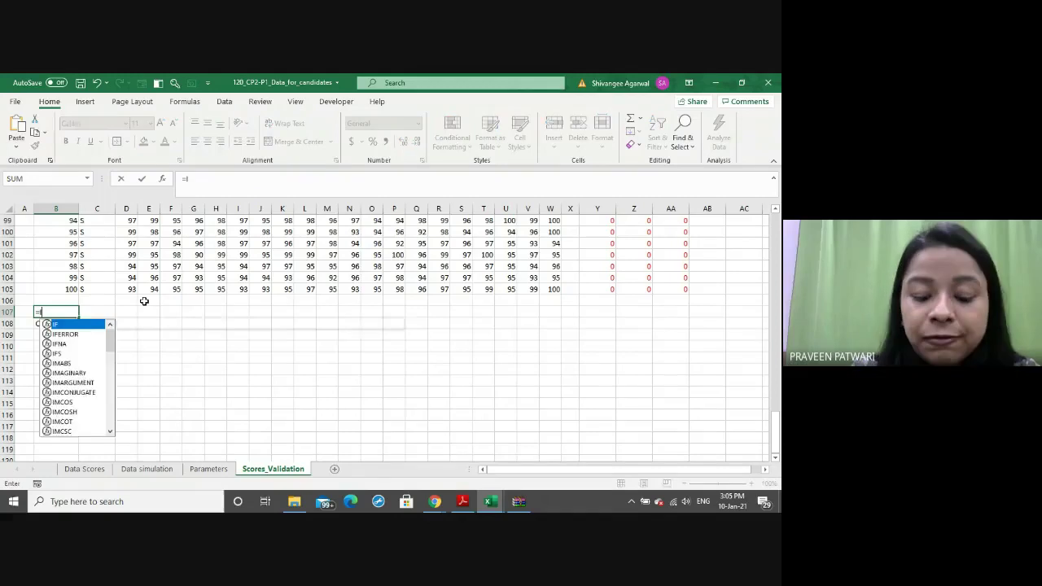
type("F(")
key("Up")
key("Up")
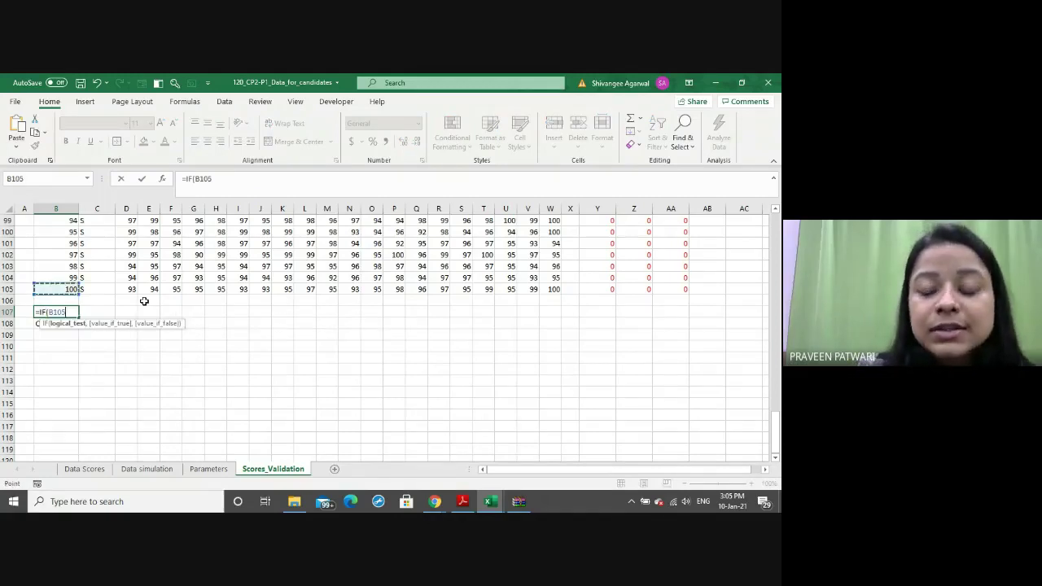
type("=")
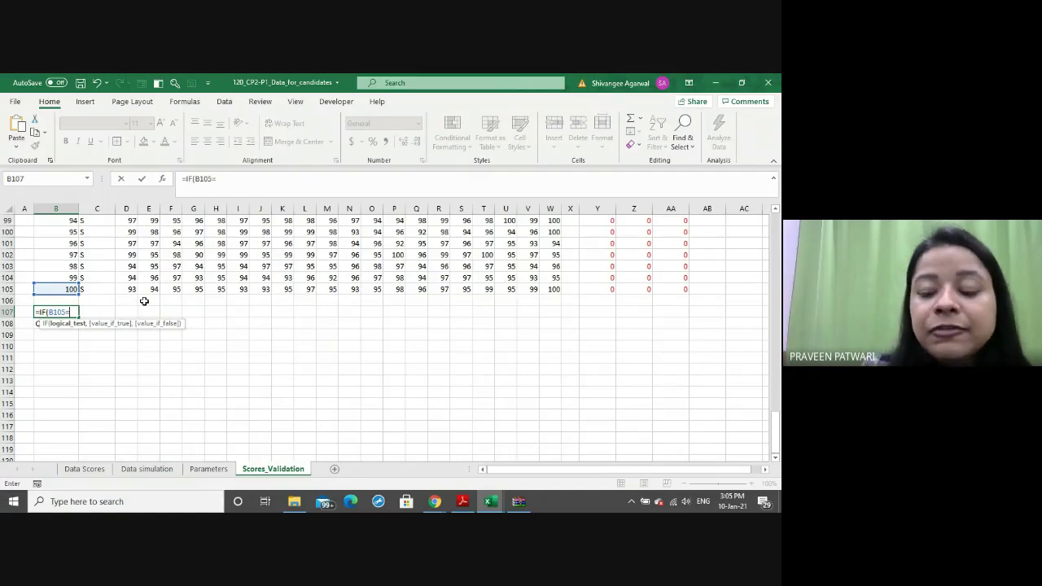
key("BackSpace")
key("BackSpace")
key("BackSpace")
key("BackSpace")
key("BackSpace")
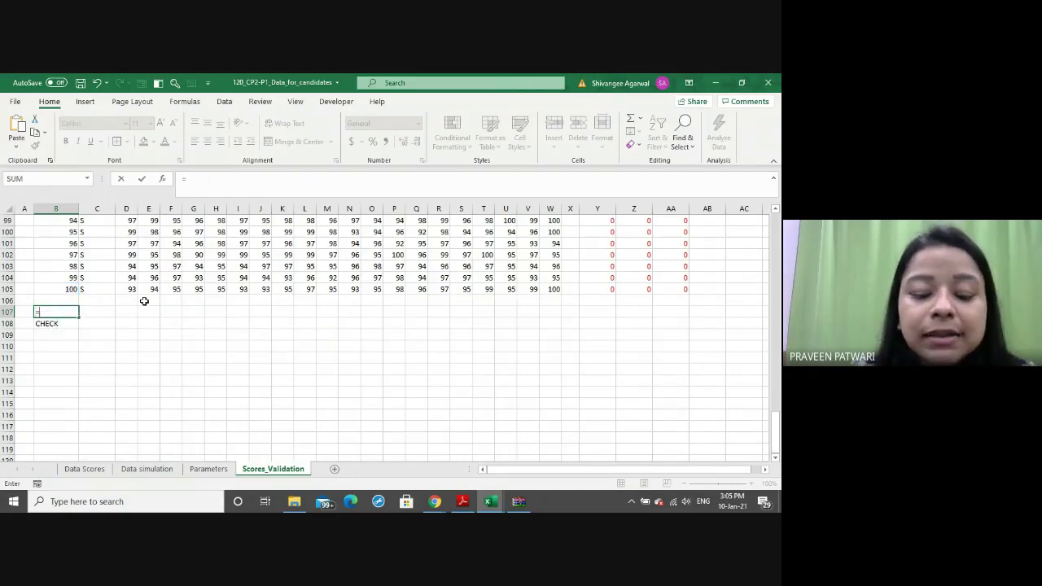
type("COUNT")
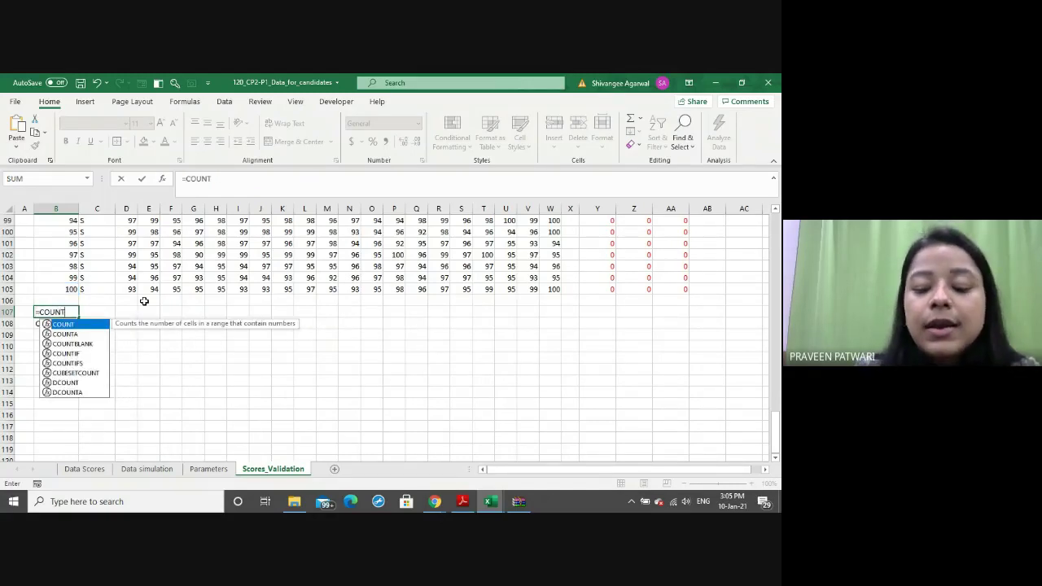
type("(")
key("Up")
key("Up")
key("Up")
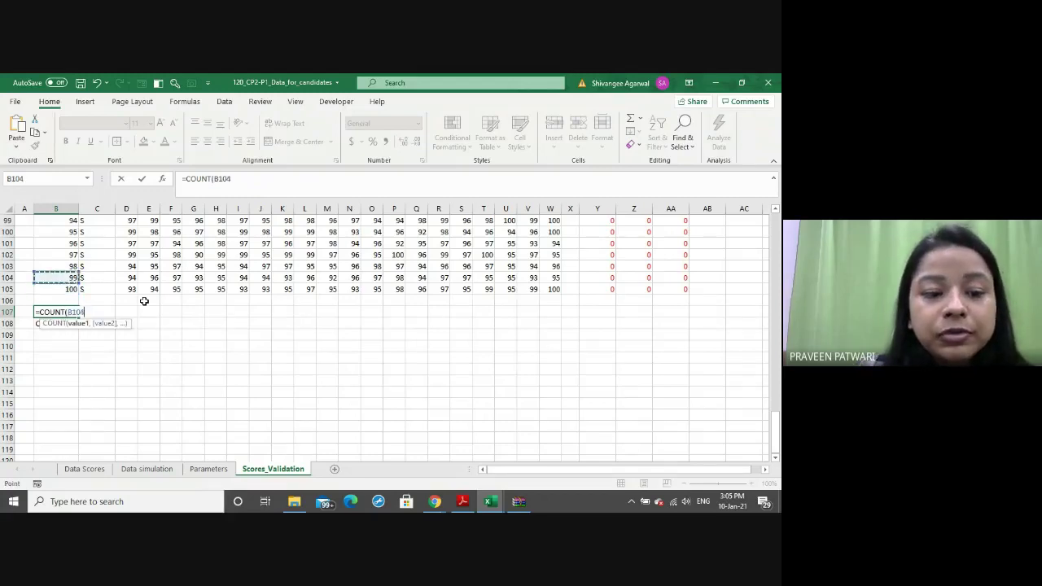
key("ctrl+Up")
key("ctrl+shift+Down")
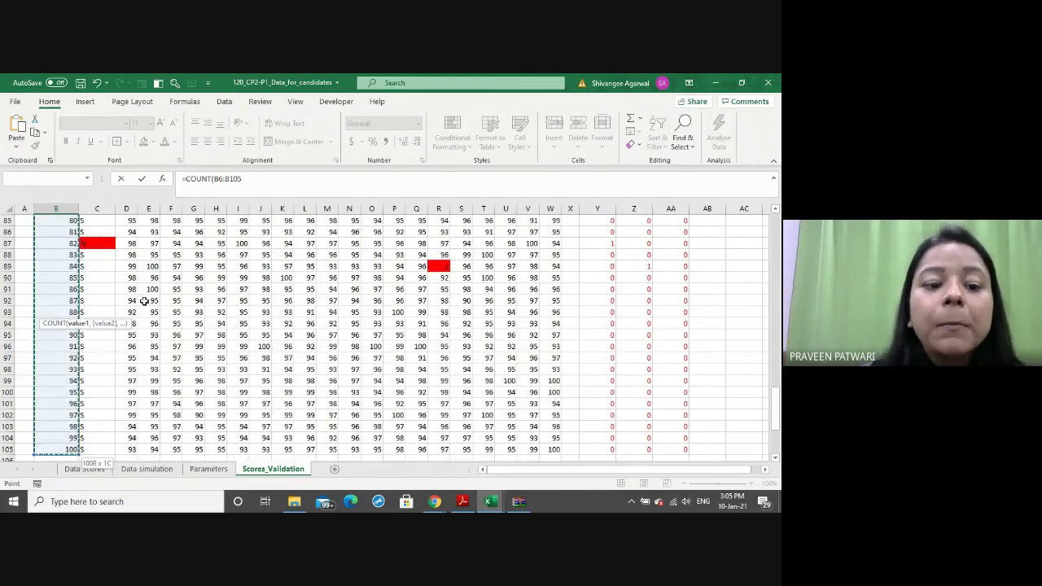
scroll(177, 291, "down", 7)
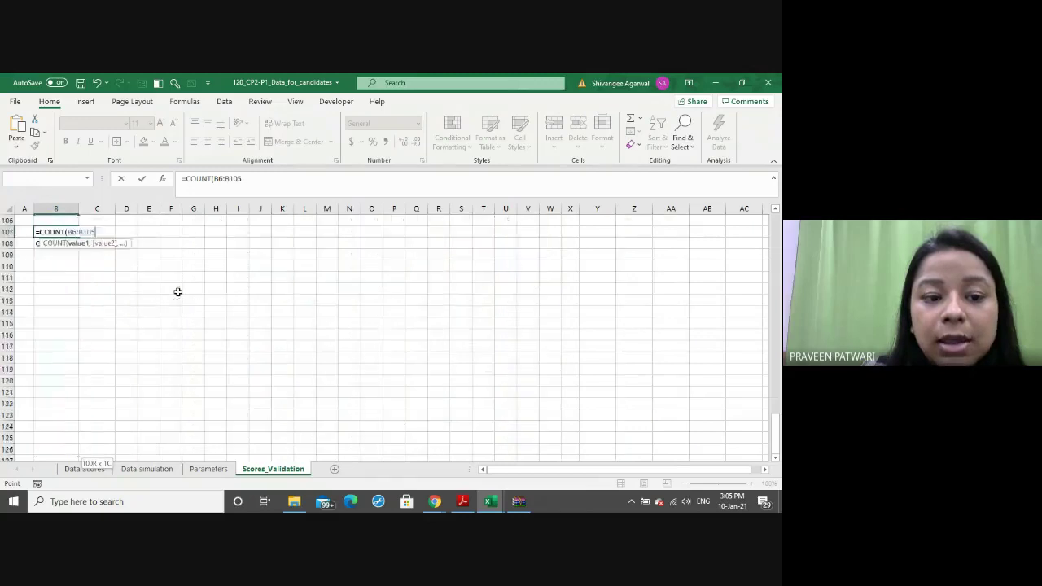
scroll(177, 290, "up", 2)
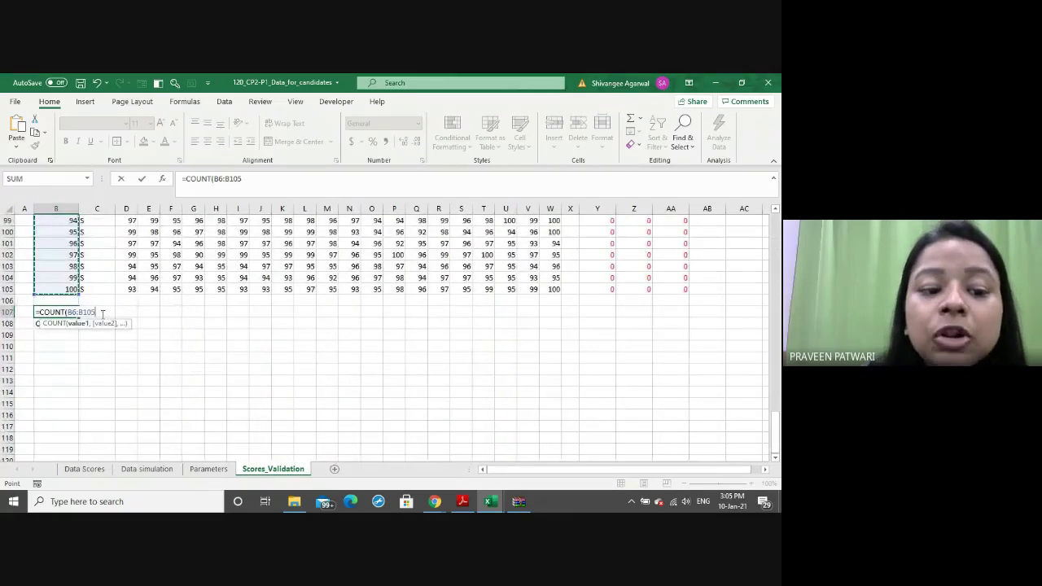
Compare the count with Parameters!B9, returning "OK" or "ERROR"
type("=")
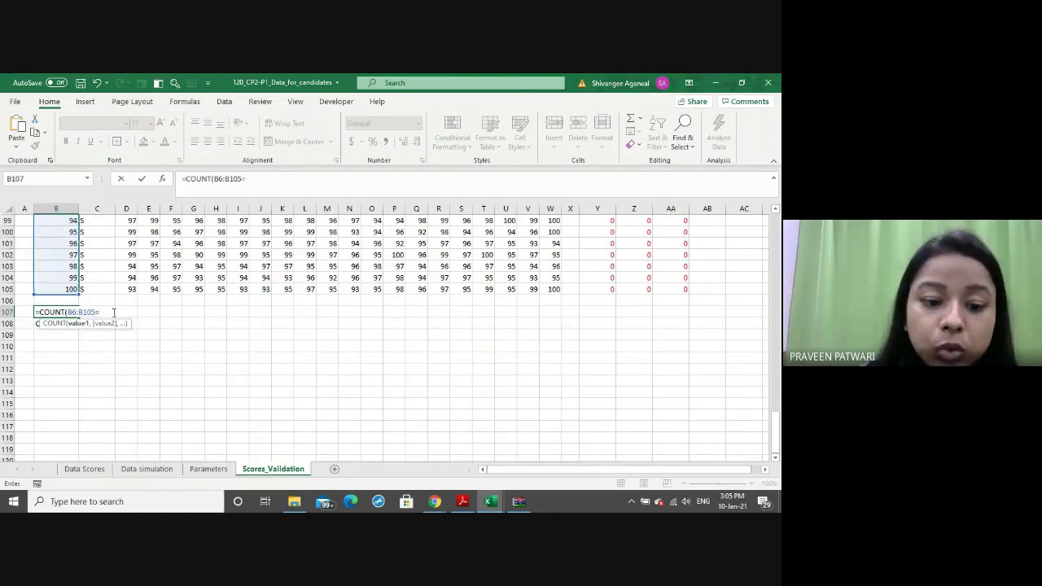
left_click(195, 470)
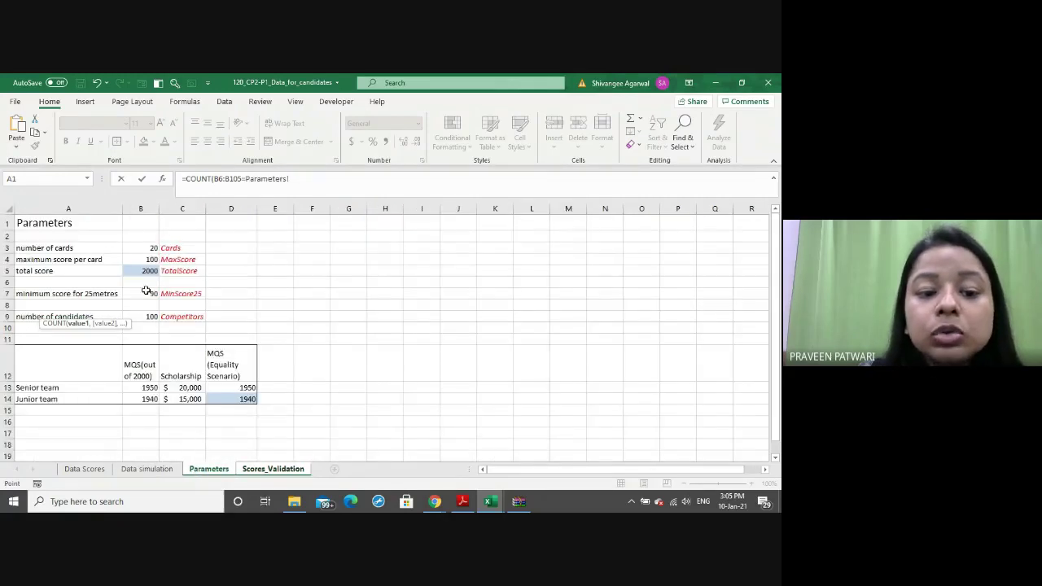
left_click(149, 316)
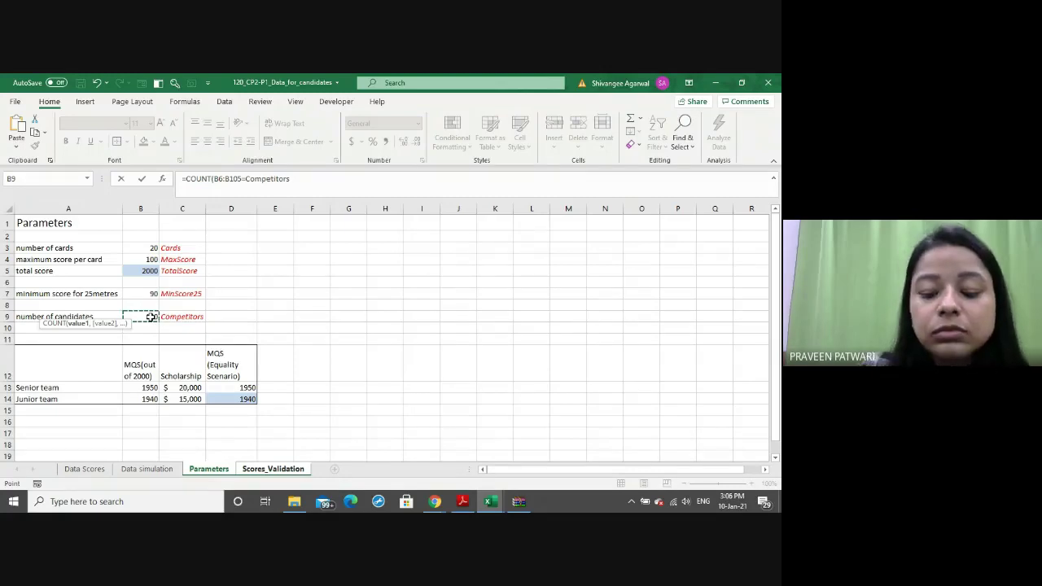
type(",\"O")
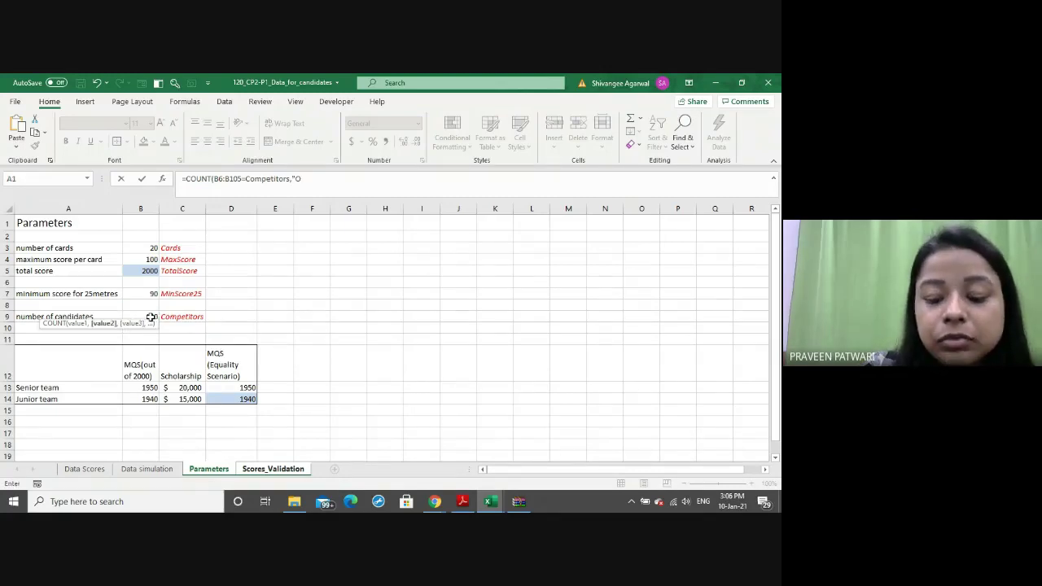
type("K\",\"")
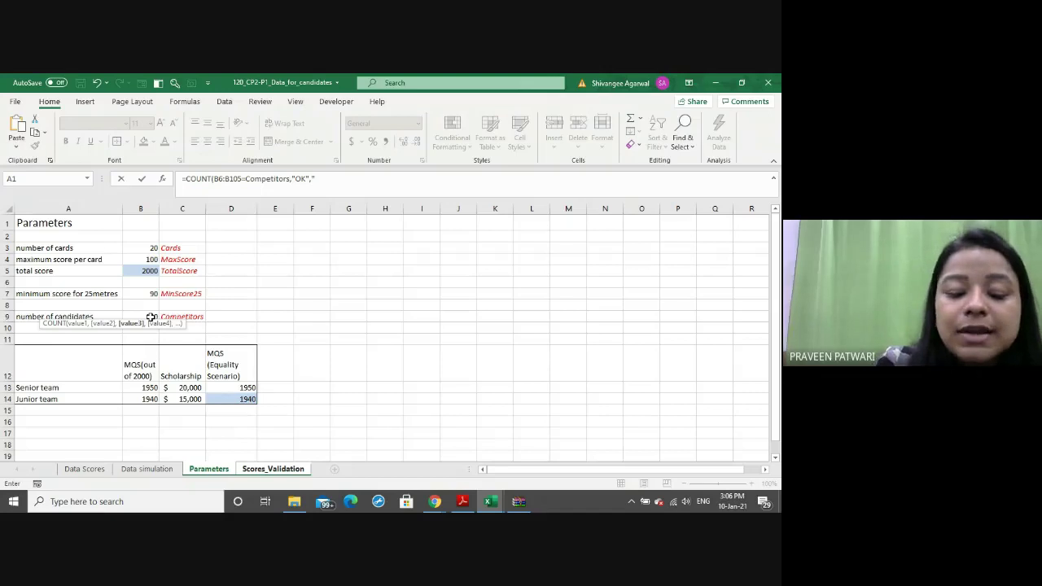
type("ERROR\"")
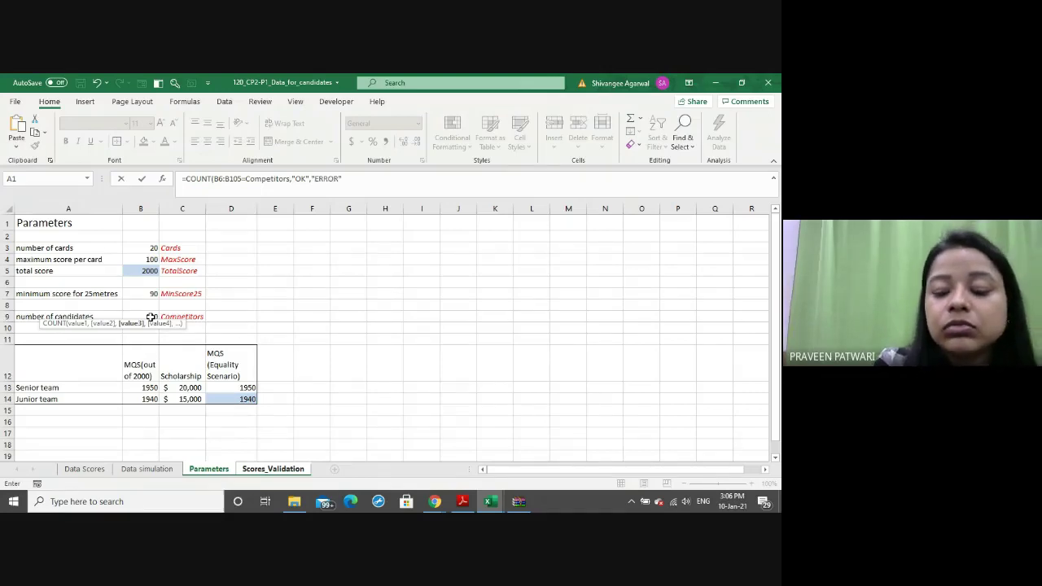
type(")")
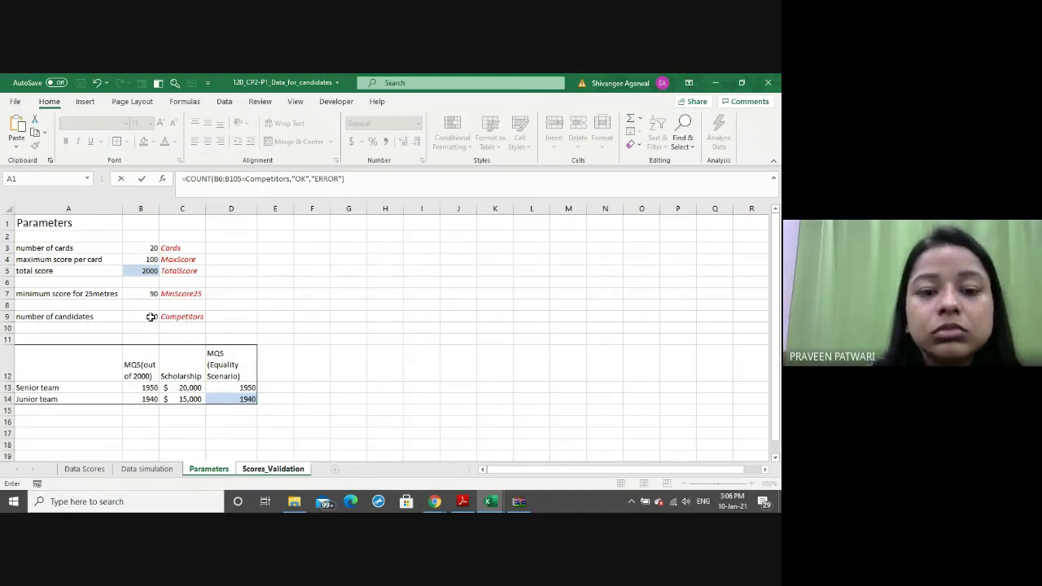
key("Return")
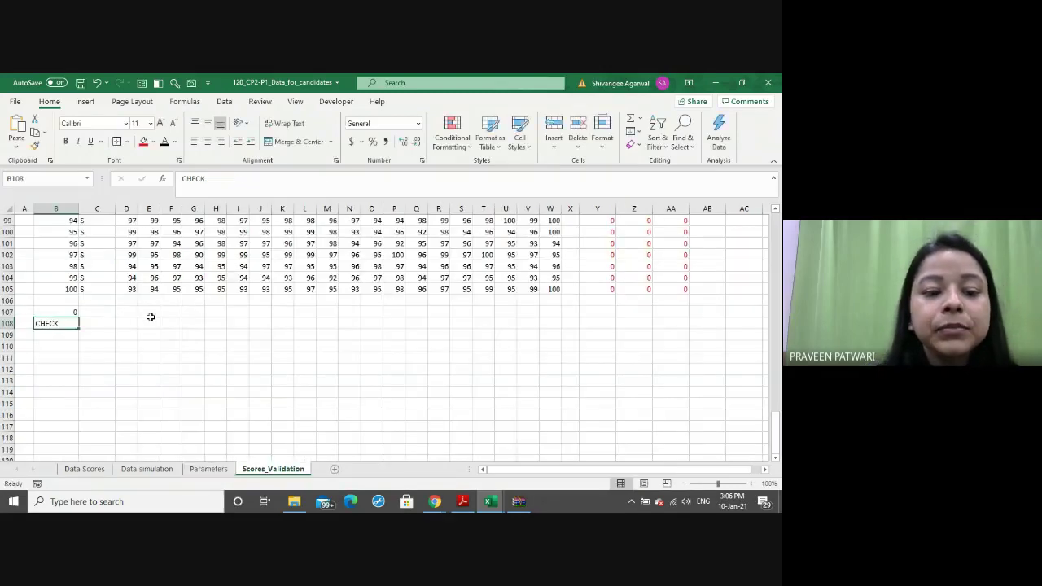
Delete B107's COUNT formula and begin re-entering it with =co
key("Up")
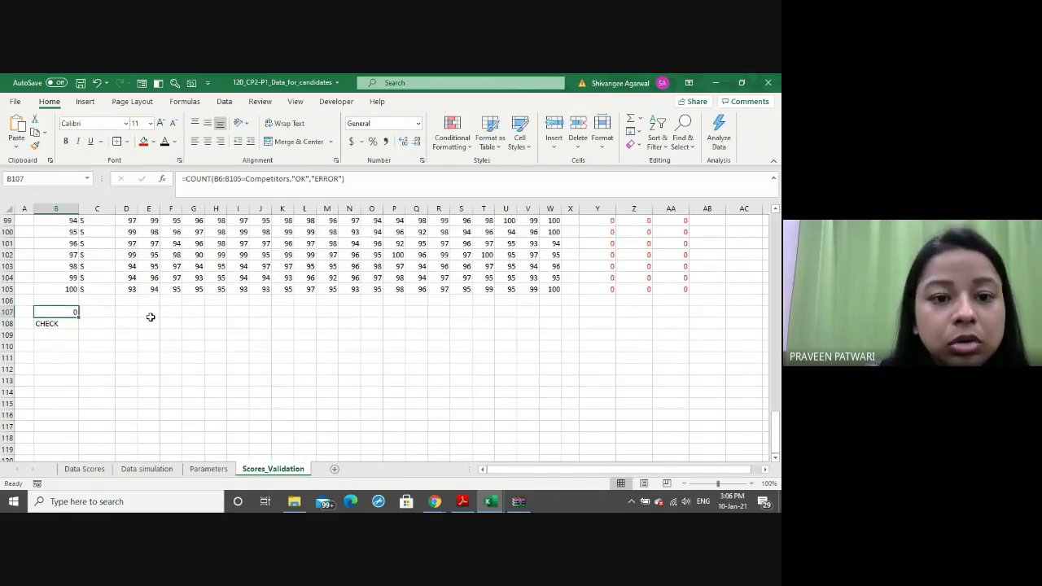
left_click(212, 178)
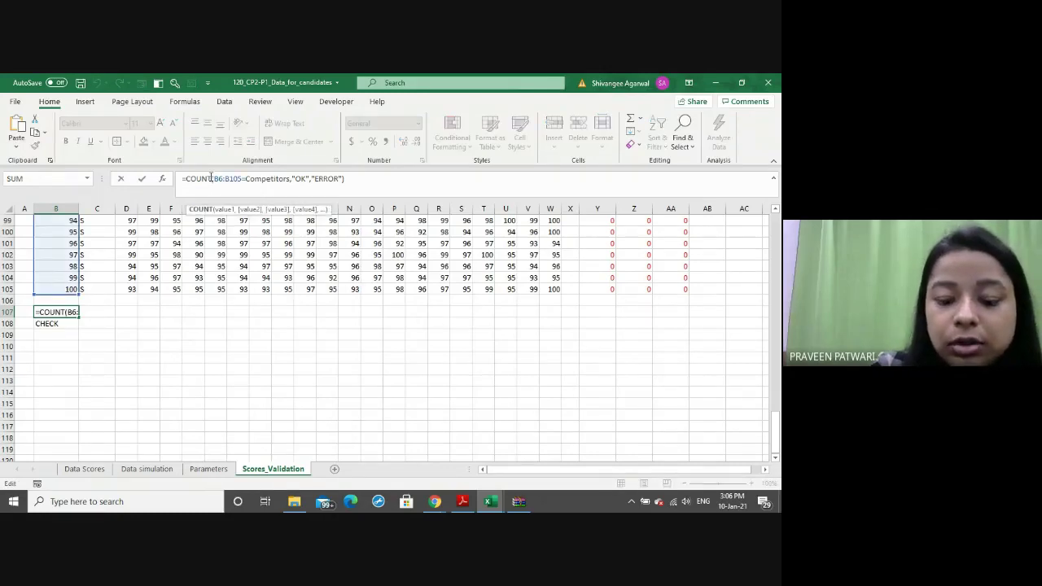
left_click_drag(210, 178, 240, 181)
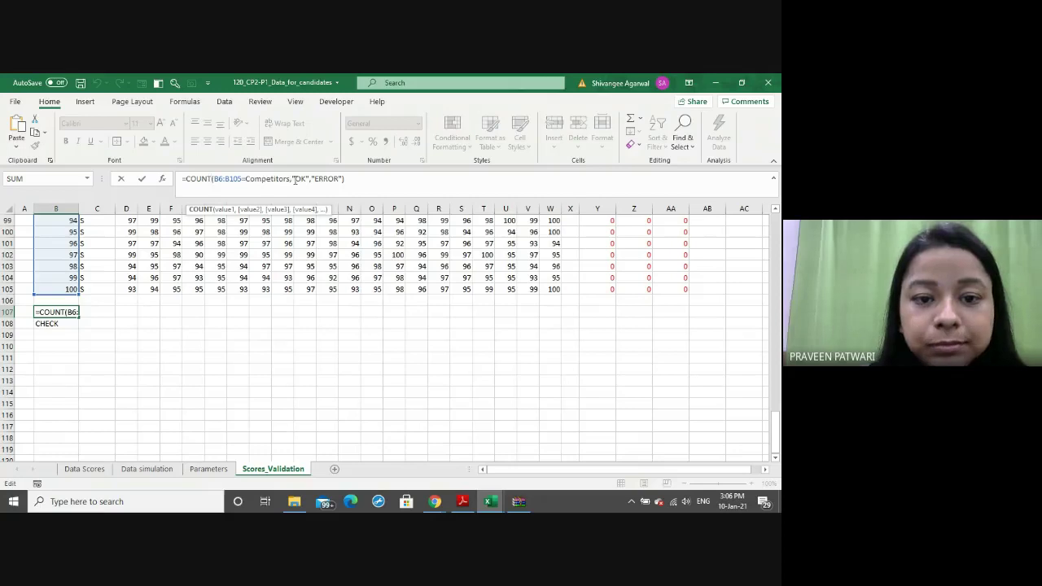
left_click_drag(345, 180, 181, 179)
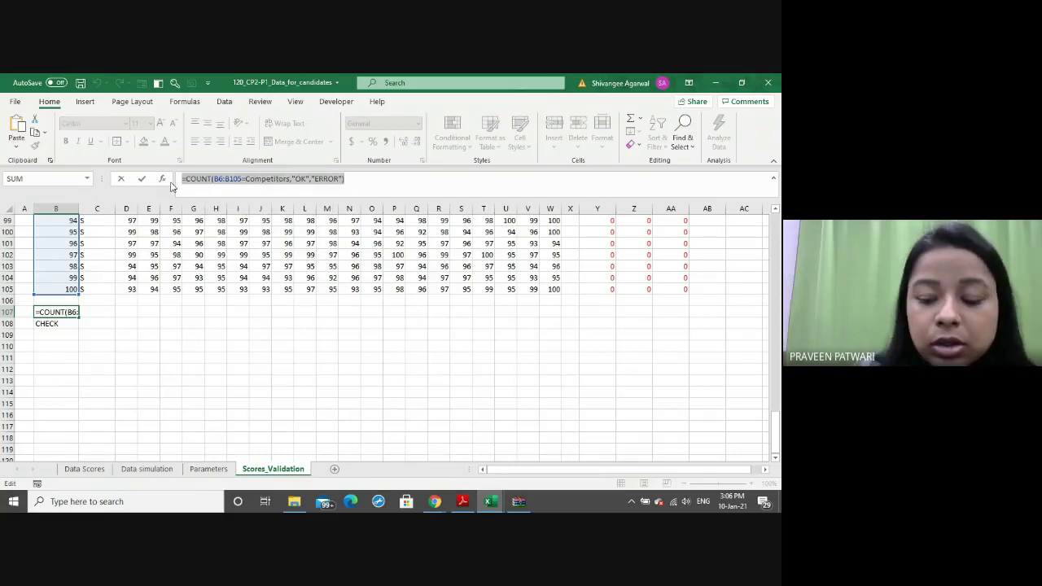
key("BackSpace")
type("=")
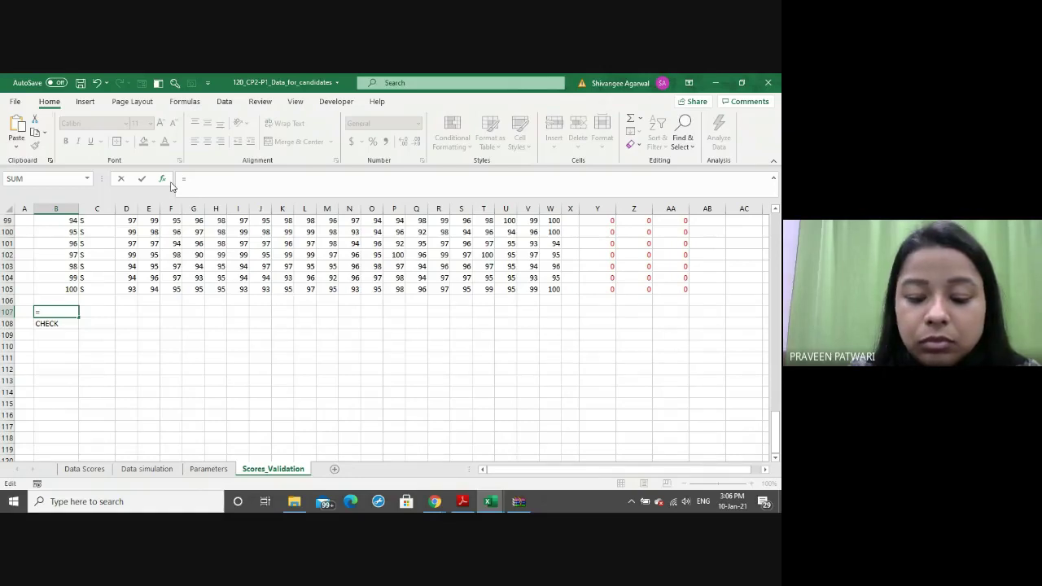
type("co")
In B107 build =IF(COUNT(B6:B105)=Competitors,"OK","ERROR") using Parameters!B9 as the competitor count
key("BackSpace")
key("BackSpace")
key("BackSpace")
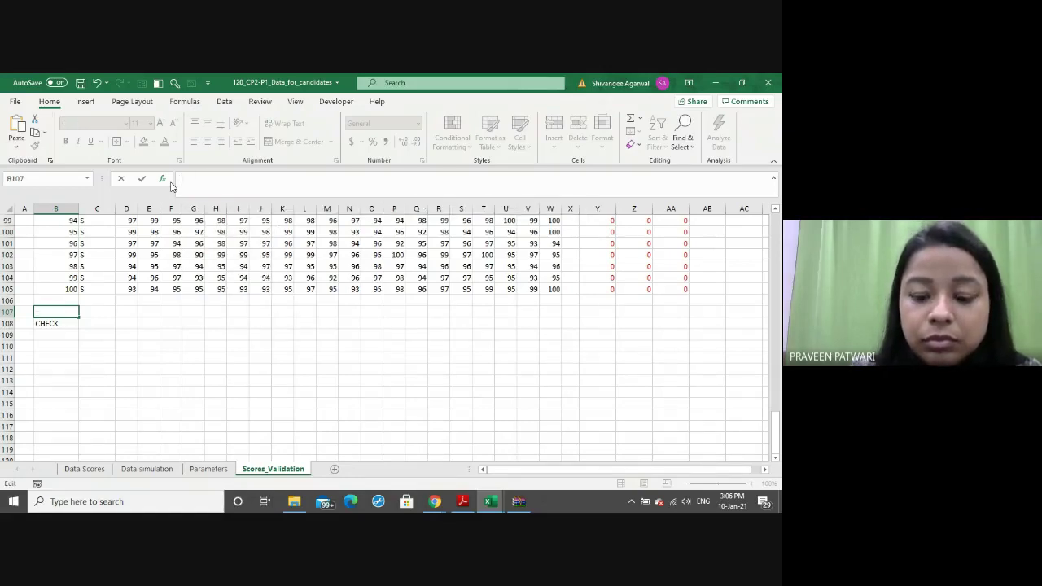
type("=IF(")
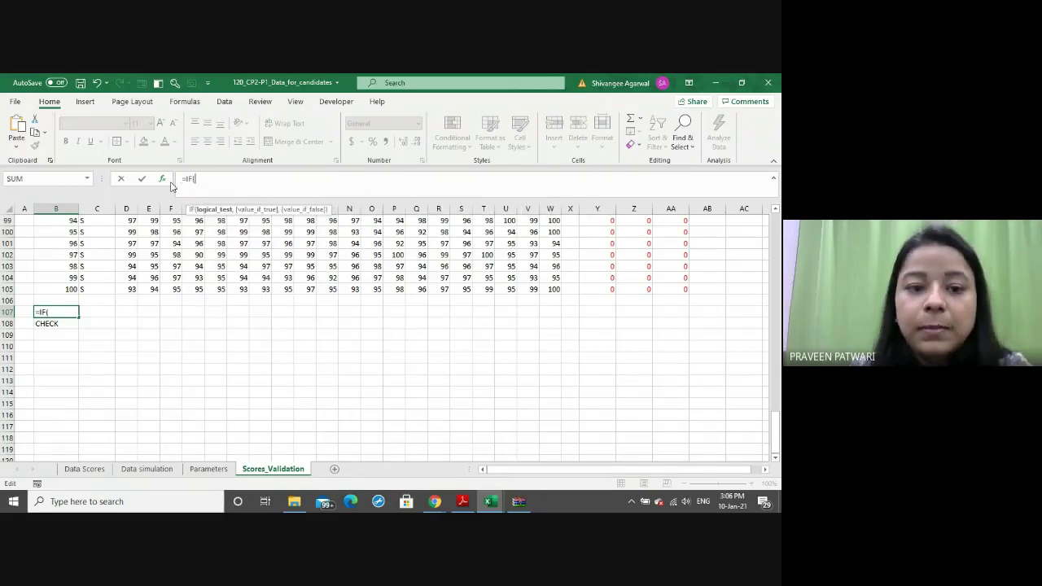
type("CO")
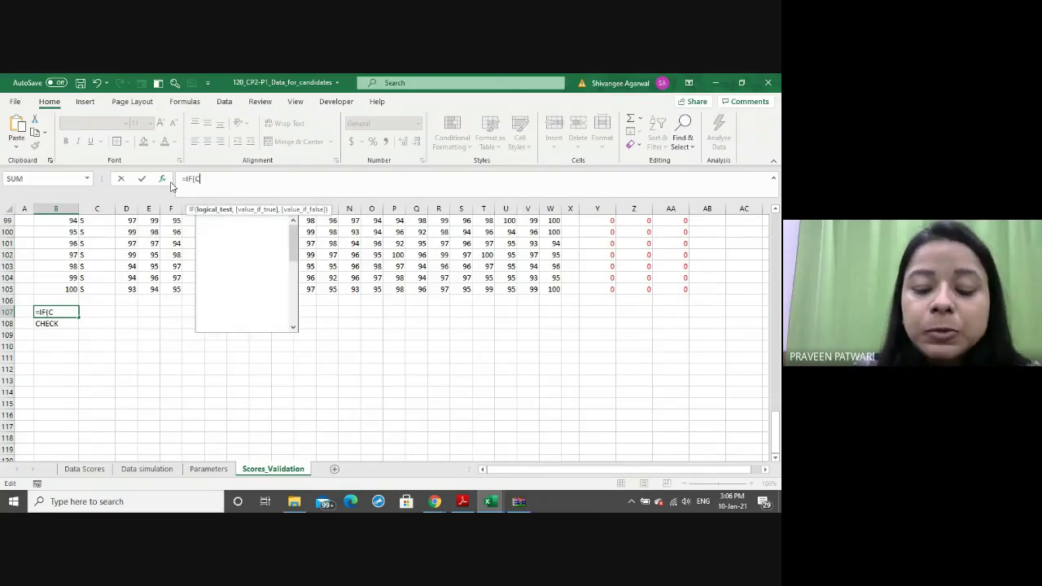
type("UNT(")
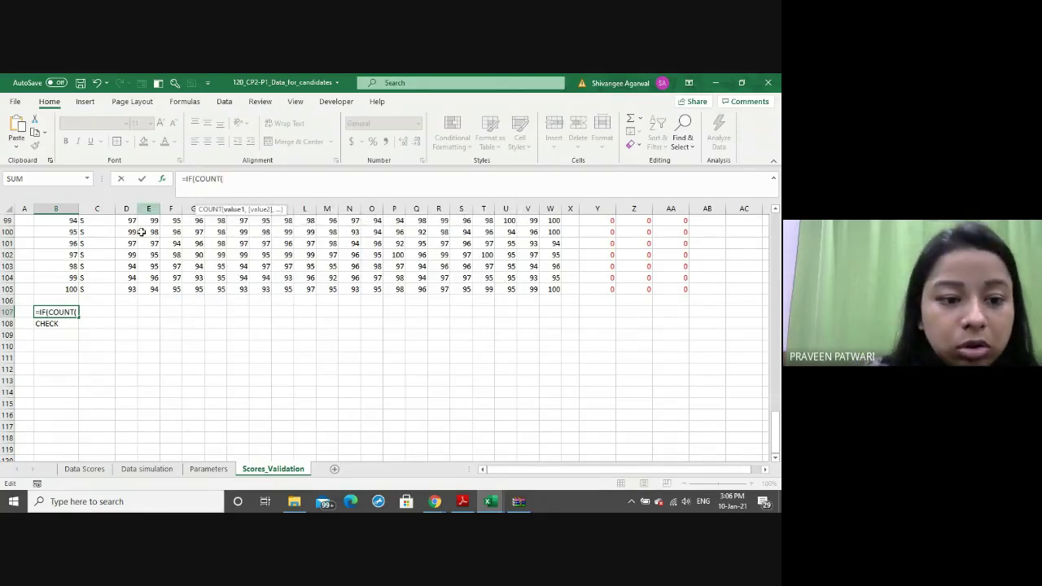
left_click(72, 289)
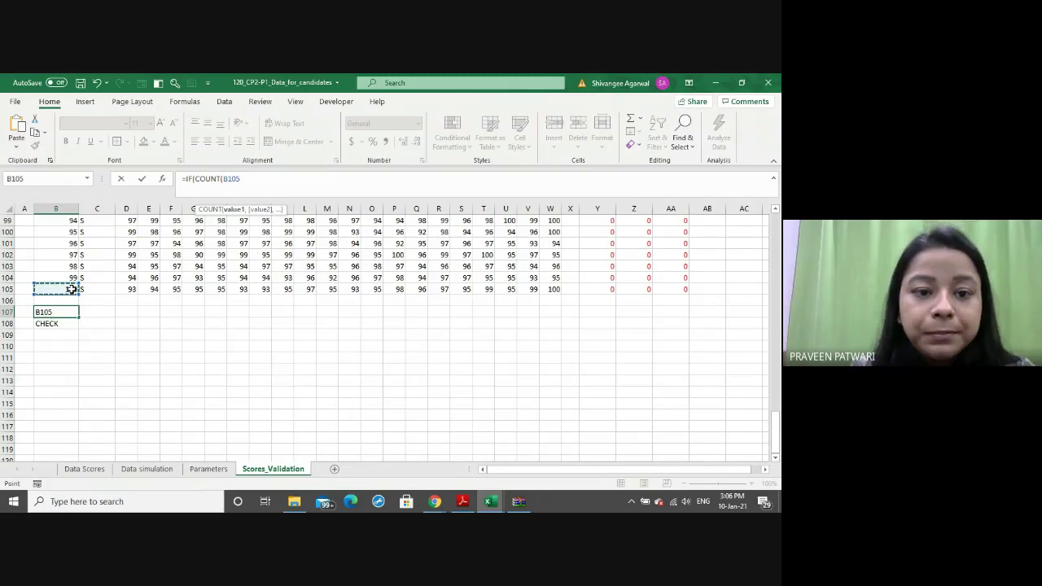
key("ctrl+shift+Up")
left_click(53, 232)
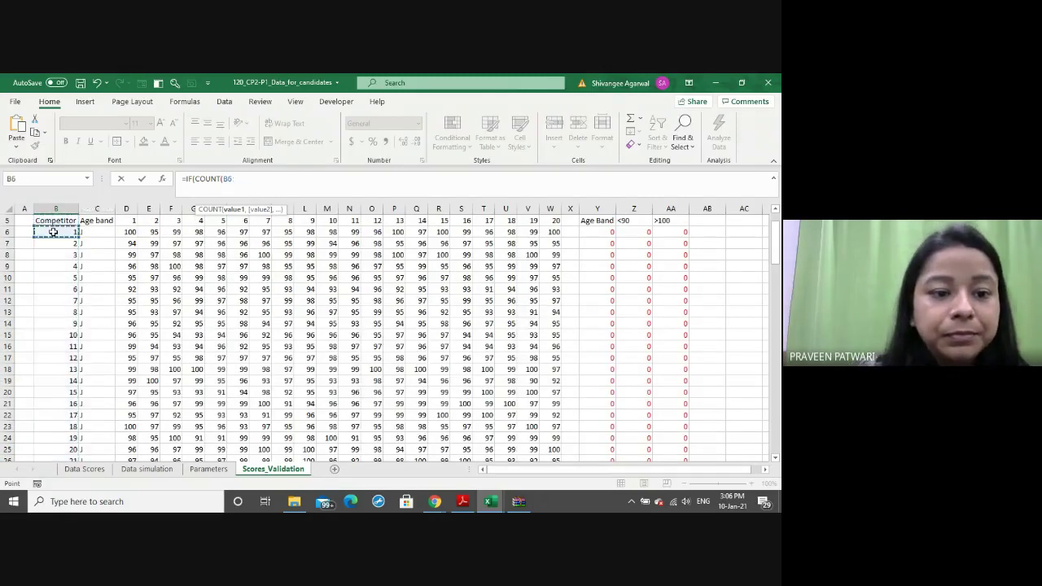
key("ctrl+shift+Down")
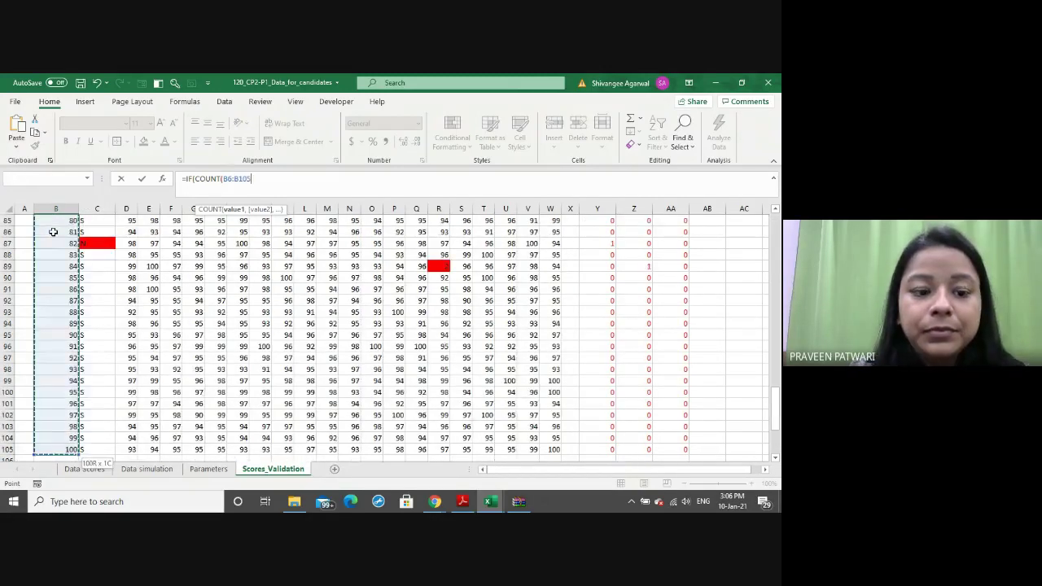
type(")=")
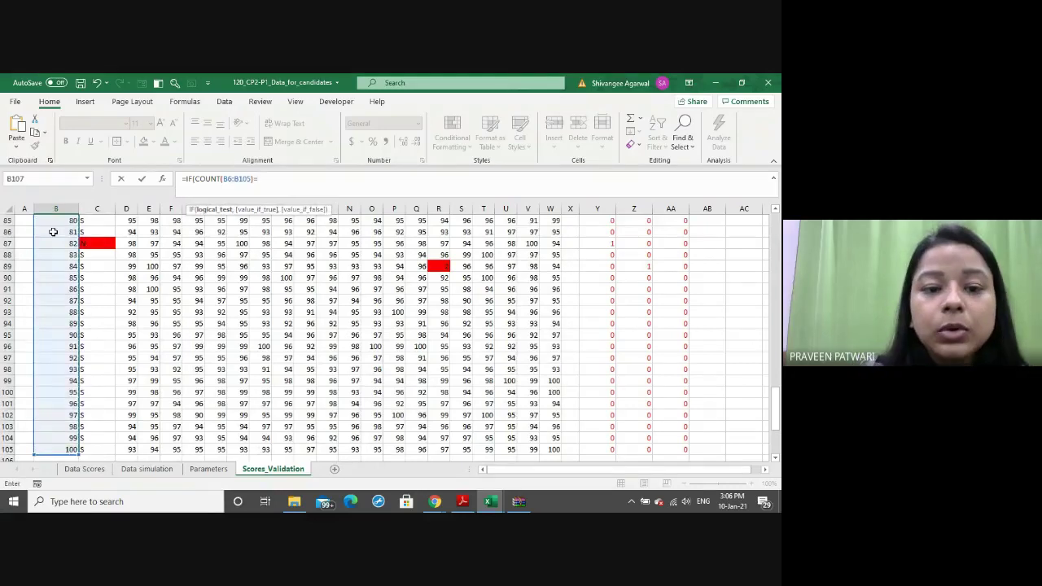
left_click(209, 469)
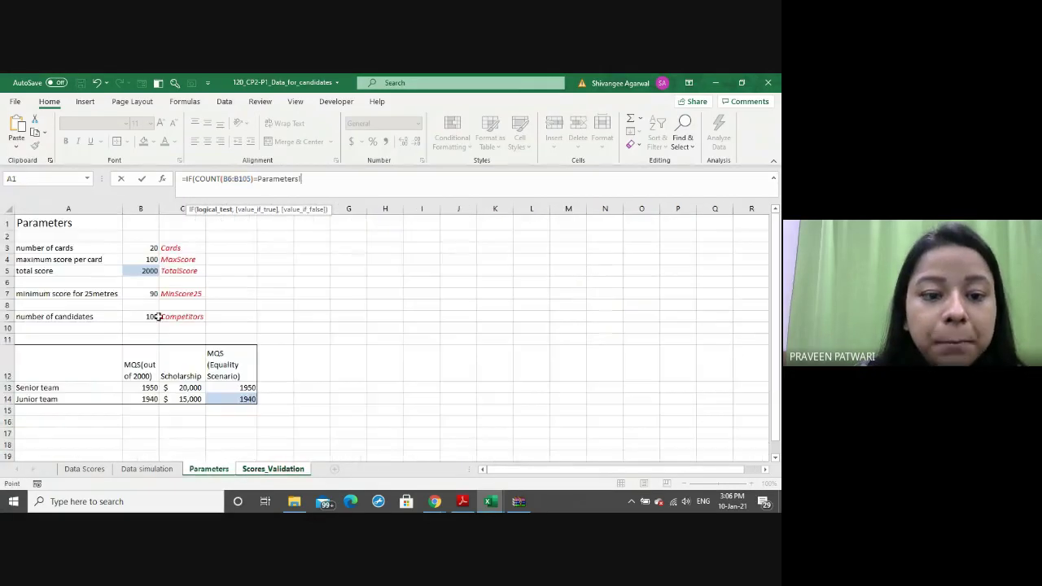
left_click(151, 318)
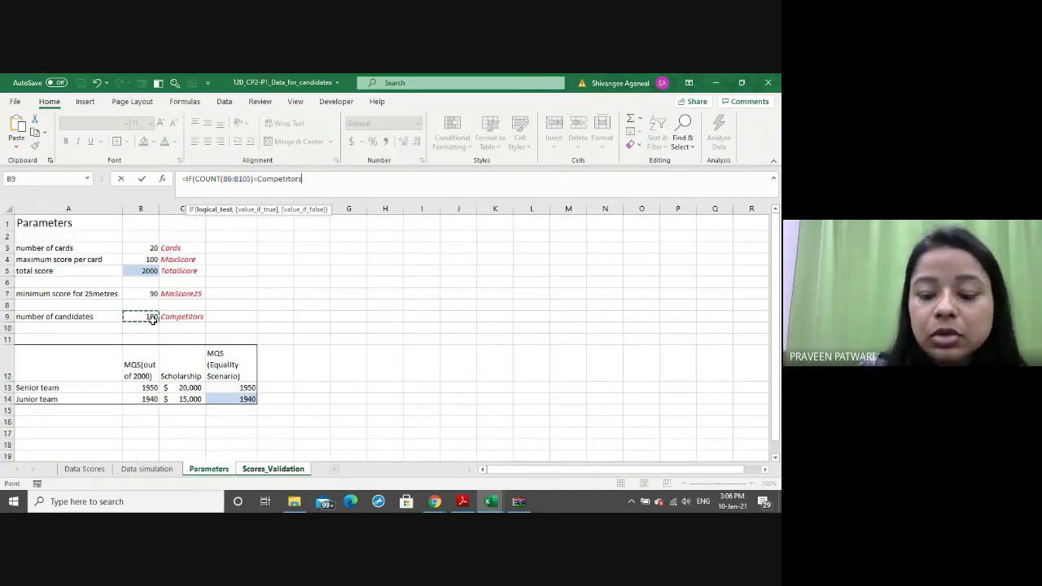
type(",\"OK\",")
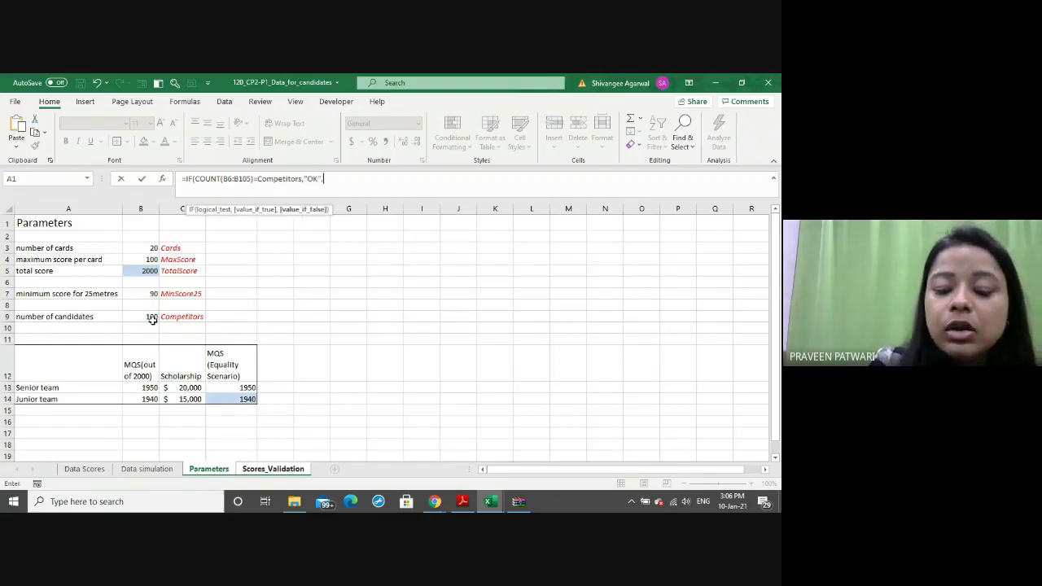
type("\"ERROR\"")
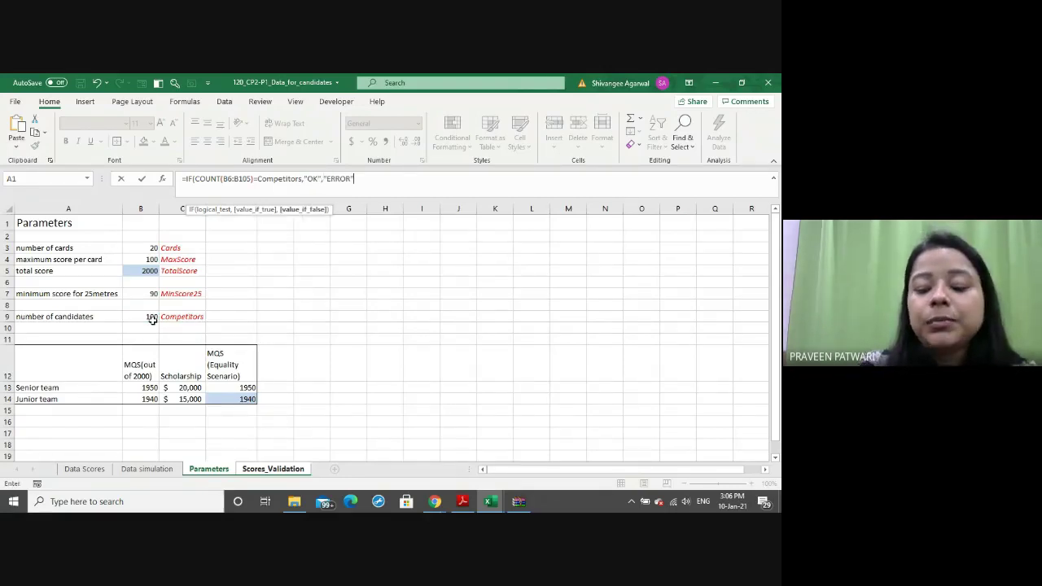
type(")")
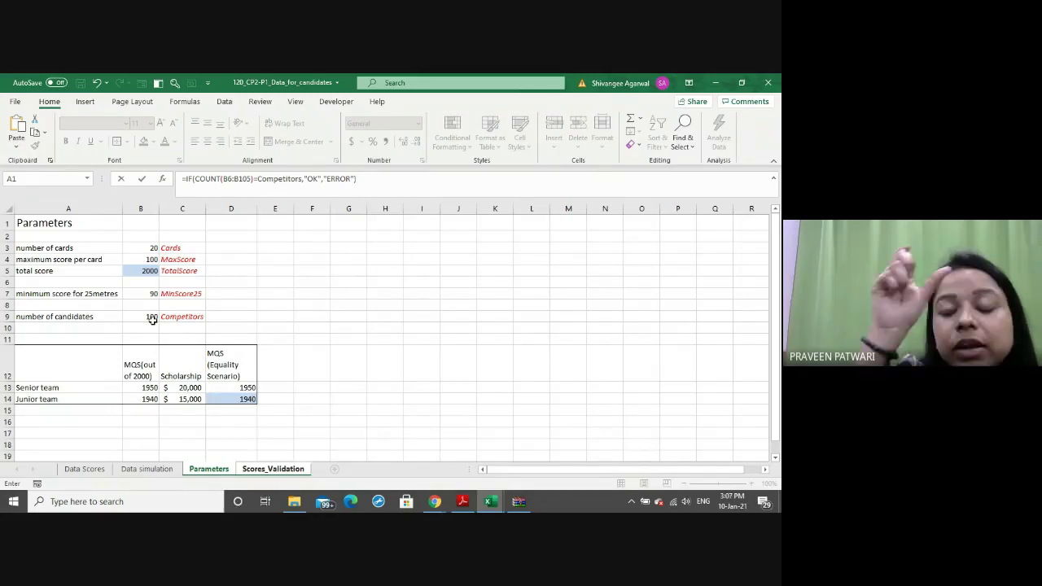
Commit the B107 check and give its OK result red text instead of a red fill
key("Return")
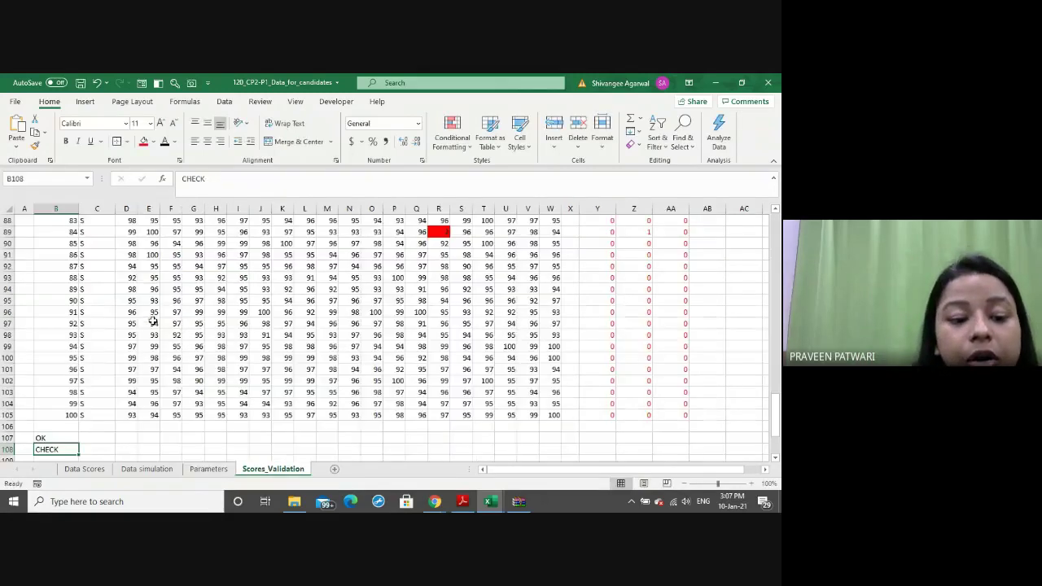
left_click(57, 438)
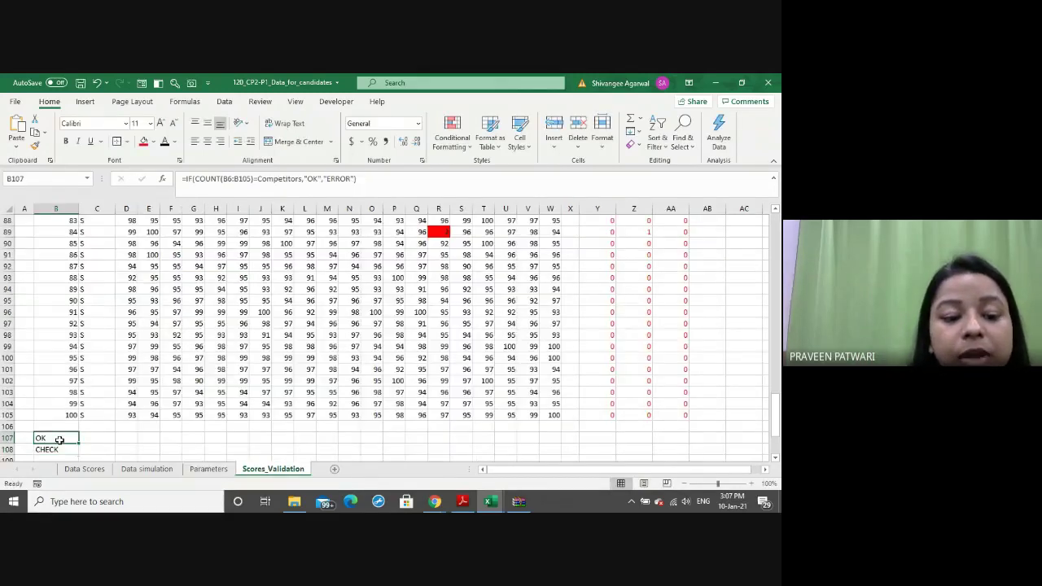
left_click(143, 141)
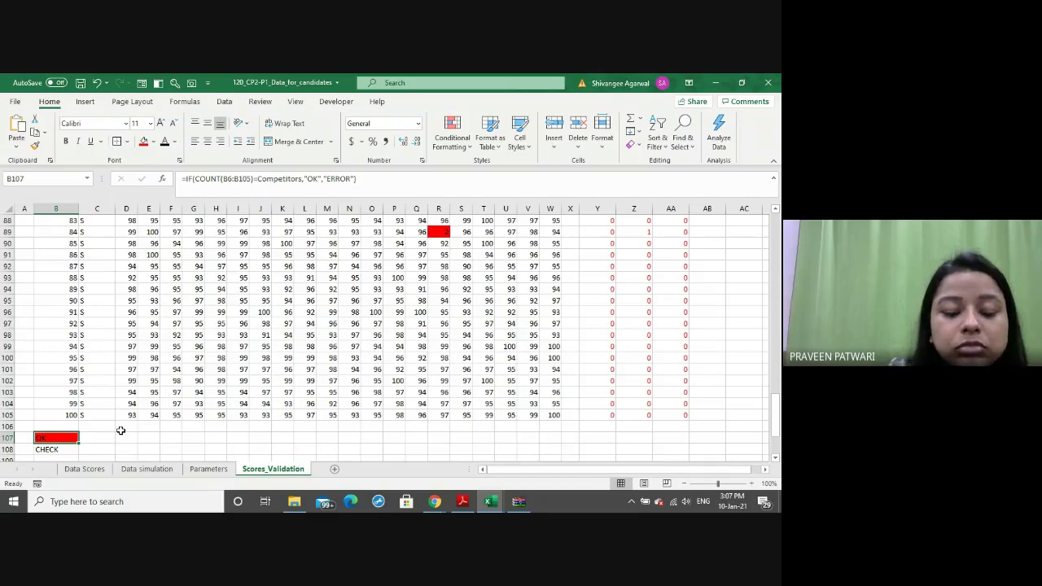
key("ctrl+z")
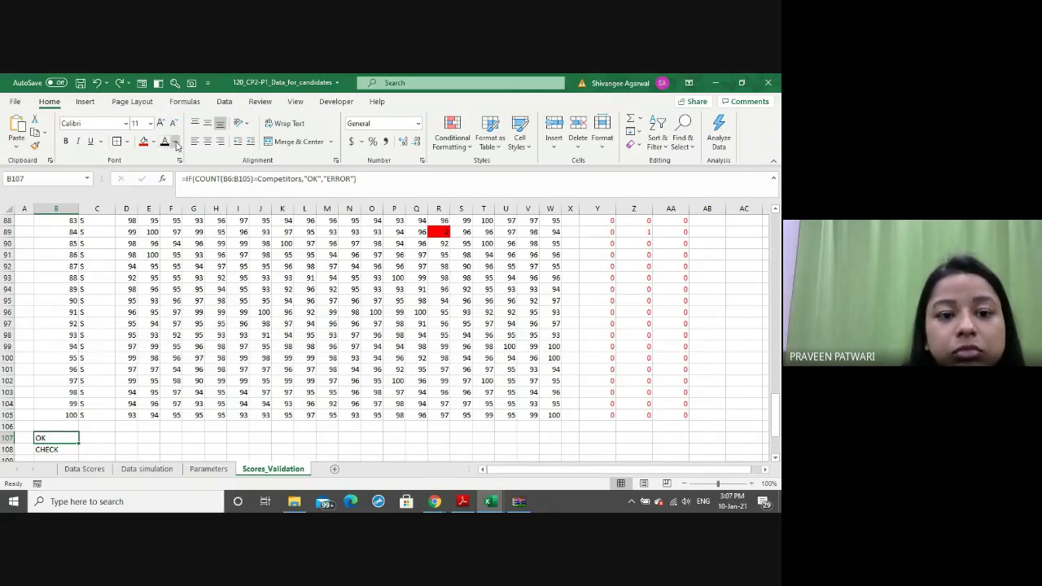
left_click(173, 141)
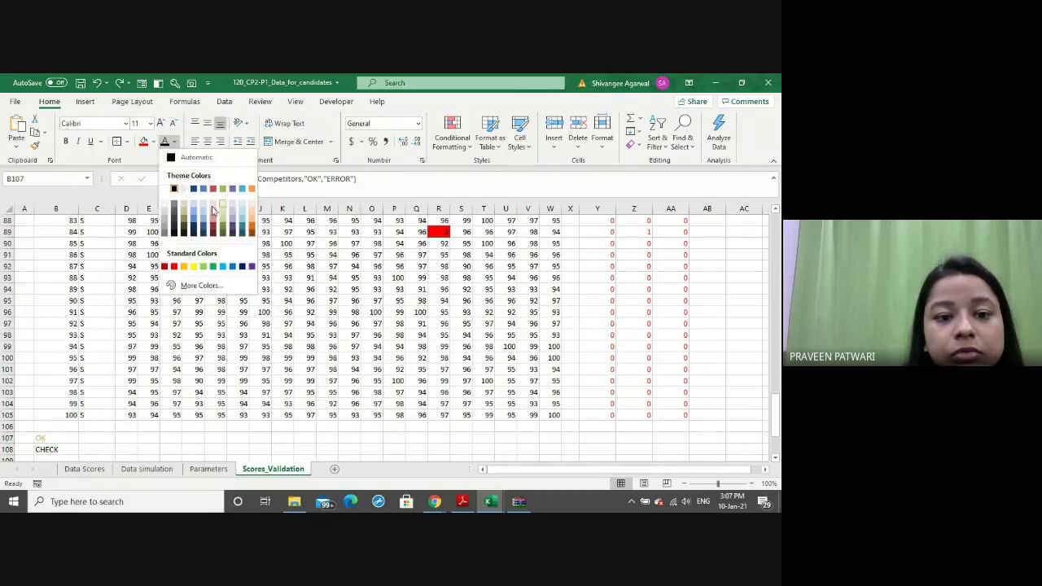
left_click(173, 266)
left_click(88, 383)
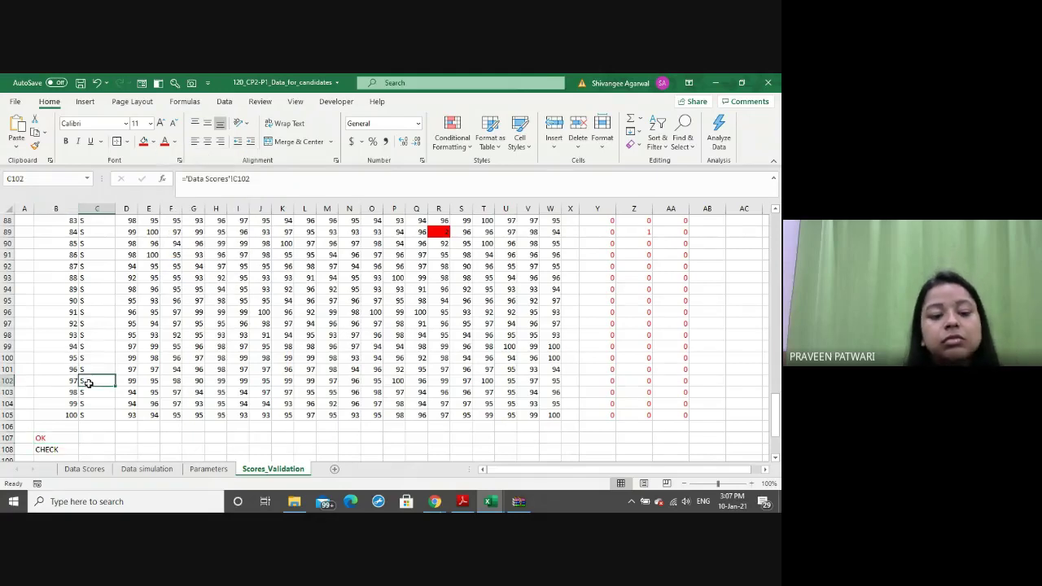
Move the CHECK label from B108 to C107, relabelled '<CHECK'
left_click(52, 448)
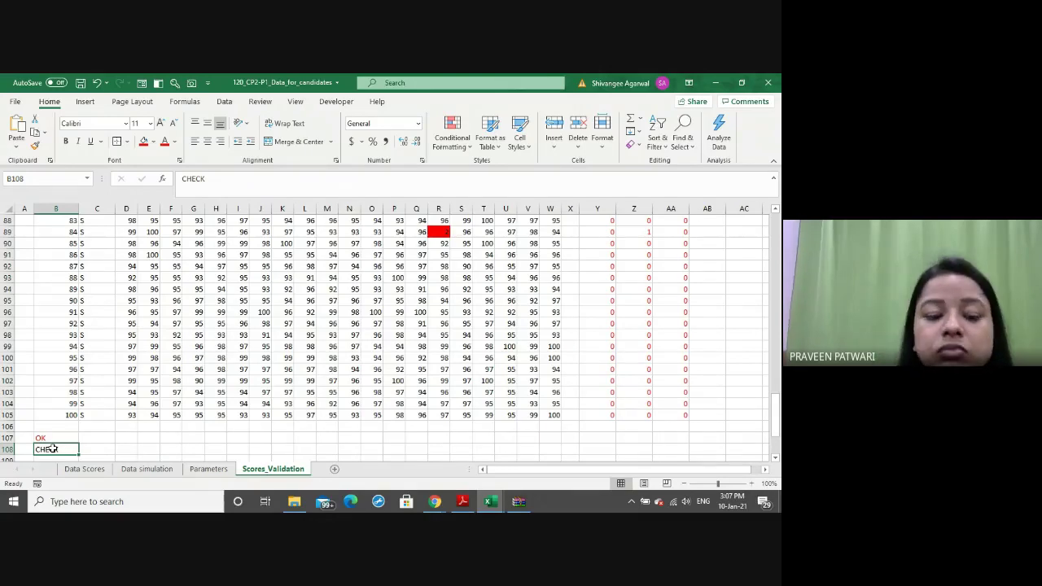
key("Delete")
key("Up")
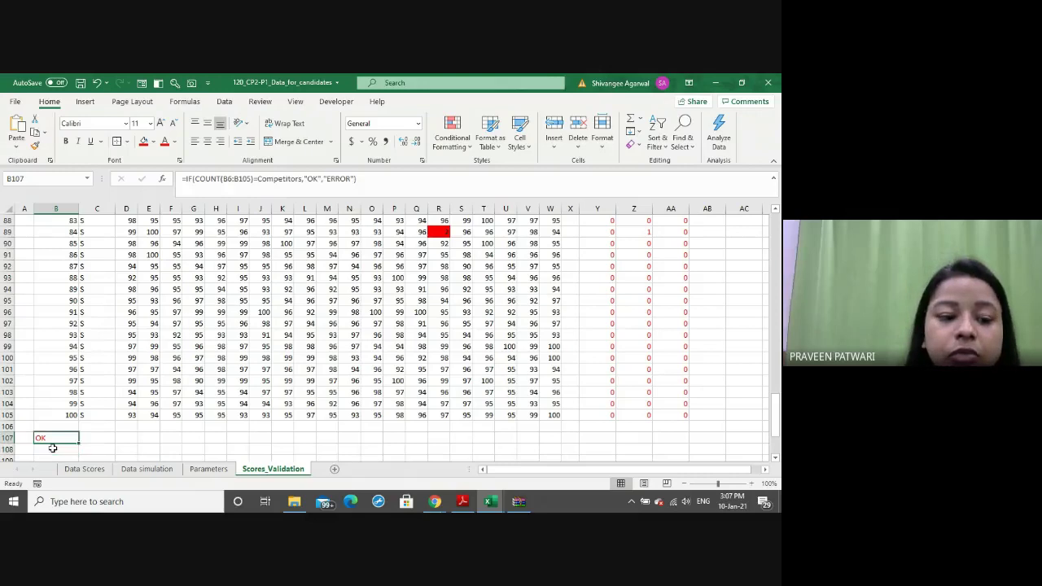
key("Right")
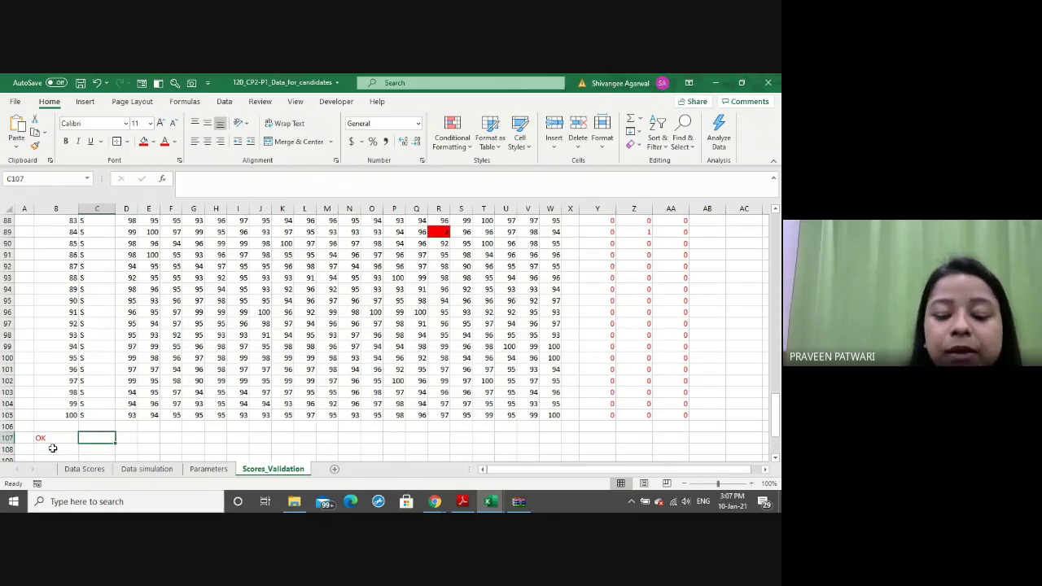
type("<CHECK")
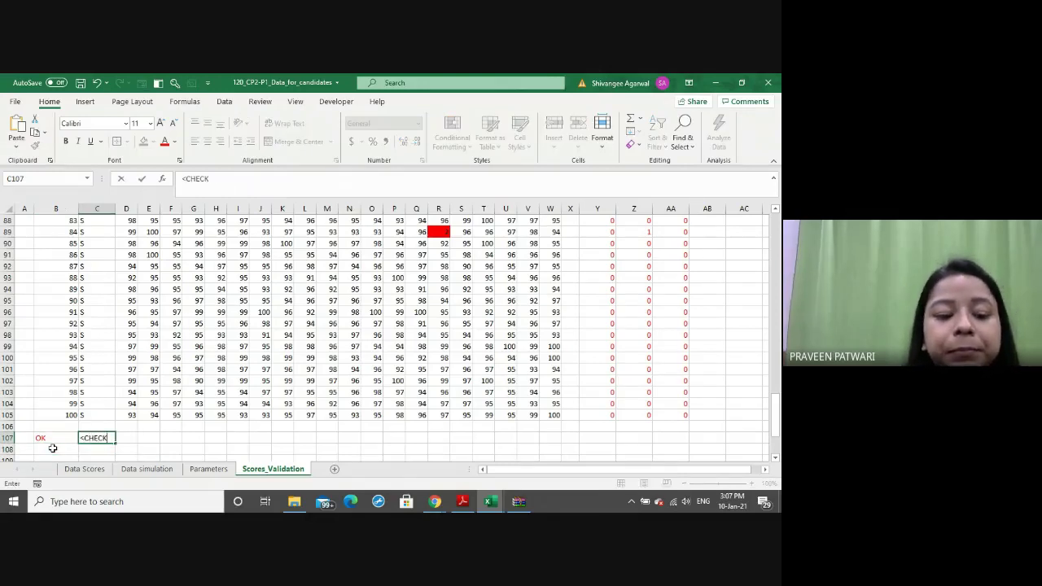
left_click(53, 449)
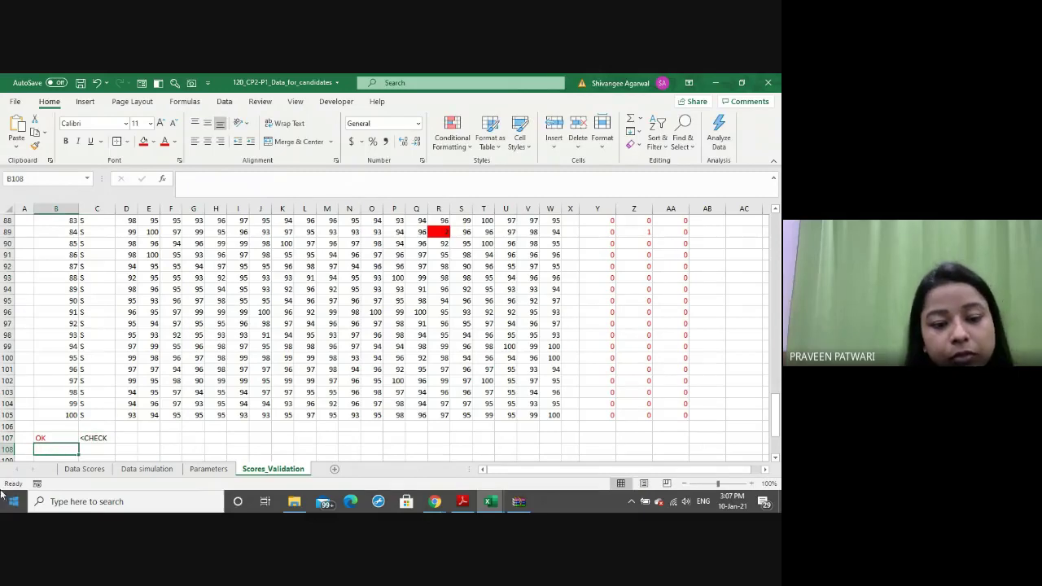
left_click(61, 439)
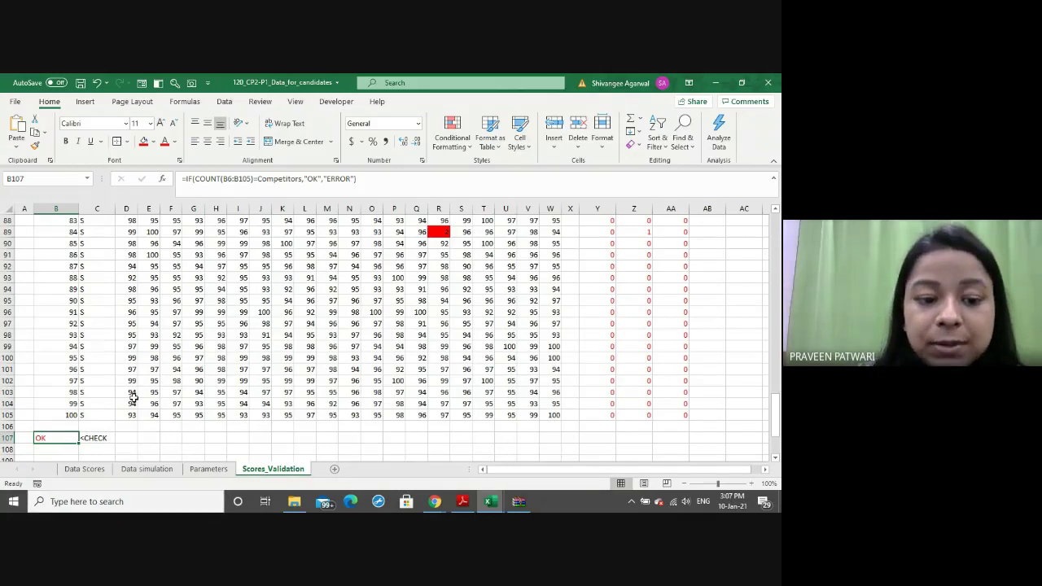
scroll(133, 397, "down", 2)
In B108 enter =IF(B105=Competitors,"OK","ERROR") as a second check
left_click(43, 367)
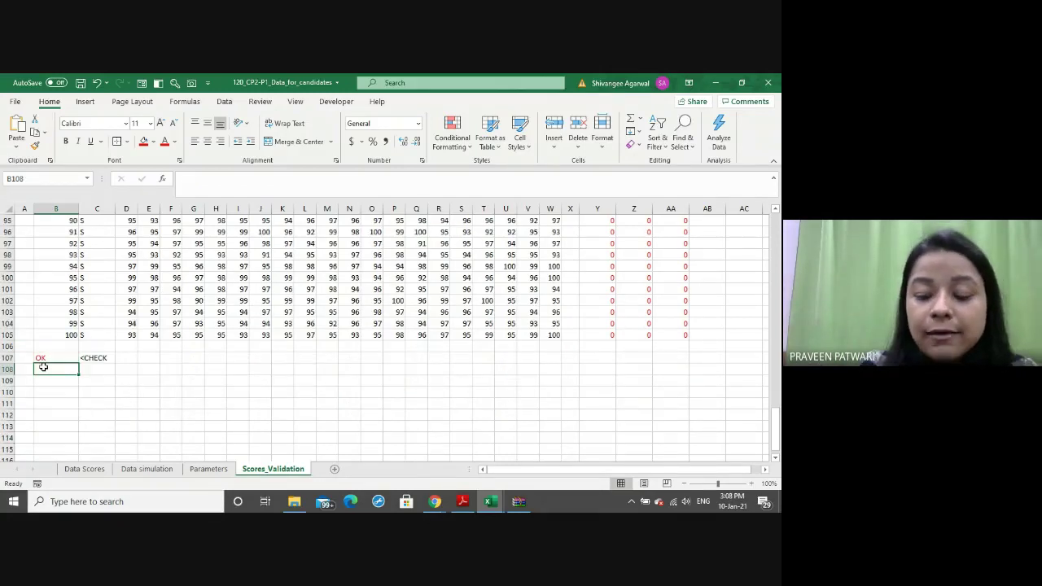
type("=IF(")
key("Up")
key("Up")
key("Up")
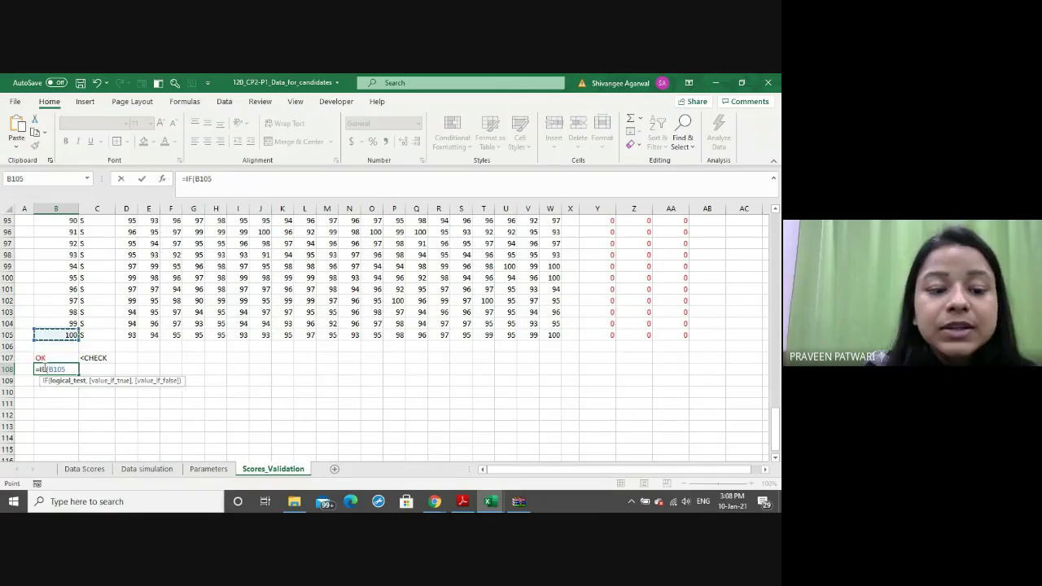
type("=")
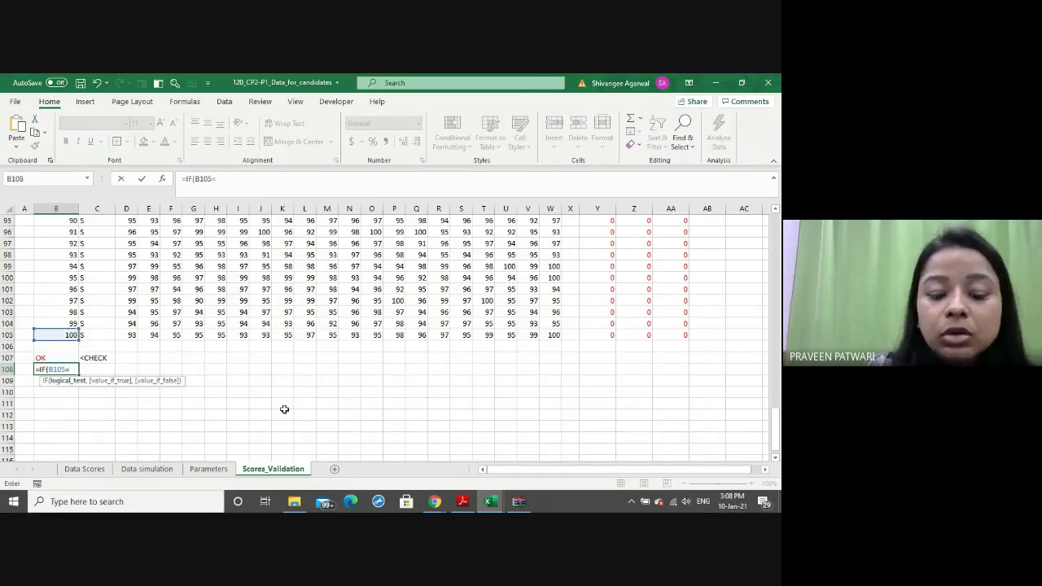
type("COMP")
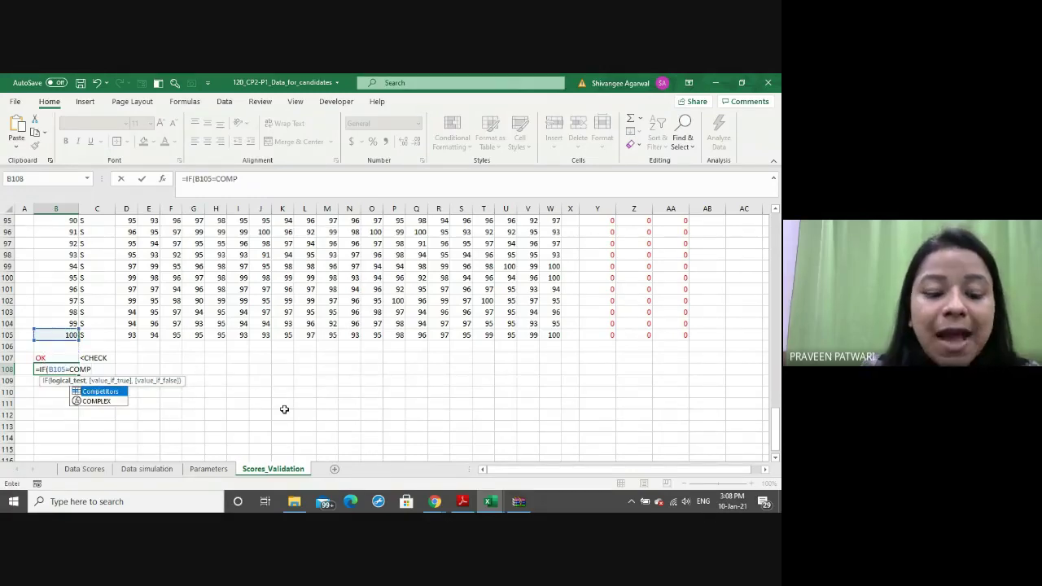
key("Tab")
type(",")
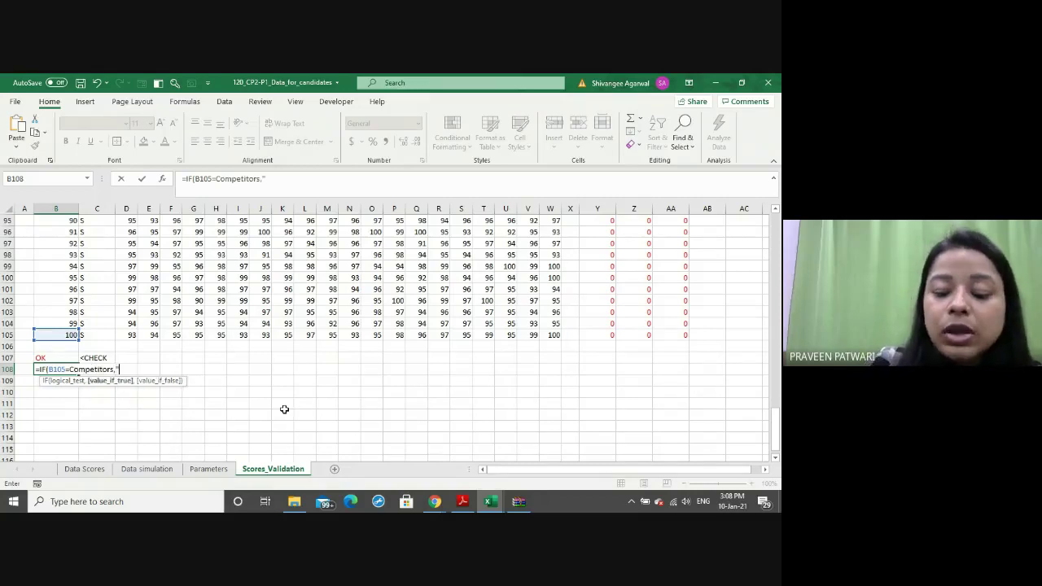
type("\"OK\",\"")
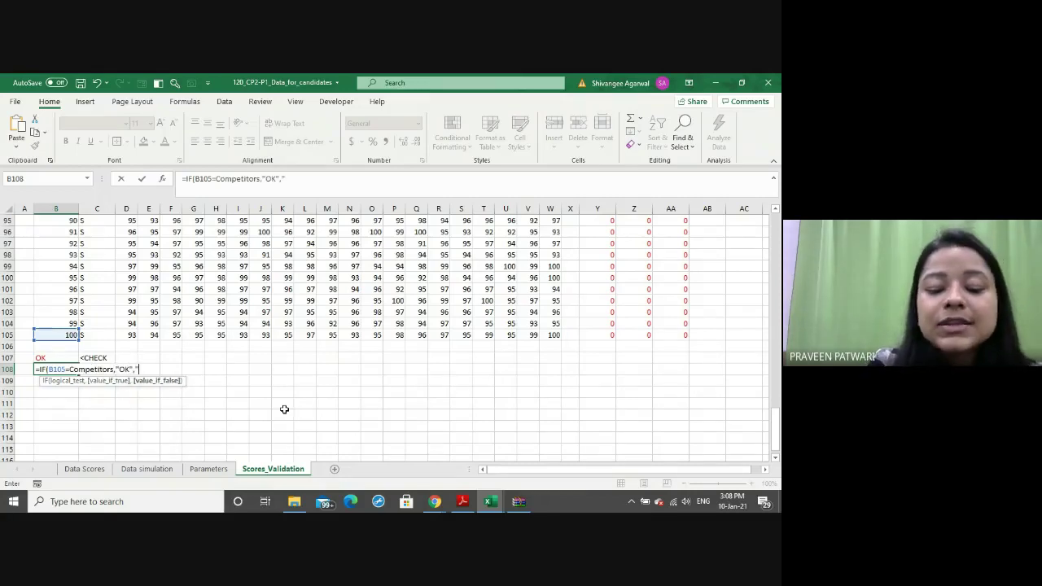
type("ERROR")
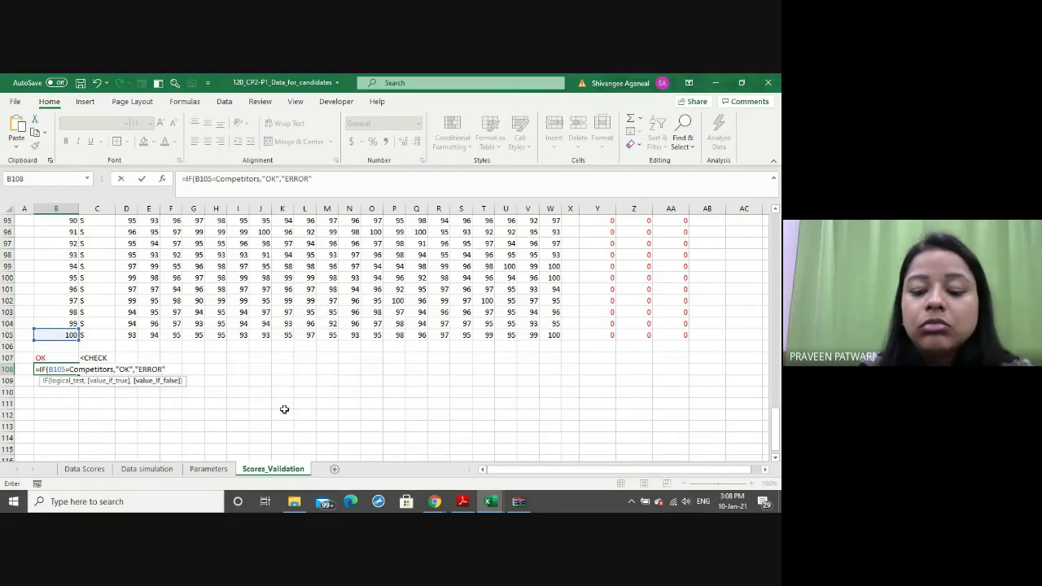
type(")")
key("Return")
Reopen the B108 formula to review its B105 reference, leaving it unchanged
key("Up")
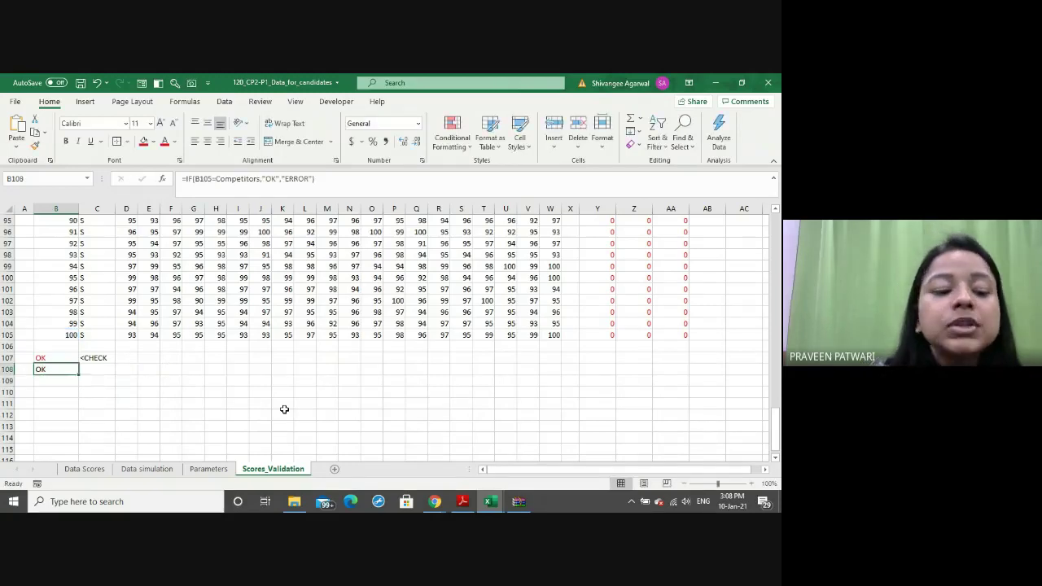
double_click(65, 373)
left_click_drag(65, 329, 65, 334)
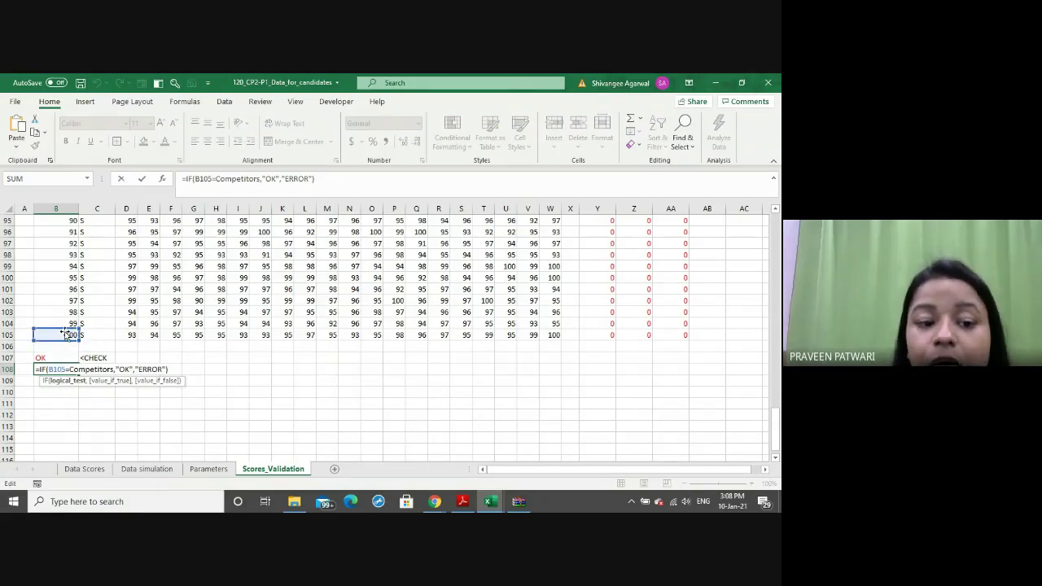
left_click_drag(65, 334, 66, 335)
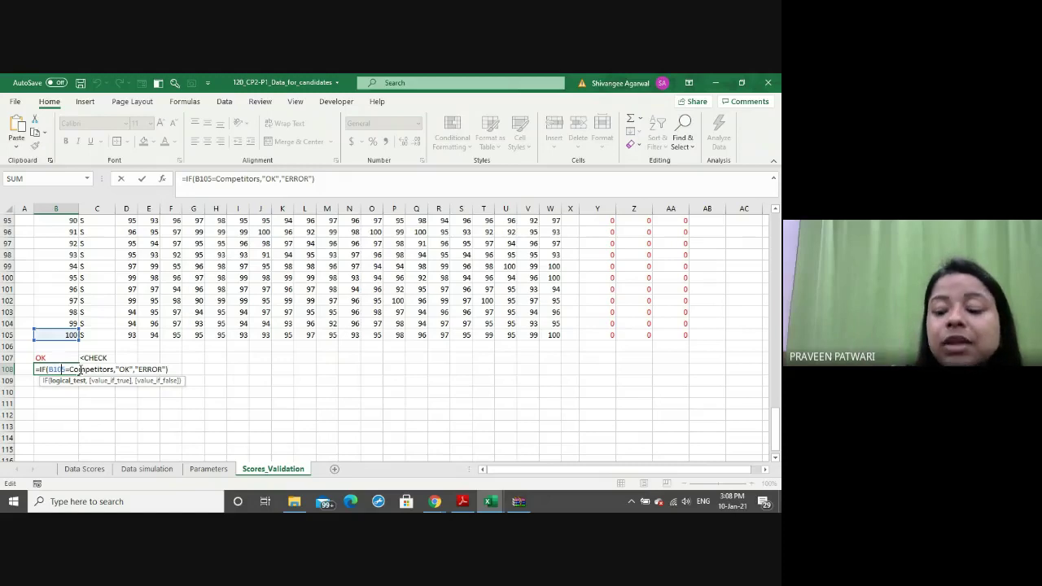
key("Return")
Review the B107 COUNT check formula unchanged and return to the top of the Competitor column
scroll(100, 286, "up", 2)
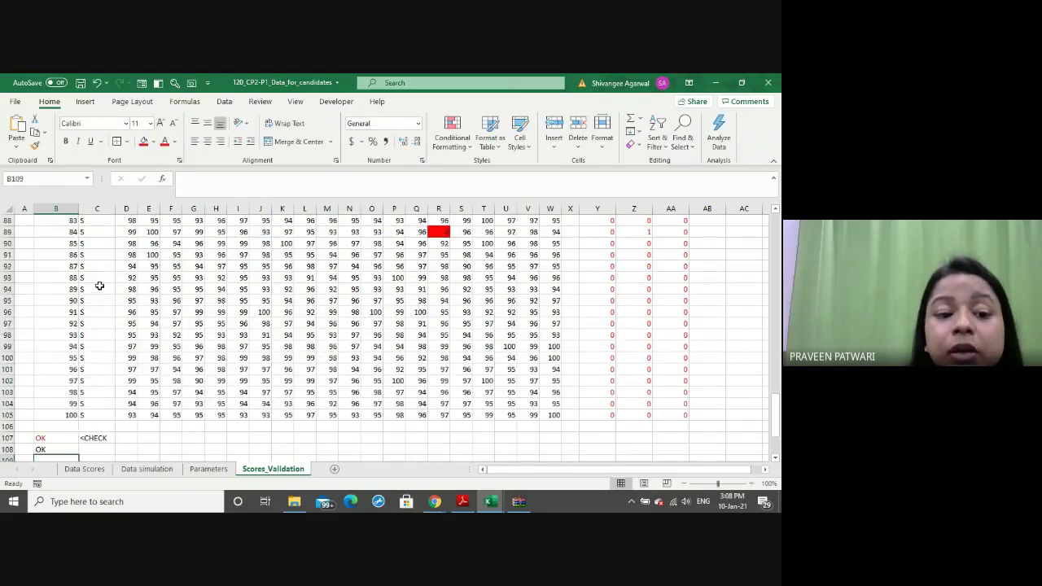
scroll(99, 285, "up", 3)
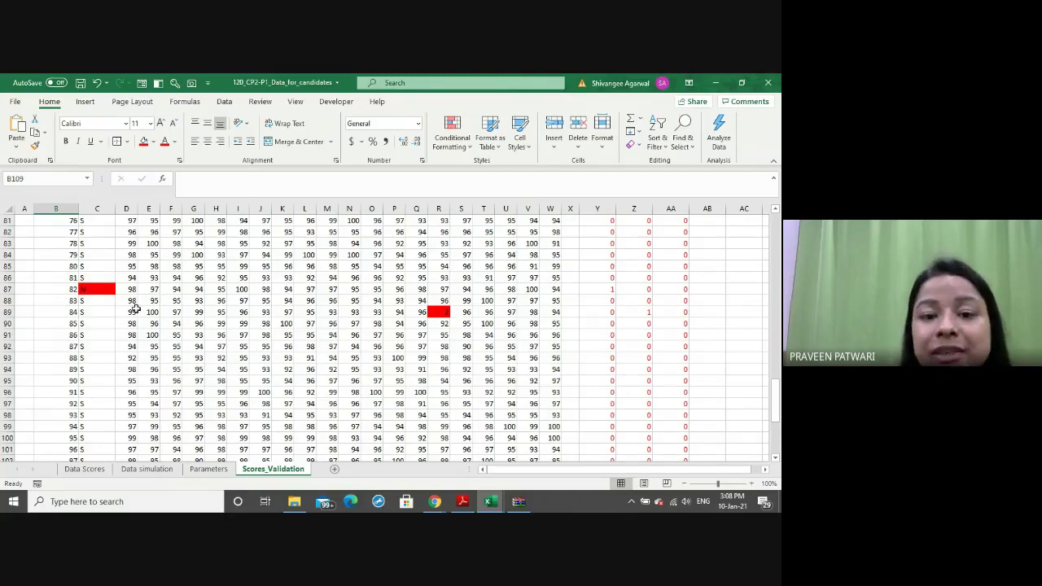
scroll(86, 338, "down", 9)
scroll(86, 338, "up", 5)
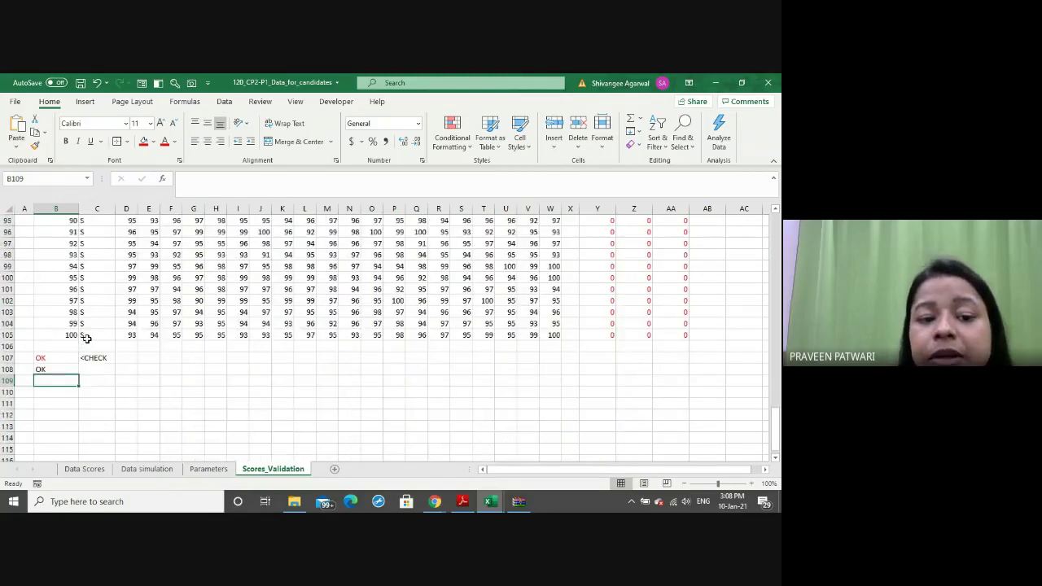
scroll(87, 338, "up", 2)
scroll(86, 338, "down", 2)
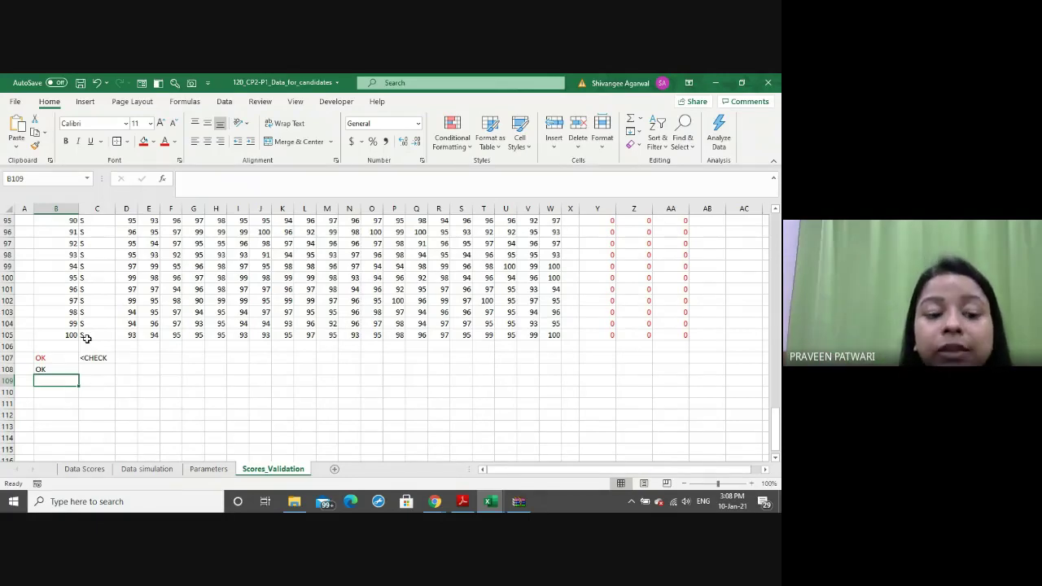
double_click(49, 358)
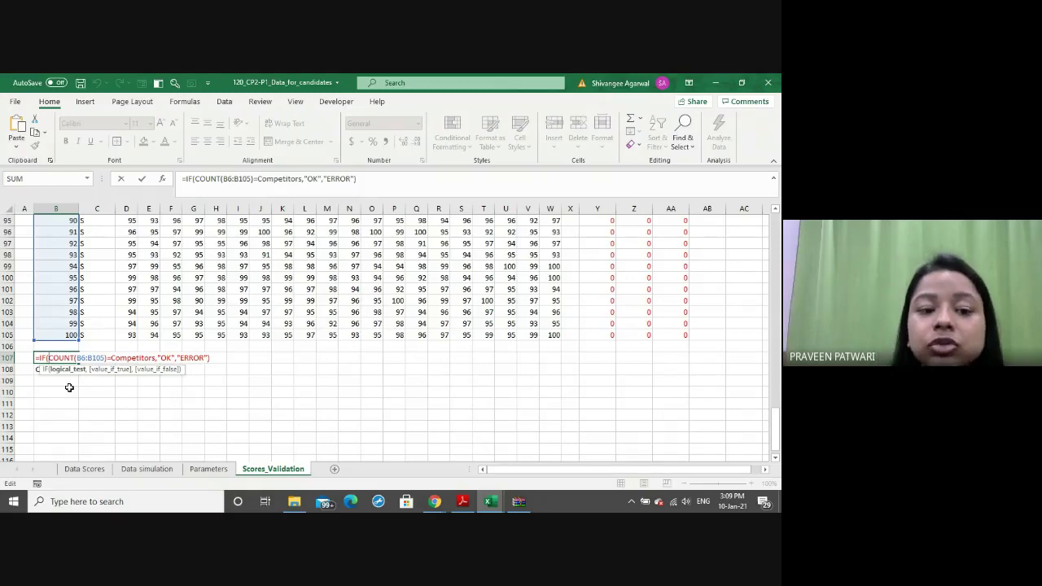
key("Return")
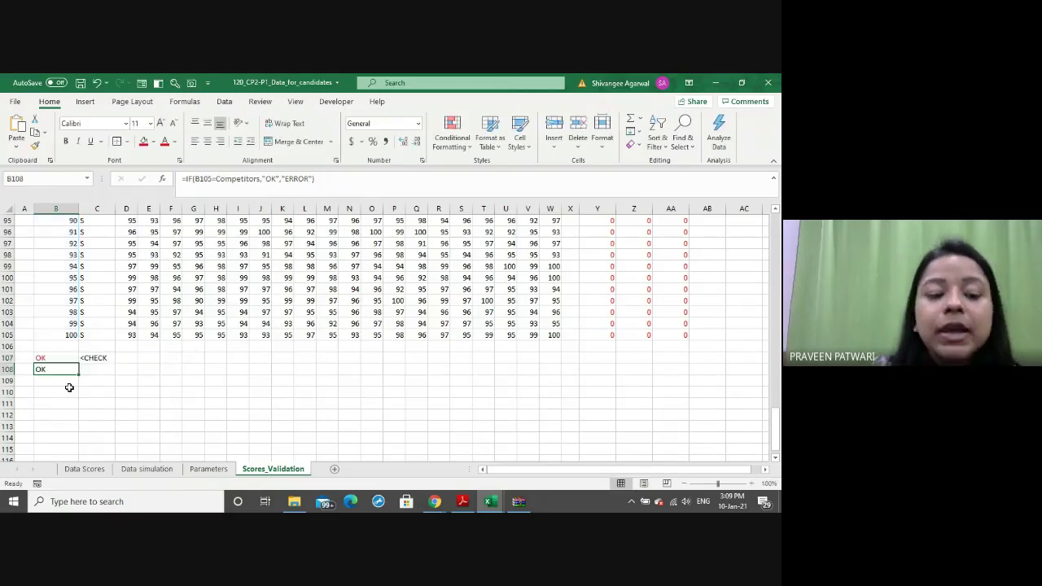
key("ctrl+Up")
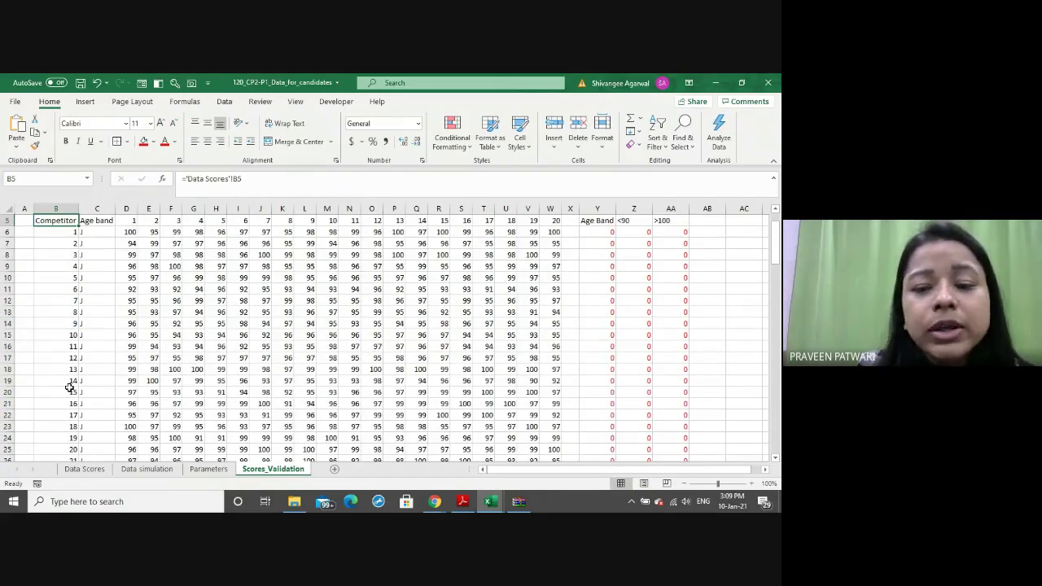
In AB6 enter =B6=1 to confirm the first competitor number is 1
key("ctrl+Up")
left_click(711, 292)
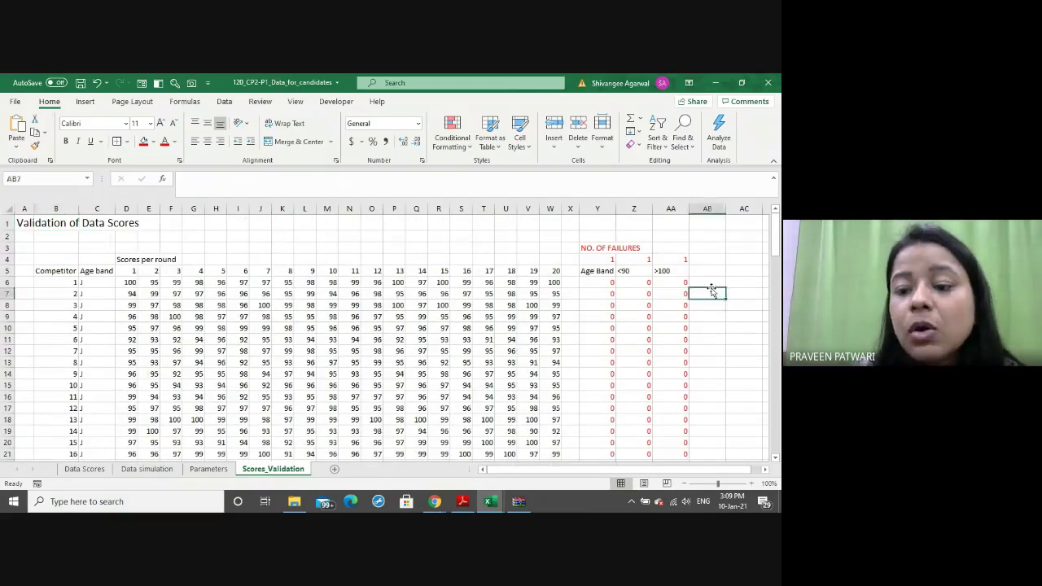
left_click(708, 283)
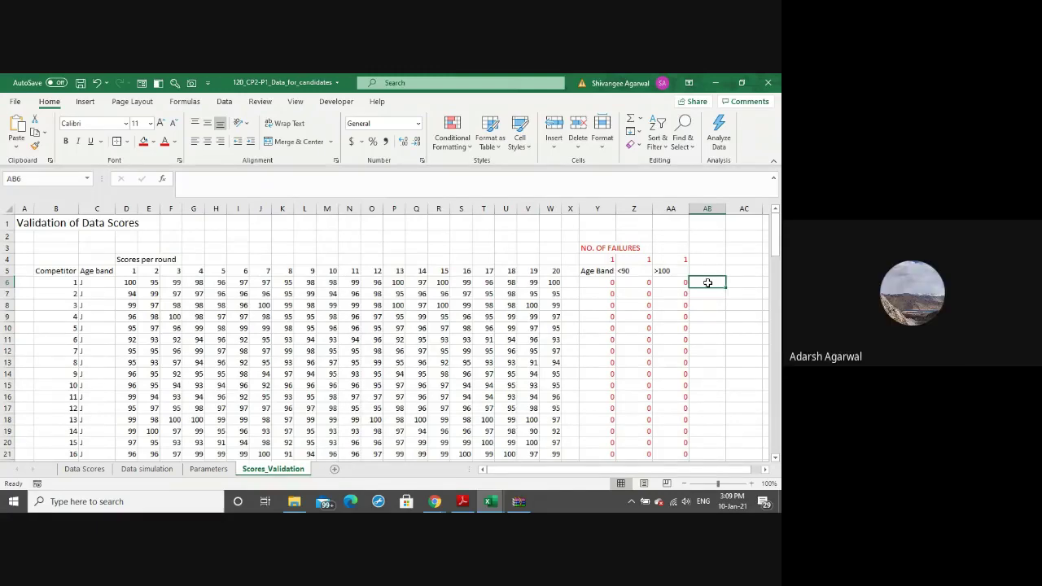
type("=")
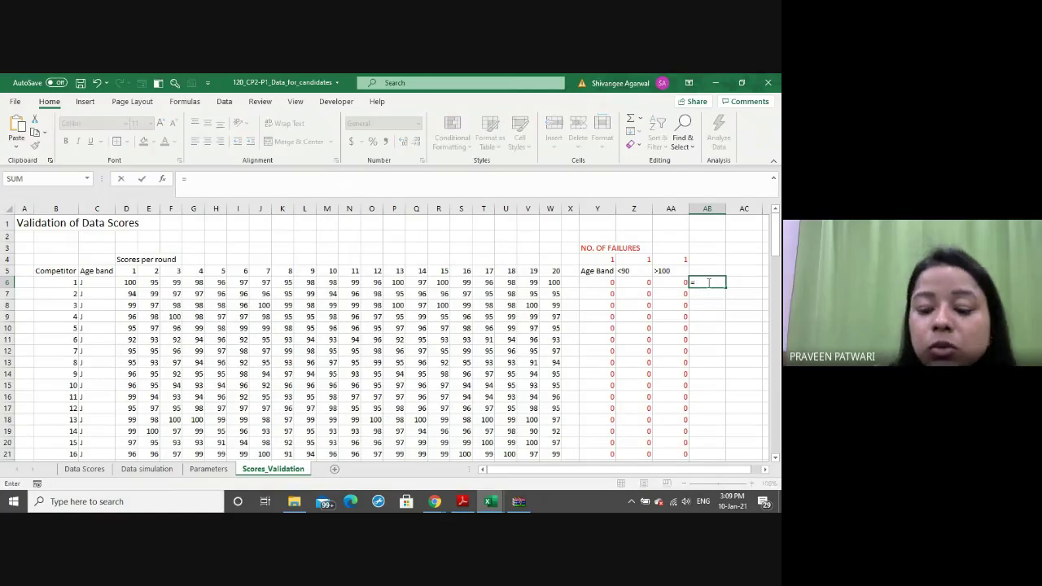
key("Left")
key("Left")
key("Left")
key("Left")
key("Left")
key("Left")
key("Left")
key("Left")
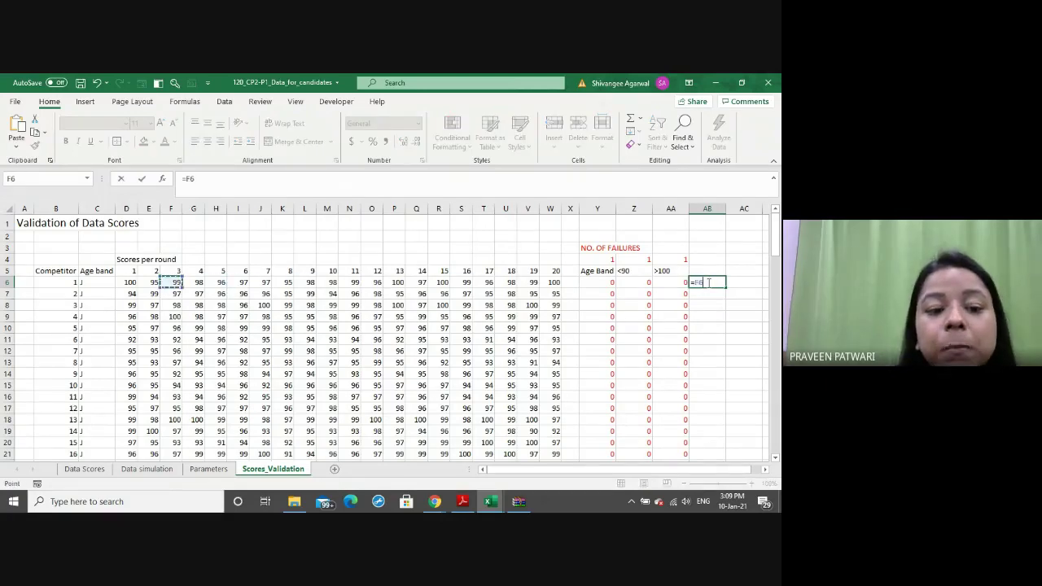
key("Left")
key("Left")
key("Left")
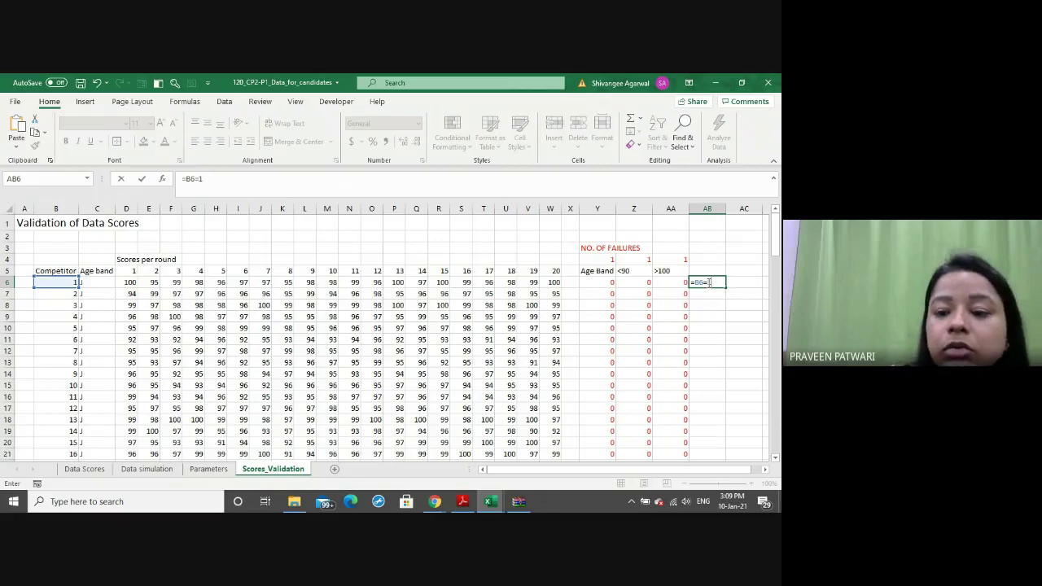
key("Return")
In AB7 enter =(B6+1)=B7 to confirm competitor numbers rise by one
type("=")
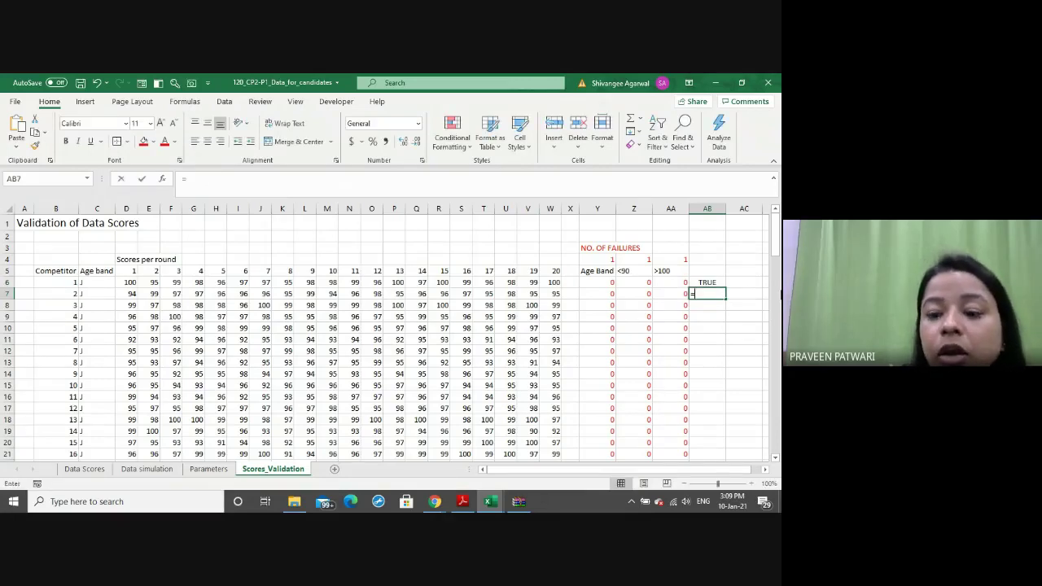
type("(")
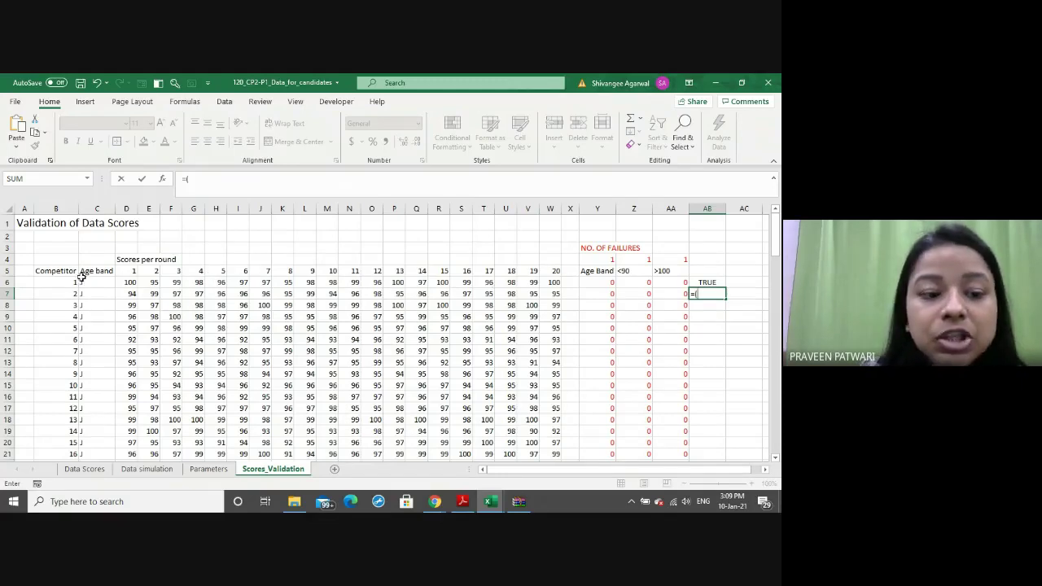
left_click(56, 282)
key("Return")
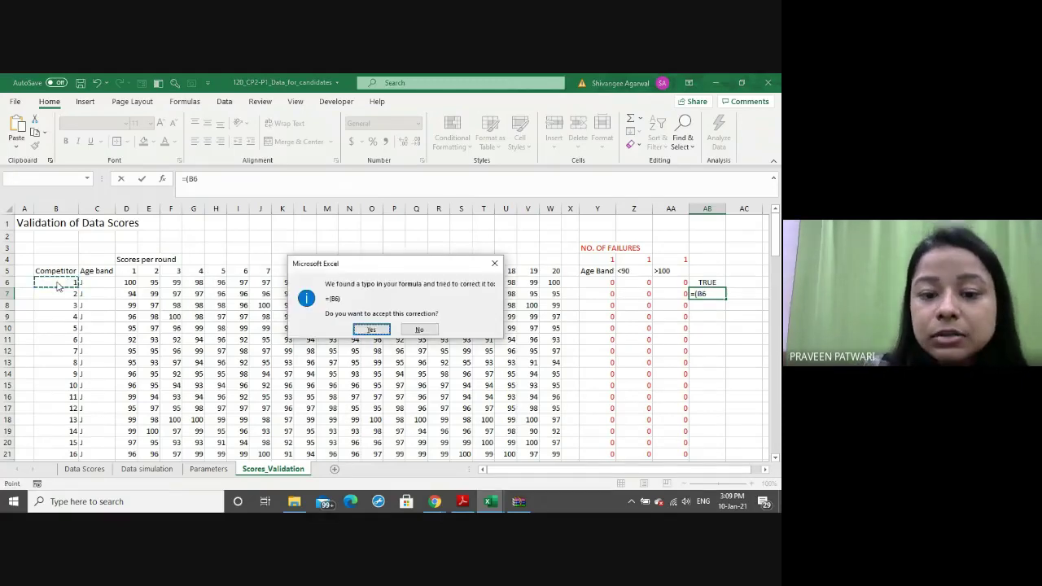
key("Return")
key("Up")
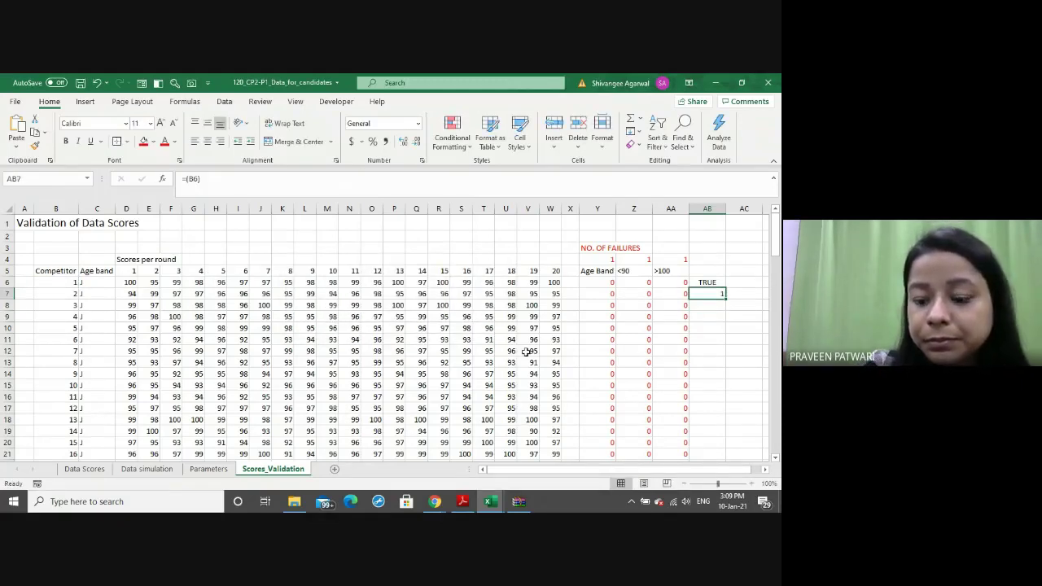
type("=(")
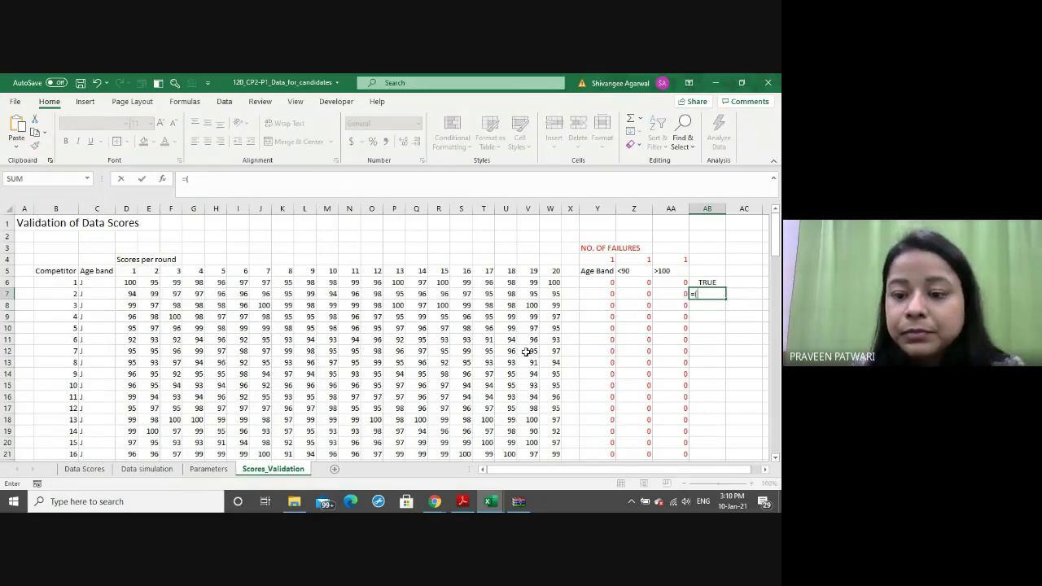
left_click(57, 283)
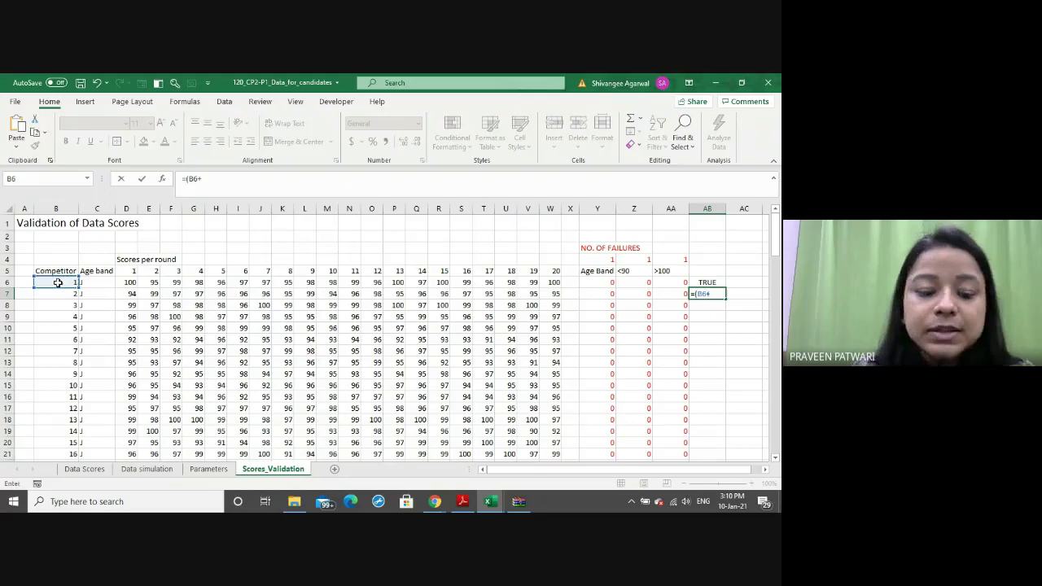
type("+1)=")
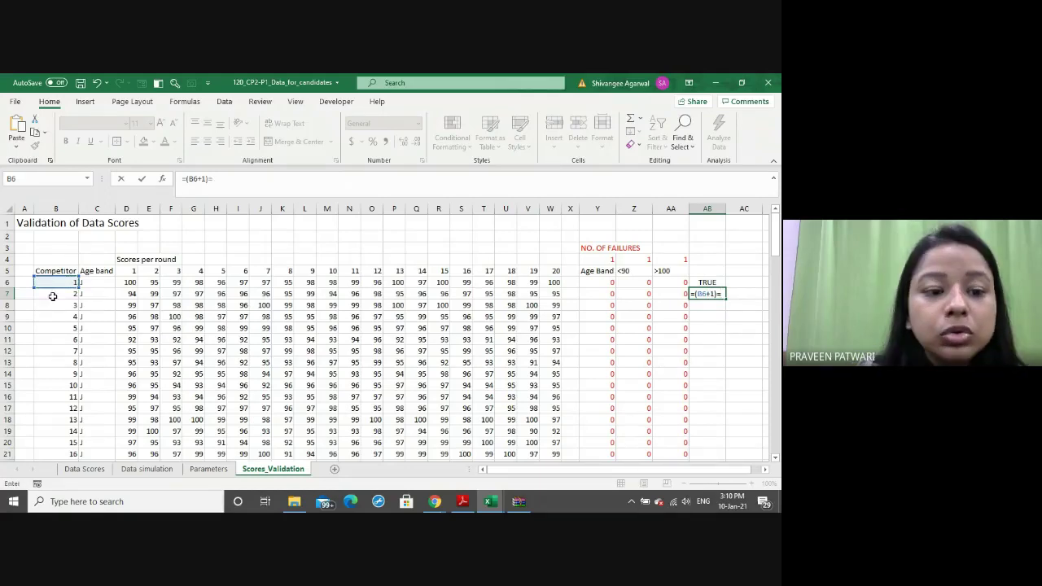
left_click(53, 296)
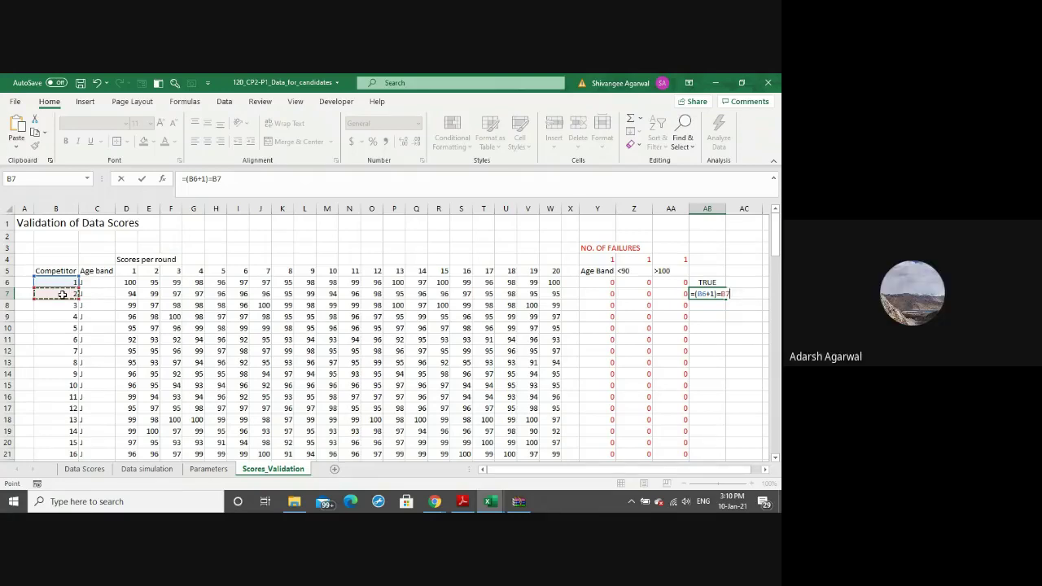
key("Return")
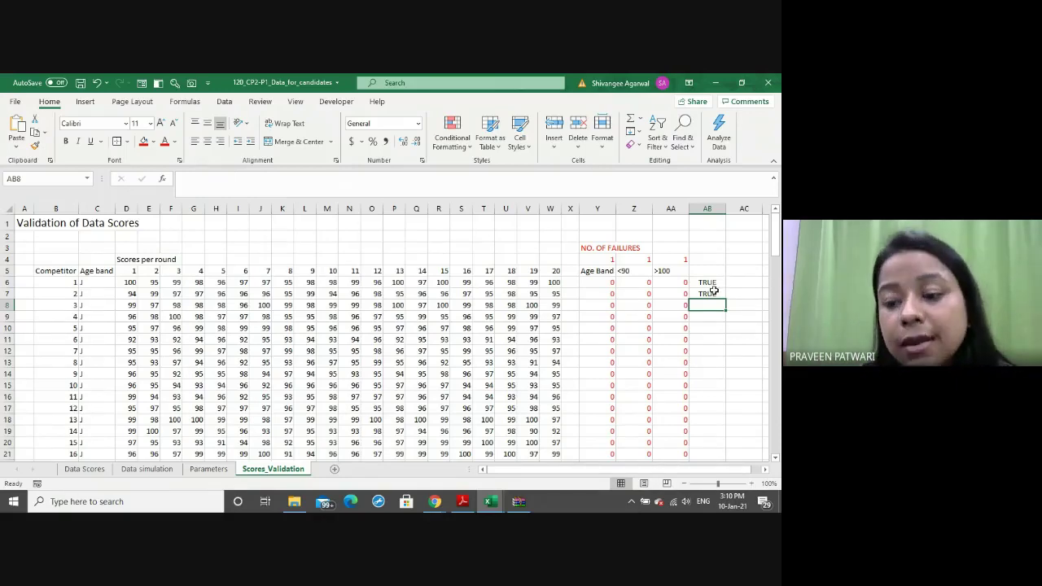
Fill the AB7 sequence check down the list and head column AB 'Competitor'
left_click(709, 294)
double_click(725, 299)
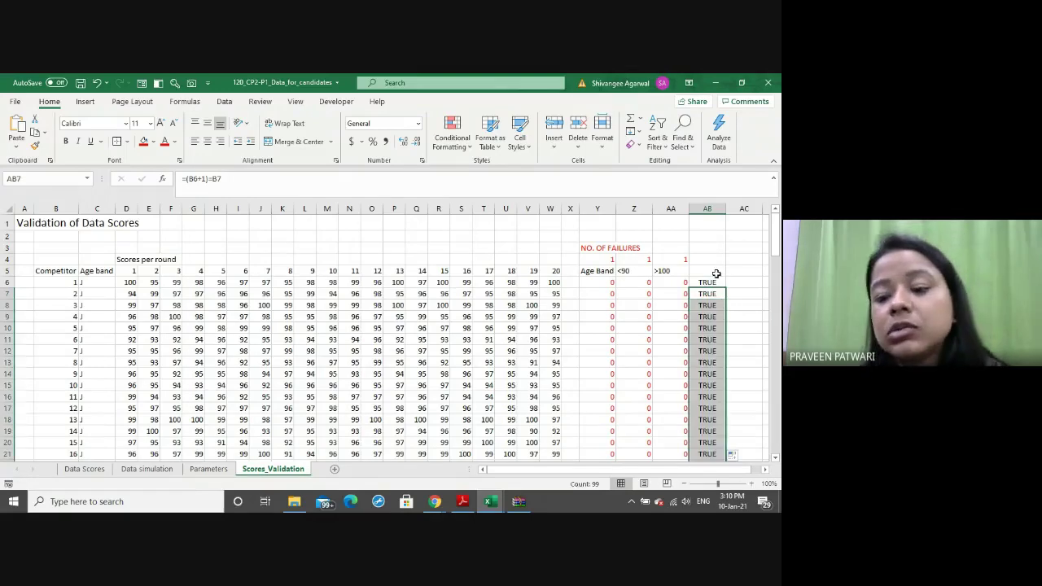
left_click(713, 271)
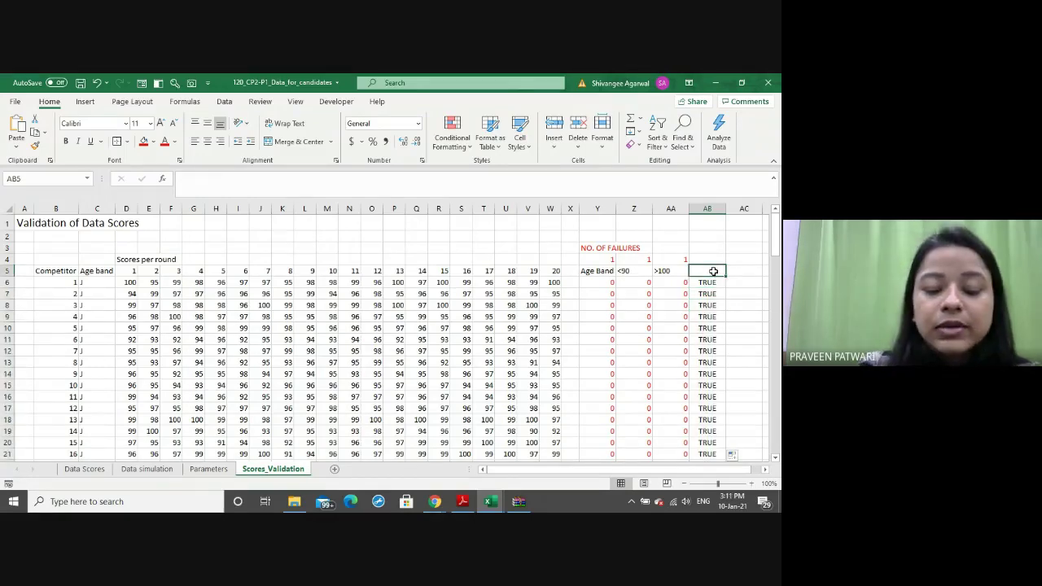
type("Condit")
key("BackSpace")
key("BackSpace")
key("BackSpace")
key("BackSpace")
key("BackSpace")
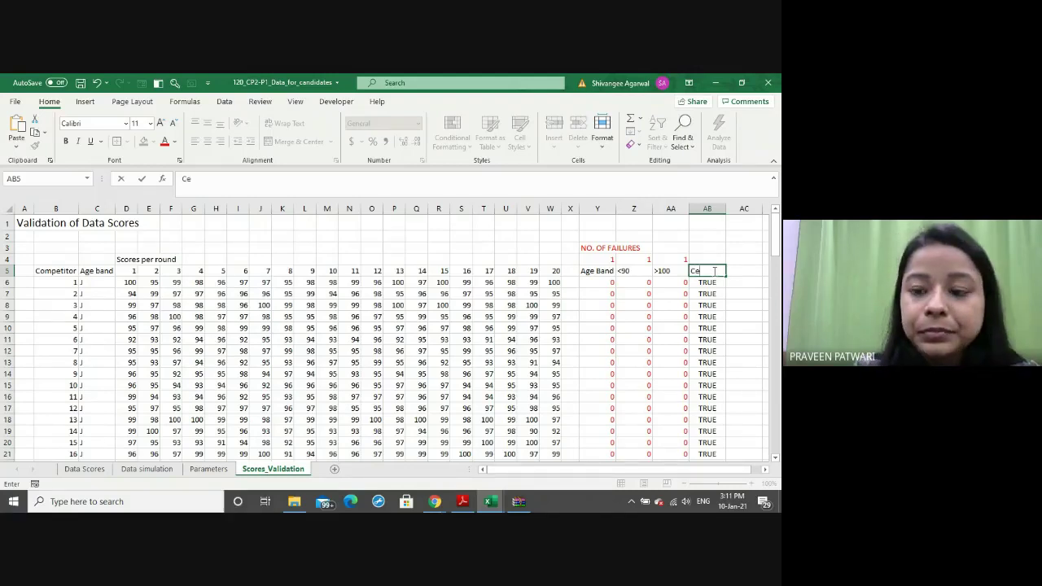
key("BackSpace")
key("BackSpace")
type("omp")
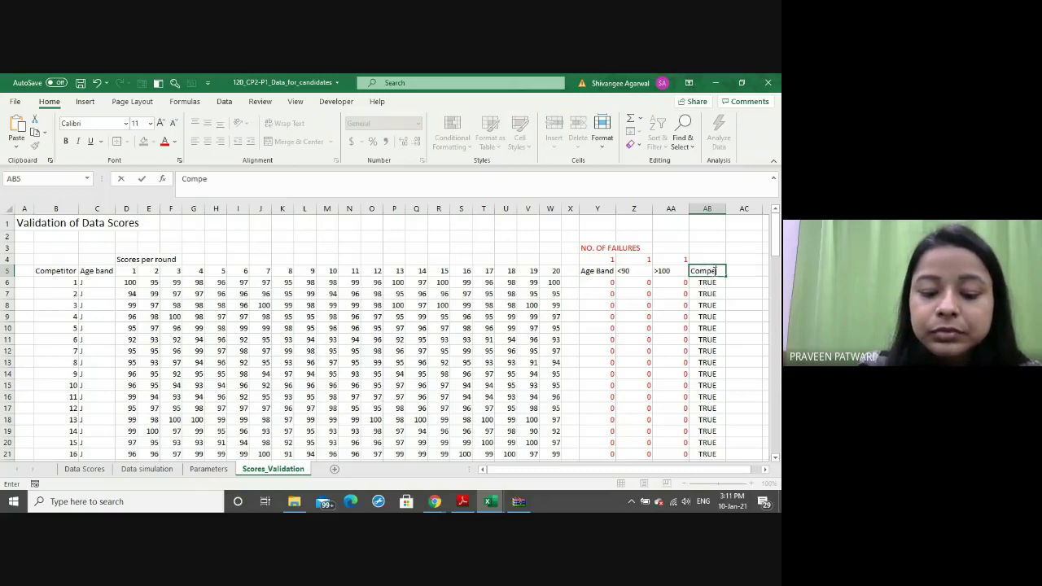
type("or")
key("Return")
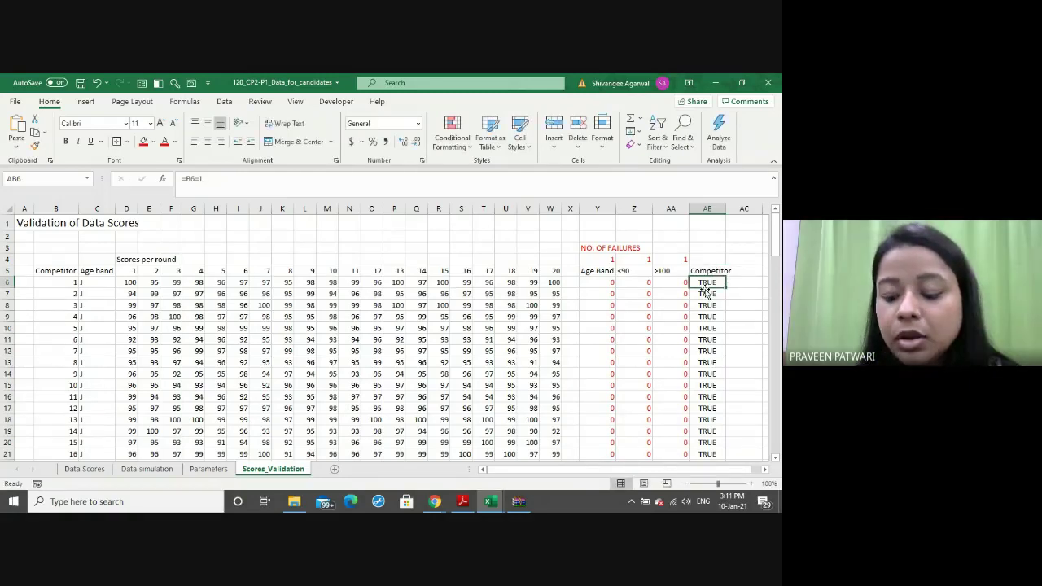
Colour the AB6:AB105 check results red, then inspect the Y7 age band check
key("ctrl+shift+Down")
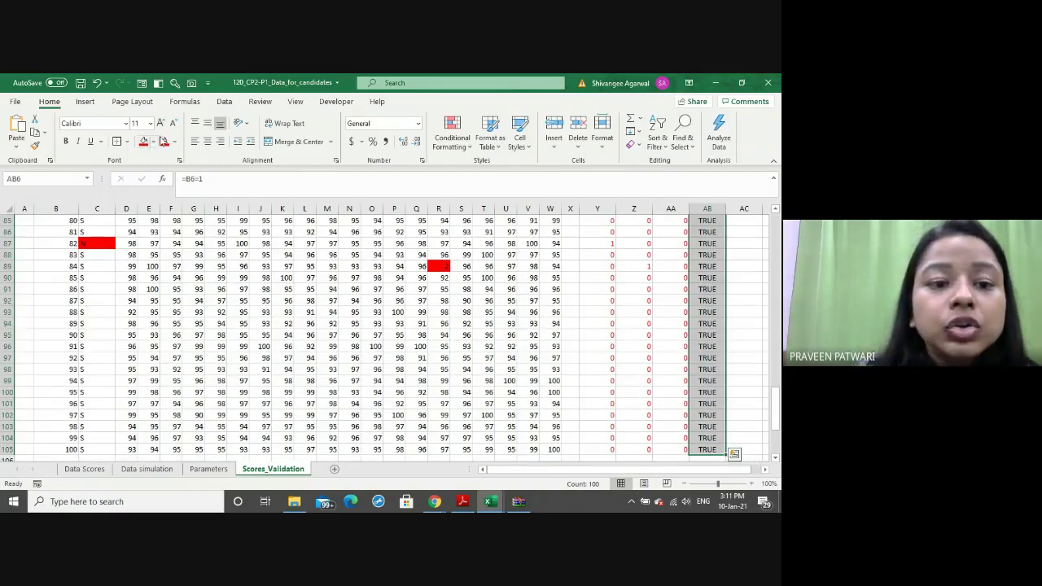
left_click(166, 140)
key("ctrl+BackSpace")
left_click(586, 293)
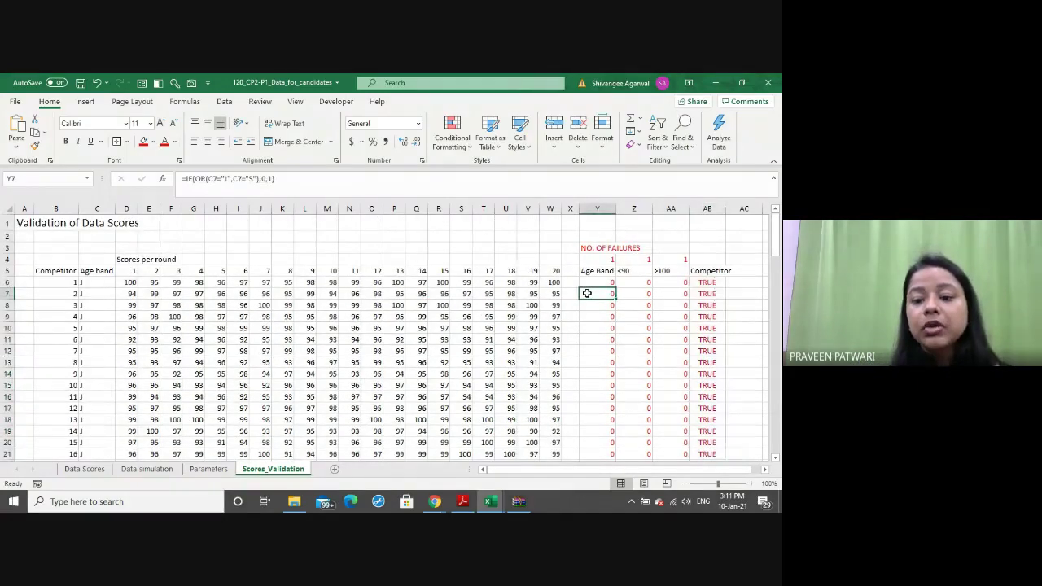
scroll(586, 294, "down", 13)
scroll(586, 293, "down", 6)
scroll(586, 293, "down", 13)
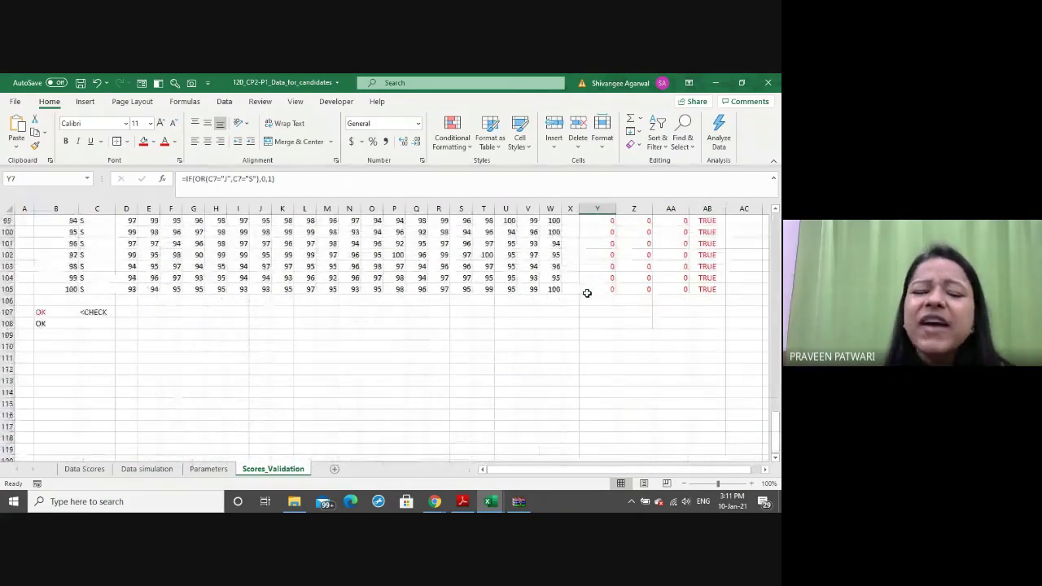
scroll(314, 353, "up", 9)
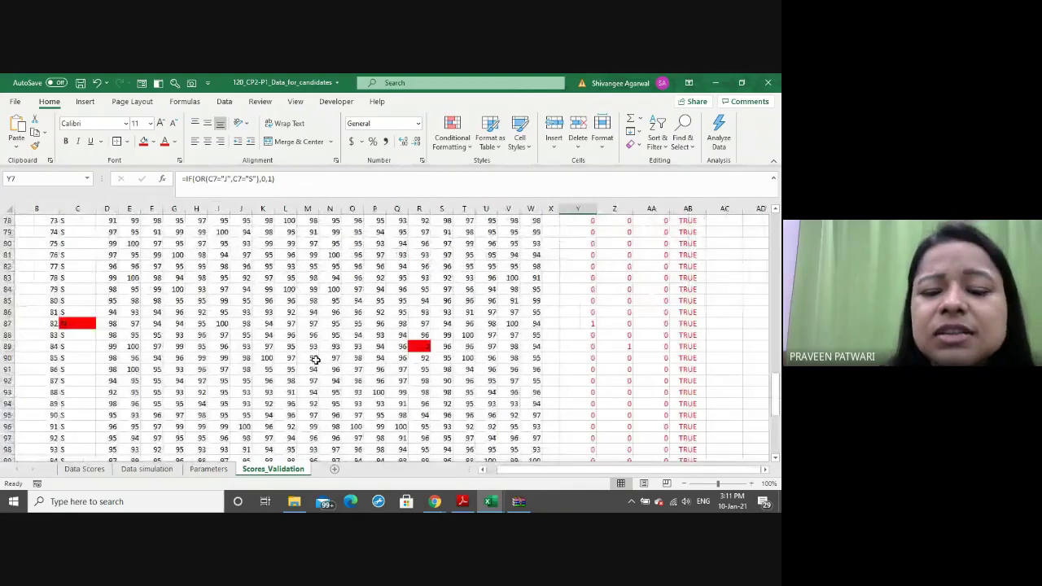
scroll(315, 361, "up", 20)
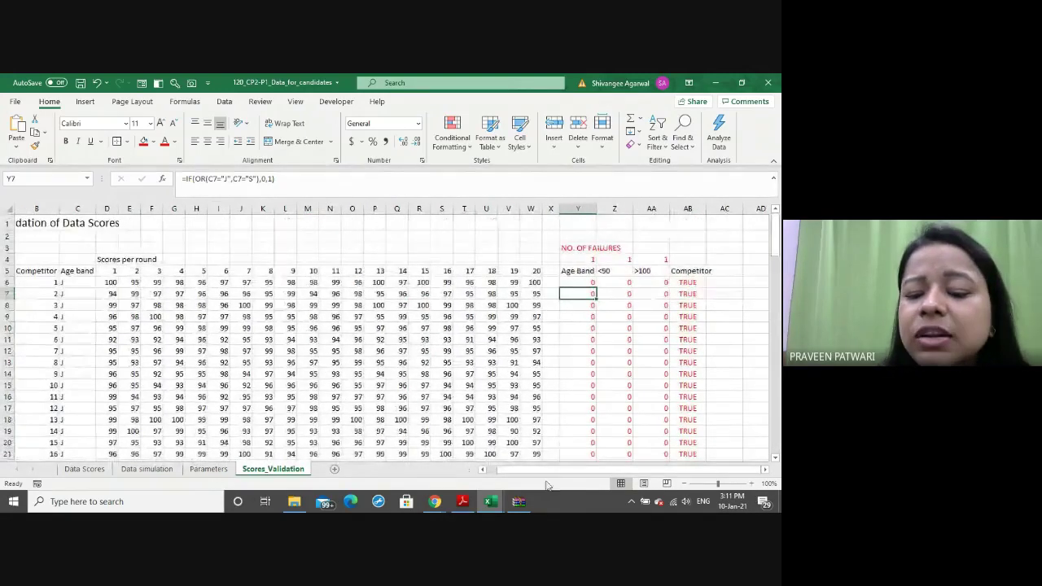
left_click_drag(541, 472, 534, 475)
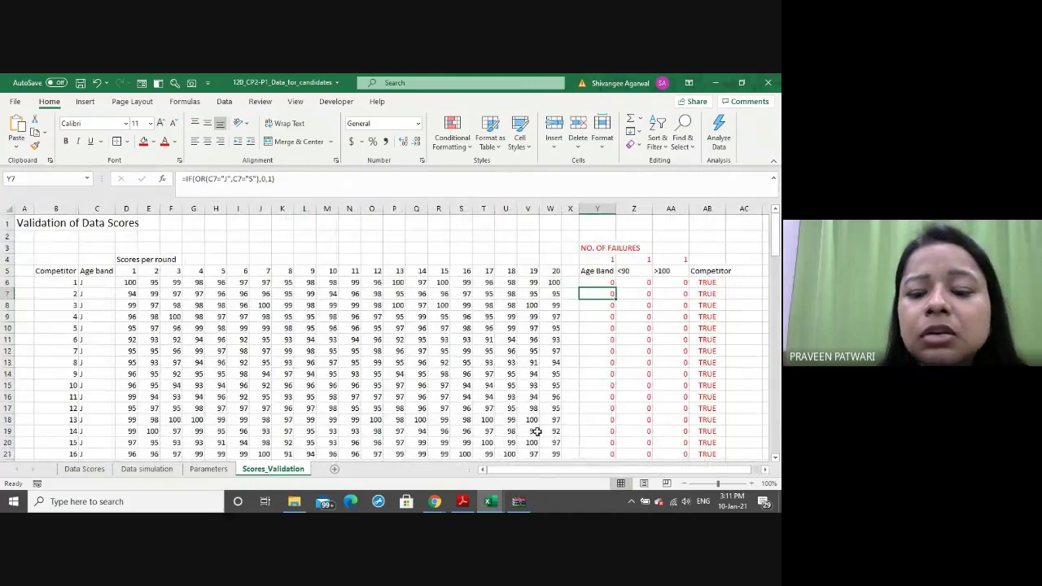
left_click(463, 502)
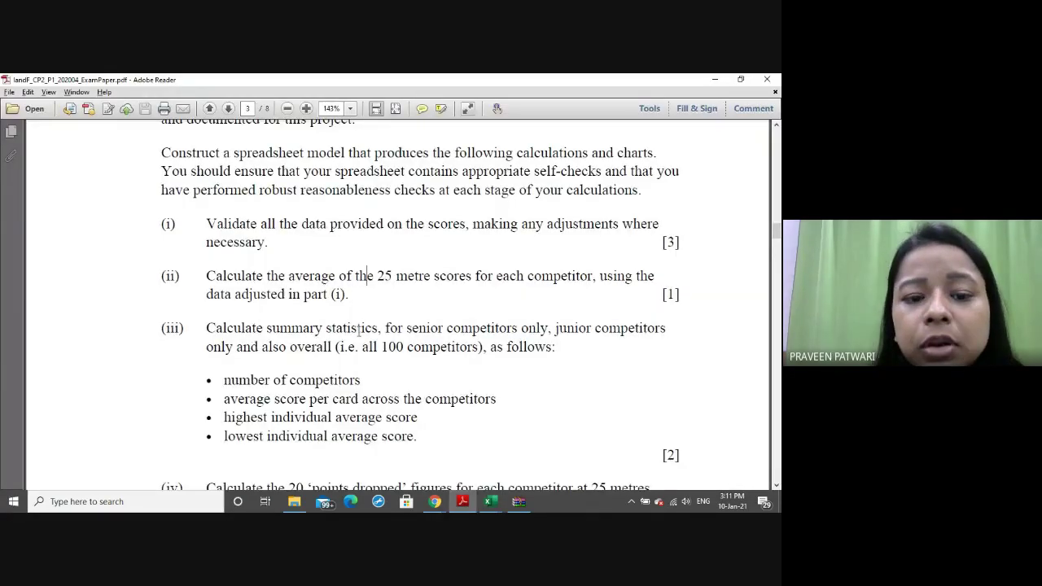
scroll(367, 276, "down", 1)
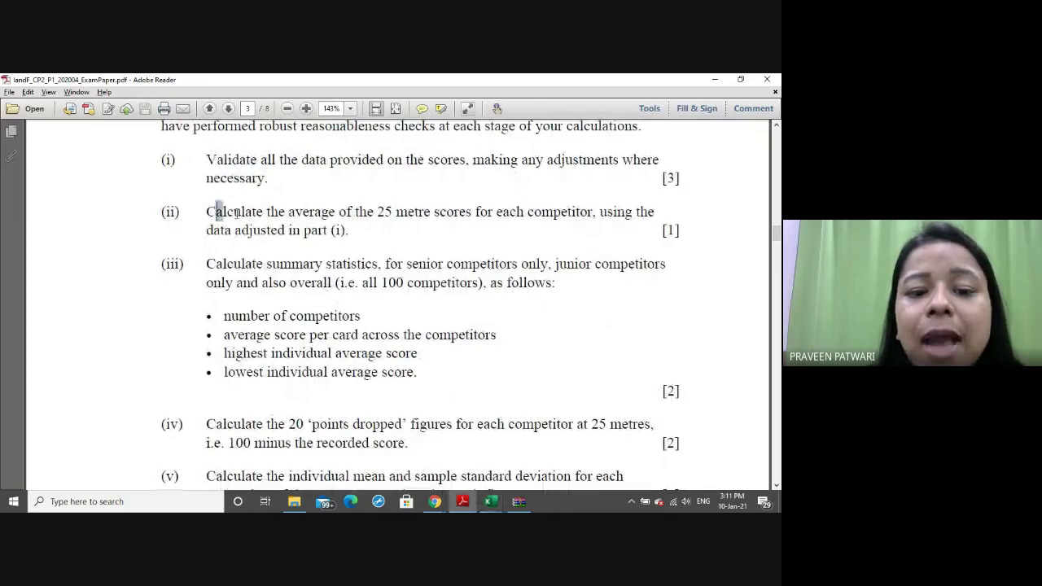
left_click_drag(208, 214, 300, 215)
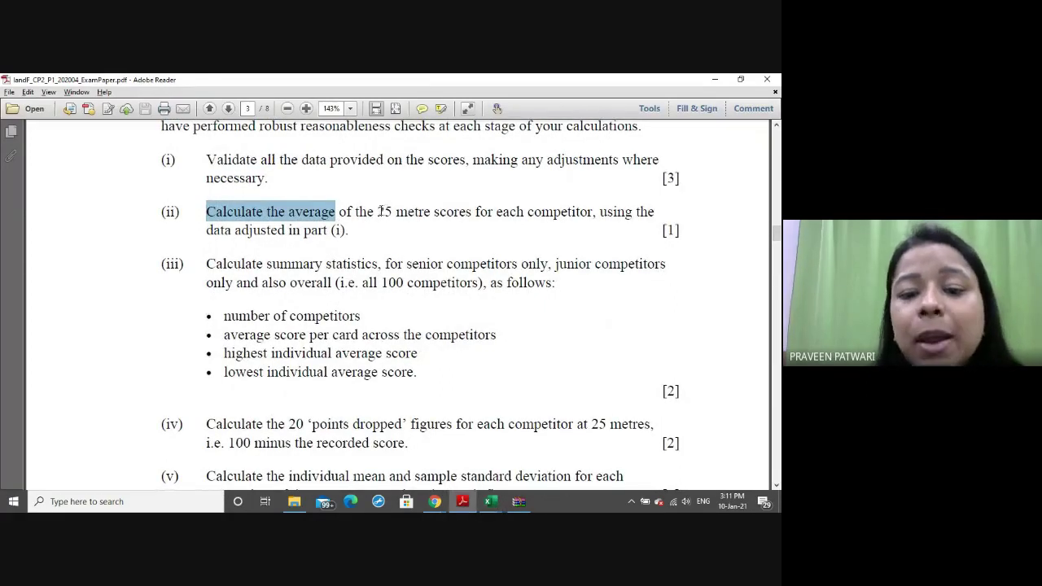
left_click_drag(377, 212, 580, 214)
left_click(460, 218)
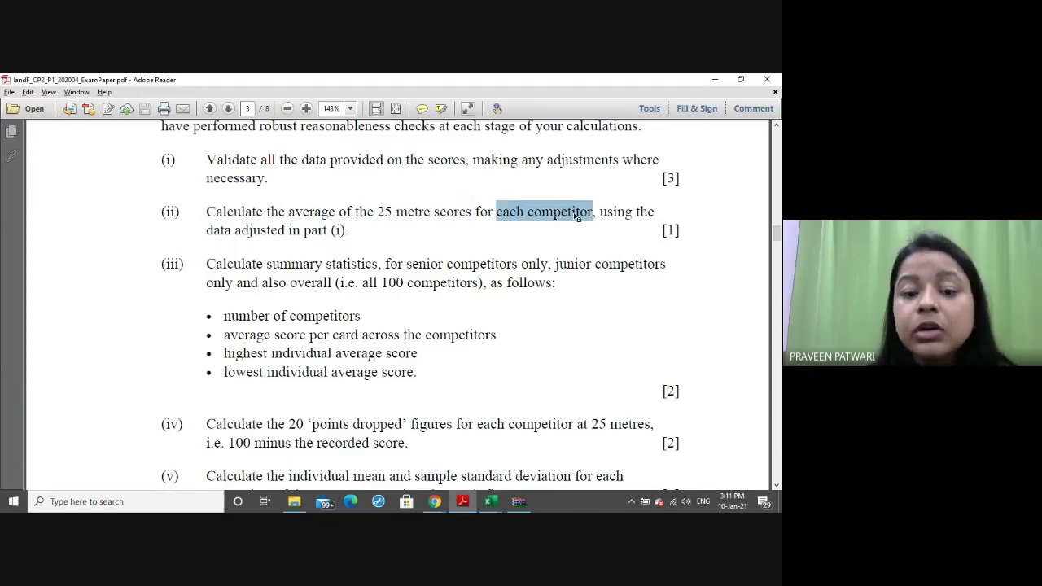
left_click_drag(234, 231, 346, 233)
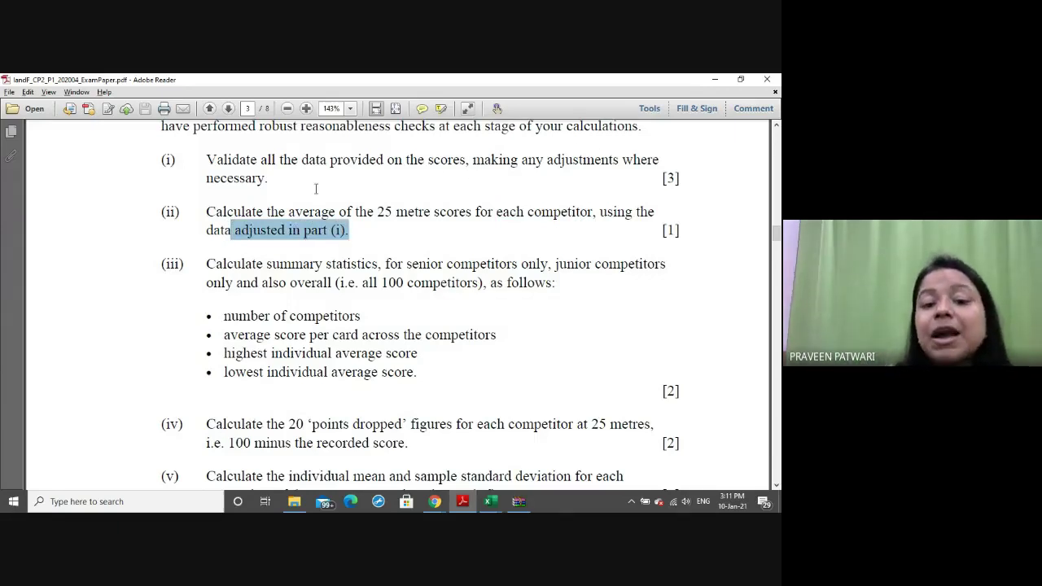
left_click_drag(207, 159, 464, 157)
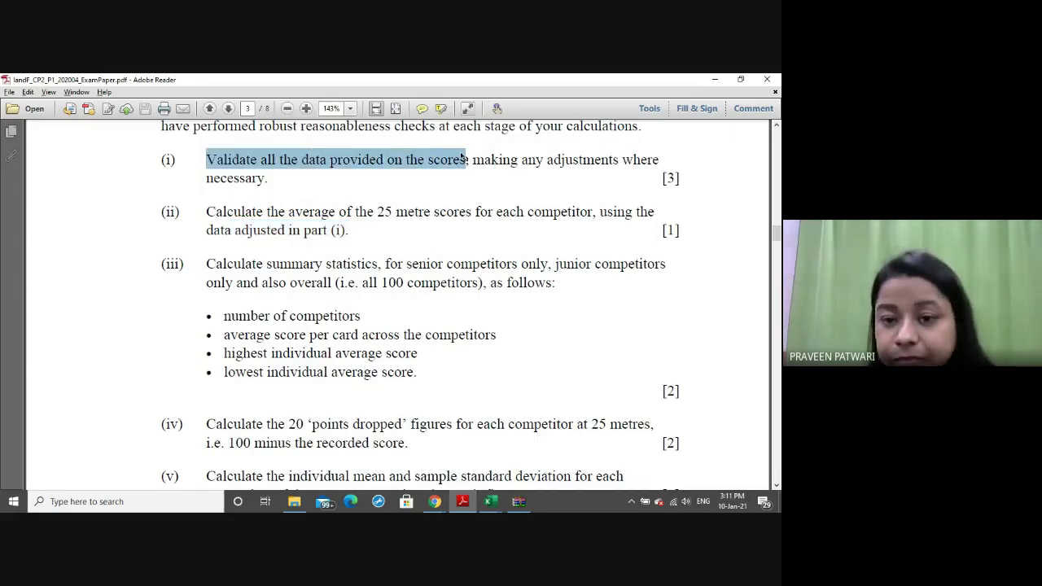
left_click_drag(527, 162, 598, 166)
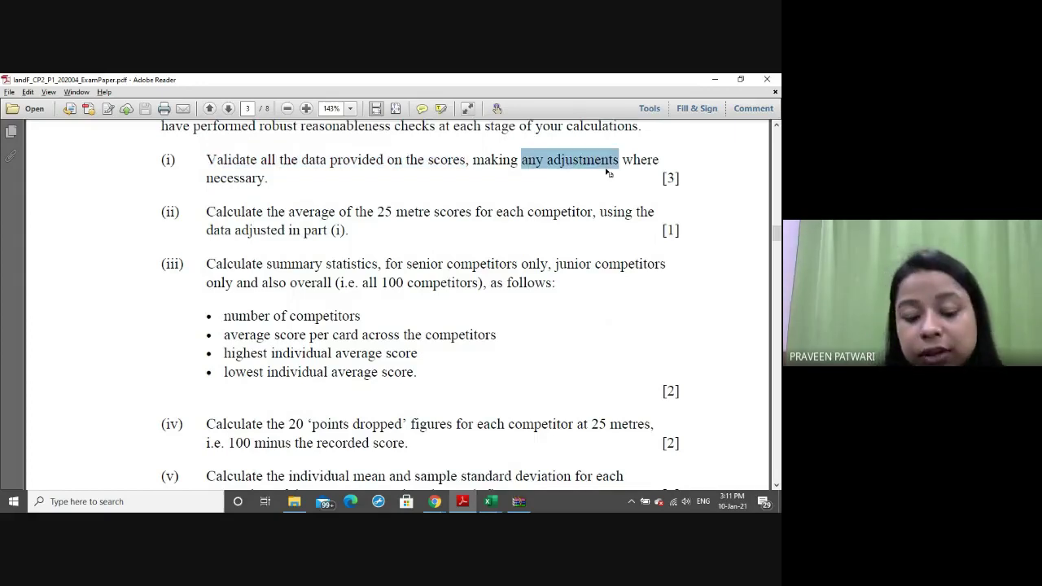
key("alt+Tab")
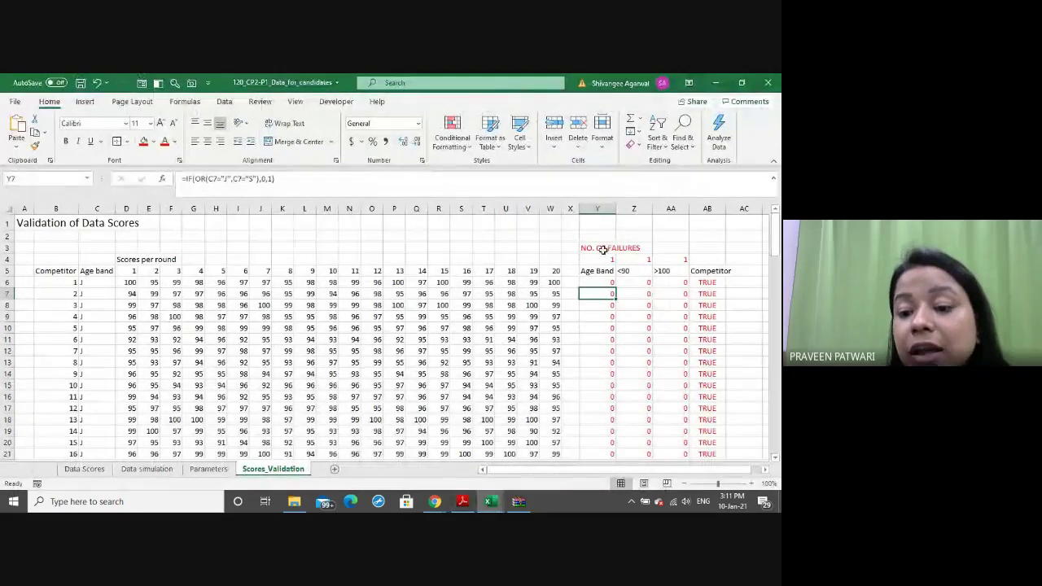
left_click_drag(603, 259, 669, 260)
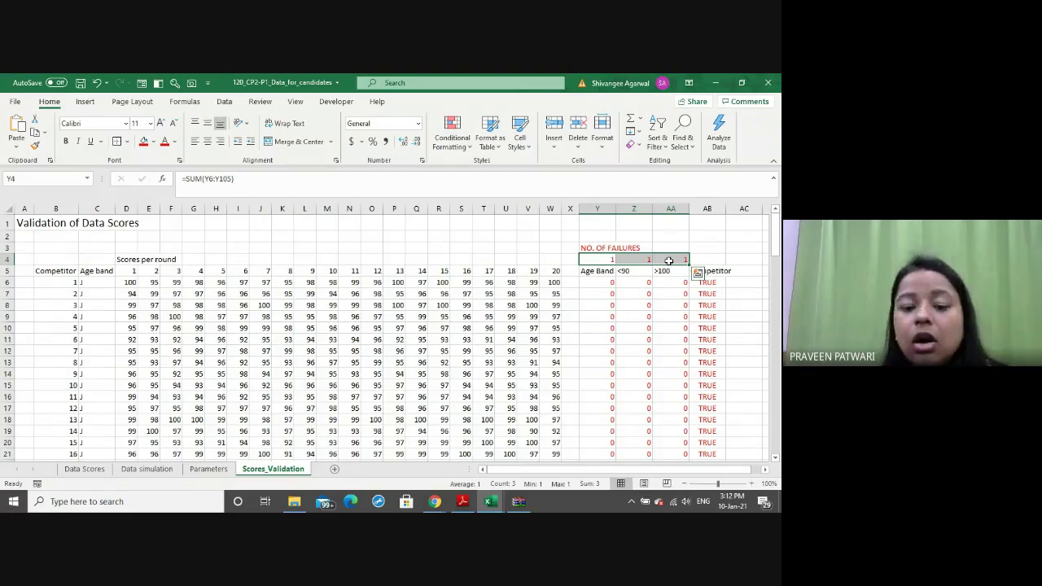
left_click(372, 374)
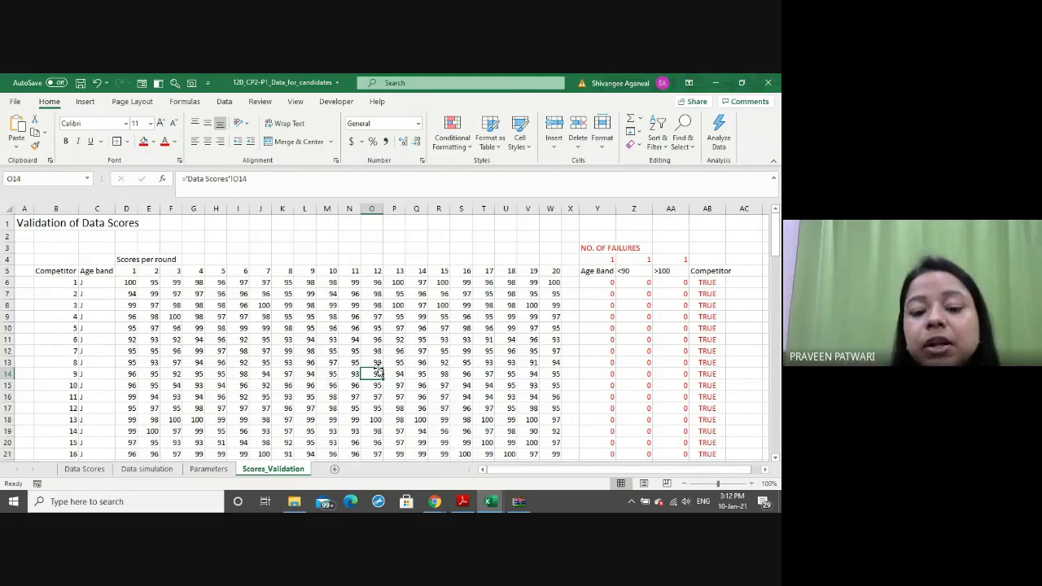
scroll(378, 370, "down", 12)
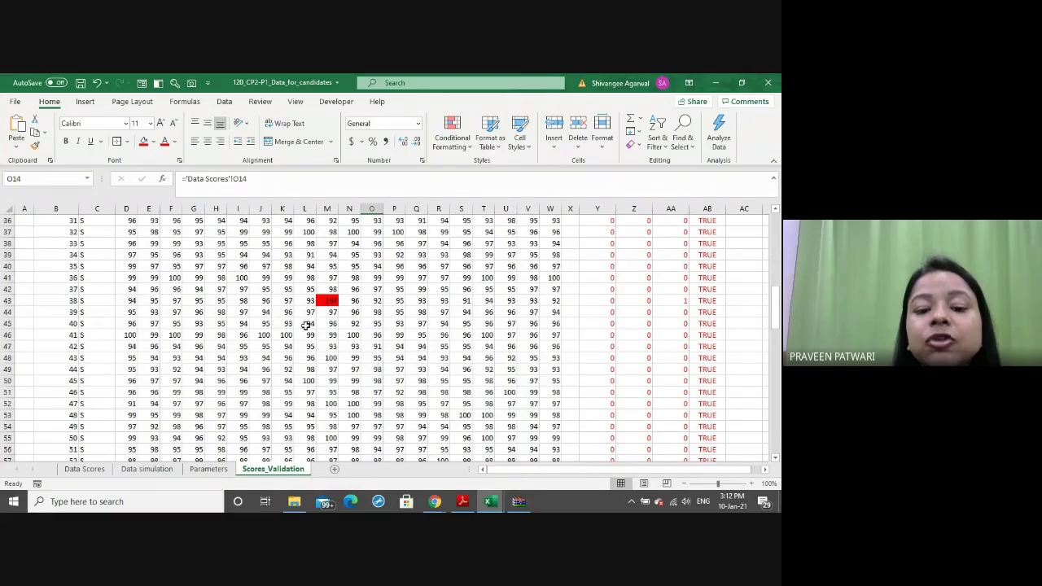
scroll(346, 287, "down", 8)
scroll(346, 287, "down", 8)
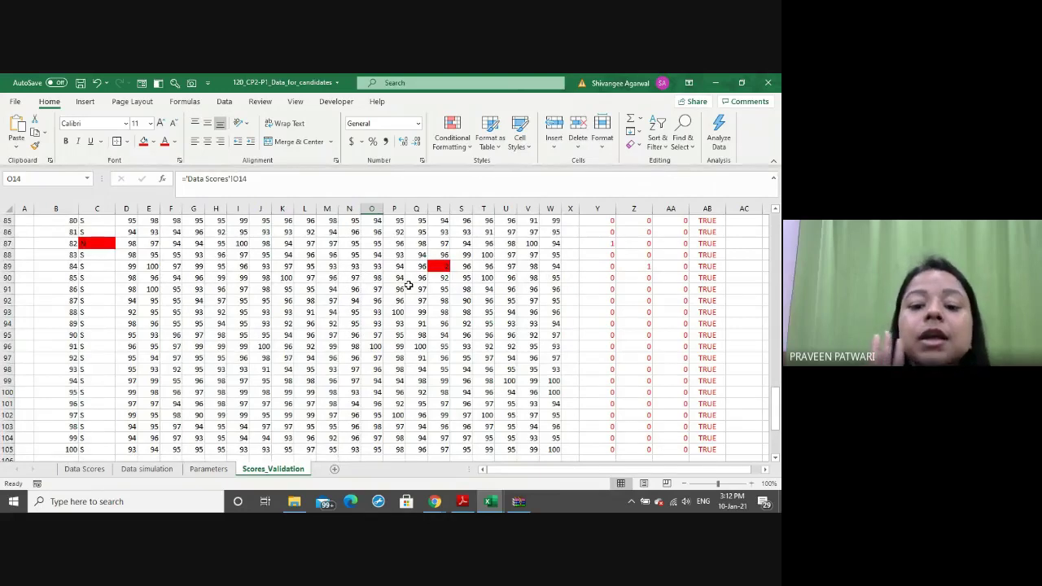
scroll(410, 285, "up", 3)
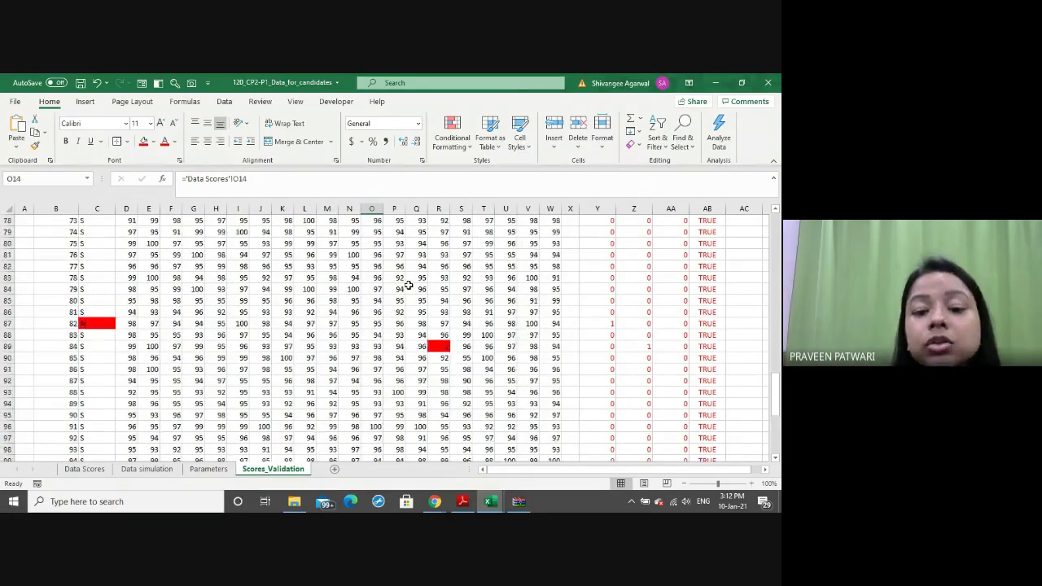
scroll(410, 285, "up", 20)
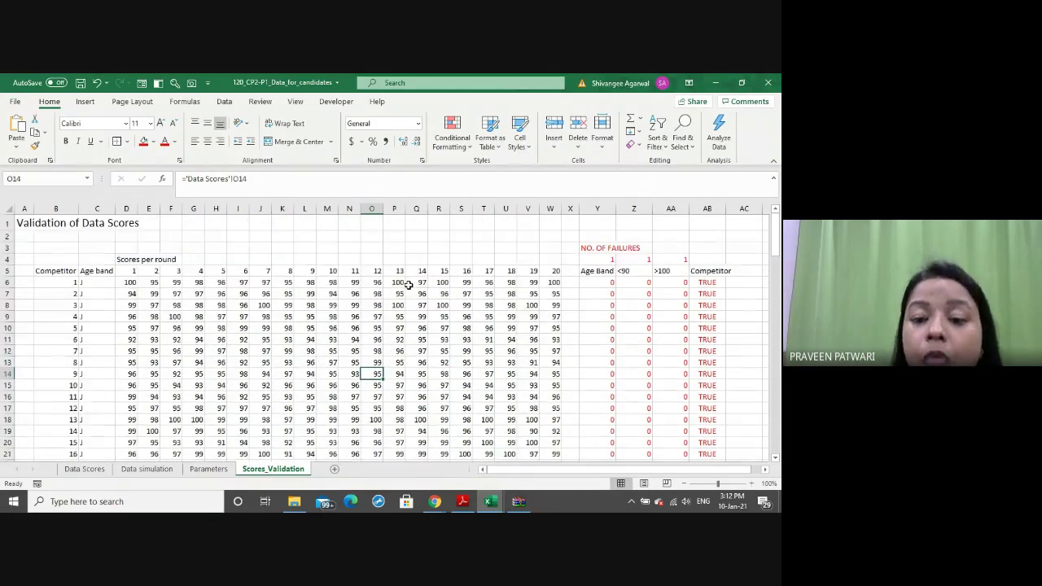
Copy the Scores_Validation sheet to the end of the workbook as Scores_Validation (2)
right_click(250, 475)
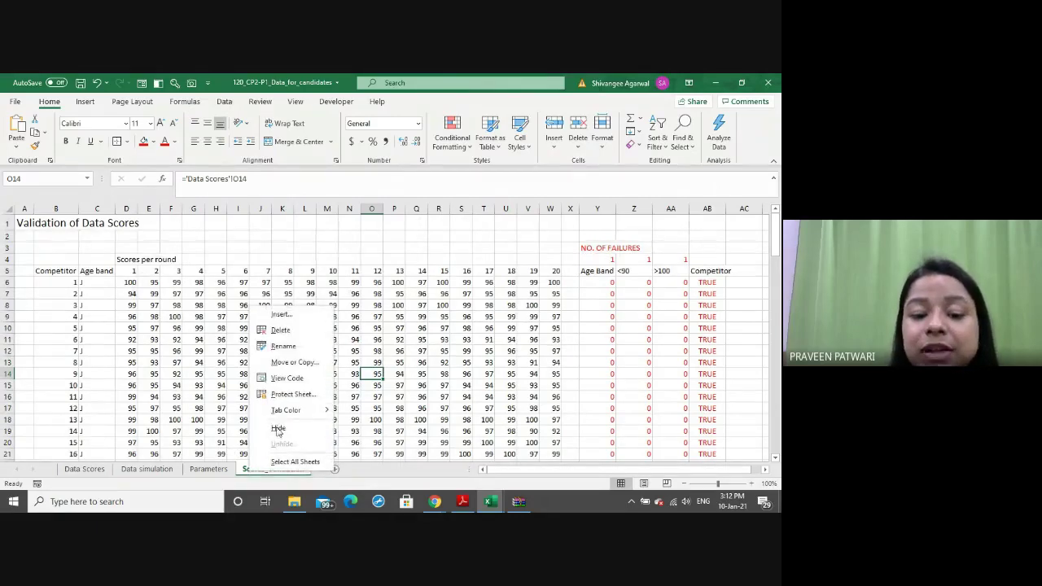
left_click(307, 364)
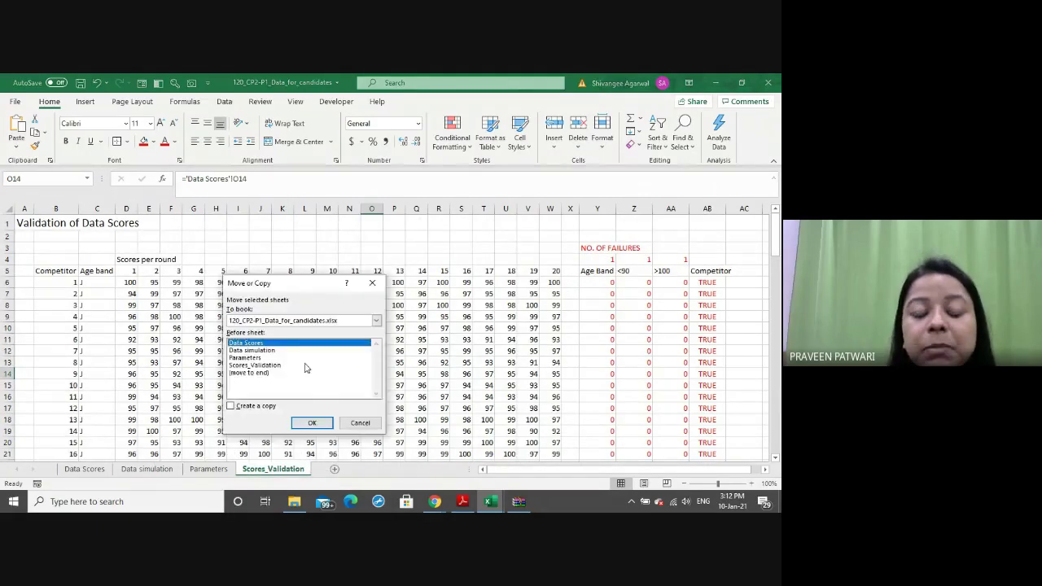
left_click(231, 406)
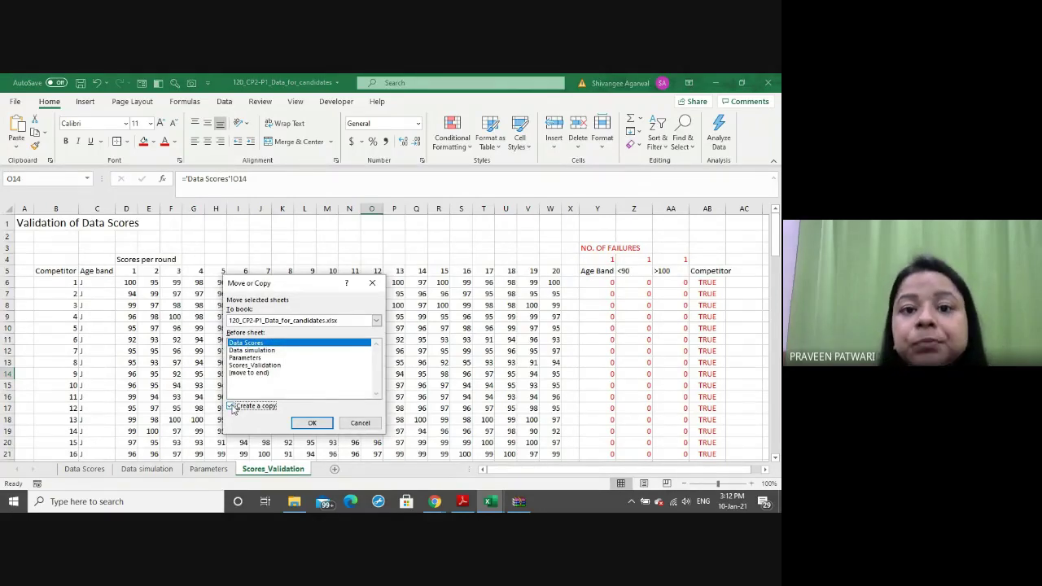
left_click(233, 375)
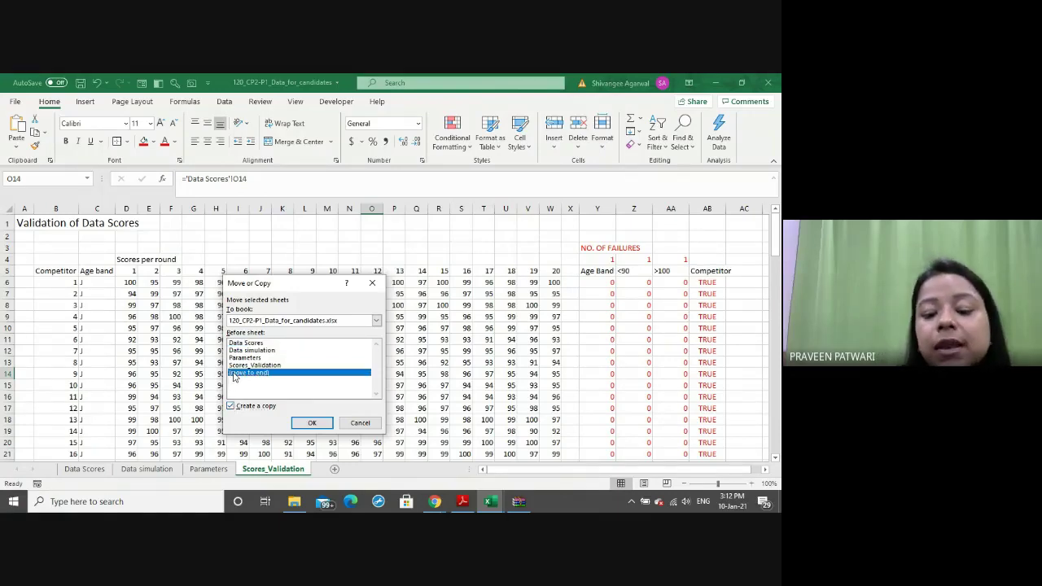
key("Return")
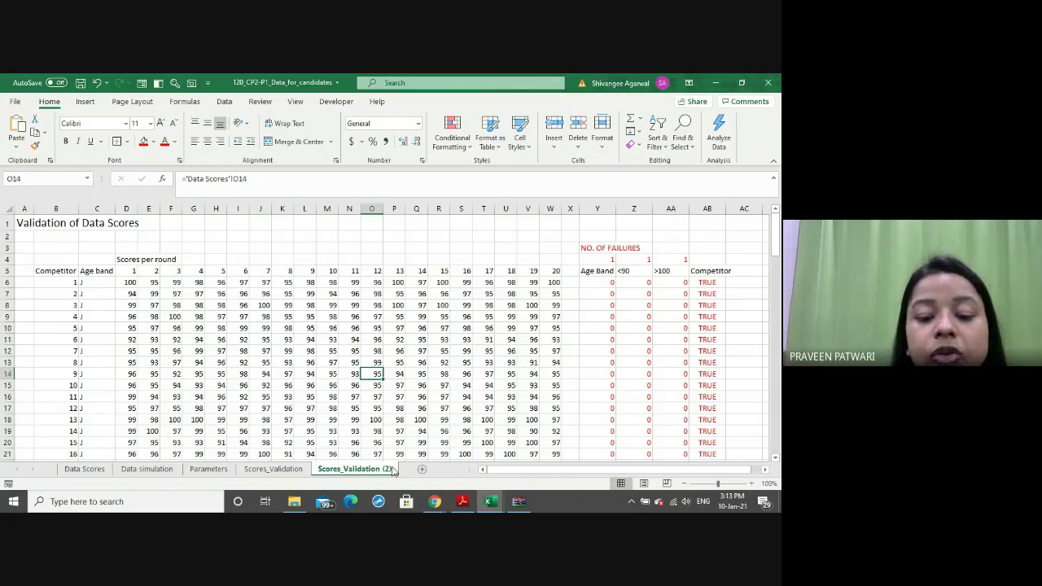
Rename the Scores_Validation (2) tab to Corrected_Scores
double_click(383, 469)
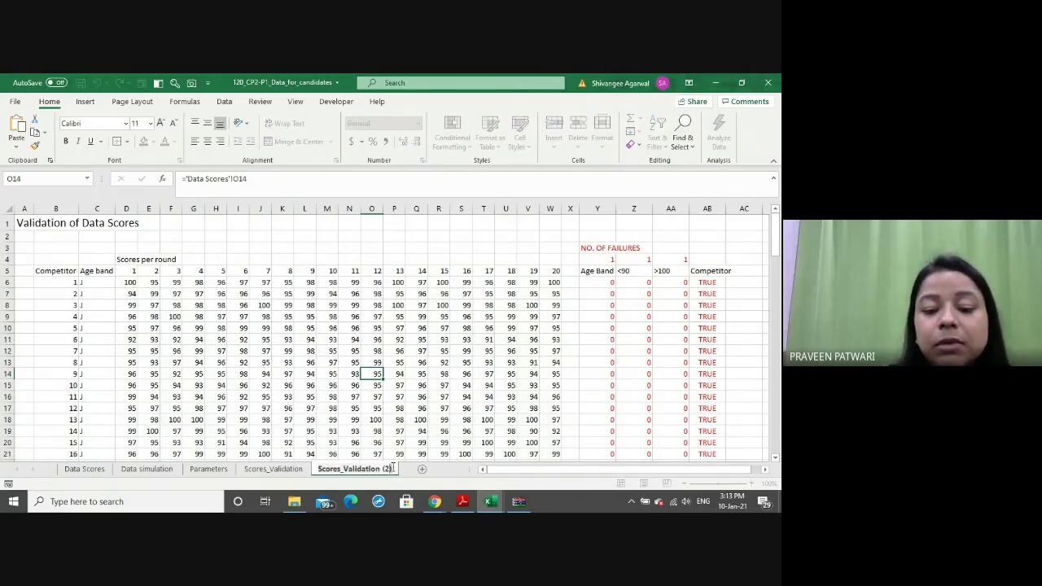
key("shift+Left")
key("shift+Left")
key("shift+Left")
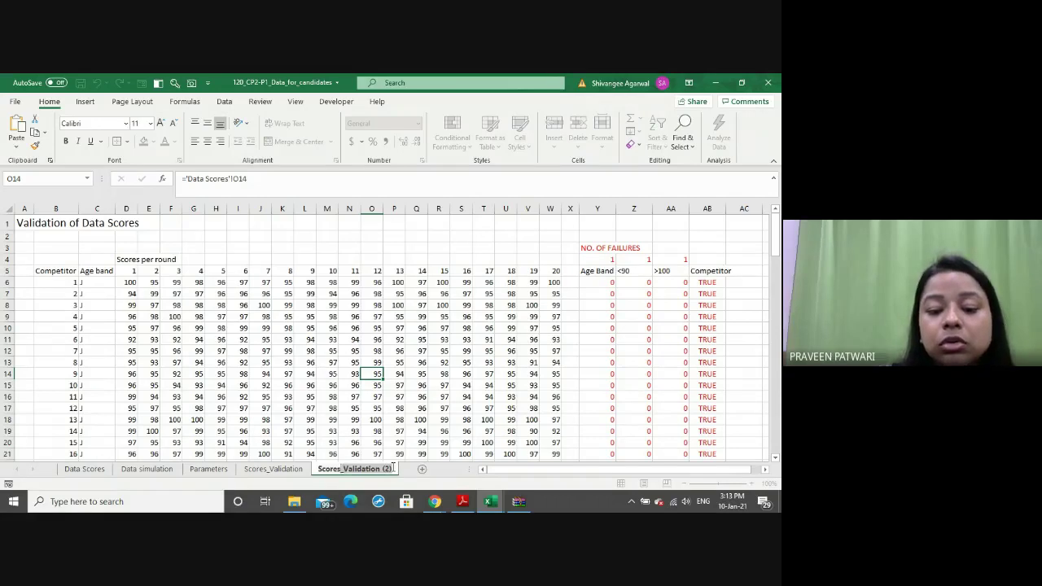
key("BackSpace")
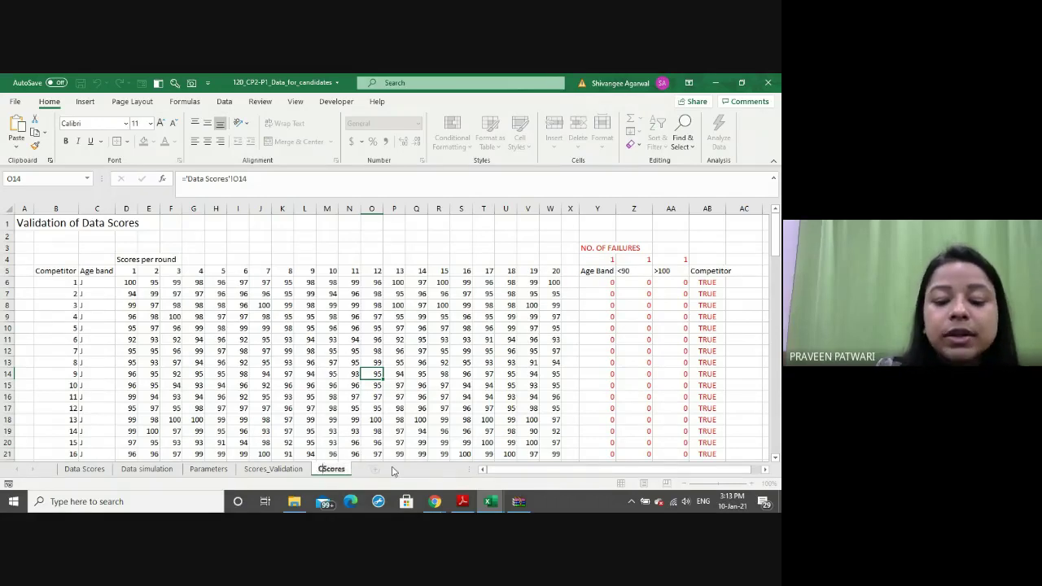
type("Corrected")
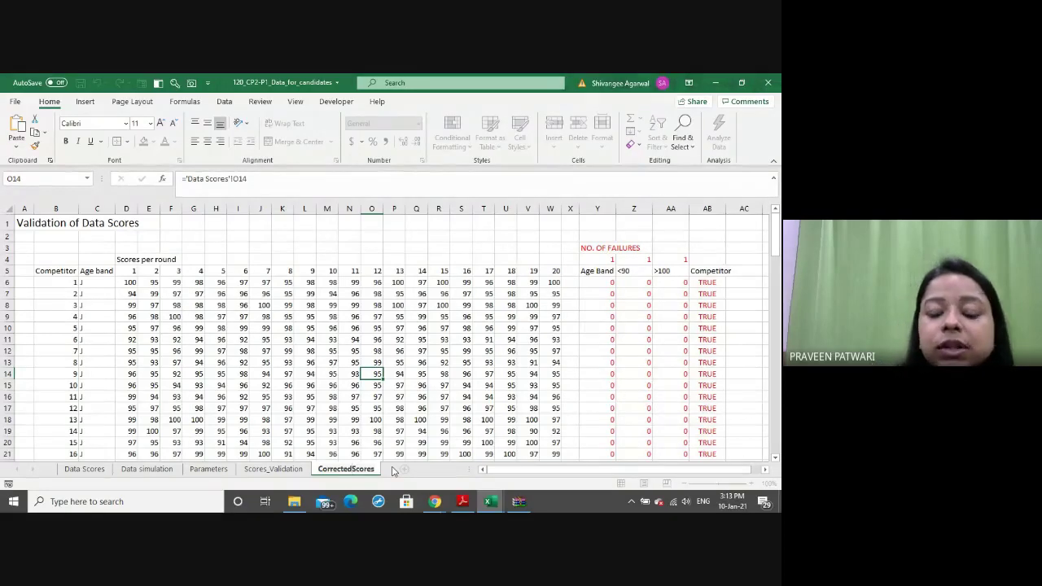
type("_")
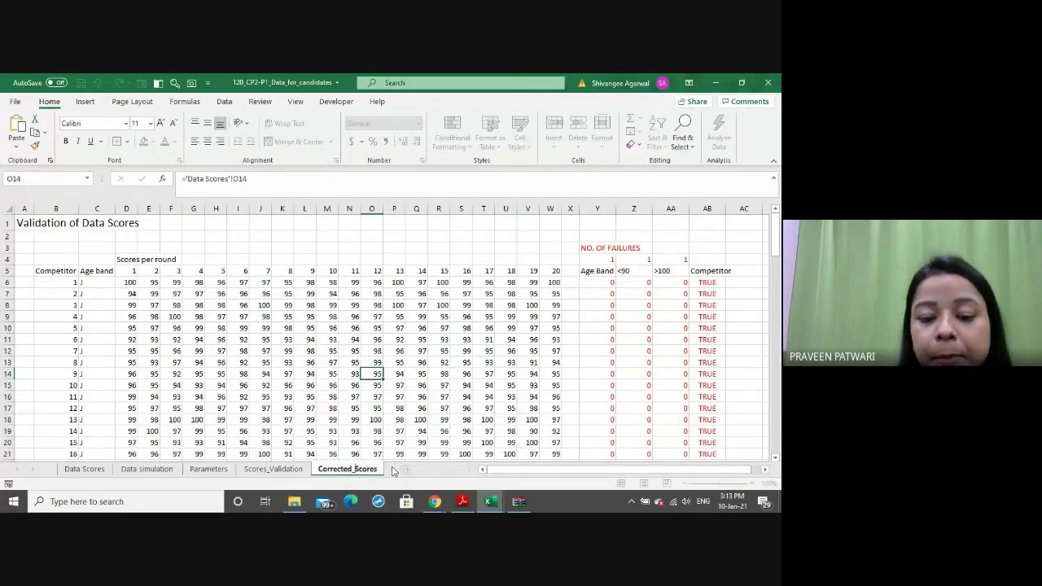
Finish the rename and inspect the Data Scores link formulas in headers and cells like E9, J13, L15
left_click(324, 365)
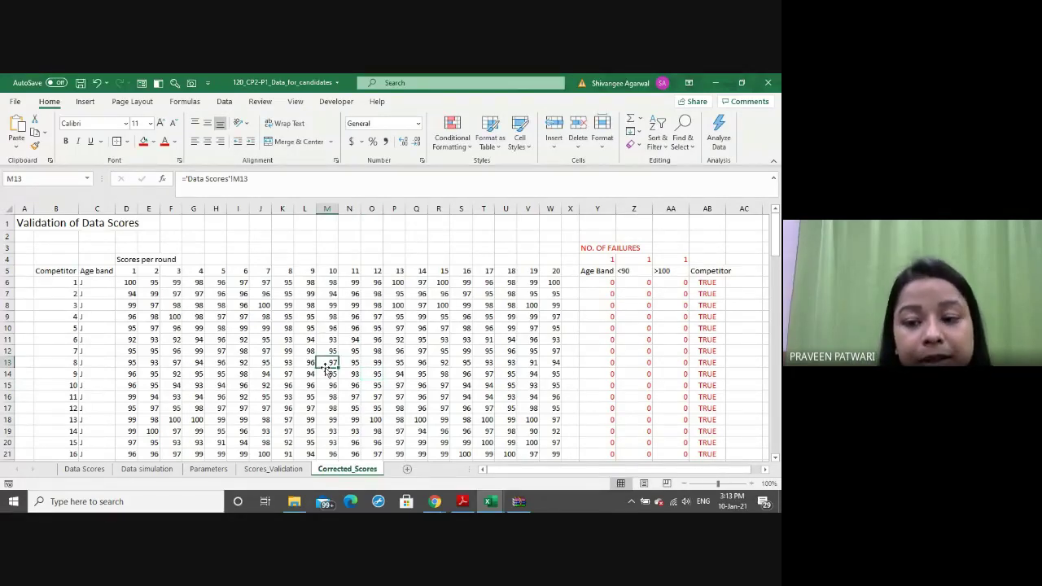
left_click(128, 282)
left_click(98, 268)
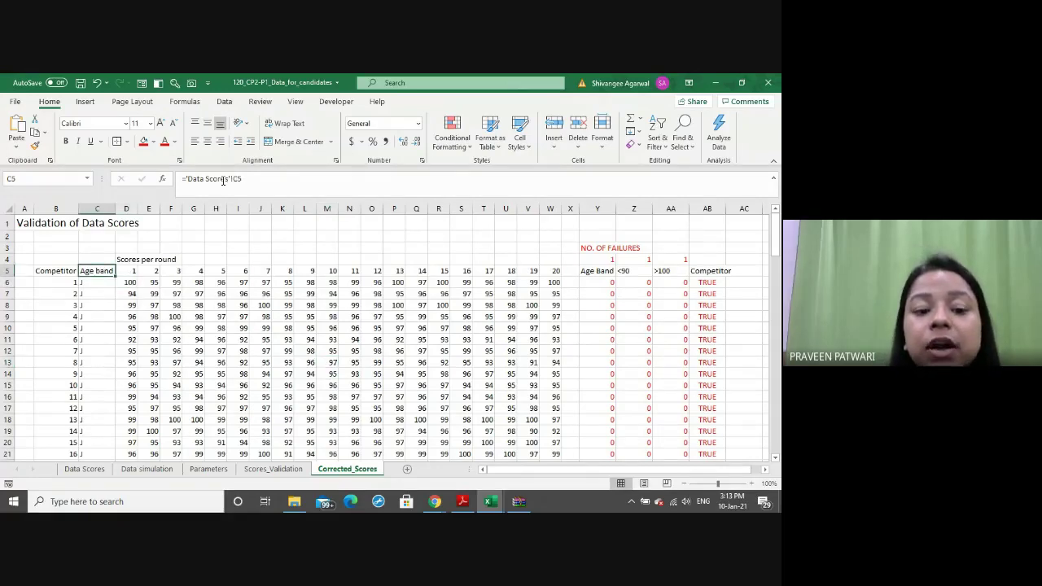
left_click(56, 275)
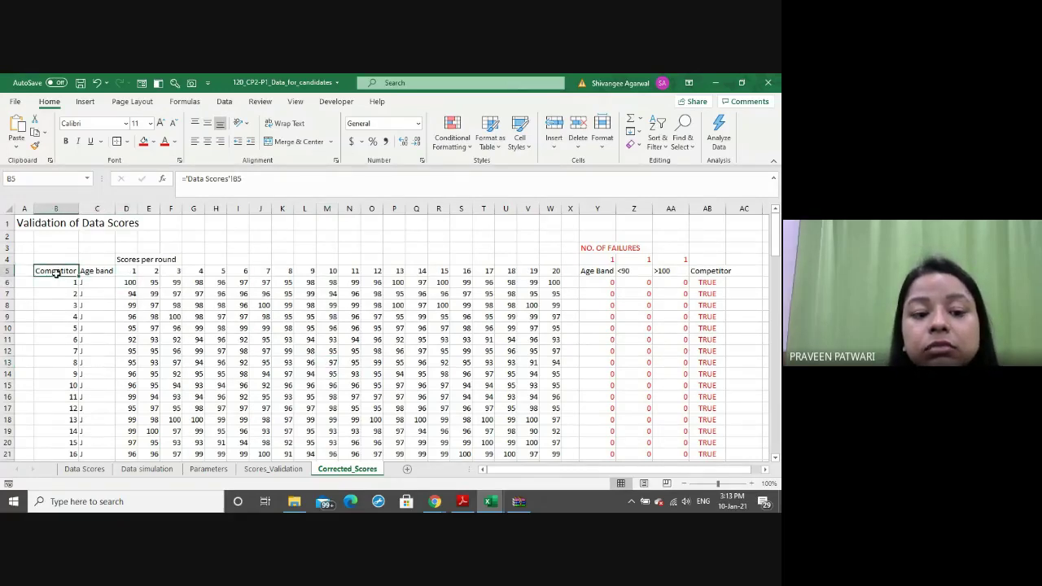
left_click(137, 281)
left_click(150, 315)
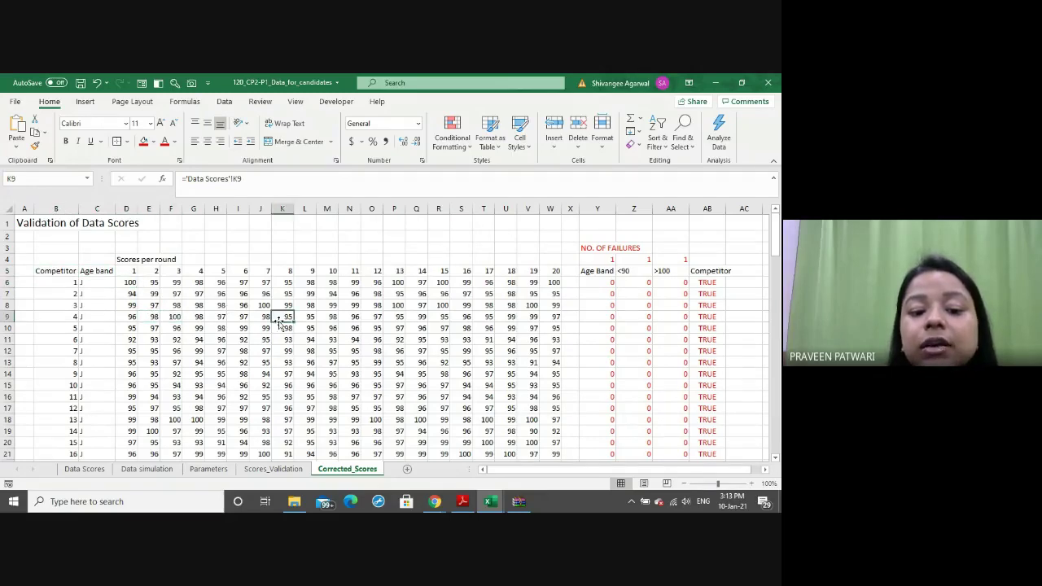
left_click(254, 359)
left_click(175, 313)
left_click(301, 294)
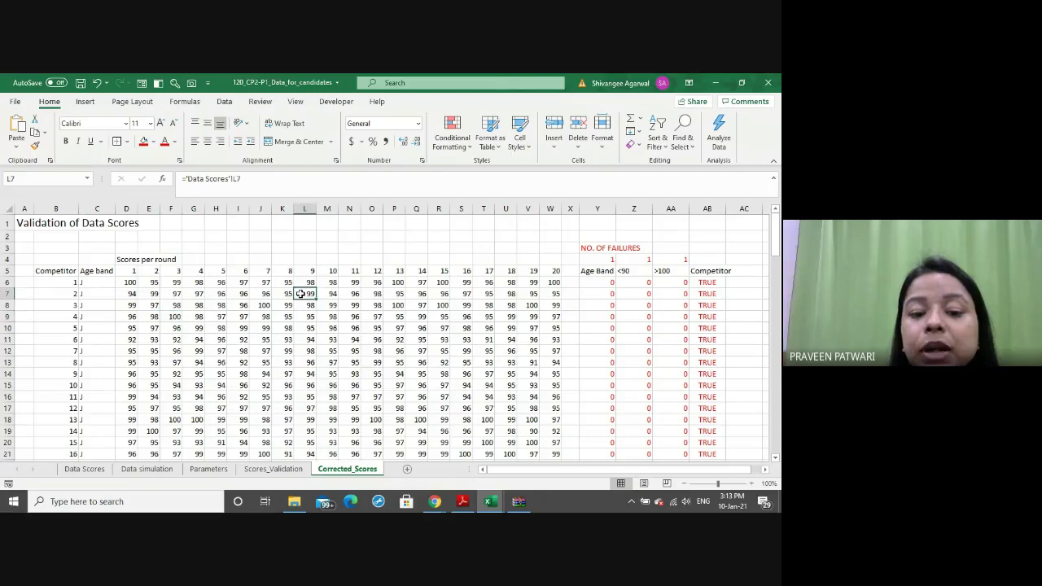
left_click(306, 385)
Replace 'Validation of' in the A1 title with 'Corrected', giving 'Corrected Data Scores'
left_click(66, 223)
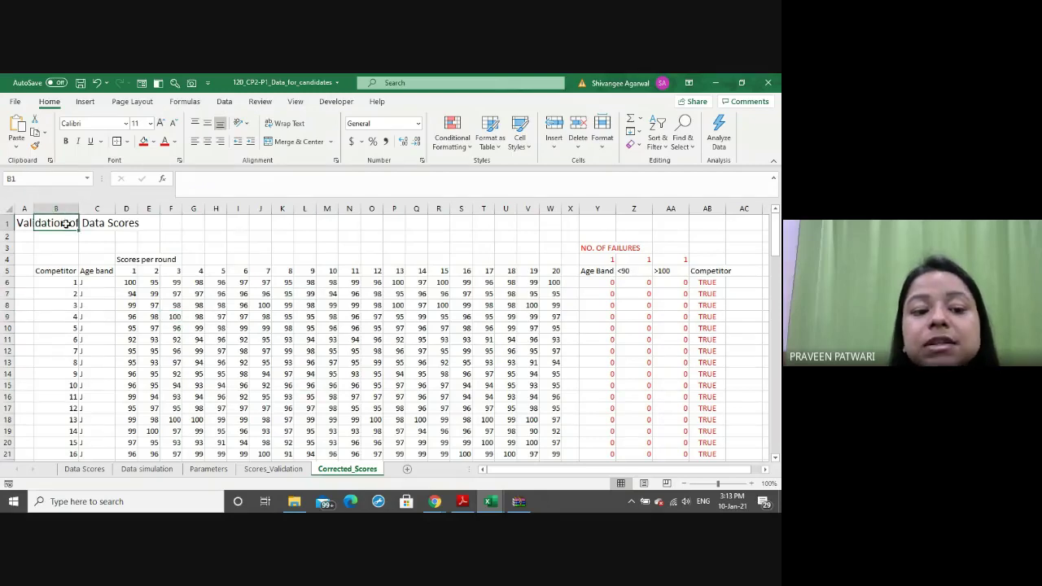
left_click(26, 222)
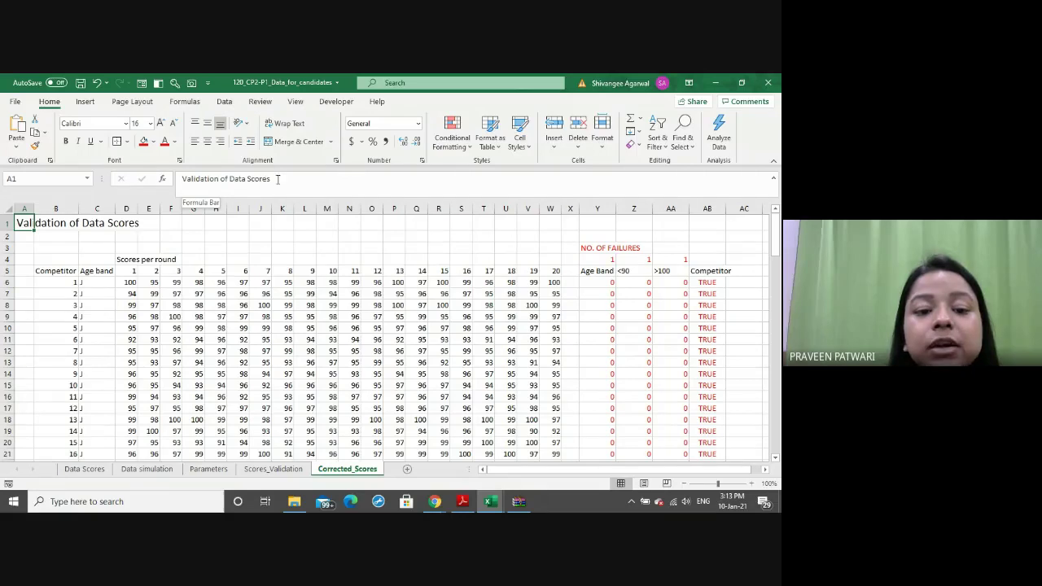
left_click_drag(229, 178, 182, 178)
type("Co")
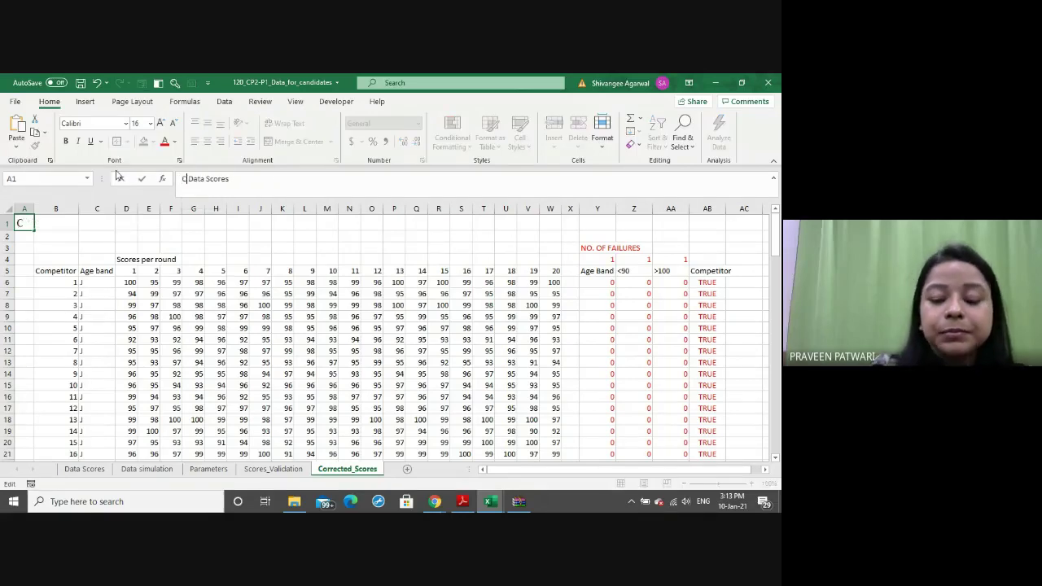
type("rrected")
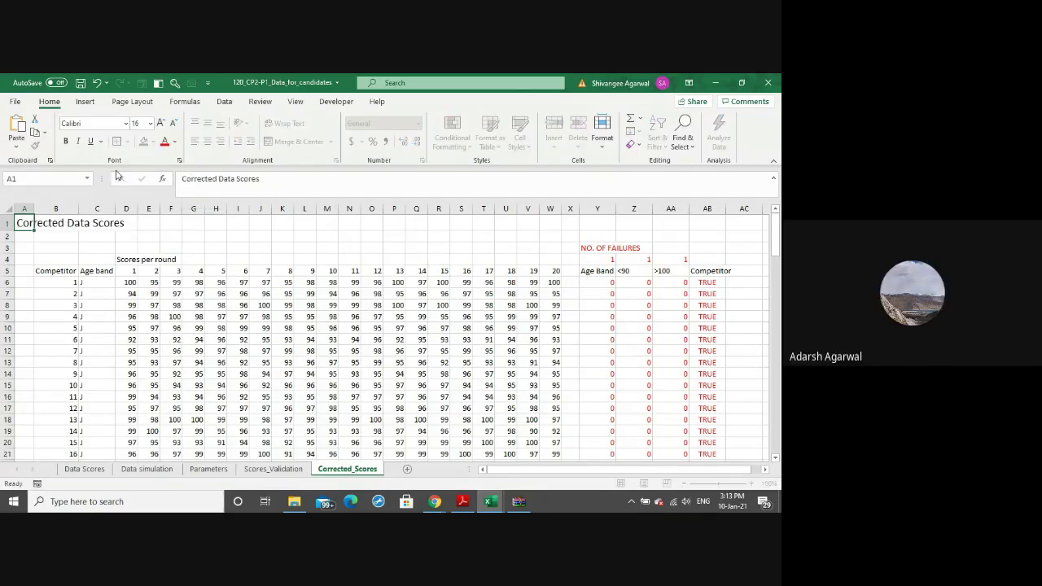
key("Return")
right_click(271, 470)
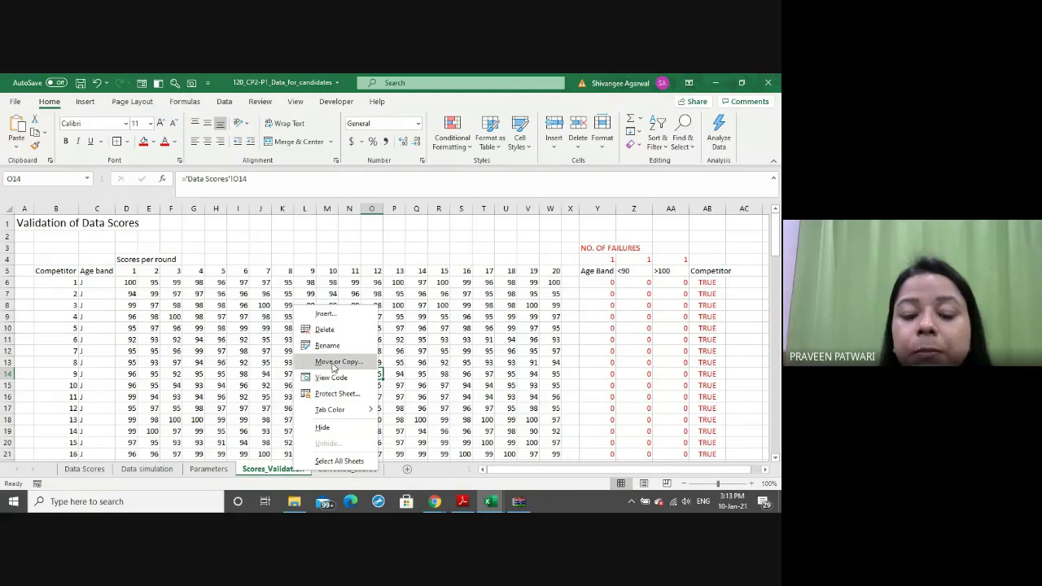
left_click(333, 362)
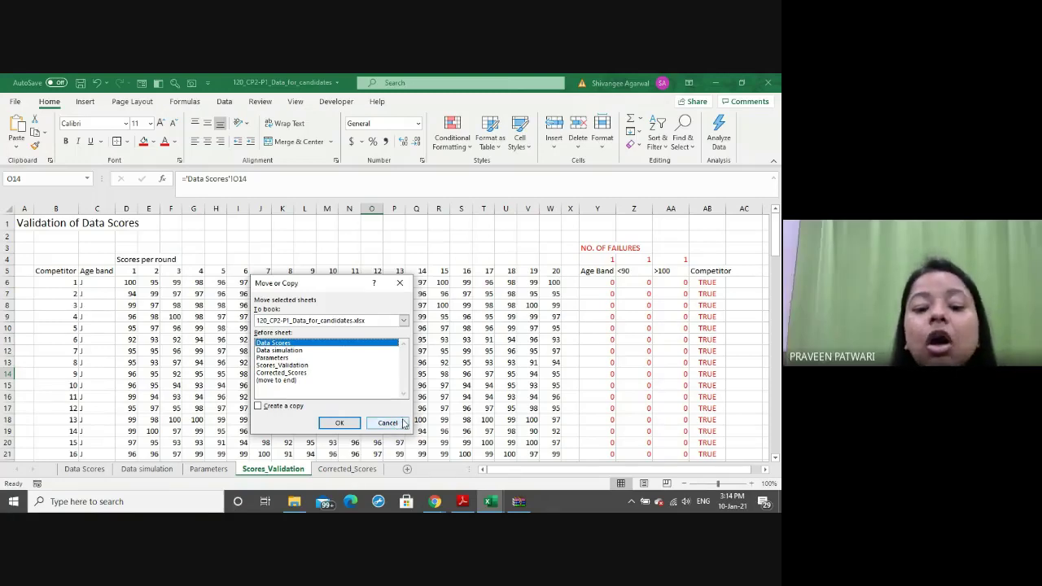
left_click(394, 425)
left_click(347, 469)
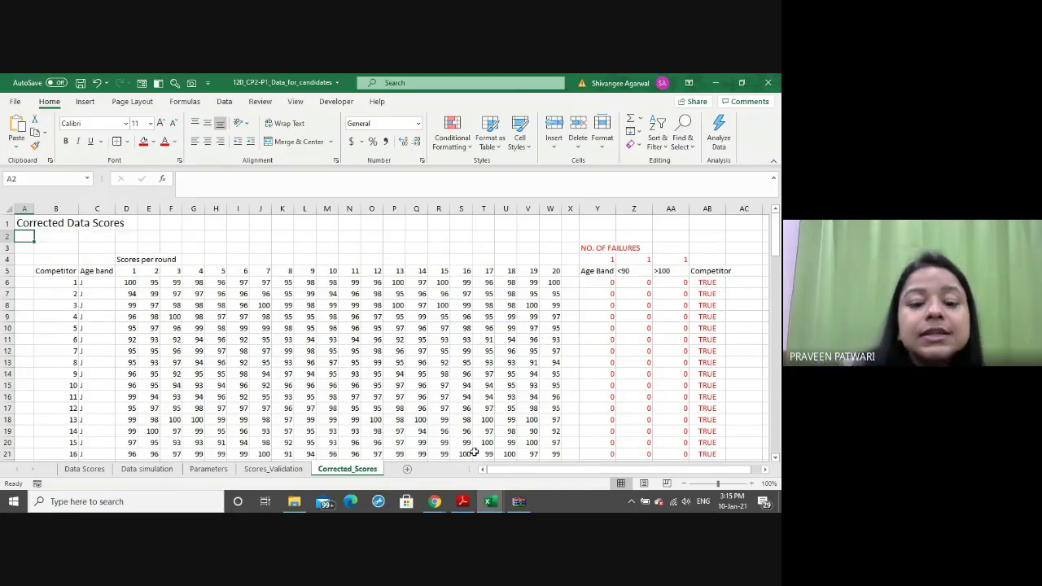
Switch the out-of-range 194 score in M43 from red to a light green fill
left_click(474, 453)
scroll(474, 453, "down", 5)
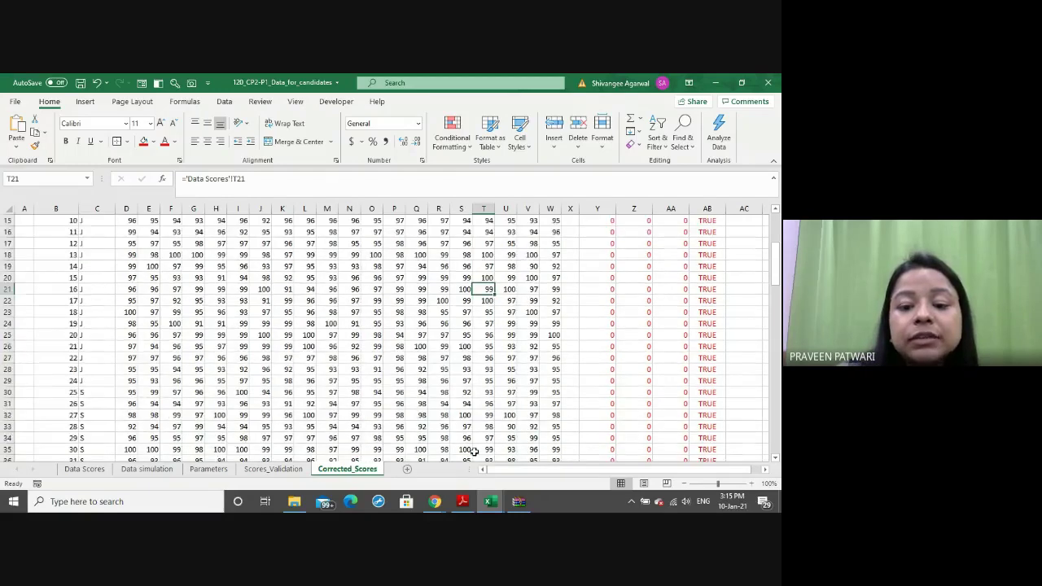
scroll(473, 452, "down", 7)
scroll(474, 453, "down", 2)
scroll(474, 453, "up", 2)
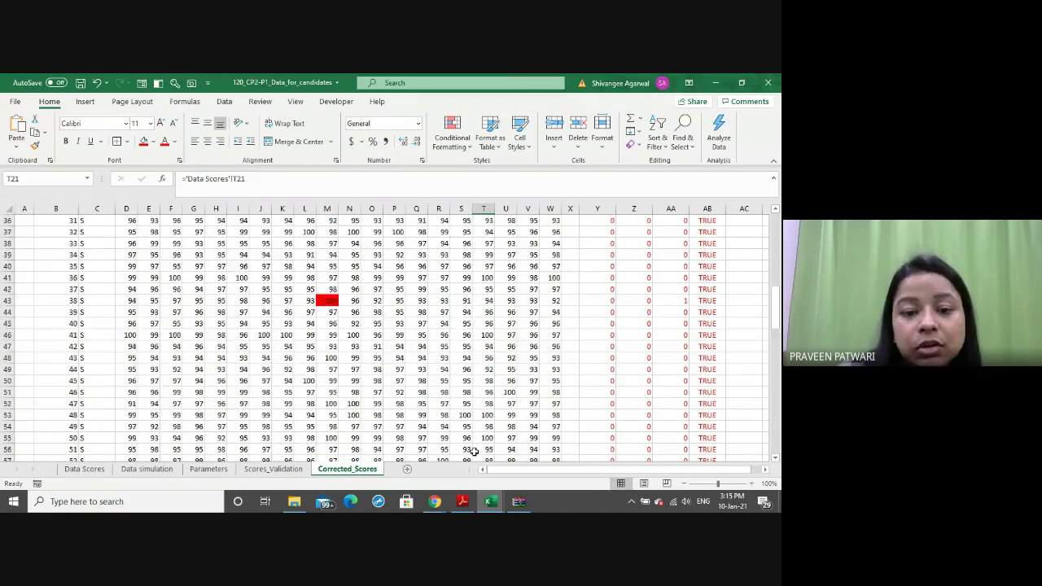
scroll(473, 452, "up", 2)
left_click(333, 381)
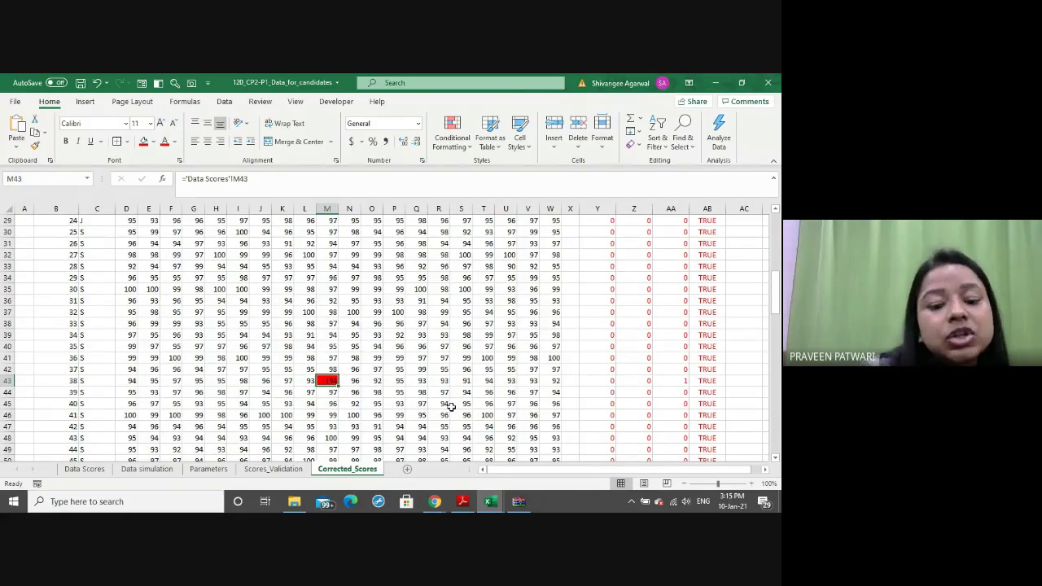
left_click(151, 143)
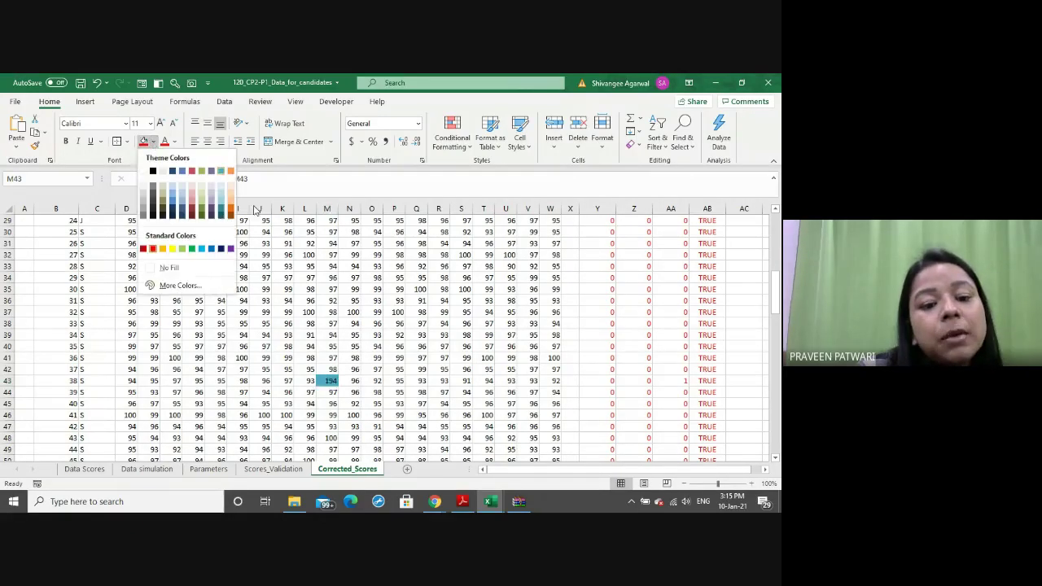
left_click(185, 247)
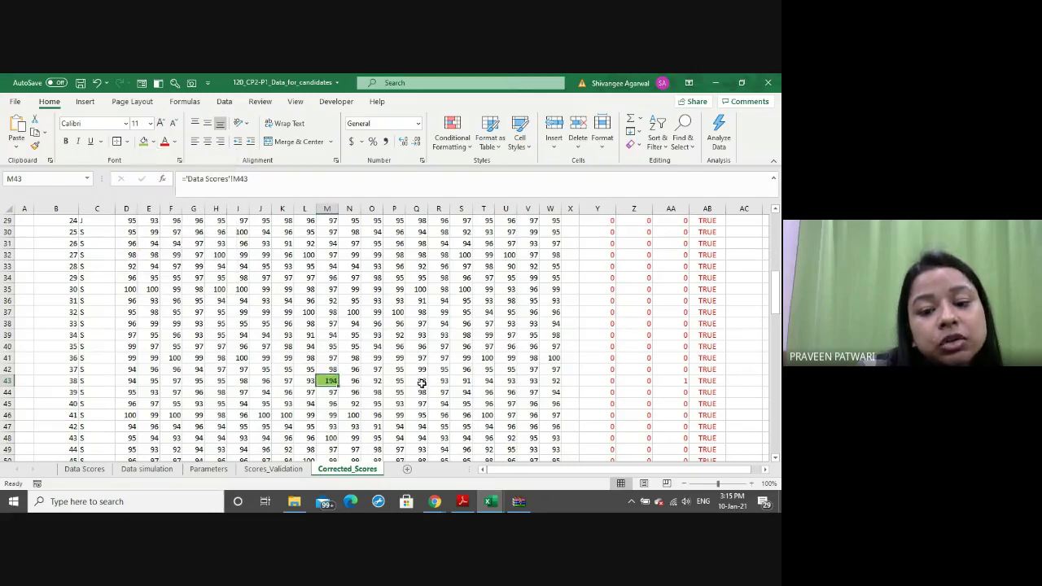
left_click(273, 470)
scroll(329, 398, "down", 7)
scroll(329, 398, "down", 7)
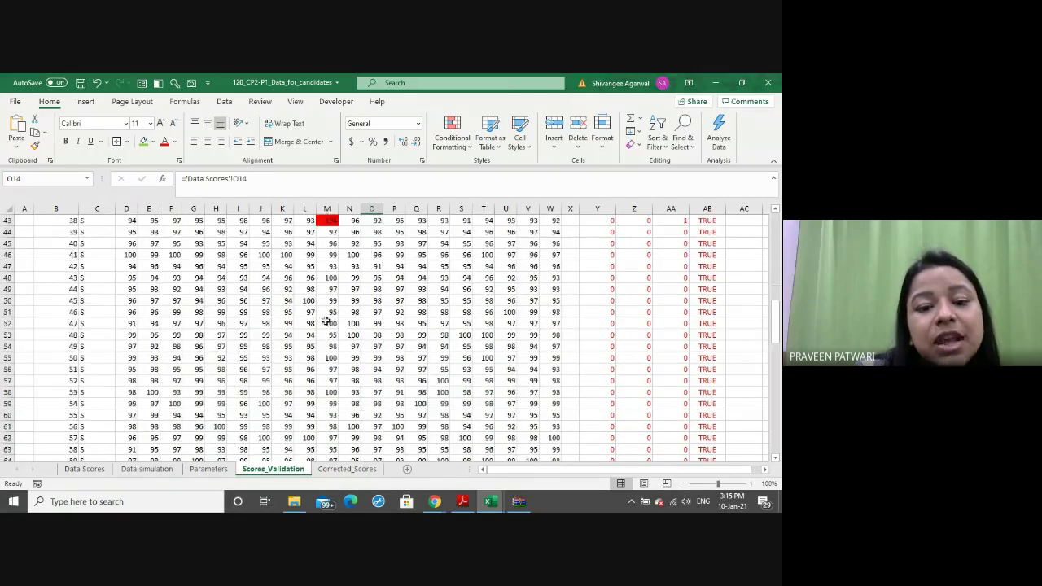
scroll(328, 254, "up", 2)
scroll(328, 254, "up", 9)
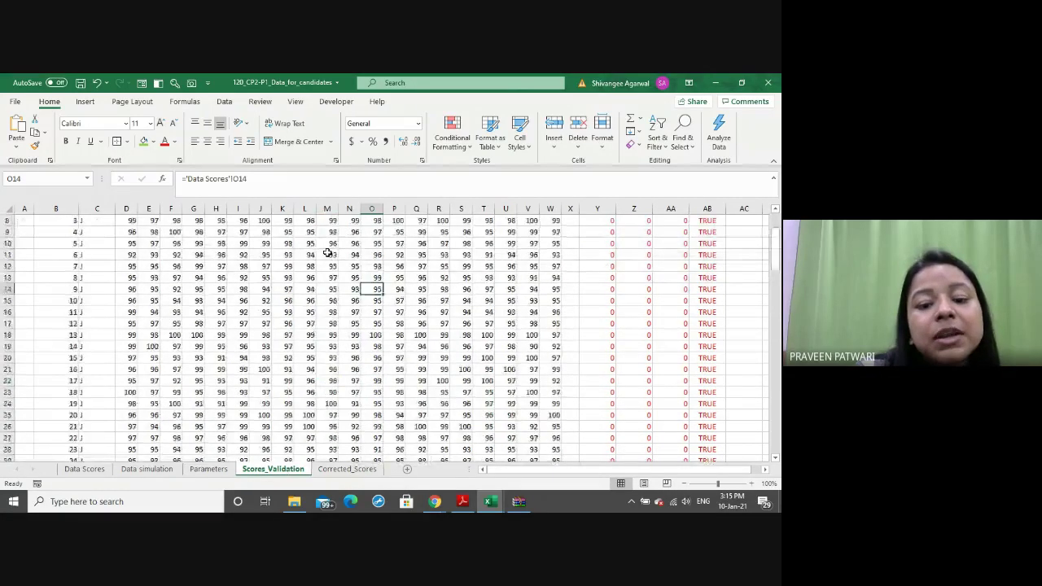
scroll(329, 254, "up", 3)
left_click(347, 470)
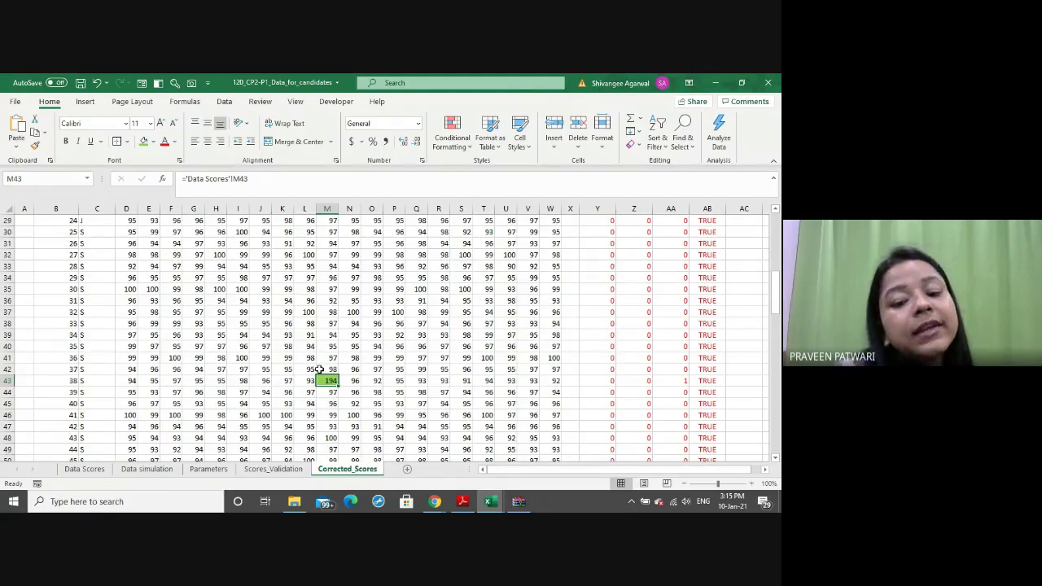
scroll(320, 370, "up", 2)
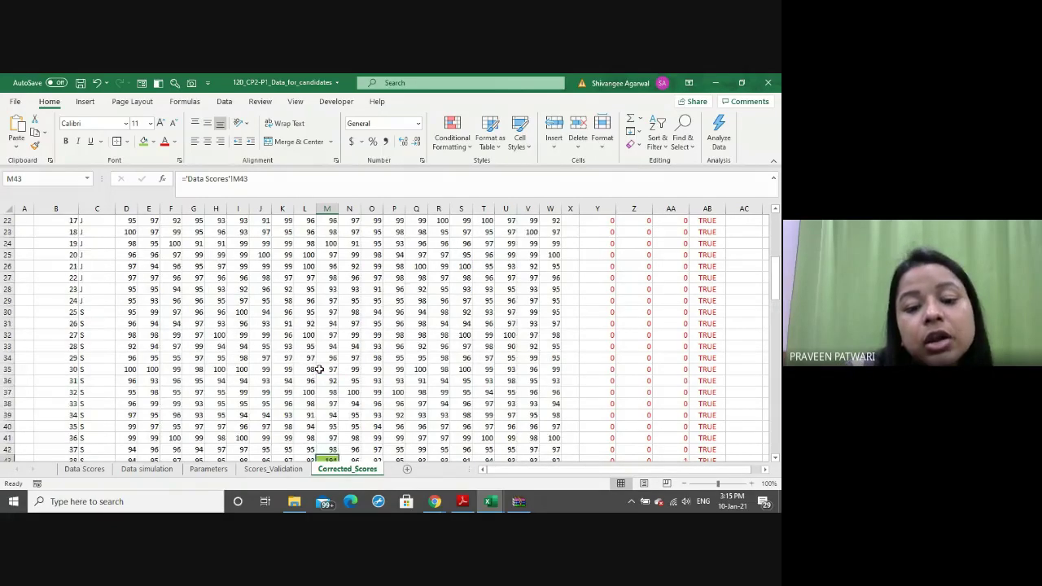
scroll(319, 370, "down", 5)
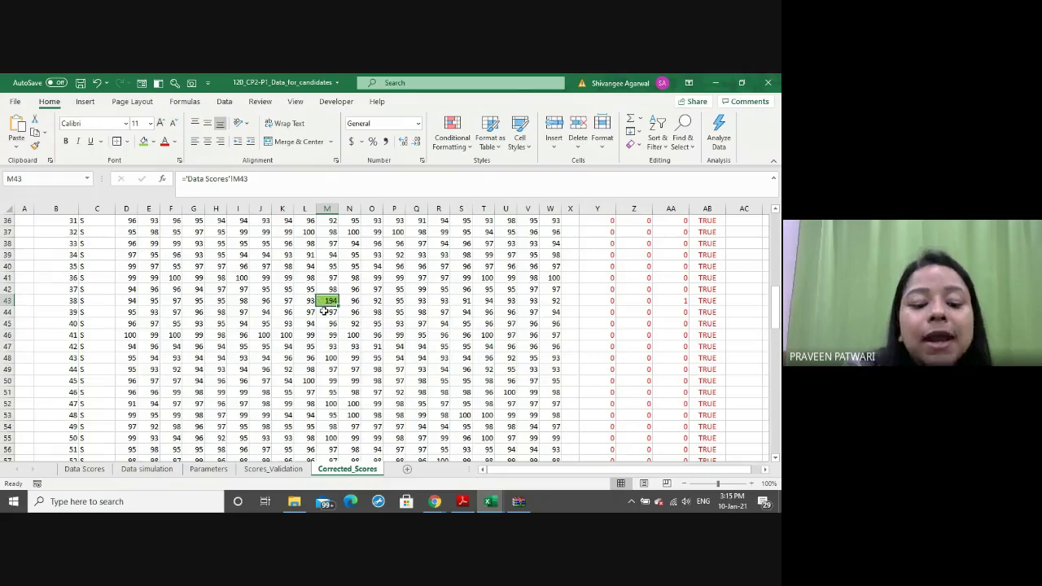
Overwrite the linked 194 in M43 with the typed value 94
key("F2")
type("94")
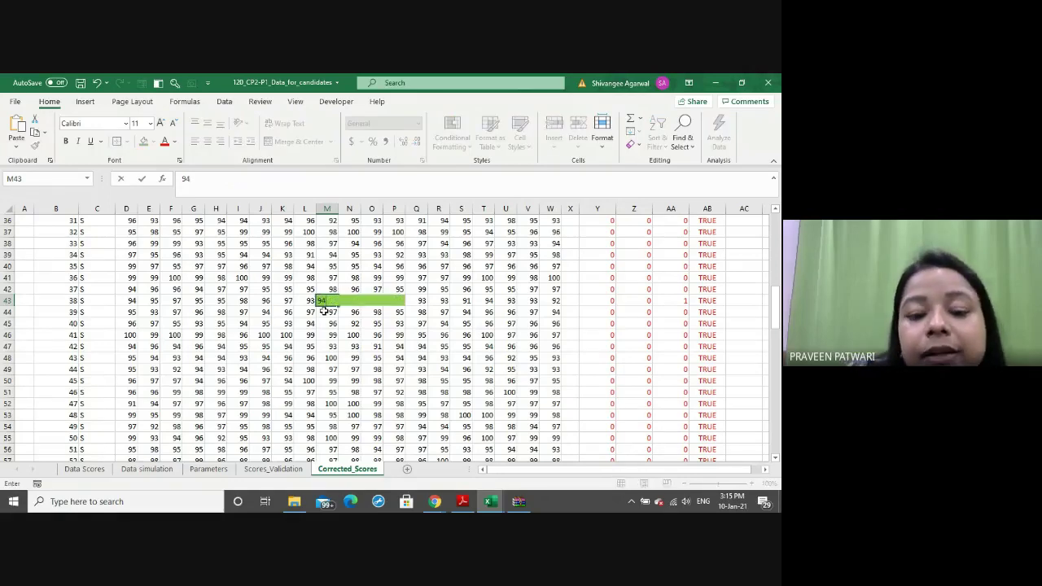
key("Return")
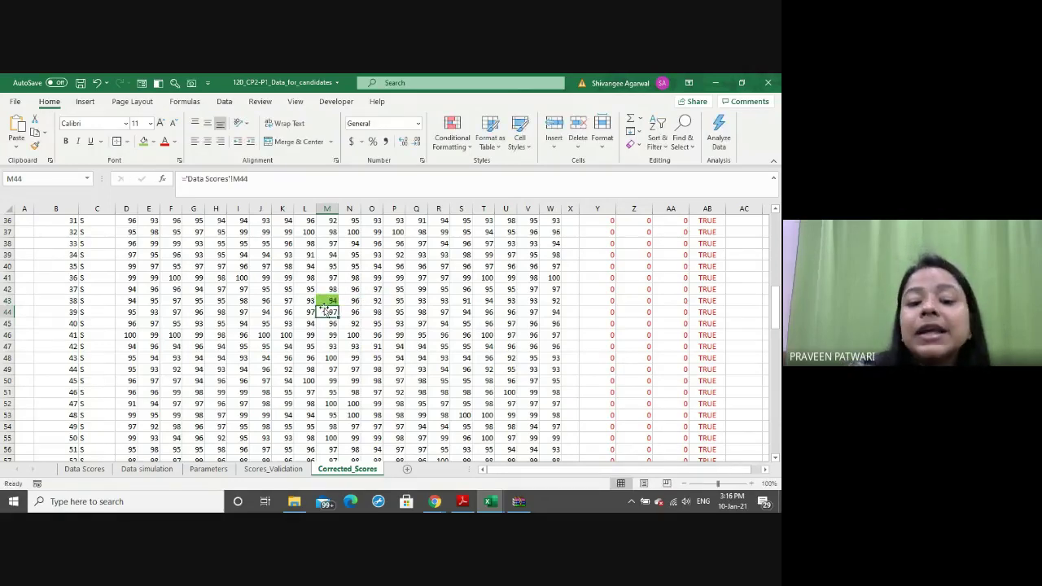
left_click(327, 301)
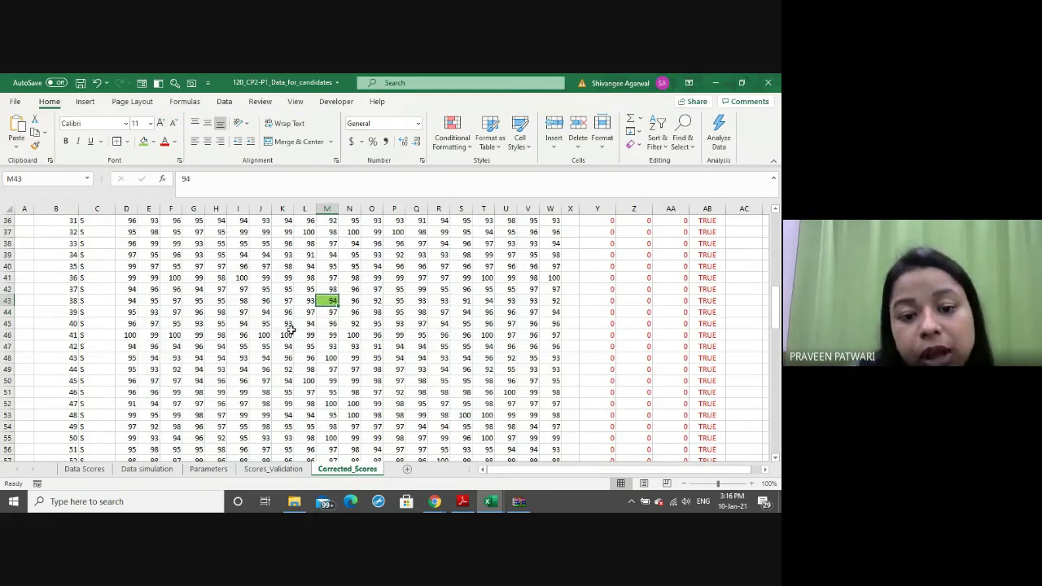
Insert a new note on cell M43 via Review > Notes > New Note
left_click(259, 101)
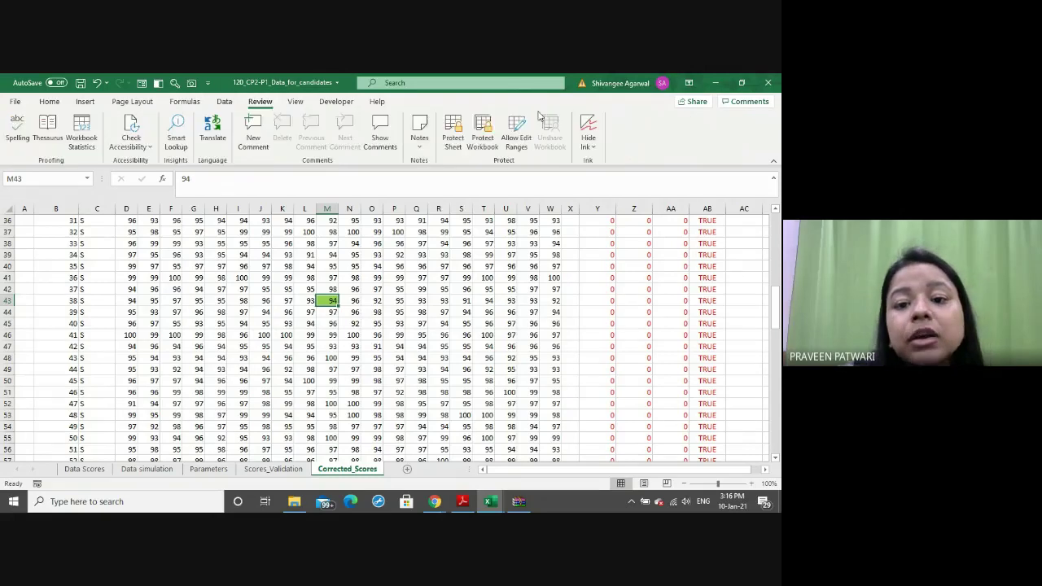
left_click(426, 138)
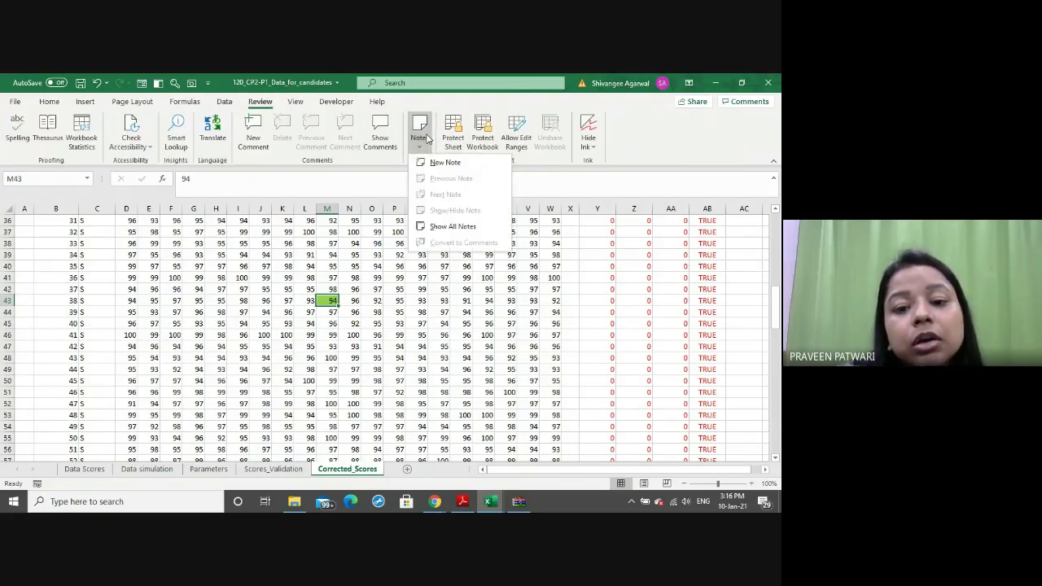
left_click(434, 162)
type("considering 1 was adde")
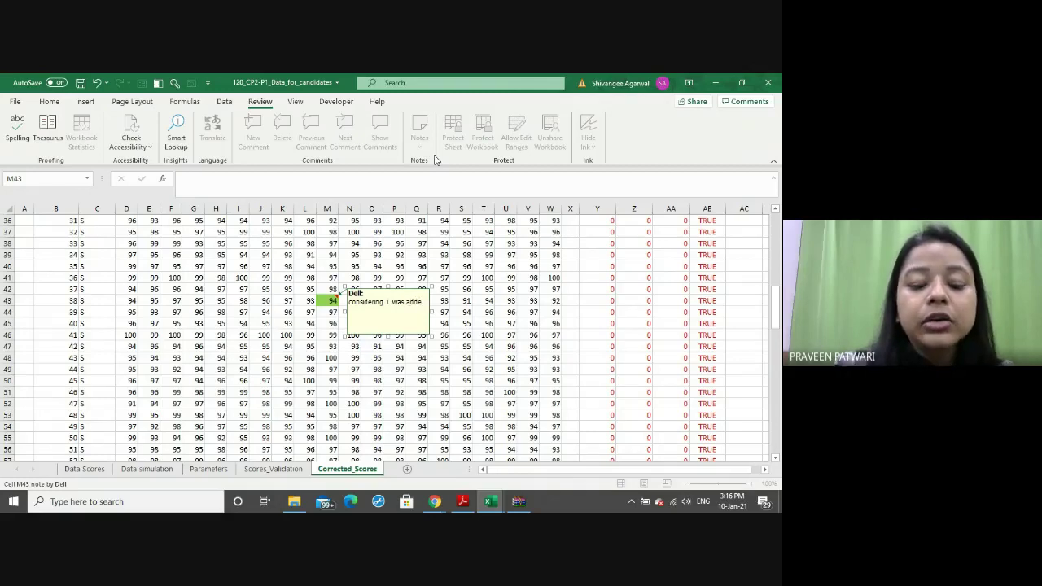
Write the note text: changed 194 to 94, as the 1 was written by mistake
type("d by")
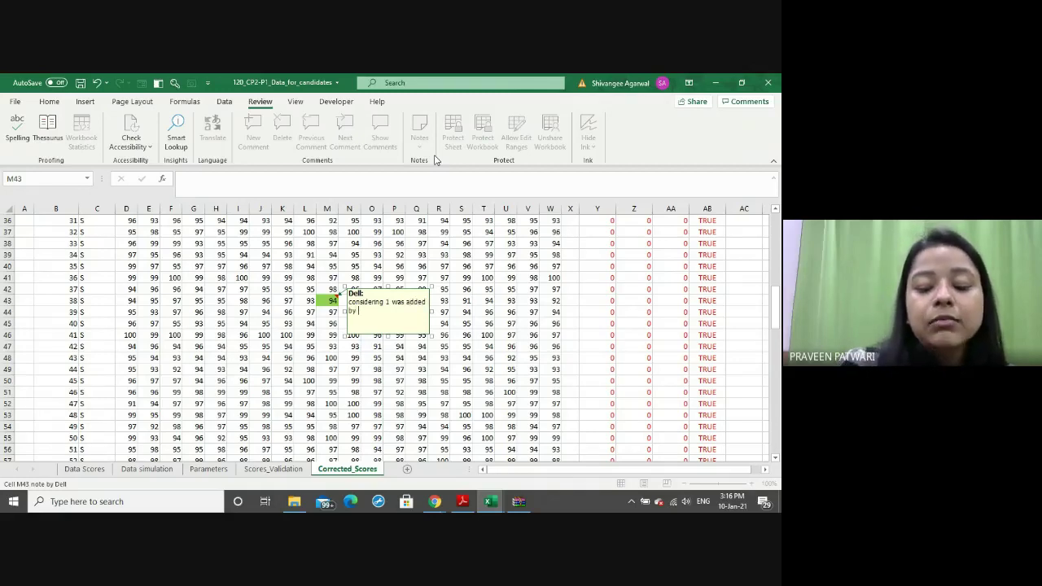
type("e")
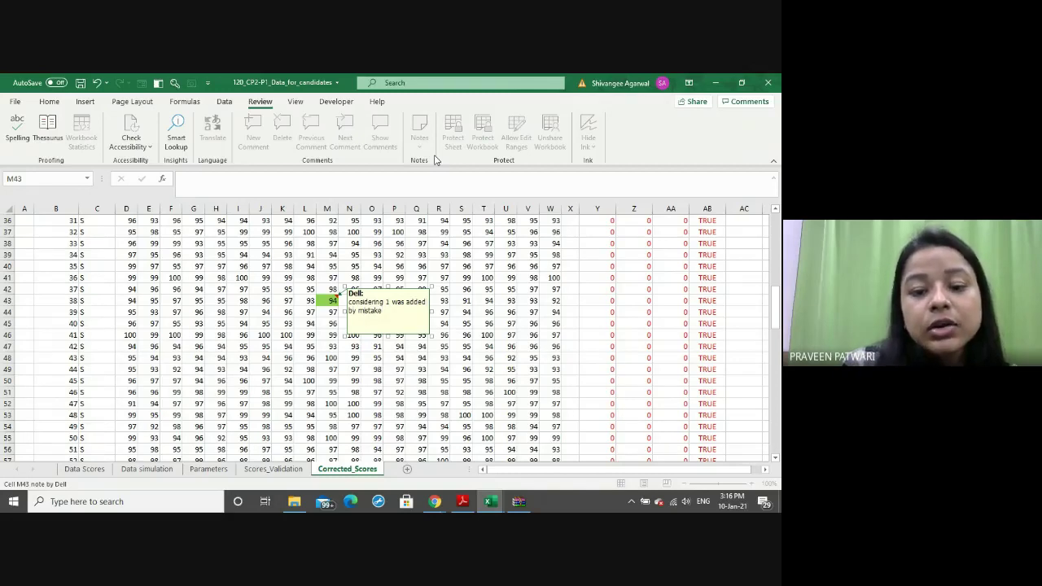
double_click(416, 302)
type("written")
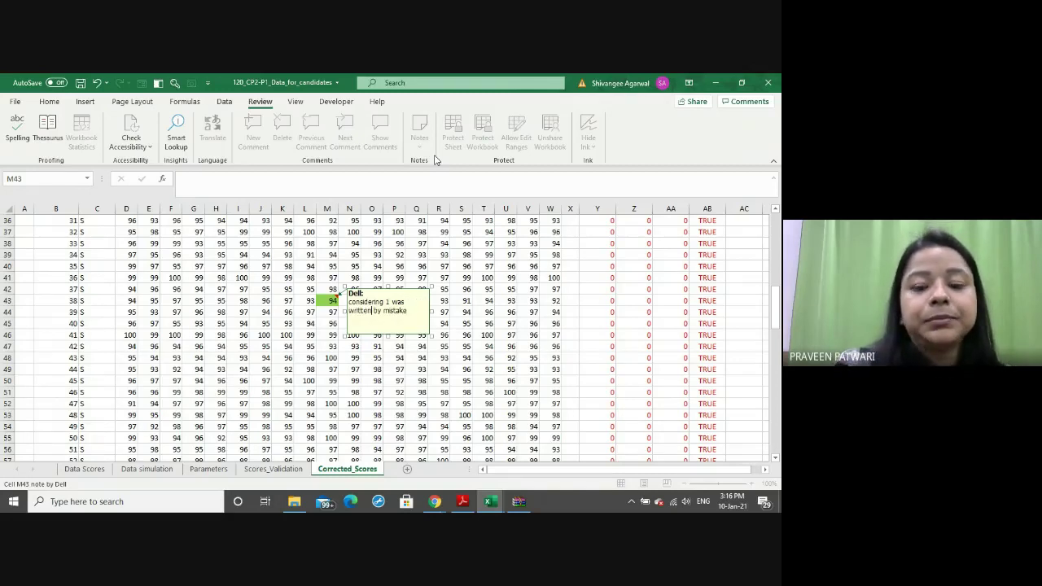
left_click(412, 313)
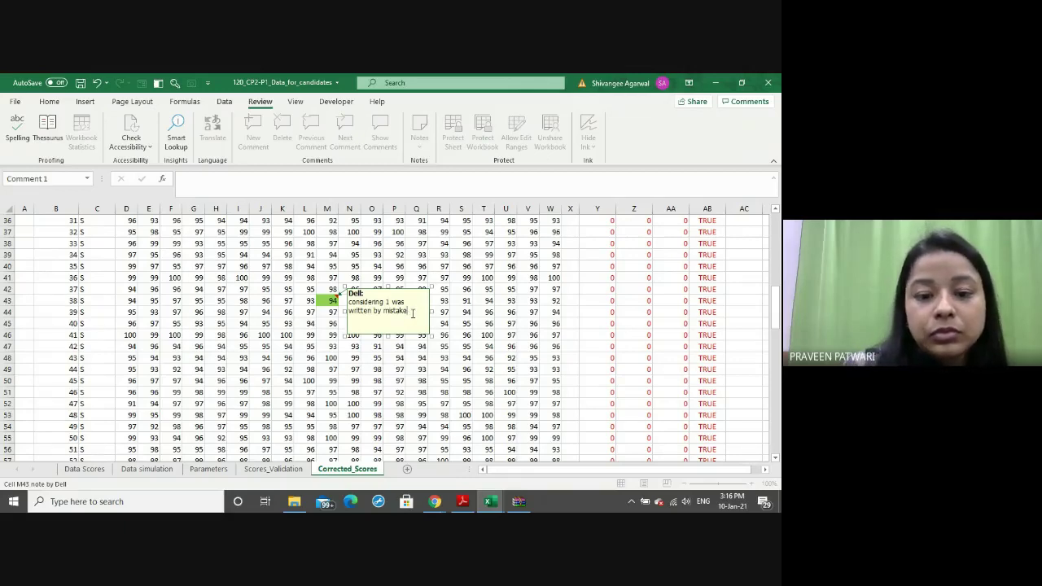
left_click(350, 302)
type("changed ")
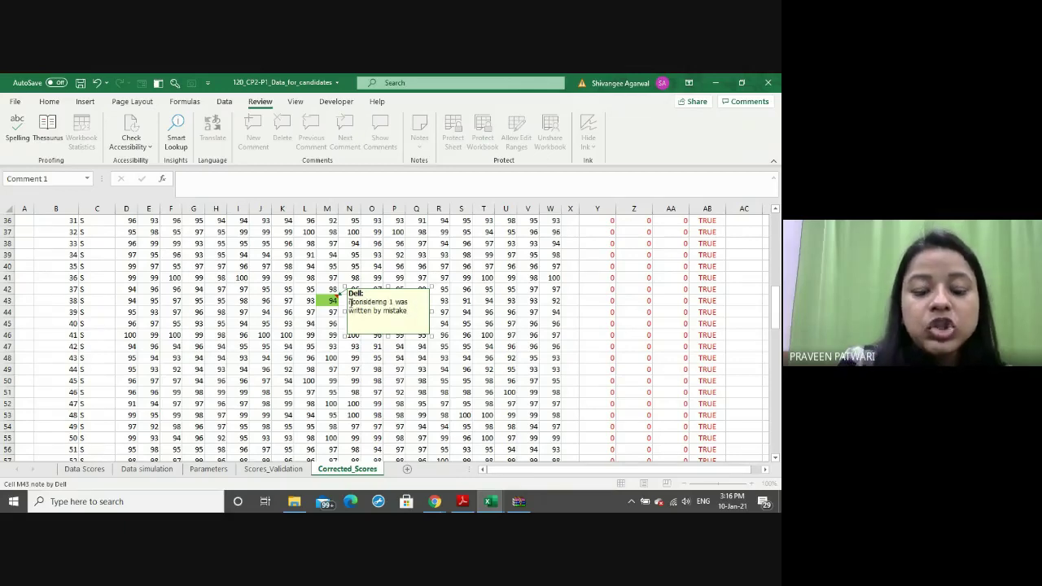
type("19")
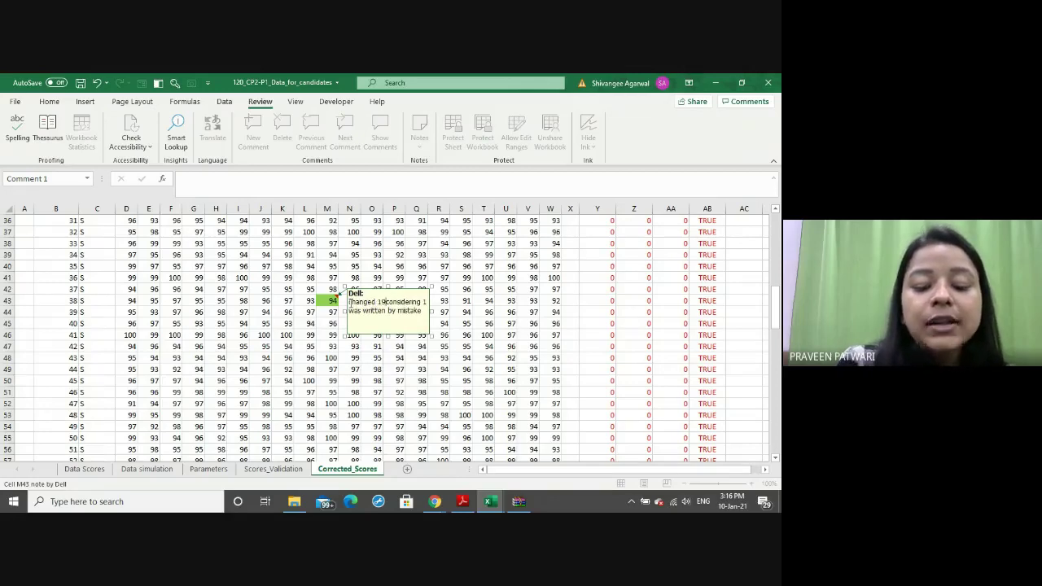
type("4")
key("Return")
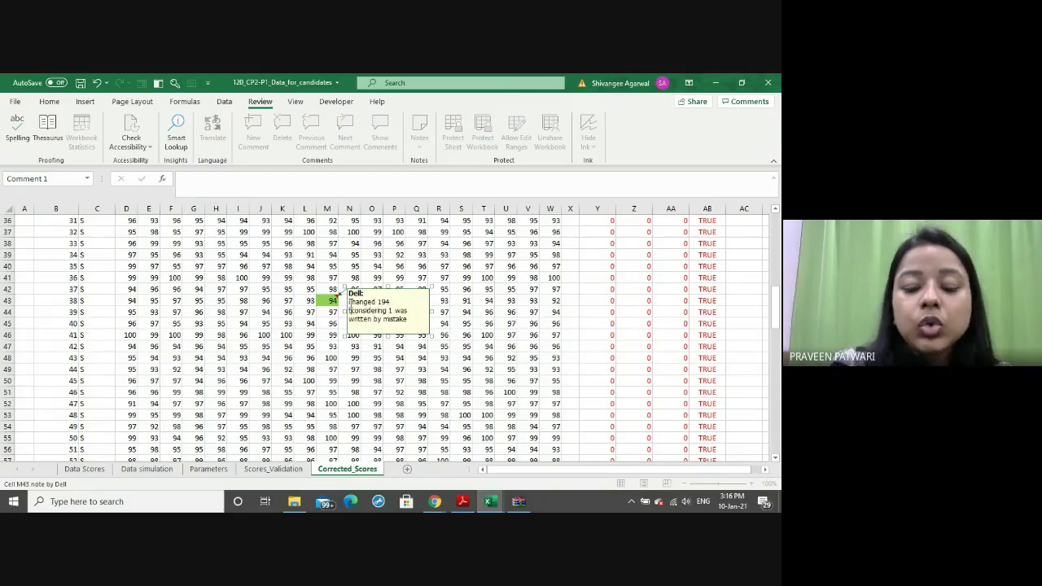
type("to ")
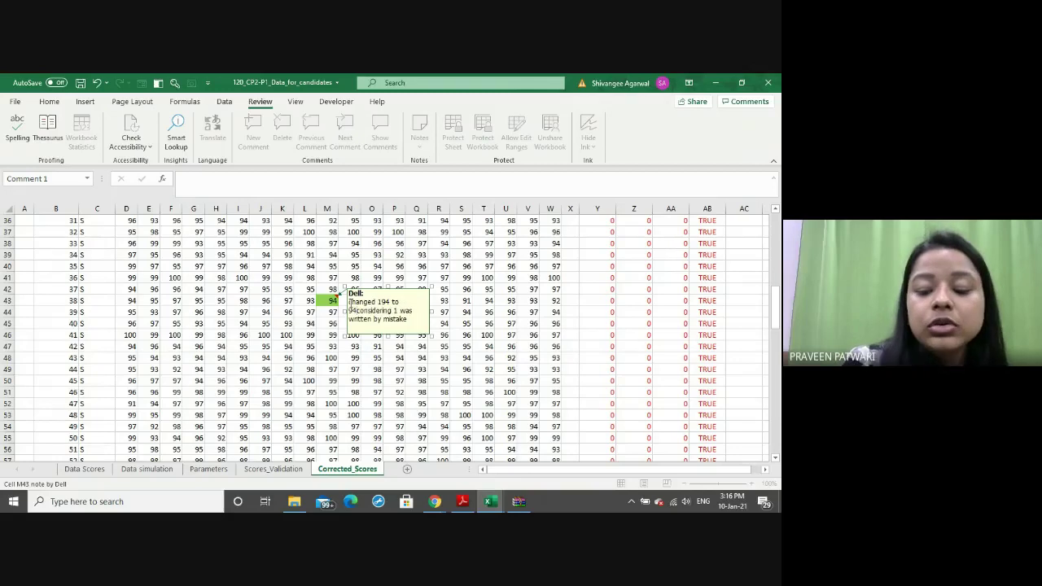
type("94")
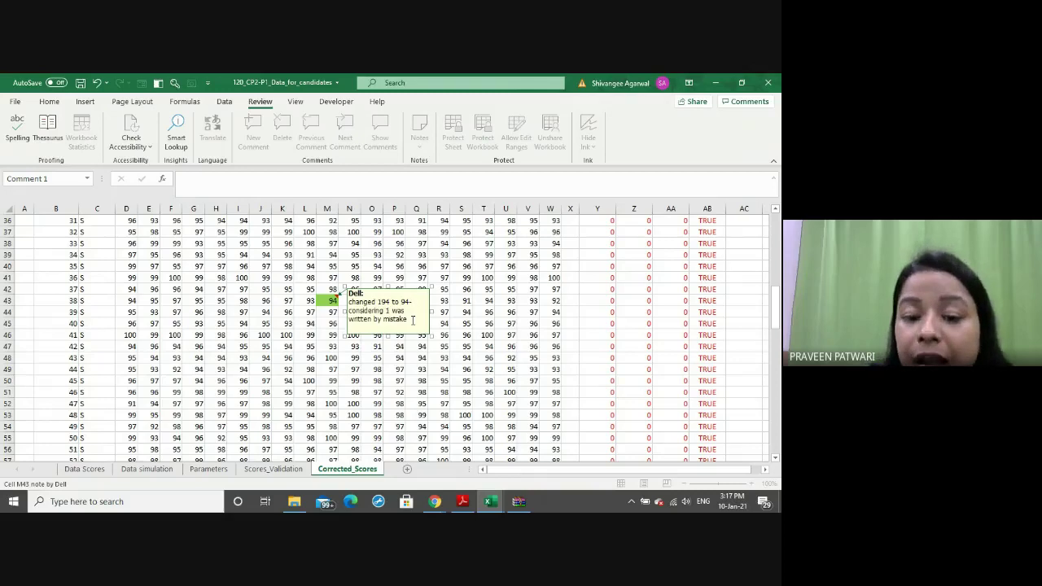
type(">considering 1 was")
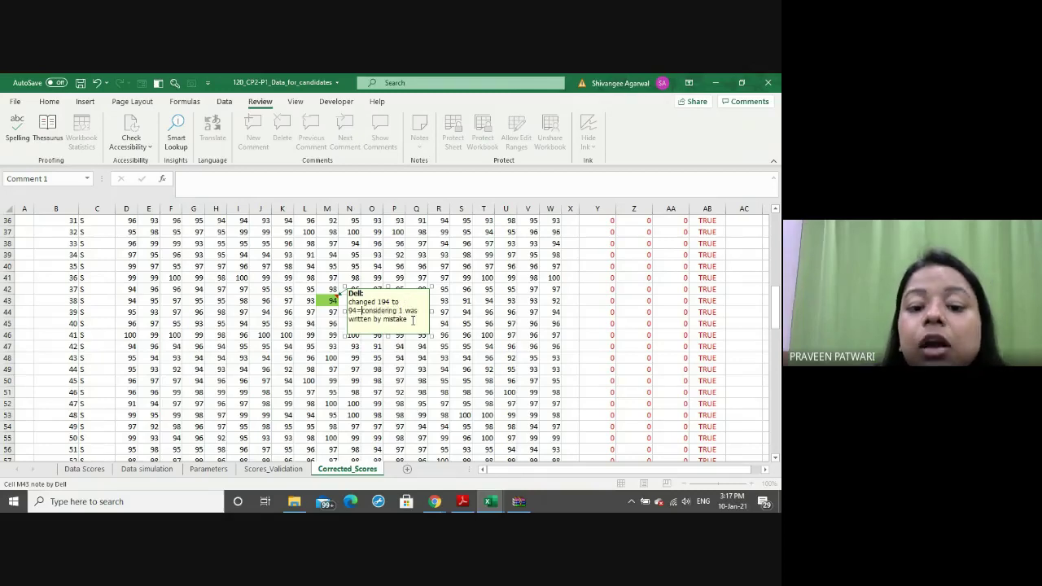
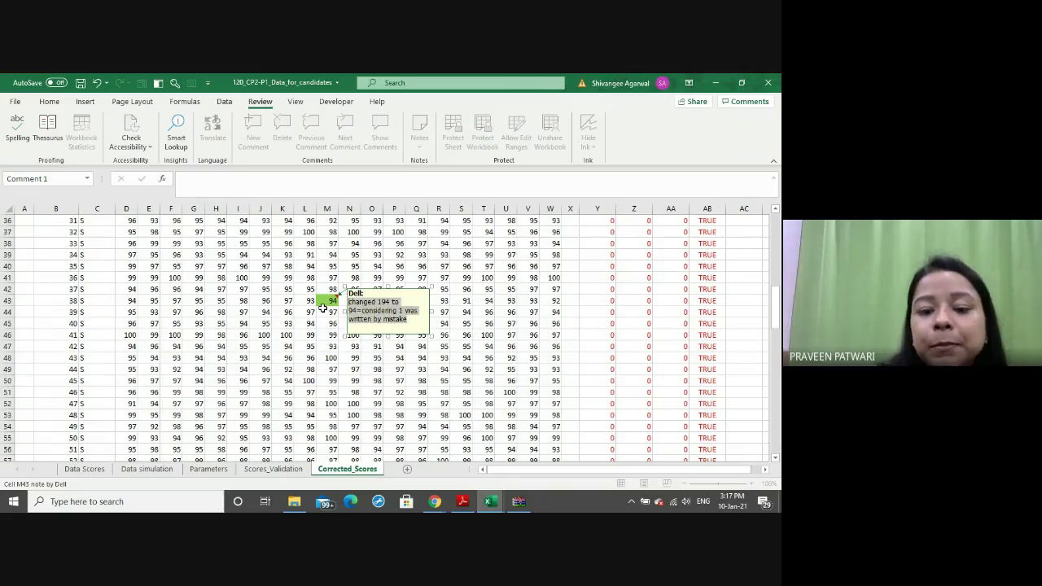
Finish the M43 note on the 194-to-94 correction and keep it permanently displayed
left_click(305, 312)
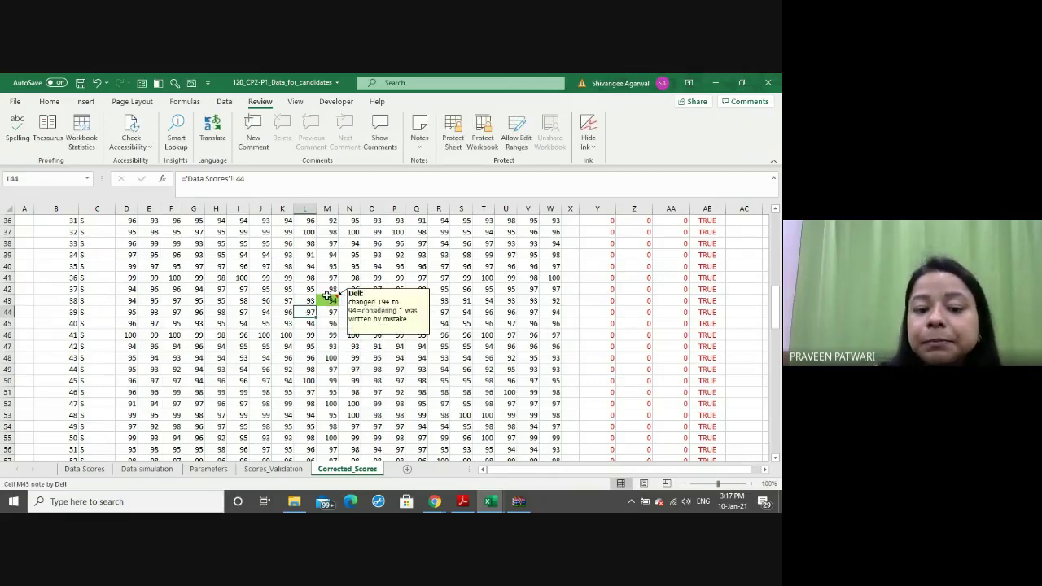
left_click(327, 298)
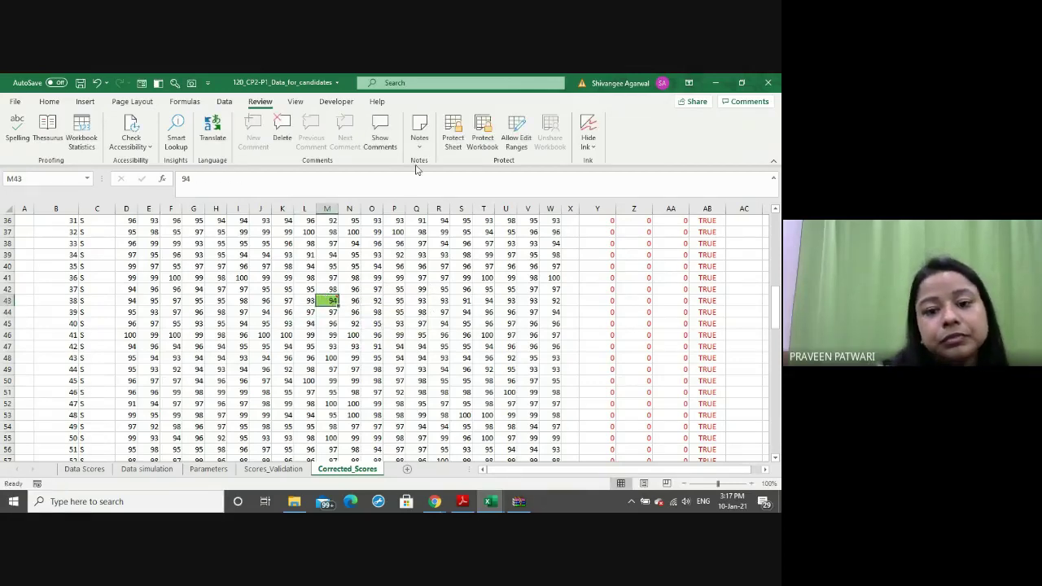
left_click(419, 134)
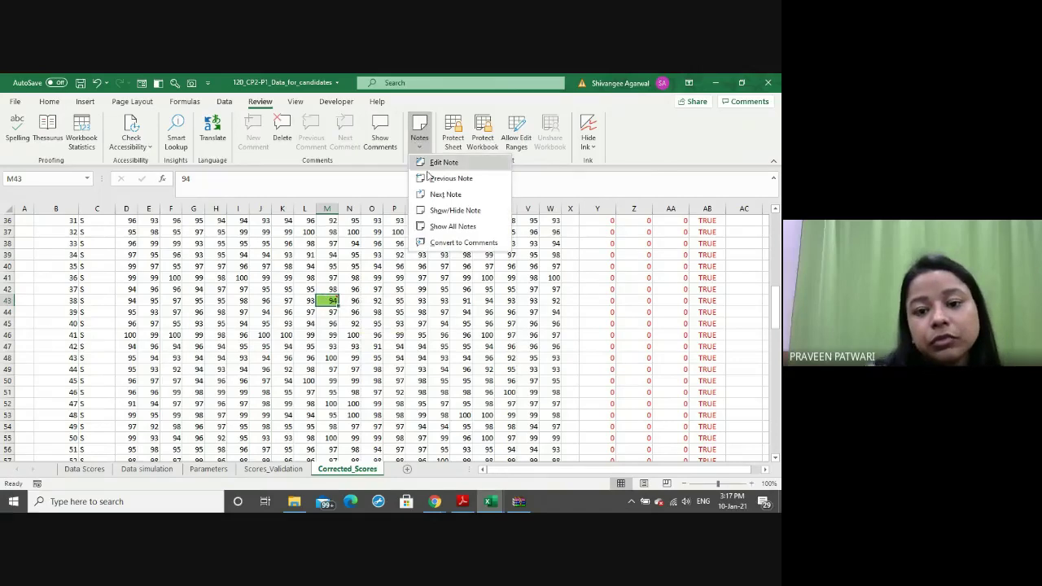
left_click(432, 226)
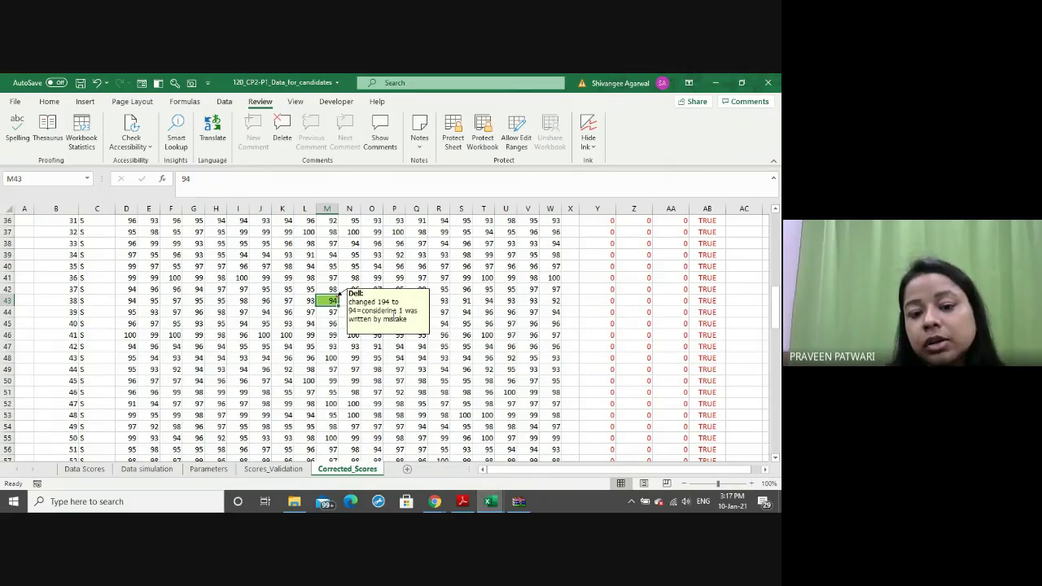
scroll(481, 312, "up", 12)
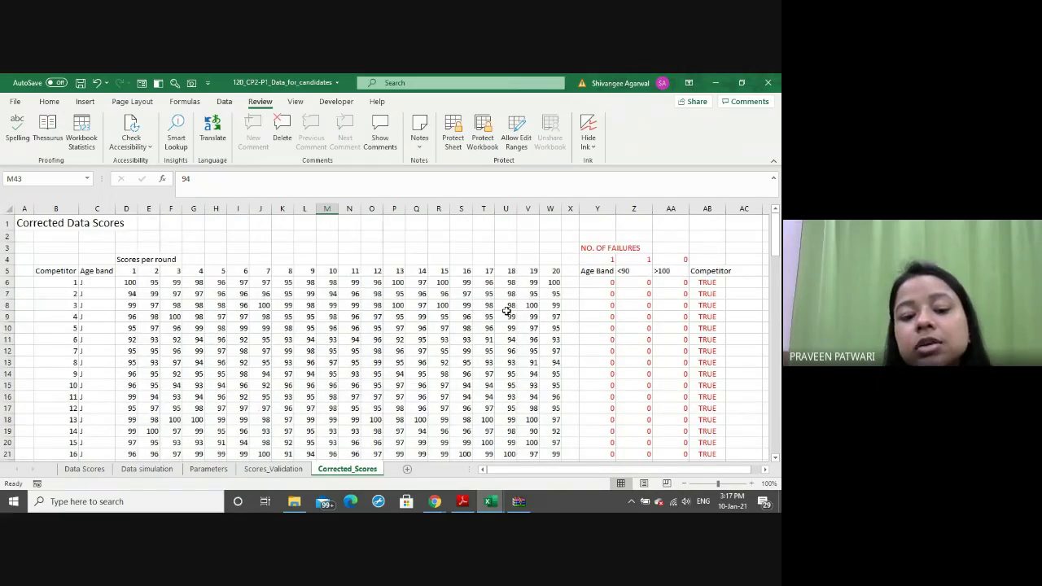
Scroll down to rows 85–105 and select the red-flagged cell C87
scroll(507, 311, "down", 14)
scroll(507, 311, "down", 3)
scroll(507, 311, "down", 6)
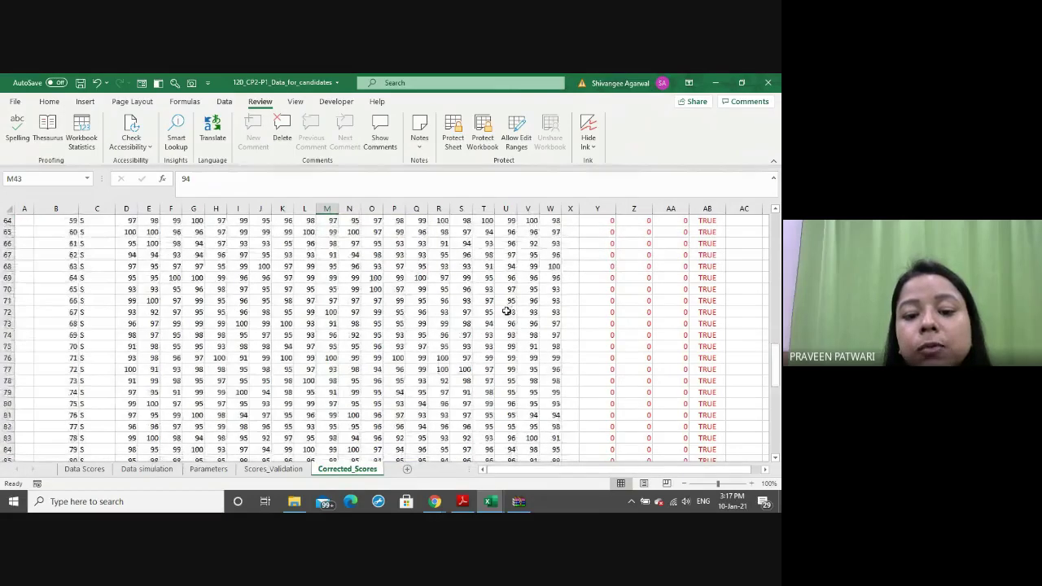
scroll(507, 311, "down", 5)
left_click(103, 241)
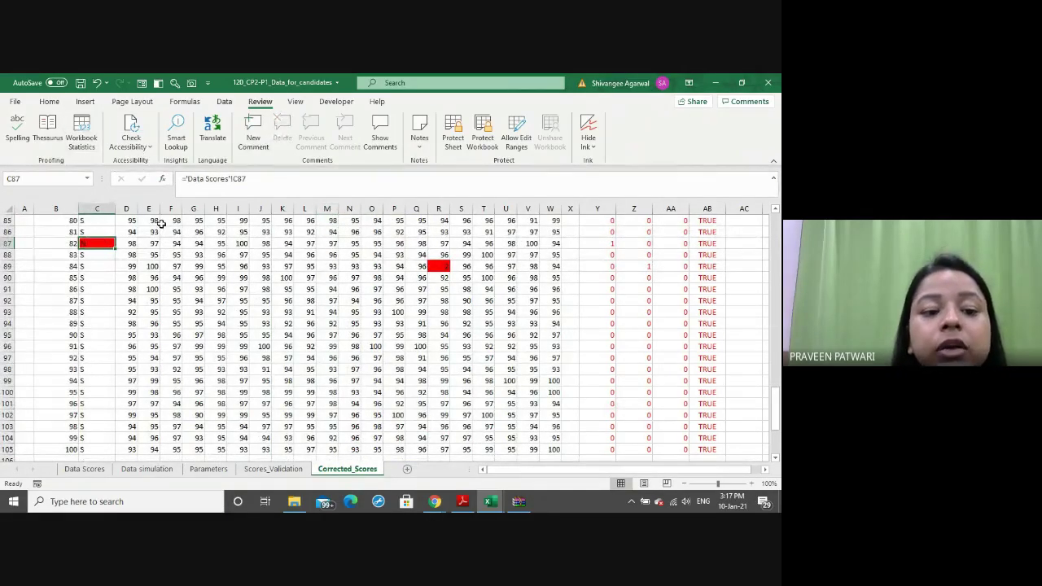
scroll(165, 234, "up", 5)
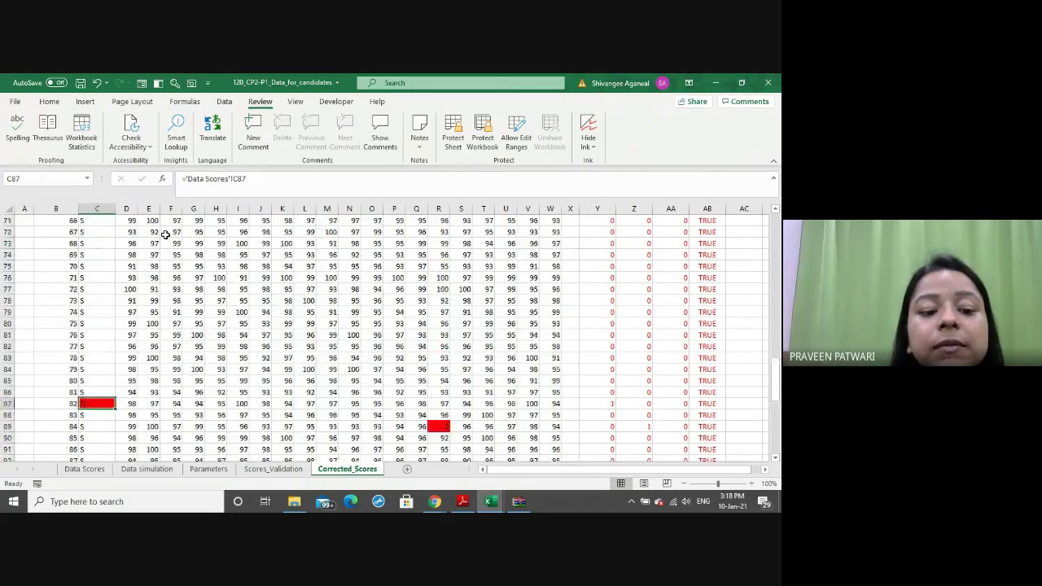
scroll(165, 235, "down", 2)
scroll(166, 234, "down", 2)
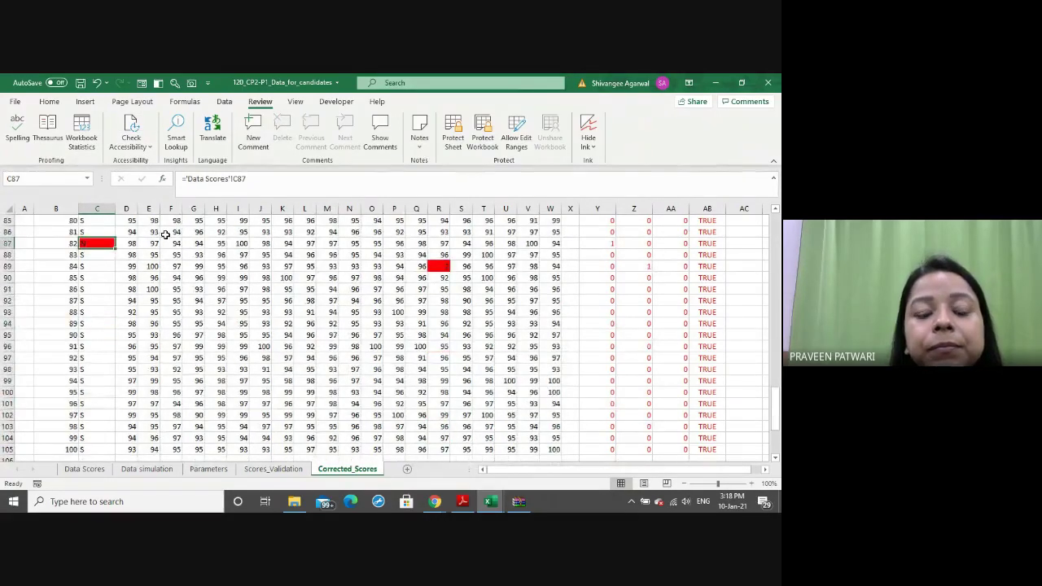
Change the fill of C87 and R89 from red to green, then reselect C87
left_click(49, 101)
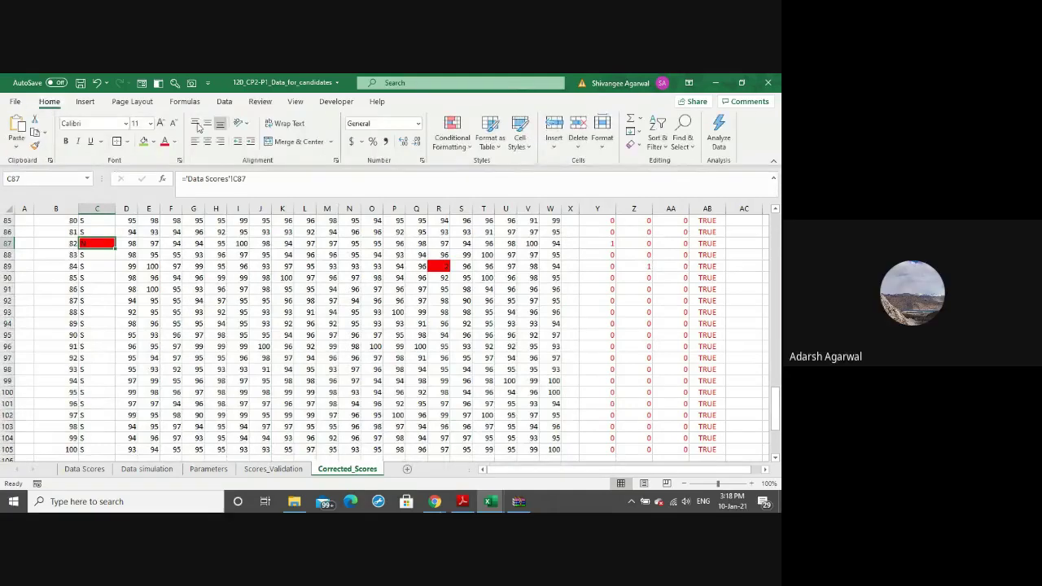
left_click(143, 141)
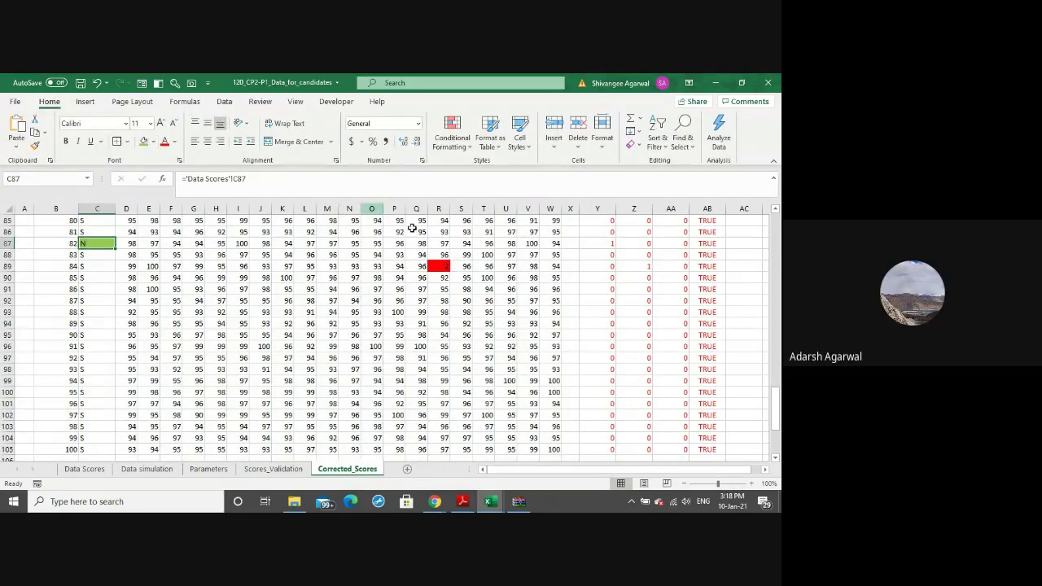
left_click(446, 266)
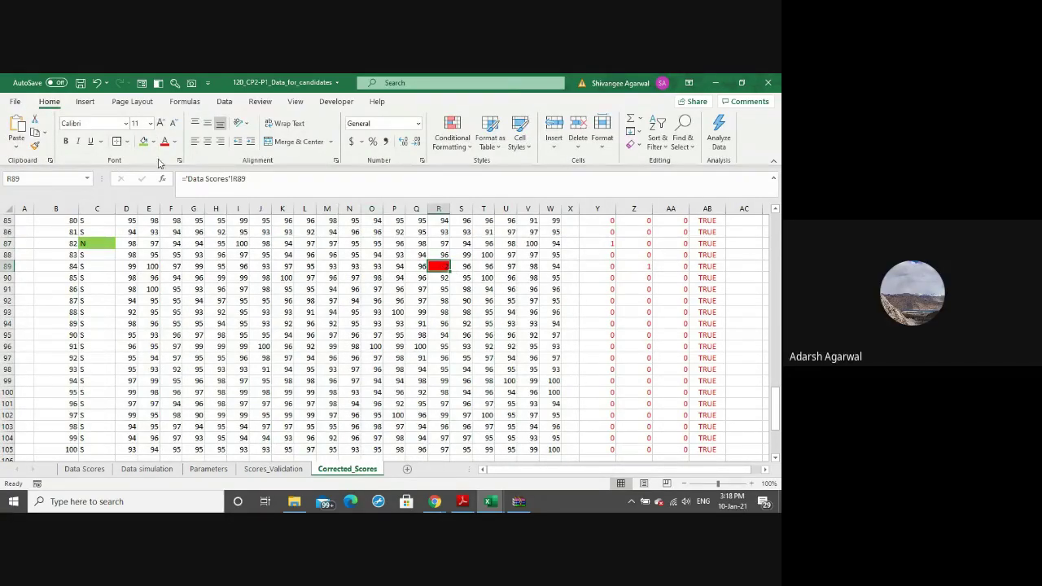
left_click(144, 141)
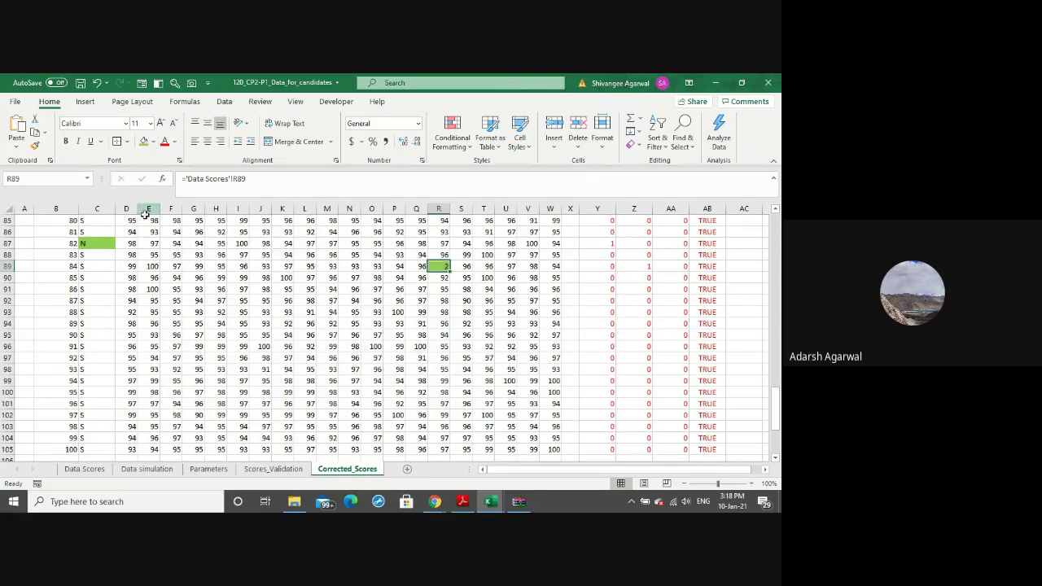
left_click(105, 240)
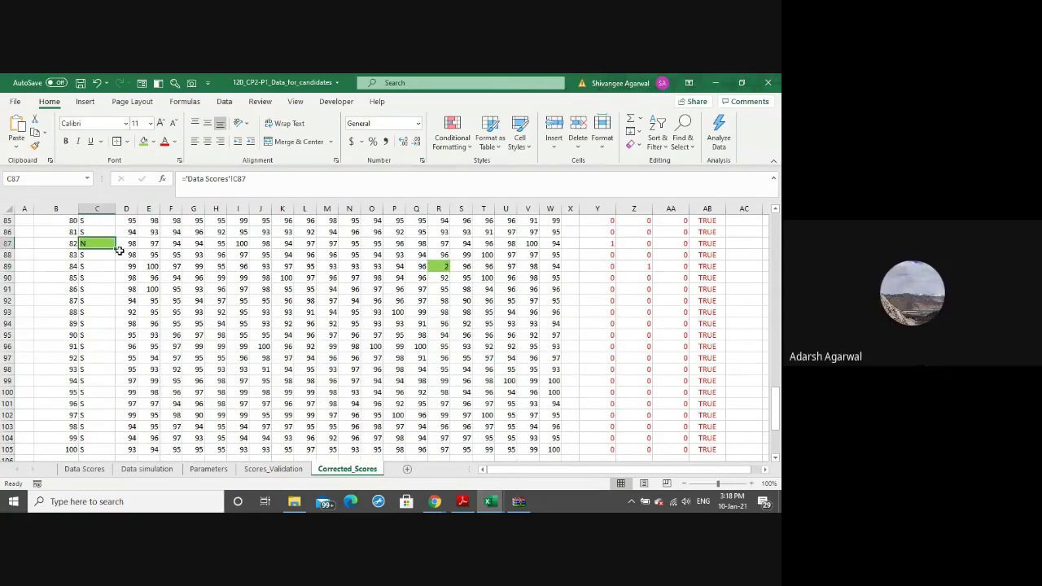
scroll(119, 251, "up", 2)
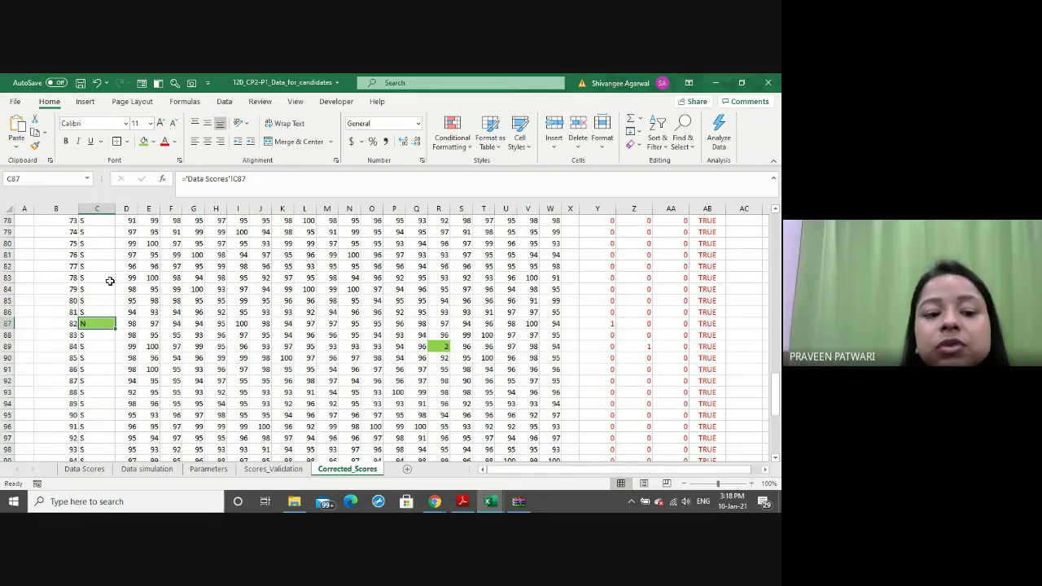
scroll(109, 281, "up", 3)
scroll(109, 281, "up", 5)
scroll(109, 281, "up", 15)
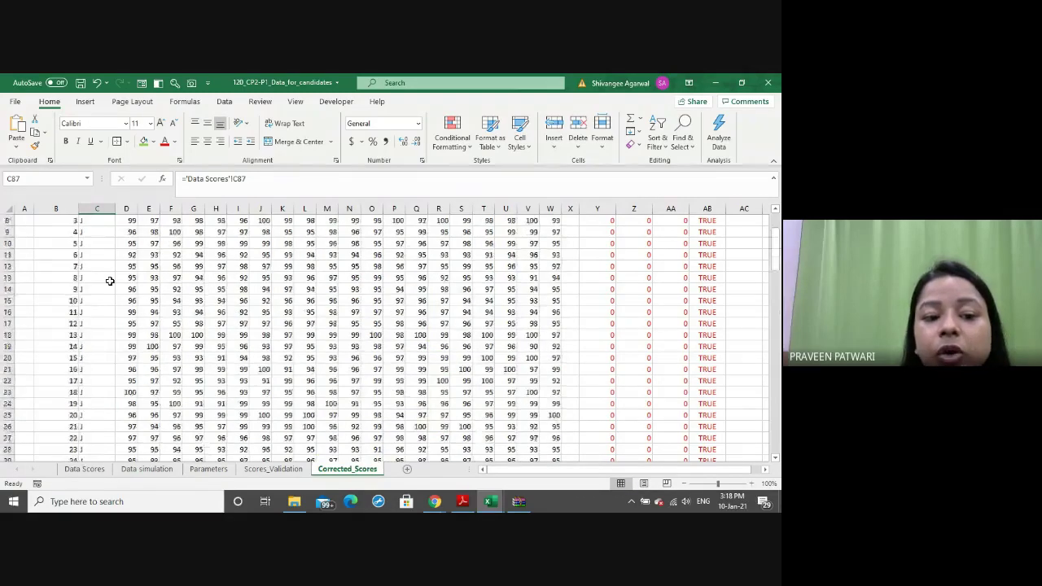
scroll(109, 281, "up", 3)
scroll(91, 353, "down", 3)
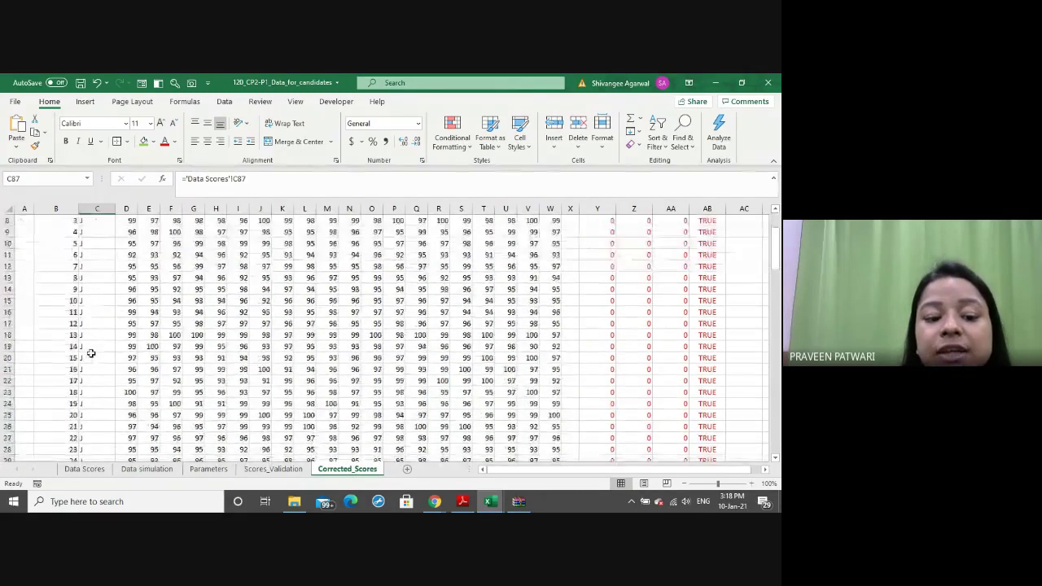
scroll(91, 352, "down", 7)
scroll(91, 353, "down", 5)
scroll(91, 353, "down", 6)
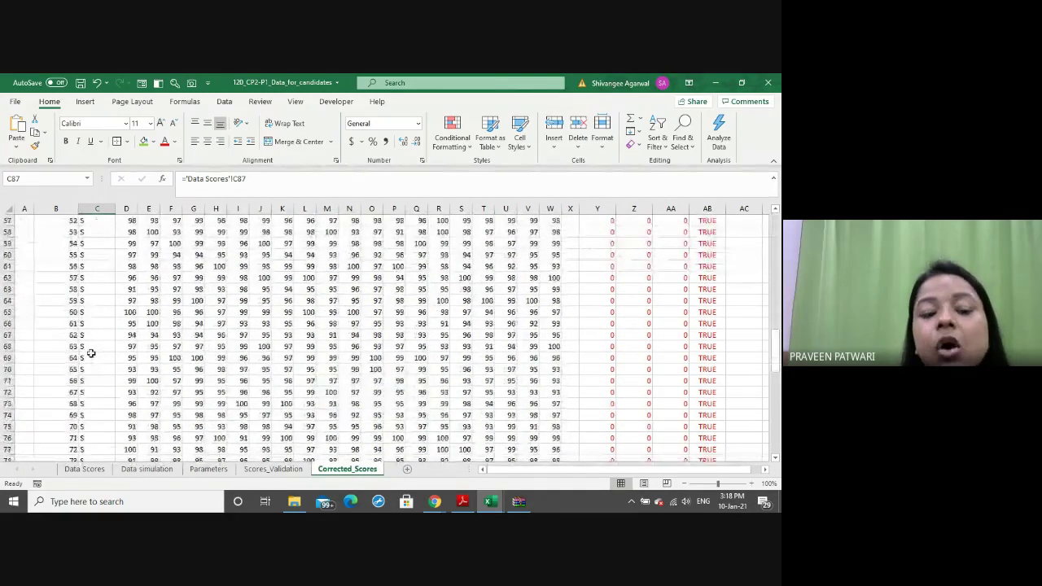
scroll(91, 353, "down", 5)
scroll(91, 352, "down", 2)
scroll(91, 352, "up", 2)
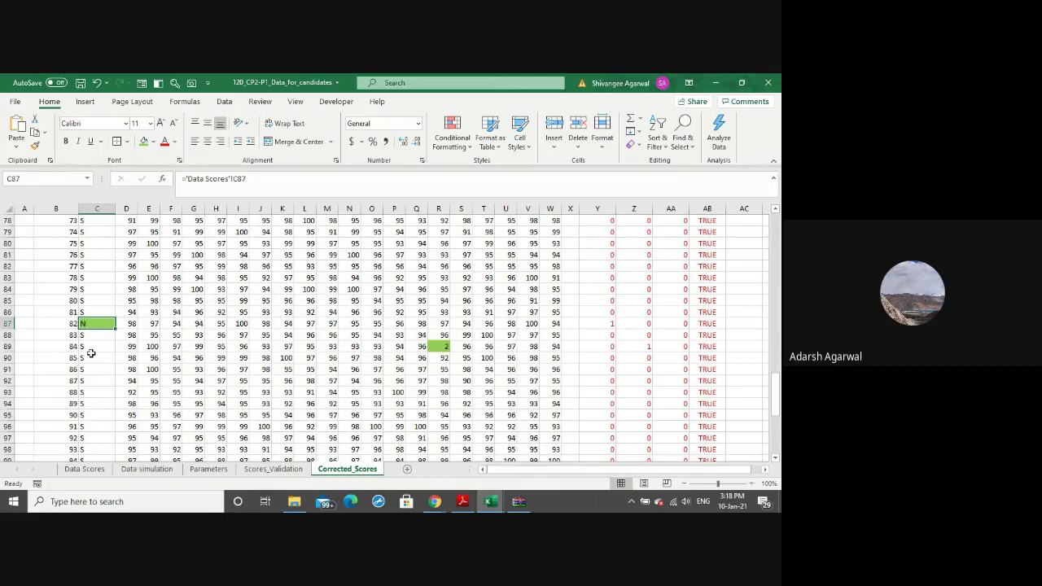
scroll(91, 352, "down", 2)
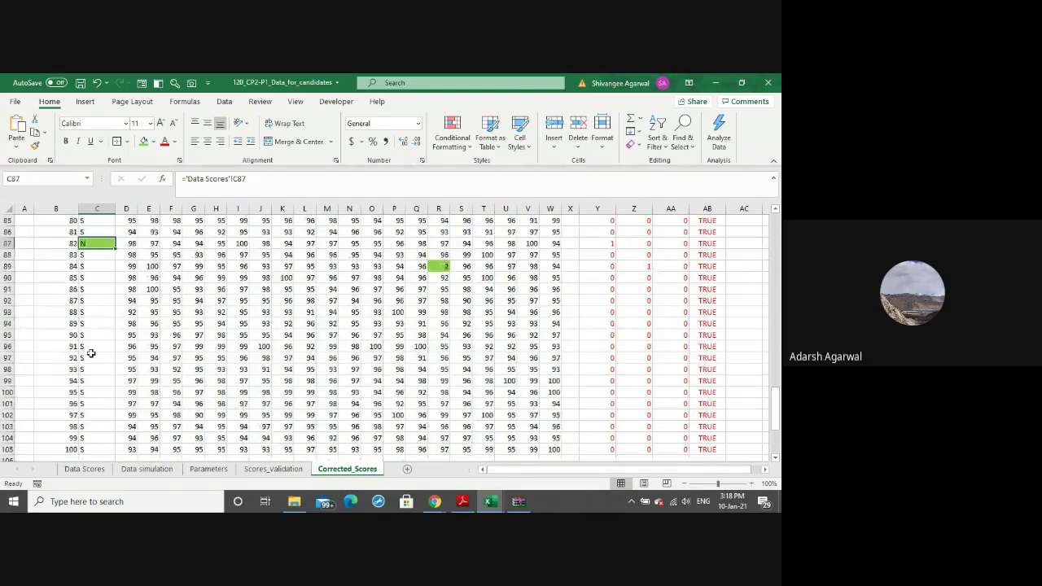
scroll(91, 352, "up", 2)
scroll(91, 352, "down", 2)
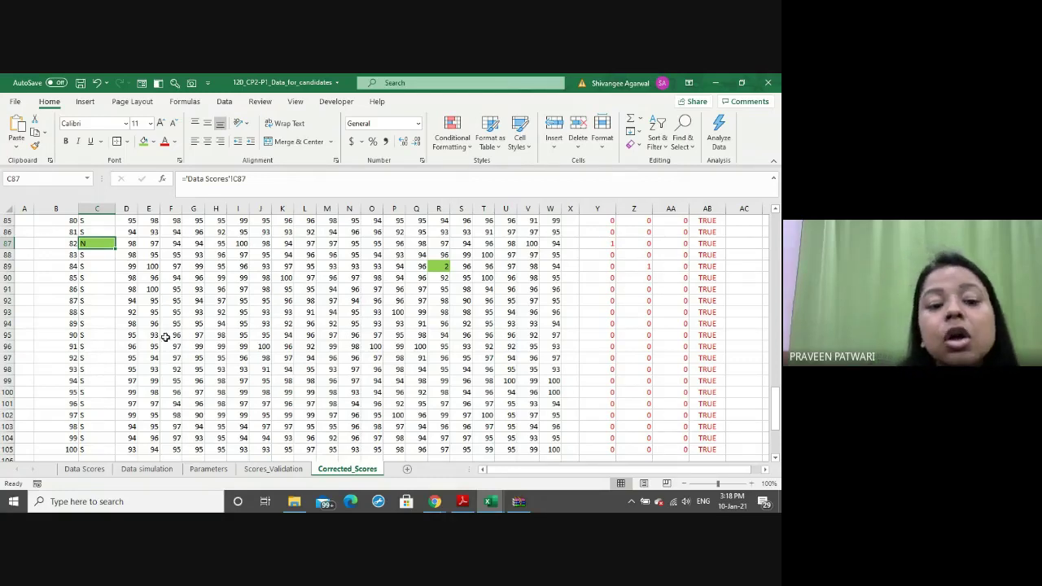
scroll(286, 306, "up", 7)
scroll(286, 306, "up", 9)
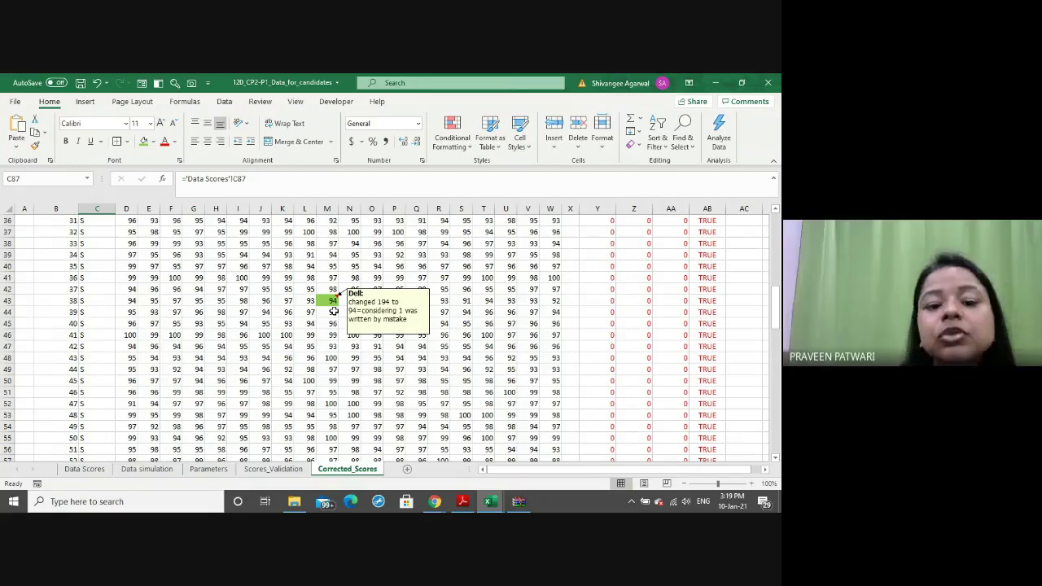
scroll(334, 311, "down", 19)
scroll(334, 310, "up", 5)
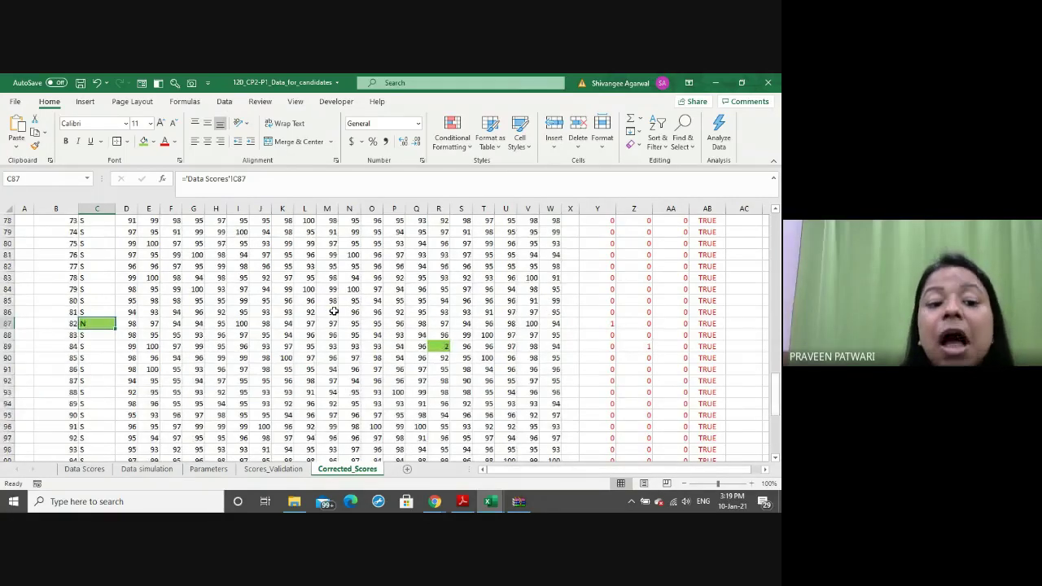
scroll(334, 311, "down", 2)
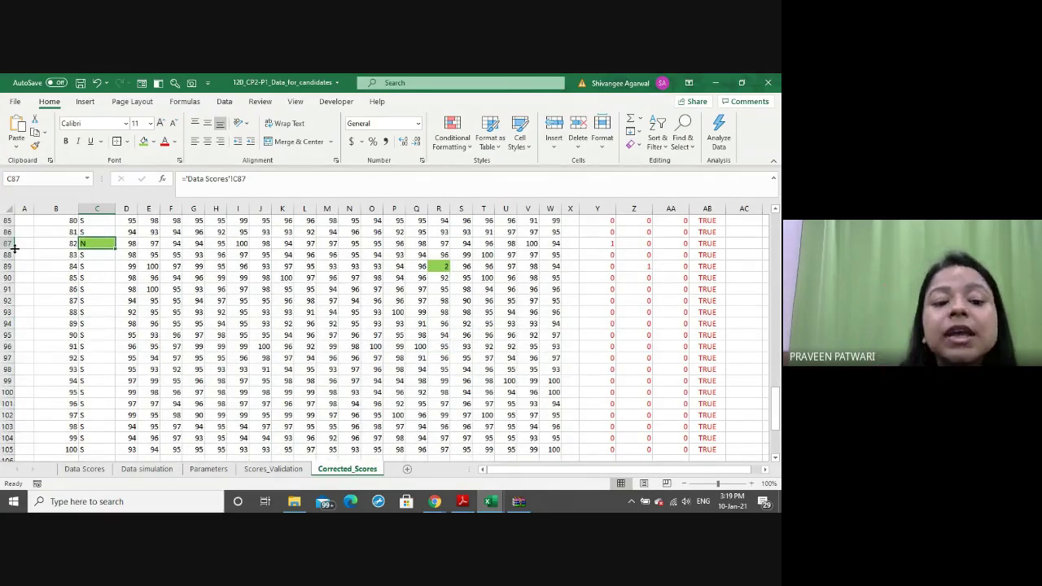
scroll(15, 248, "up", 10)
scroll(15, 244, "up", 6)
scroll(14, 244, "up", 3)
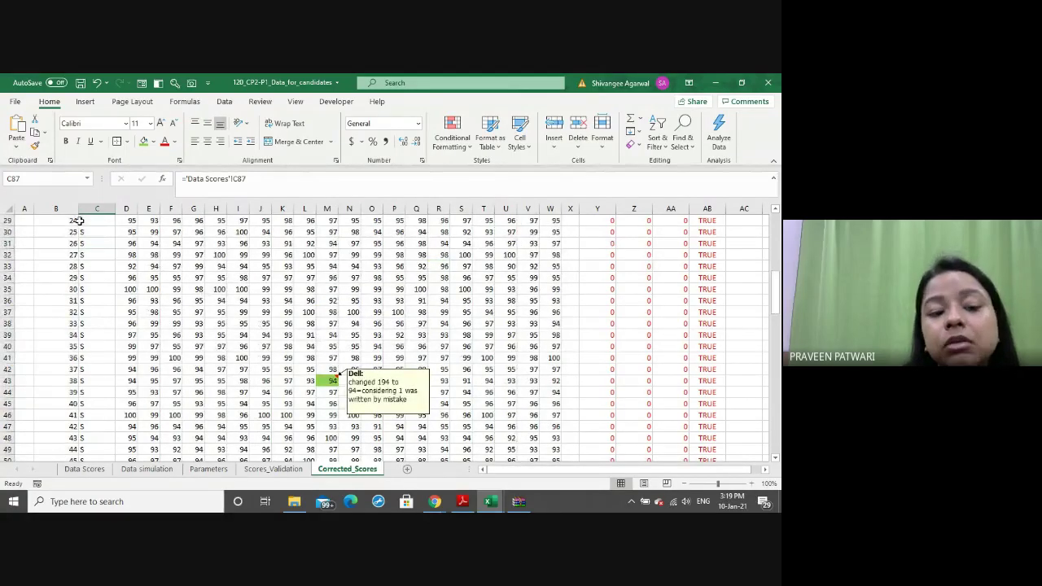
scroll(108, 302, "down", 10)
scroll(109, 302, "down", 5)
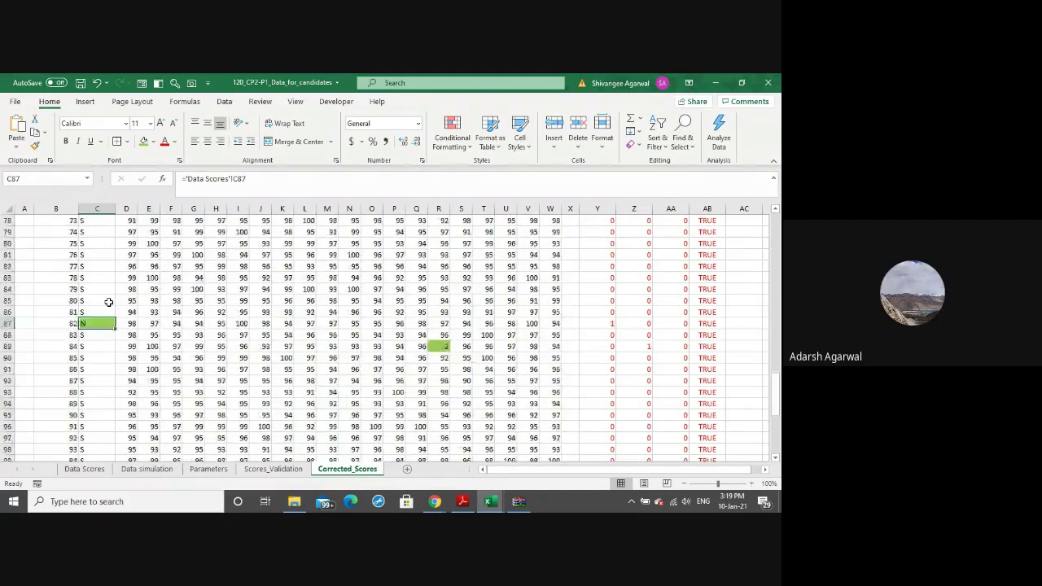
scroll(108, 302, "down", 3)
scroll(109, 302, "up", 2)
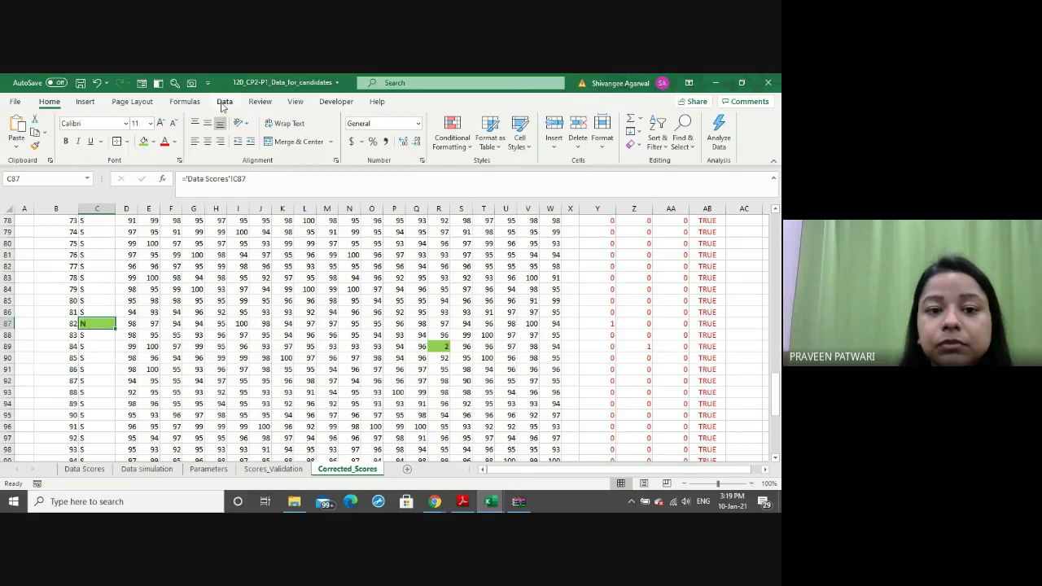
Replace the value N with S in cell C87
left_click(296, 101)
left_click(260, 101)
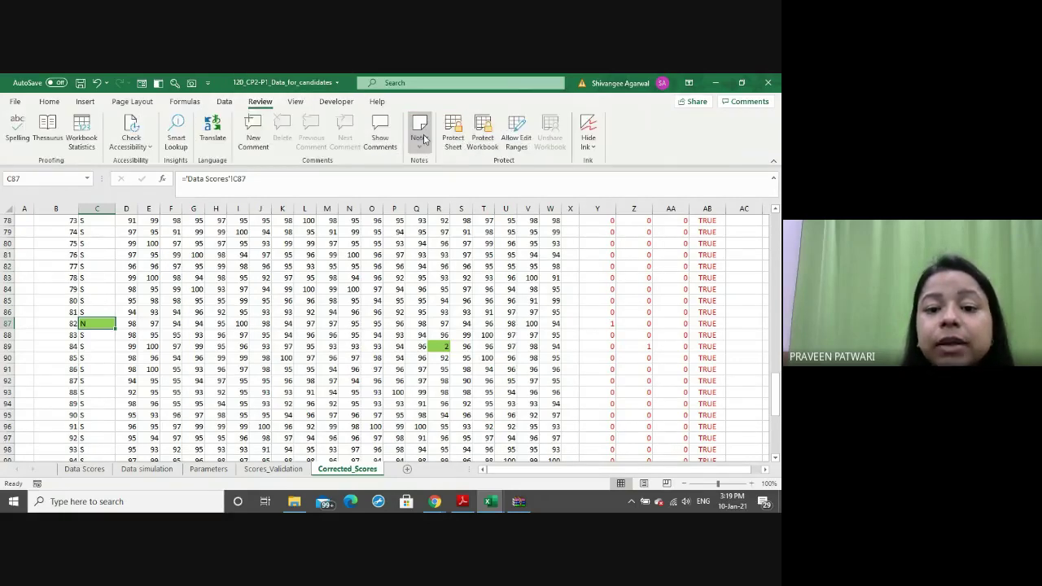
type("S")
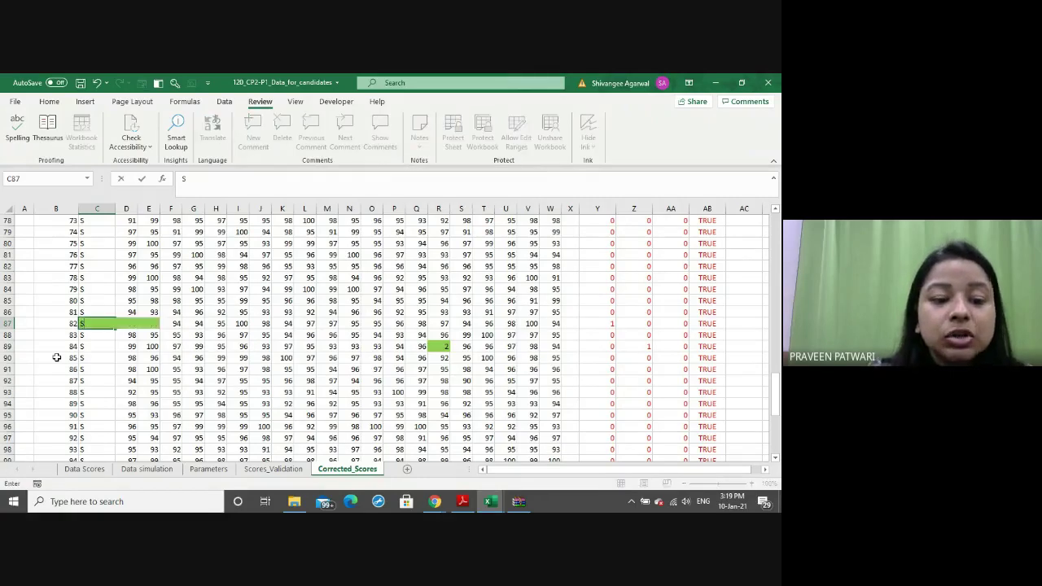
key("ctrl+Return")
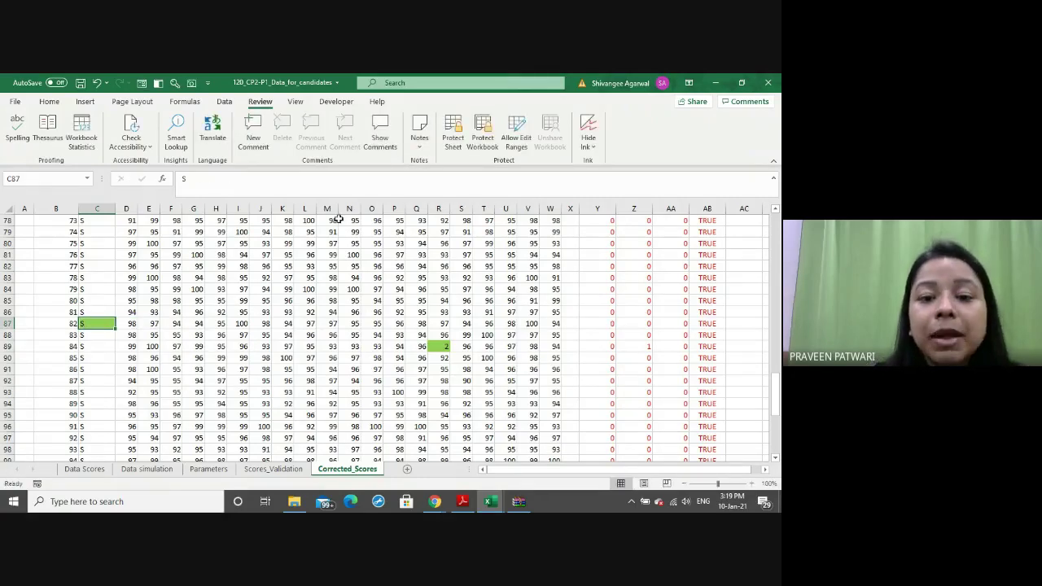
left_click(419, 137)
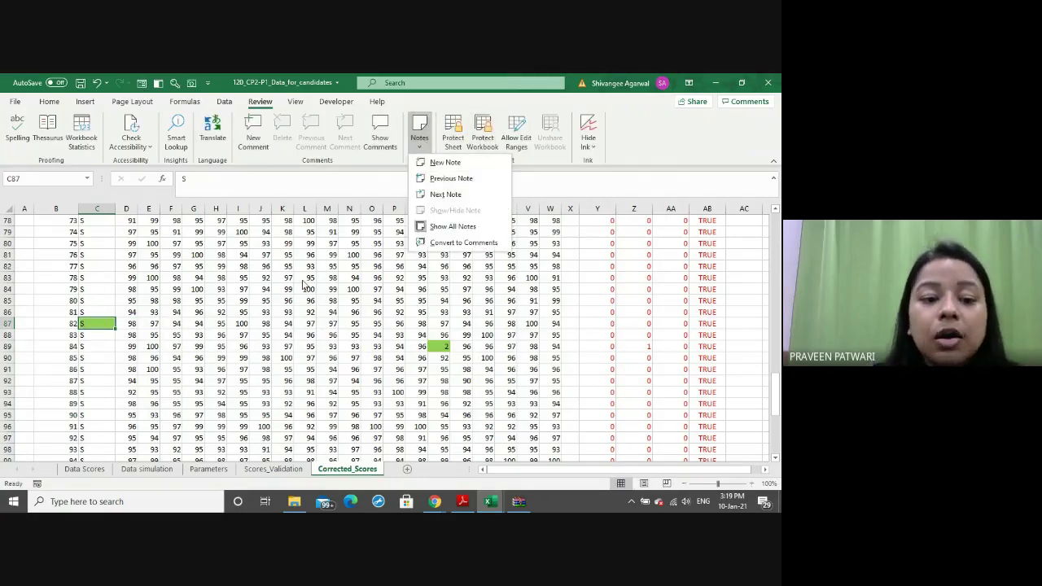
left_click(100, 328)
double_click(100, 324)
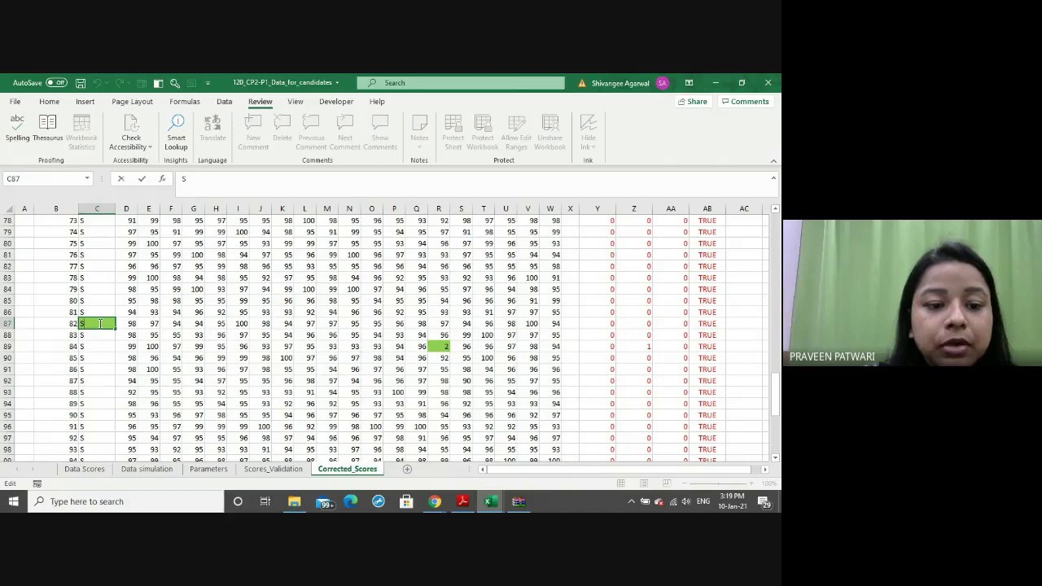
key("Escape")
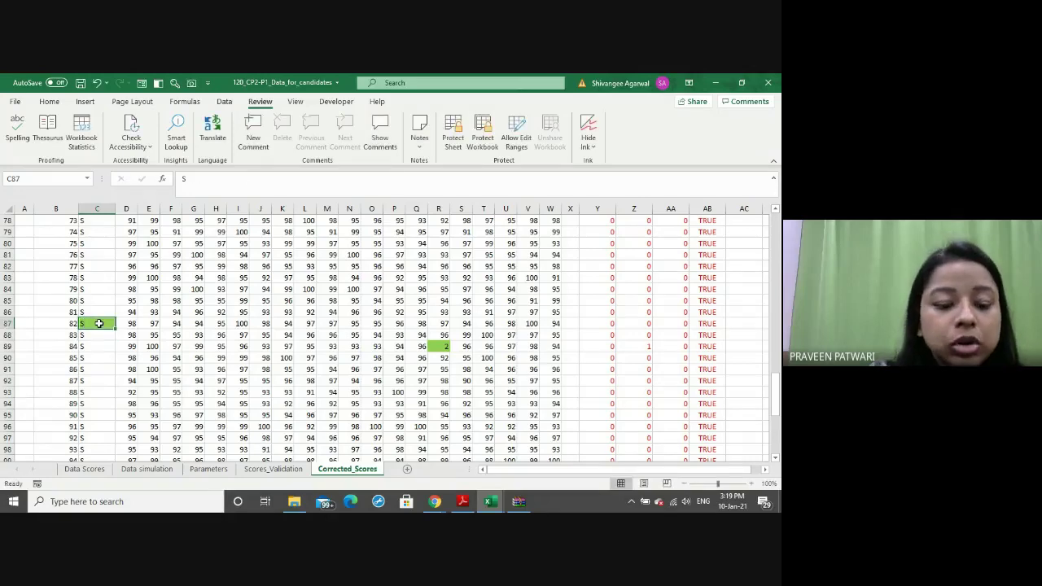
Note on C87 that N became S, as only bands S and J exist and data is alphabetical
key("shift+F2")
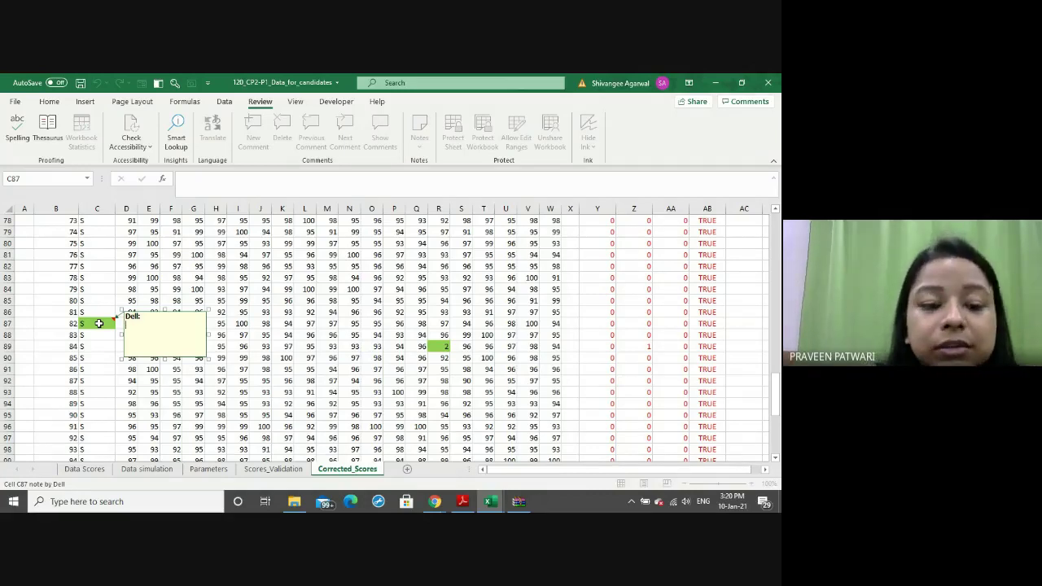
type("chang")
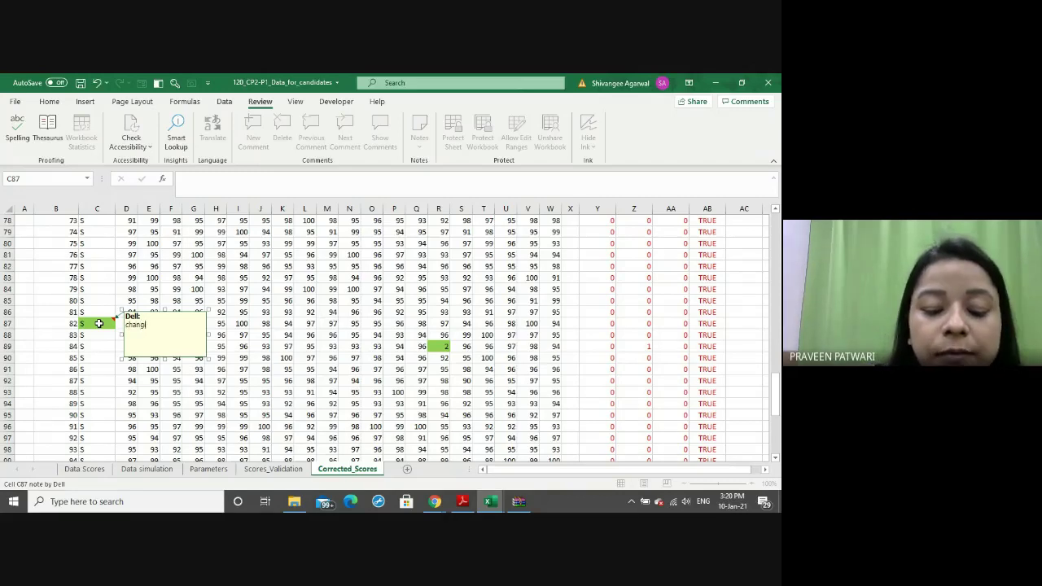
type("ing N to ")
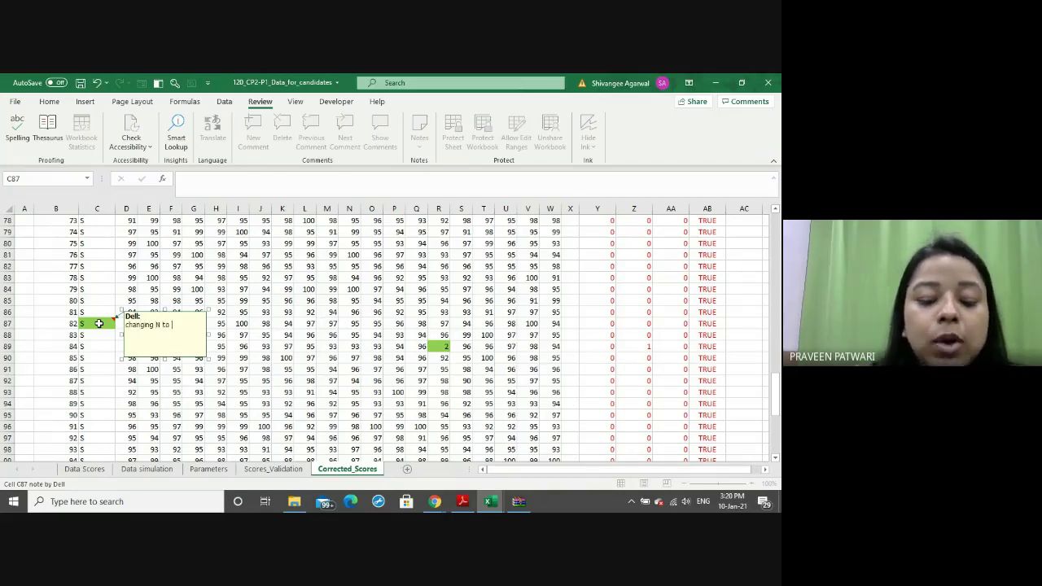
type("S- as on")
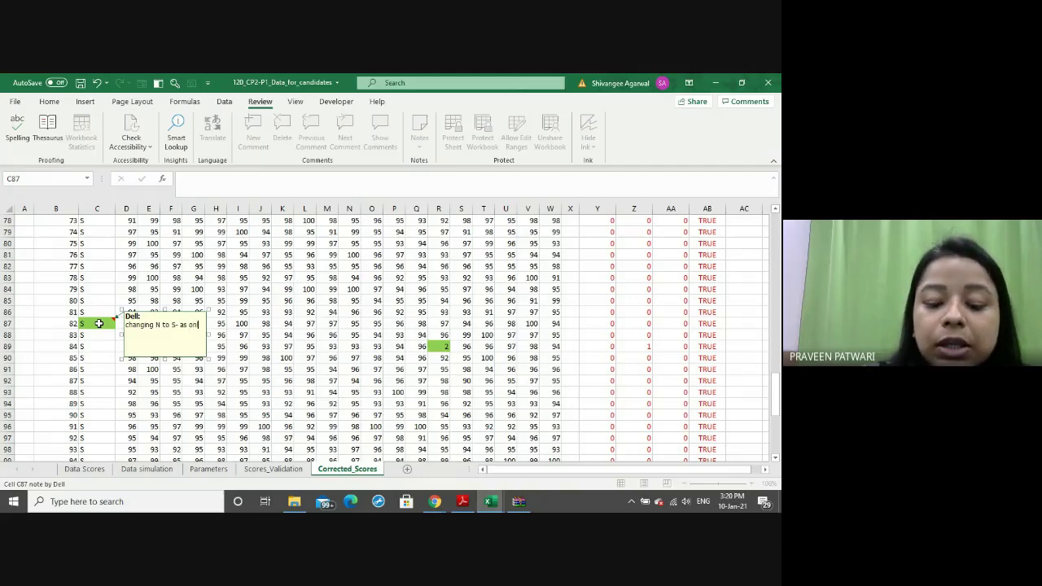
type("ly two")
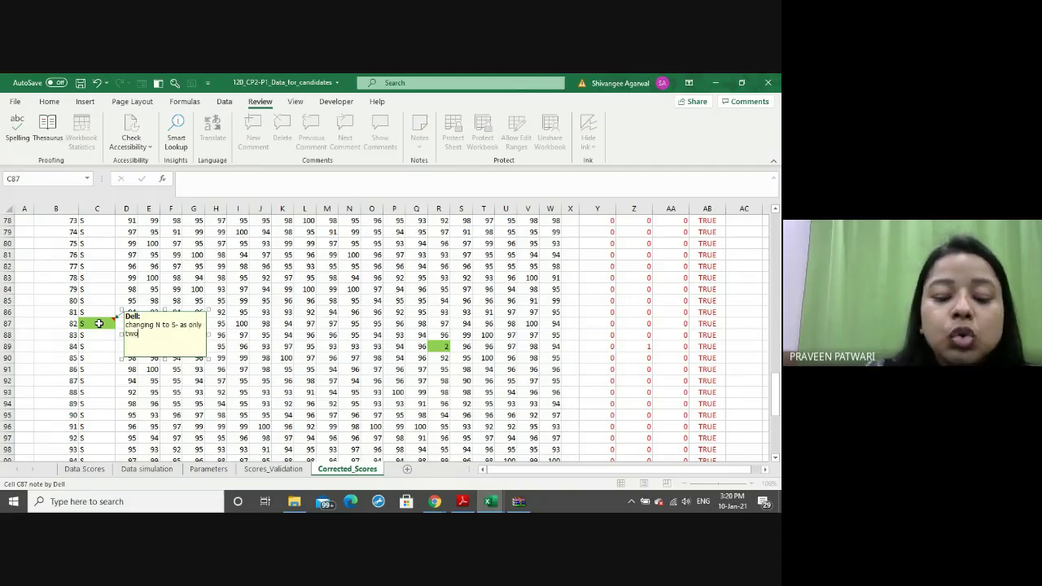
type(" age ban")
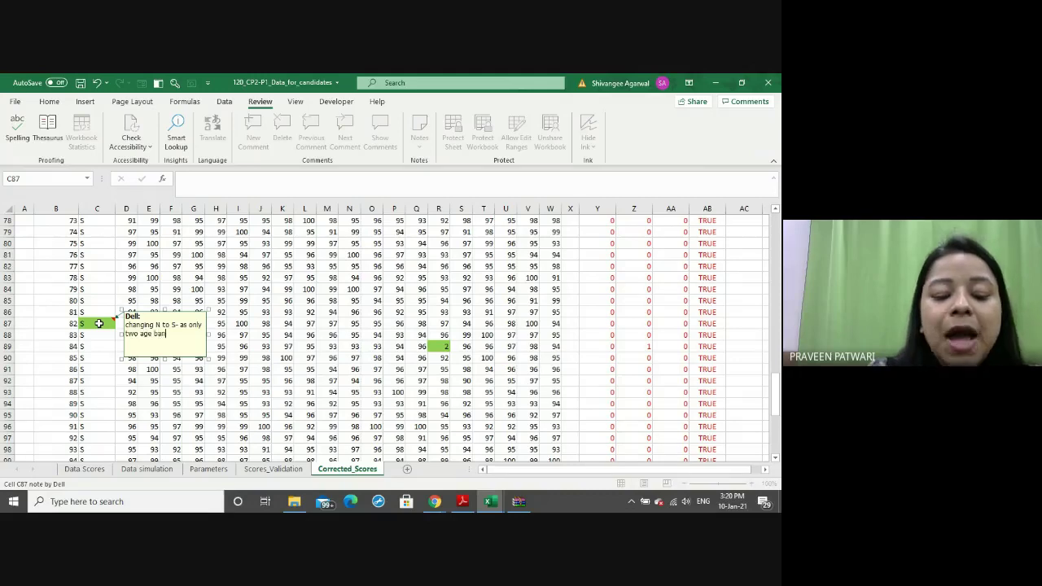
type("ds are poss")
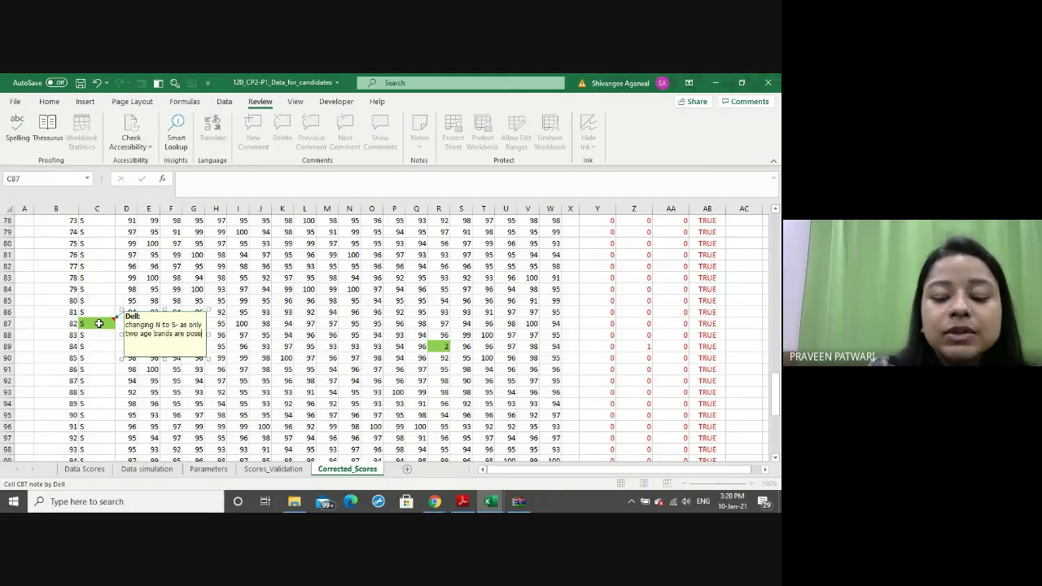
type("ib")
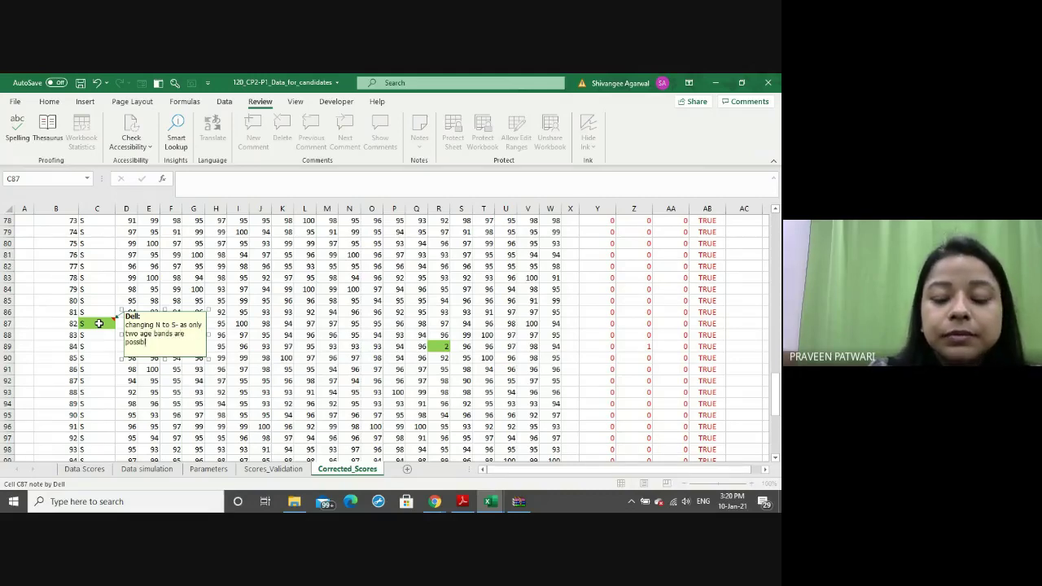
type("le (S and J")
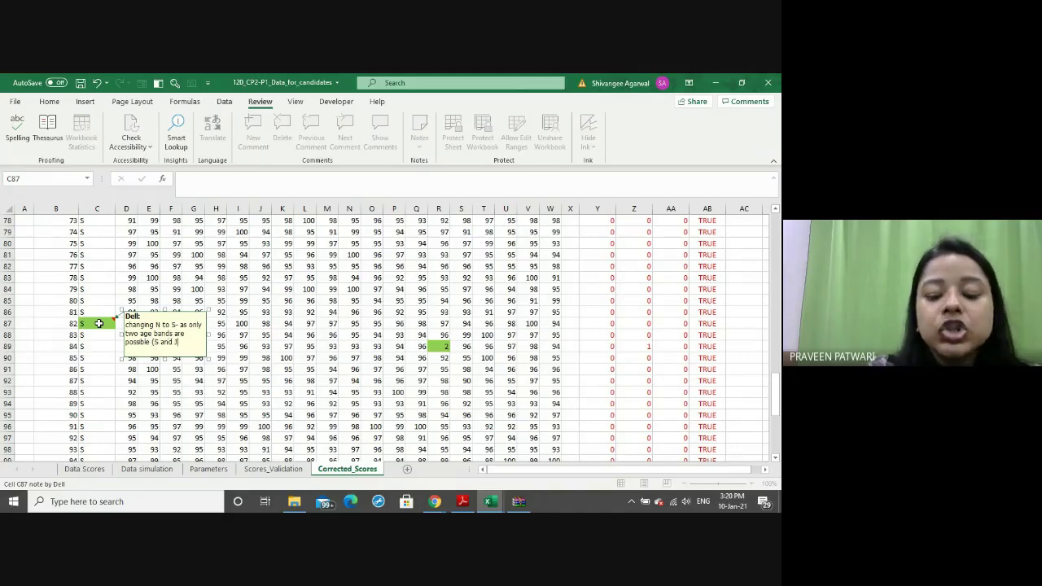
type("). ")
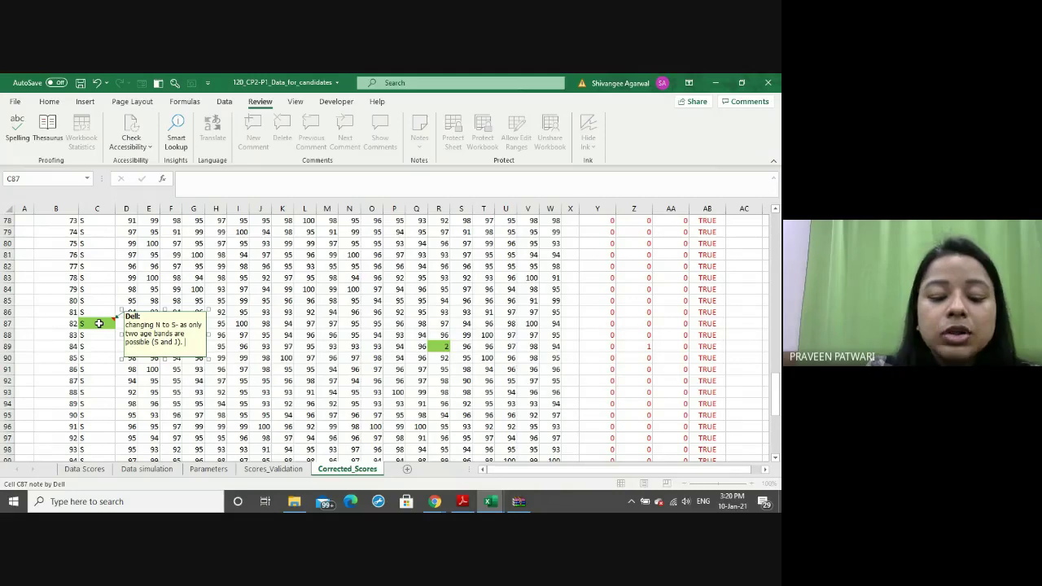
type("Also thi")
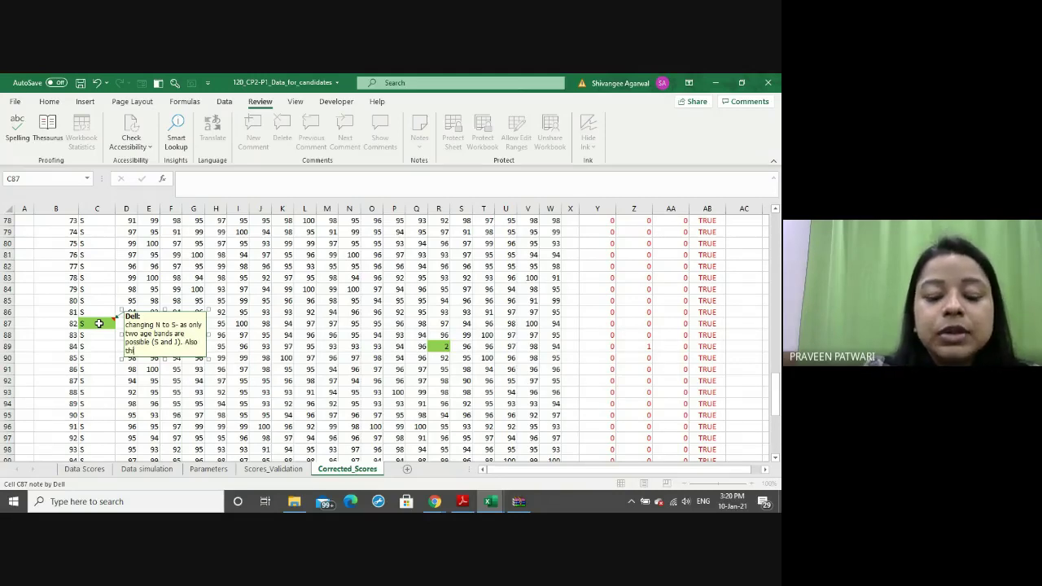
type("e data i")
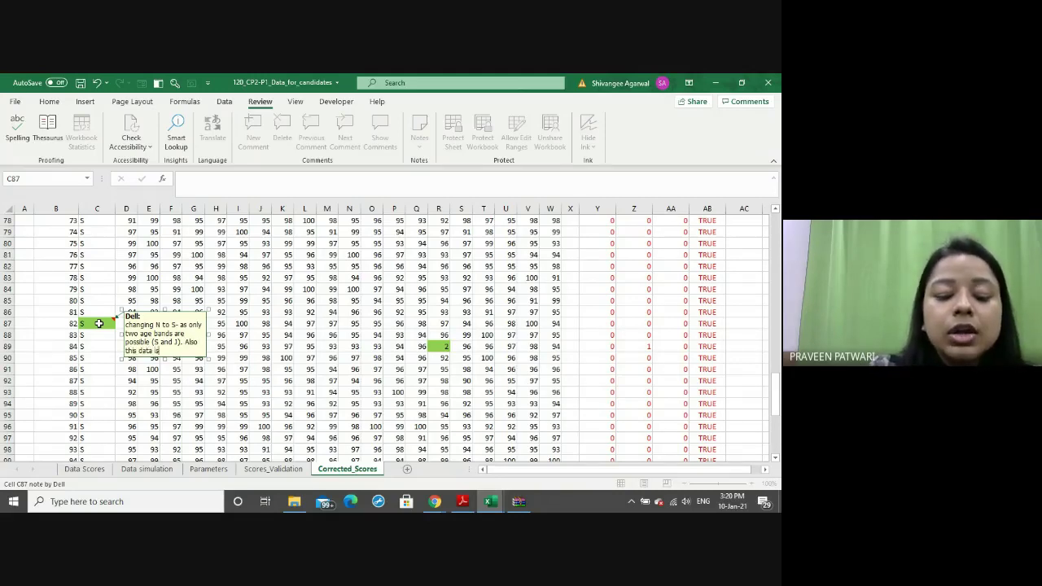
type("s soreted")
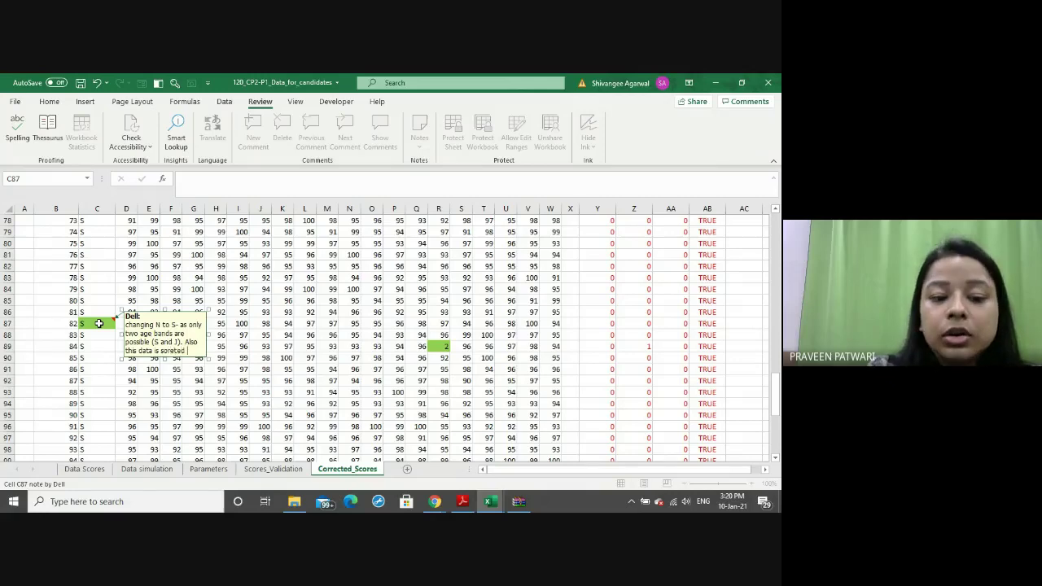
key("BackSpace")
key("BackSpace")
key("BackSpace")
key("BackSpace")
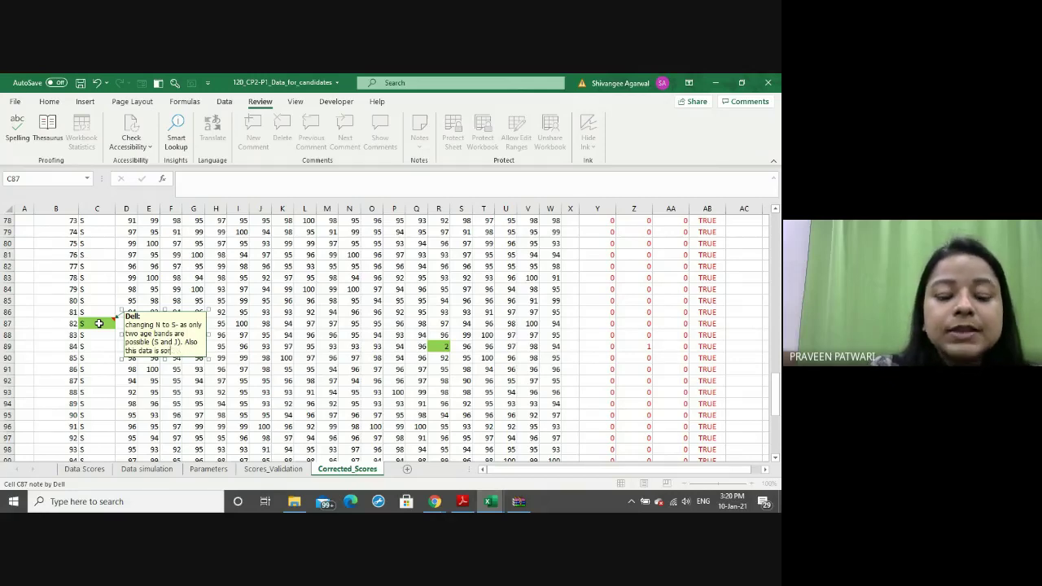
type("ted in this m")
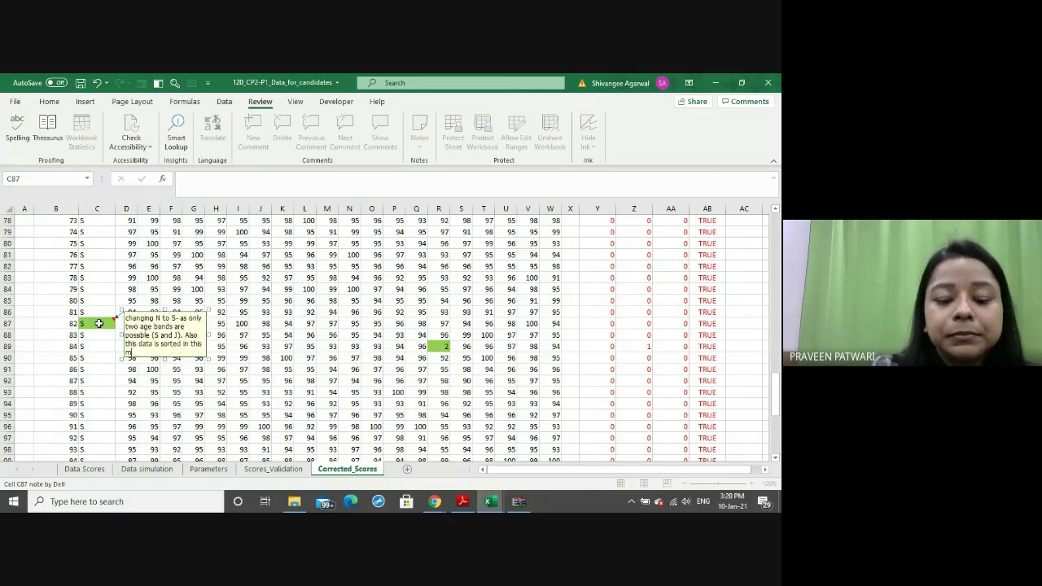
type("anner")
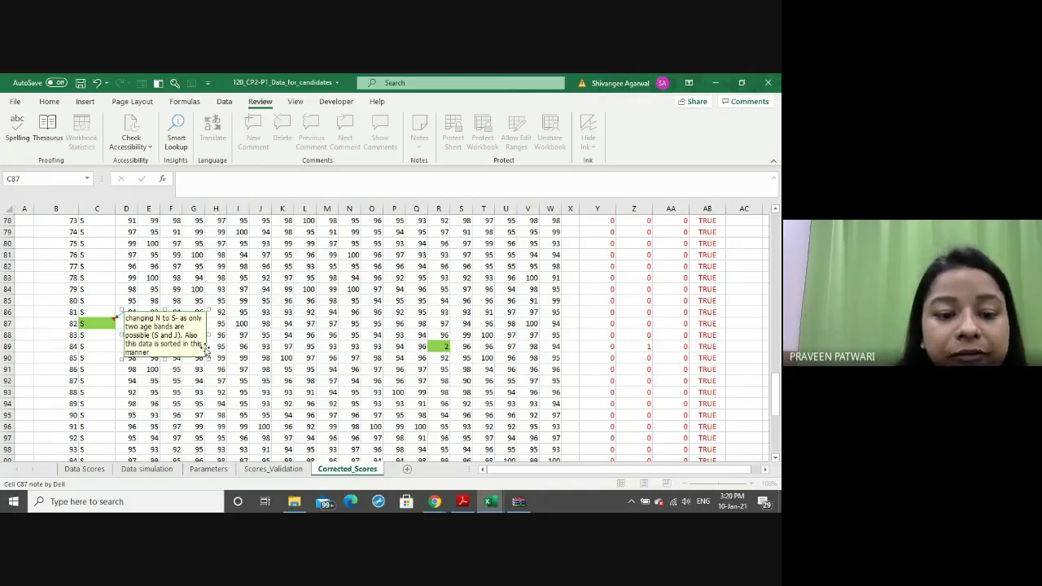
left_click(195, 343)
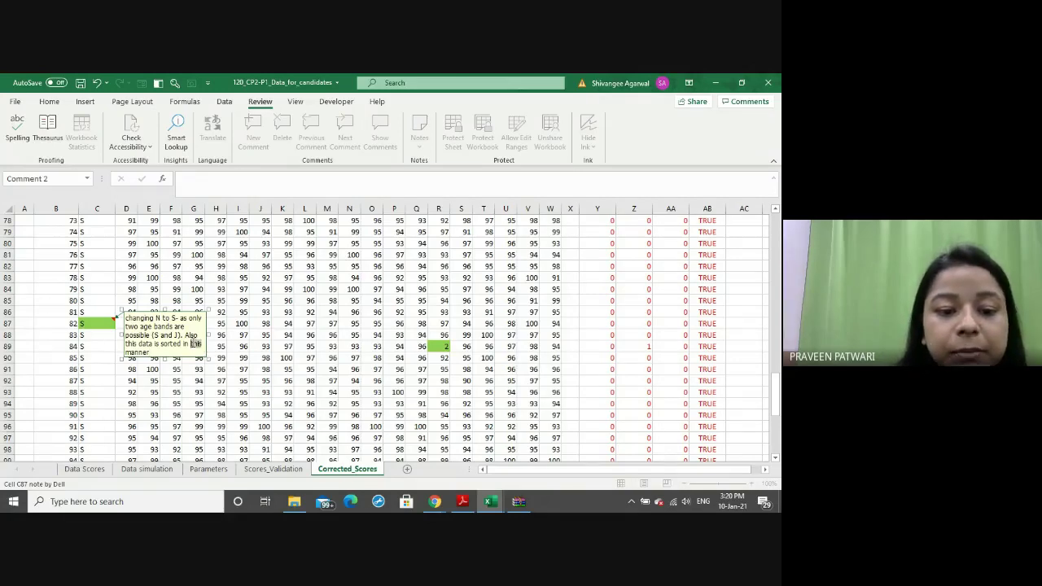
type("habetical")
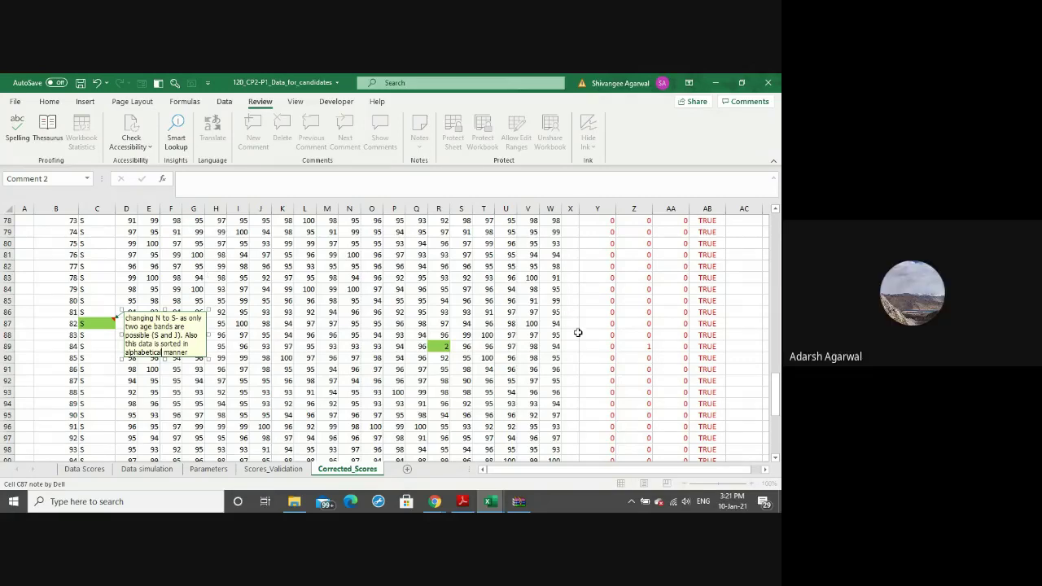
Add a note to R89 explaining the missed 9, and change its value from 2 to 92
left_click(439, 346)
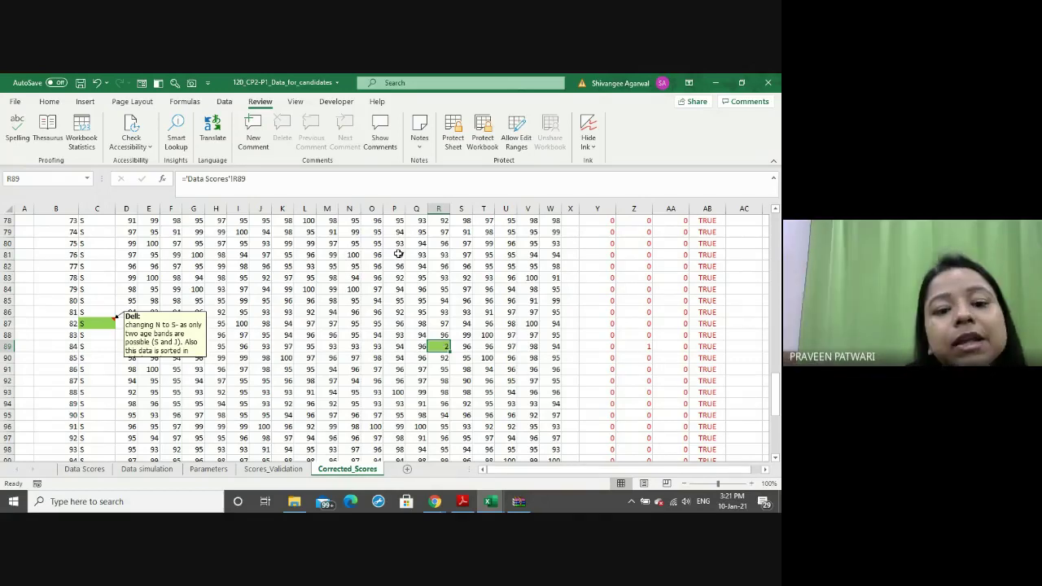
key("shift+F2")
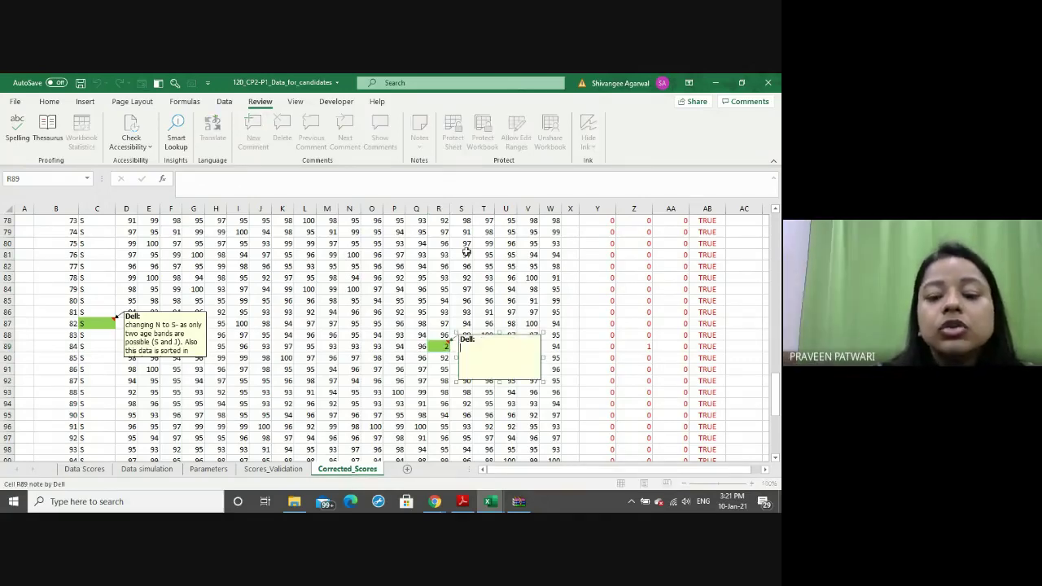
type("ch")
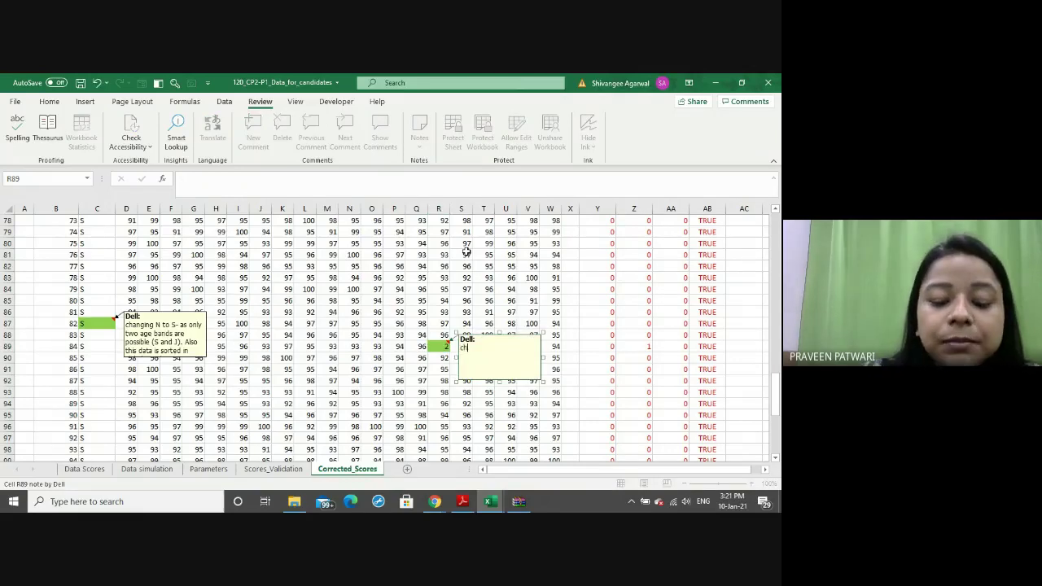
type("anging ")
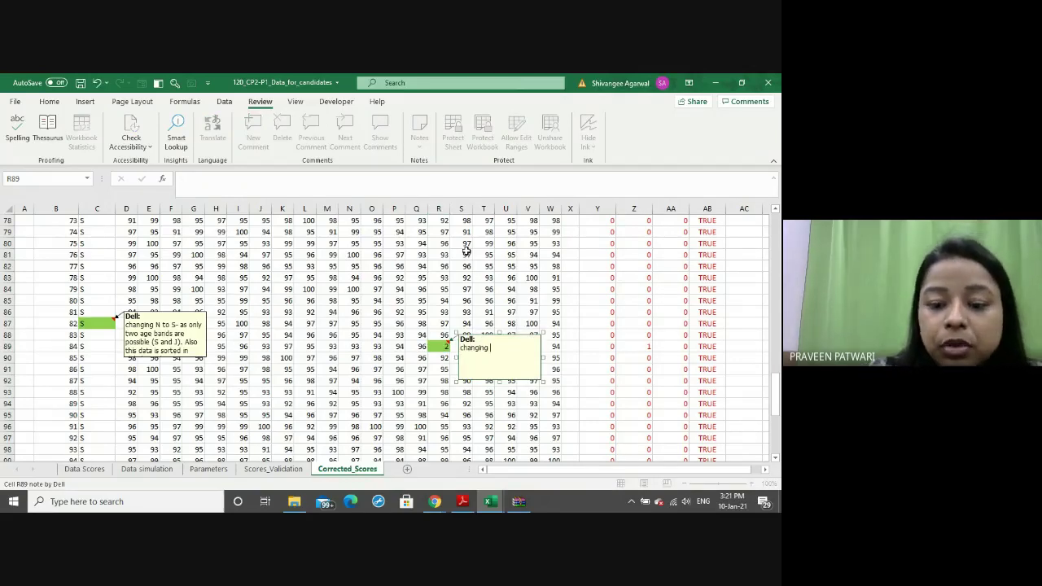
type("2 ")
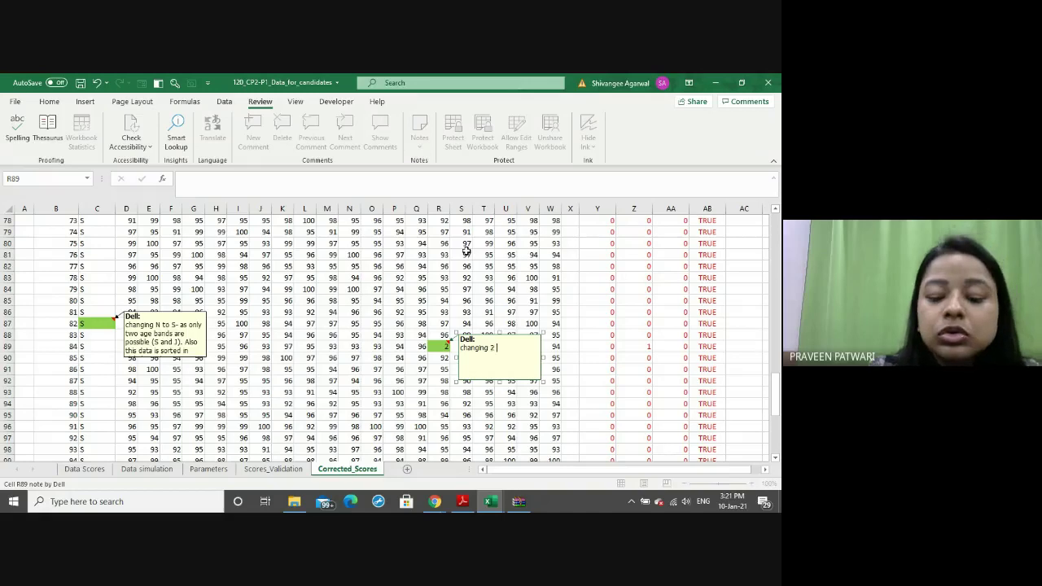
type(" to 92-")
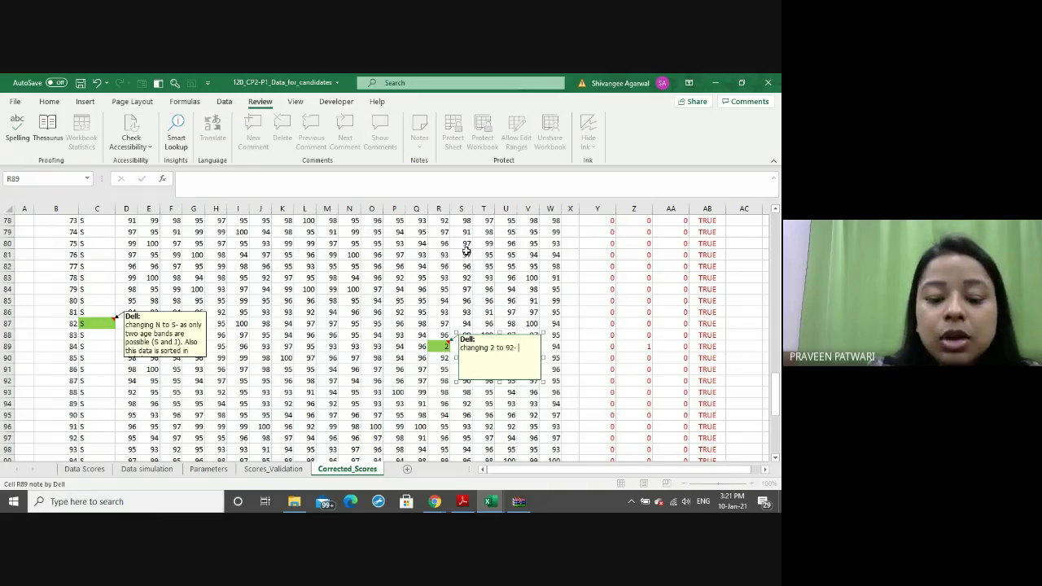
type(" as")
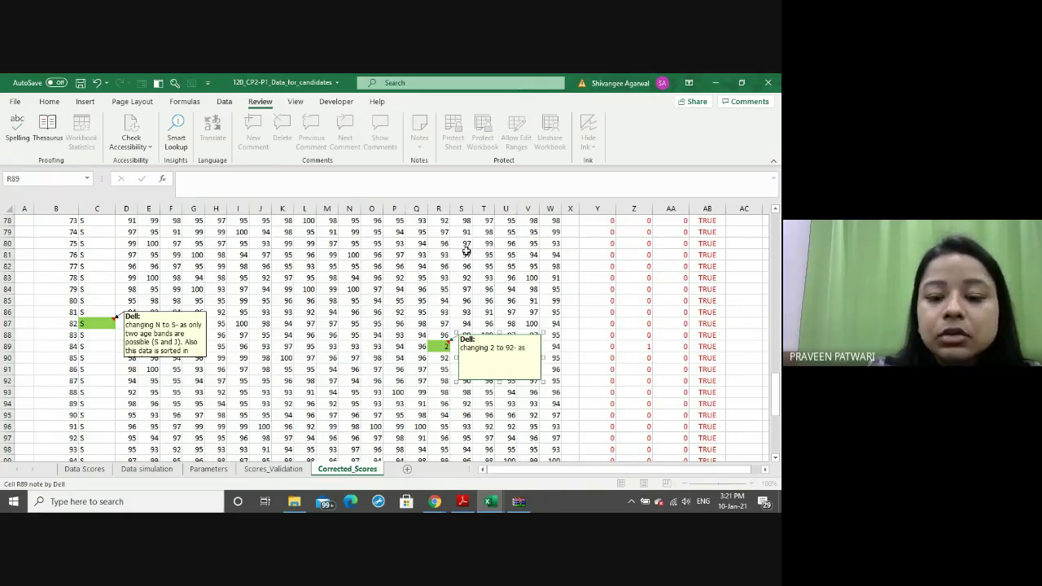
type("cons")
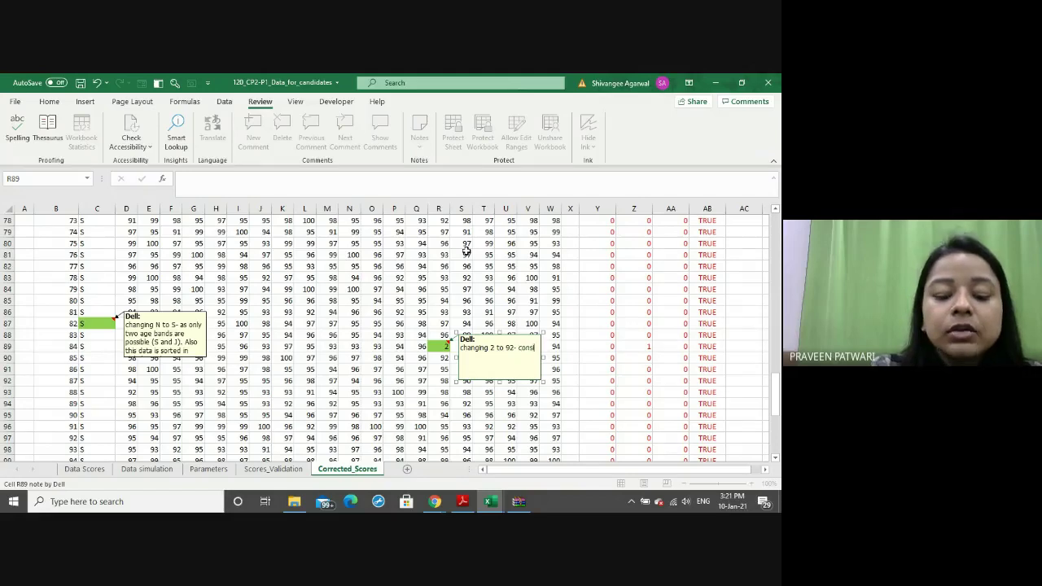
type("ider")
type("ing 9 was m")
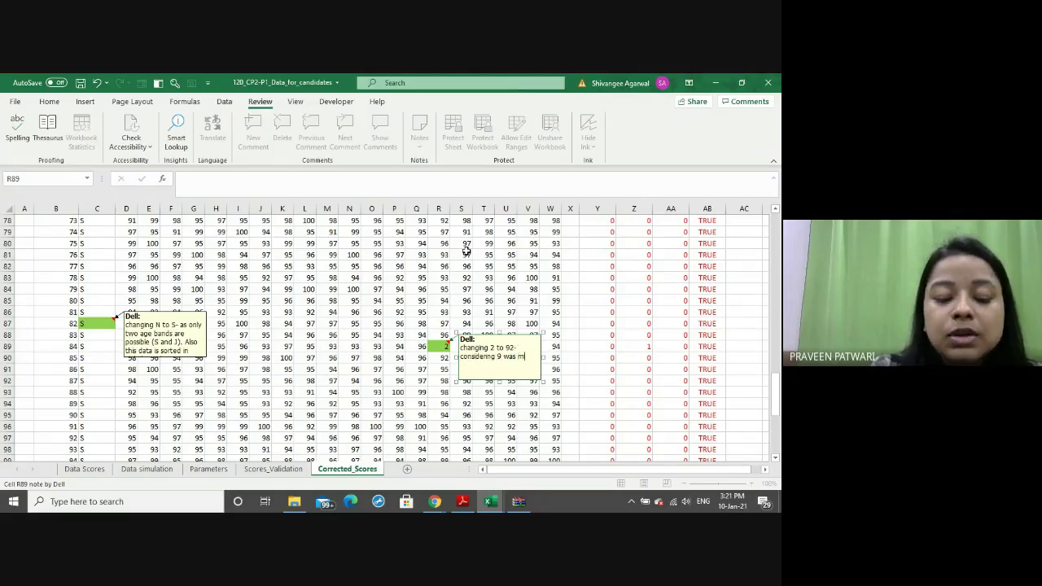
type("issed")
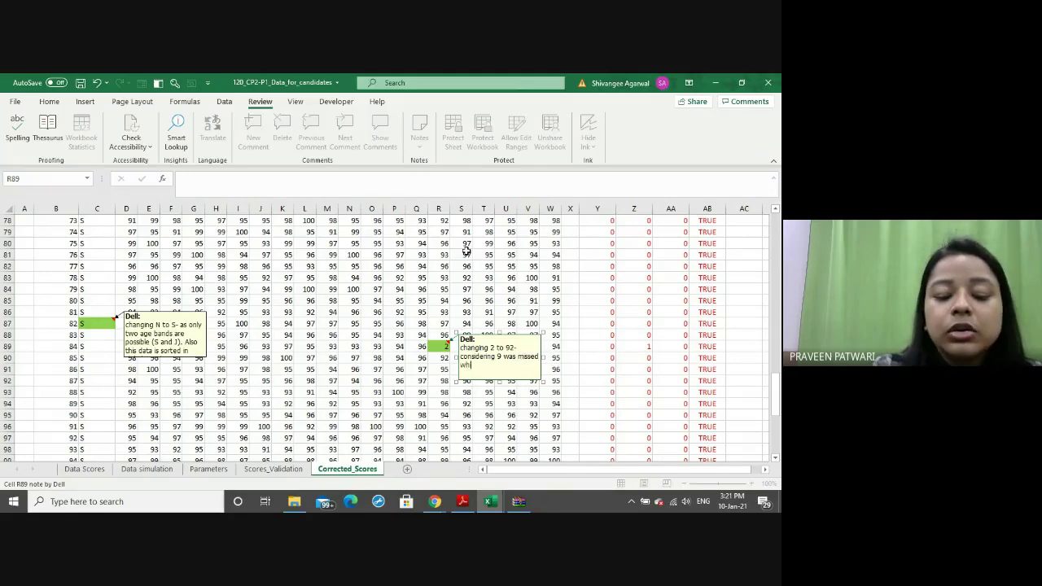
type("inpu")
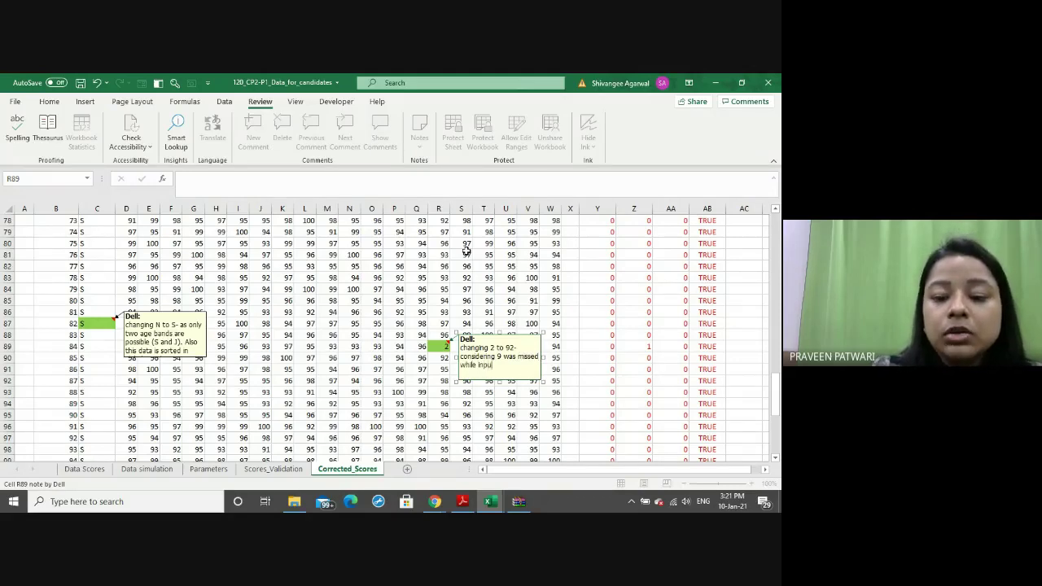
type("tting d")
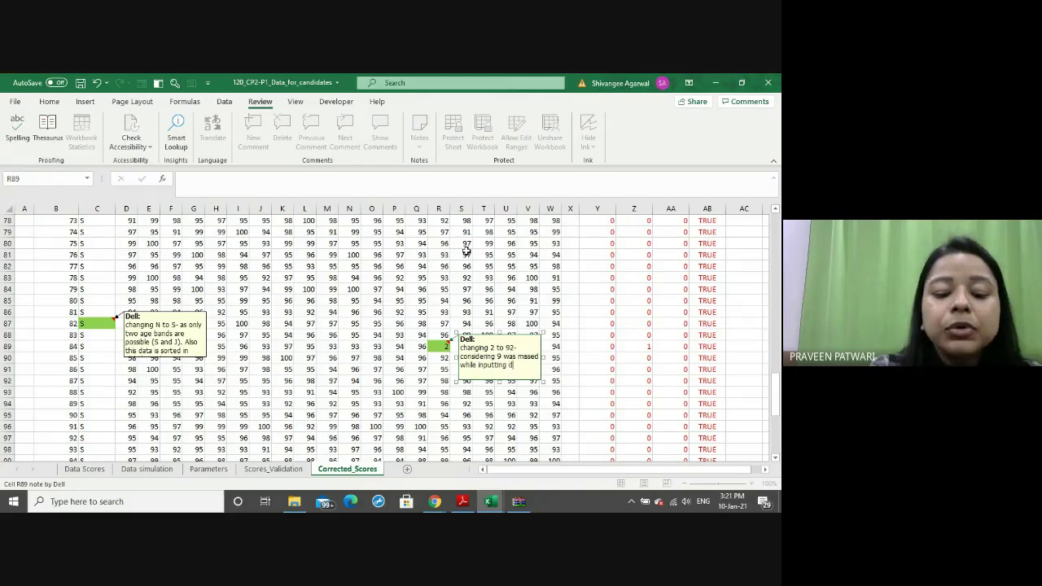
type("ata")
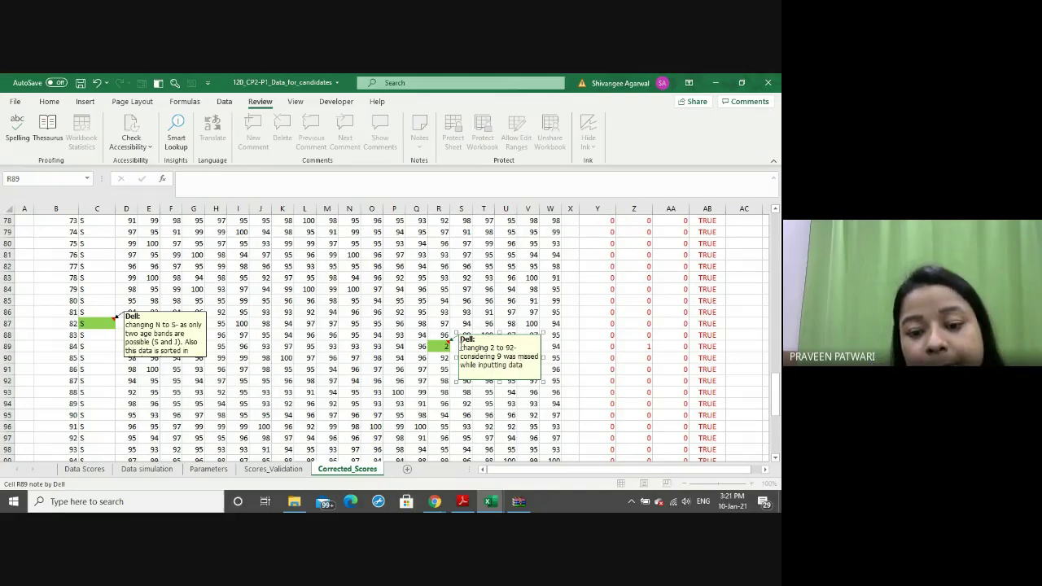
left_click(446, 347)
type("9")
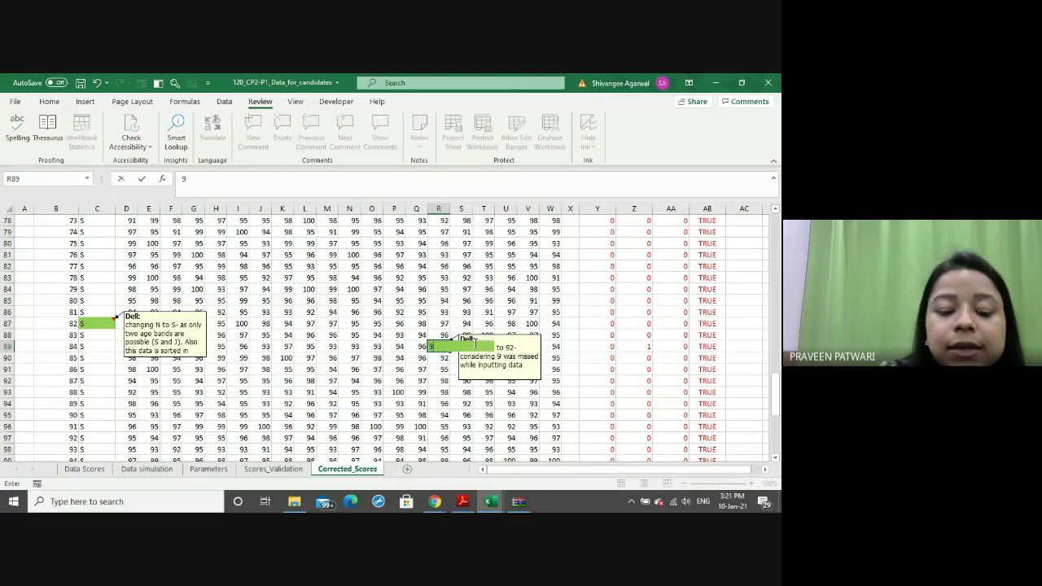
type("2")
key("Return")
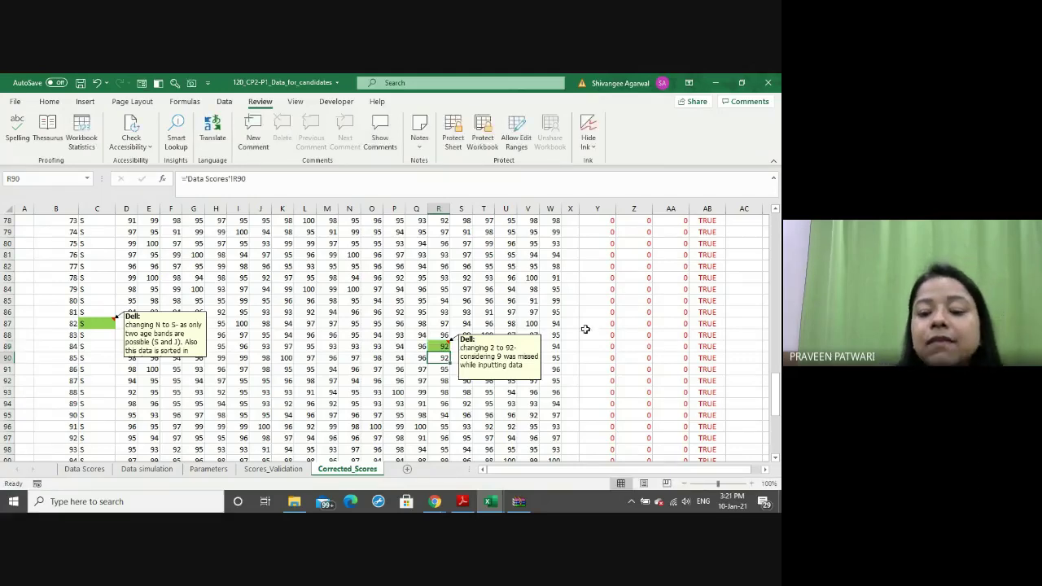
Scroll through Corrected_Scores to review the corrected cells and their notes
scroll(654, 341, "up", 2)
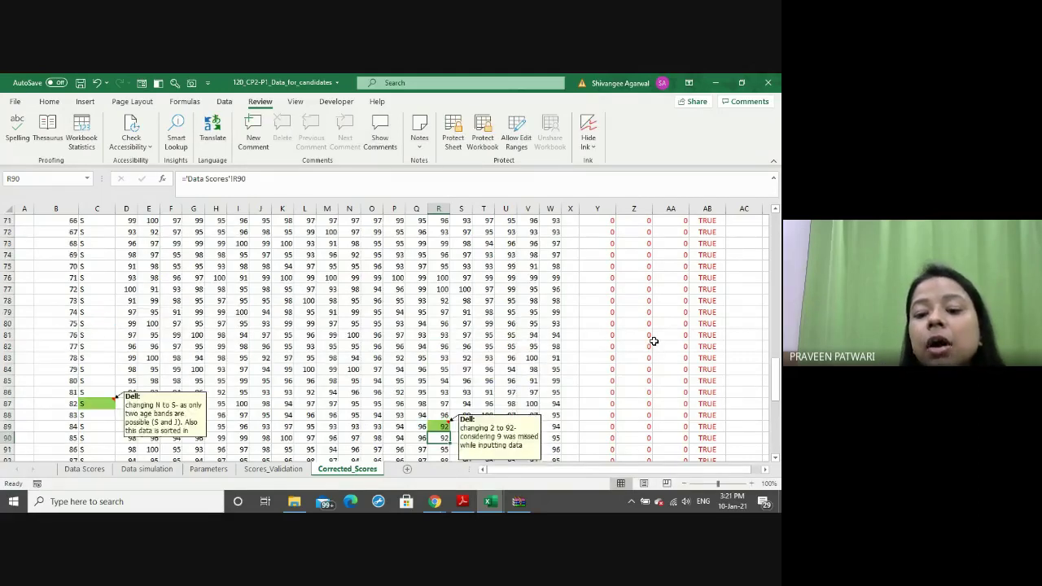
scroll(654, 341, "up", 20)
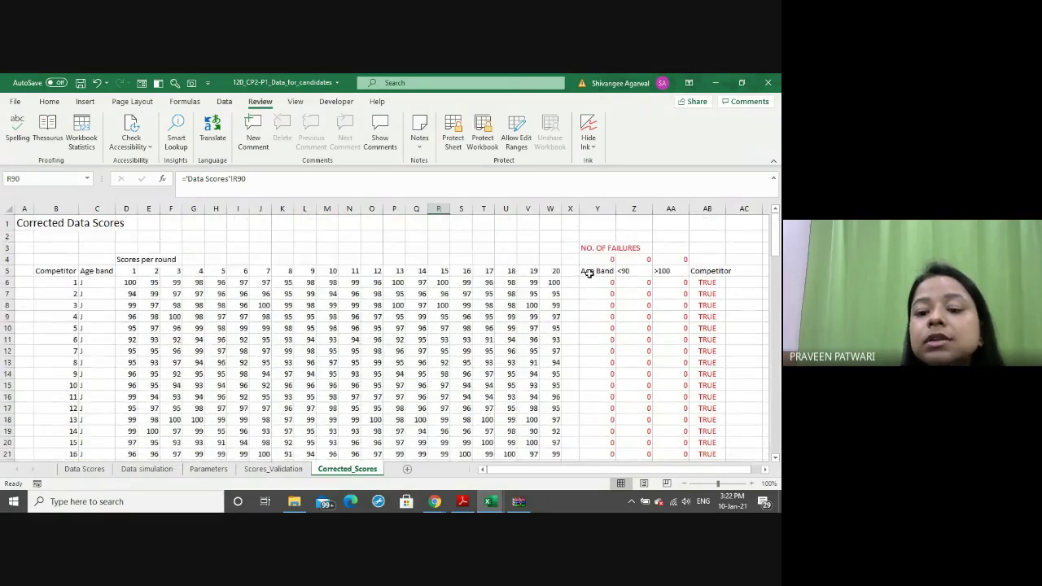
scroll(573, 309, "down", 14)
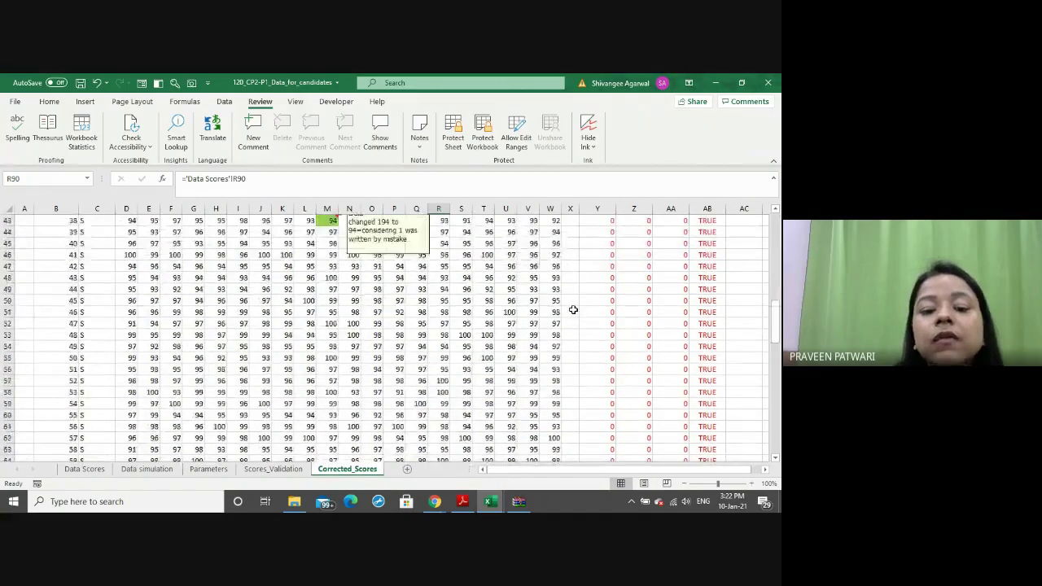
scroll(573, 309, "down", 2)
scroll(574, 309, "up", 6)
scroll(573, 309, "down", 7)
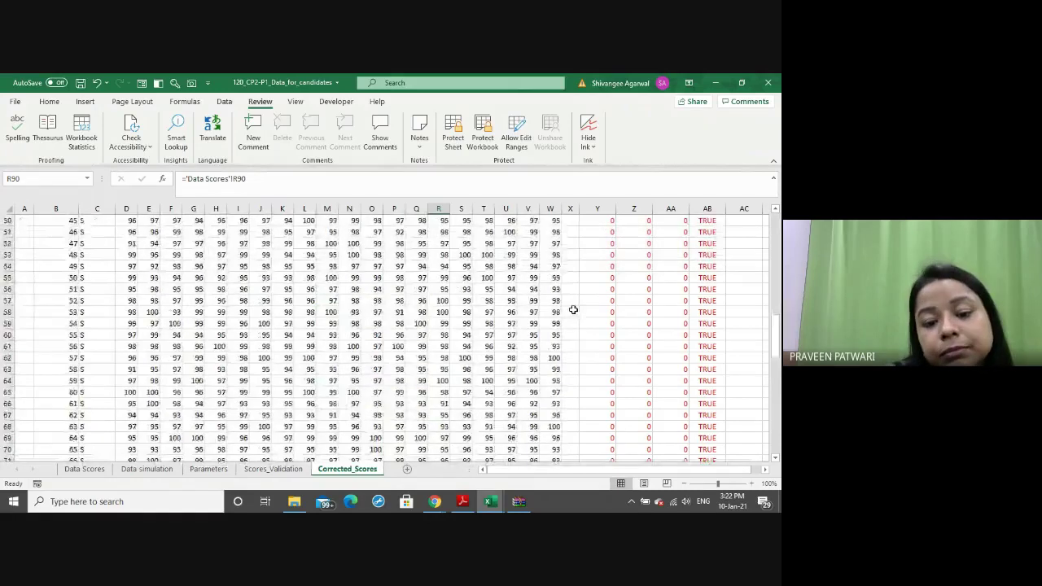
scroll(573, 309, "down", 7)
scroll(573, 309, "down", 2)
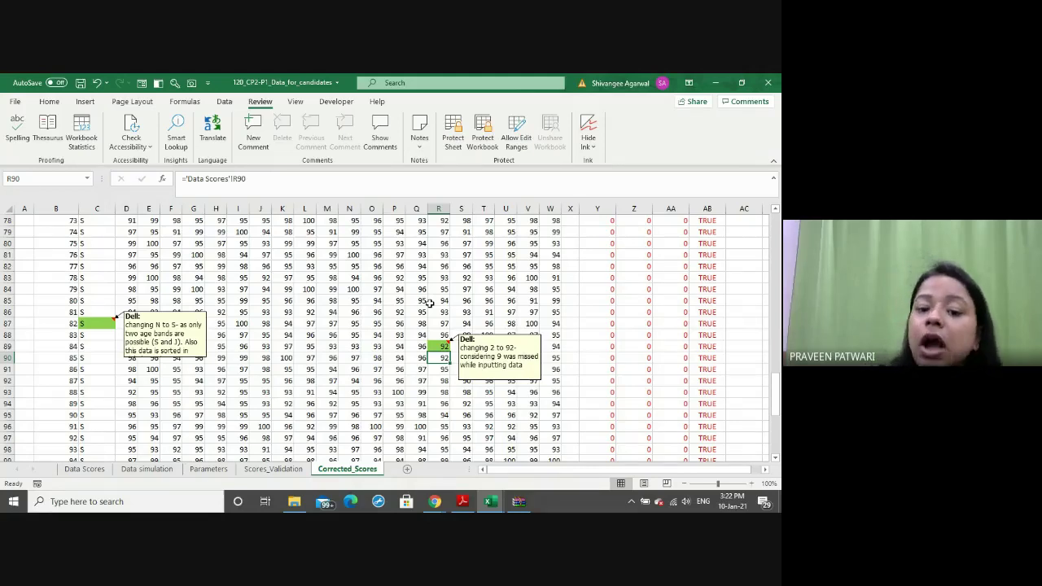
Recheck the sheet, then bring the Google Meet call forward and reveal Stop presenting
scroll(427, 302, "up", 7)
scroll(427, 302, "up", 4)
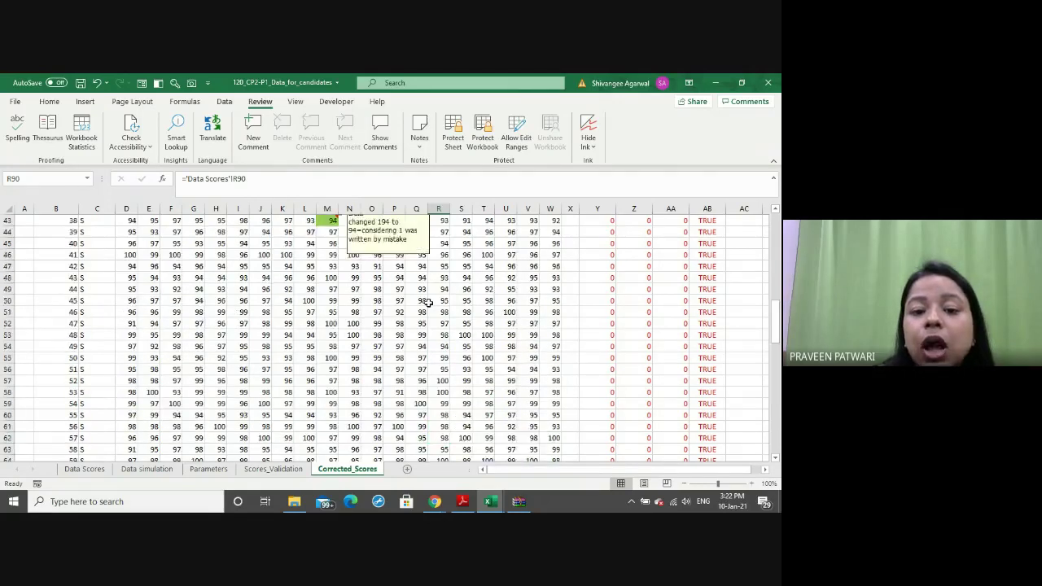
scroll(426, 302, "up", 14)
scroll(427, 302, "down", 7)
scroll(427, 302, "down", 7)
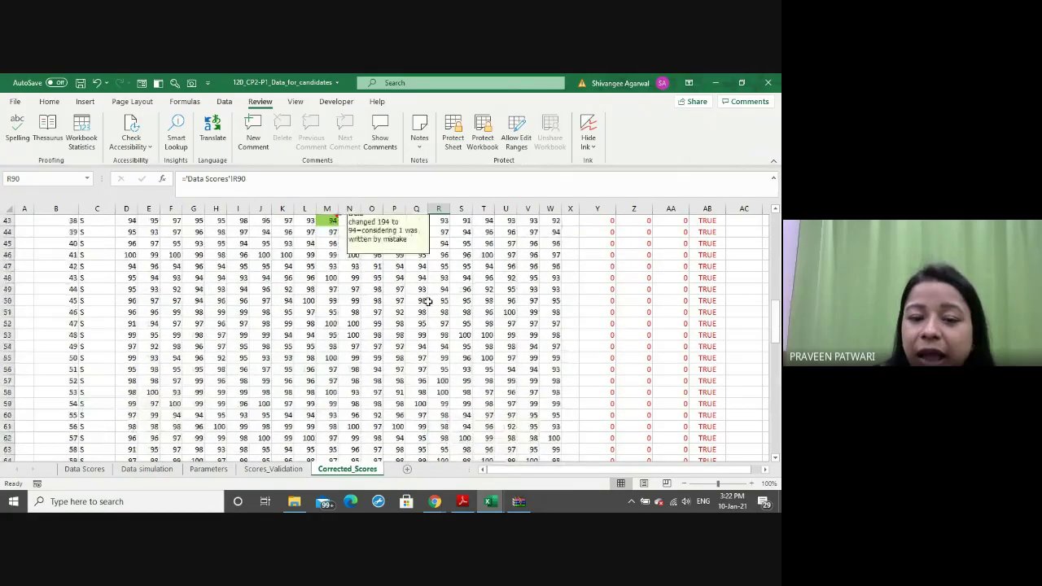
scroll(427, 302, "down", 6)
scroll(426, 302, "down", 6)
scroll(427, 302, "down", 3)
scroll(426, 302, "up", 3)
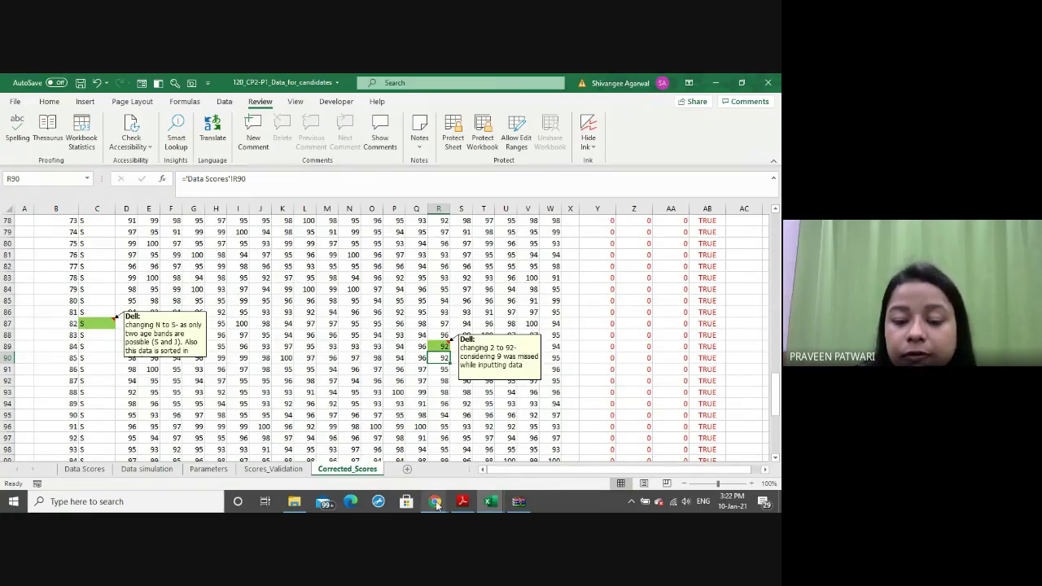
mouse_move(435, 502)
left_click(402, 471)
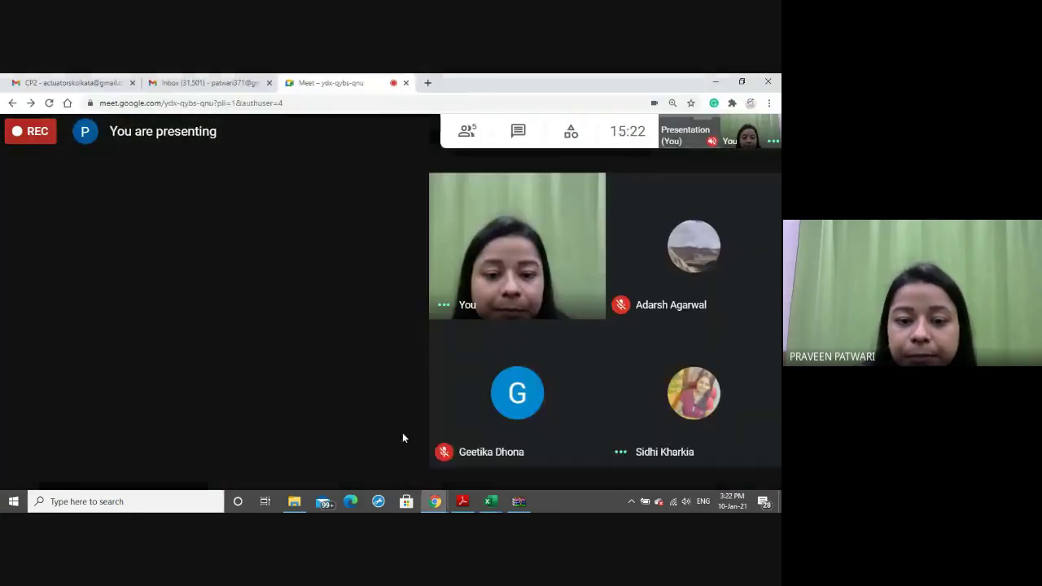
left_click(675, 463)
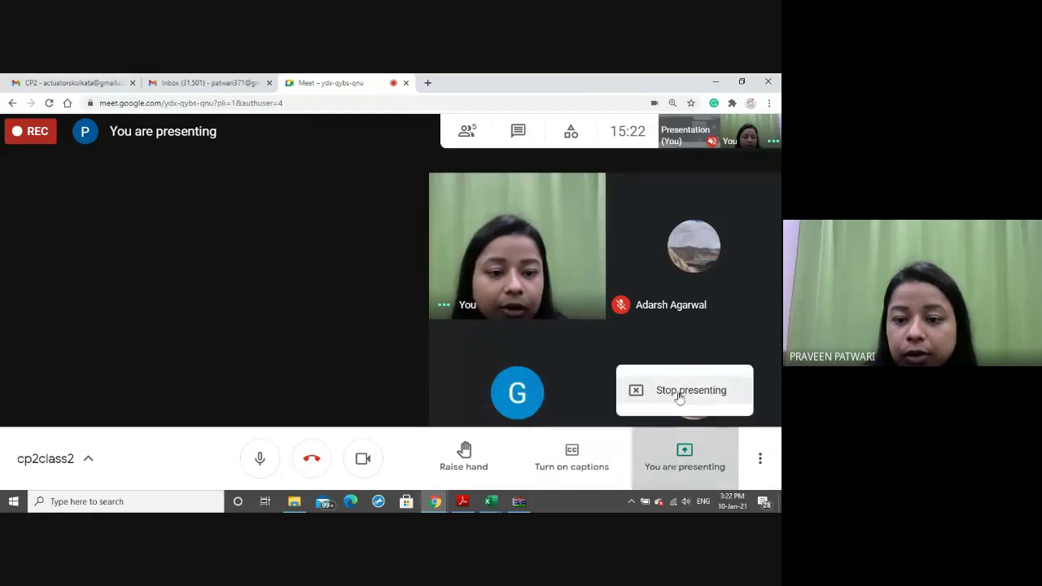